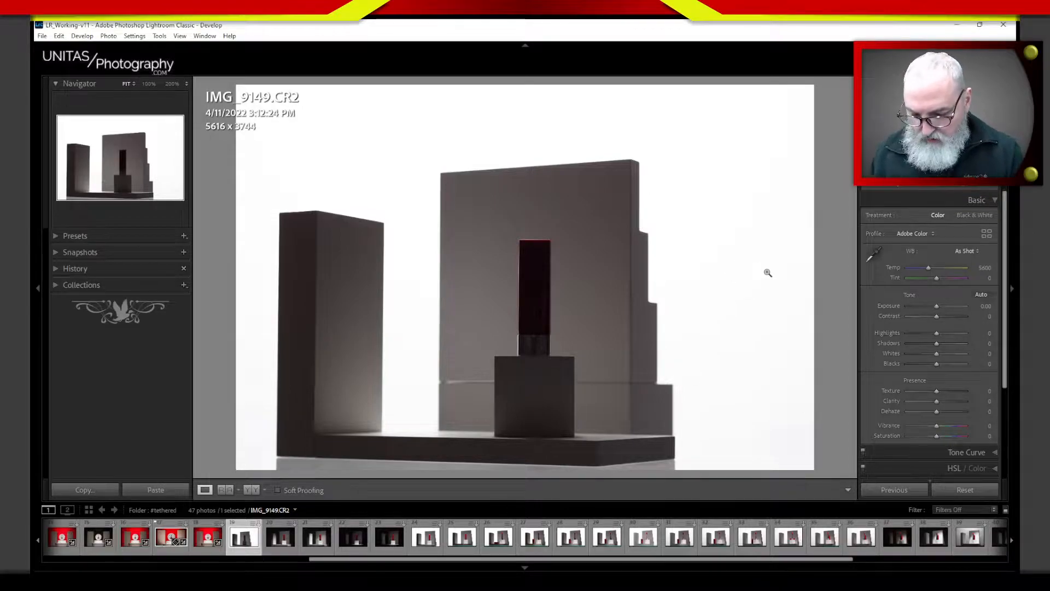
# - Circle the lipstick in IMG_9149, clear the mark, and review the dark test shots IMG_9150 to IMG_9153
pyautogui.moveTo(544, 221)
pyautogui.mouseDown()
pyautogui.moveTo(495, 271)
pyautogui.moveTo(593, 387)
pyautogui.moveTo(487, 228)
pyautogui.mouseUp()
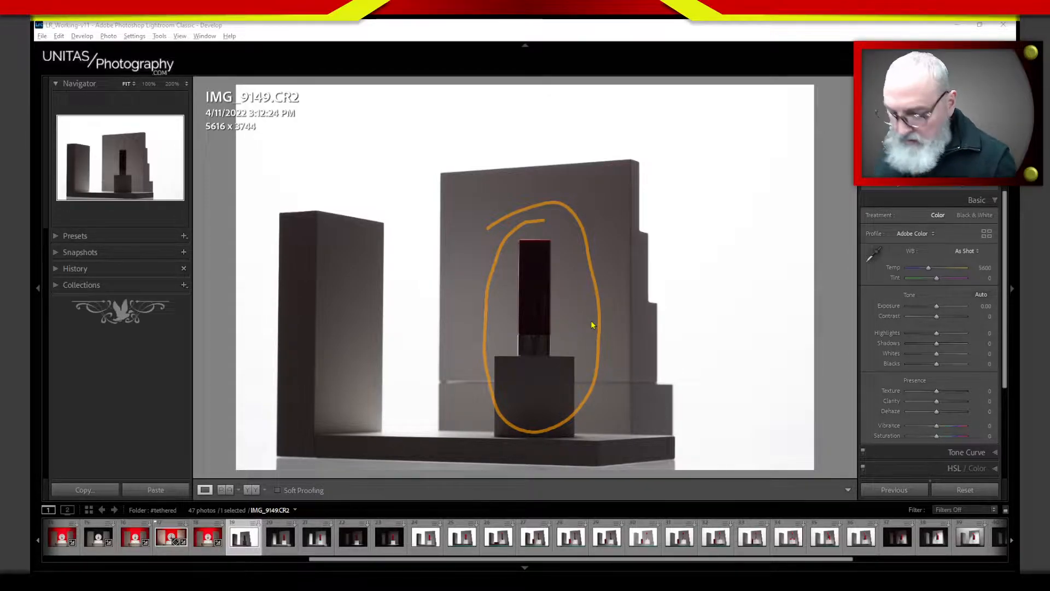
pyautogui.press('Escape')
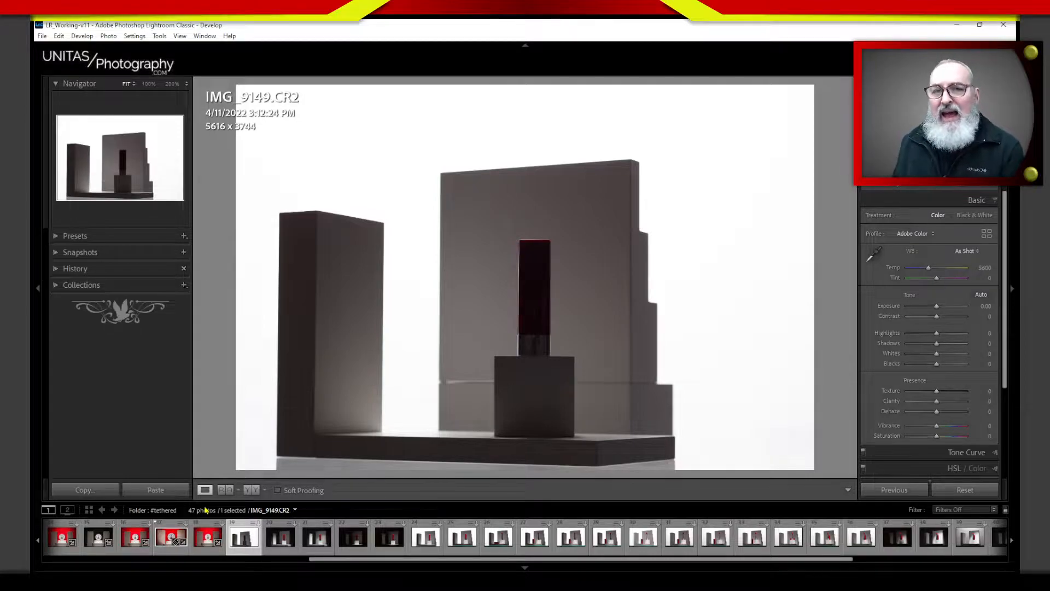
pyautogui.click(269, 547)
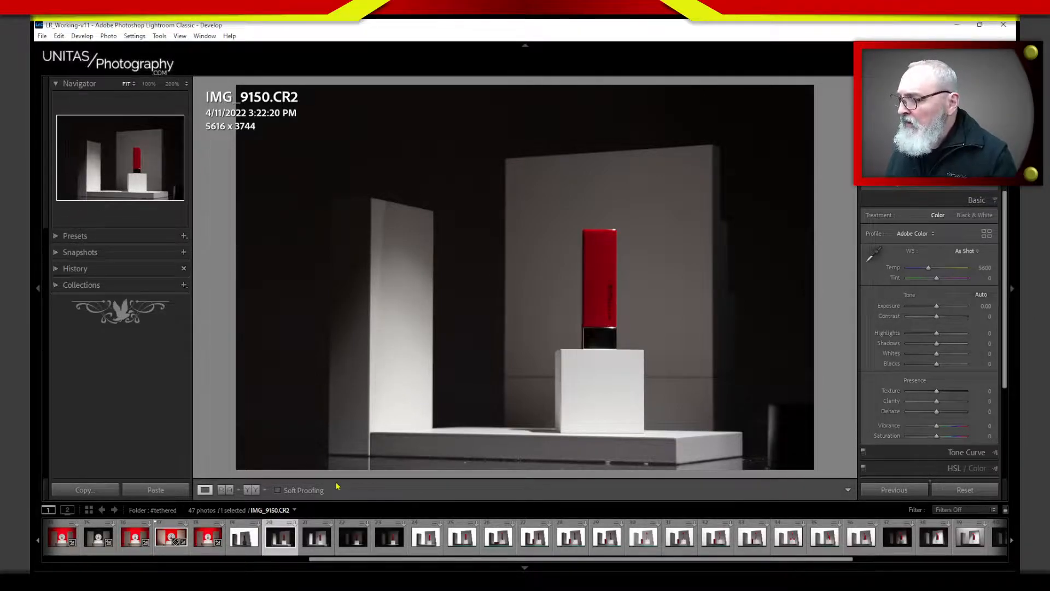
pyautogui.click(318, 540)
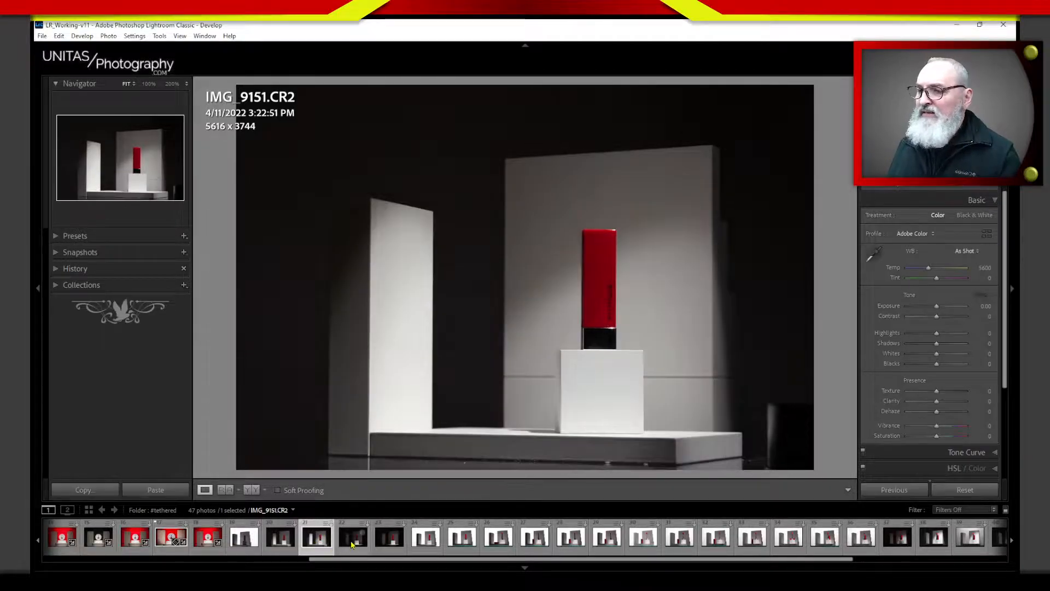
pyautogui.click(352, 545)
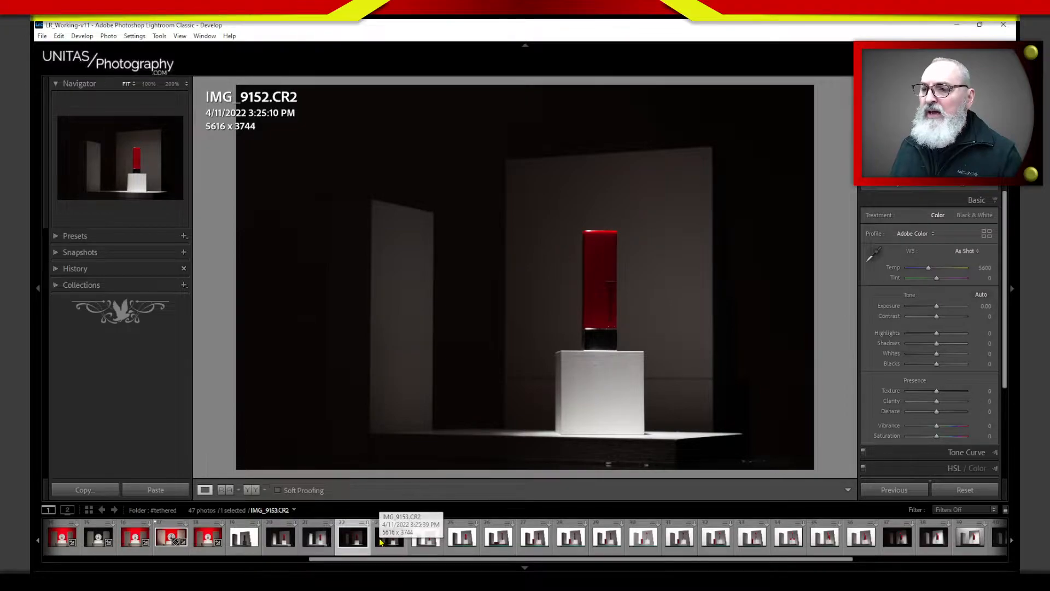
pyautogui.click(383, 541)
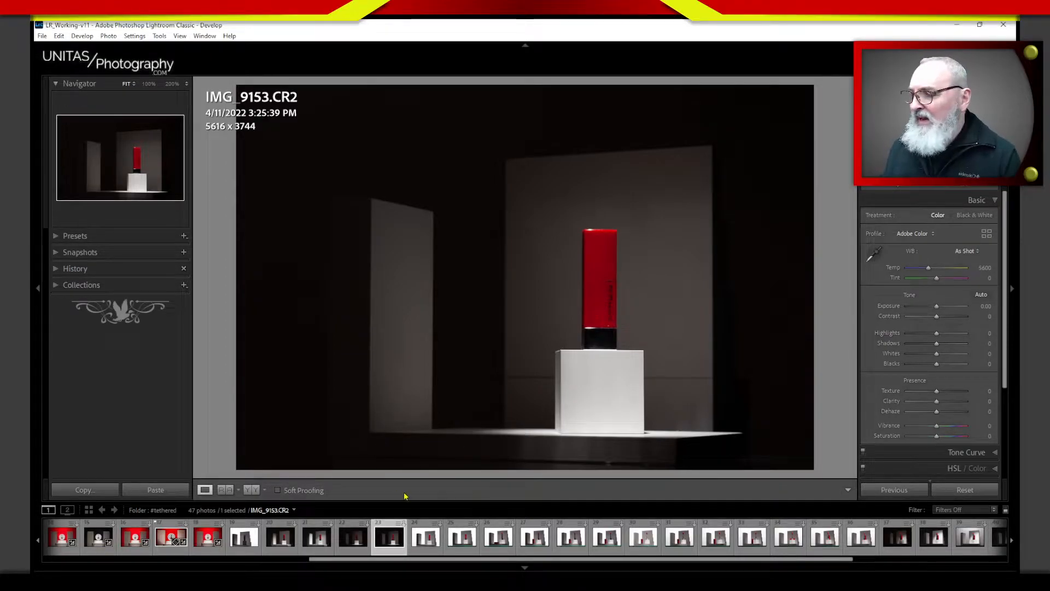
# - Compare the bright-background shots IMG_9155 to IMG_9158, checking the closed and open lipstick and the placement of its cap
pyautogui.click(422, 541)
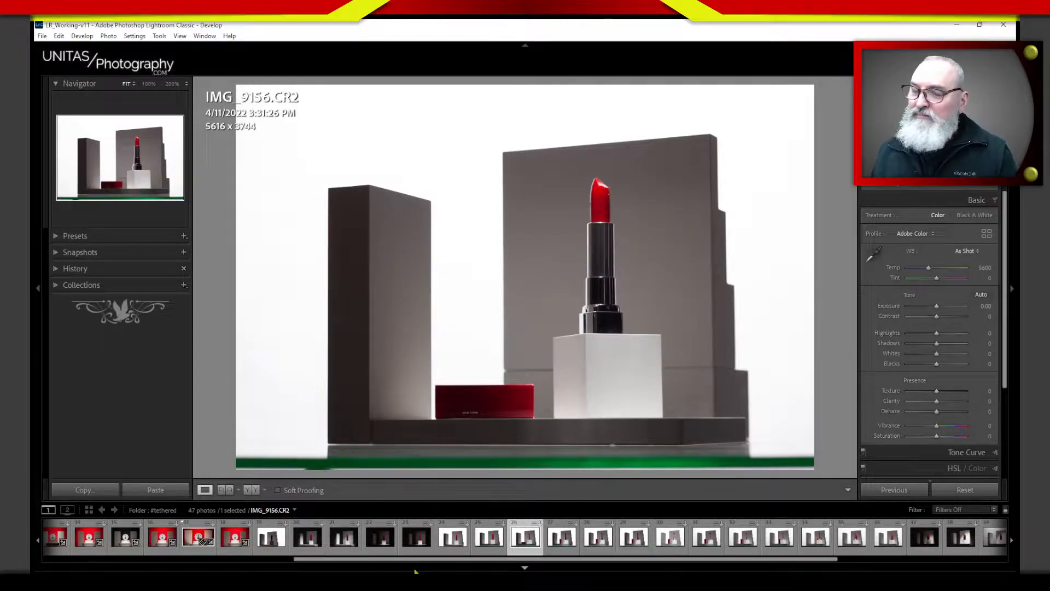
pyautogui.press('Left')
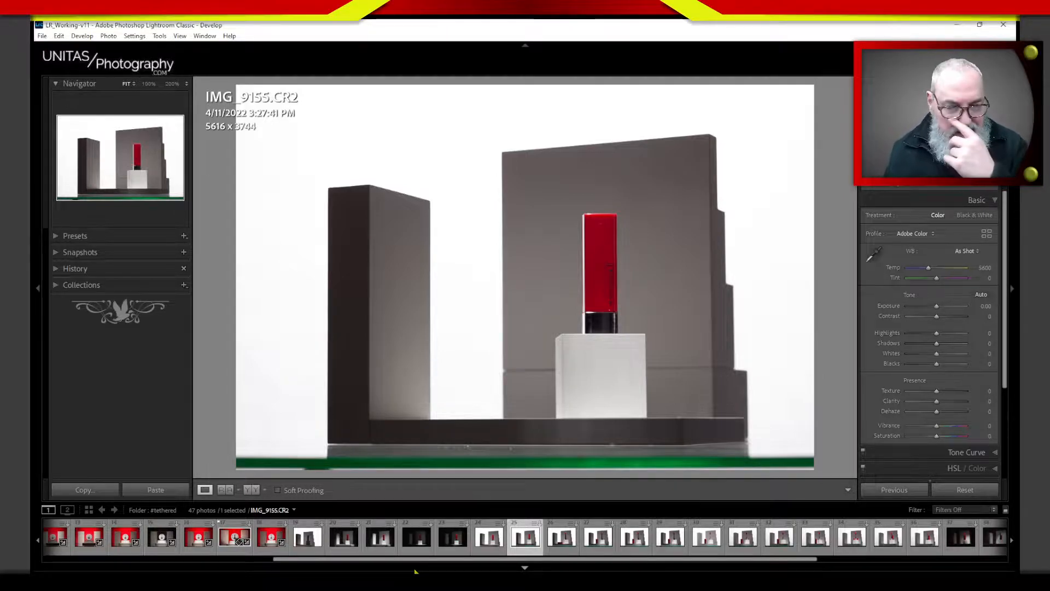
pyautogui.press('Right')
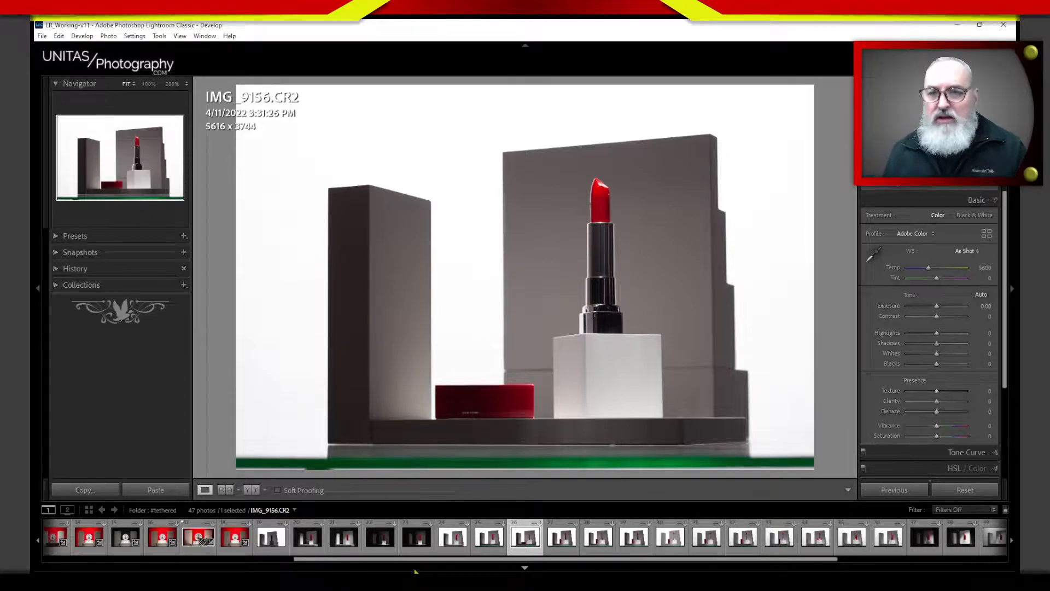
pyautogui.press('Left')
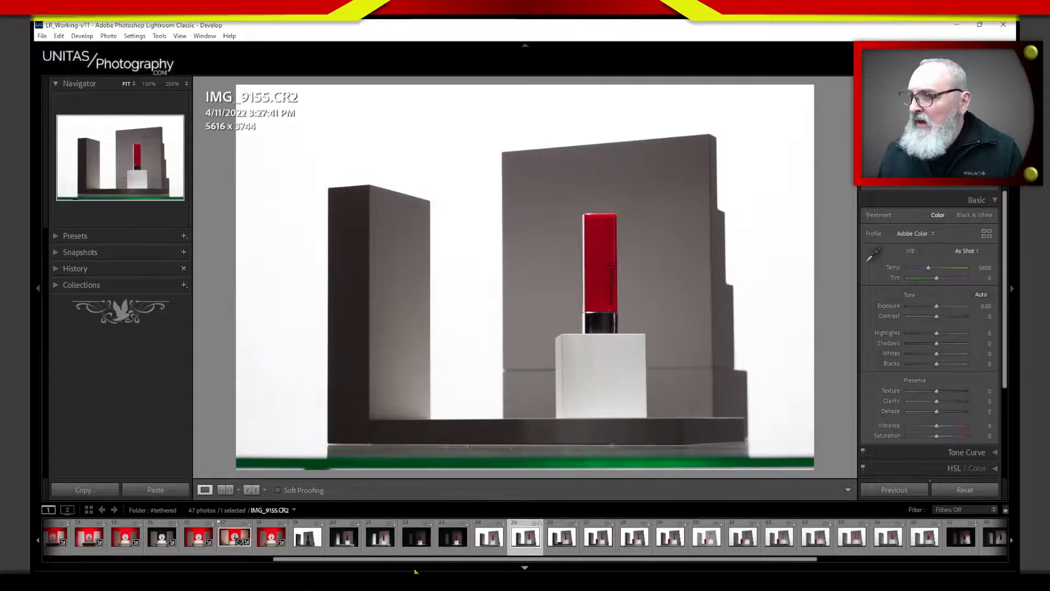
pyautogui.press('Right')
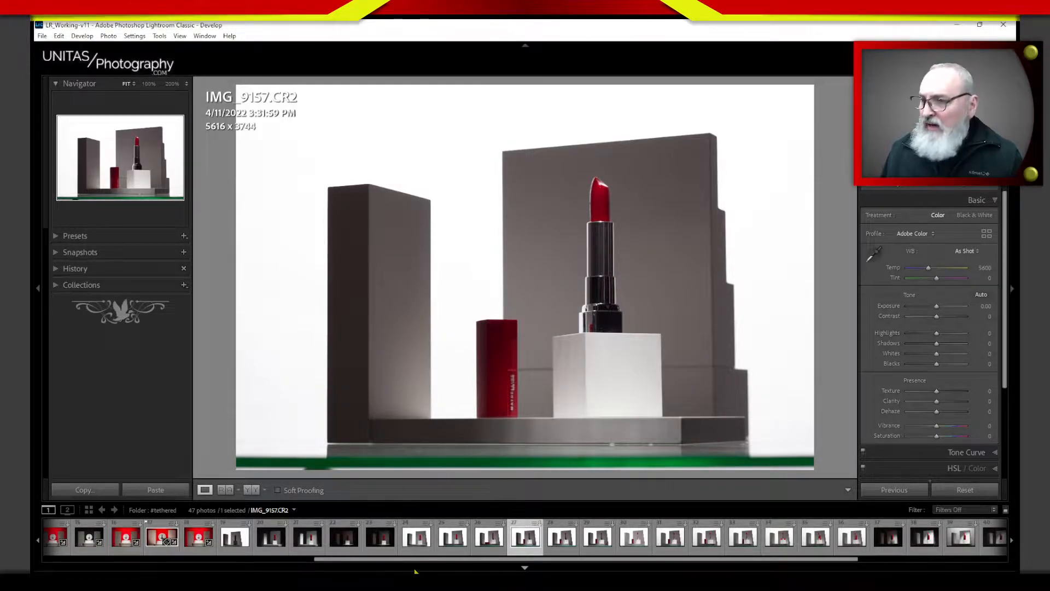
pyautogui.press('Right')
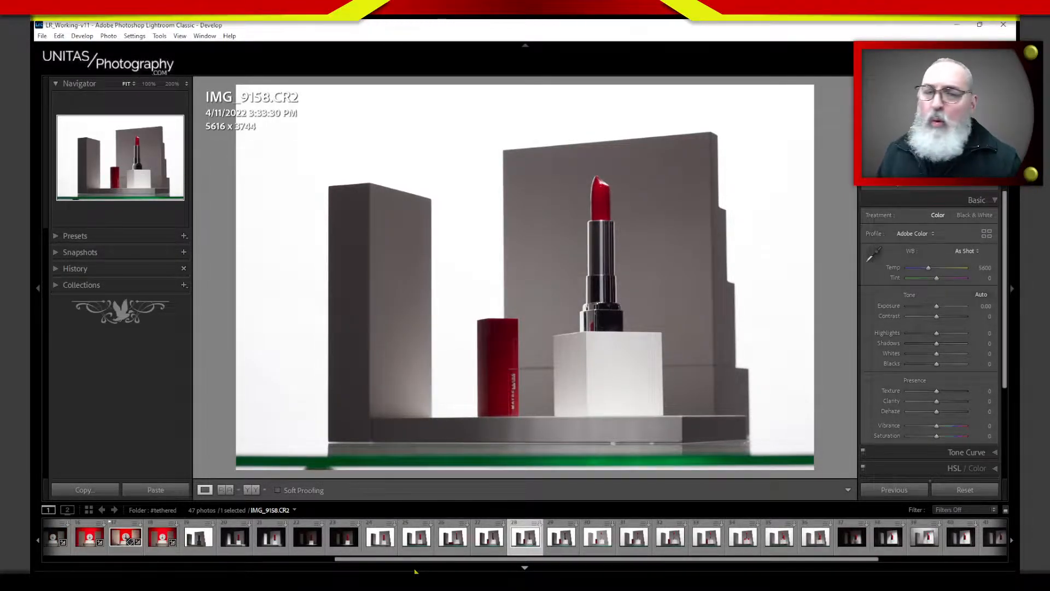
pyautogui.press('Left')
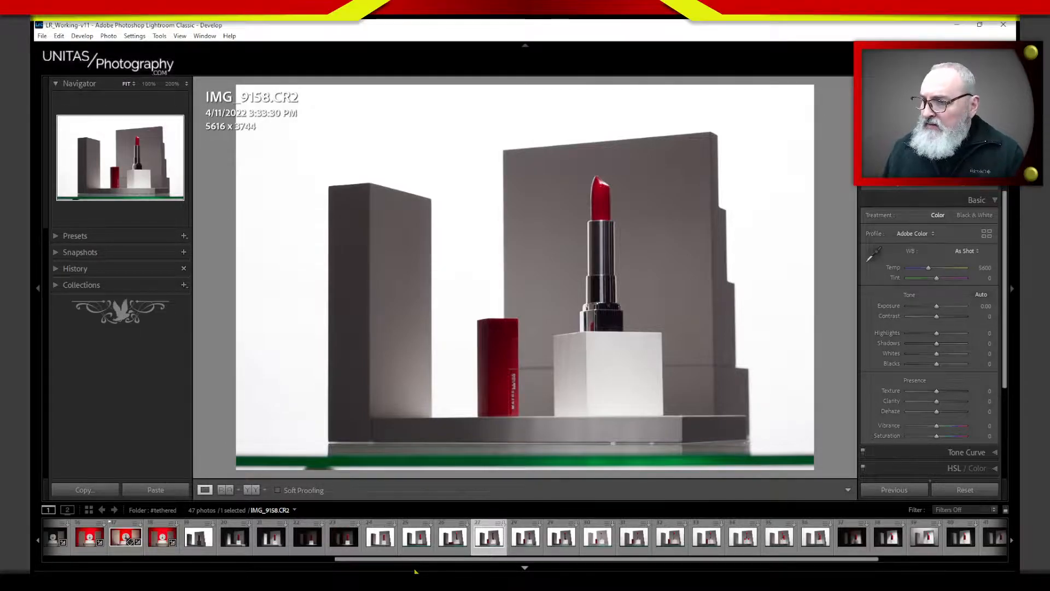
pyautogui.press('Left')
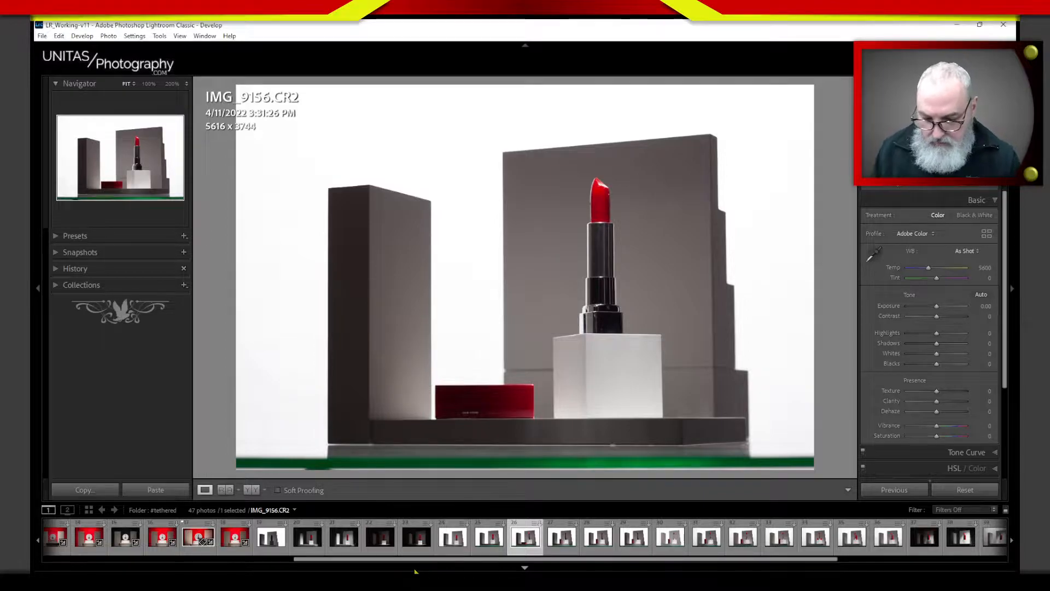
# - Circle the base platform beneath the cap and white block in IMG_9156 and clear the annotation
pyautogui.moveTo(590, 399)
pyautogui.mouseDown()
pyautogui.moveTo(378, 419)
pyautogui.moveTo(521, 462)
pyautogui.moveTo(581, 401)
pyautogui.moveTo(403, 430)
pyautogui.mouseUp()
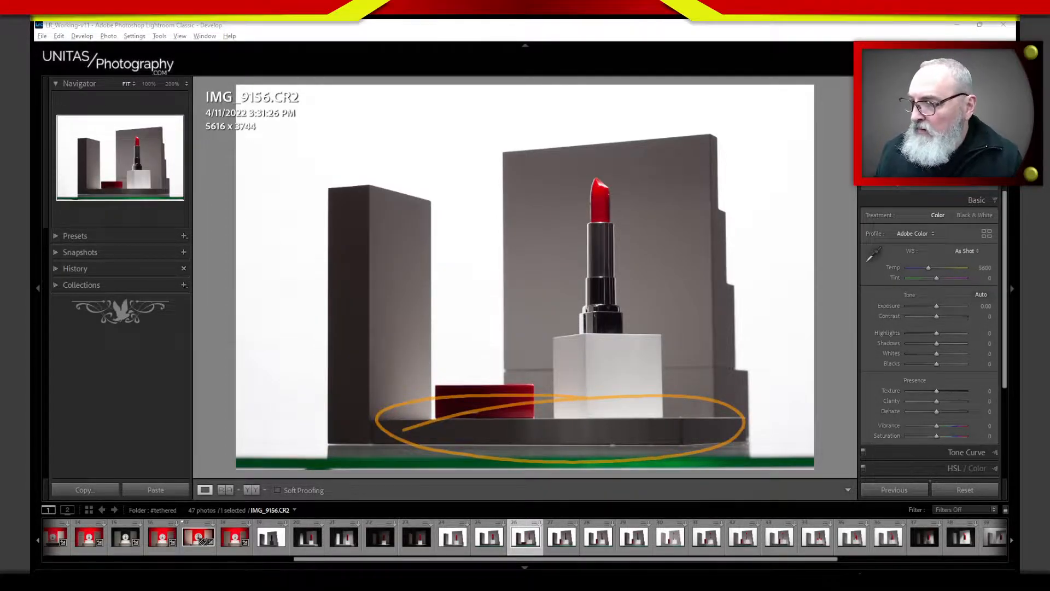
pyautogui.moveTo(864, 573)
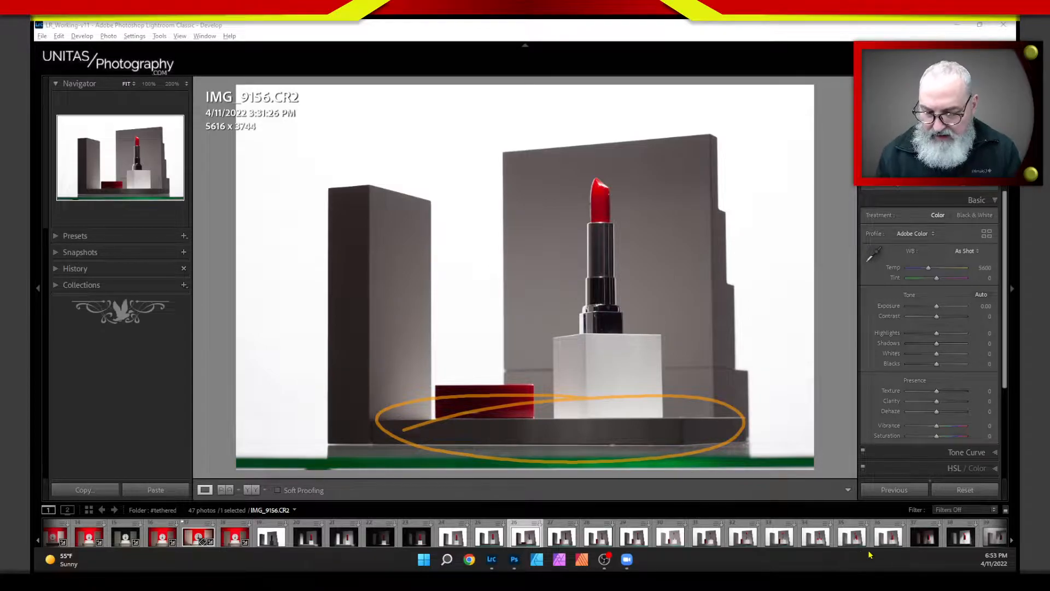
pyautogui.press('Escape')
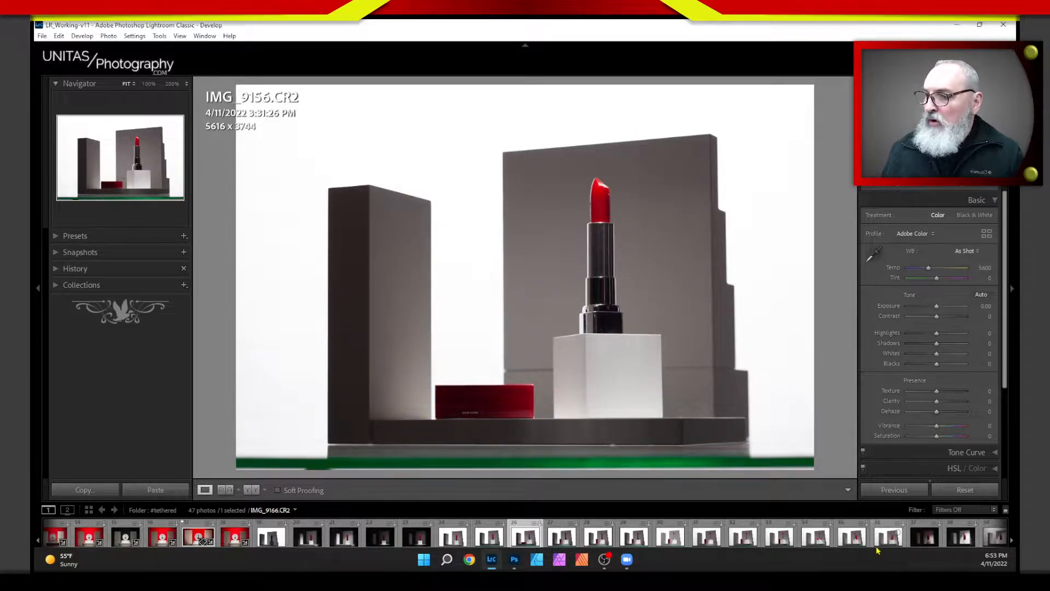
# - Advance to IMG_9158, circle the open lipstick's metal barrel, and clear the annotation
pyautogui.press('Right')
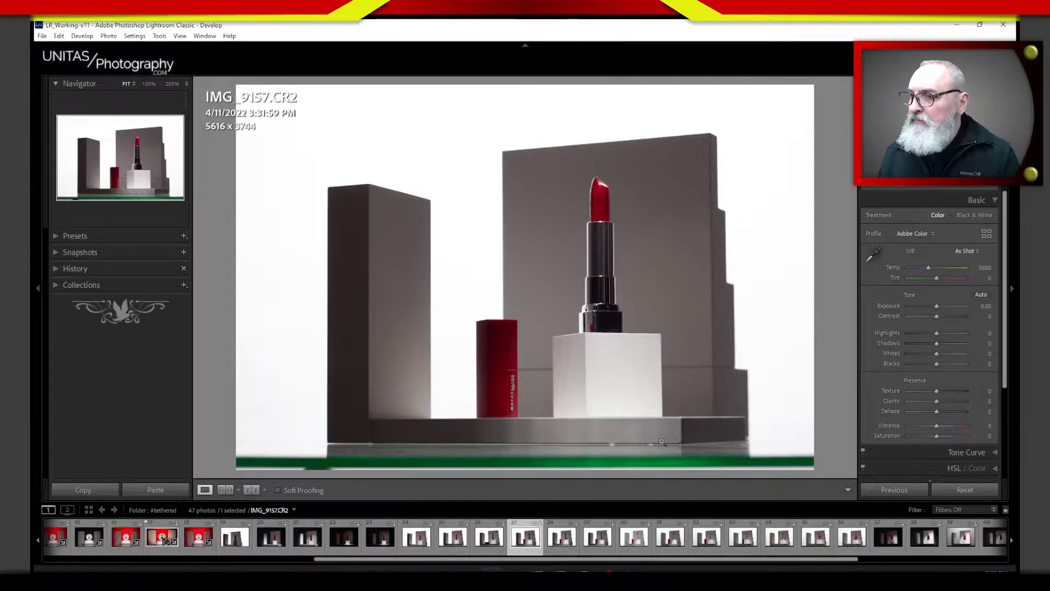
pyautogui.press('Right')
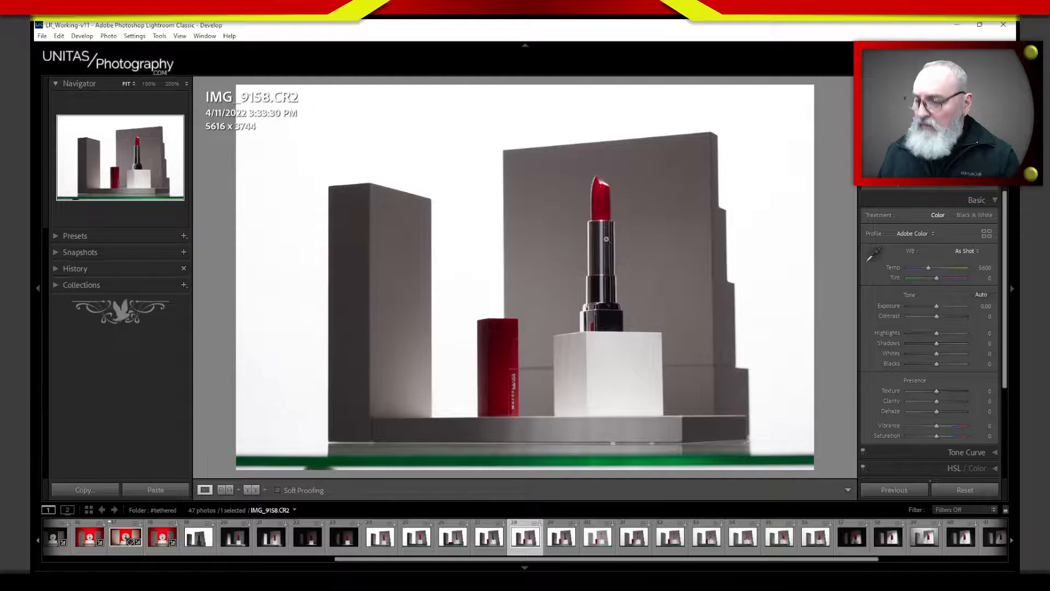
pyautogui.moveTo(593, 222)
pyautogui.mouseDown()
pyautogui.moveTo(583, 326)
pyautogui.moveTo(626, 287)
pyautogui.moveTo(590, 219)
pyautogui.mouseUp()
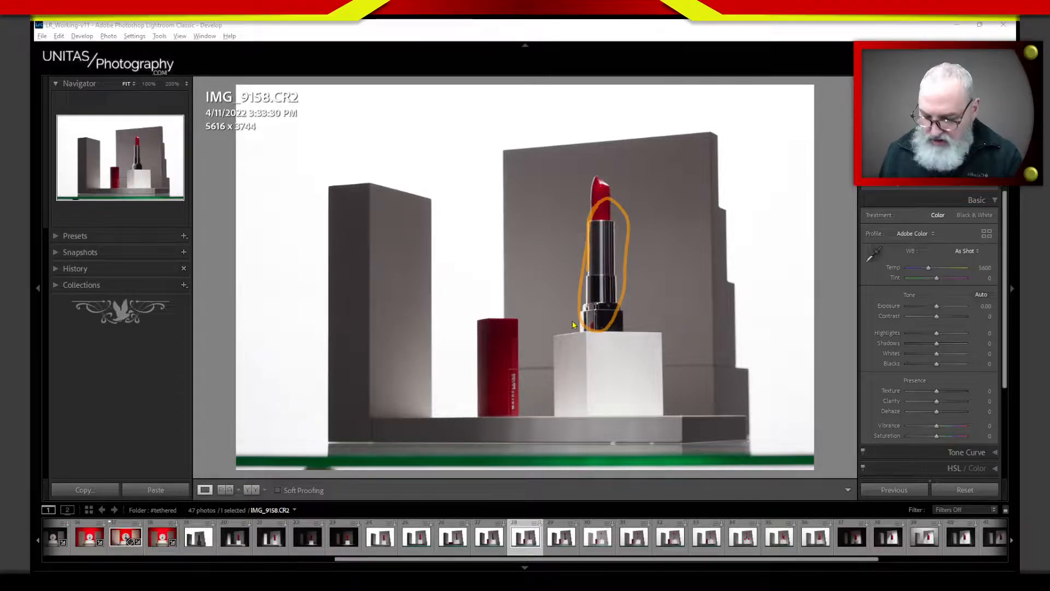
pyautogui.press('Escape')
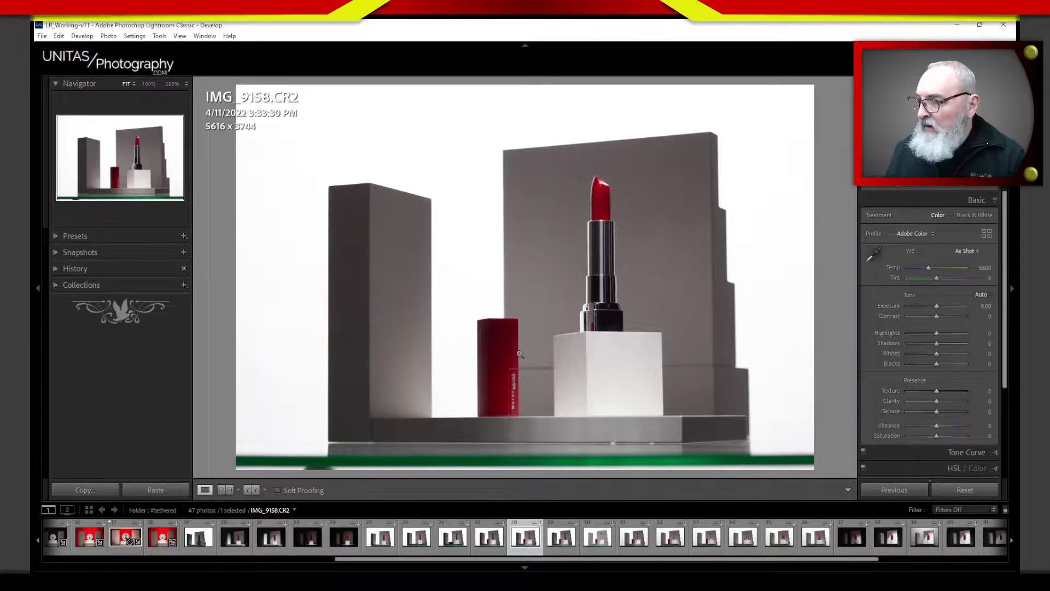
# - Circle the red cap in IMG_9158 and inspect the sharpness of its Maybelline lettering at 200% zoom
pyautogui.moveTo(532, 302)
pyautogui.mouseDown()
pyautogui.moveTo(481, 301)
pyautogui.moveTo(526, 446)
pyautogui.moveTo(465, 307)
pyautogui.mouseUp()
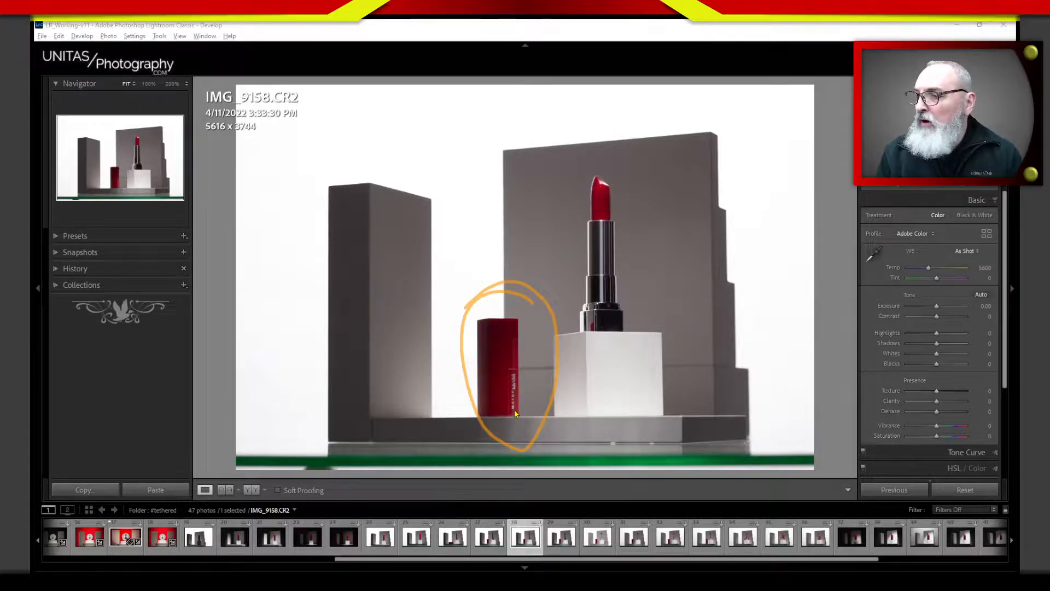
pyautogui.click(516, 378)
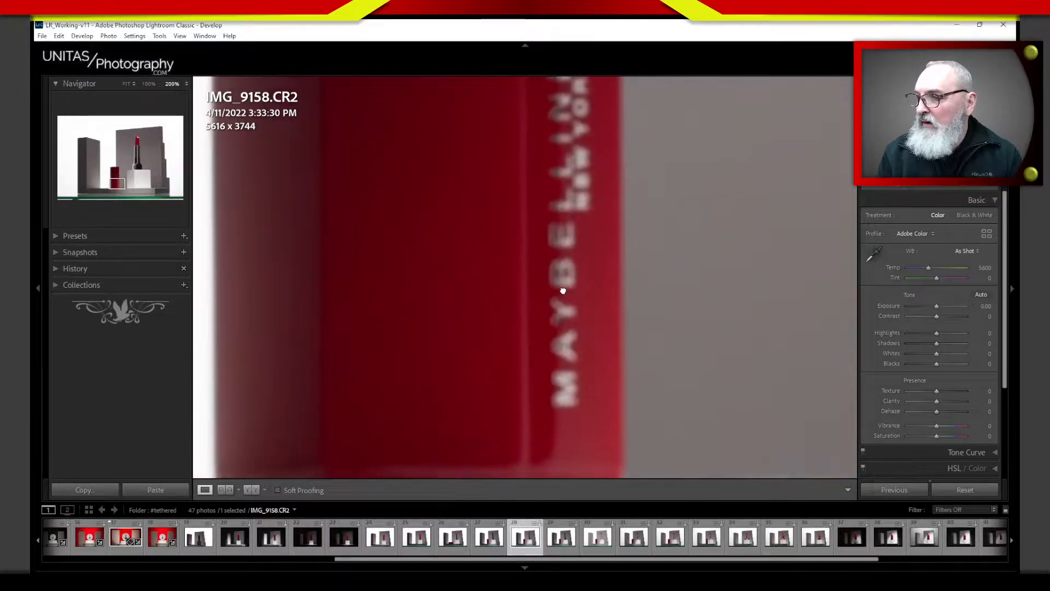
pyautogui.click(562, 302)
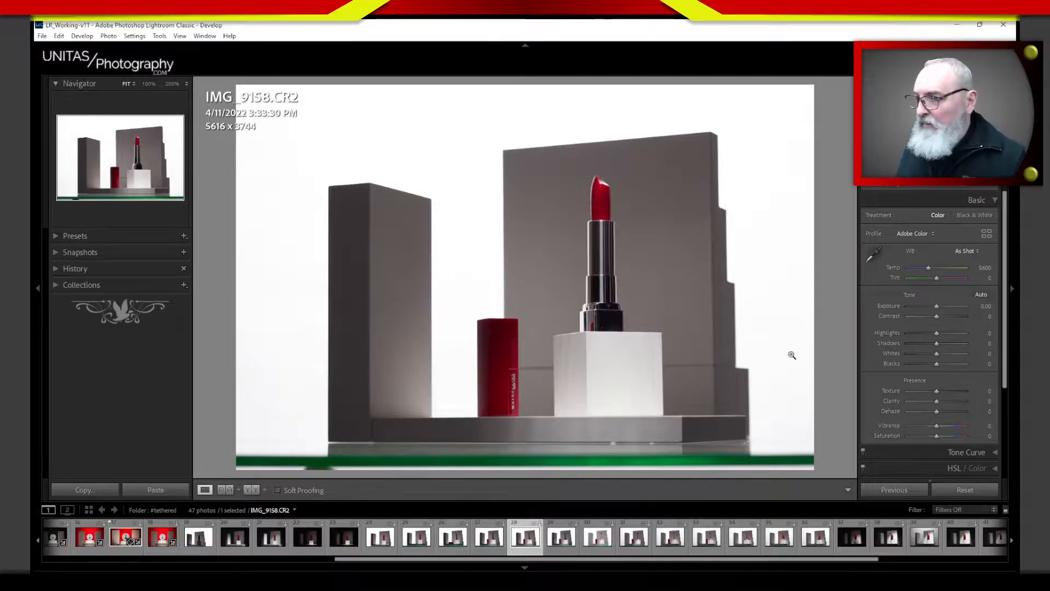
pyautogui.press('[')
pyautogui.click(529, 395)
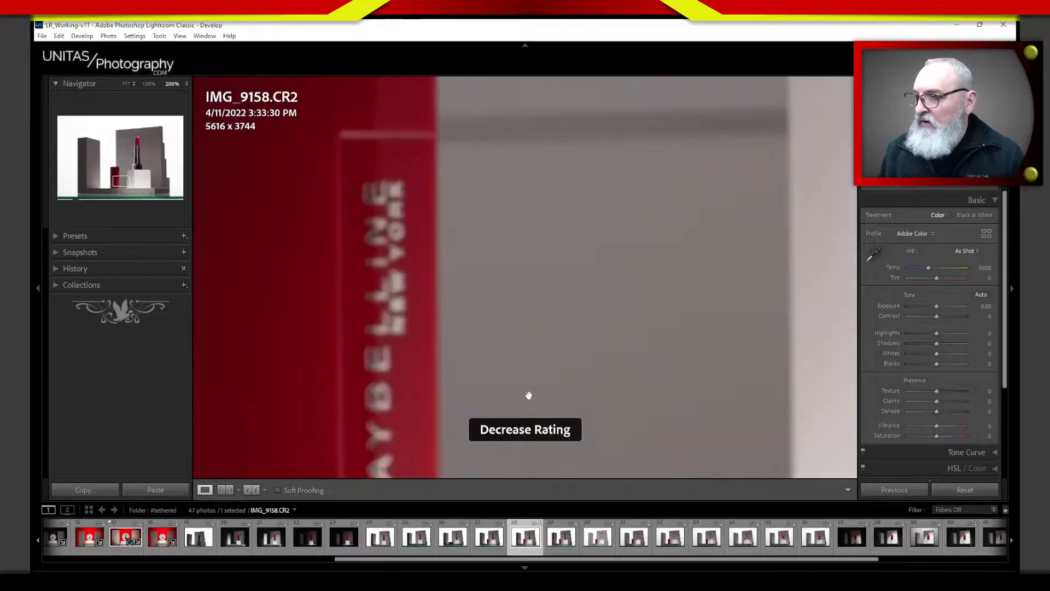
pyautogui.moveTo(528, 395); pyautogui.dragTo(391, 292)
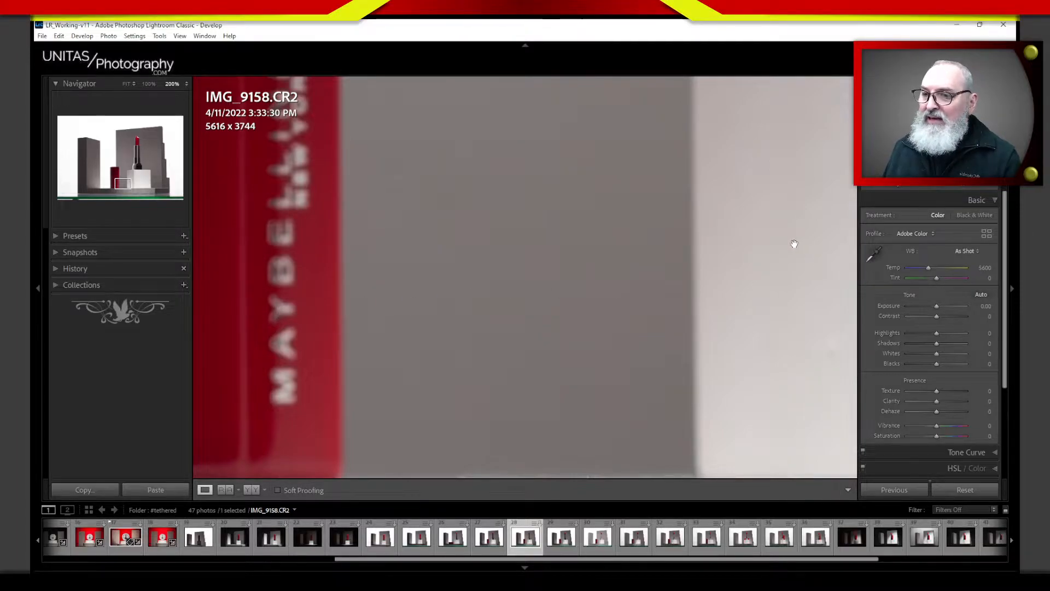
pyautogui.click(790, 267)
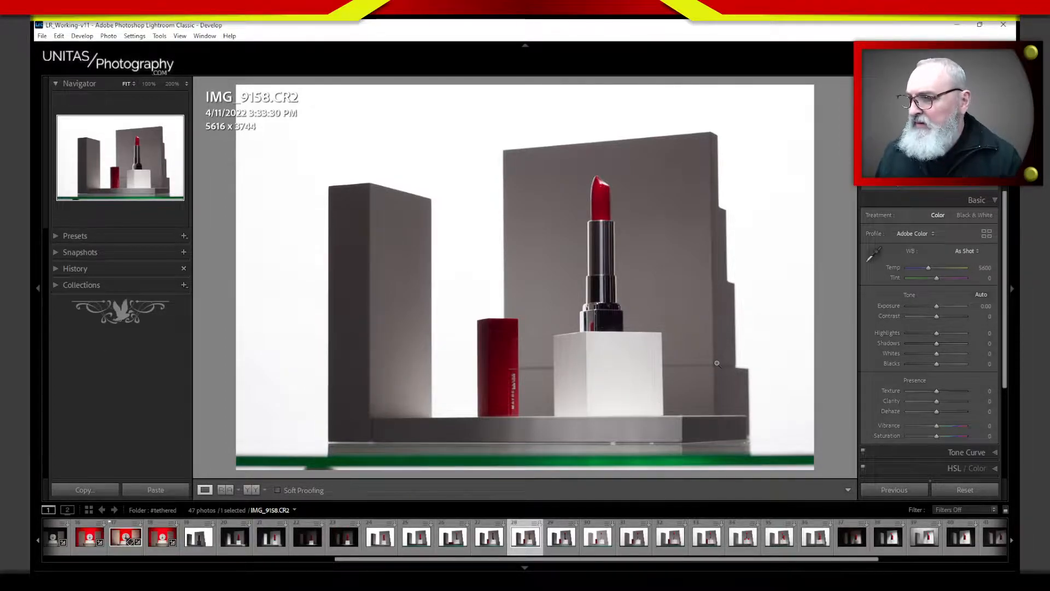
# - Compare IMG_9159 with IMG_9160, marking the reflections on both edges of the lipstick's metal barrel
pyautogui.press('Right')
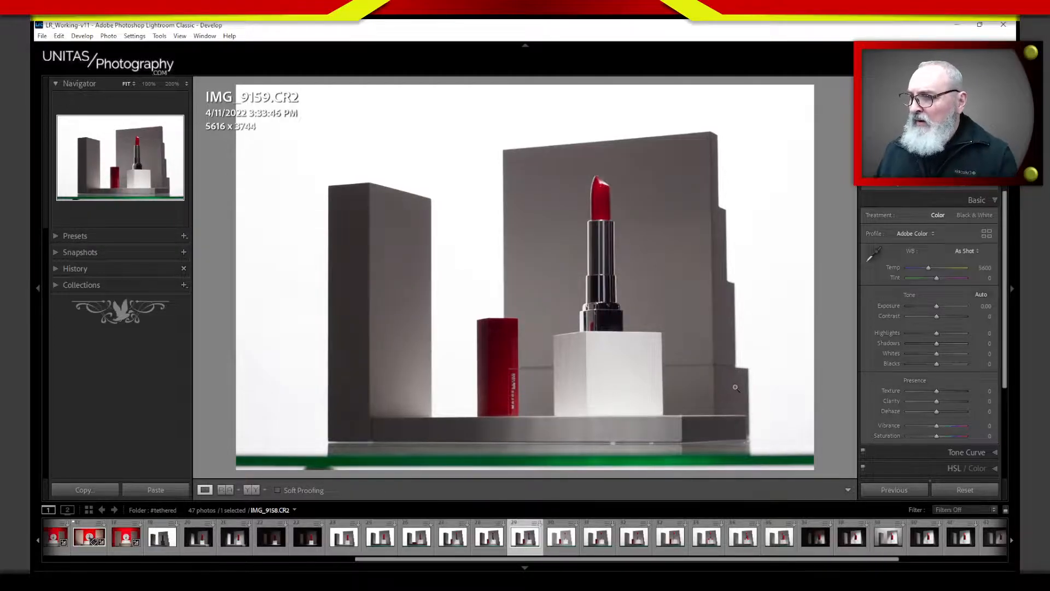
pyautogui.press('Right')
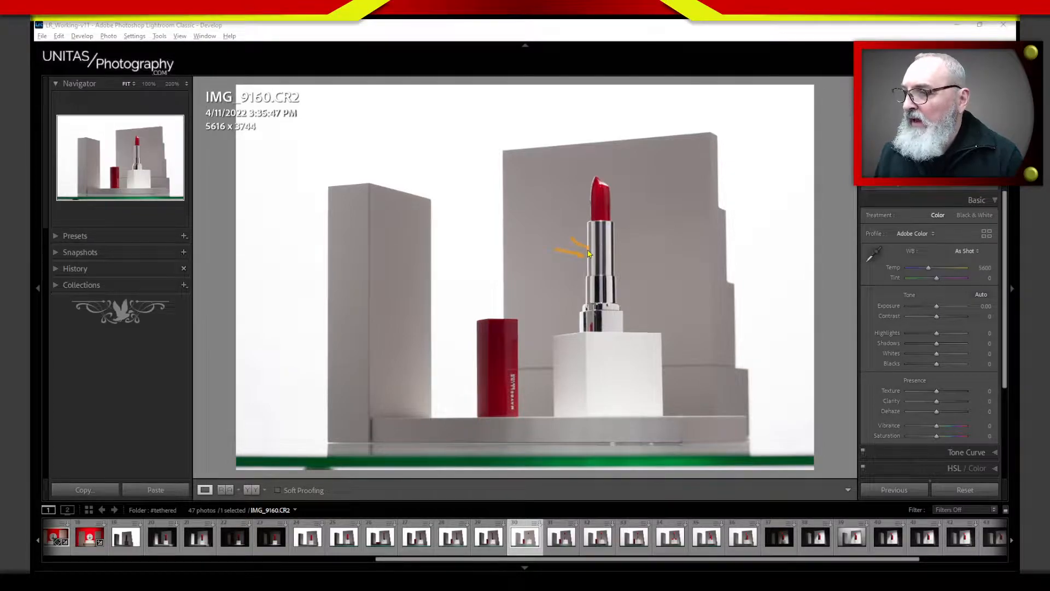
pyautogui.moveTo(614, 255); pyautogui.dragTo(635, 244)
pyautogui.moveTo(614, 254)
pyautogui.mouseDown()
pyautogui.moveTo(622, 237)
pyautogui.moveTo(637, 261)
pyautogui.mouseUp()
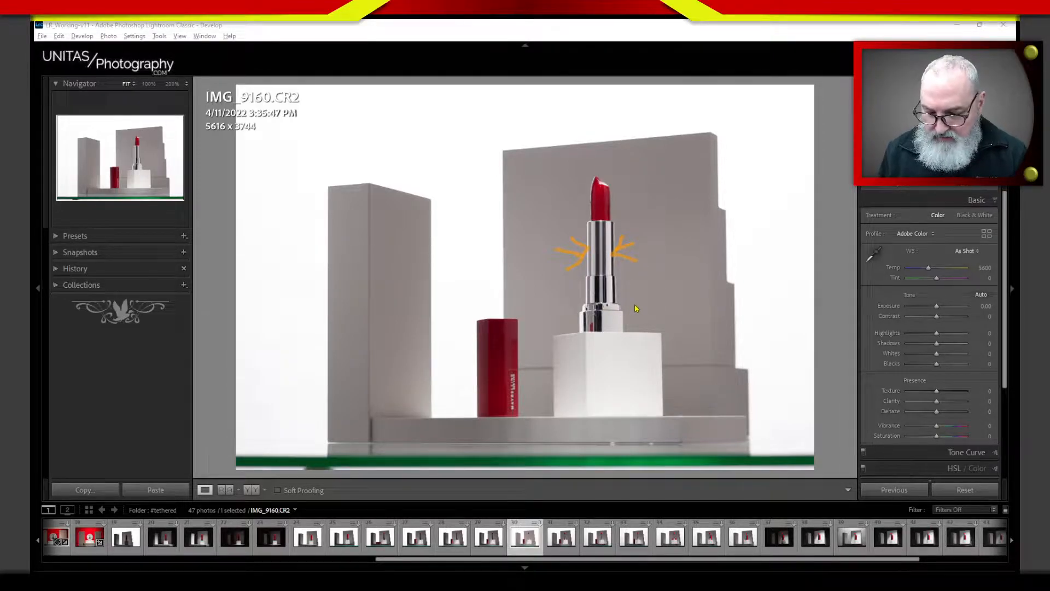
pyautogui.press('Left')
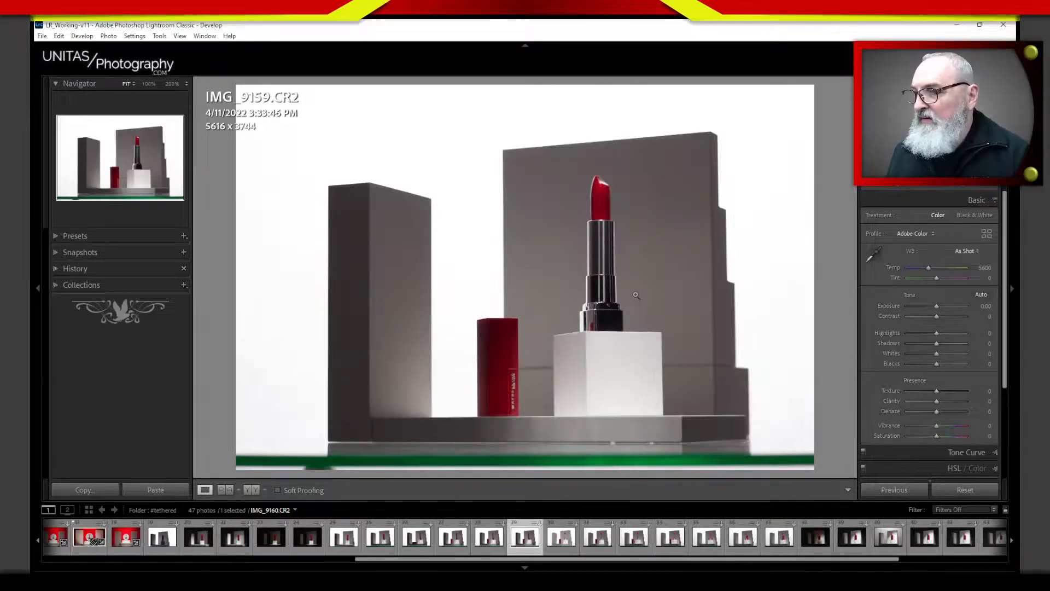
pyautogui.press('Right')
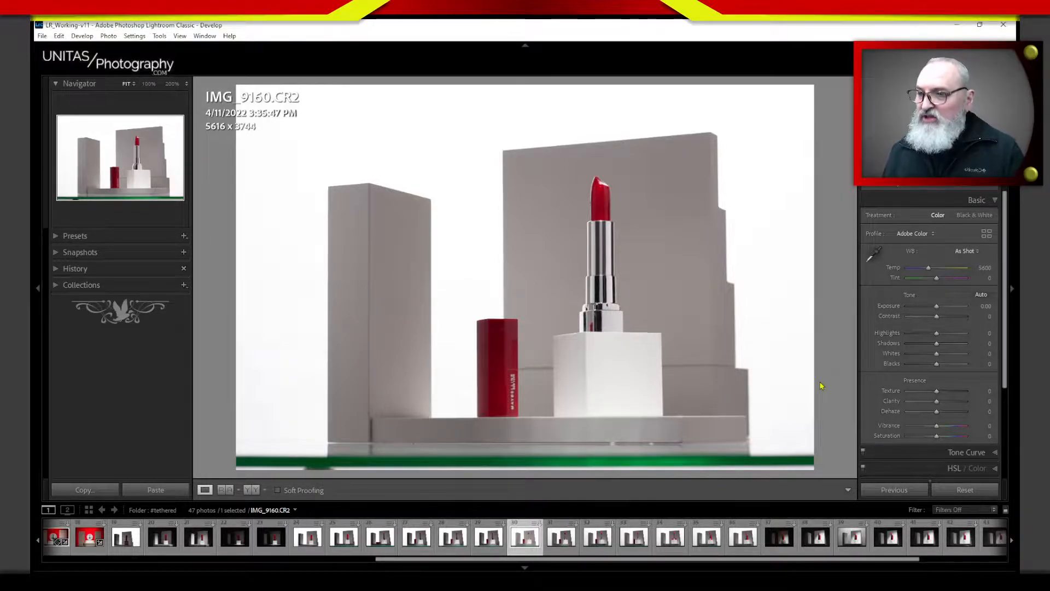
# - Compare the lighting on the lipstick and background blocks between IMG_9161 and IMG_9162
pyautogui.press('Right')
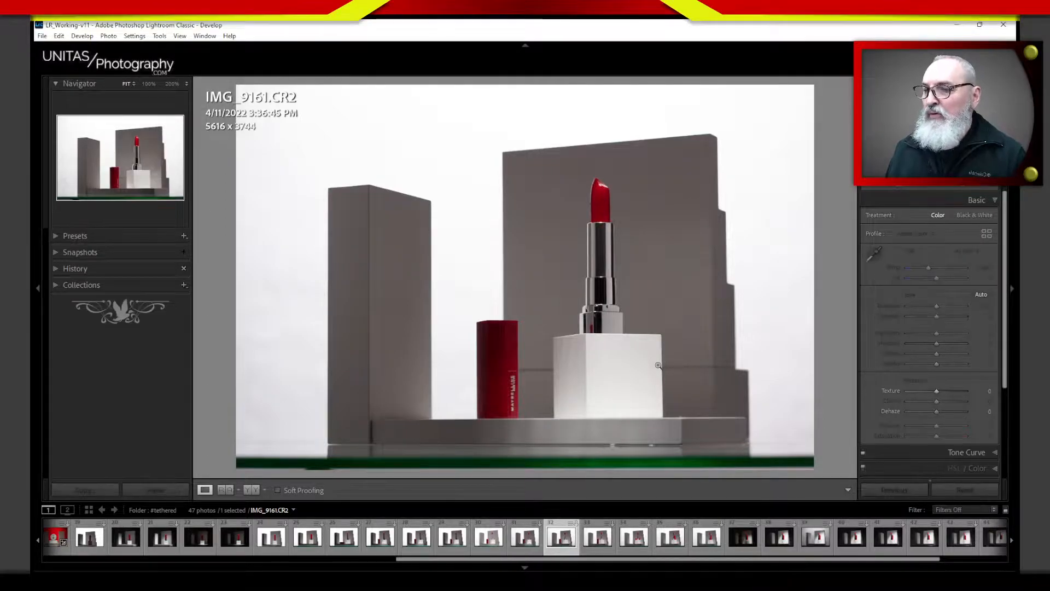
pyautogui.press('Right')
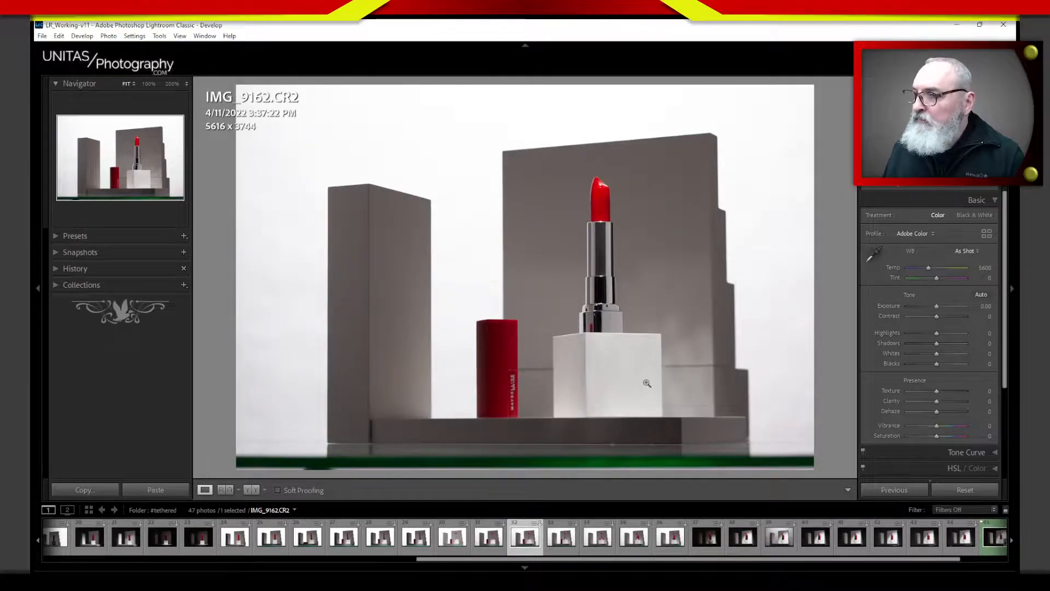
pyautogui.press('Left')
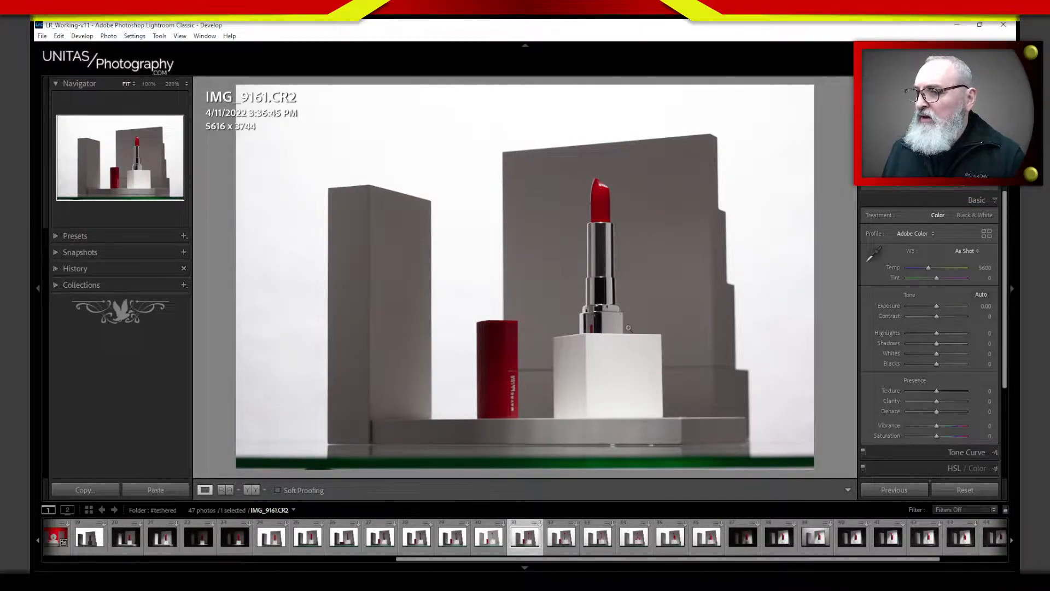
# - Advance to IMG_9162, circle the lit area of the background blocks beside the white block, and clear the annotation
pyautogui.press('Right')
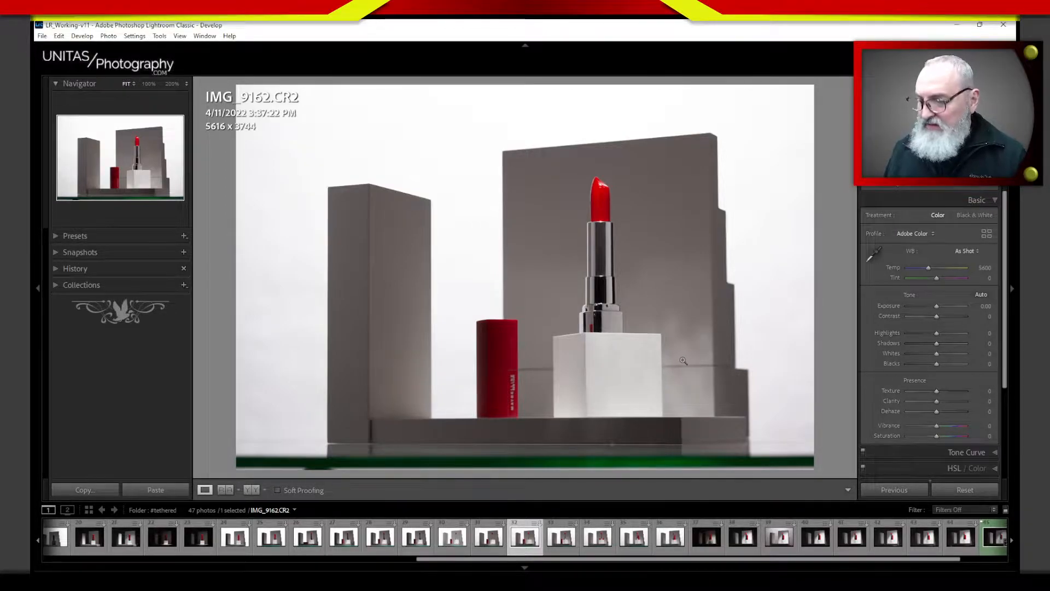
pyautogui.moveTo(621, 340)
pyautogui.mouseDown()
pyautogui.moveTo(691, 289)
pyautogui.moveTo(757, 410)
pyautogui.moveTo(643, 422)
pyautogui.moveTo(610, 334)
pyautogui.mouseUp()
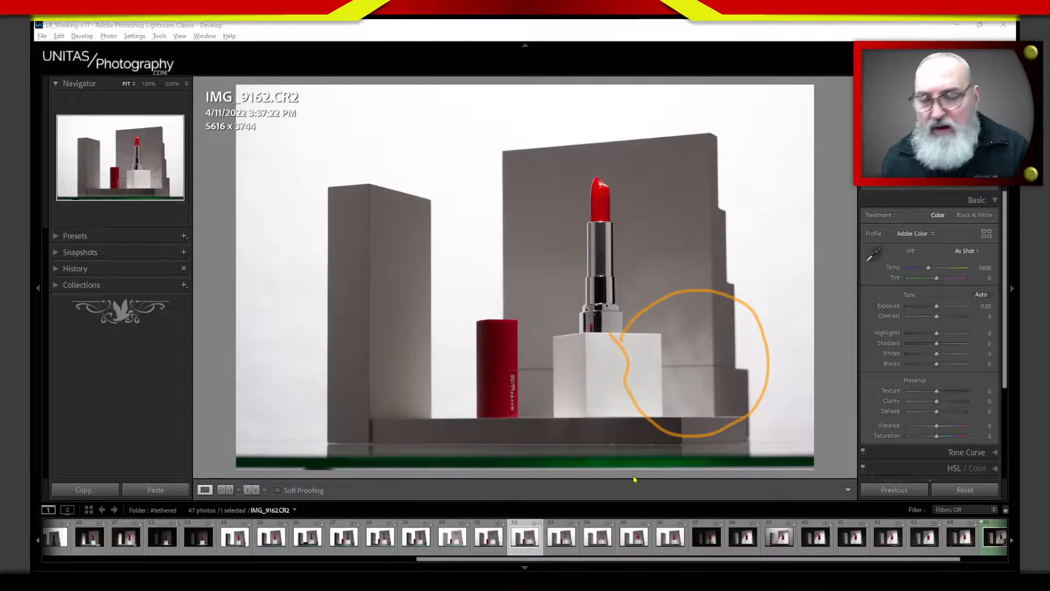
pyautogui.press('Escape')
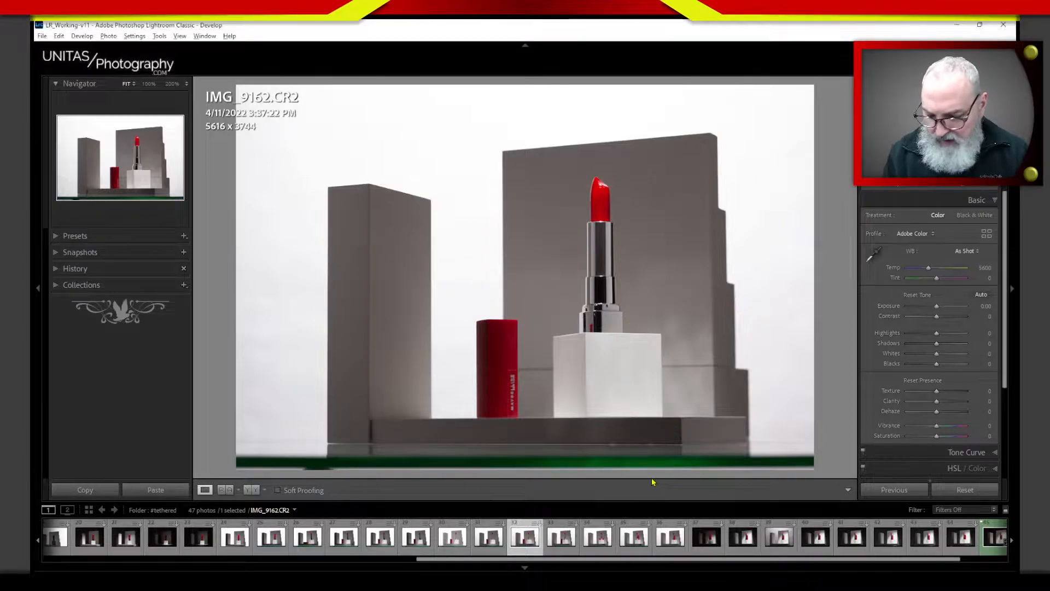
# - Compare the placement of the red cap around the lipstick across IMG_9163 to IMG_9166
pyautogui.press('Right')
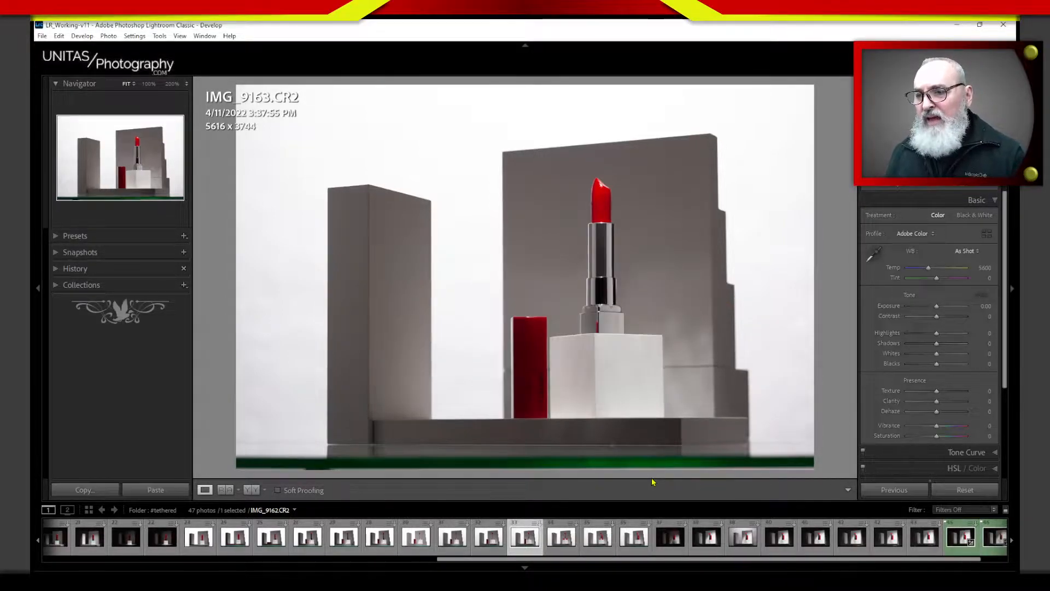
pyautogui.press('Right')
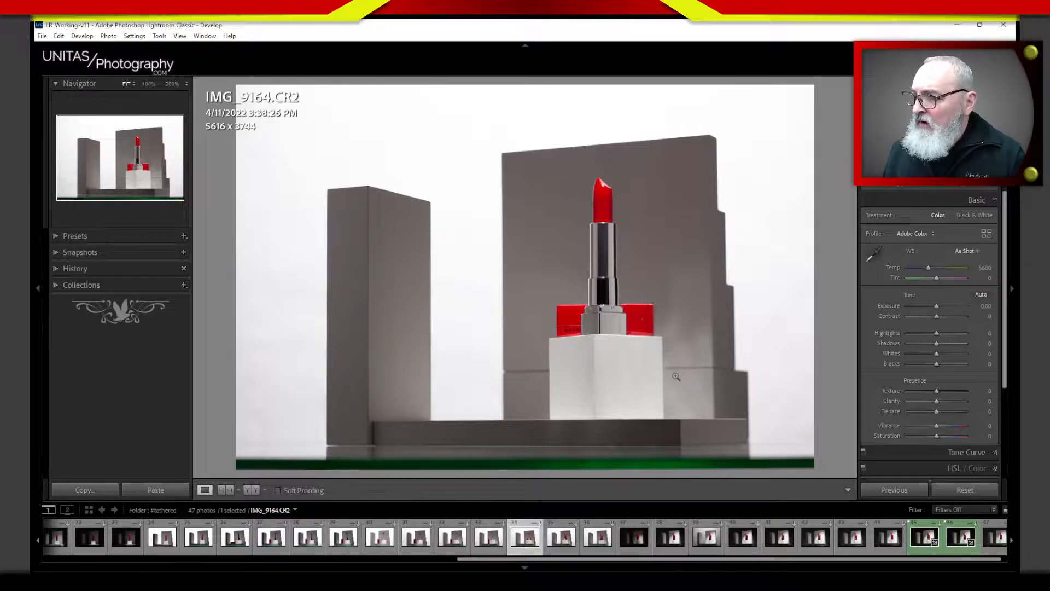
pyautogui.press('Left')
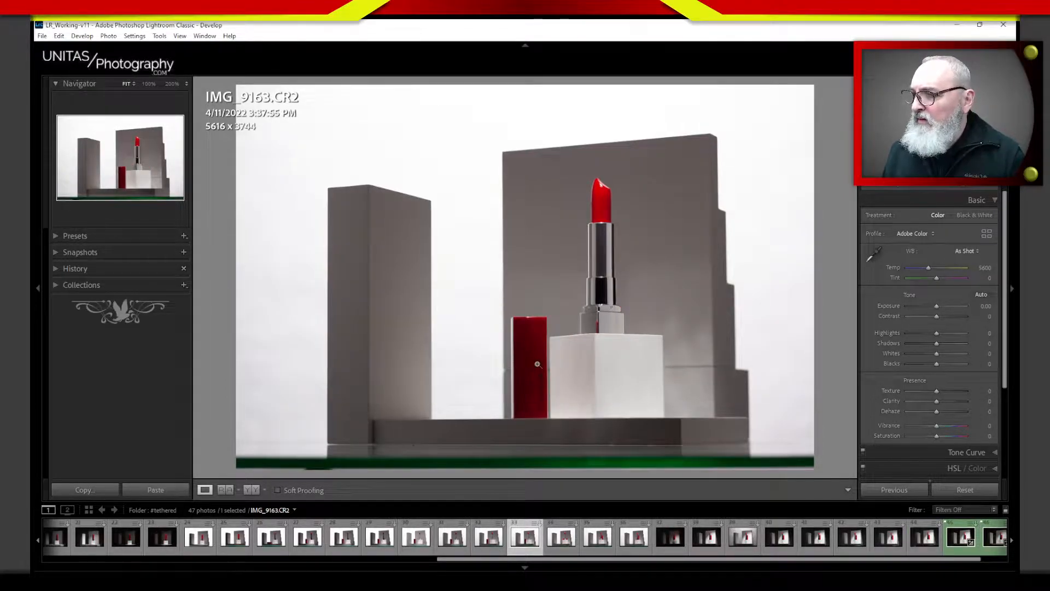
pyautogui.press('Right')
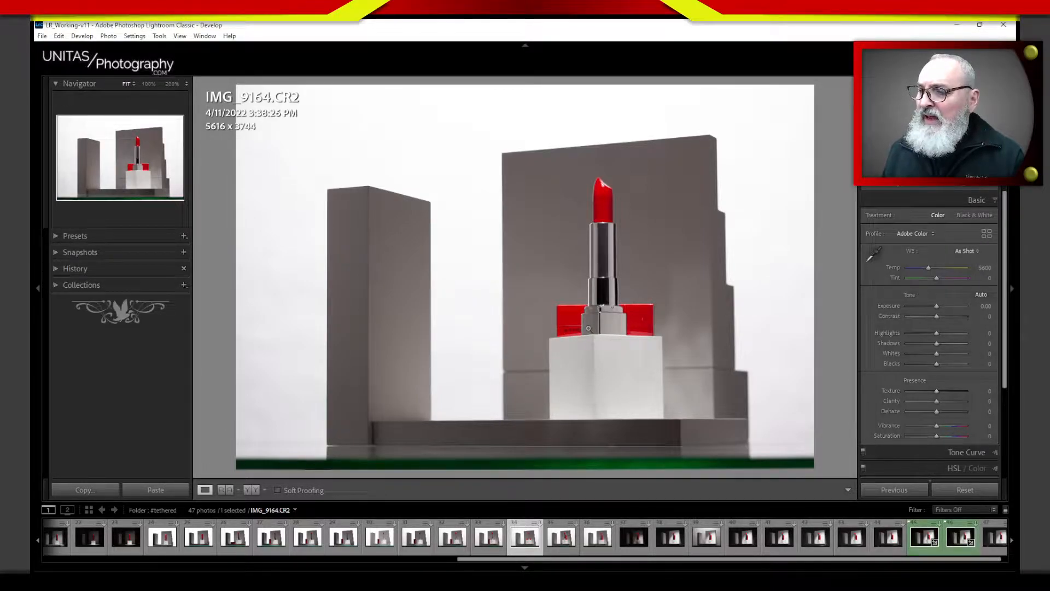
pyautogui.press('Right')
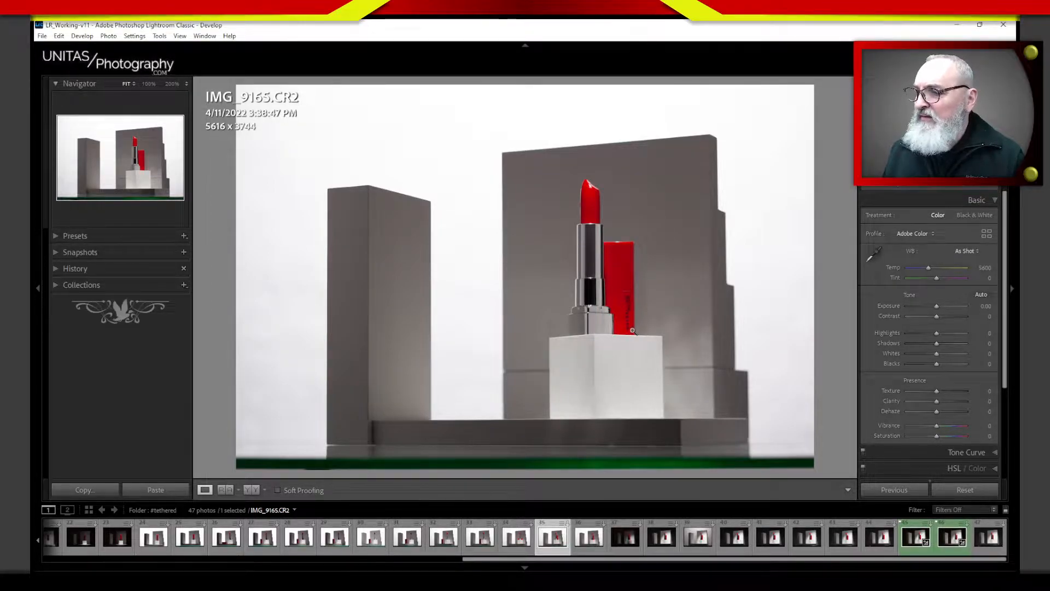
pyautogui.press('Right')
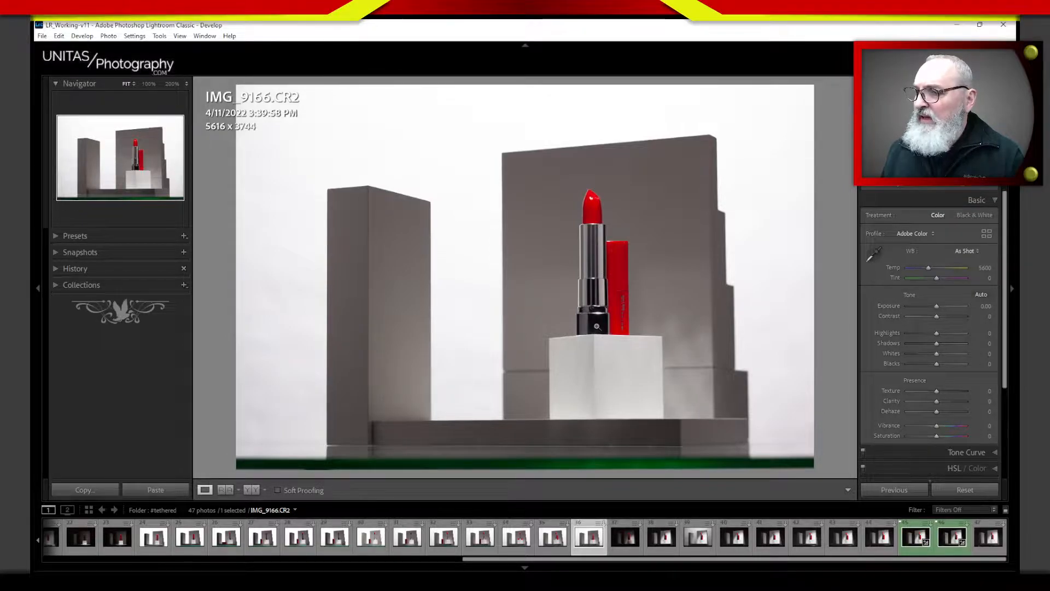
# - Return to IMG_9165 and inspect the lipstick's metal base and the white block's upper edge at 200% zoom
pyautogui.press('Left')
pyautogui.click(591, 312)
pyautogui.moveTo(591, 312); pyautogui.dragTo(579, 249)
pyautogui.moveTo(547, 274); pyautogui.dragTo(549, 268)
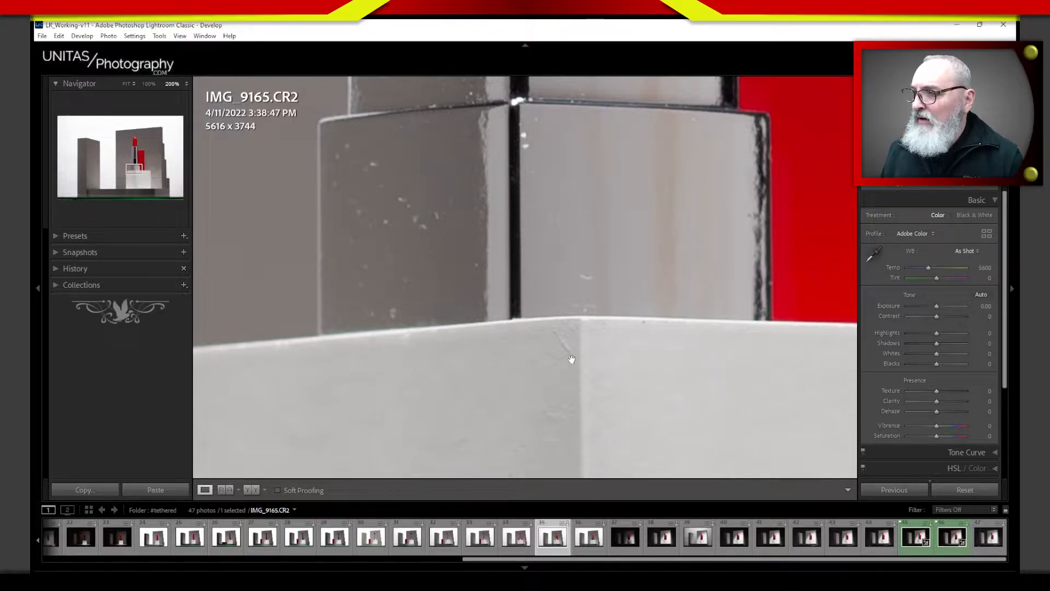
pyautogui.click(602, 361)
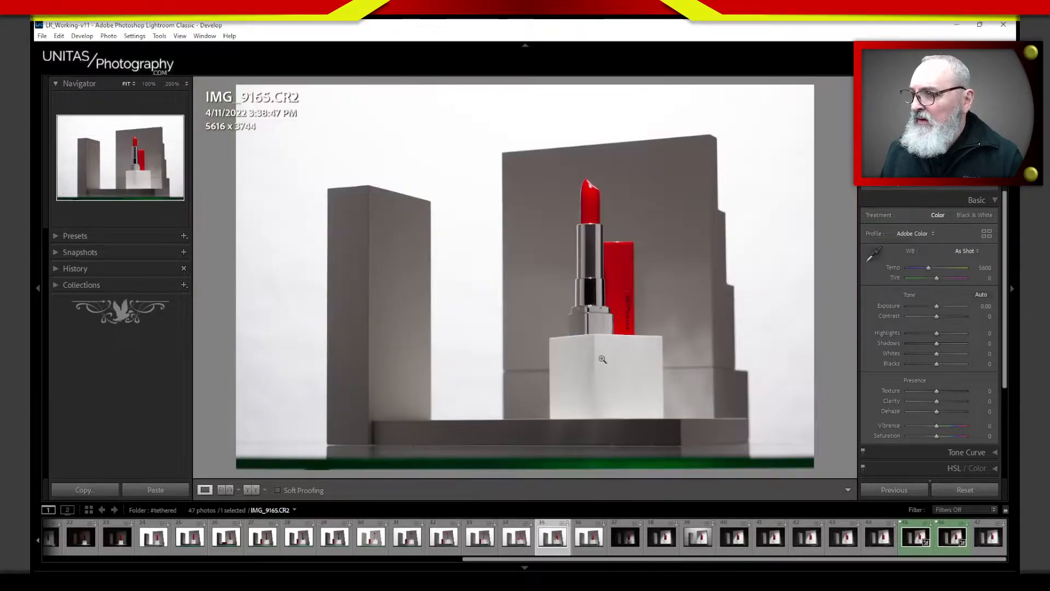
# - Compare the Maybelline lettering on the red cap at 200% zoom in IMG_9166 and IMG_9167, ending on the full view
pyautogui.press('Right')
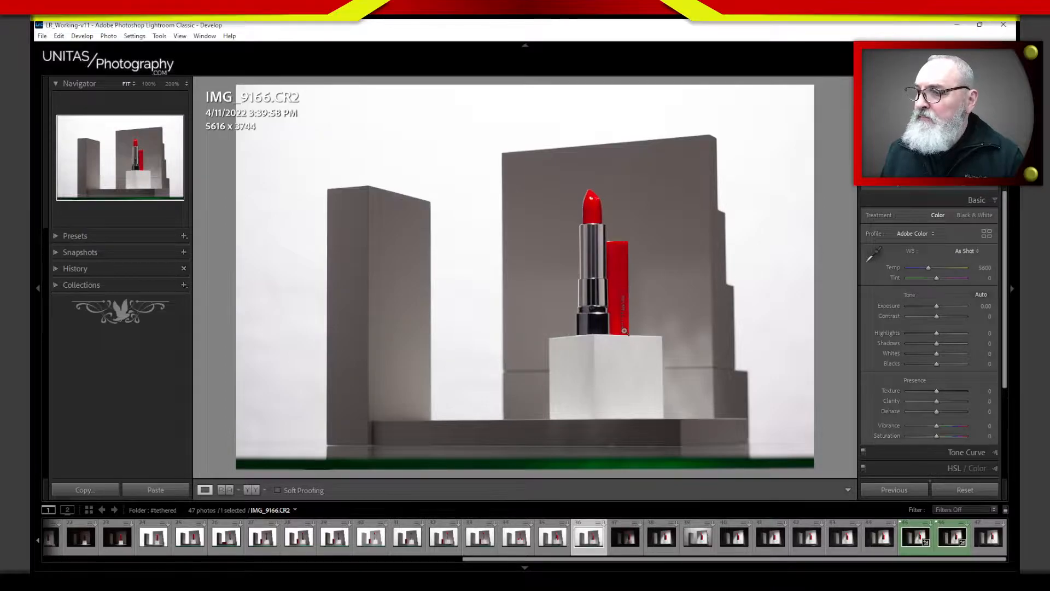
pyautogui.click(624, 331)
pyautogui.moveTo(614, 296); pyautogui.dragTo(665, 341)
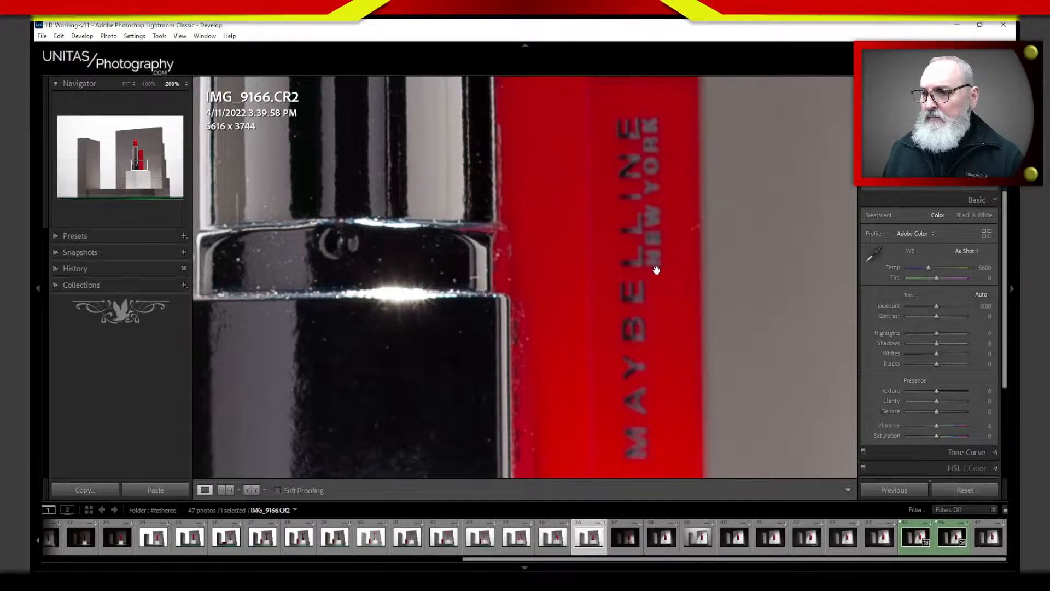
pyautogui.press('Right')
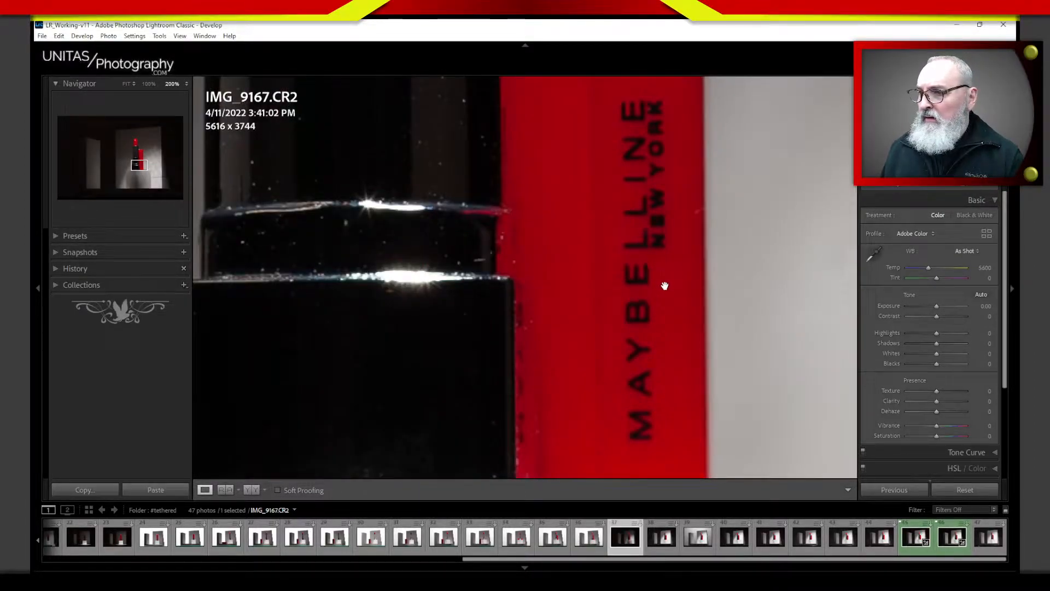
pyautogui.click(671, 326)
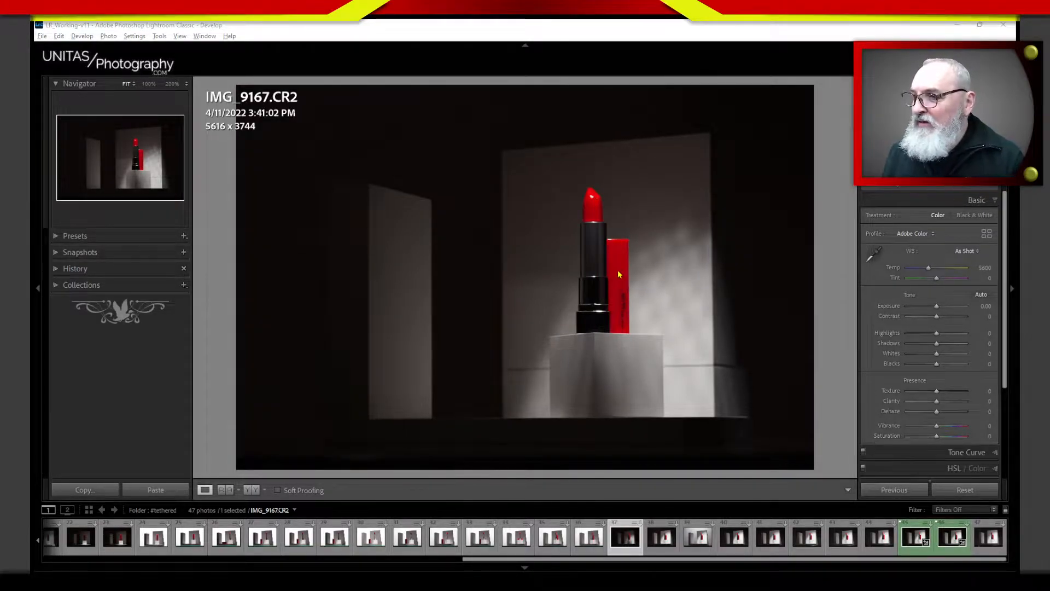
# - Circle and crosshatch the patterned light on the background panel behind the cap in IMG_9167, and clear the annotations
pyautogui.moveTo(619, 267)
pyautogui.mouseDown()
pyautogui.moveTo(741, 237)
pyautogui.moveTo(758, 403)
pyautogui.moveTo(589, 364)
pyautogui.moveTo(620, 249)
pyautogui.mouseUp()
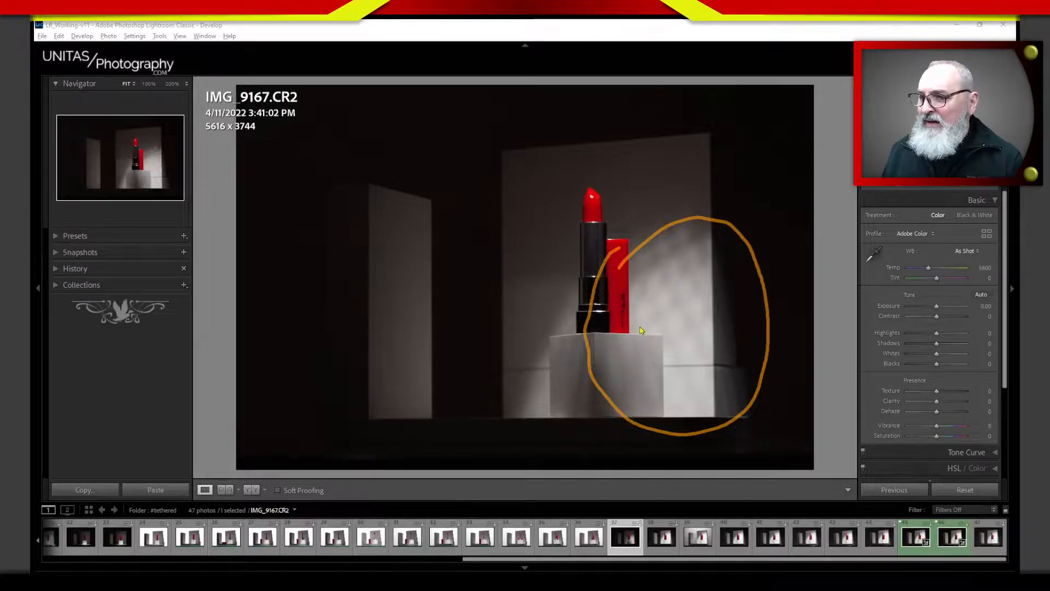
pyautogui.moveTo(640, 326); pyautogui.dragTo(710, 284)
pyautogui.moveTo(637, 305); pyautogui.dragTo(699, 263)
pyautogui.moveTo(631, 286)
pyautogui.mouseDown()
pyautogui.moveTo(688, 250)
pyautogui.moveTo(671, 338)
pyautogui.mouseUp()
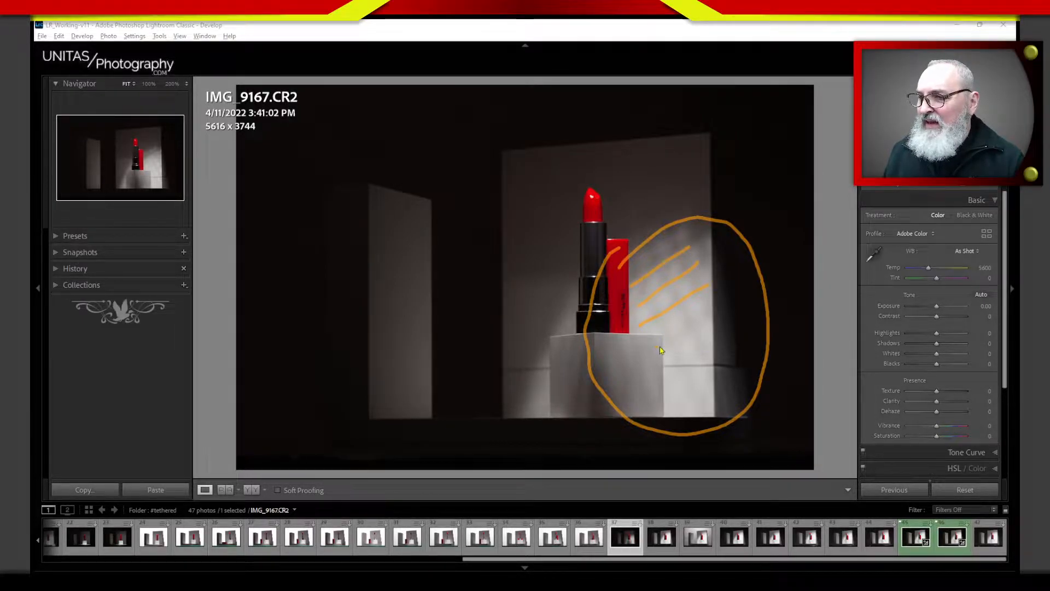
pyautogui.moveTo(673, 246); pyautogui.dragTo(703, 314)
pyautogui.moveTo(639, 245); pyautogui.dragTo(721, 344)
pyautogui.moveTo(639, 270)
pyautogui.mouseDown()
pyautogui.moveTo(691, 338)
pyautogui.moveTo(667, 248)
pyautogui.mouseUp()
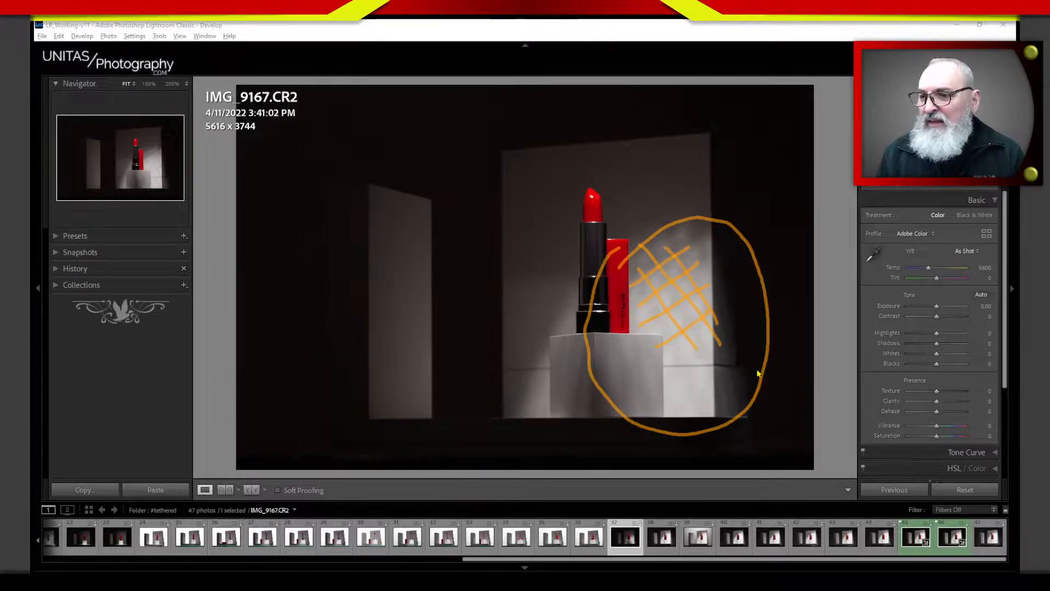
pyautogui.press('Escape')
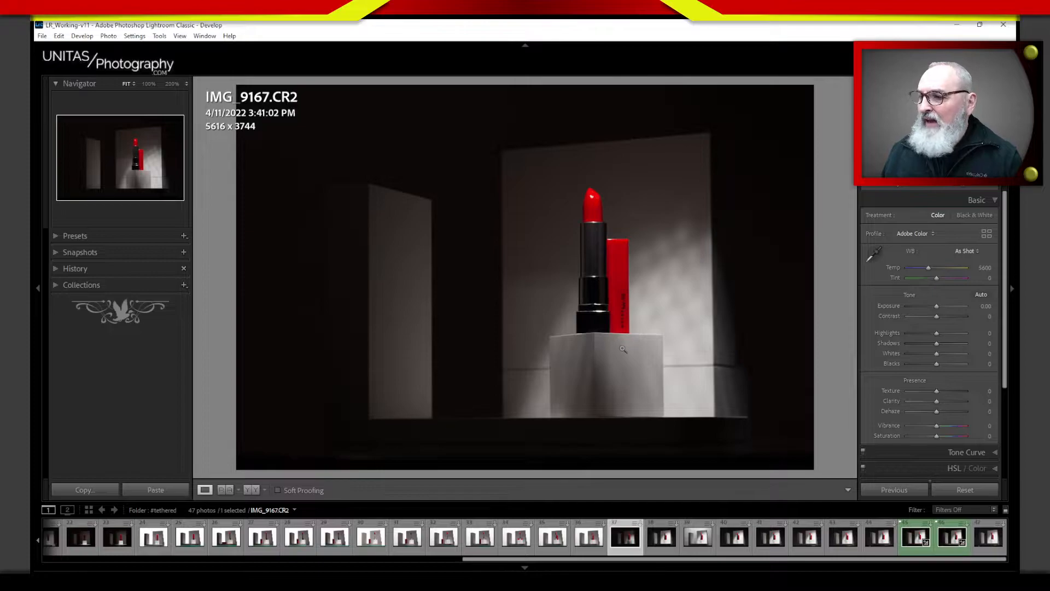
# - Review IMG_9168 through IMG_9174 in order, examining the background brightness, lipstick reflections and framing
pyautogui.press('Right')
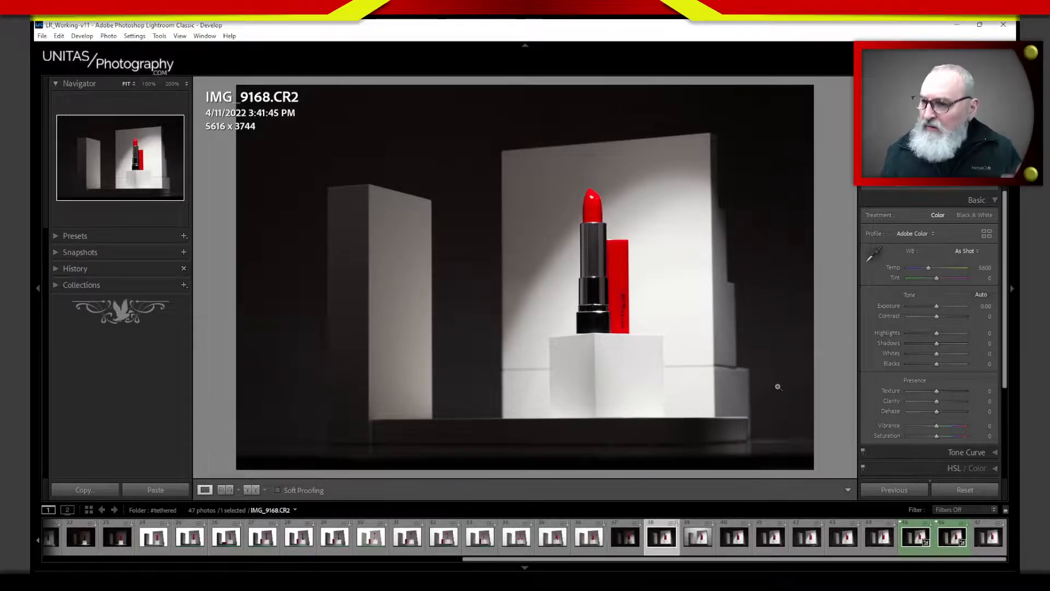
pyautogui.press('Right')
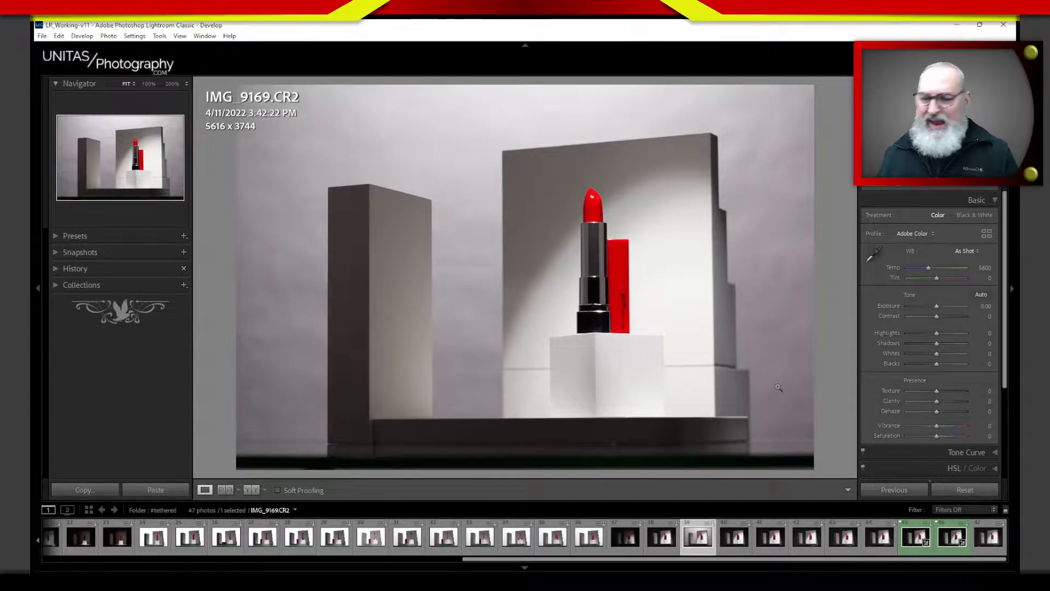
pyautogui.press('Right')
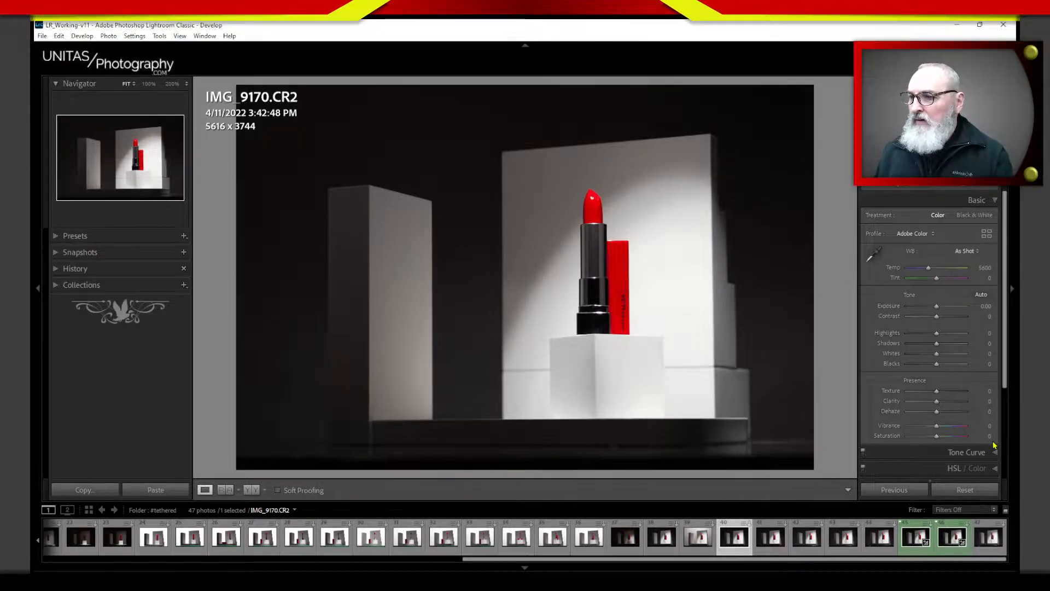
pyautogui.press('Right')
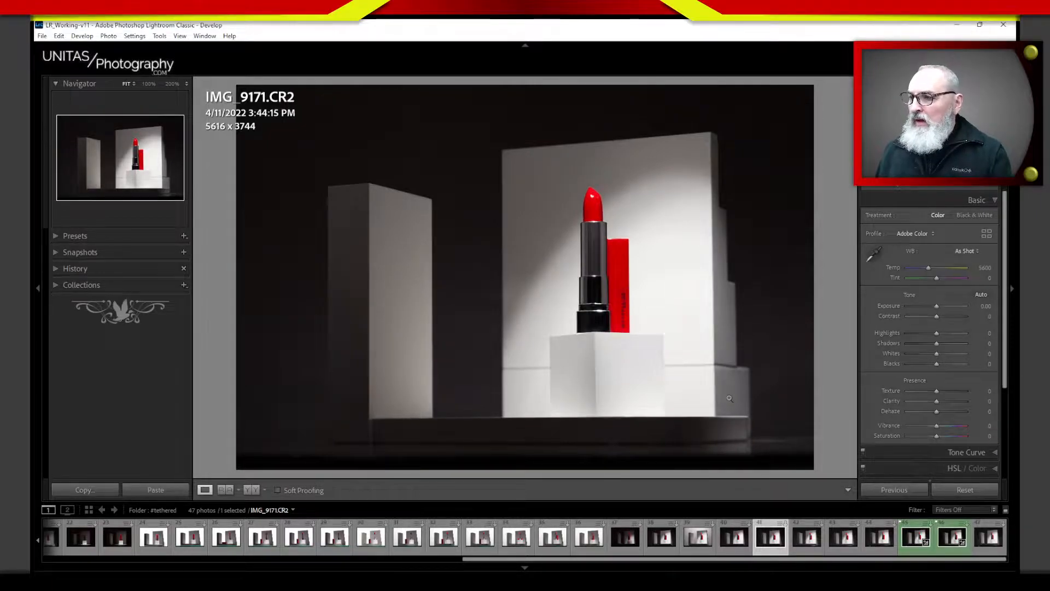
pyautogui.press('Right')
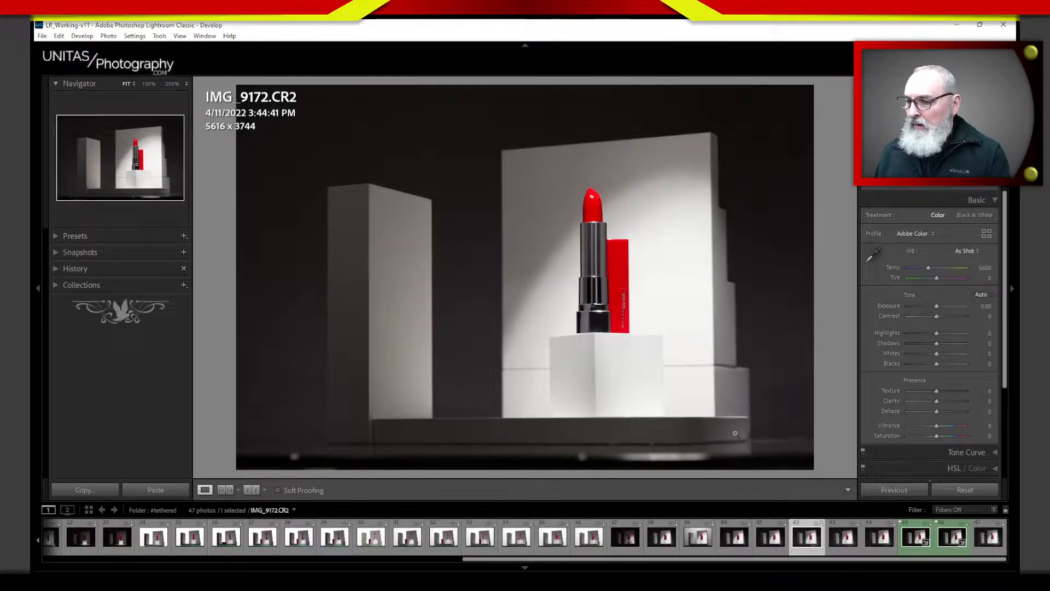
pyautogui.press('Right')
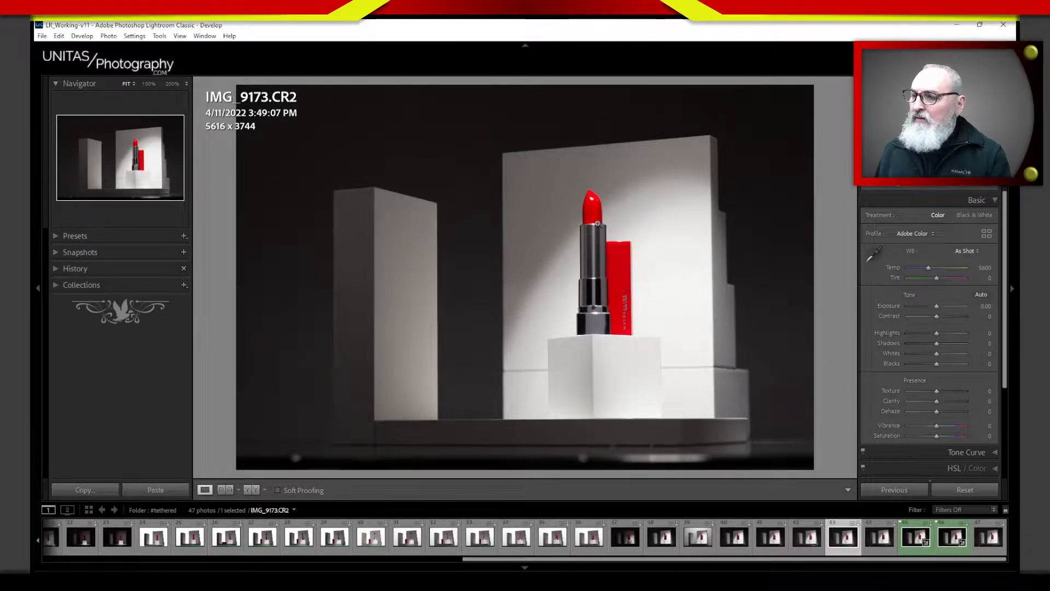
pyautogui.press('Right')
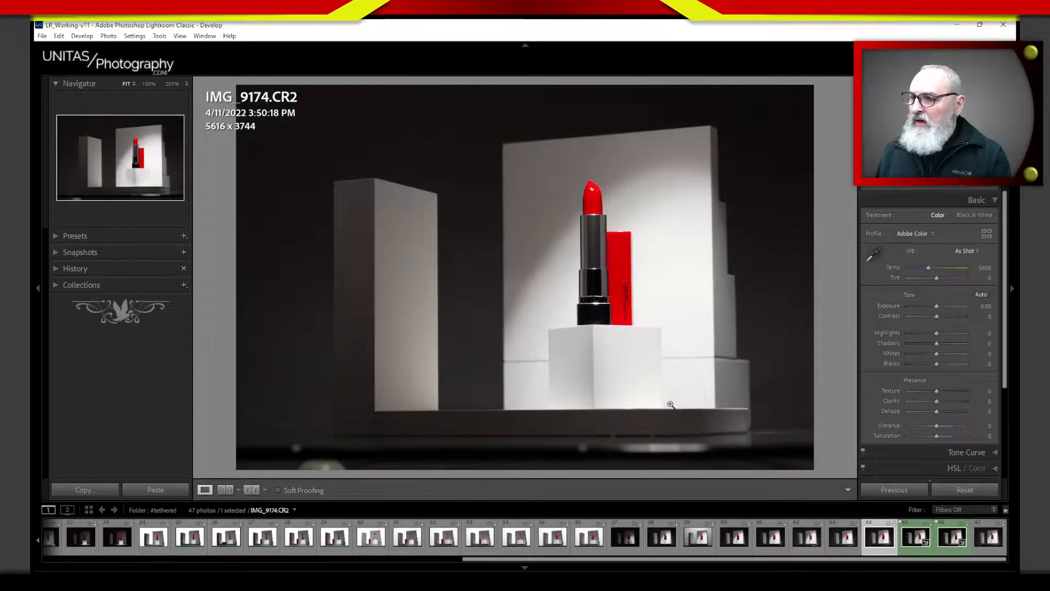
# - Compare the lipstick base and cap lettering in the green-labelled shots IMG_9175 and IMG_9176, ending on IMG_9175
pyautogui.press('Right')
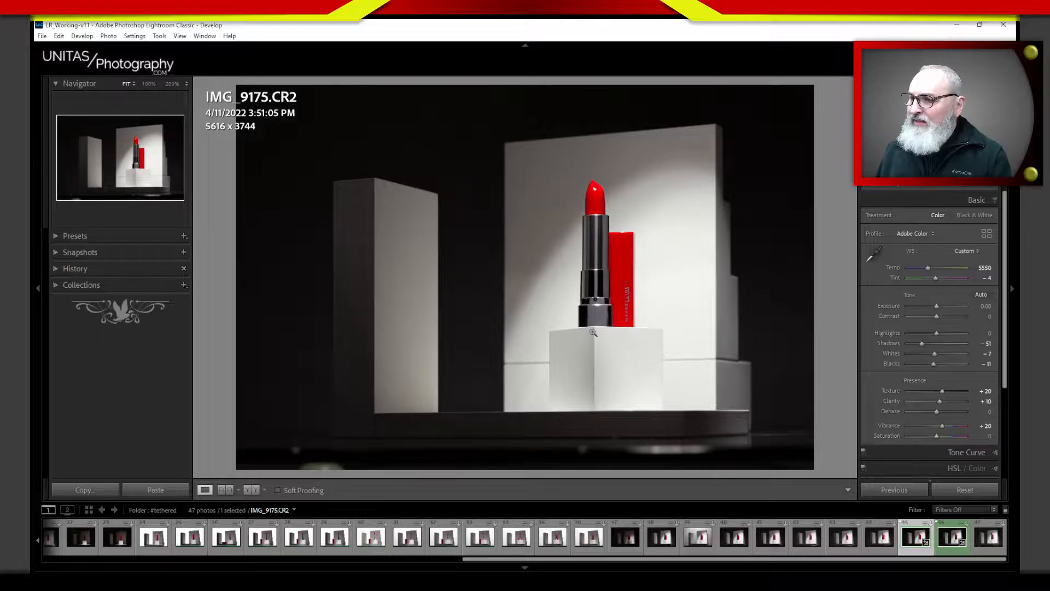
pyautogui.press('Right')
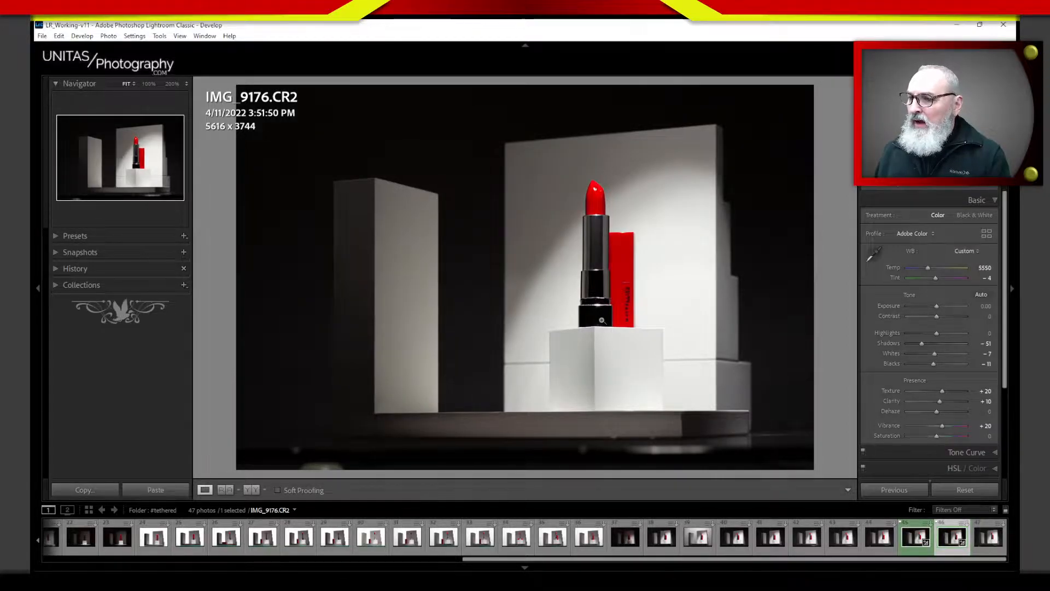
pyautogui.press('Left')
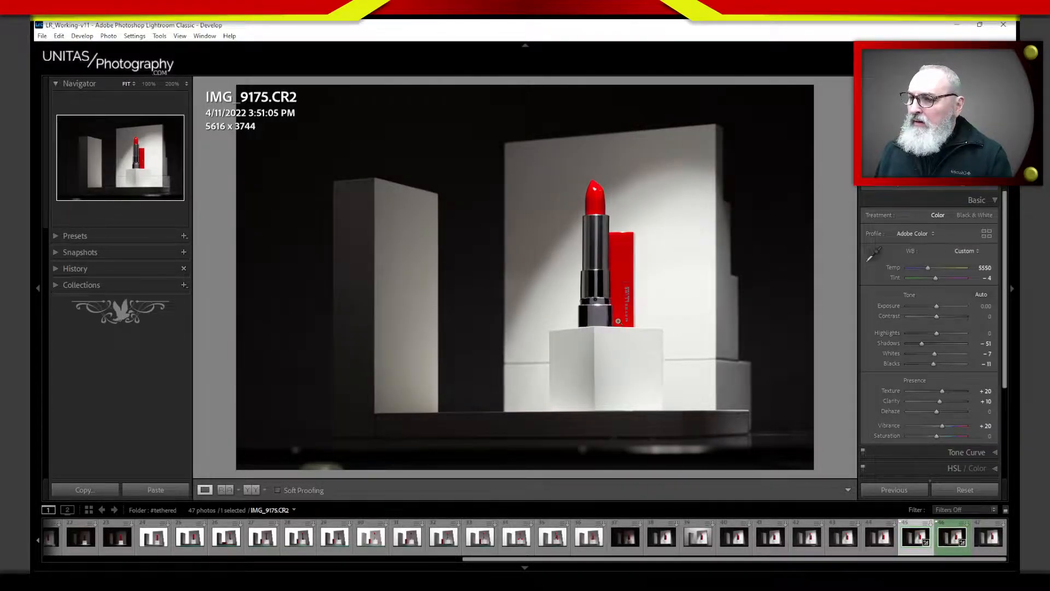
# - Inspect the lipstick's metal barrel and the cap's Maybelline lettering in IMG_9175 at 200% zoom
pyautogui.click(626, 316)
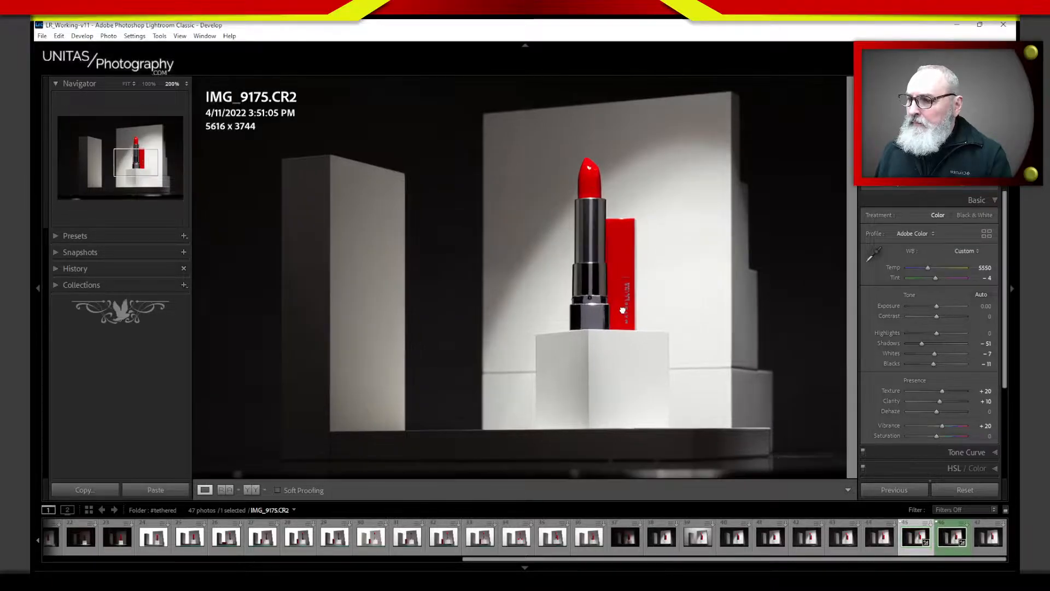
pyautogui.moveTo(534, 305); pyautogui.dragTo(463, 455)
pyautogui.moveTo(458, 230); pyautogui.dragTo(469, 297)
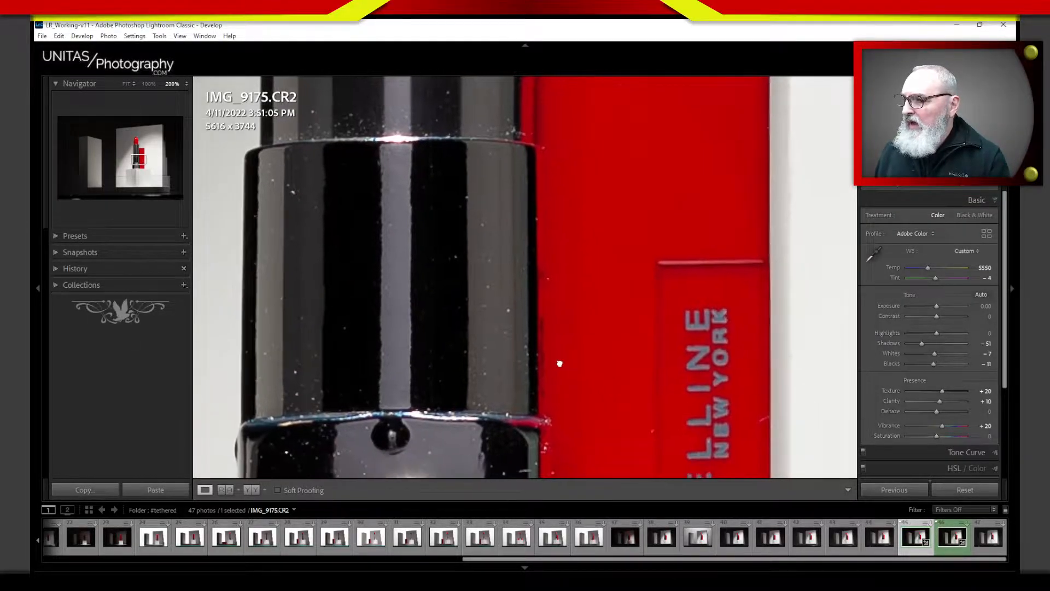
pyautogui.moveTo(558, 363); pyautogui.dragTo(448, 197)
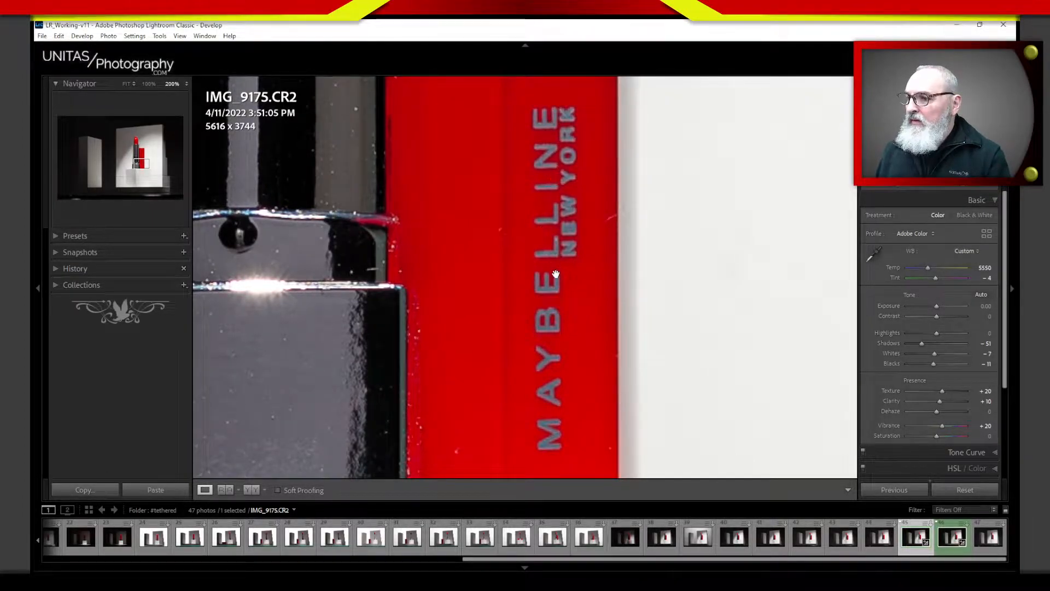
pyautogui.click(548, 396)
# - Advance to IMG_9176 and inspect the dark lipstick base and the cap's Maybelline lettering at 200% zoom
pyautogui.press('Right')
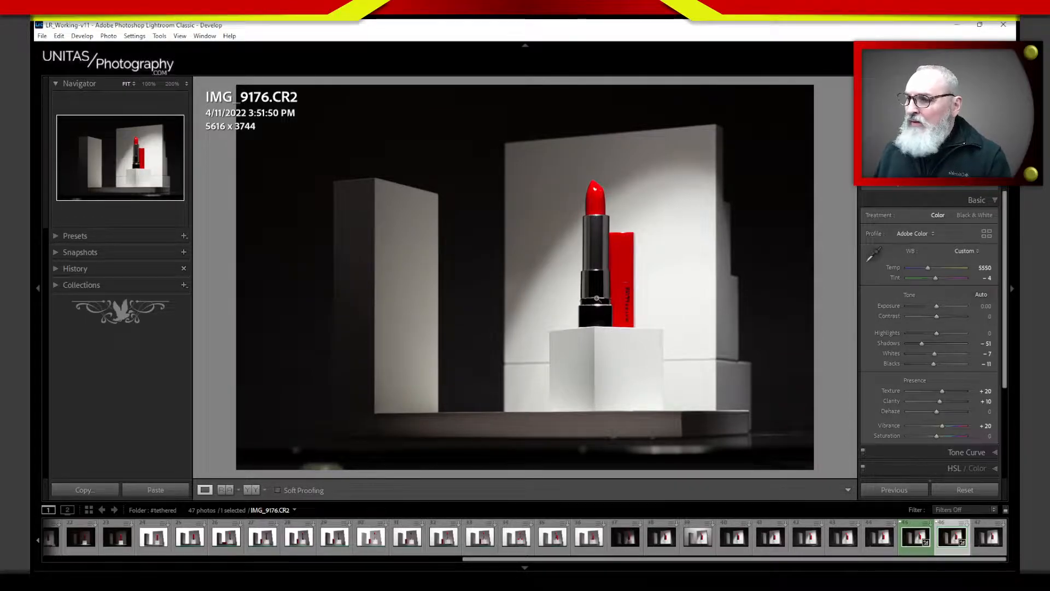
pyautogui.click(629, 301)
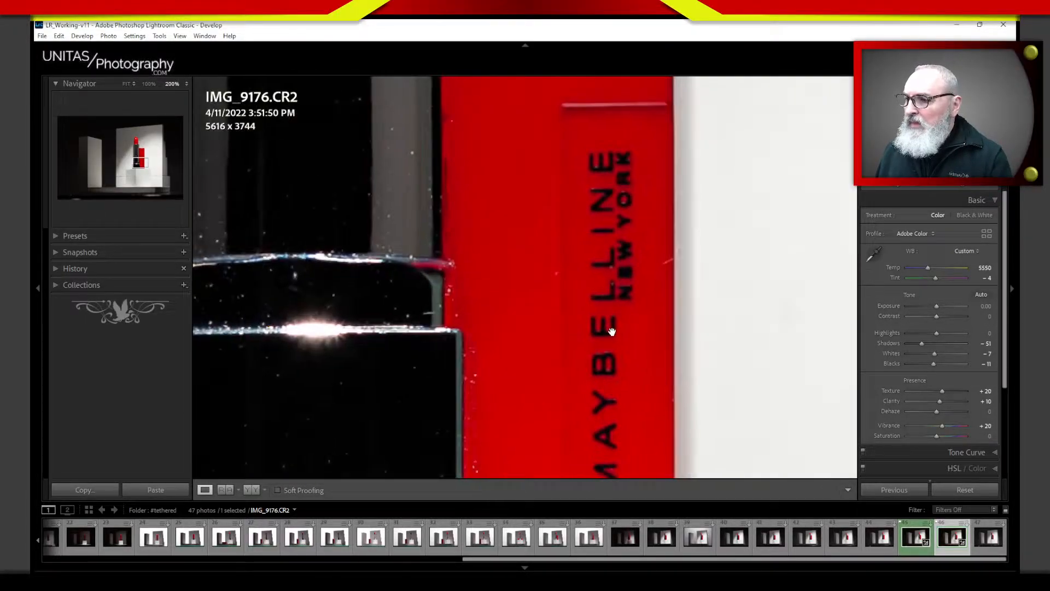
pyautogui.moveTo(620, 249); pyautogui.dragTo(622, 292)
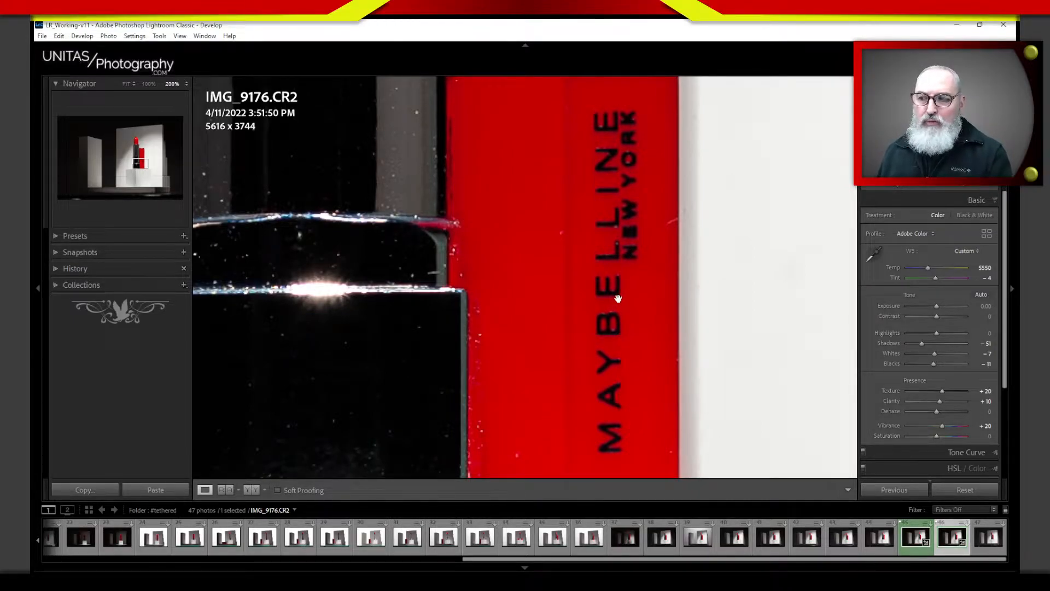
# - Return to IMG_9175 and inspect the Maybelline lettering, metal barrel and lipstick base at 200% zoom
pyautogui.click(914, 537)
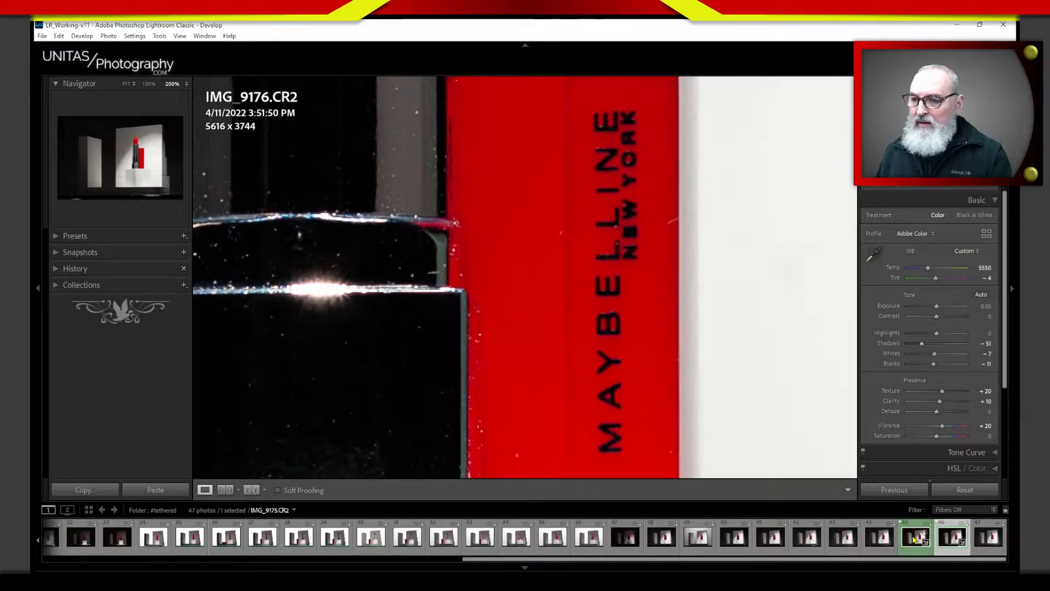
pyautogui.moveTo(574, 363); pyautogui.dragTo(639, 340)
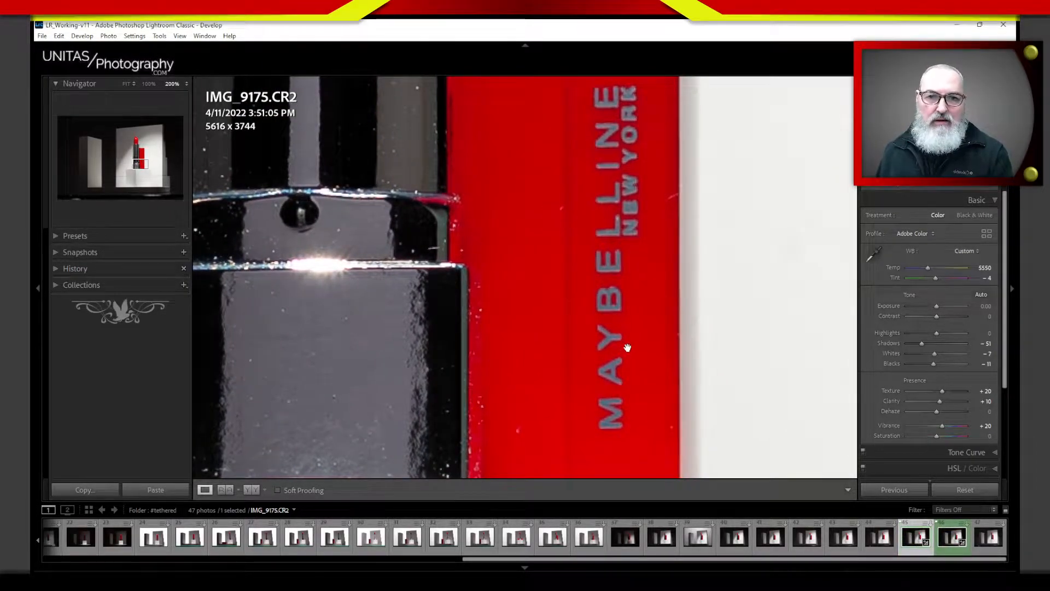
pyautogui.moveTo(634, 346); pyautogui.dragTo(638, 363)
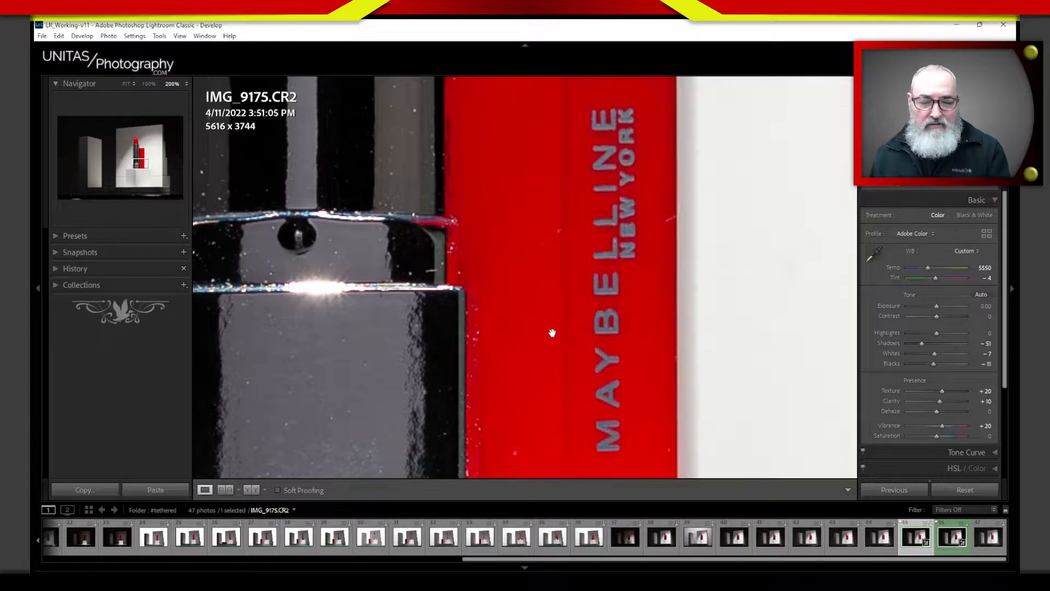
pyautogui.moveTo(551, 330); pyautogui.dragTo(583, 380)
pyautogui.moveTo(430, 208); pyautogui.dragTo(462, 333)
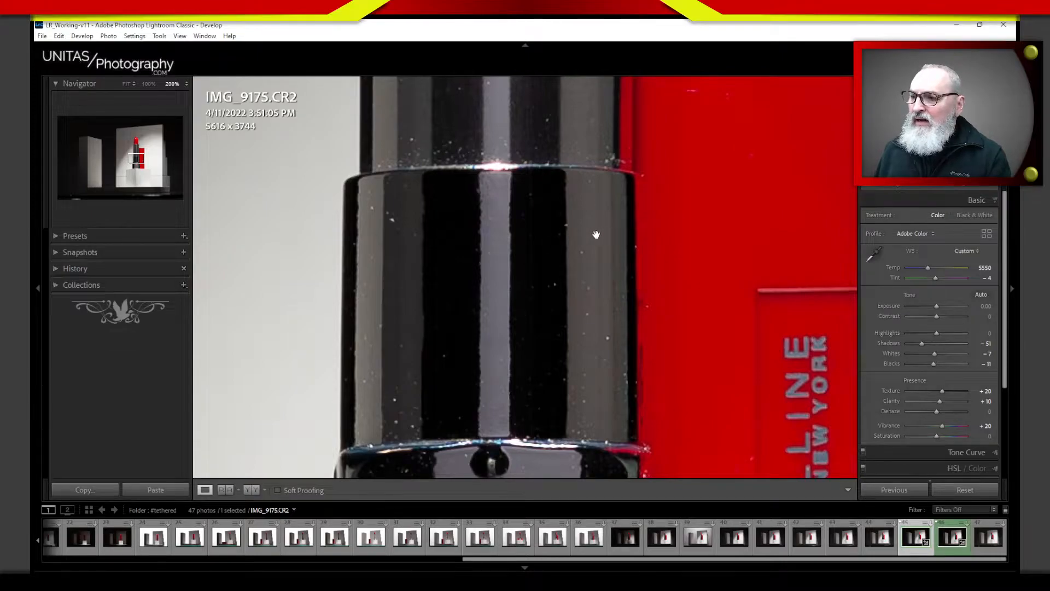
pyautogui.moveTo(597, 300); pyautogui.dragTo(562, 477)
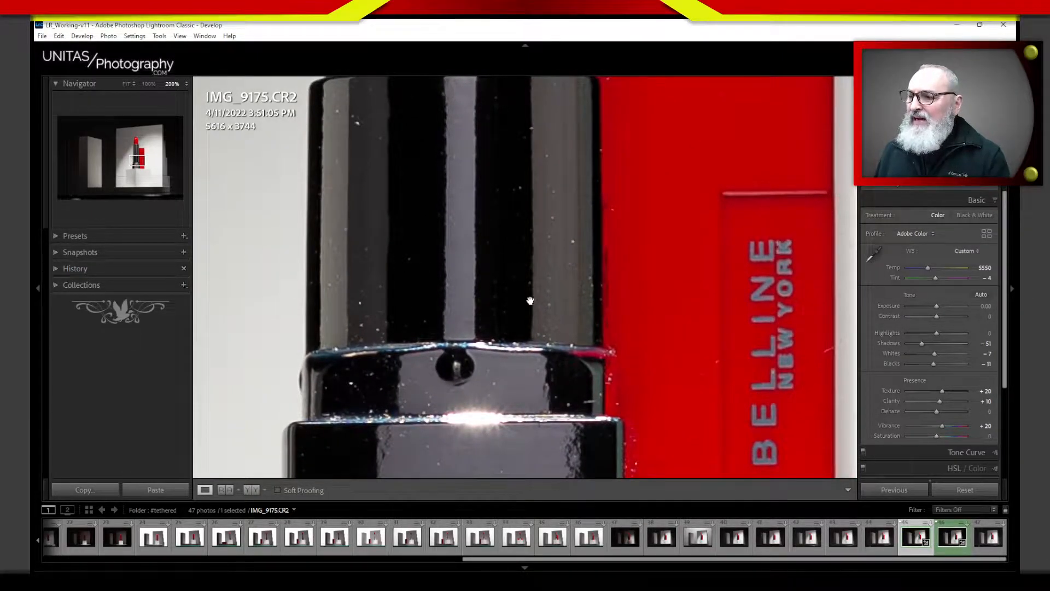
pyautogui.moveTo(530, 301); pyautogui.dragTo(460, 209)
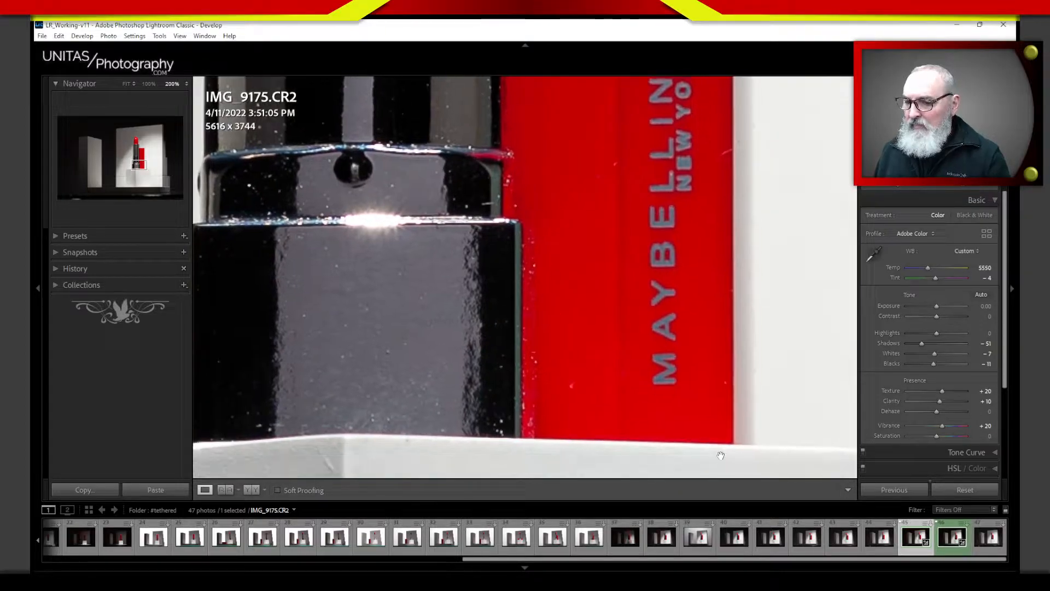
# - Examine the lipstick base reflections and cap lettering at 200% zoom in IMG_9176 and IMG_9177, also viewing IMG_9177 in full
pyautogui.click(921, 527)
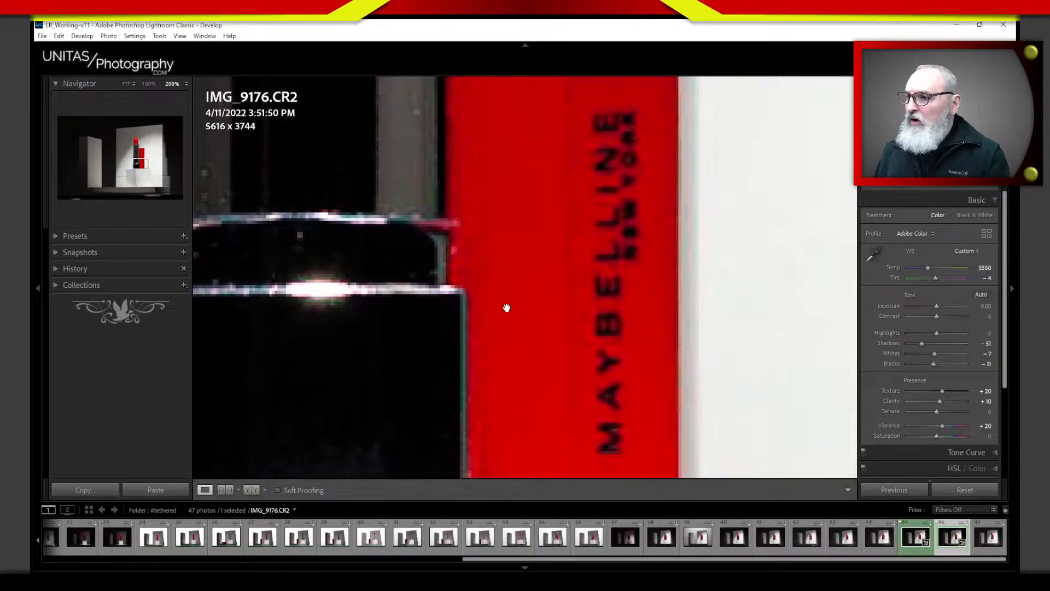
pyautogui.moveTo(503, 305); pyautogui.dragTo(601, 366)
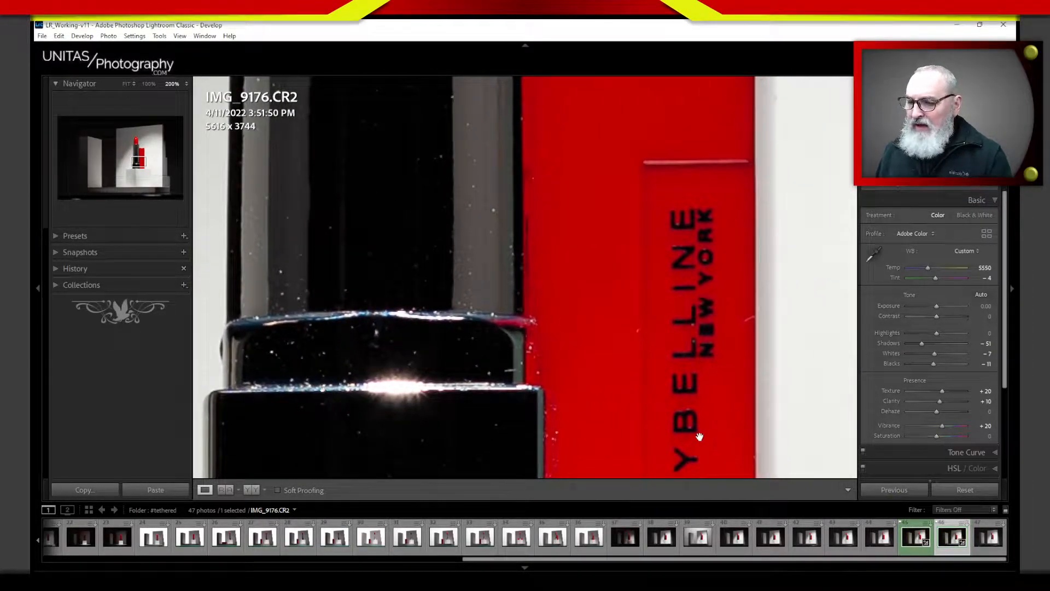
pyautogui.click(988, 534)
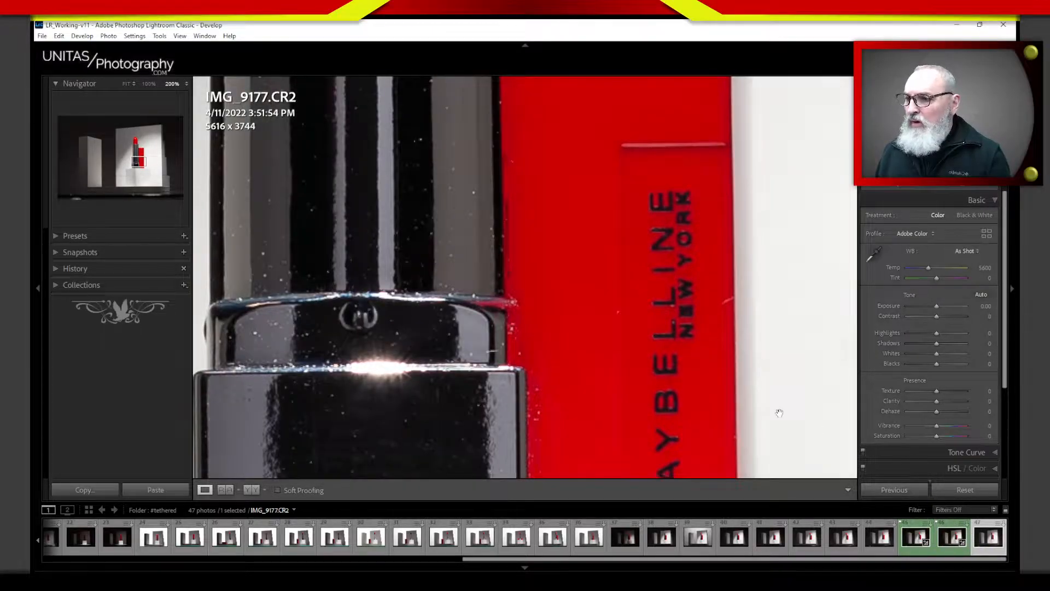
pyautogui.click(639, 340)
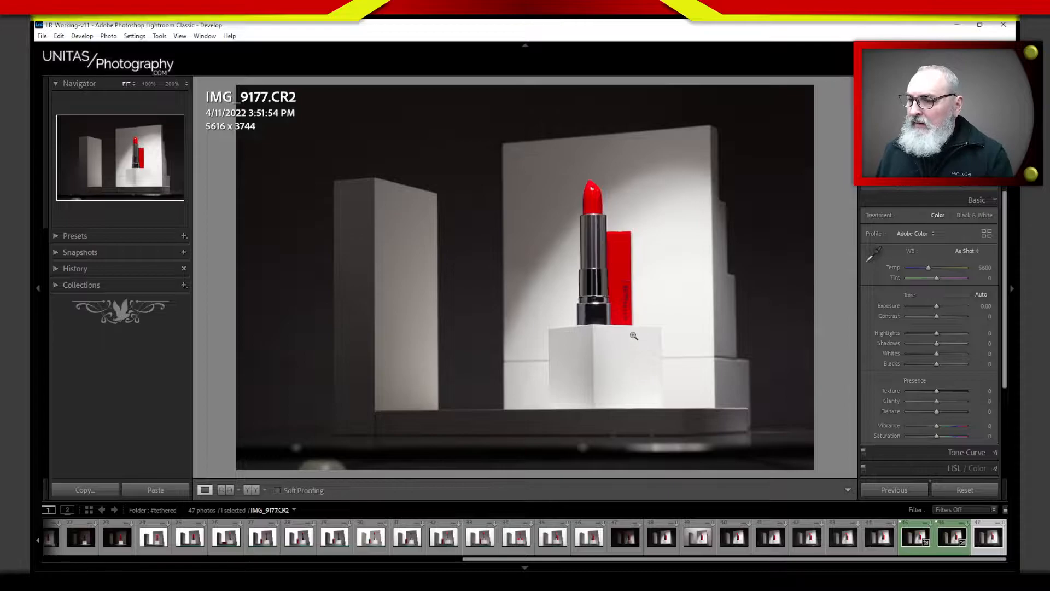
pyautogui.click(668, 345)
pyautogui.click(670, 355)
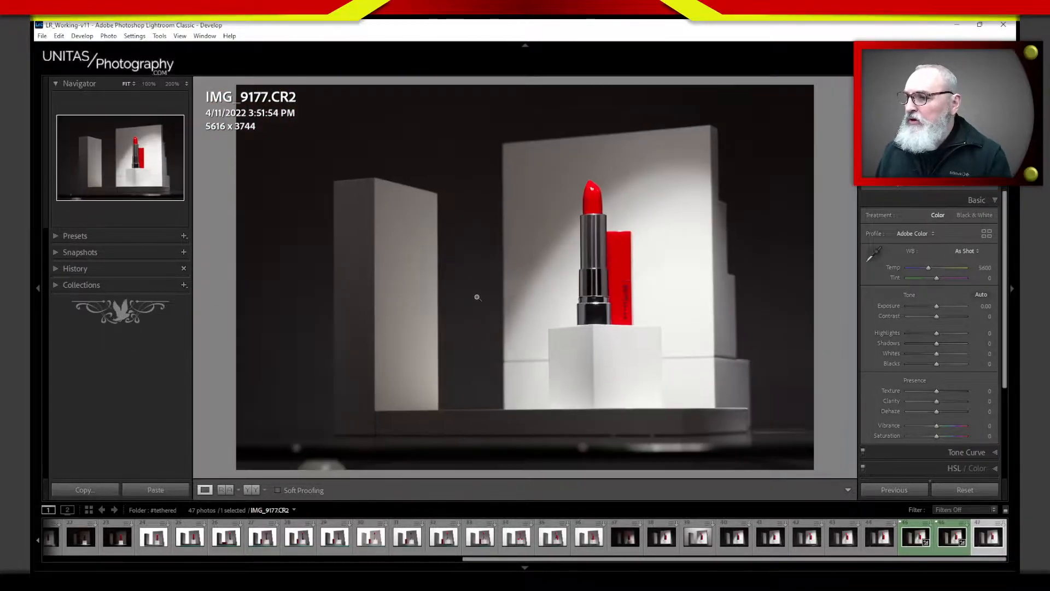
pyautogui.click(615, 301)
pyautogui.moveTo(592, 347); pyautogui.dragTo(621, 319)
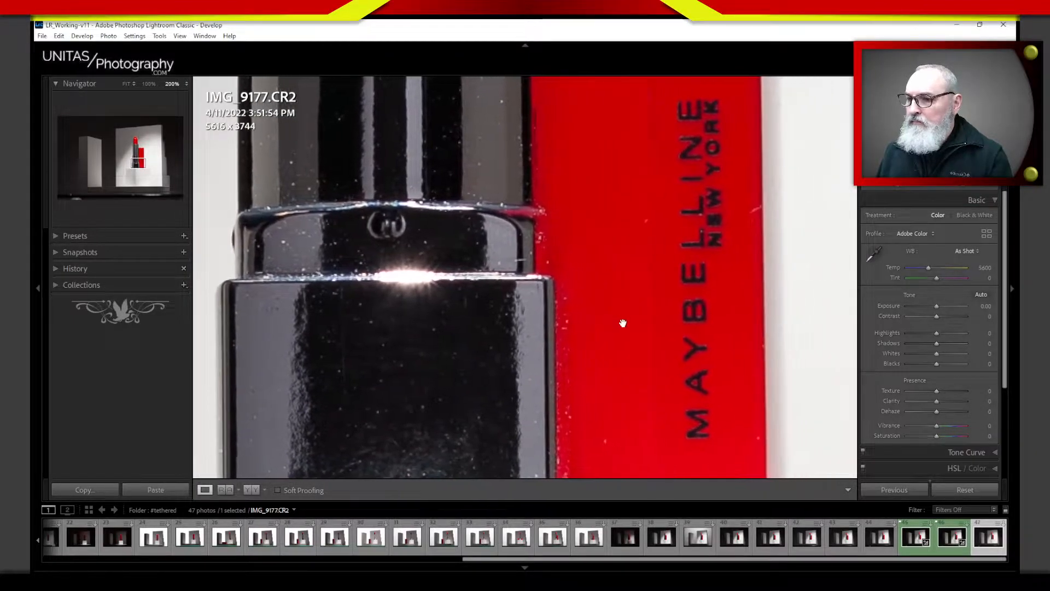
# - Compare the cap lettering and barrel reflections of IMG_9175 against IMG_9176 at 200% zoom
pyautogui.click(911, 541)
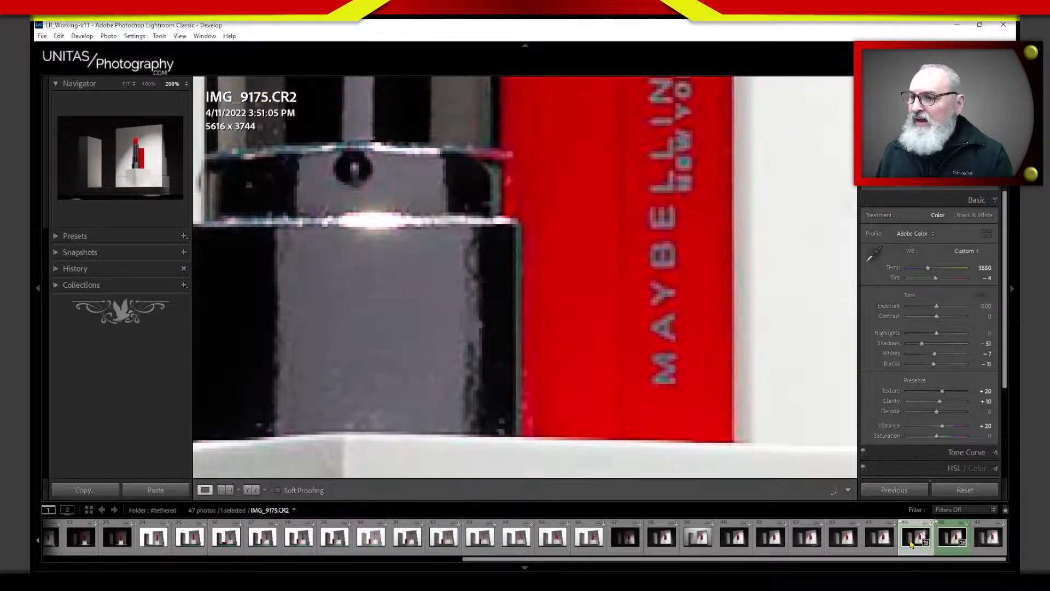
pyautogui.moveTo(628, 291); pyautogui.dragTo(668, 307)
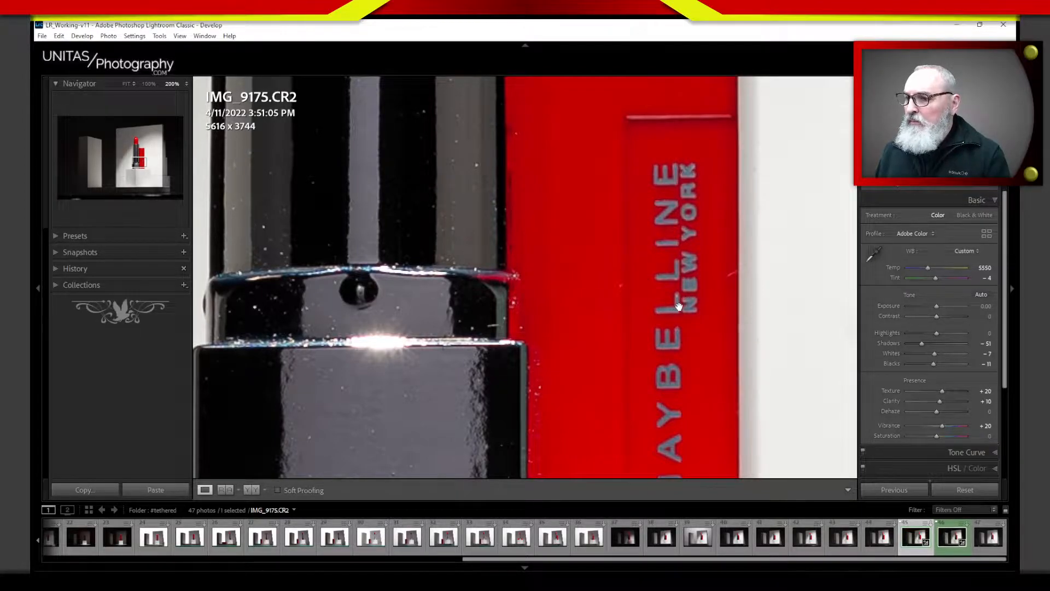
pyautogui.click(948, 541)
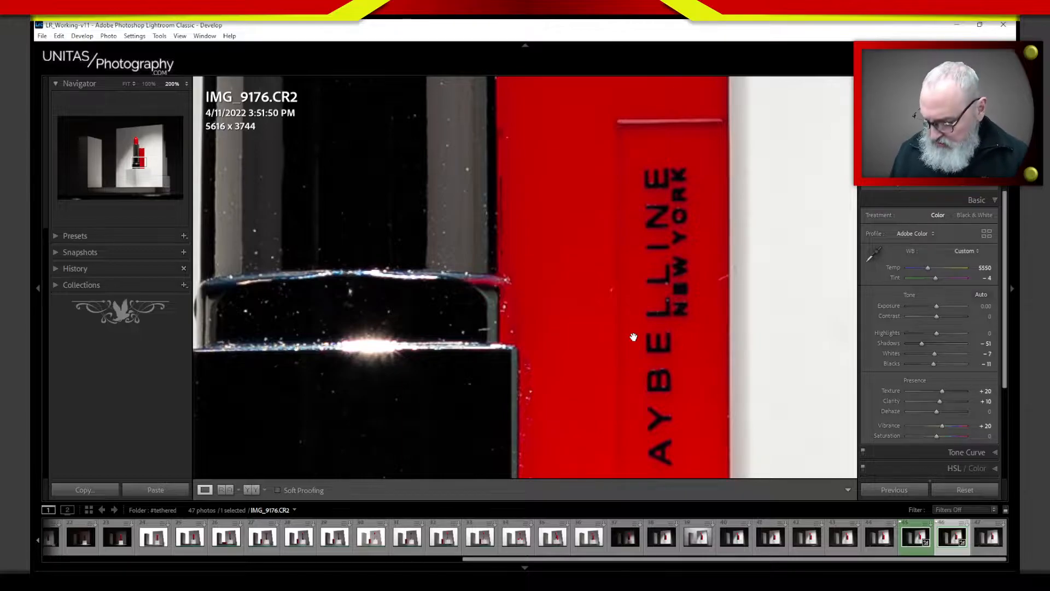
# - Compare IMG_9176 and IMG_9175 with the whole frame in view, ending on IMG_9175
pyautogui.click(662, 433)
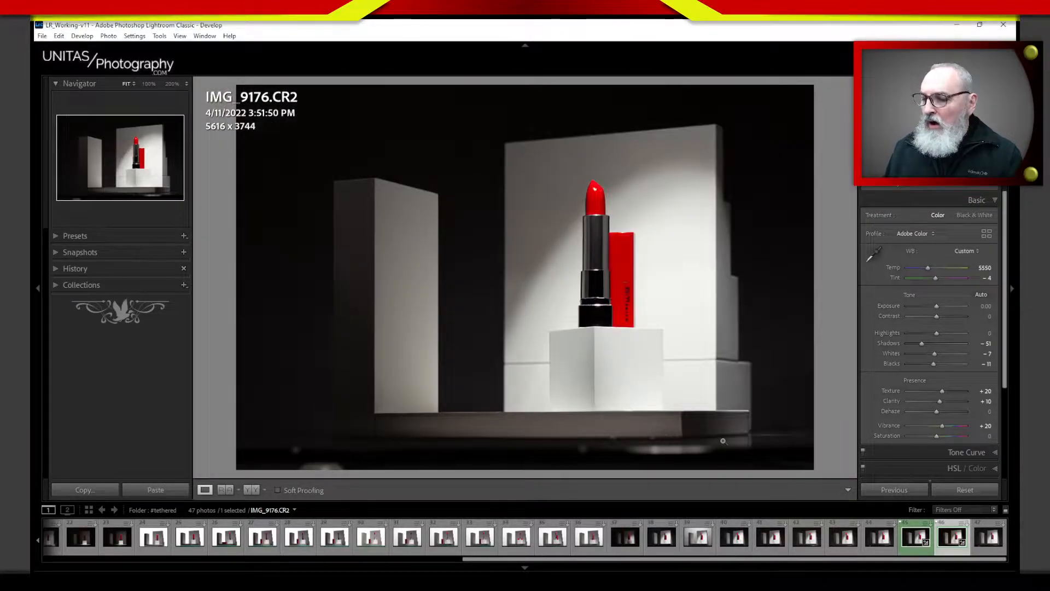
pyautogui.click(904, 540)
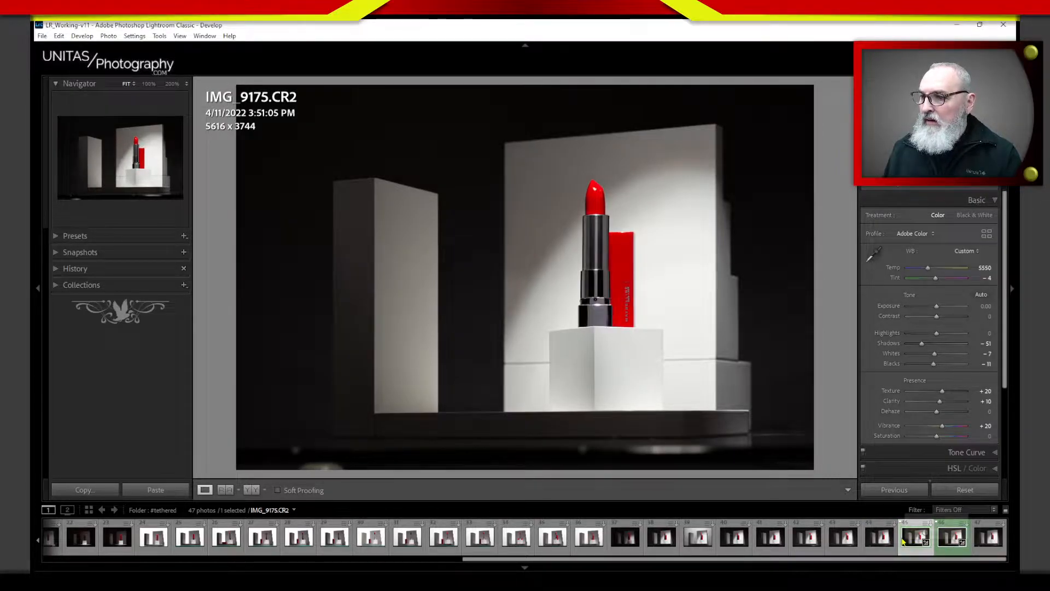
pyautogui.click(952, 539)
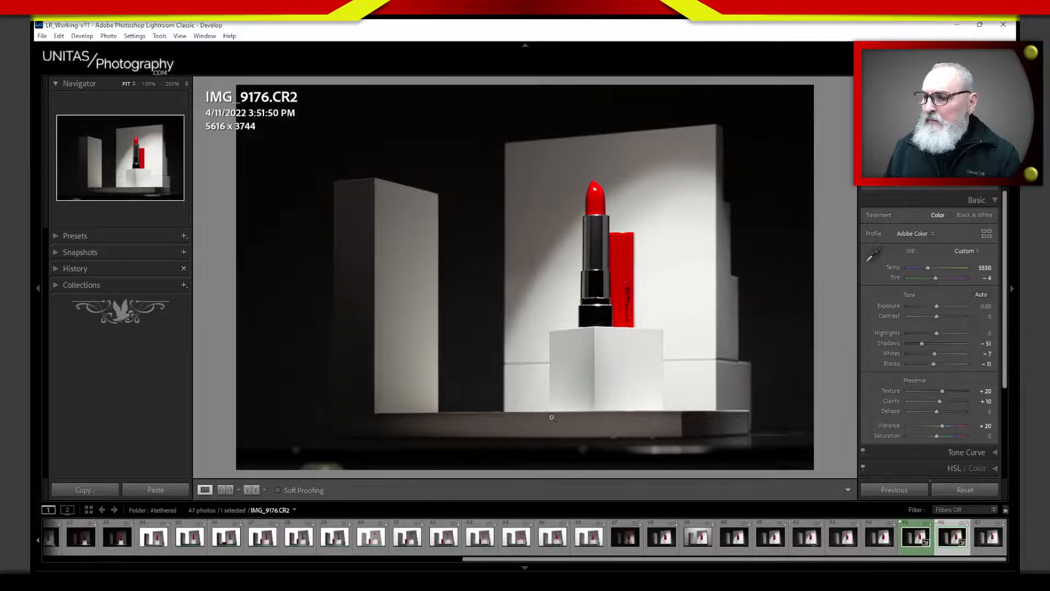
pyautogui.press('Left')
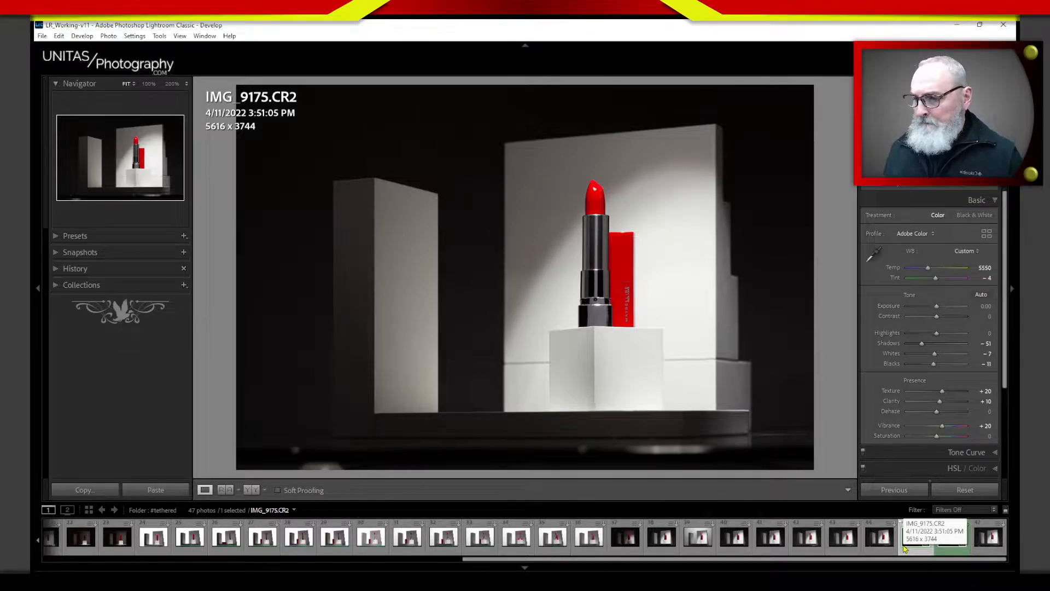
# - Revisit the early white-background shot IMG_9149 and compare it with the last shot, IMG_9177
pyautogui.moveTo(674, 564); pyautogui.dragTo(462, 559)
pyautogui.click(351, 546)
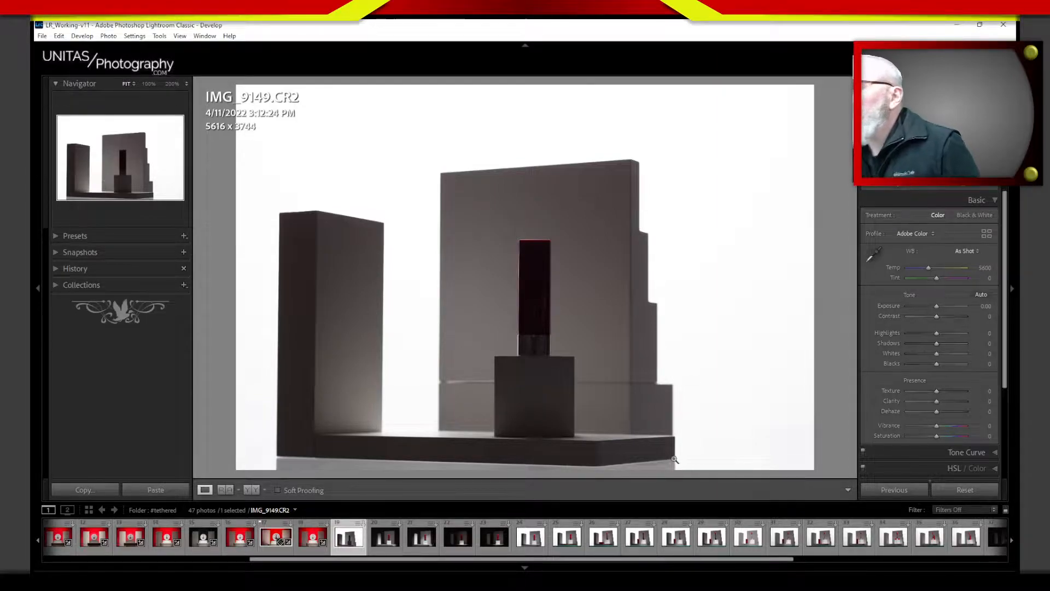
pyautogui.moveTo(680, 563); pyautogui.dragTo(908, 563)
pyautogui.click(988, 540)
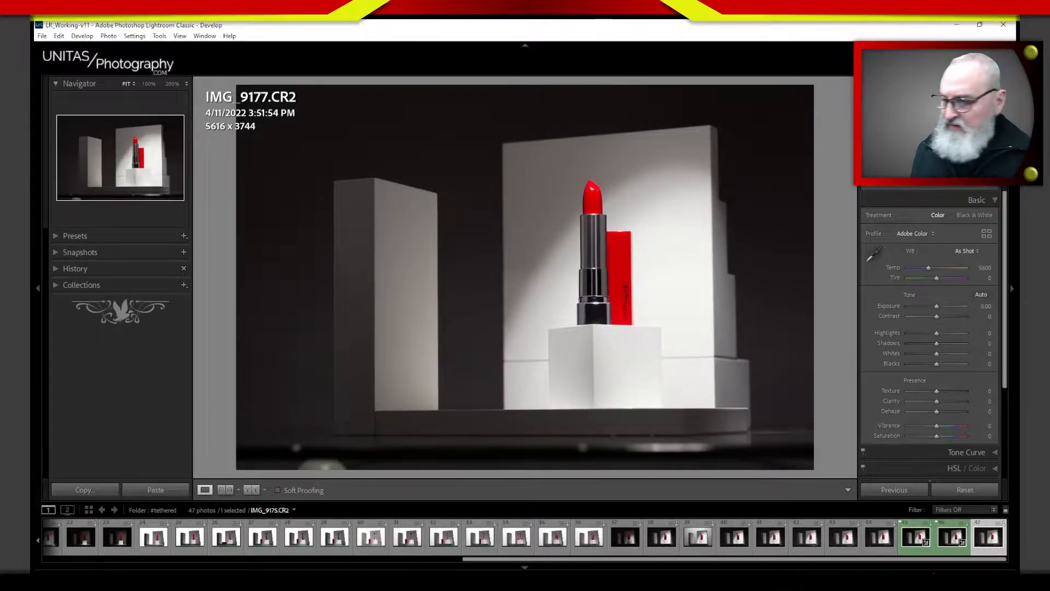
# - Select IMG_9175 and IMG_9176 together and bring up the options for opening them in Photoshop
pyautogui.click(927, 543)
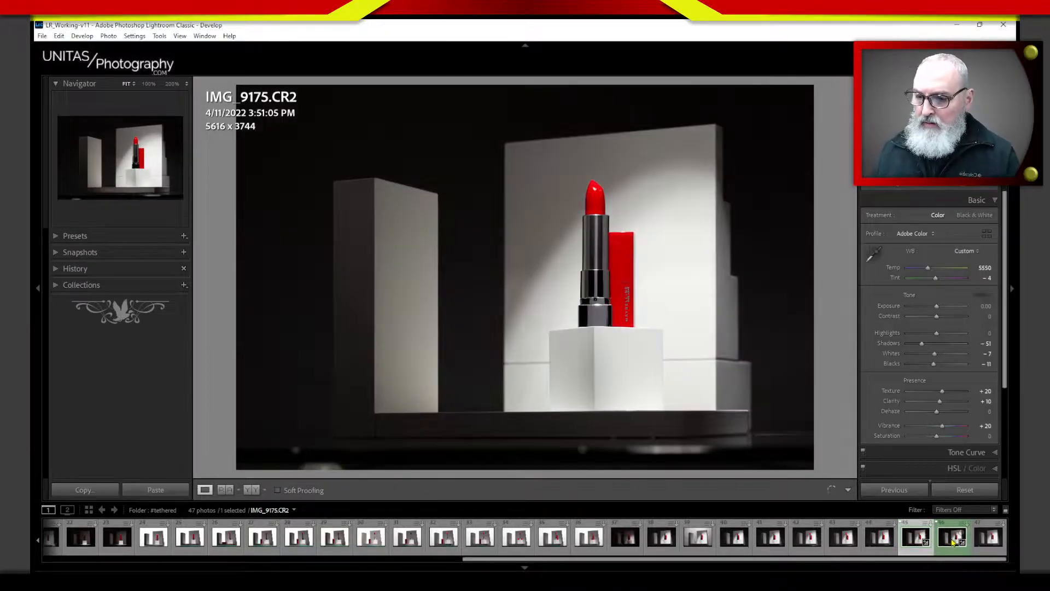
pyautogui.keyDown('ctrl'); pyautogui.click(952, 544); pyautogui.keyUp('ctrl')
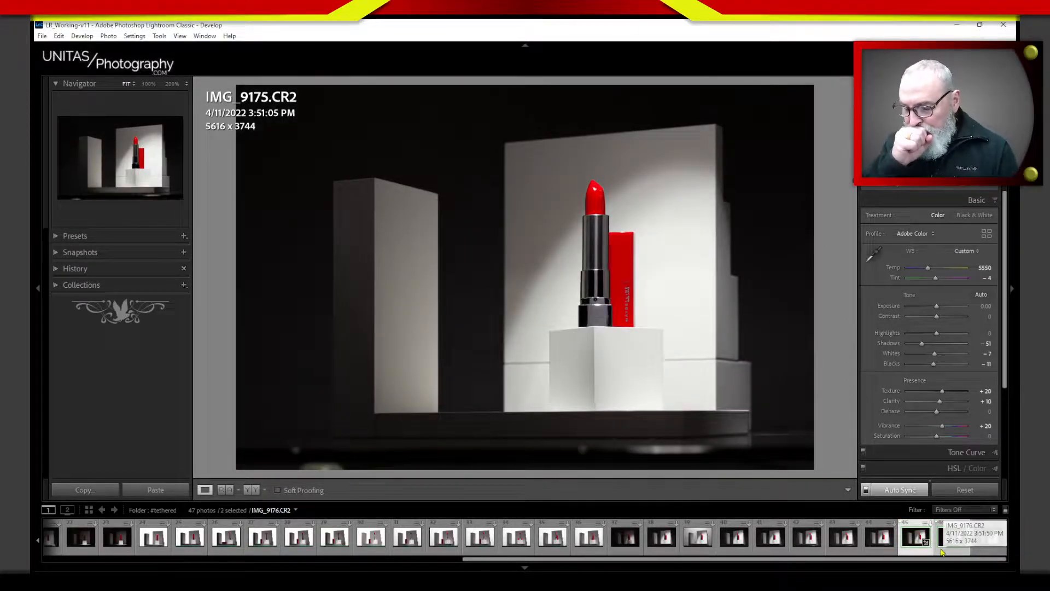
pyautogui.rightClick(910, 539)
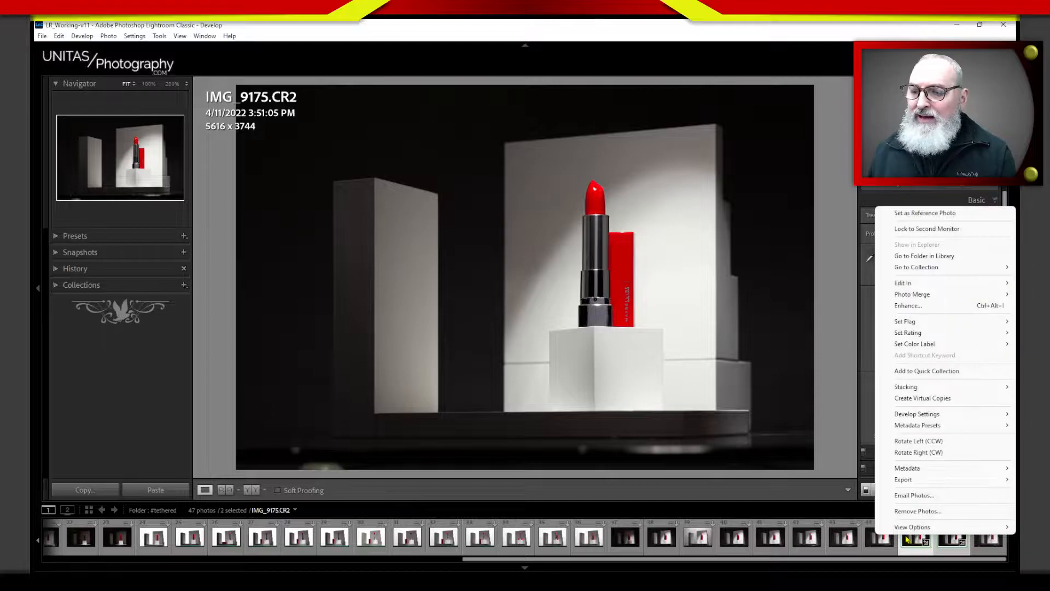
pyautogui.moveTo(937, 290)
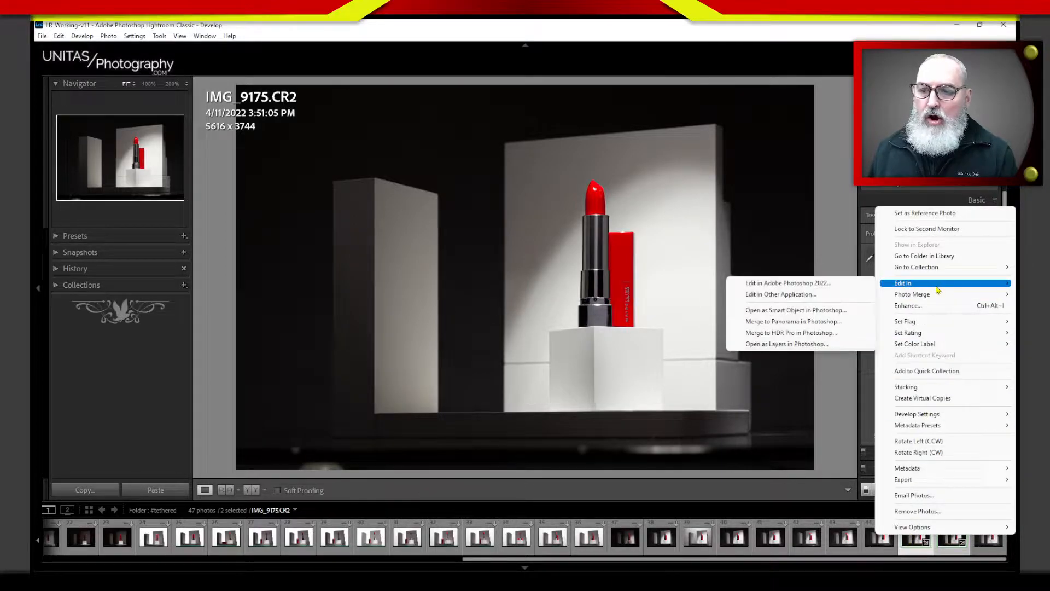
pyautogui.click(832, 346)
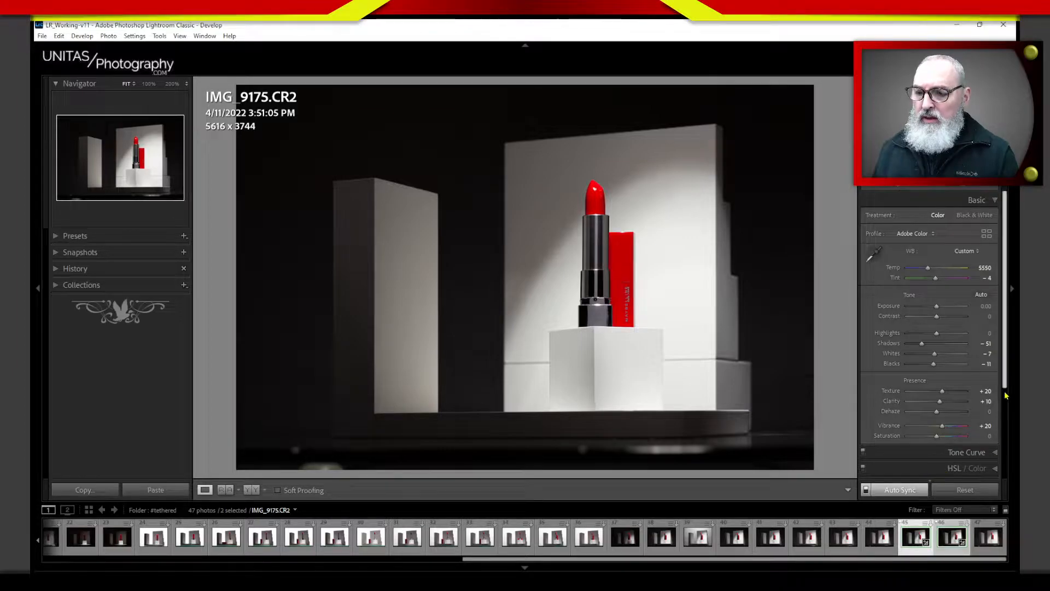
# - Examine the guided Upright lines on IMG_9175 and compare the image with the Transform adjustments off and on
pyautogui.scroll(-3, 998, 444)
pyautogui.scroll(-1, 998, 444)
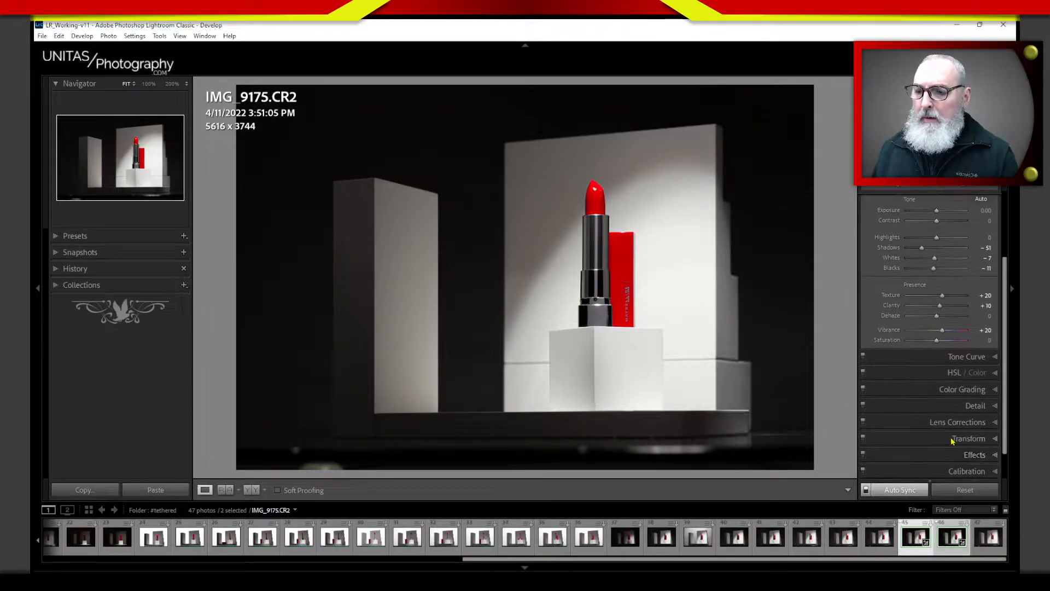
pyautogui.click(897, 436)
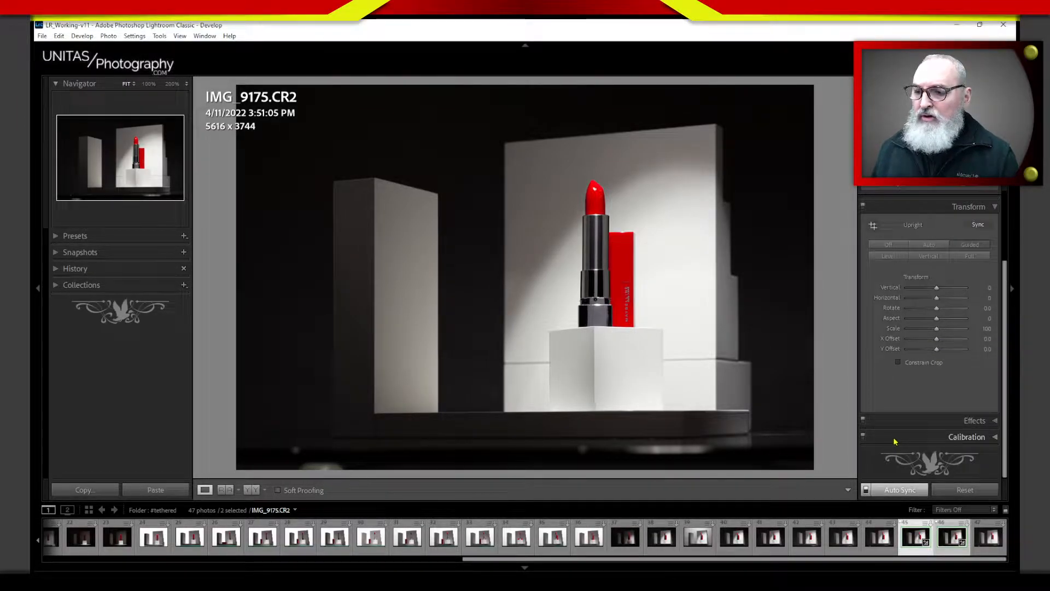
pyautogui.click(873, 225)
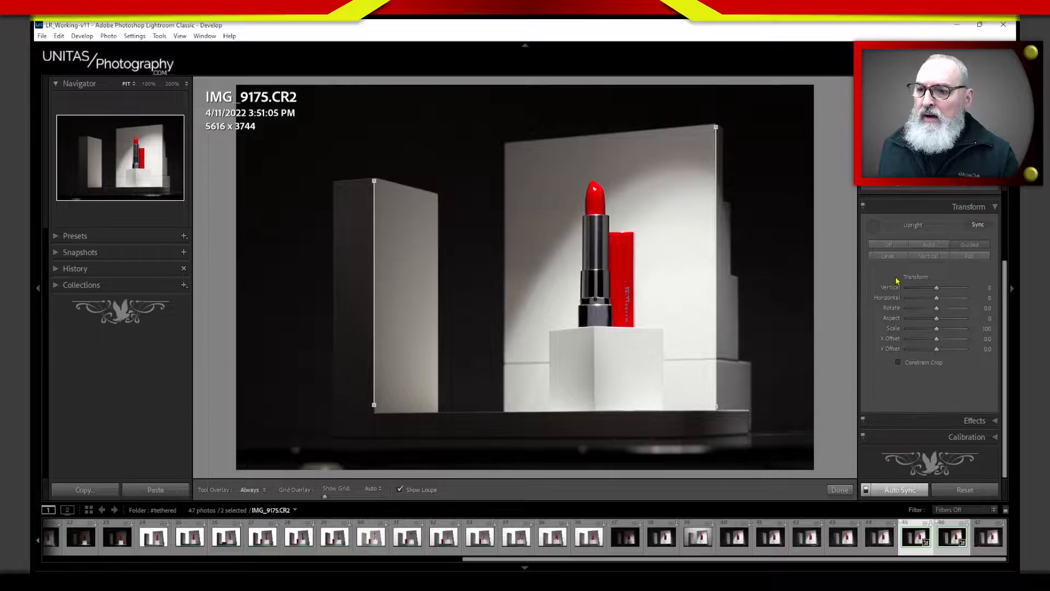
pyautogui.click(864, 207)
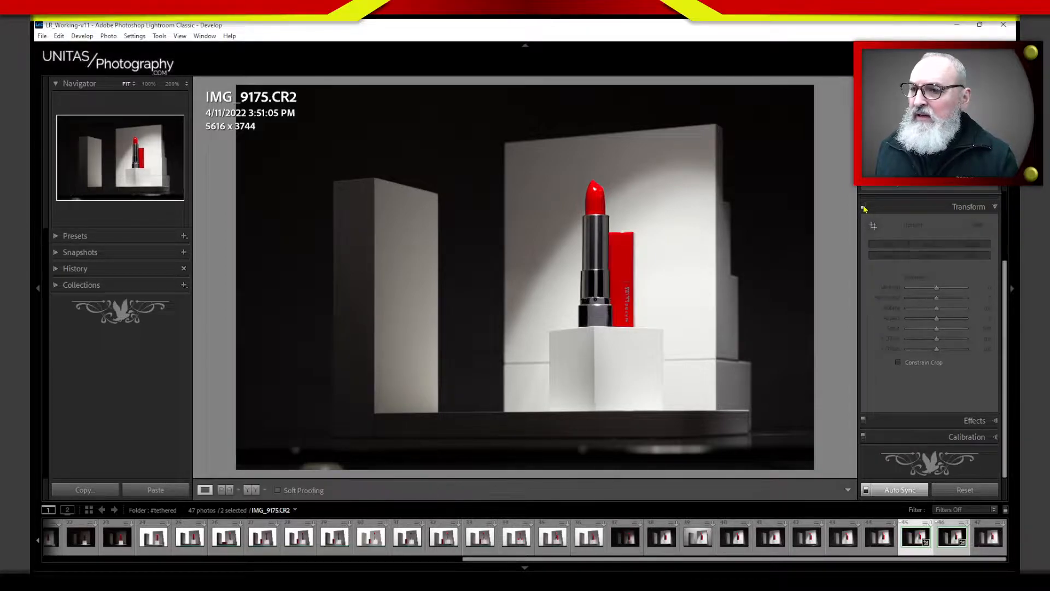
pyautogui.click(863, 207)
pyautogui.click(863, 208)
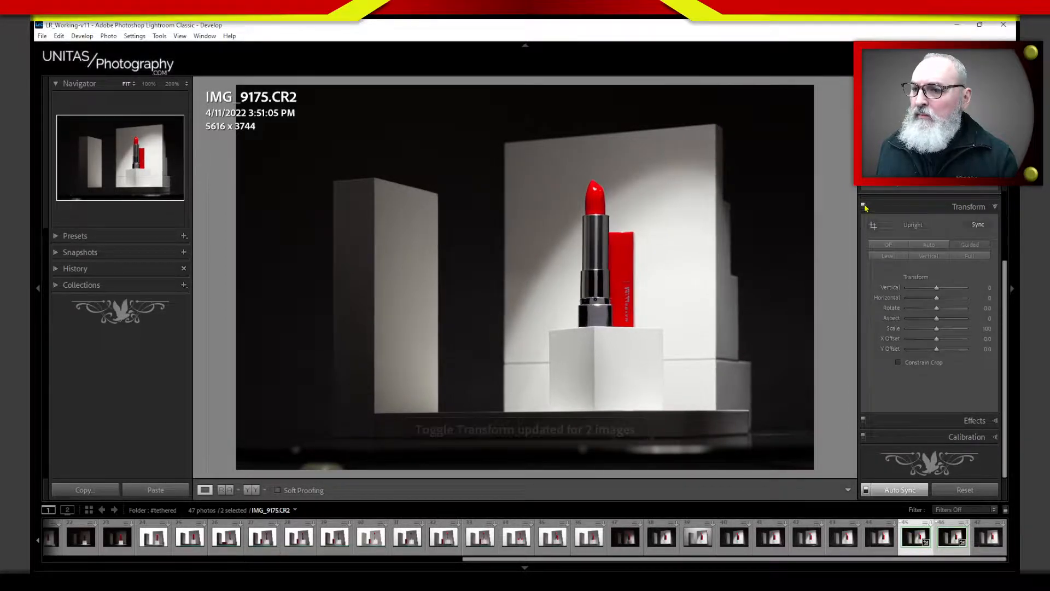
pyautogui.click(863, 208)
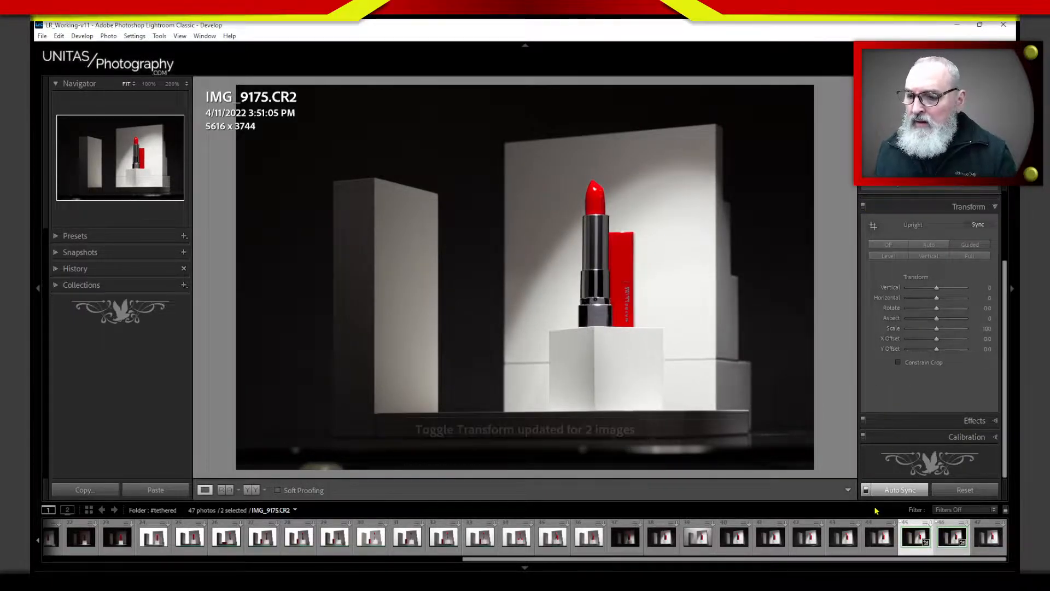
# - Return to the basic tone adjustments and set Shadows to -49 on both selected photos
pyautogui.click(930, 210)
pyautogui.click(972, 202)
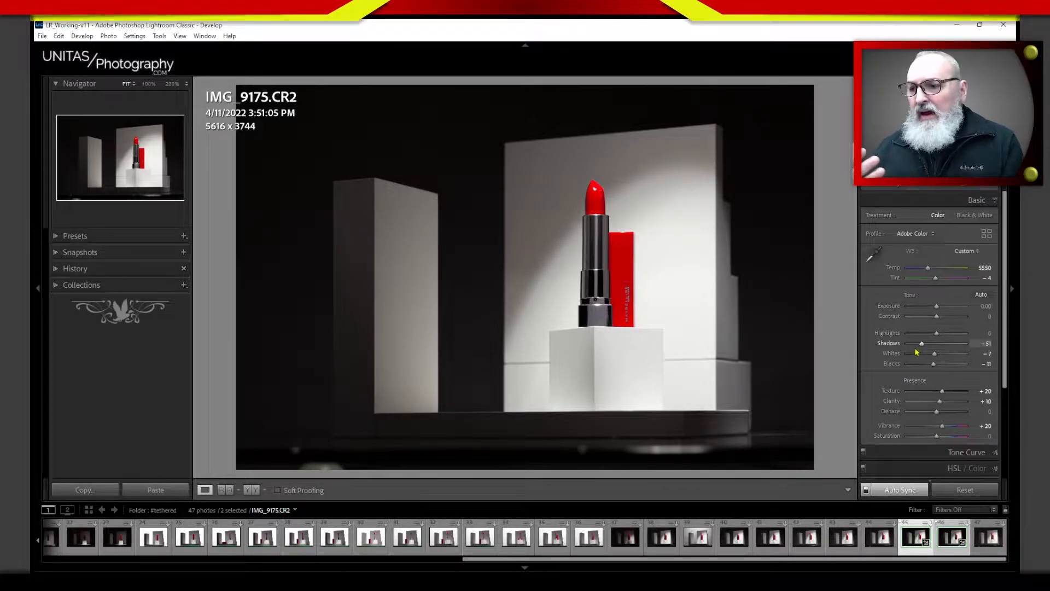
pyautogui.moveTo(934, 346); pyautogui.dragTo(930, 351)
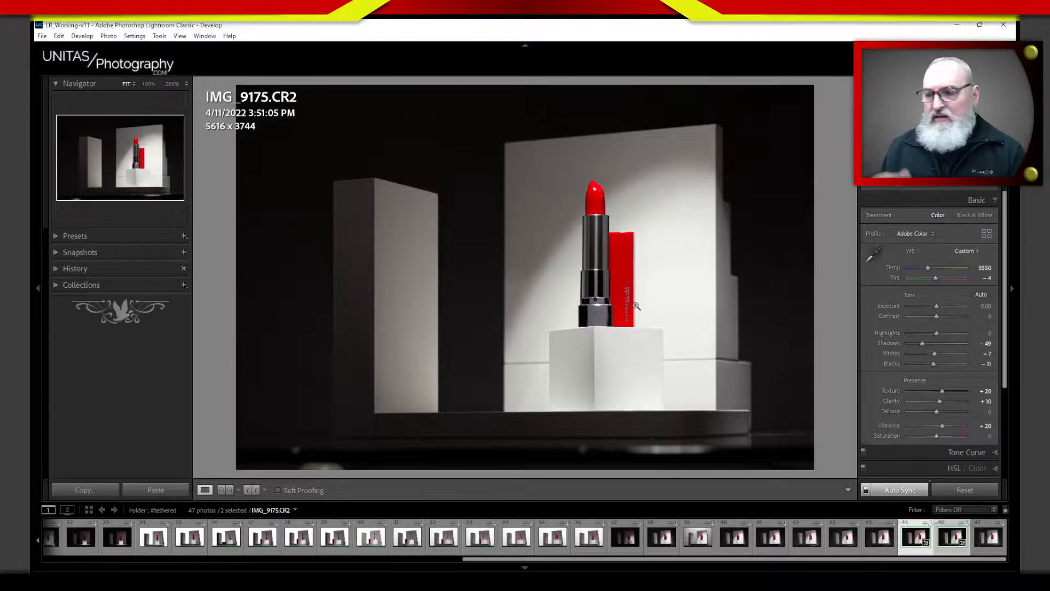
# - Open the selected IMG_9175 and IMG_9176 together as layers of one document in Photoshop
pyautogui.rightClick(910, 539)
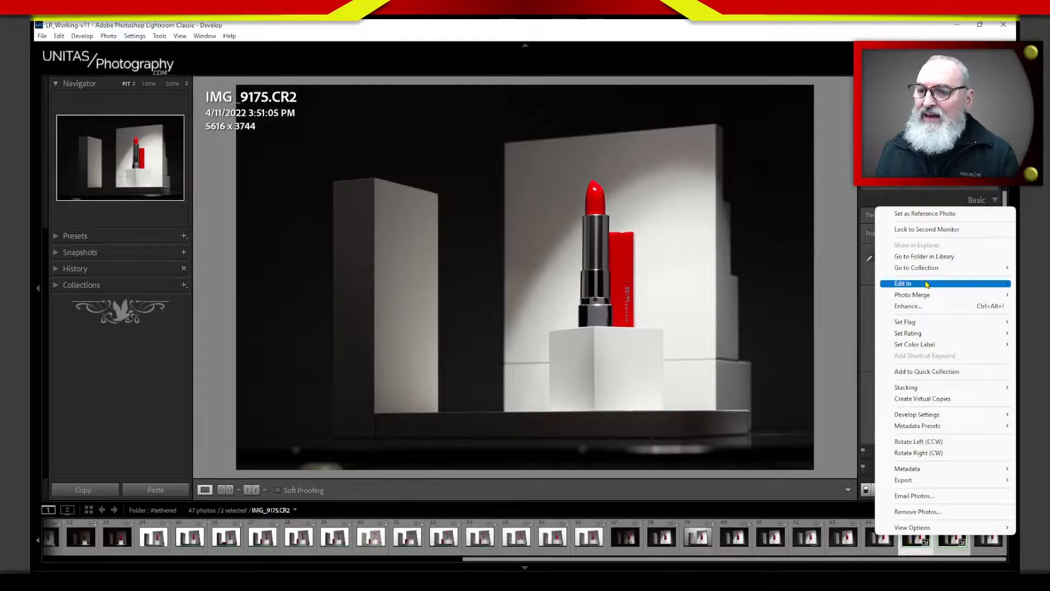
pyautogui.moveTo(926, 284)
pyautogui.click(777, 345)
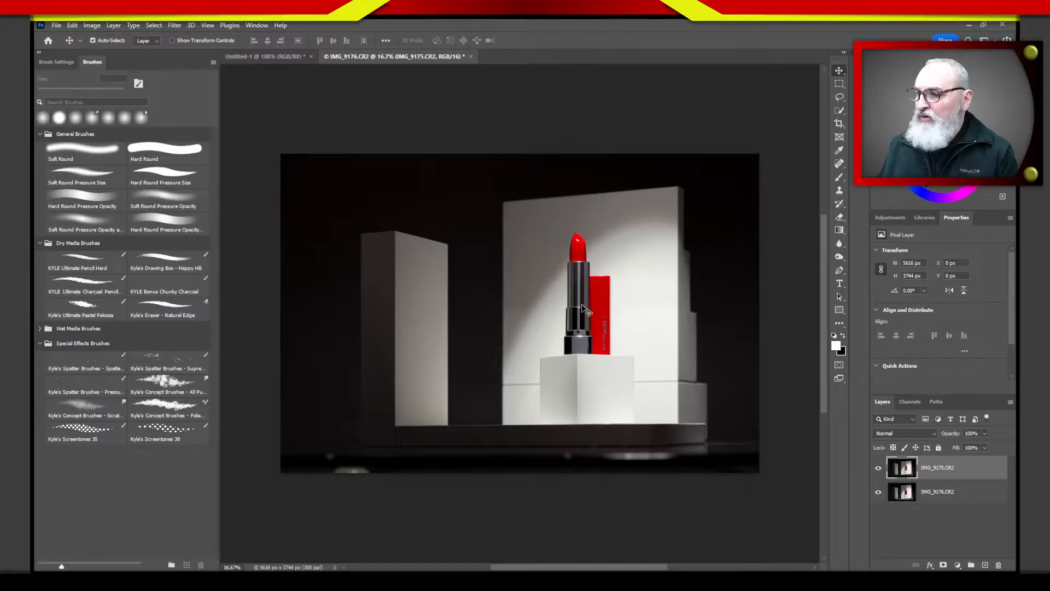
# - Compare the lipstick case and the box lettering with the IMG_9175 layer hidden and shown, including a close view
pyautogui.click(878, 469)
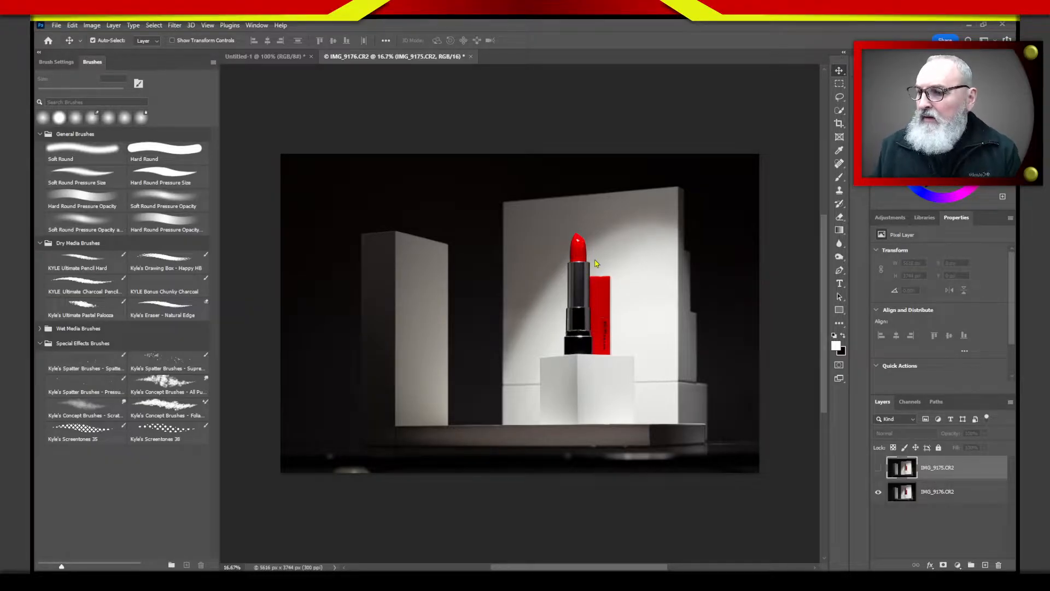
pyautogui.moveTo(596, 263)
pyautogui.mouseDown()
pyautogui.moveTo(572, 258)
pyautogui.moveTo(563, 296)
pyautogui.moveTo(564, 344)
pyautogui.moveTo(580, 351)
pyautogui.moveTo(593, 339)
pyautogui.moveTo(590, 262)
pyautogui.mouseUp()
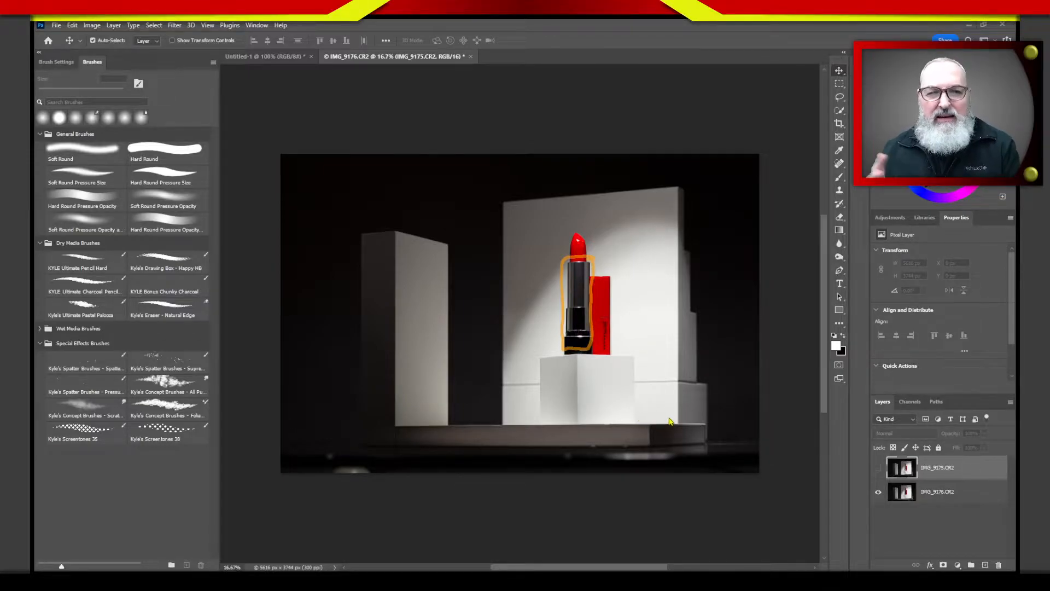
pyautogui.click(877, 474)
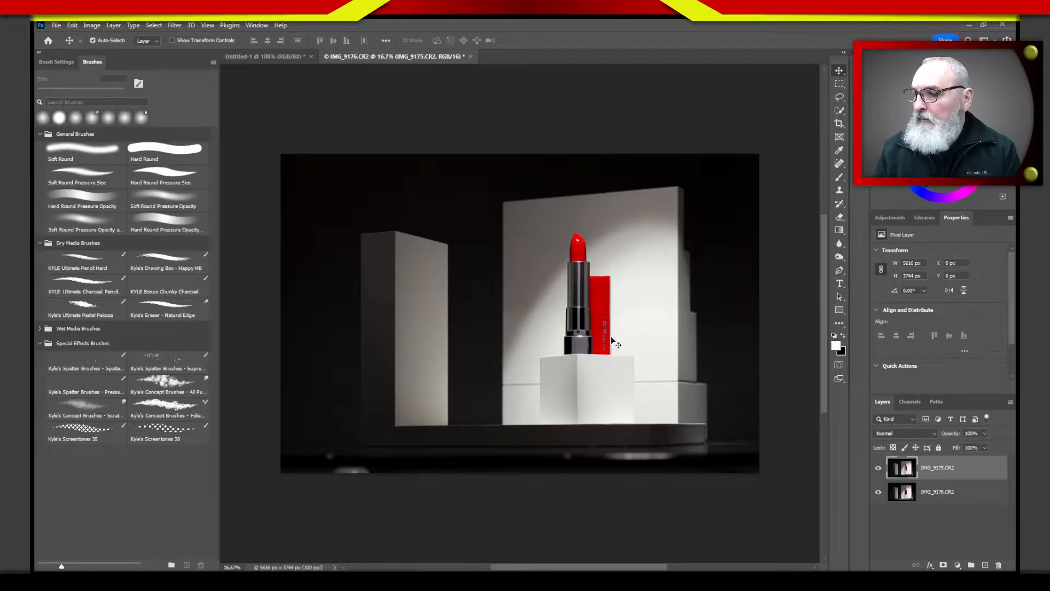
pyautogui.moveTo(611, 336)
pyautogui.mouseDown()
pyautogui.moveTo(642, 335)
pyautogui.moveTo(610, 359)
pyautogui.moveTo(593, 347)
pyautogui.mouseUp()
pyautogui.press('z')
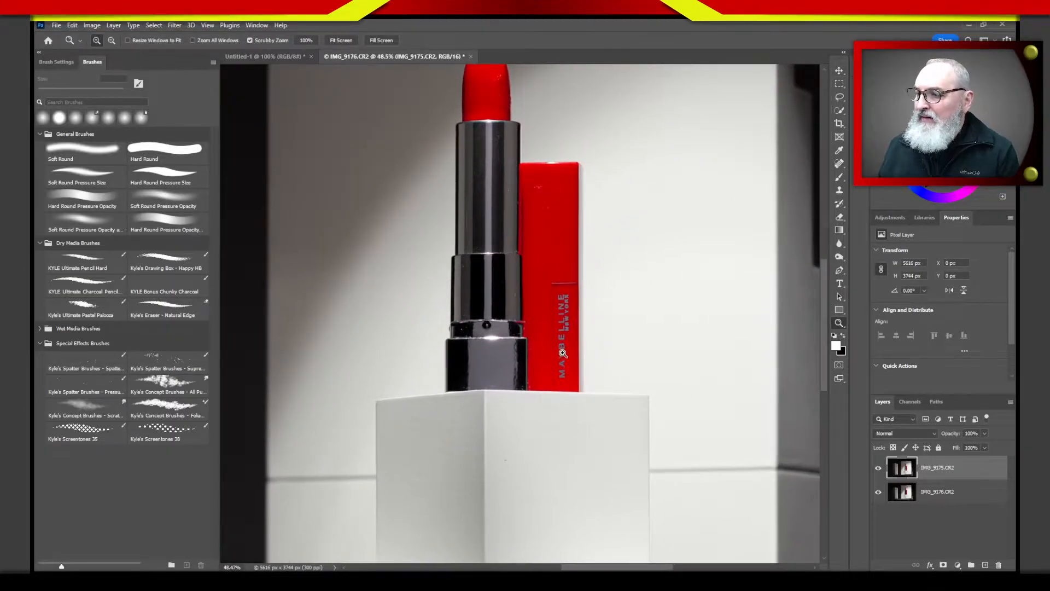
pyautogui.moveTo(589, 284)
pyautogui.mouseDown()
pyautogui.moveTo(540, 316)
pyautogui.moveTo(523, 298)
pyautogui.mouseUp()
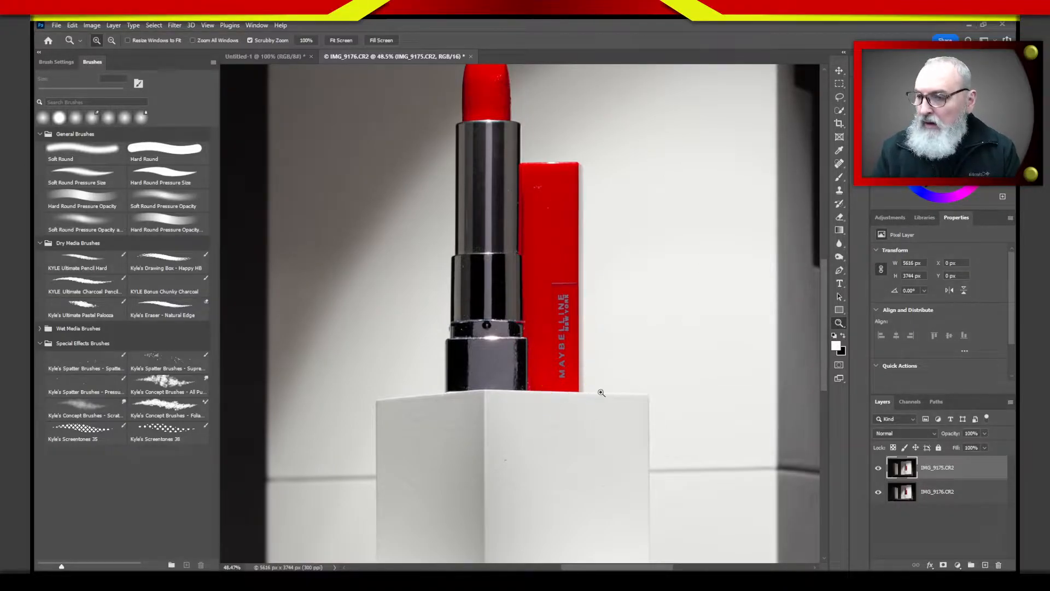
pyautogui.click(878, 470)
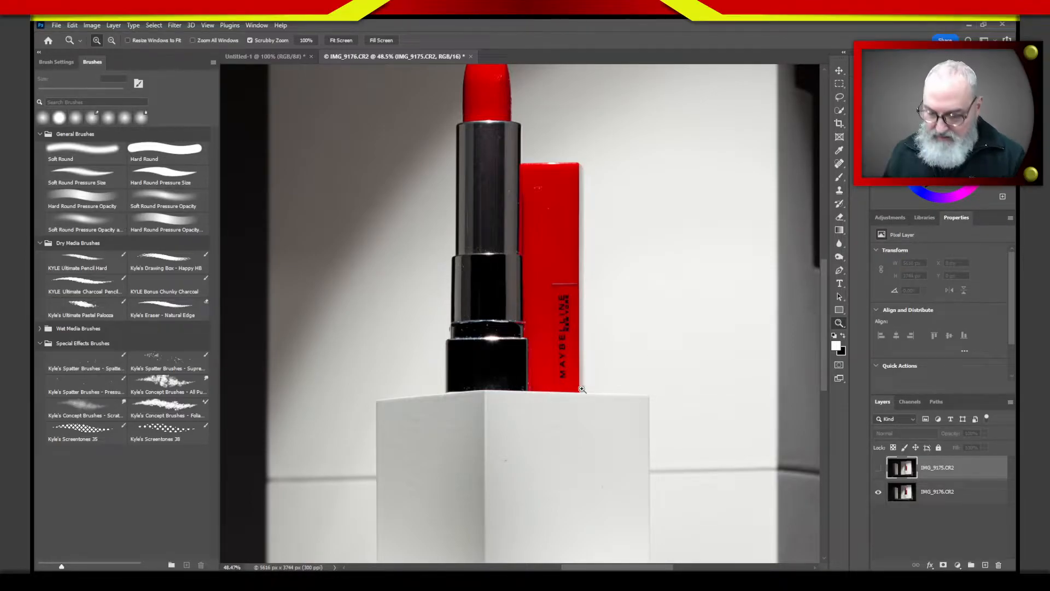
pyautogui.click(878, 468)
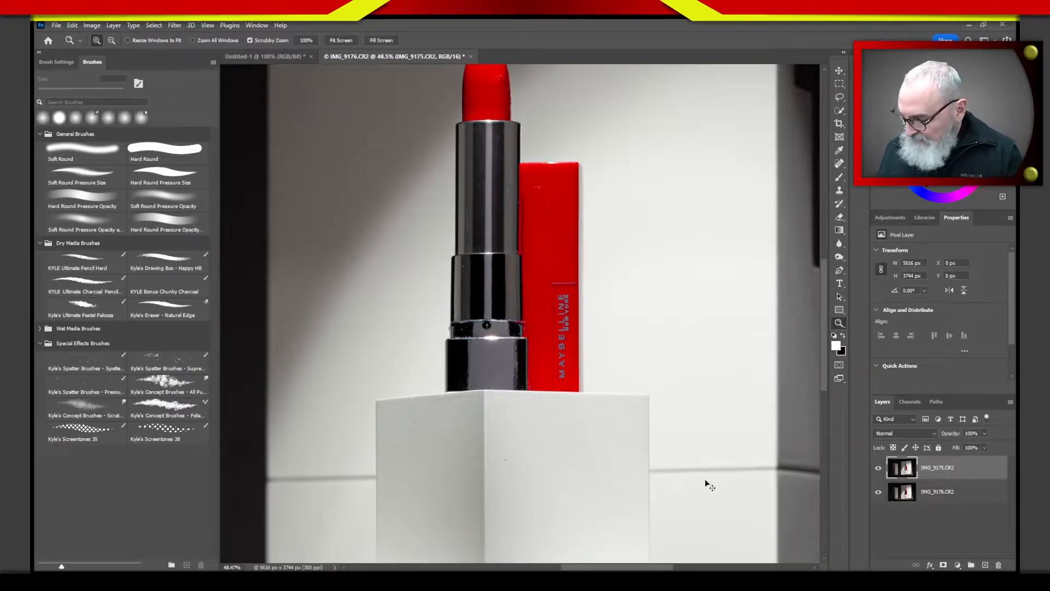
# - Compare the whole scene repeatedly with the IMG_9175 layer off and on, leaving the layer visible
pyautogui.hotkey('ctrl', '0')
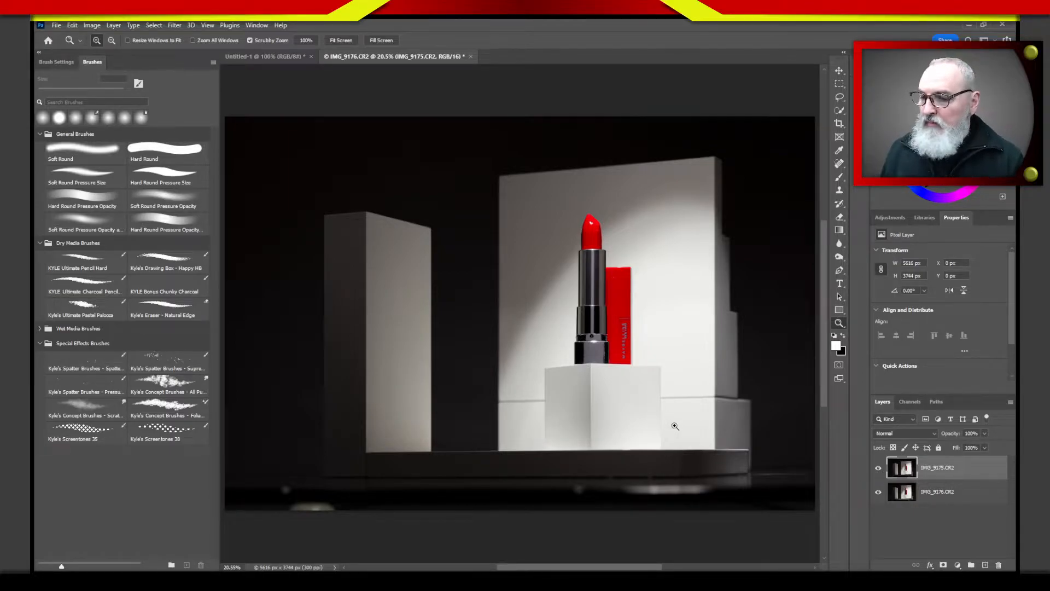
pyautogui.click(879, 469)
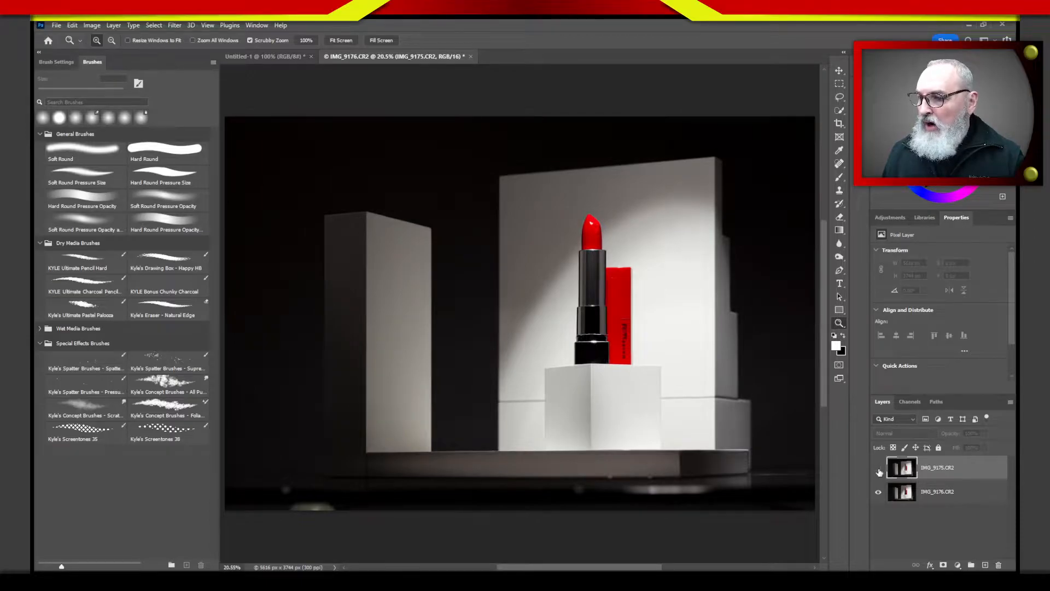
pyautogui.click(879, 469)
pyautogui.click(879, 469)
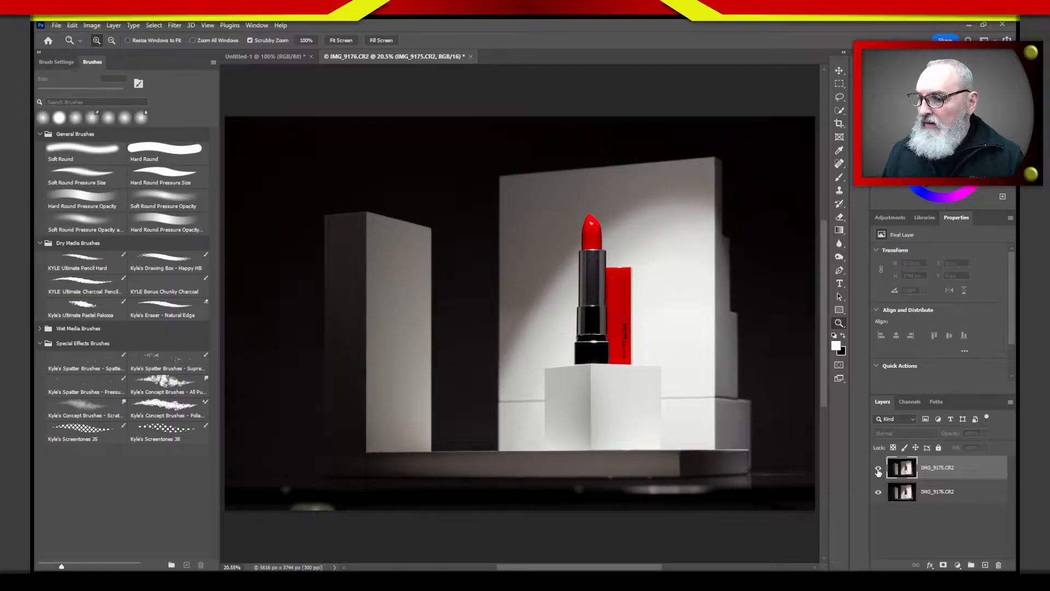
pyautogui.click(879, 469)
pyautogui.click(879, 470)
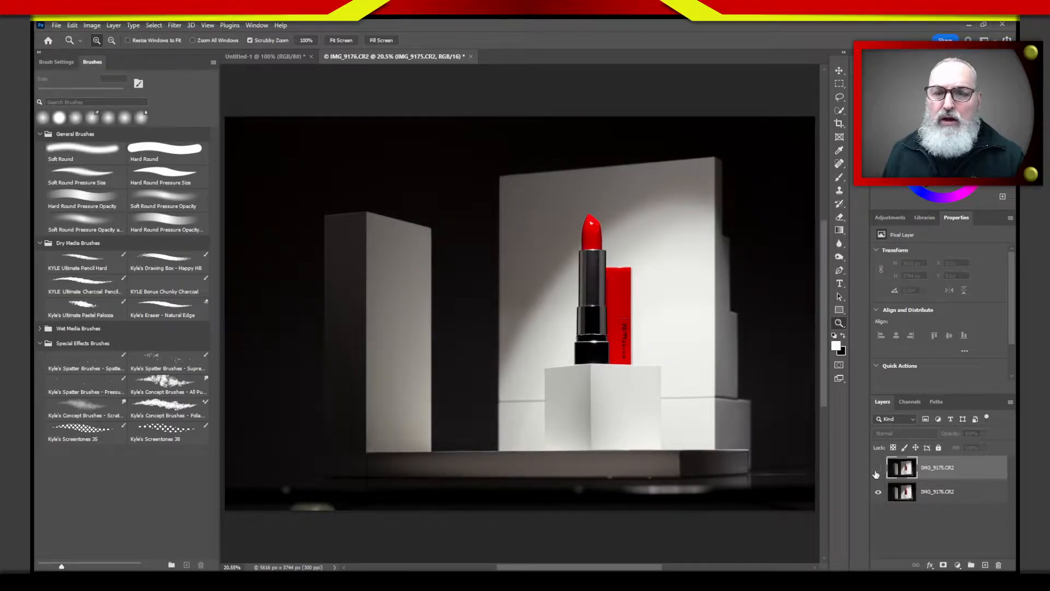
pyautogui.click(878, 471)
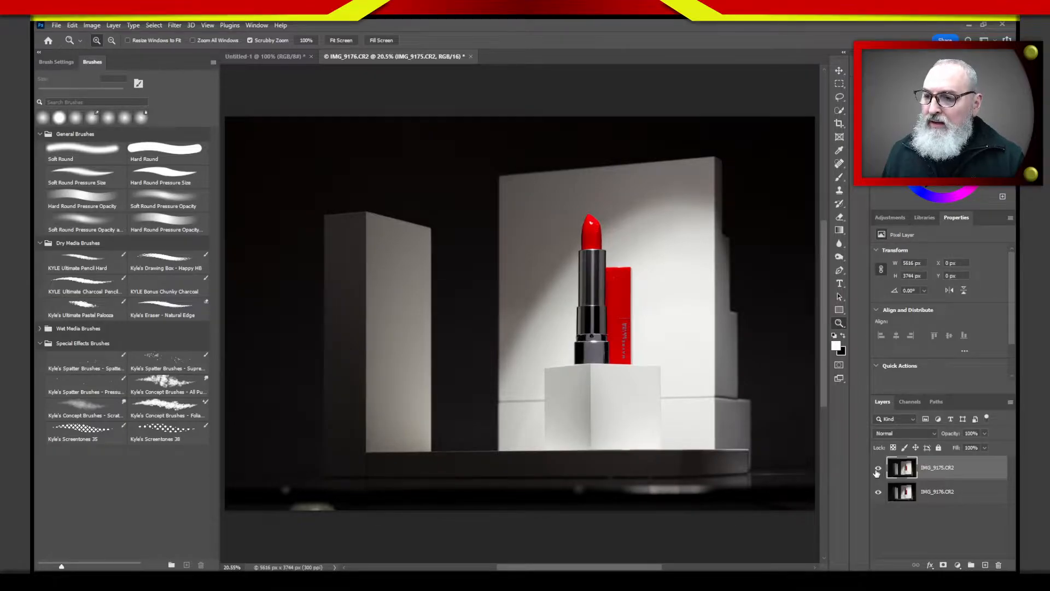
# - Select both photo layers and run Auto-Align Layers with the Auto projection
pyautogui.keyDown('shift'); pyautogui.click(974, 493); pyautogui.keyUp('shift')
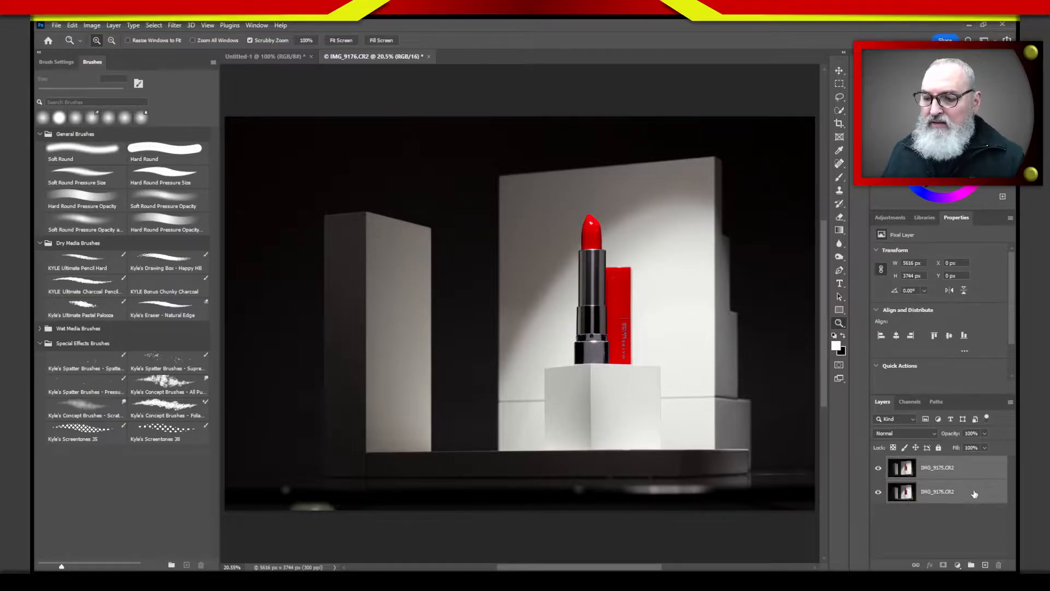
pyautogui.click(57, 25)
pyautogui.moveTo(72, 26)
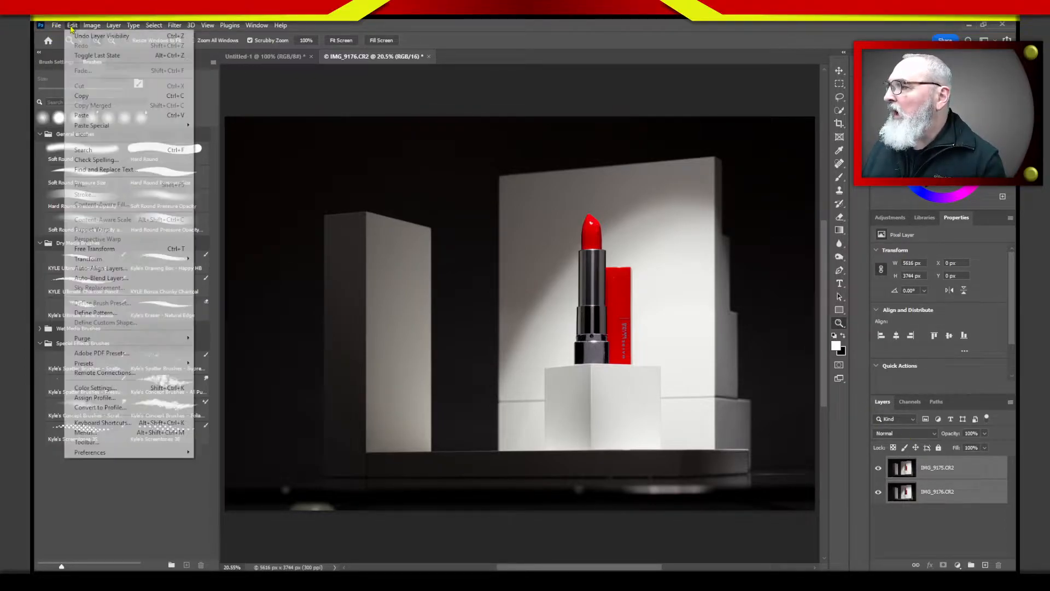
pyautogui.click(108, 269)
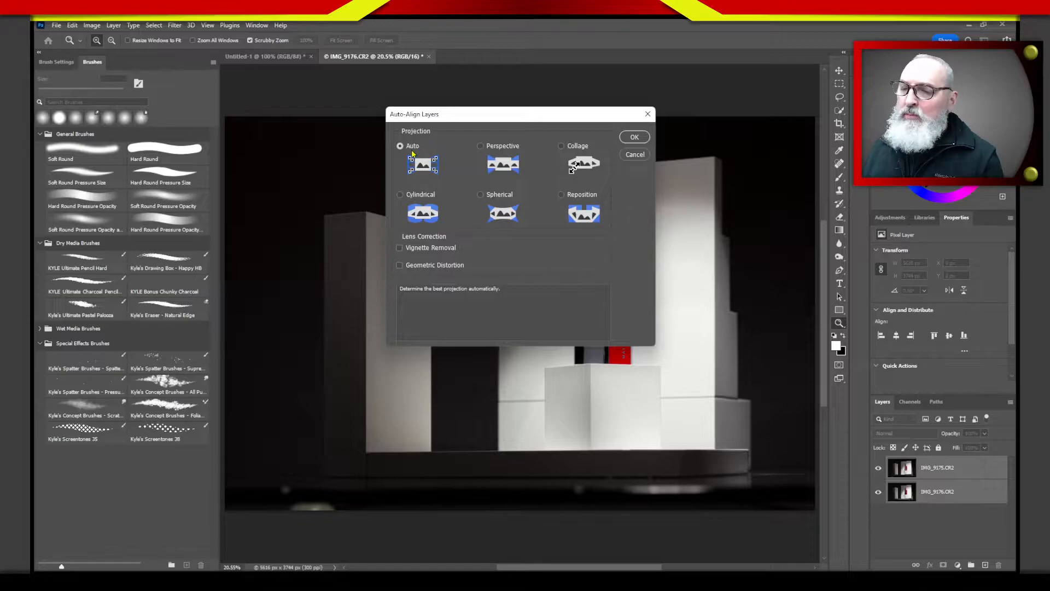
pyautogui.click(635, 138)
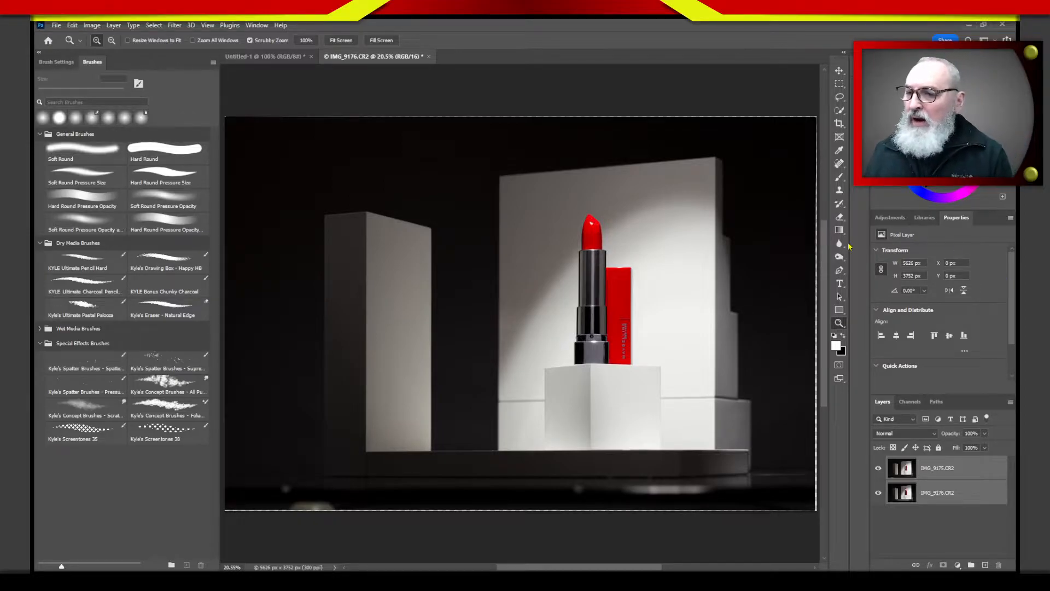
# - Inspect the right edge and lower-right corner of the aligned image up close, then return to the full view
pyautogui.moveTo(774, 267); pyautogui.dragTo(694, 265)
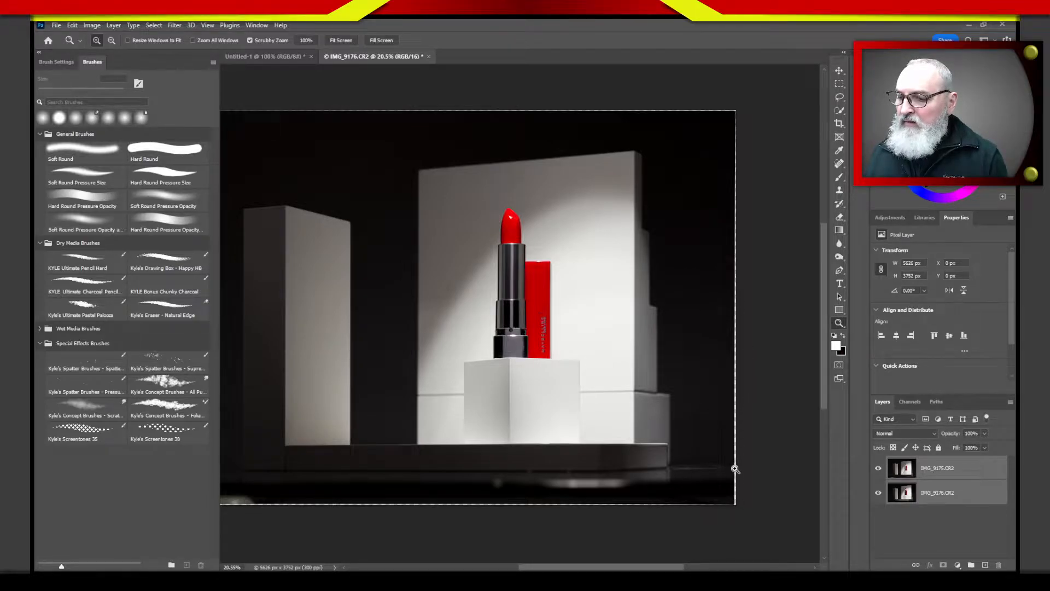
pyautogui.moveTo(734, 461); pyautogui.dragTo(791, 436)
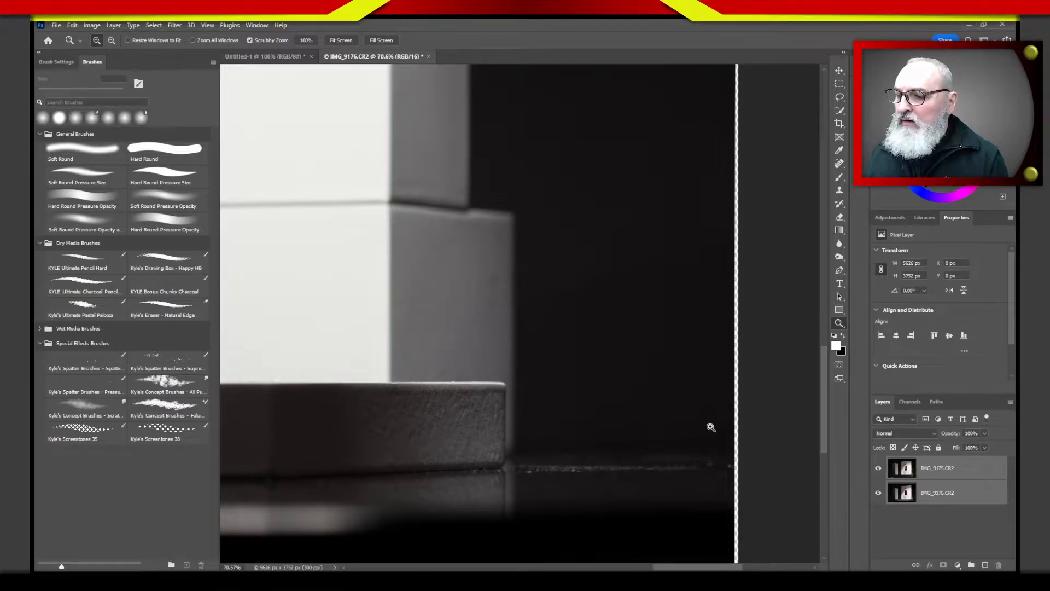
pyautogui.moveTo(706, 443); pyautogui.dragTo(600, 274)
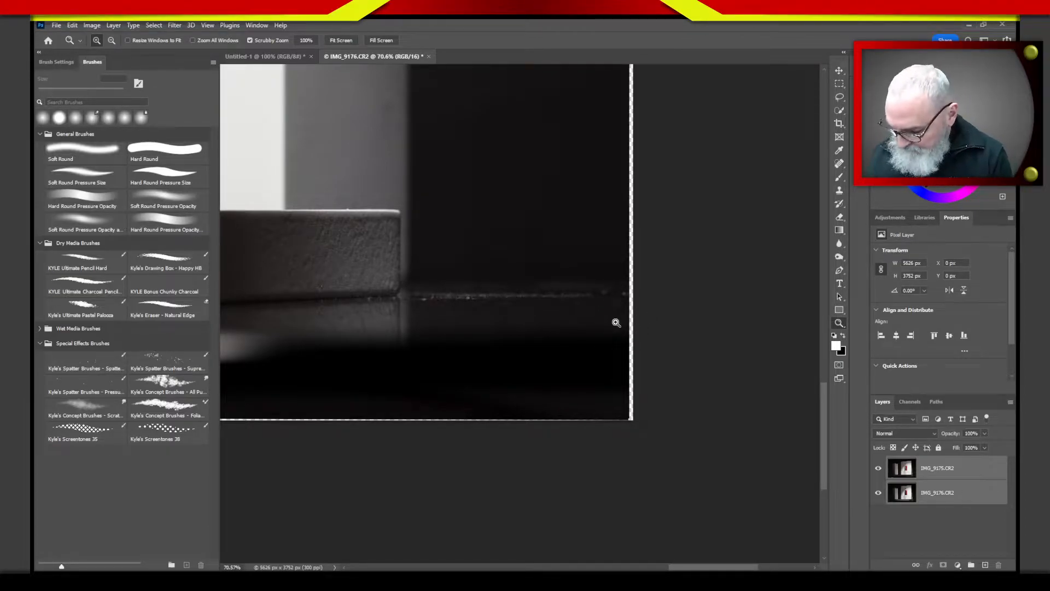
pyautogui.hotkey('ctrl', '0')
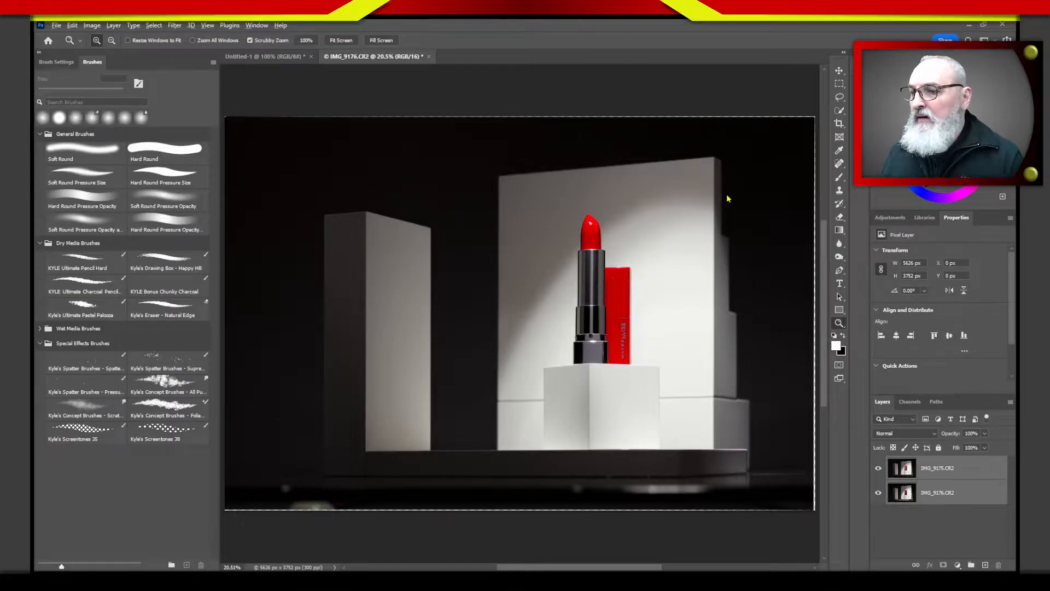
pyautogui.moveTo(702, 148)
pyautogui.mouseDown()
pyautogui.moveTo(748, 147)
pyautogui.moveTo(798, 370)
pyautogui.moveTo(765, 408)
pyautogui.moveTo(713, 427)
pyautogui.moveTo(696, 317)
pyautogui.moveTo(698, 210)
pyautogui.moveTo(740, 214)
pyautogui.moveTo(751, 233)
pyautogui.moveTo(750, 301)
pyautogui.moveTo(764, 301)
pyautogui.moveTo(768, 375)
pyautogui.mouseUp()
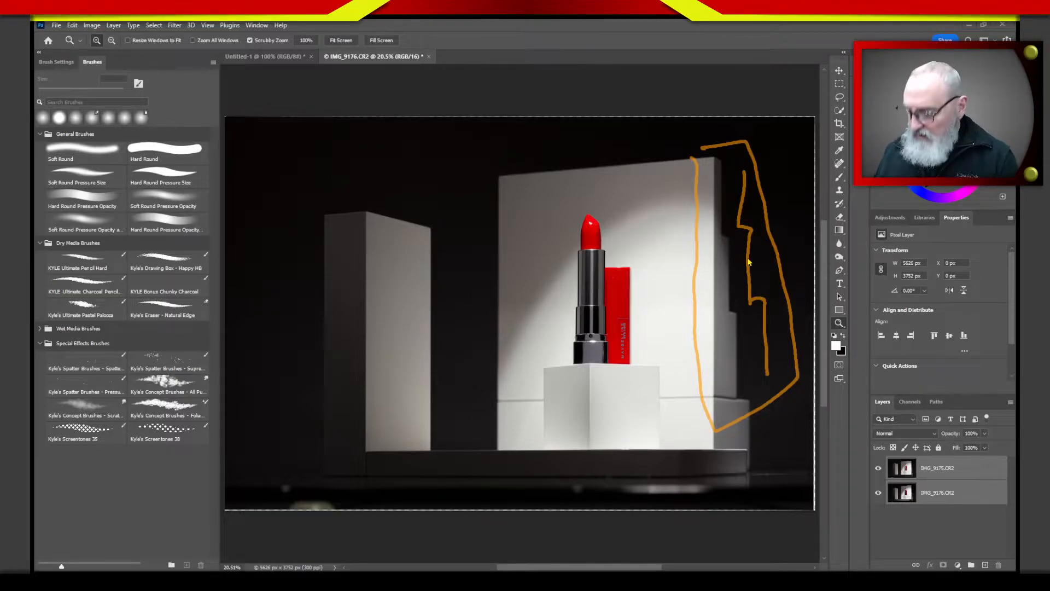
pyautogui.press('Escape')
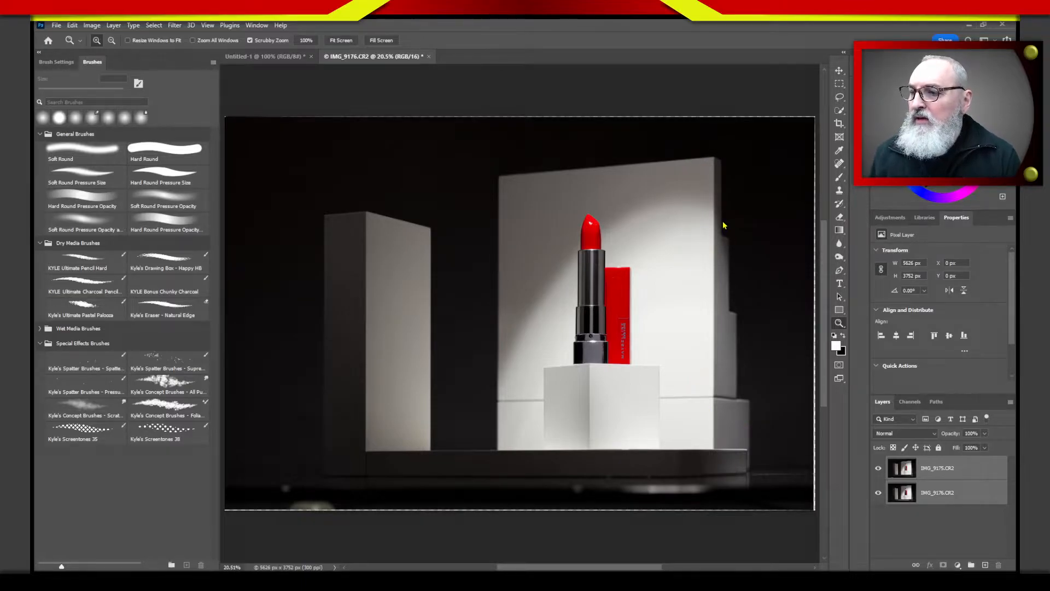
pyautogui.moveTo(723, 224); pyautogui.dragTo(724, 266)
pyautogui.moveTo(726, 311); pyautogui.dragTo(726, 409)
pyautogui.moveTo(727, 447)
pyautogui.mouseDown()
pyautogui.moveTo(751, 411)
pyautogui.moveTo(737, 359)
pyautogui.mouseUp()
pyautogui.moveTo(728, 321); pyautogui.dragTo(724, 224)
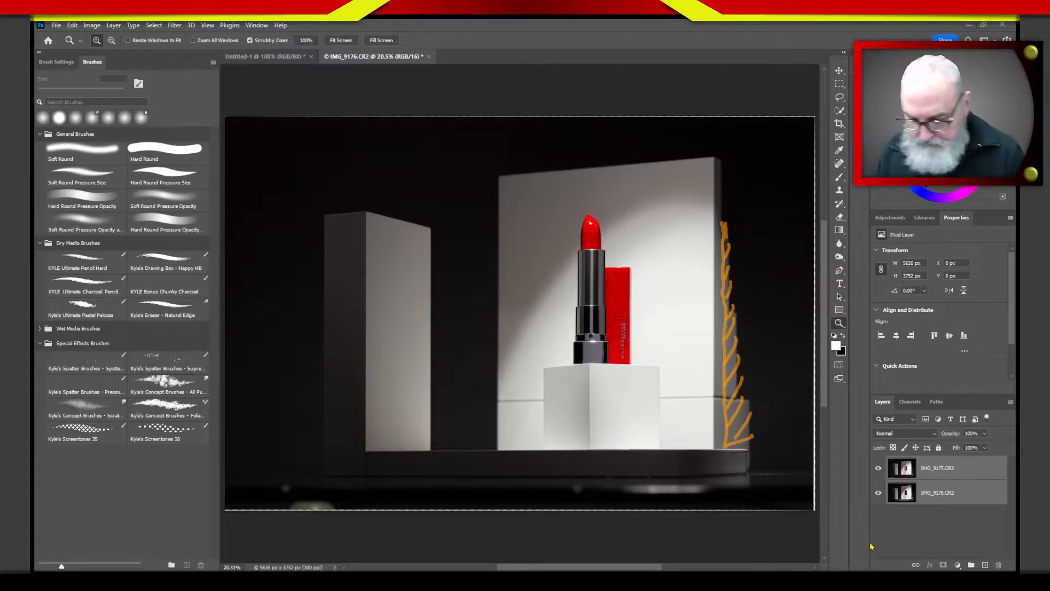
pyautogui.press('Escape')
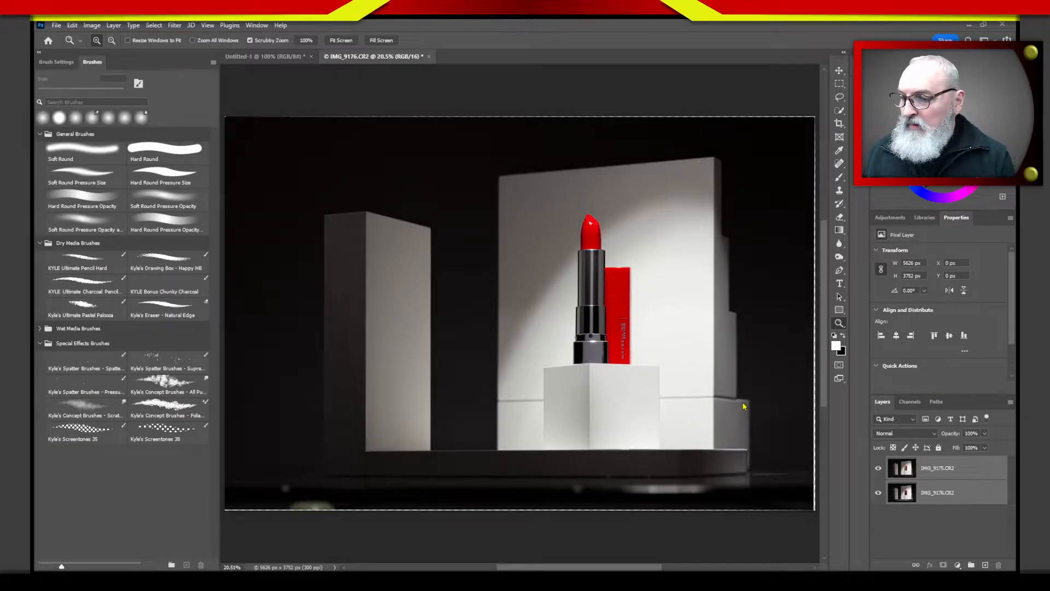
pyautogui.moveTo(731, 391)
pyautogui.mouseDown()
pyautogui.moveTo(645, 402)
pyautogui.moveTo(726, 409)
pyautogui.moveTo(745, 394)
pyautogui.mouseUp()
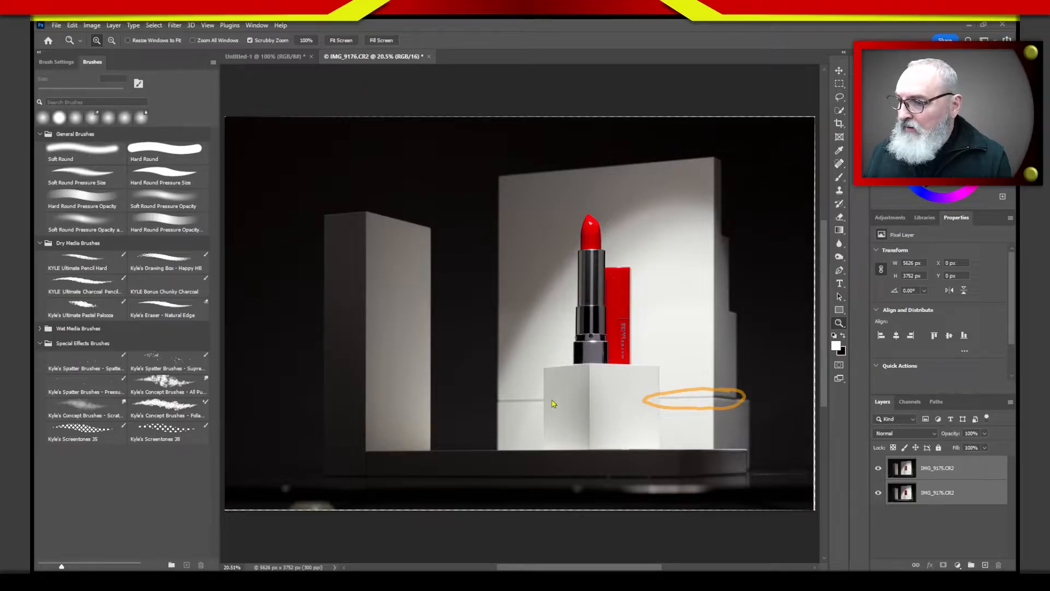
pyautogui.moveTo(554, 393)
pyautogui.mouseDown()
pyautogui.moveTo(485, 406)
pyautogui.moveTo(533, 410)
pyautogui.moveTo(551, 397)
pyautogui.mouseUp()
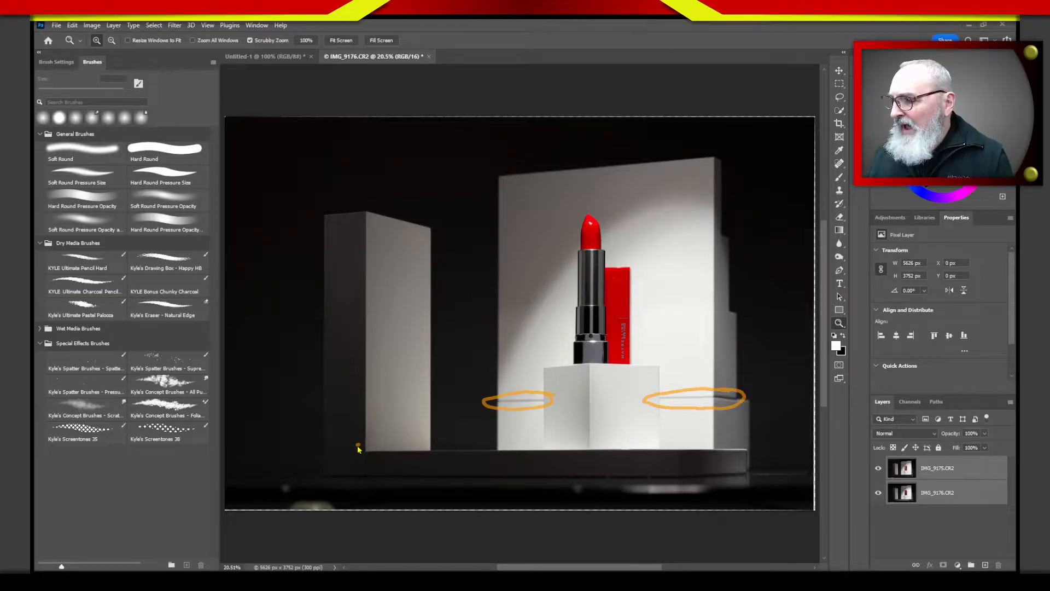
pyautogui.moveTo(359, 444)
pyautogui.mouseDown()
pyautogui.moveTo(359, 480)
pyautogui.moveTo(386, 469)
pyautogui.moveTo(366, 441)
pyautogui.moveTo(352, 446)
pyautogui.mouseUp()
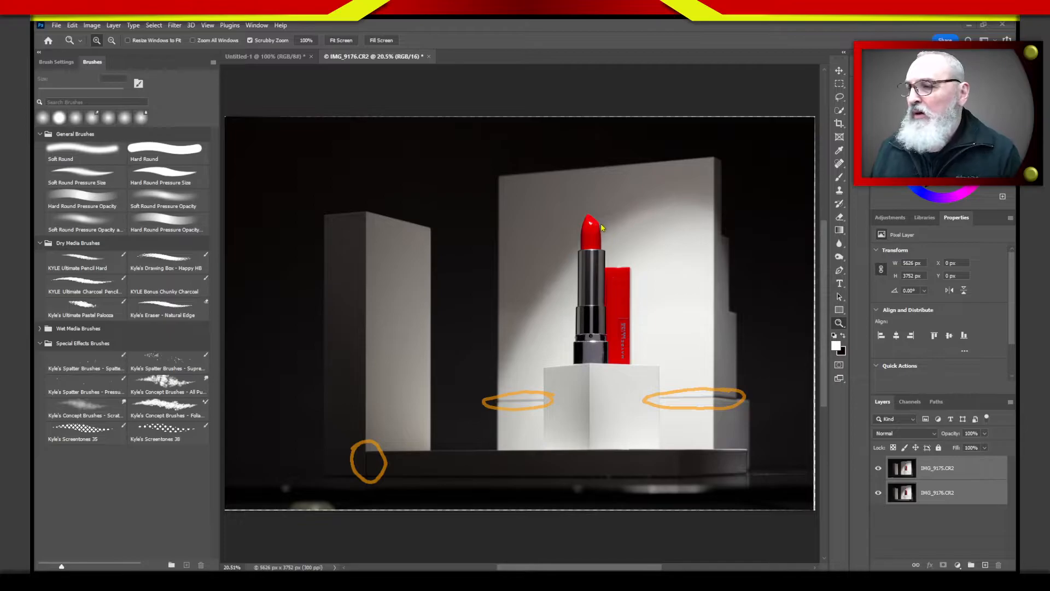
pyautogui.moveTo(600, 217)
pyautogui.mouseDown()
pyautogui.moveTo(585, 248)
pyautogui.moveTo(581, 216)
pyautogui.mouseUp()
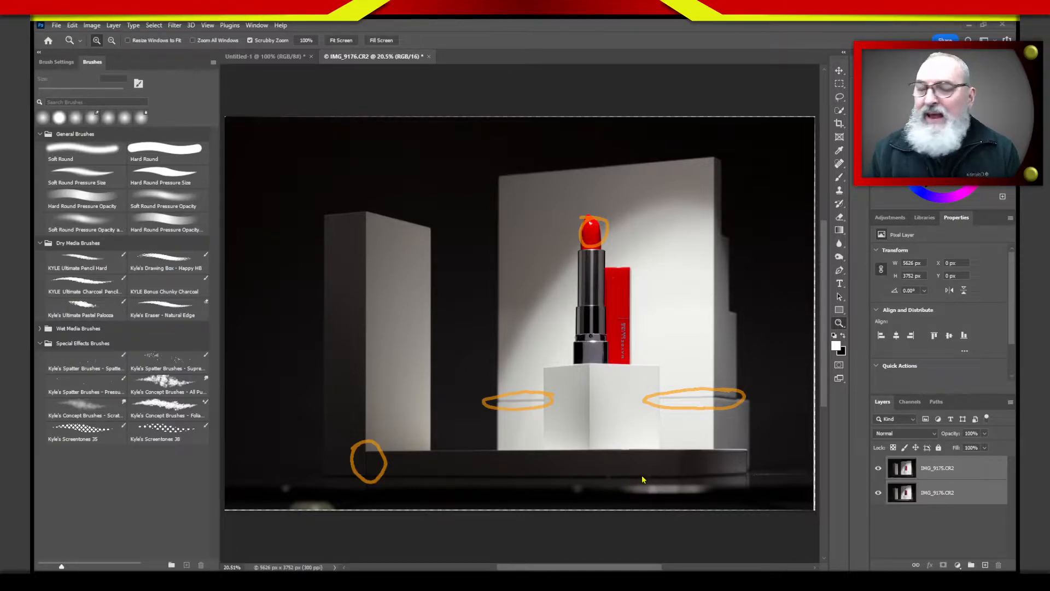
pyautogui.press('Escape')
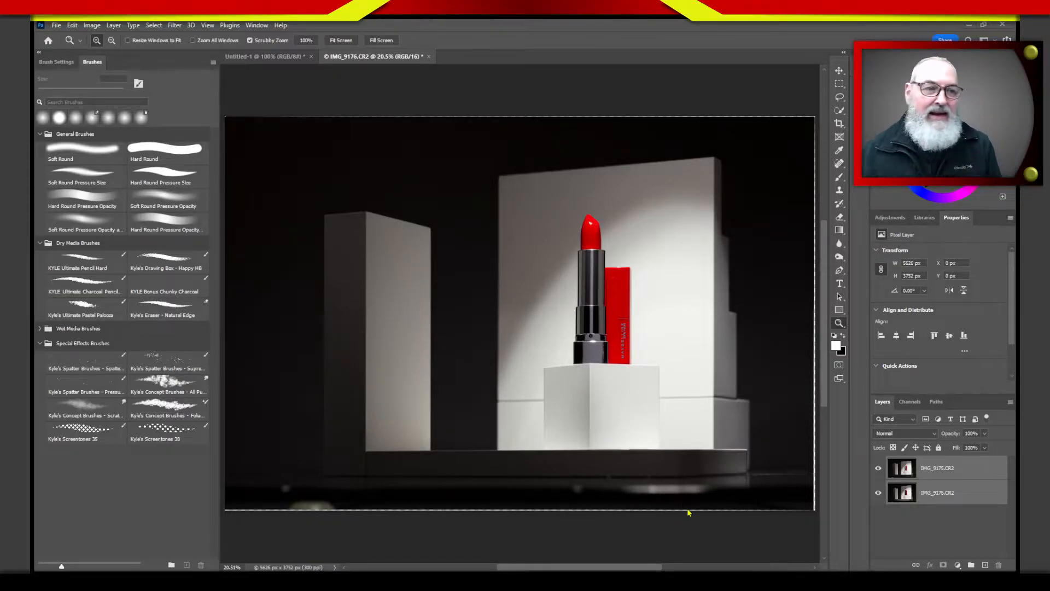
pyautogui.moveTo(709, 474)
pyautogui.mouseDown()
pyautogui.moveTo(563, 479)
pyautogui.moveTo(590, 479)
pyautogui.mouseUp()
pyautogui.moveTo(326, 479)
pyautogui.mouseDown()
pyautogui.moveTo(372, 495)
pyautogui.moveTo(284, 477)
pyautogui.mouseUp()
pyautogui.moveTo(266, 572)
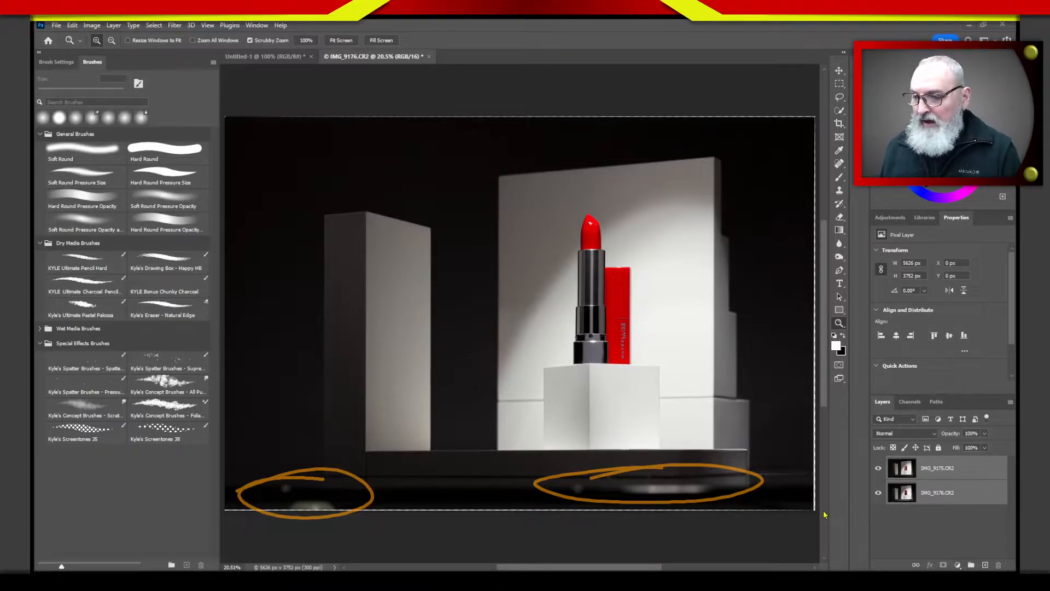
pyautogui.moveTo(797, 464); pyautogui.dragTo(810, 464)
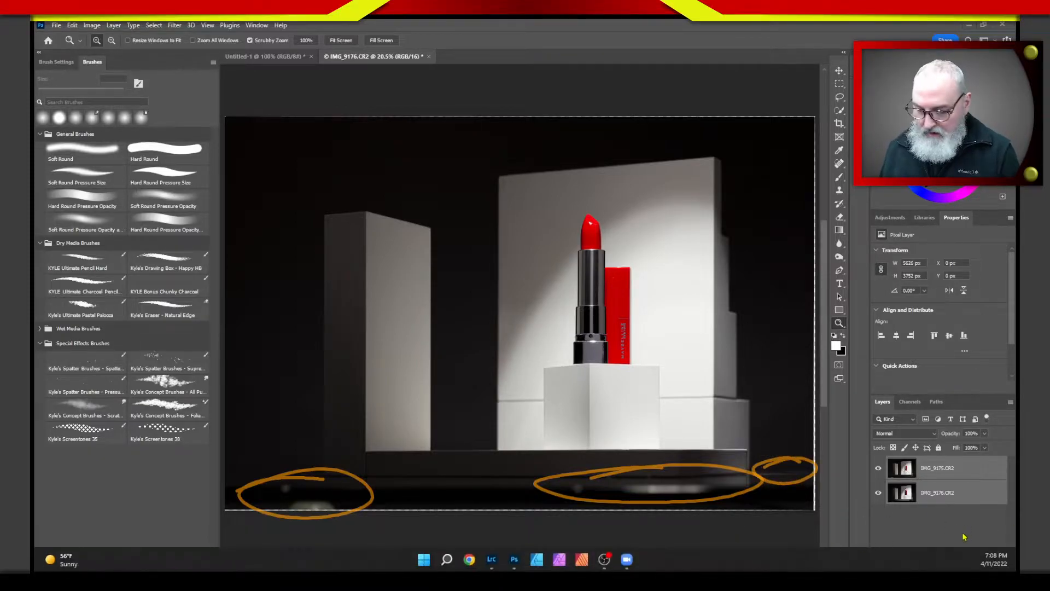
pyautogui.press('Escape')
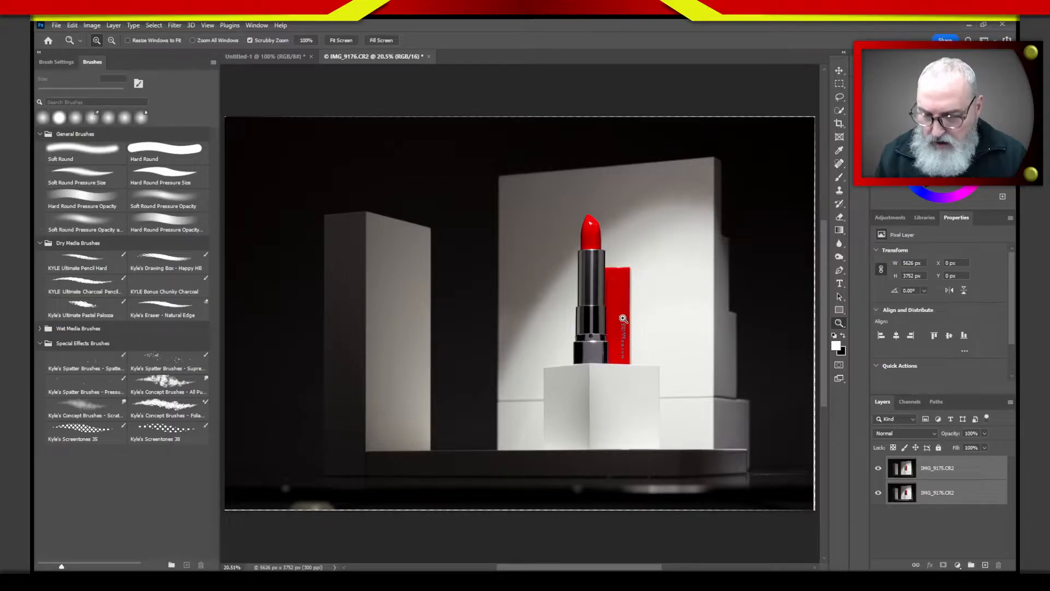
pyautogui.press('alt')
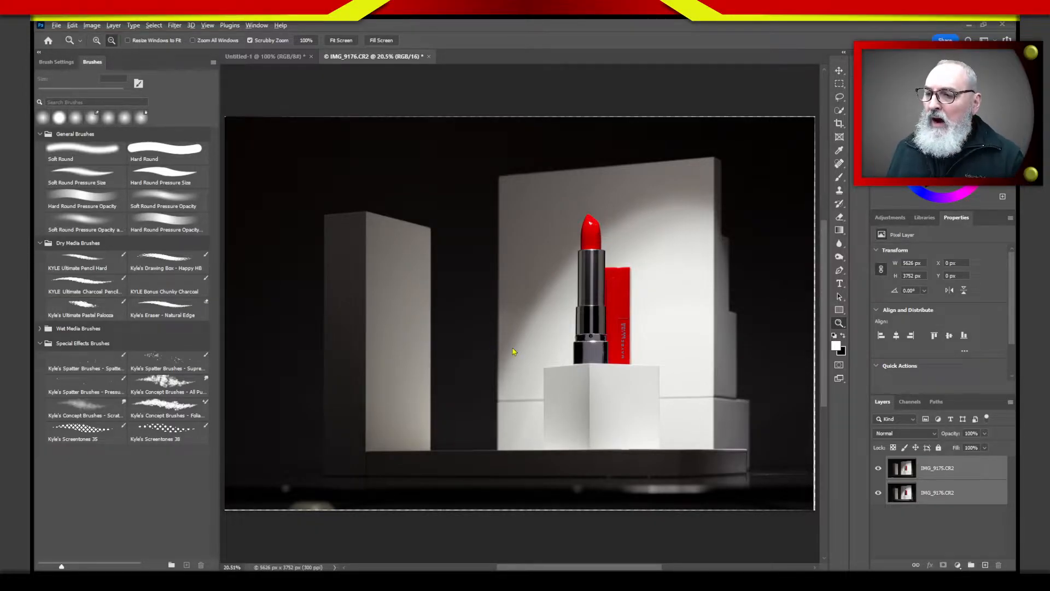
# - Mark the bright backdrop area, its diagonal light edge and the lipstick tip with temporary on-screen strokes, clearing them after each explanation
pyautogui.moveTo(630, 206)
pyautogui.mouseDown()
pyautogui.moveTo(547, 271)
pyautogui.moveTo(484, 391)
pyautogui.moveTo(582, 462)
pyautogui.moveTo(718, 451)
pyautogui.moveTo(687, 197)
pyautogui.moveTo(599, 206)
pyautogui.mouseUp()
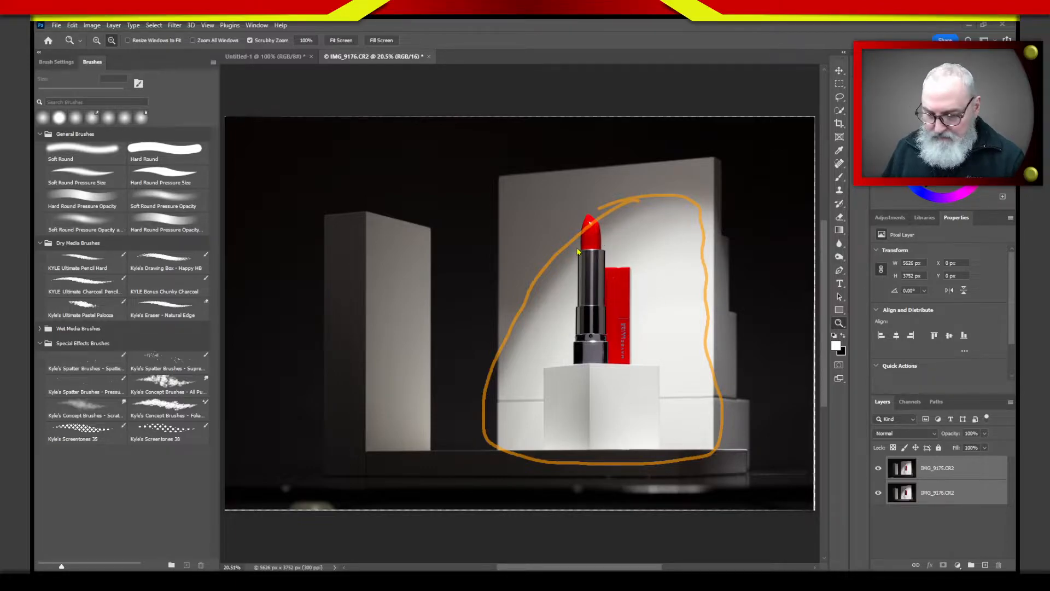
pyautogui.press('Escape')
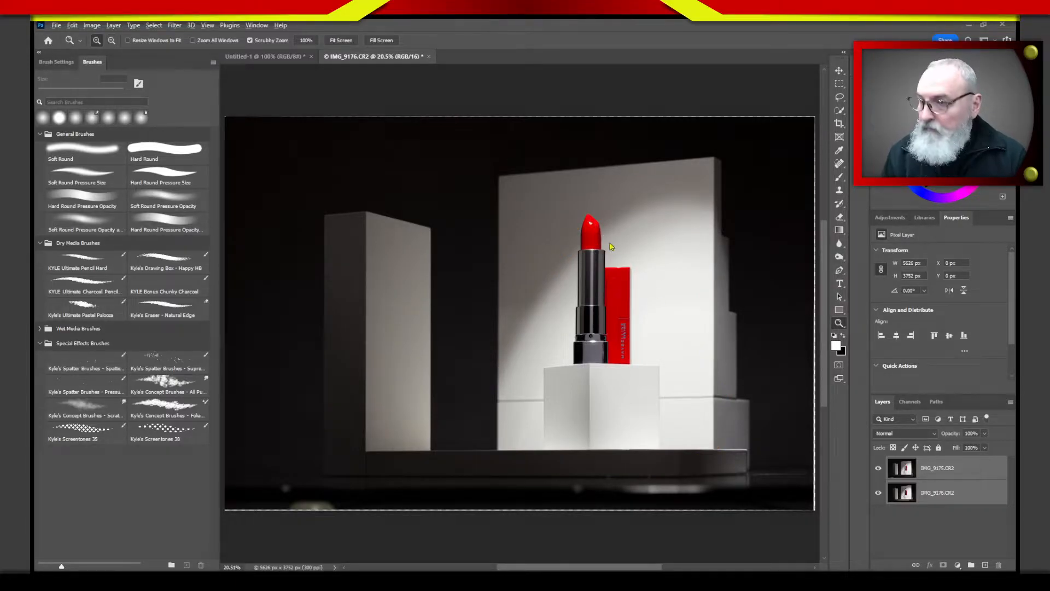
pyautogui.moveTo(647, 212)
pyautogui.mouseDown()
pyautogui.moveTo(598, 241)
pyautogui.moveTo(539, 329)
pyautogui.mouseUp()
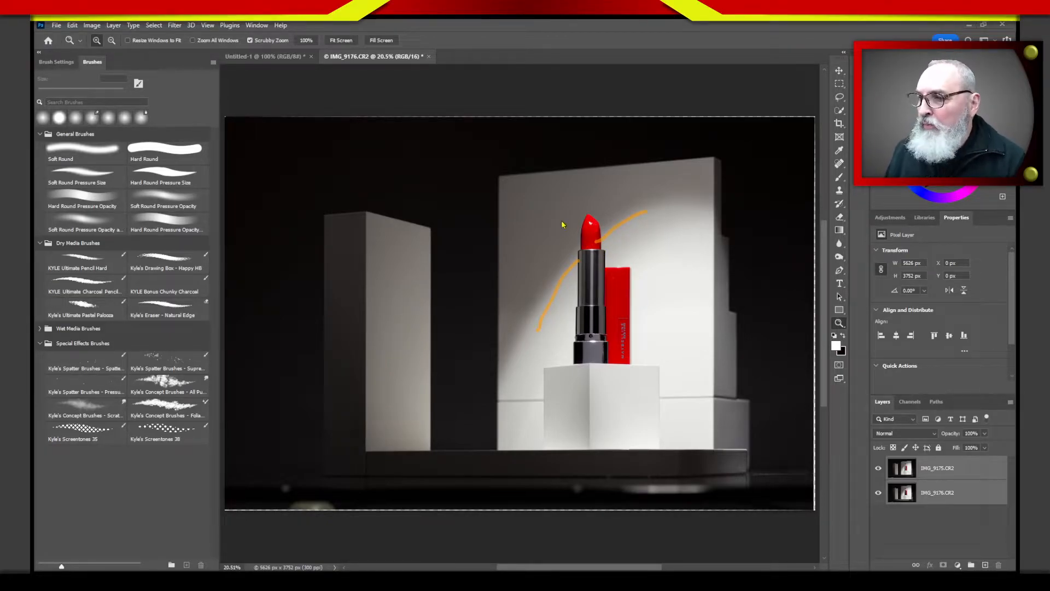
pyautogui.moveTo(562, 224)
pyautogui.mouseDown()
pyautogui.moveTo(593, 218)
pyautogui.moveTo(568, 219)
pyautogui.mouseUp()
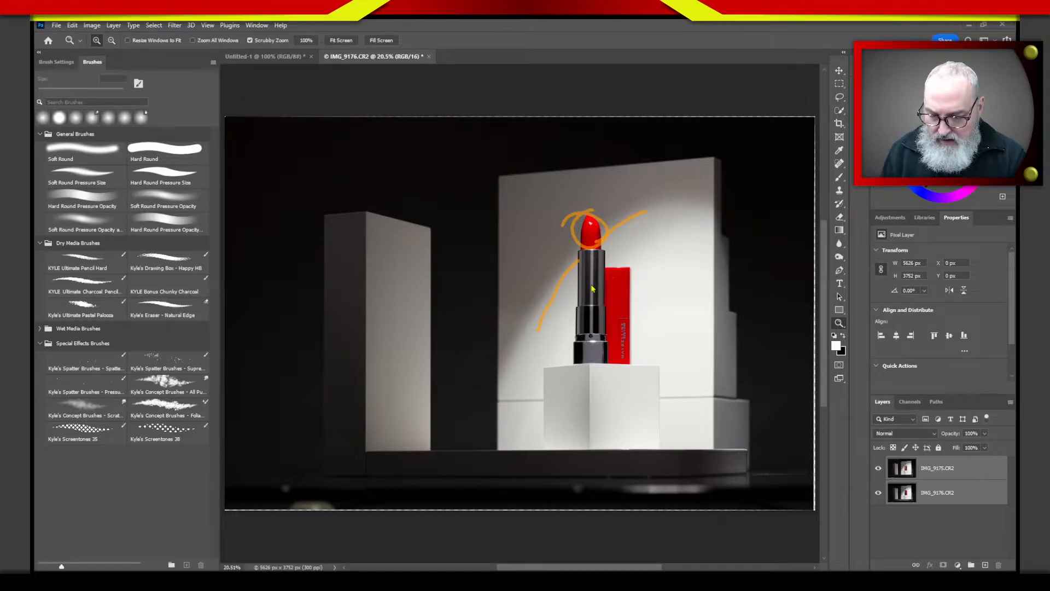
pyautogui.press('Escape')
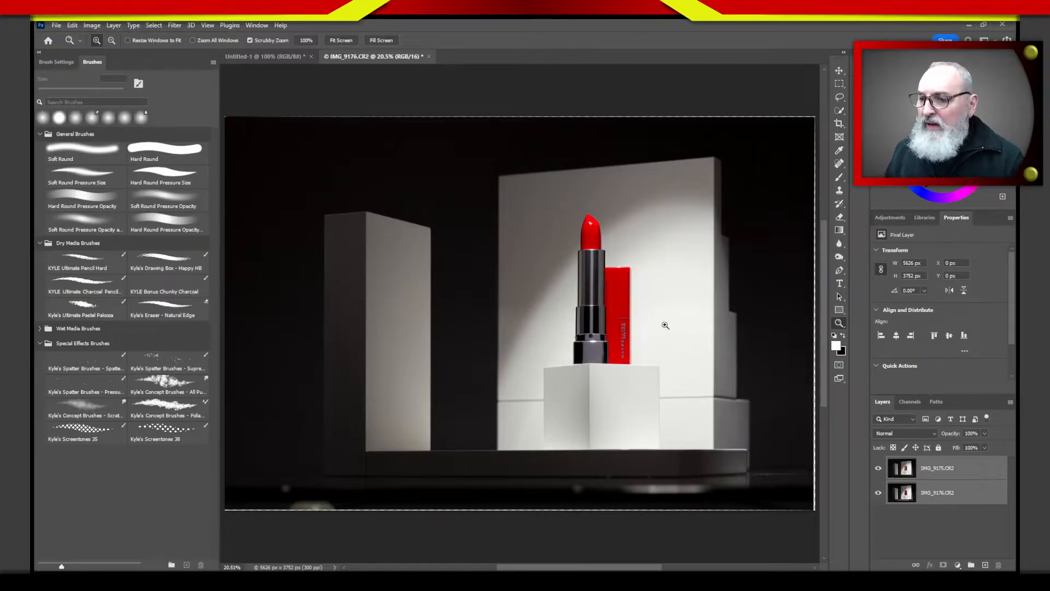
# - Annotate the backdrop and front cube with temporary downward arrows, circle the upper lipstick, and clear the marks
pyautogui.moveTo(680, 280); pyautogui.dragTo(677, 411)
pyautogui.moveTo(661, 360)
pyautogui.mouseDown()
pyautogui.moveTo(686, 409)
pyautogui.moveTo(698, 387)
pyautogui.mouseUp()
pyautogui.moveTo(540, 326); pyautogui.dragTo(553, 416)
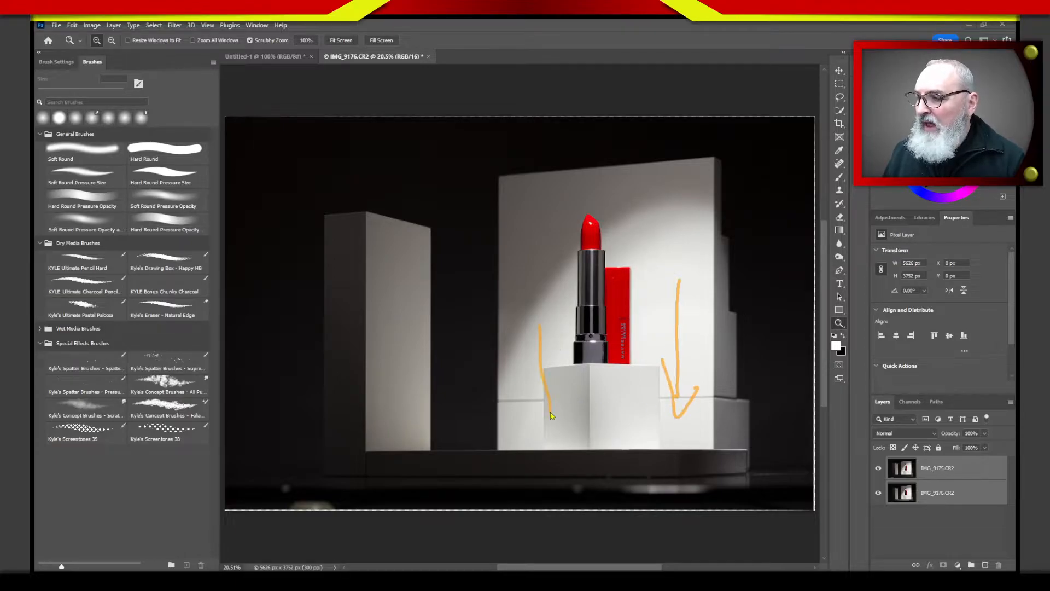
pyautogui.moveTo(532, 376); pyautogui.dragTo(573, 406)
pyautogui.moveTo(629, 374); pyautogui.dragTo(630, 420)
pyautogui.moveTo(607, 405)
pyautogui.mouseDown()
pyautogui.moveTo(630, 440)
pyautogui.moveTo(650, 413)
pyautogui.mouseUp()
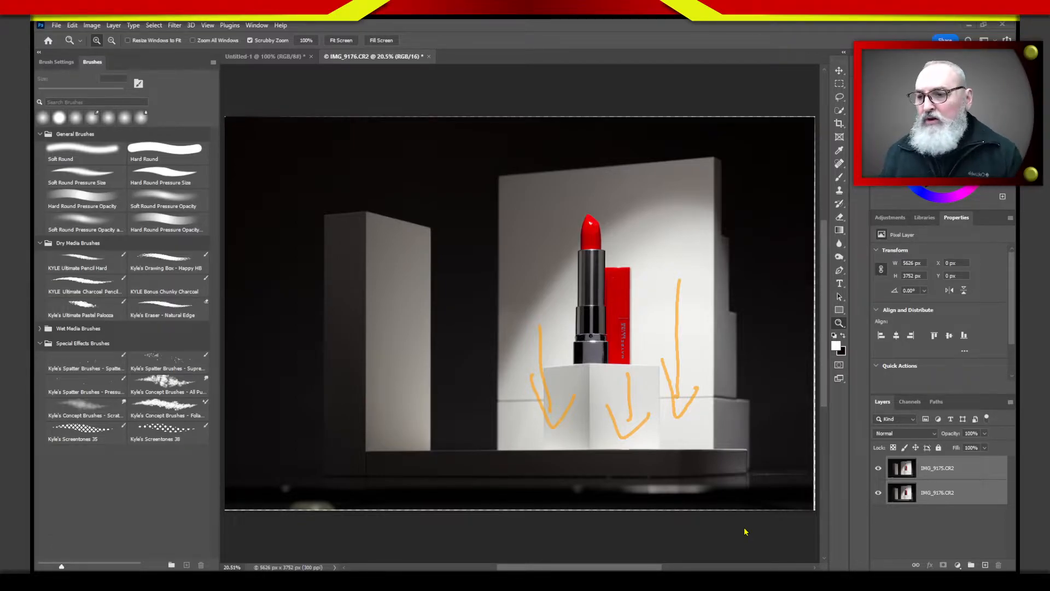
pyautogui.moveTo(635, 208)
pyautogui.mouseDown()
pyautogui.moveTo(654, 249)
pyautogui.moveTo(539, 228)
pyautogui.mouseUp()
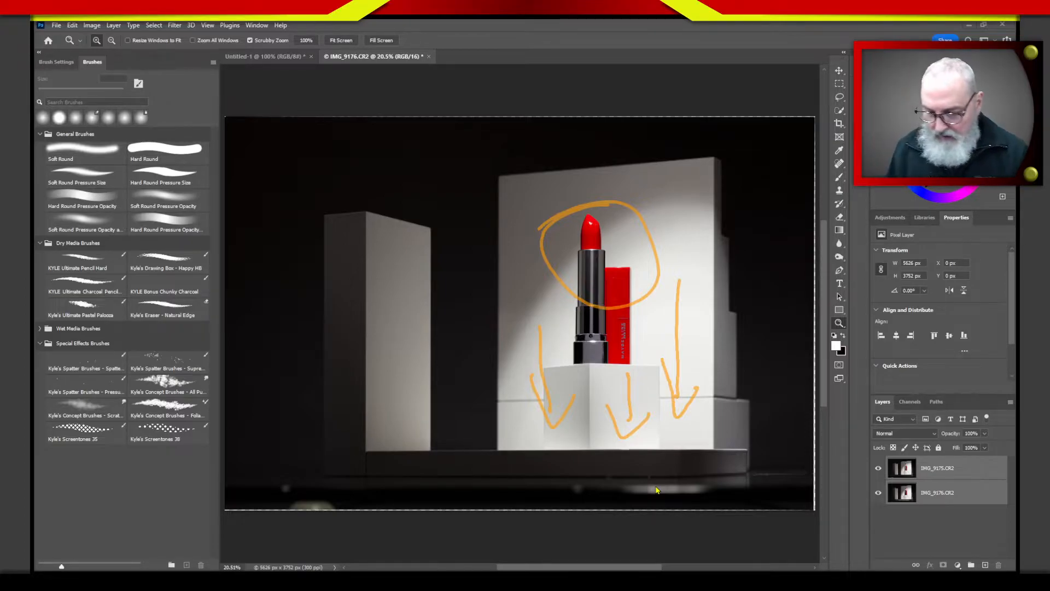
pyautogui.press('Escape')
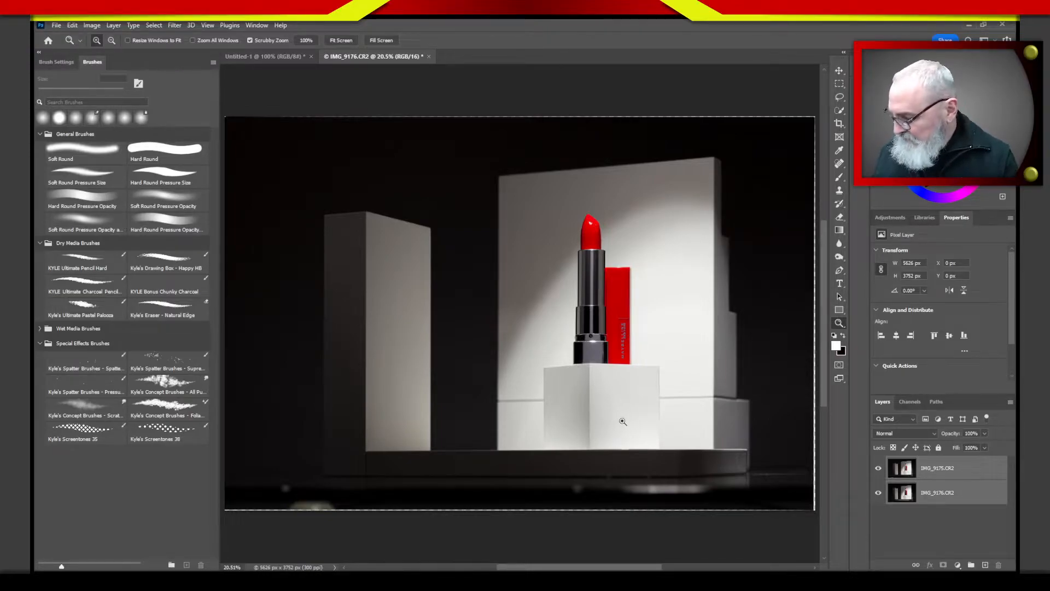
# - Examine the white cube up close, marking both faces and the lower edge with temporary direction arrows, and clear them
pyautogui.moveTo(621, 420); pyautogui.dragTo(577, 369)
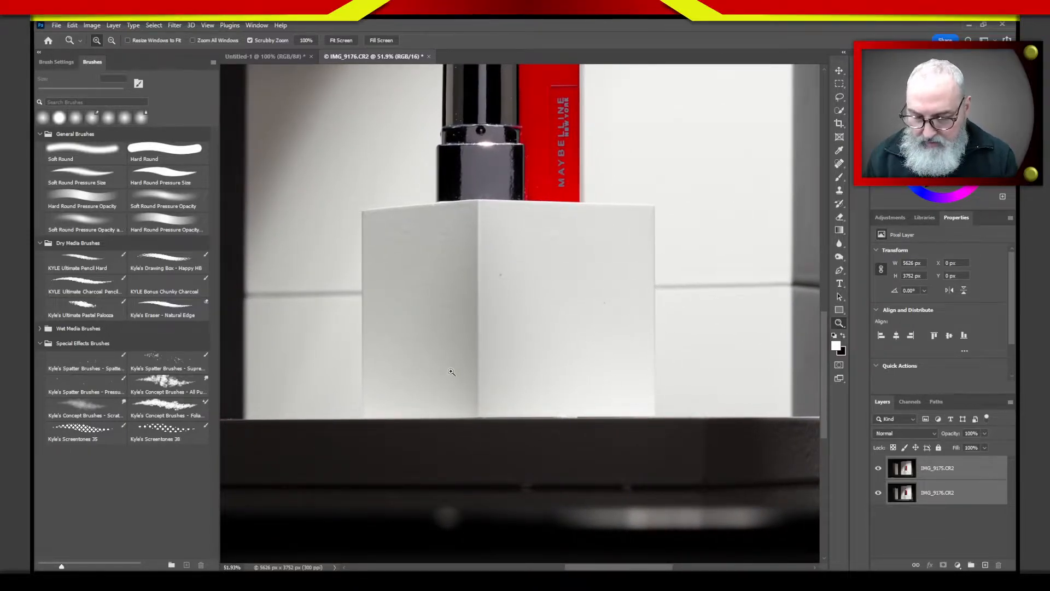
pyautogui.press('alt')
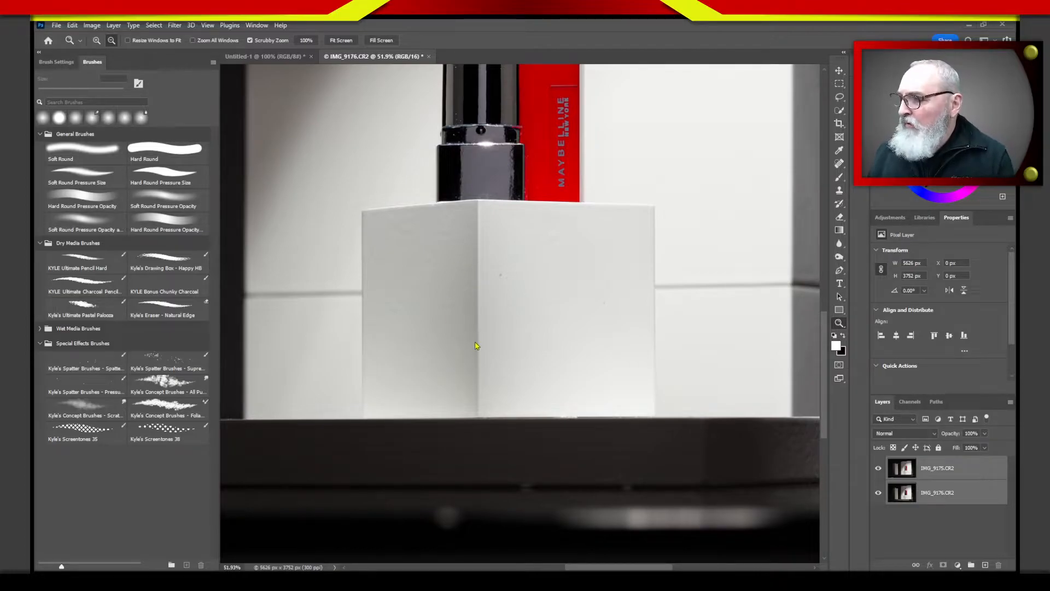
pyautogui.moveTo(476, 343)
pyautogui.mouseDown()
pyautogui.moveTo(405, 347)
pyautogui.moveTo(414, 333)
pyautogui.moveTo(391, 350)
pyautogui.moveTo(432, 362)
pyautogui.mouseUp()
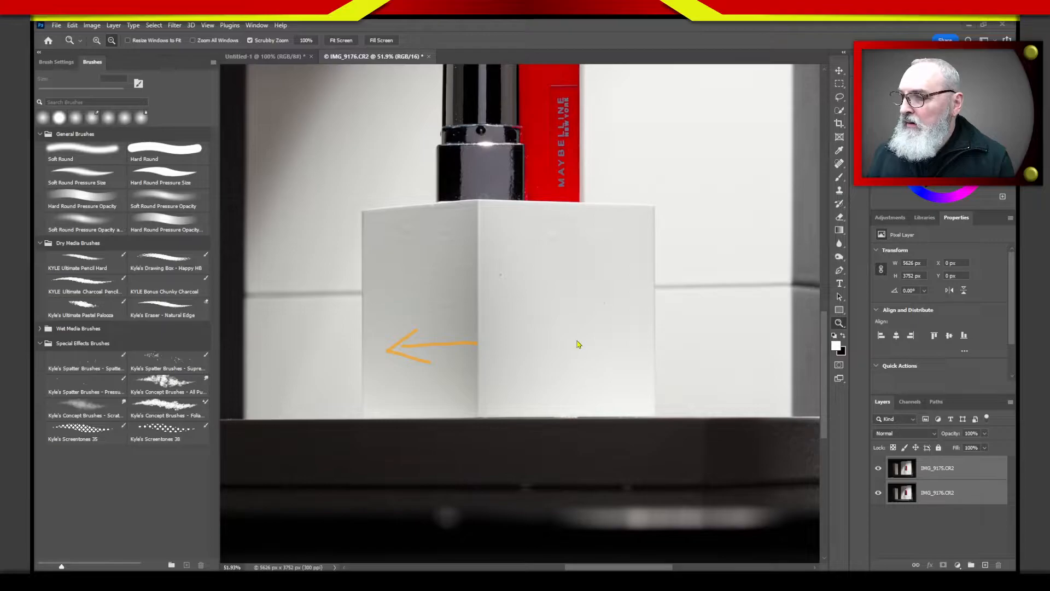
pyautogui.moveTo(651, 327); pyautogui.dragTo(586, 336)
pyautogui.moveTo(629, 313); pyautogui.dragTo(638, 351)
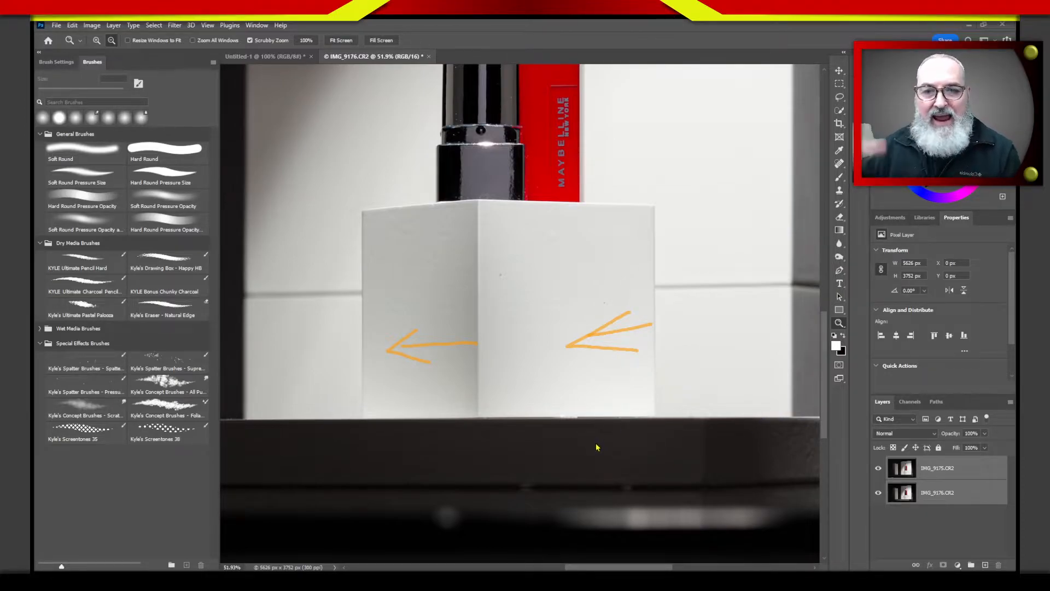
pyautogui.moveTo(607, 420)
pyautogui.mouseDown()
pyautogui.moveTo(580, 385)
pyautogui.moveTo(613, 393)
pyautogui.mouseUp()
pyautogui.moveTo(371, 440)
pyautogui.mouseDown()
pyautogui.moveTo(403, 400)
pyautogui.moveTo(395, 390)
pyautogui.moveTo(412, 426)
pyautogui.mouseUp()
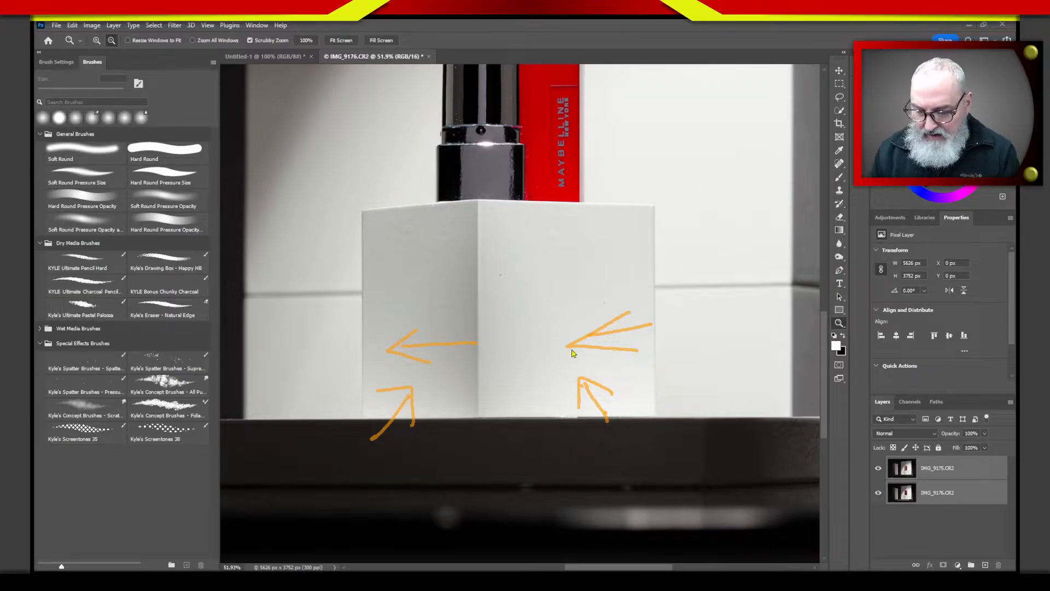
pyautogui.press('Escape')
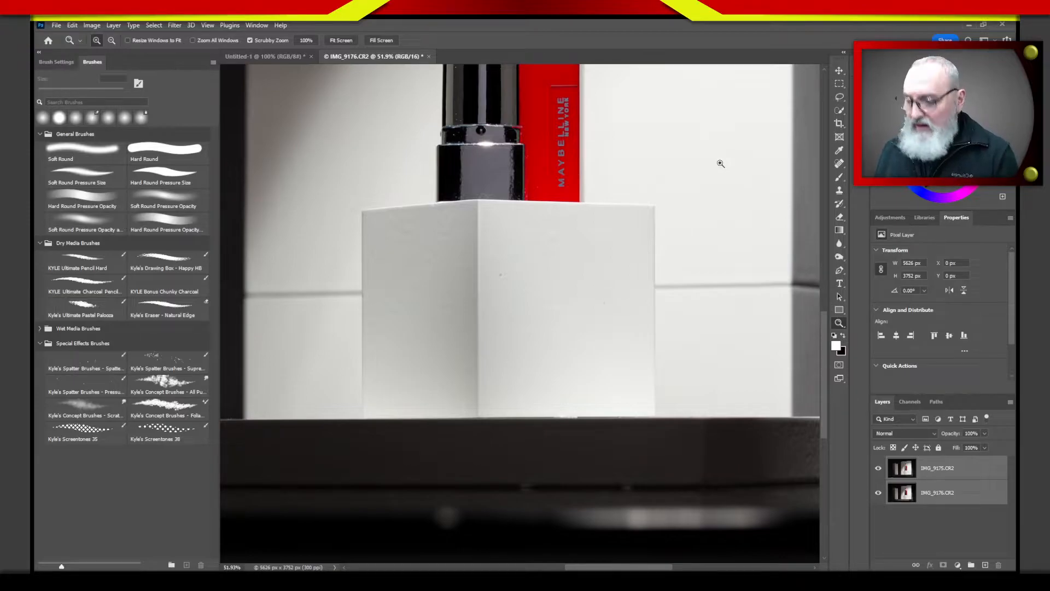
# - Sketch a temporary eye and viewing-direction arrows over the cube, clear them, and return to the full image
pyautogui.moveTo(702, 131)
pyautogui.mouseDown()
pyautogui.moveTo(728, 137)
pyautogui.moveTo(683, 154)
pyautogui.moveTo(732, 138)
pyautogui.moveTo(719, 124)
pyautogui.moveTo(587, 342)
pyautogui.moveTo(726, 274)
pyautogui.mouseUp()
pyautogui.moveTo(690, 112)
pyautogui.mouseDown()
pyautogui.moveTo(719, 106)
pyautogui.moveTo(759, 131)
pyautogui.mouseUp()
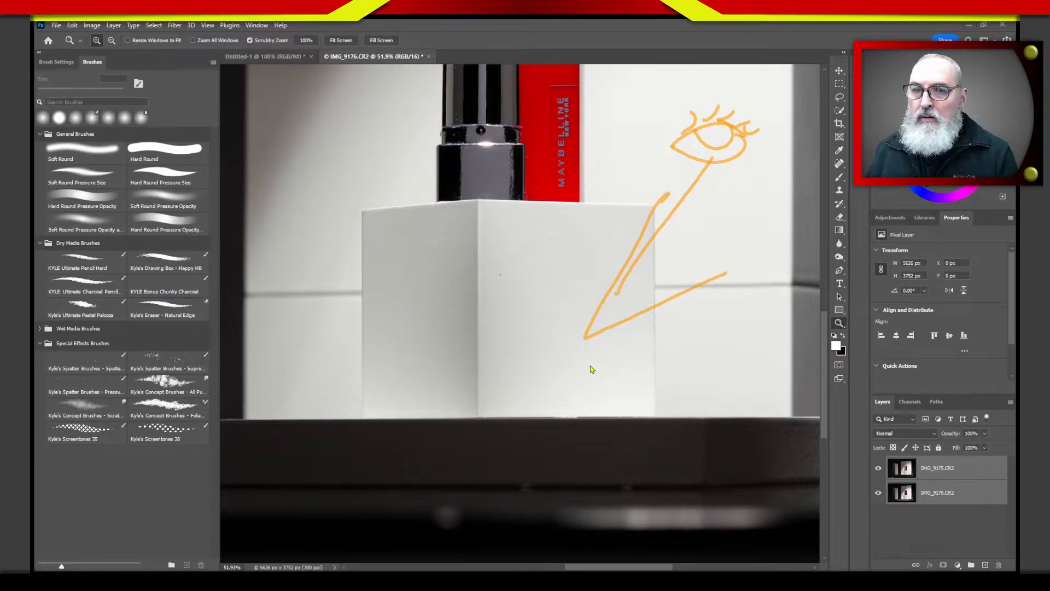
pyautogui.moveTo(615, 343)
pyautogui.mouseDown()
pyautogui.moveTo(578, 386)
pyautogui.moveTo(552, 366)
pyautogui.moveTo(532, 288)
pyautogui.moveTo(516, 271)
pyautogui.moveTo(562, 287)
pyautogui.mouseUp()
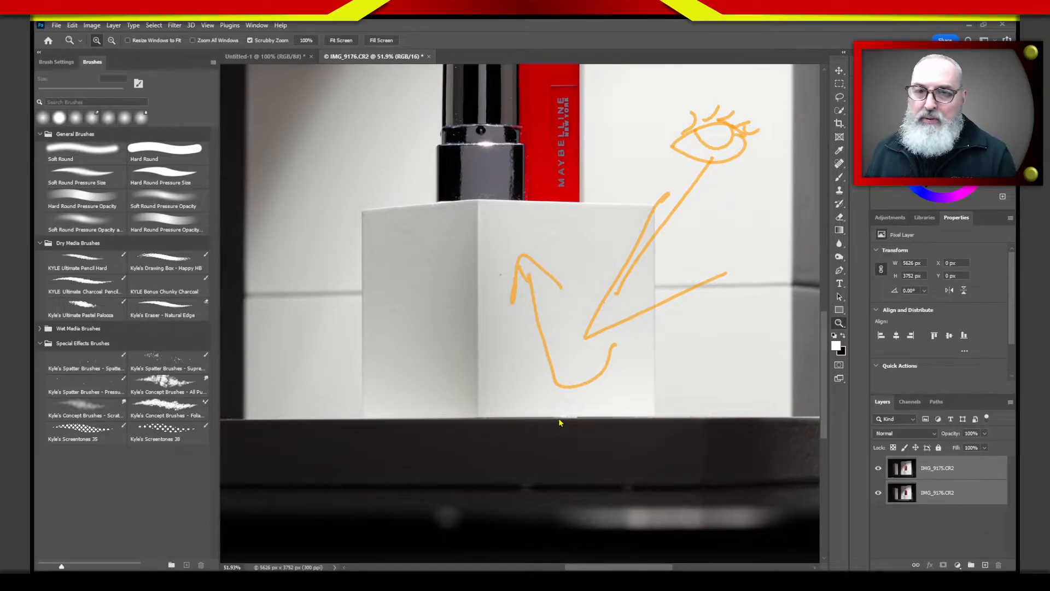
pyautogui.press('Escape')
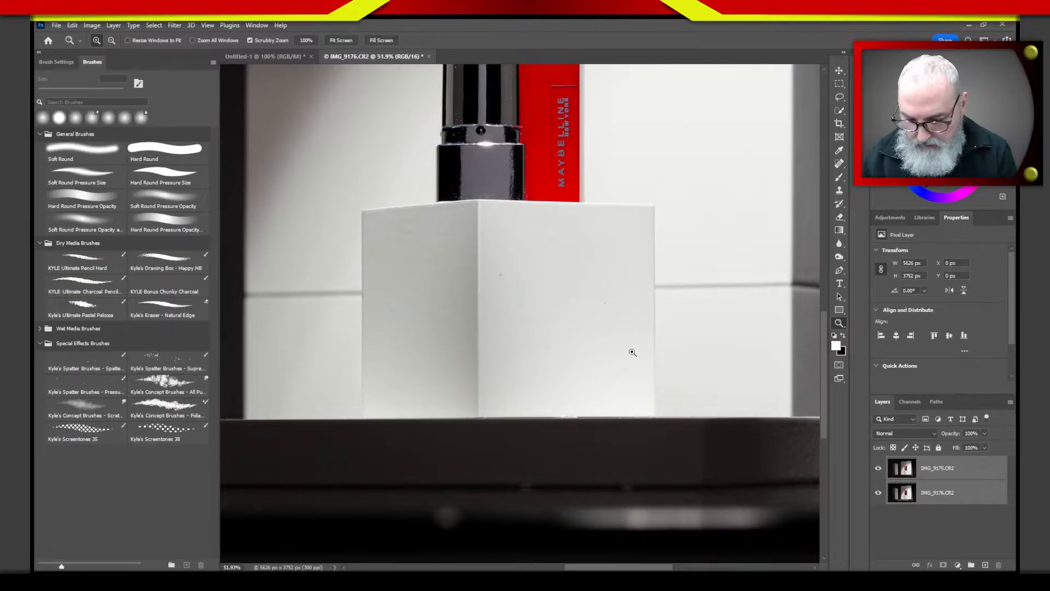
pyautogui.hotkey('ctrl', '0')
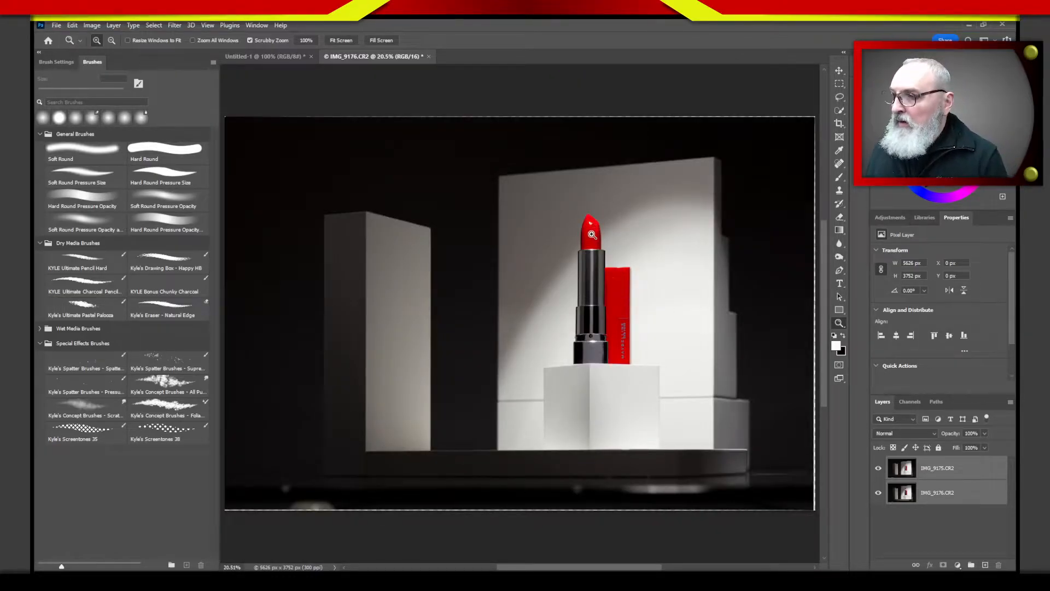
# - Examine the red lipstick bullet up close, outline its slanted top face with temporary strokes, and clear them
pyautogui.moveTo(592, 234); pyautogui.dragTo(621, 259)
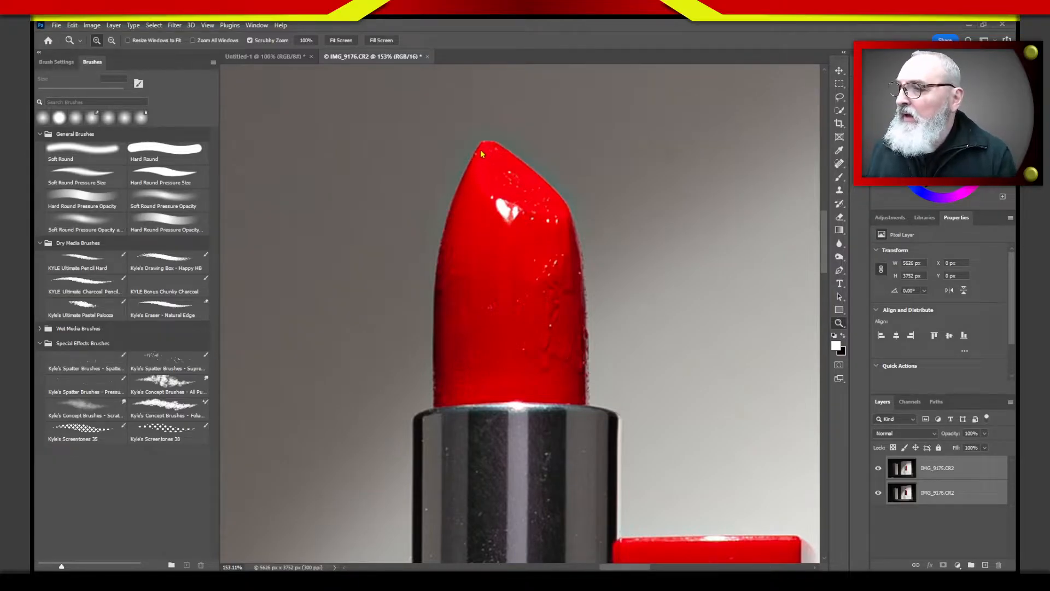
pyautogui.moveTo(485, 144); pyautogui.dragTo(482, 169)
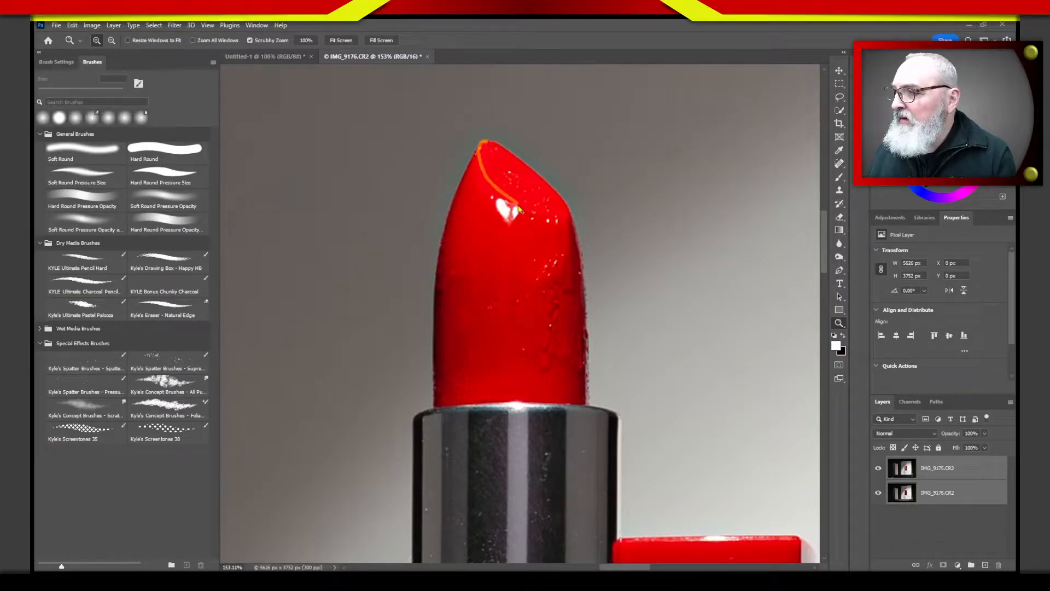
pyautogui.moveTo(518, 209)
pyautogui.mouseDown()
pyautogui.moveTo(563, 221)
pyautogui.moveTo(549, 188)
pyautogui.moveTo(514, 157)
pyautogui.mouseUp()
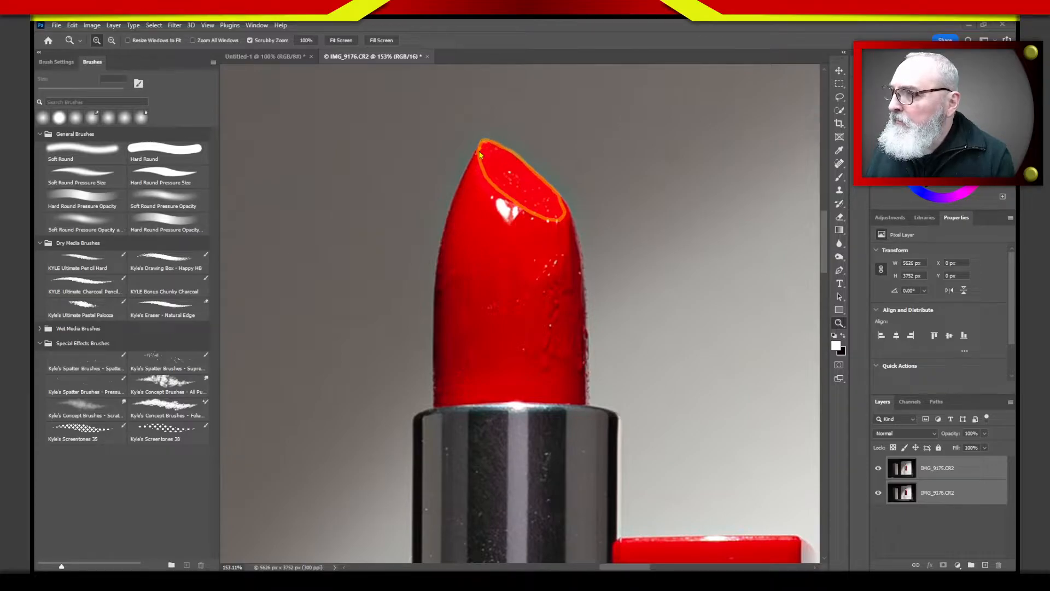
pyautogui.moveTo(515, 209)
pyautogui.mouseDown()
pyautogui.moveTo(572, 217)
pyautogui.moveTo(488, 130)
pyautogui.mouseUp()
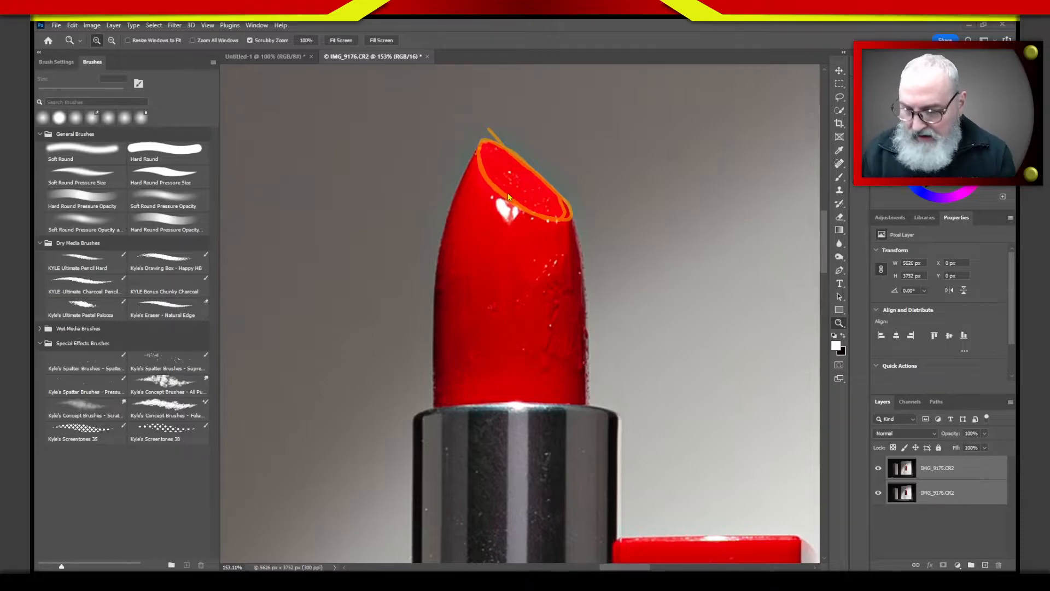
pyautogui.press('Escape')
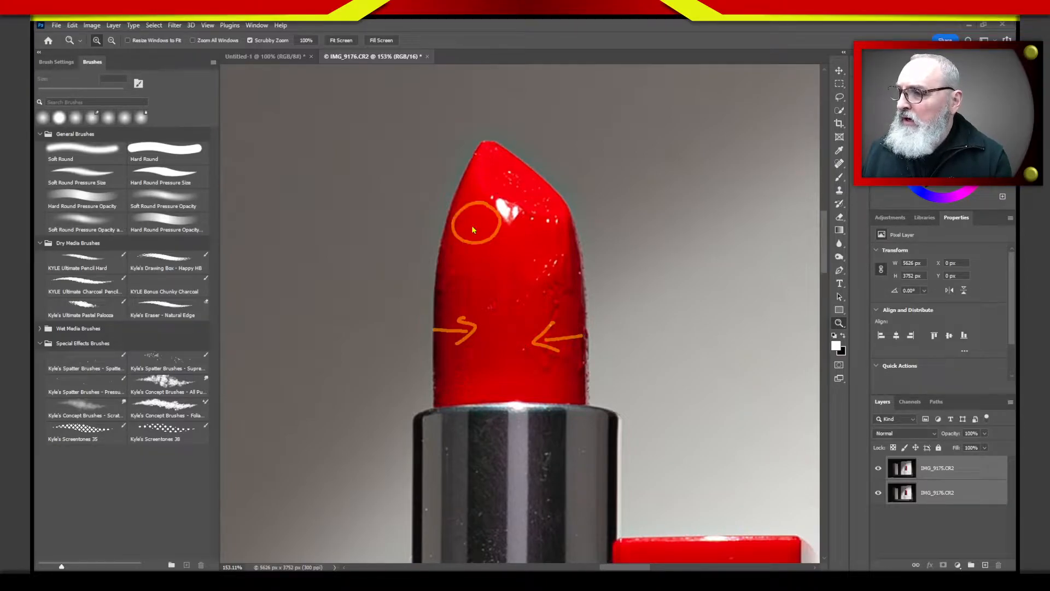
# - Circle the slanted face of the lipstick bullet and trace its front rim with temporary strokes, then clear all marks
pyautogui.moveTo(525, 171)
pyautogui.mouseDown()
pyautogui.moveTo(502, 176)
pyautogui.moveTo(522, 170)
pyautogui.mouseUp()
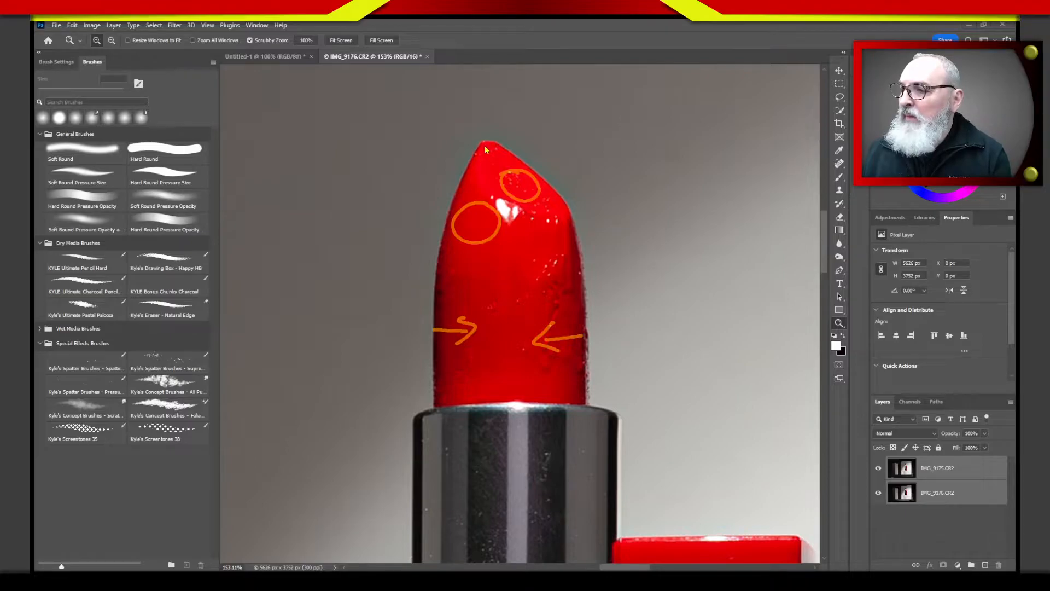
pyautogui.moveTo(484, 182)
pyautogui.mouseDown()
pyautogui.moveTo(509, 212)
pyautogui.moveTo(561, 215)
pyautogui.mouseUp()
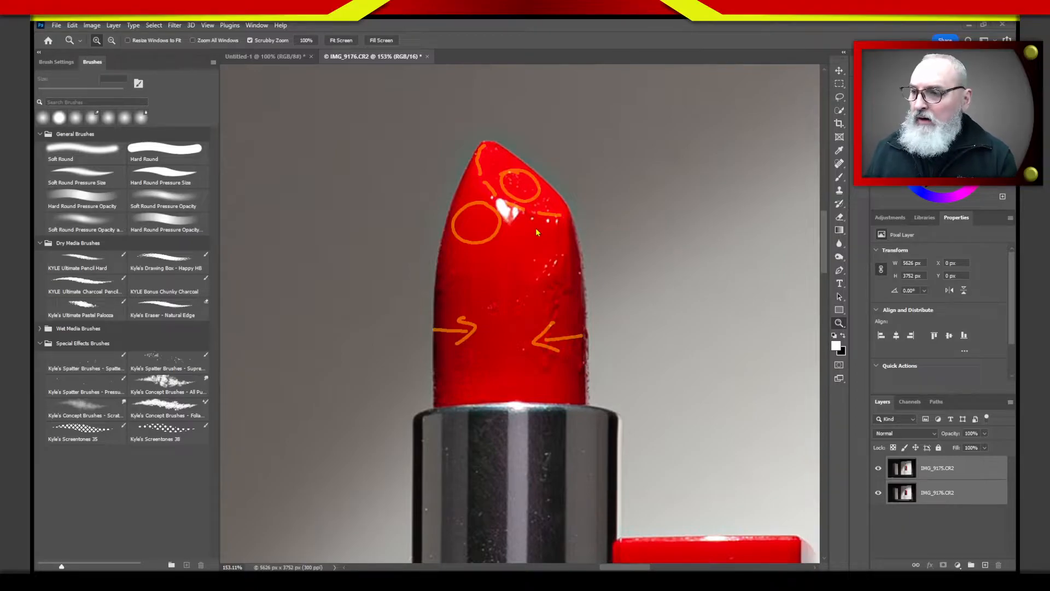
pyautogui.press('Escape')
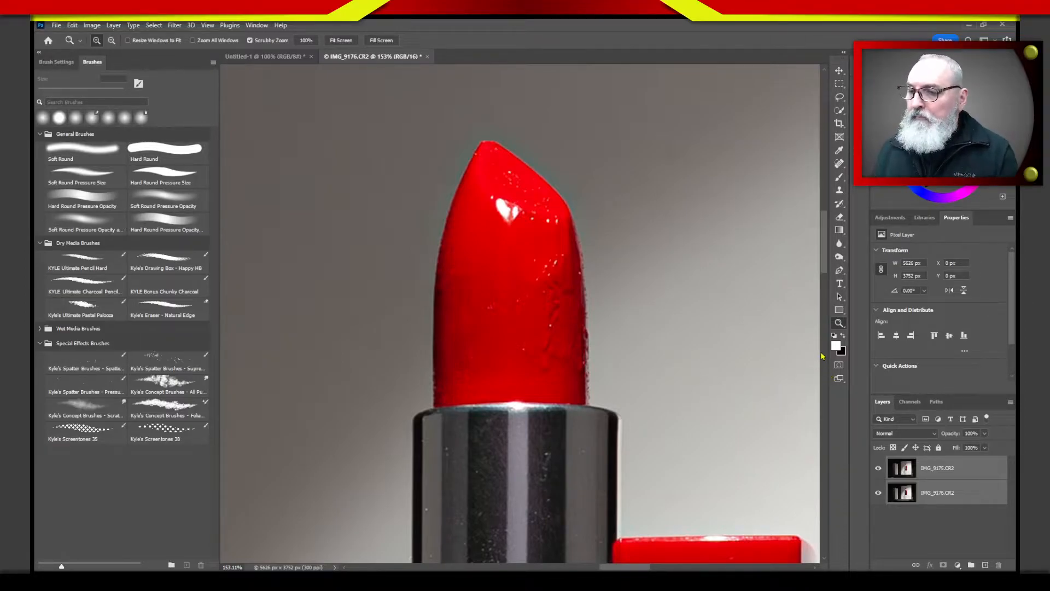
# - Inspect the lipstick case and red box up close for dust and scratches, from the upper case down to the base
pyautogui.moveTo(829, 260); pyautogui.dragTo(827, 296)
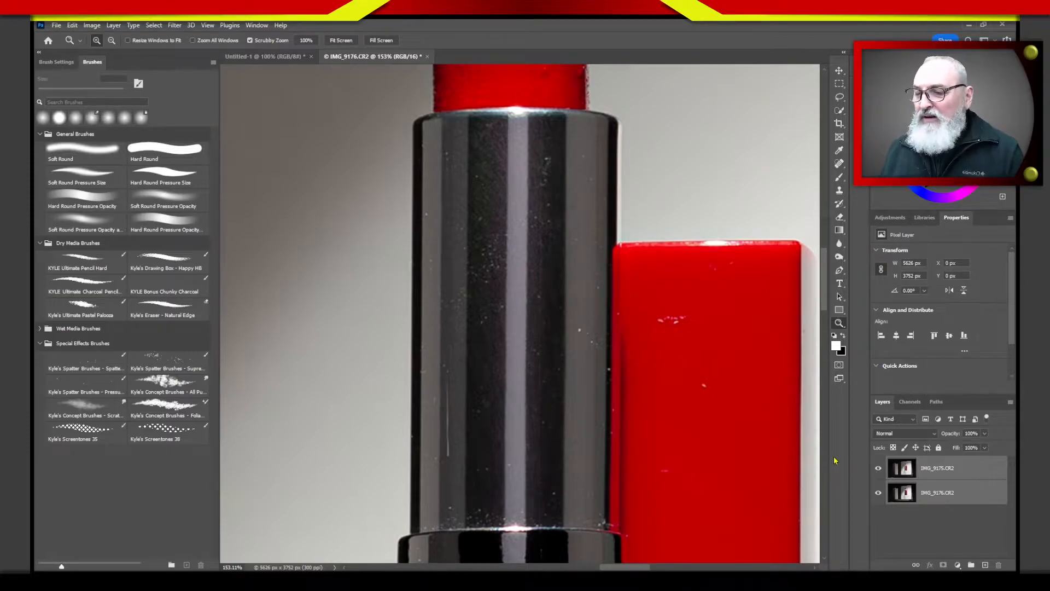
pyautogui.scroll(-3, 820, 312)
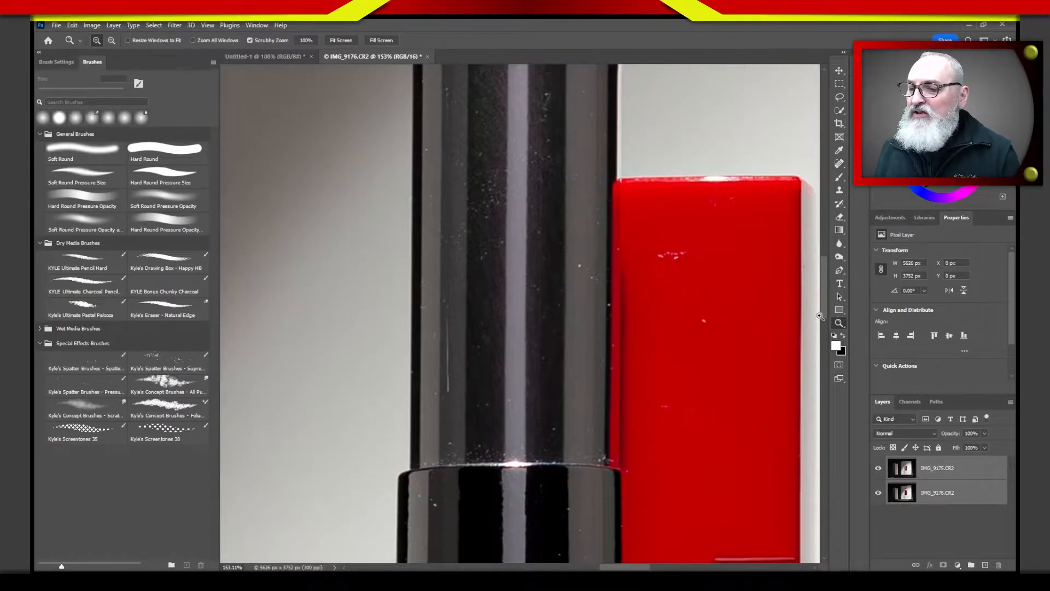
pyautogui.scroll(2, 819, 315)
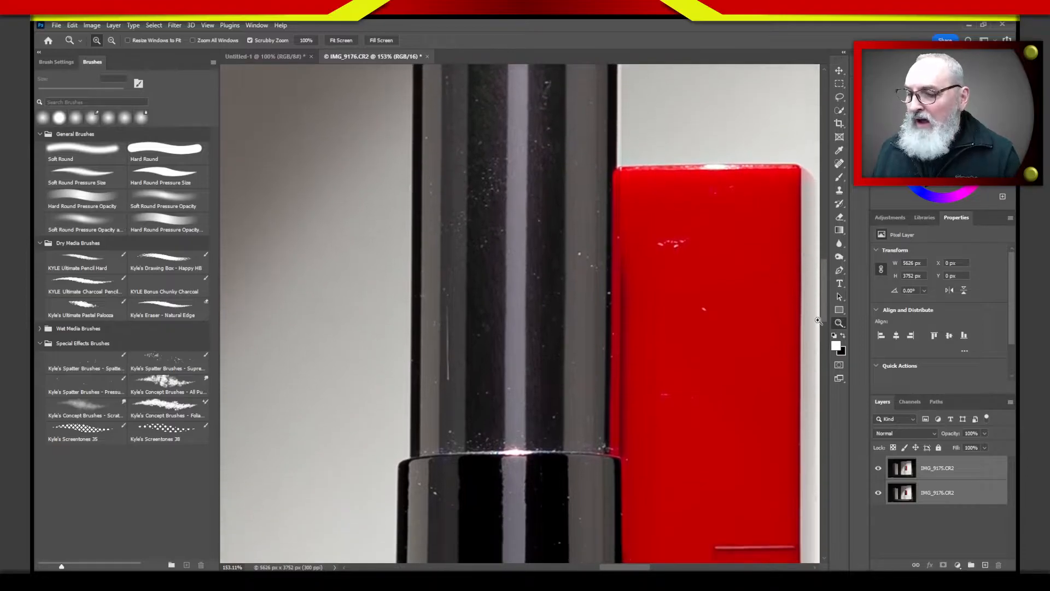
pyautogui.scroll(-5, 818, 329)
pyautogui.scroll(1, 814, 361)
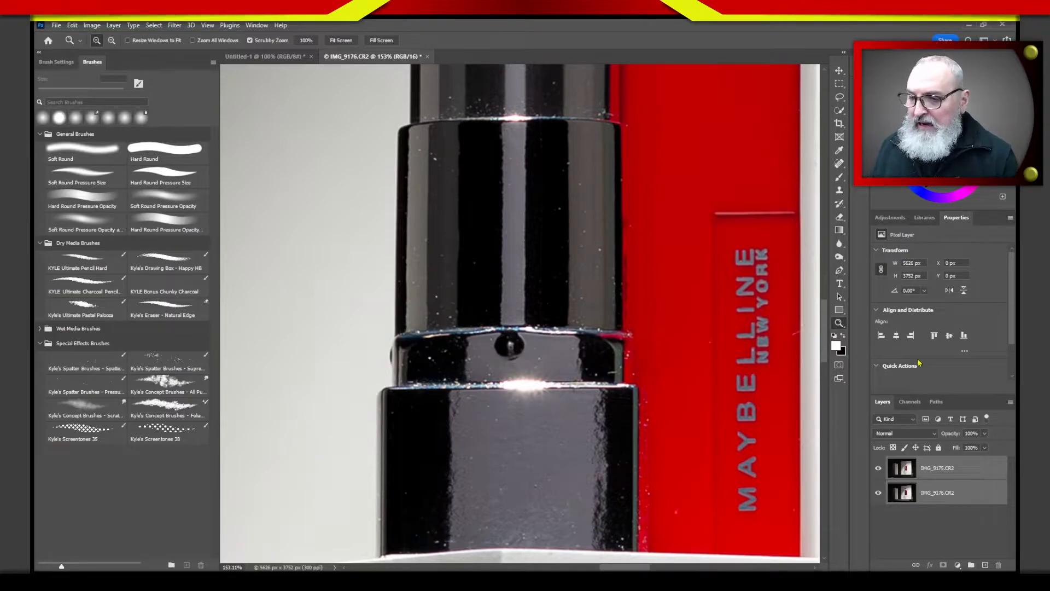
# - Compare the case and box lettering with IMG_9175 shown and hidden, leave it hidden, and circle the platform's front edge in full view
pyautogui.click(879, 469)
pyautogui.click(879, 468)
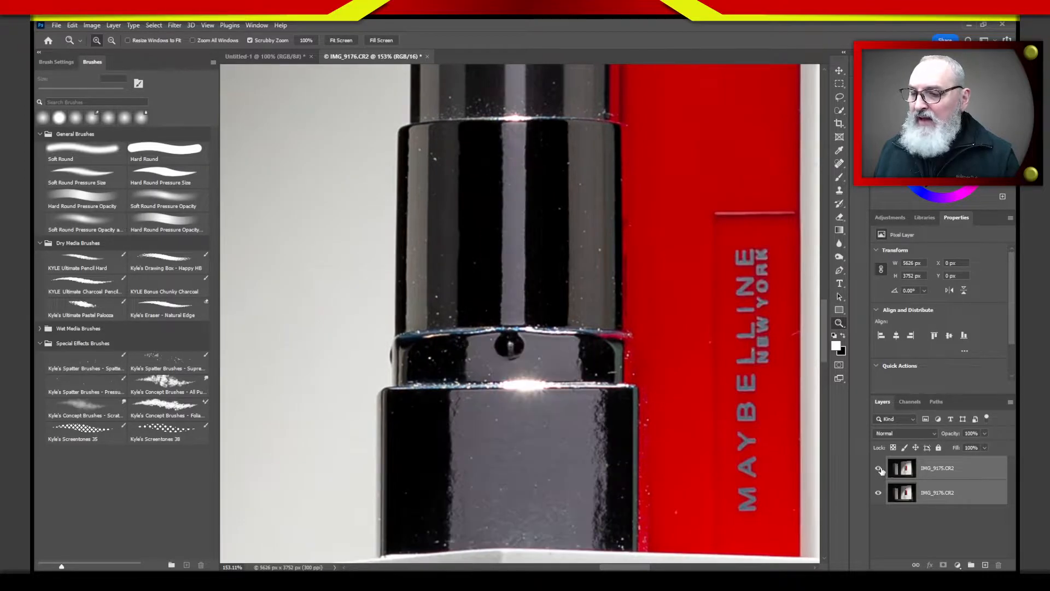
pyautogui.click(878, 469)
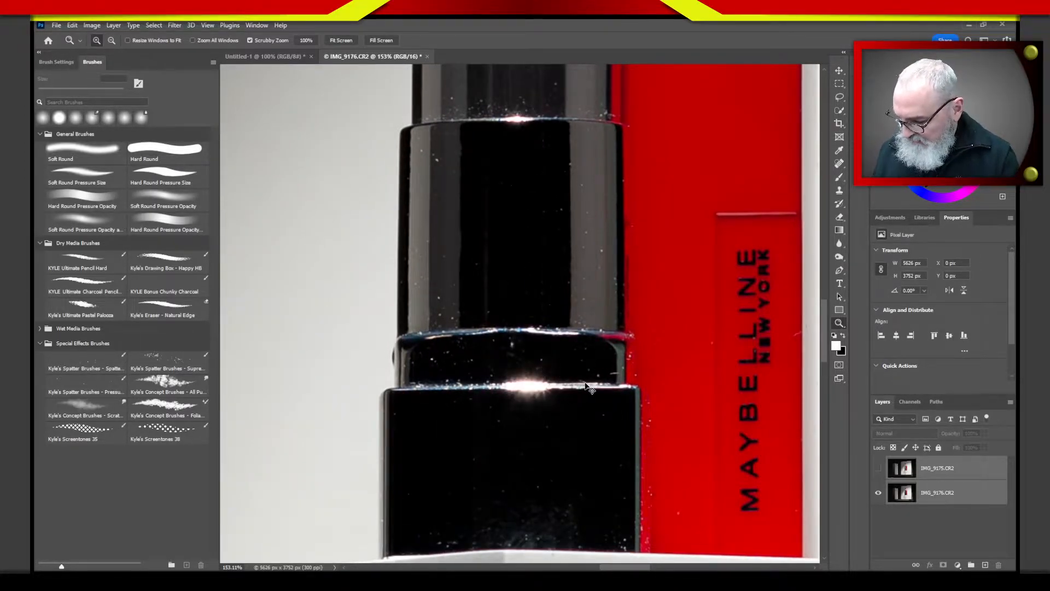
pyautogui.hotkey('ctrl', '0')
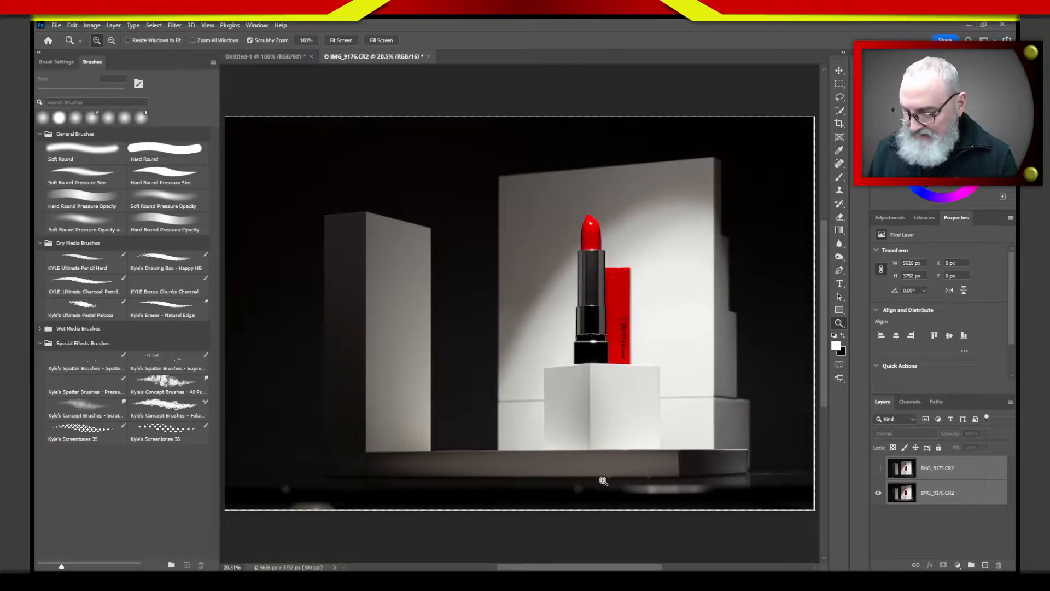
pyautogui.moveTo(641, 440)
pyautogui.mouseDown()
pyautogui.moveTo(452, 476)
pyautogui.moveTo(637, 433)
pyautogui.moveTo(495, 454)
pyautogui.mouseUp()
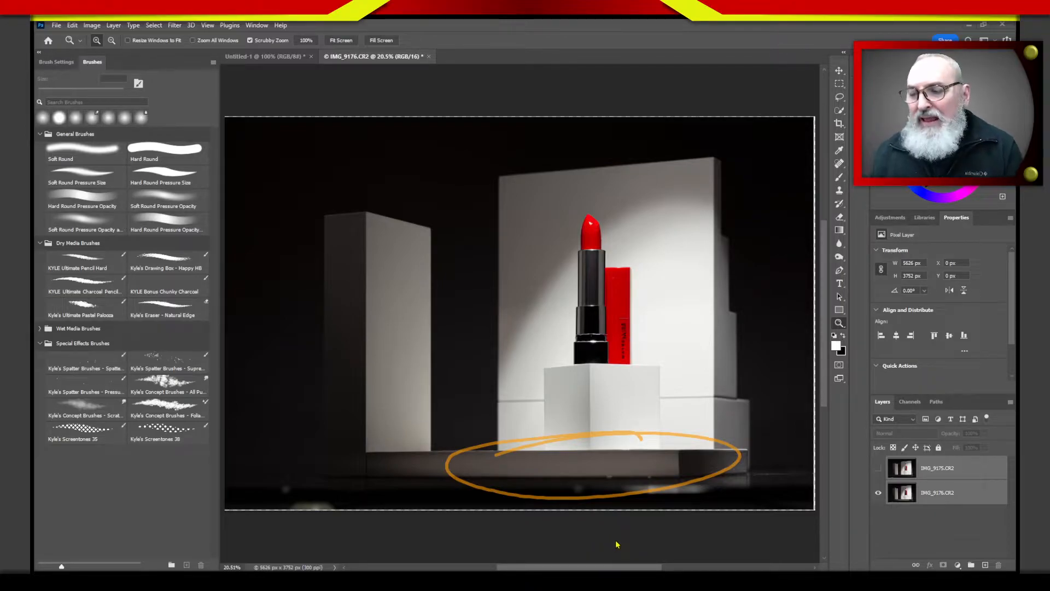
# - Clear the temporary circle around the platform's front edge and show the IMG_9175 layer again
pyautogui.press('Escape')
pyautogui.click(878, 469)
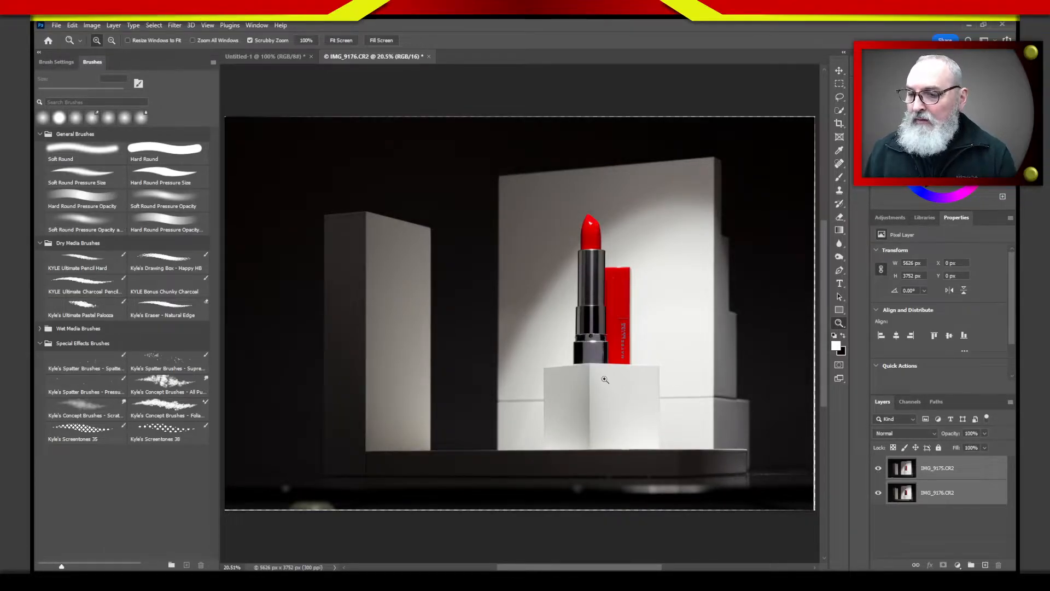
# - Rename the IMG_9175.CR2 layer as Highlight and the IMG_9176.CR2 layer as Base
pyautogui.click(940, 474)
pyautogui.doubleClick(939, 469)
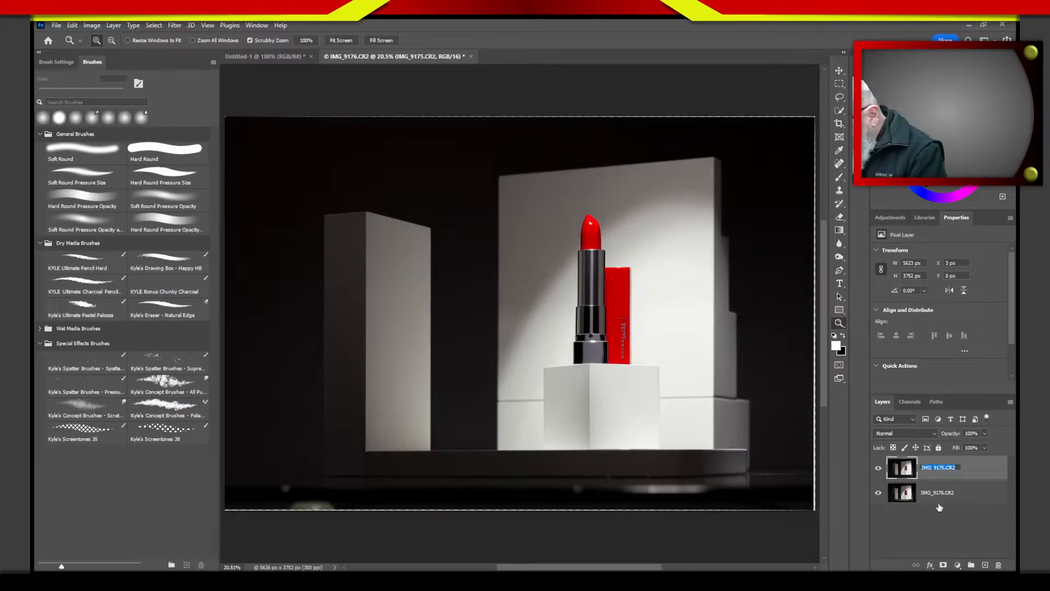
pyautogui.write('Highlight')
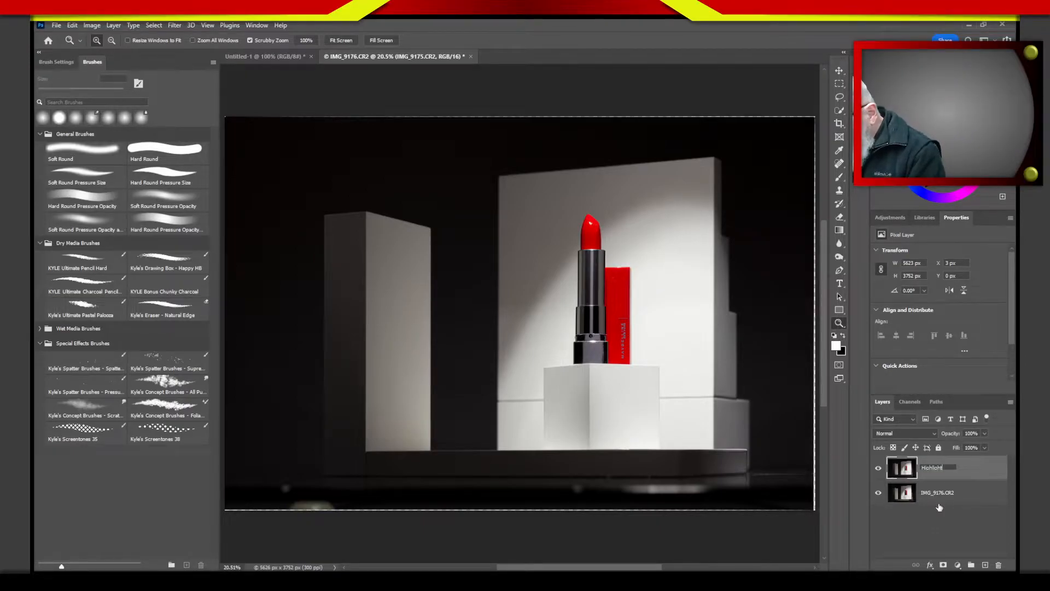
pyautogui.press('Return')
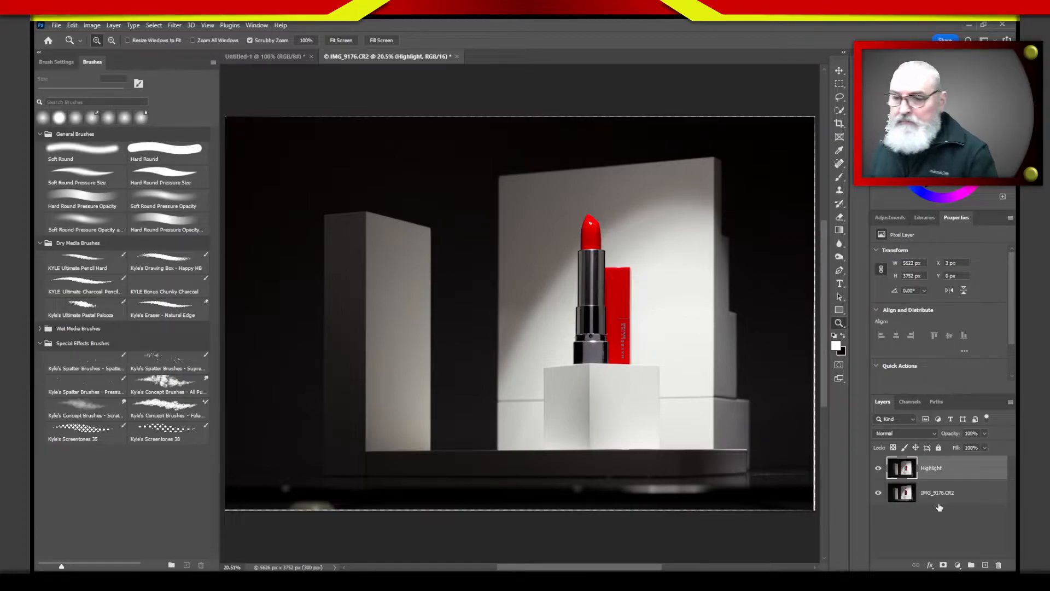
pyautogui.doubleClick(939, 492)
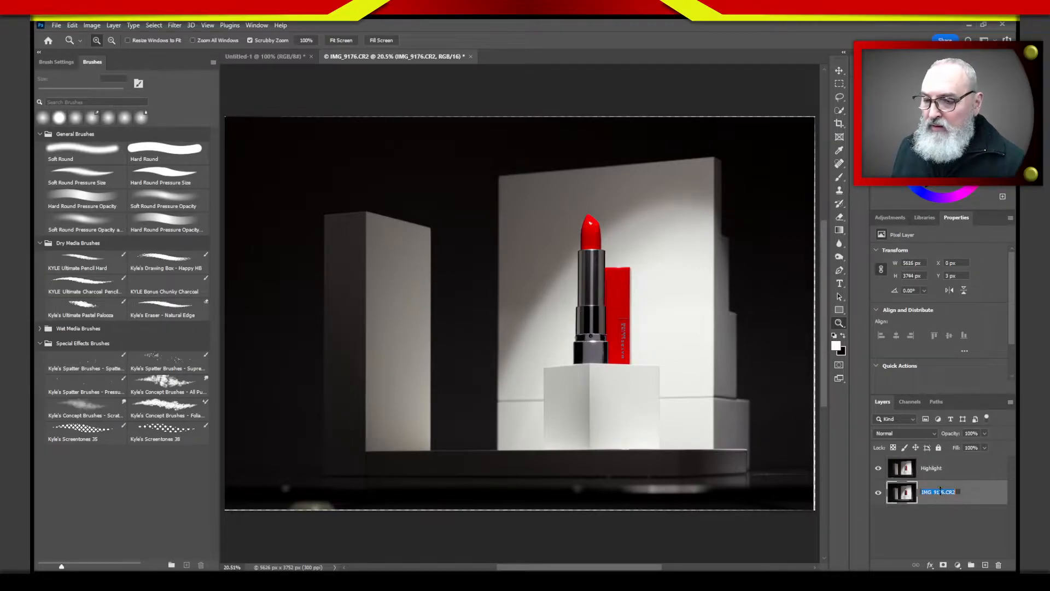
pyautogui.write('Base')
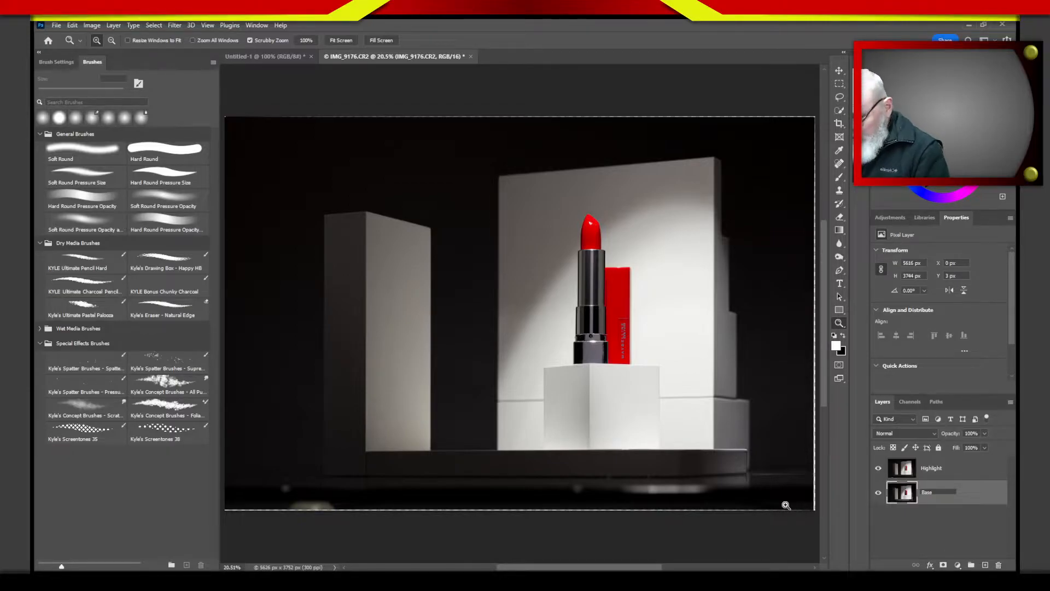
pyautogui.press('Return')
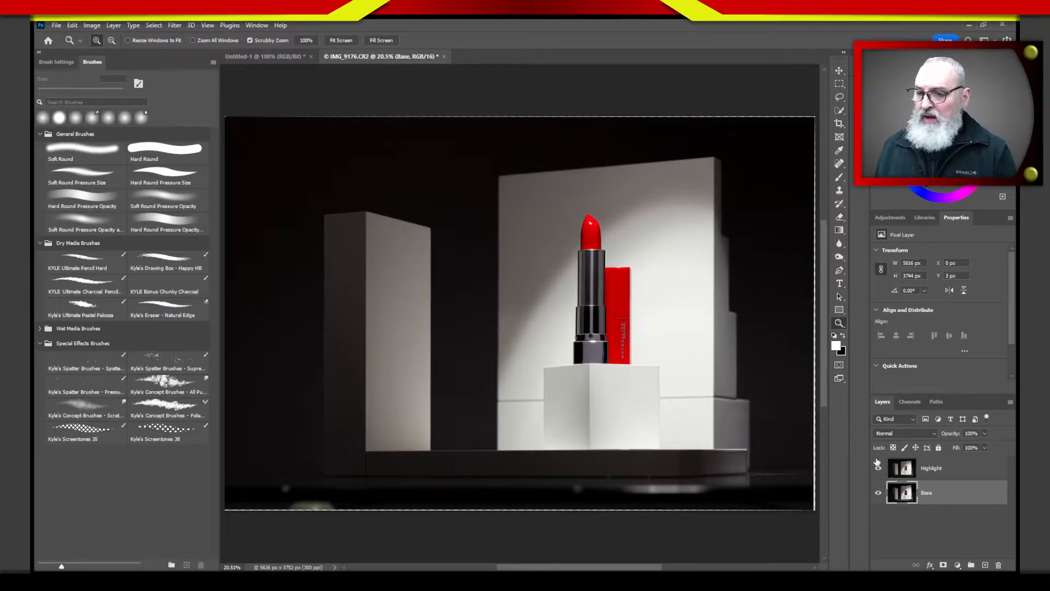
# - Add a white layer mask to the Highlight layer and undo it
pyautogui.click(906, 472)
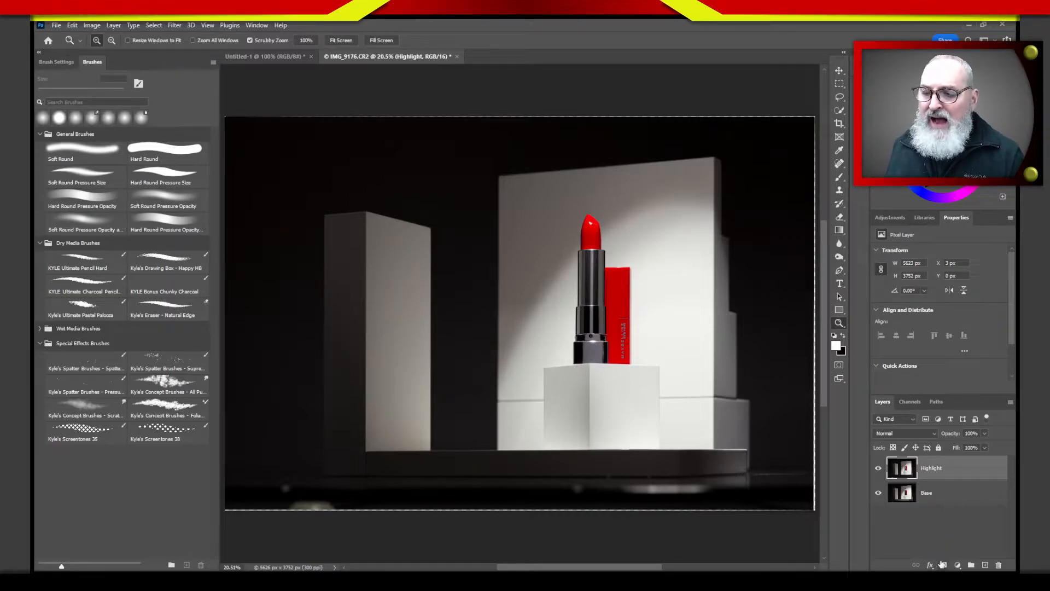
pyautogui.click(943, 566)
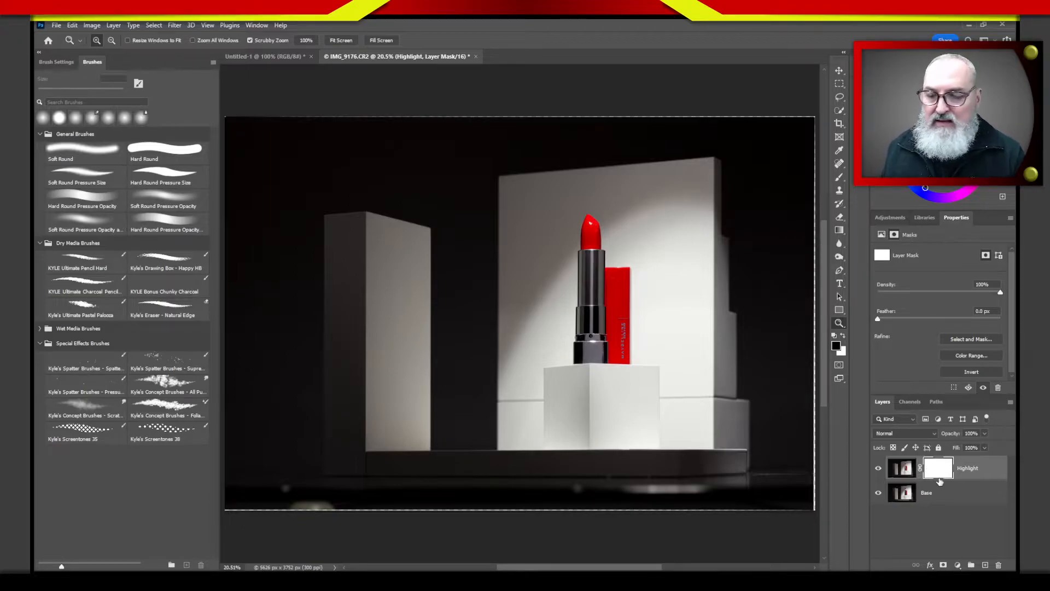
pyautogui.hotkey('ctrl', 'z')
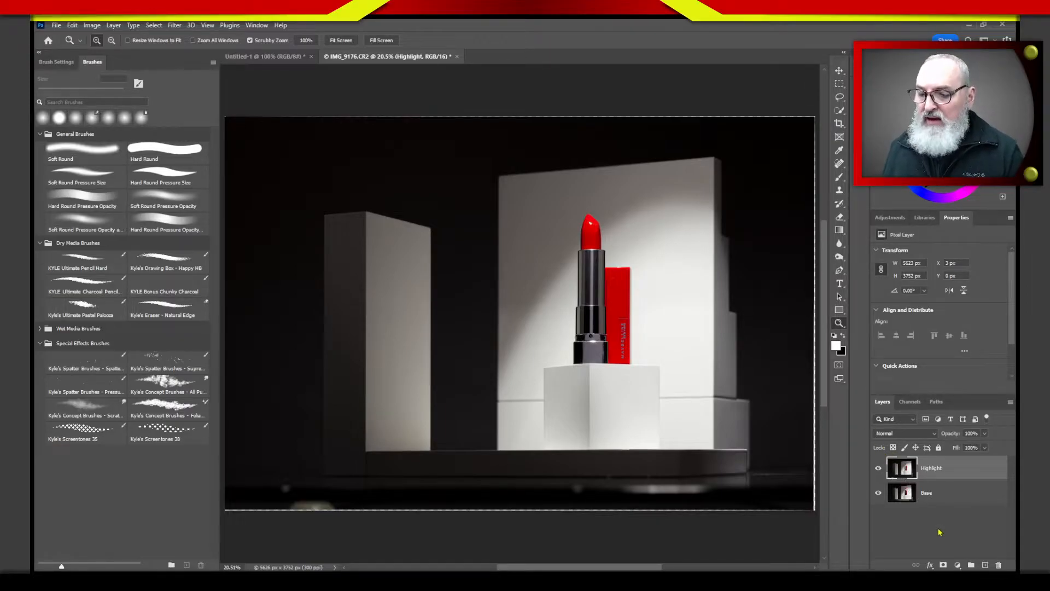
# - Add a black layer mask to the Highlight layer, examine the case and box lettering up close, and delete the mask
pyautogui.press('alt')
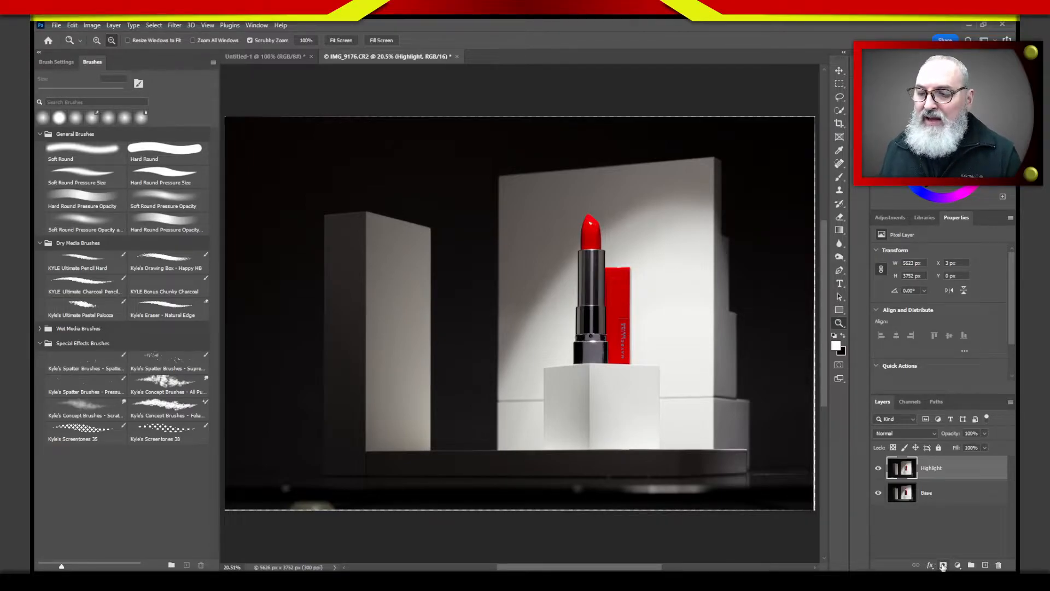
pyautogui.keyDown('alt'); pyautogui.click(943, 566); pyautogui.keyUp('alt')
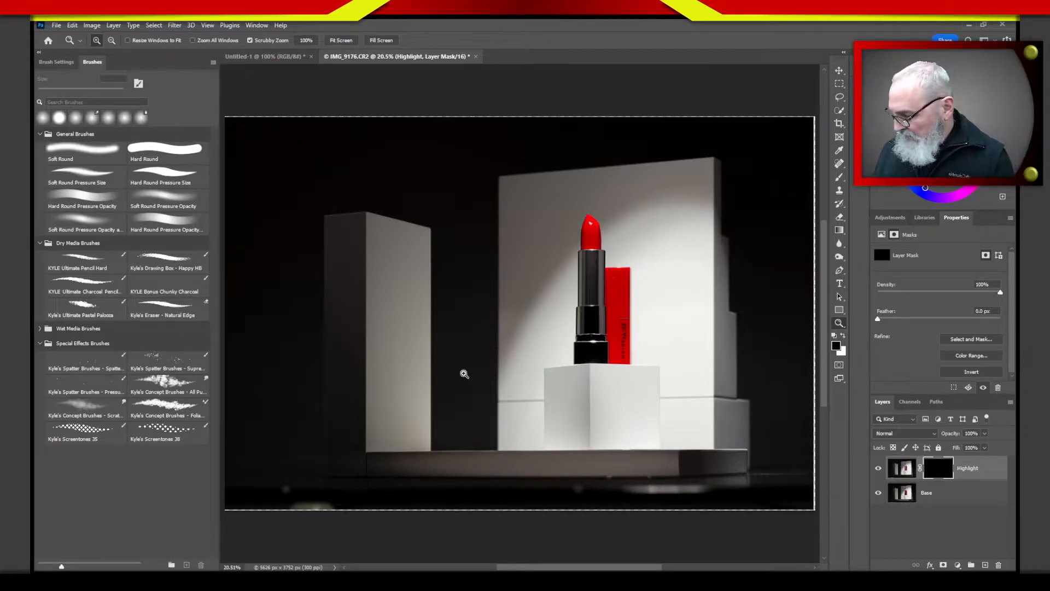
pyautogui.moveTo(615, 333); pyautogui.dragTo(604, 304)
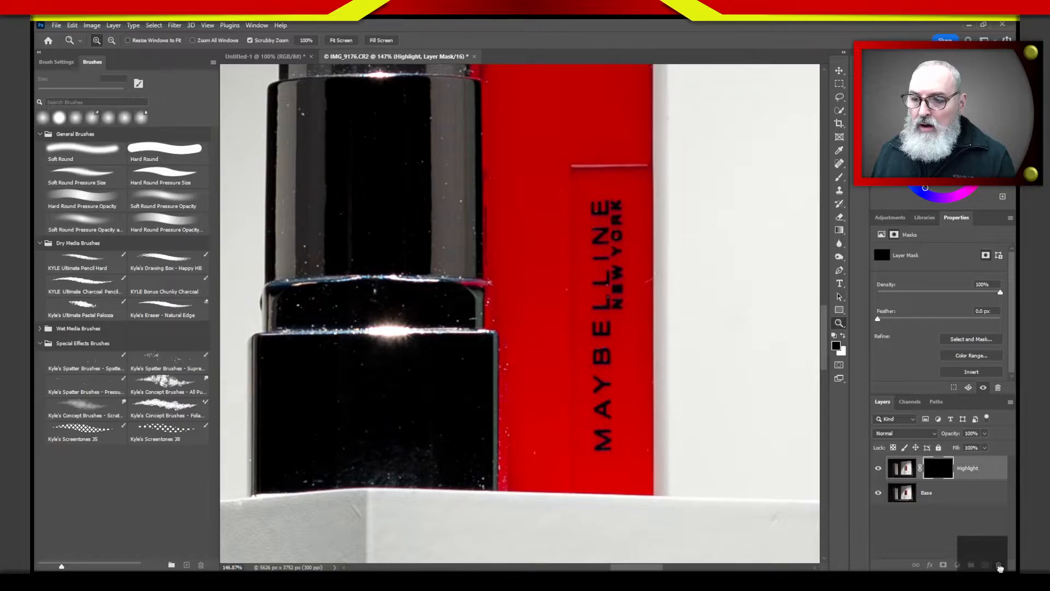
pyautogui.click(1000, 567)
pyautogui.click(563, 227)
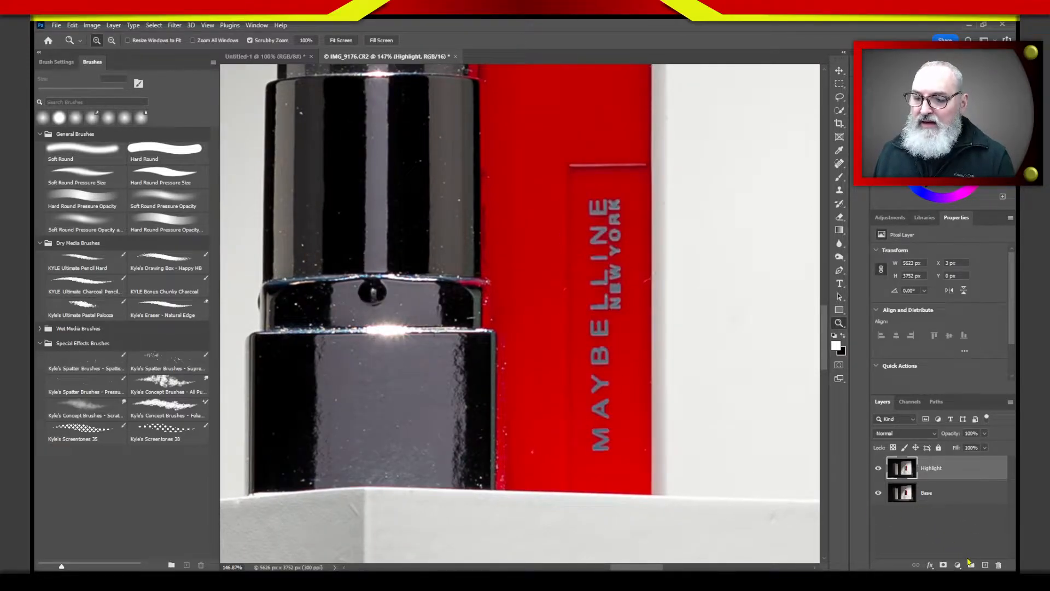
# - Add a white layer mask to the Highlight layer and invert it to black
pyautogui.click(943, 566)
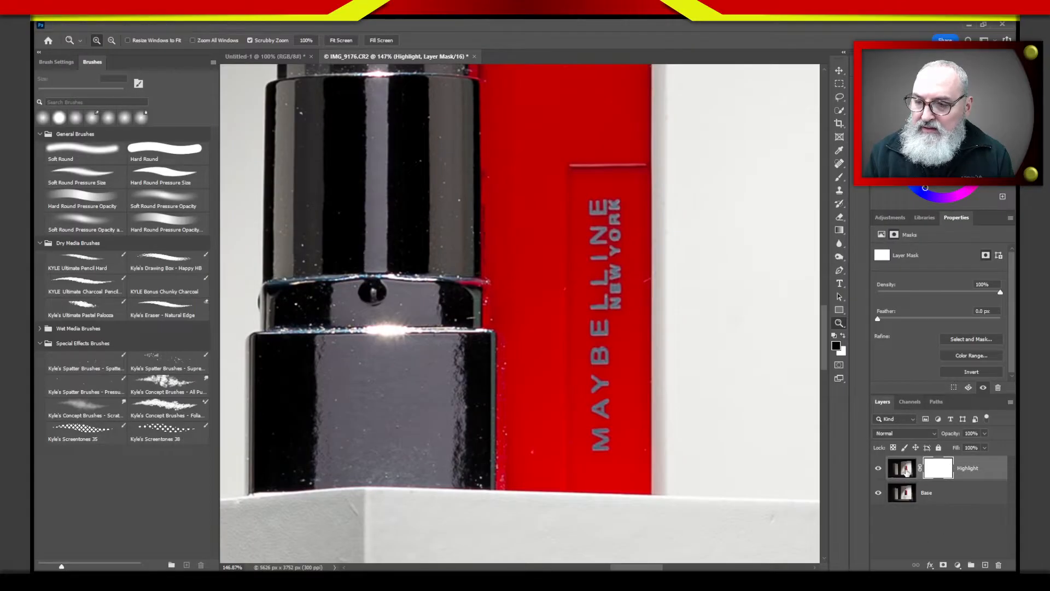
pyautogui.click(904, 469)
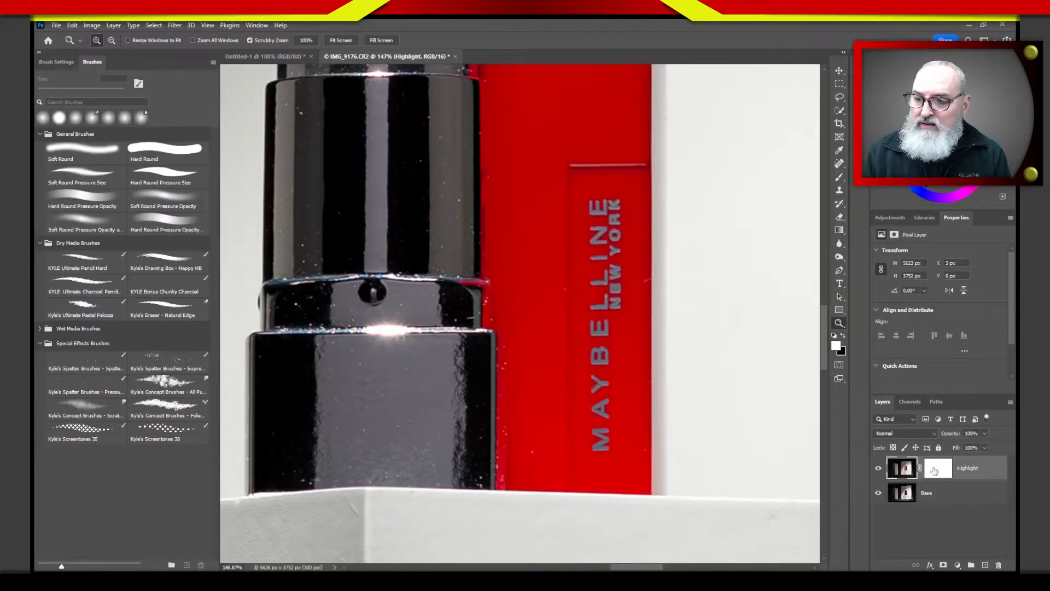
pyautogui.click(938, 469)
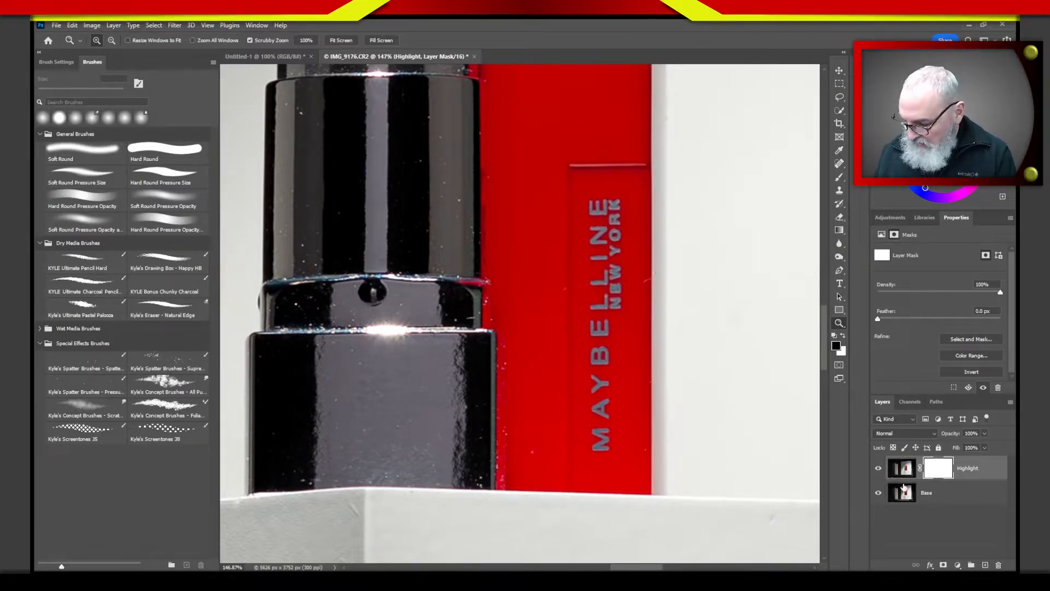
pyautogui.hotkey('ctrl', 'i')
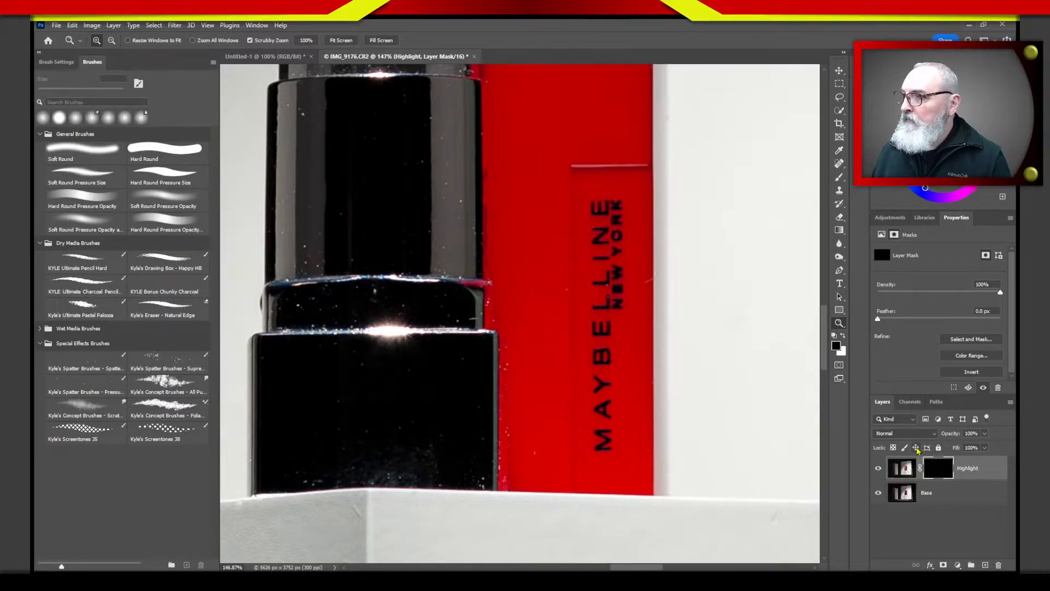
pyautogui.click(155, 25)
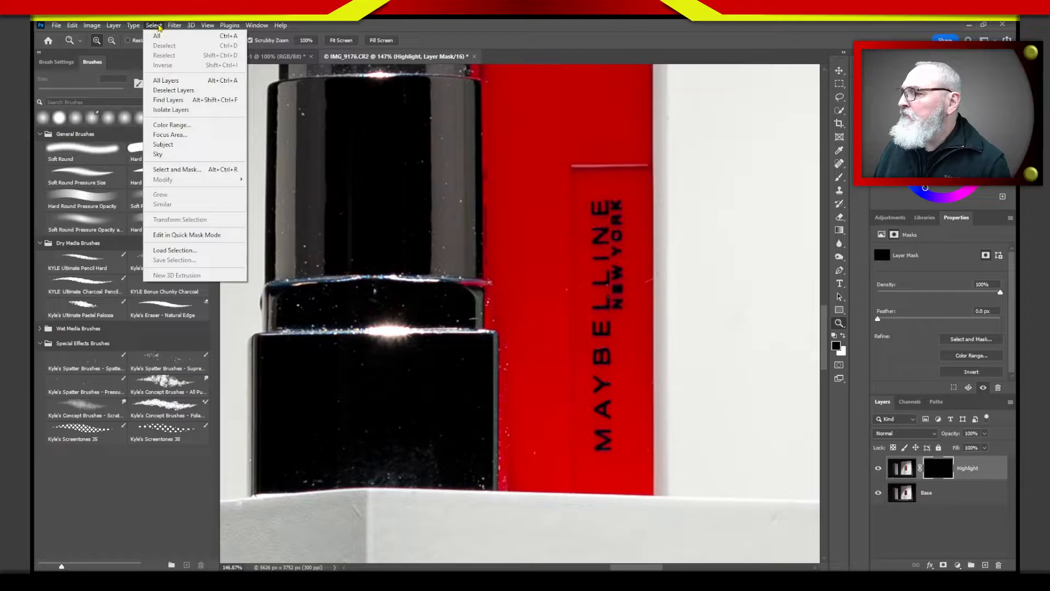
pyautogui.click(158, 27)
pyautogui.click(117, 28)
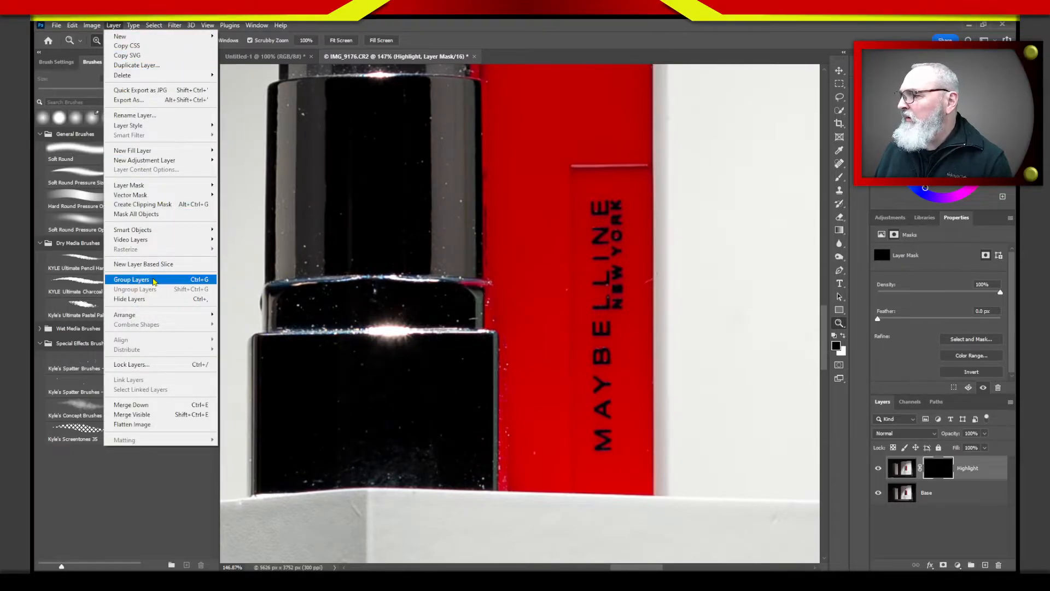
pyautogui.moveTo(77, 24)
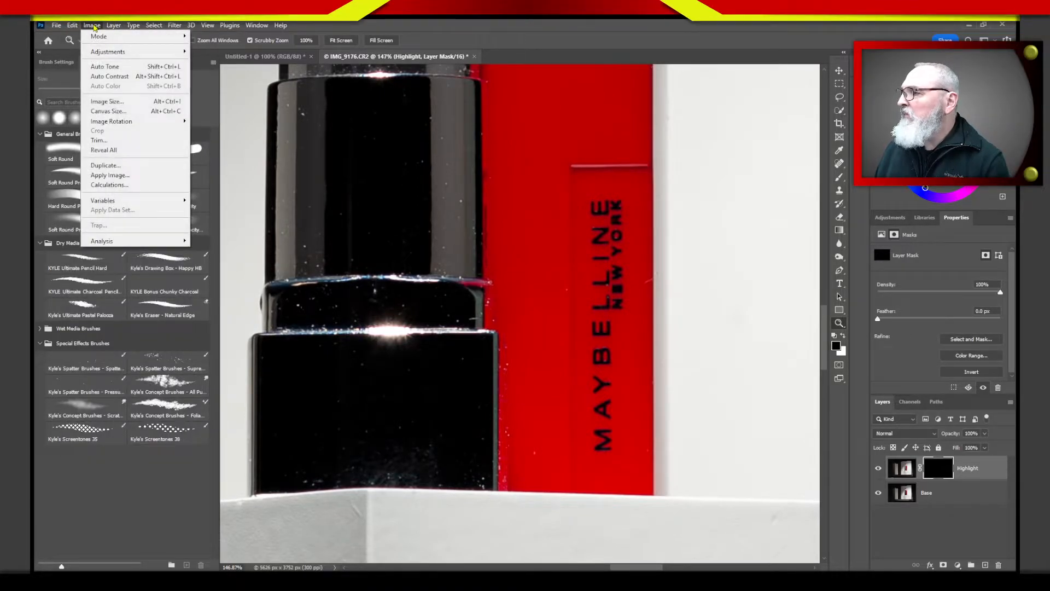
pyautogui.moveTo(133, 25)
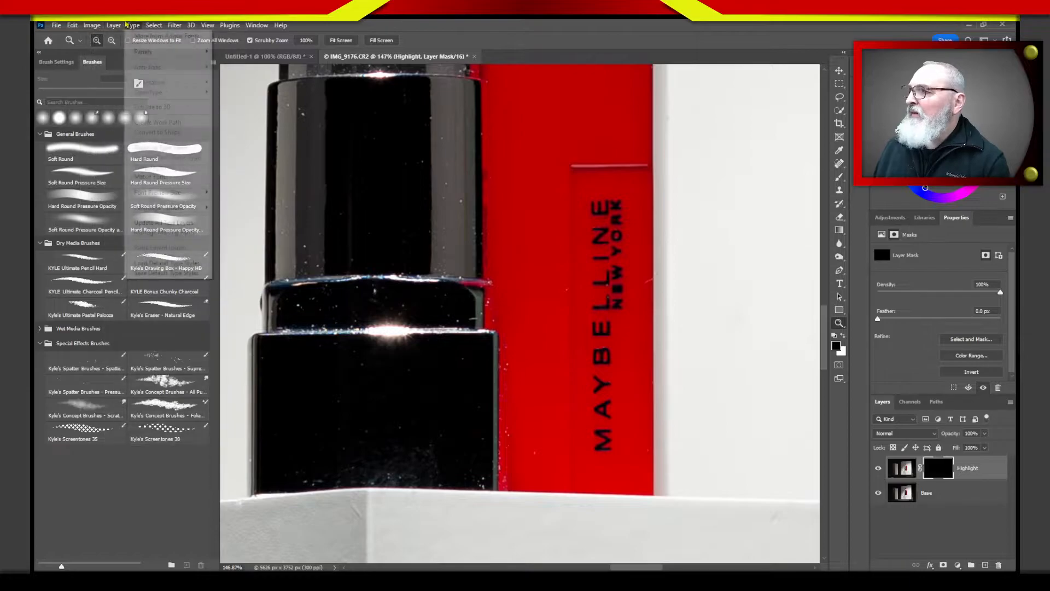
pyautogui.click(936, 476)
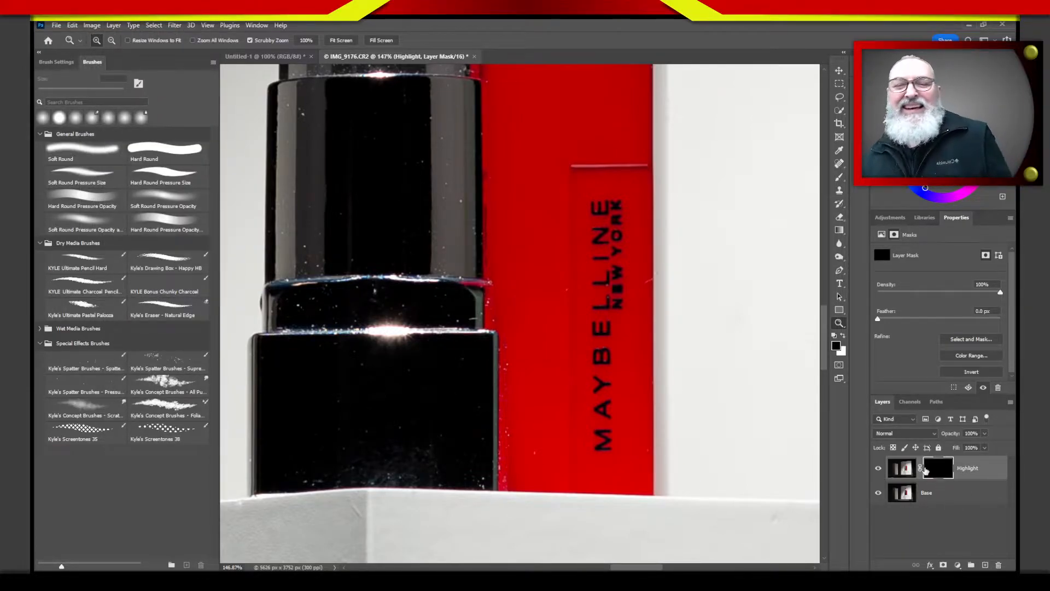
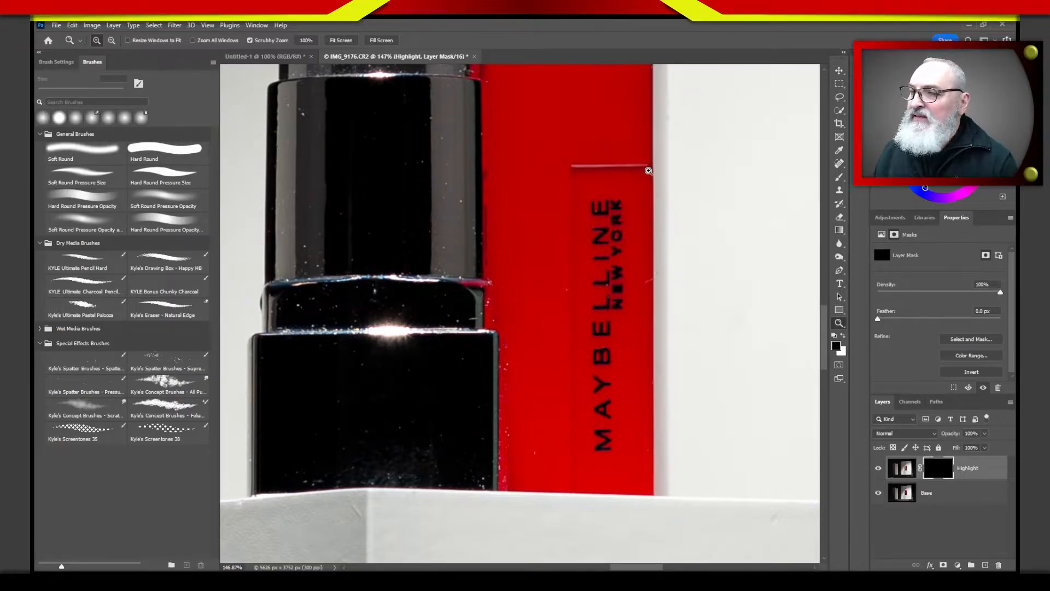
# - Switch to the Brush tool with the Soft Round tip and reduce the brush size to 60 px
pyautogui.click(838, 178)
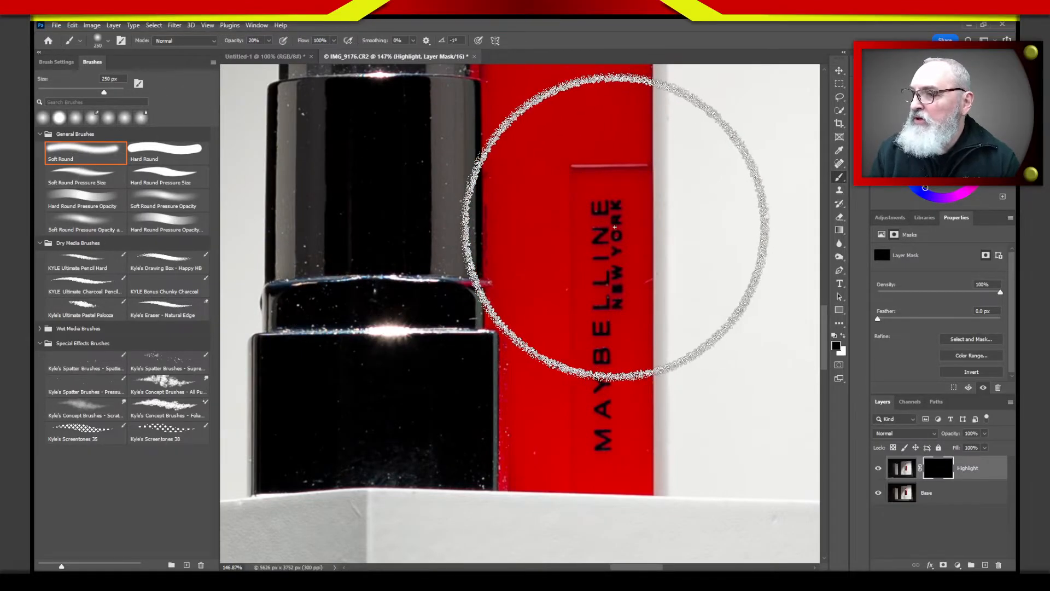
pyautogui.press('[')
pyautogui.press('[')
pyautogui.press('[')
pyautogui.press('[')
pyautogui.press('[')
pyautogui.press('[')
pyautogui.press('[')
pyautogui.press('[')
pyautogui.press('[')
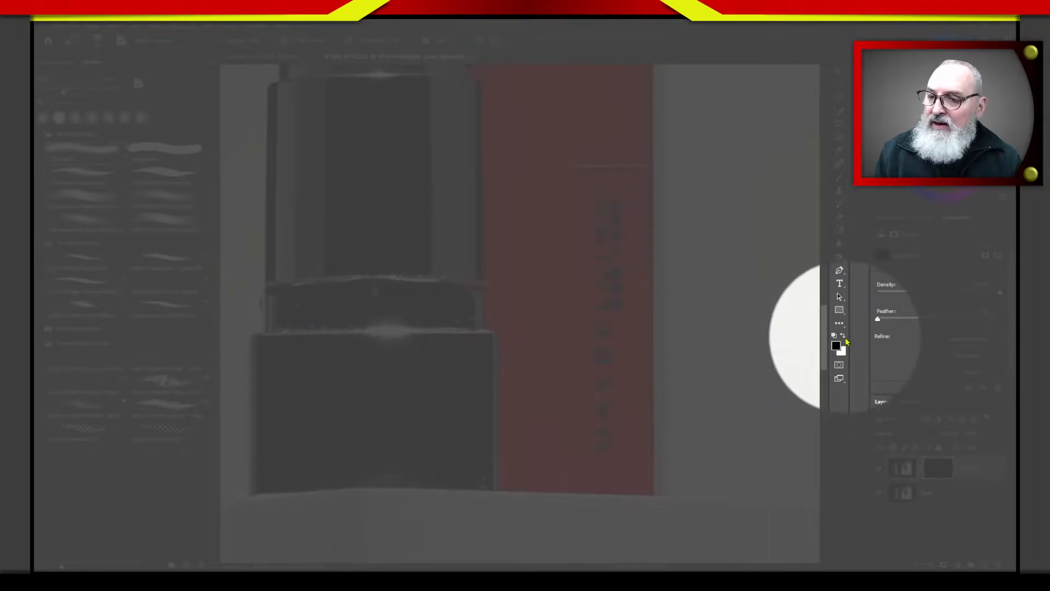
# - Swap the foreground and background colours between black and white, ending with white as the foreground
pyautogui.click(844, 336)
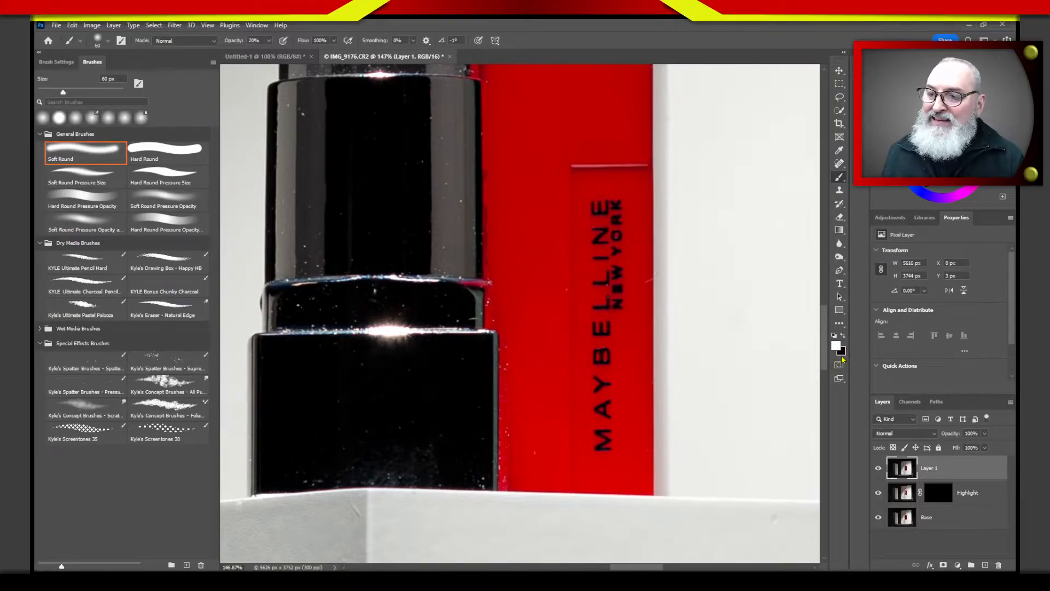
pyautogui.press('x')
pyautogui.press('x')
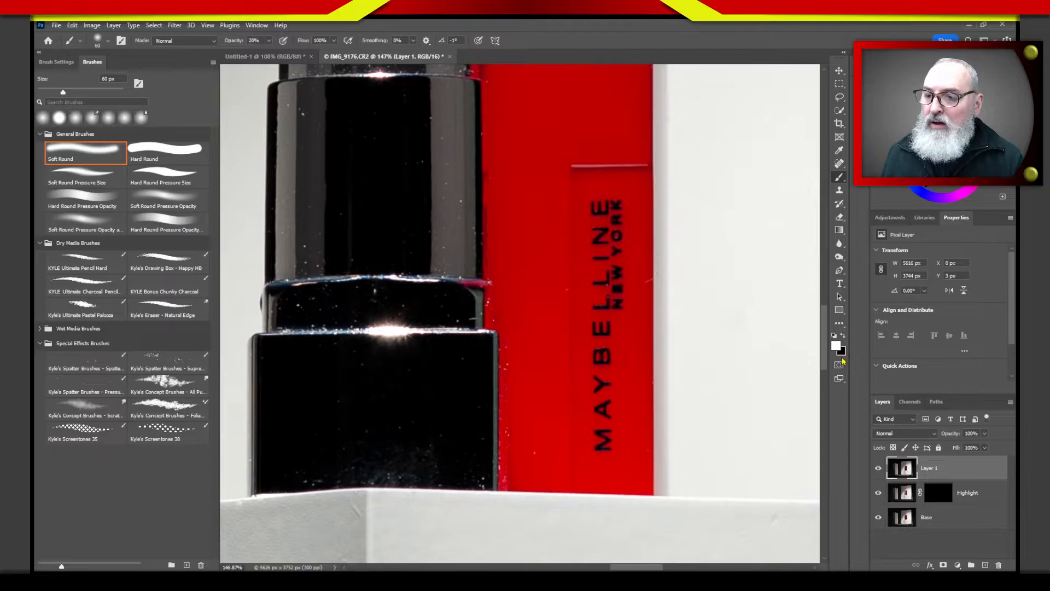
pyautogui.press('x')
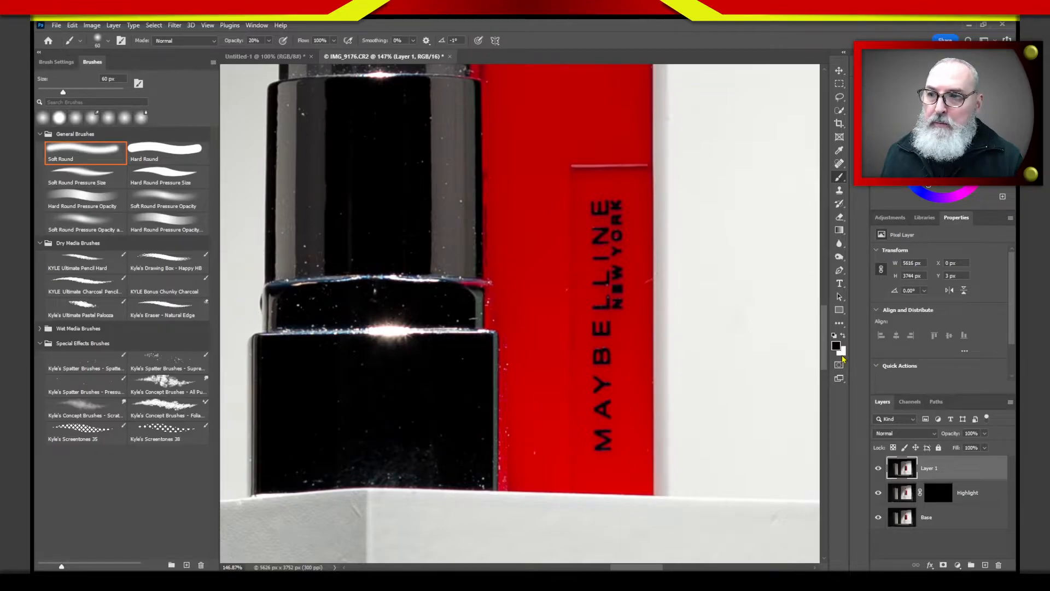
pyautogui.press('x')
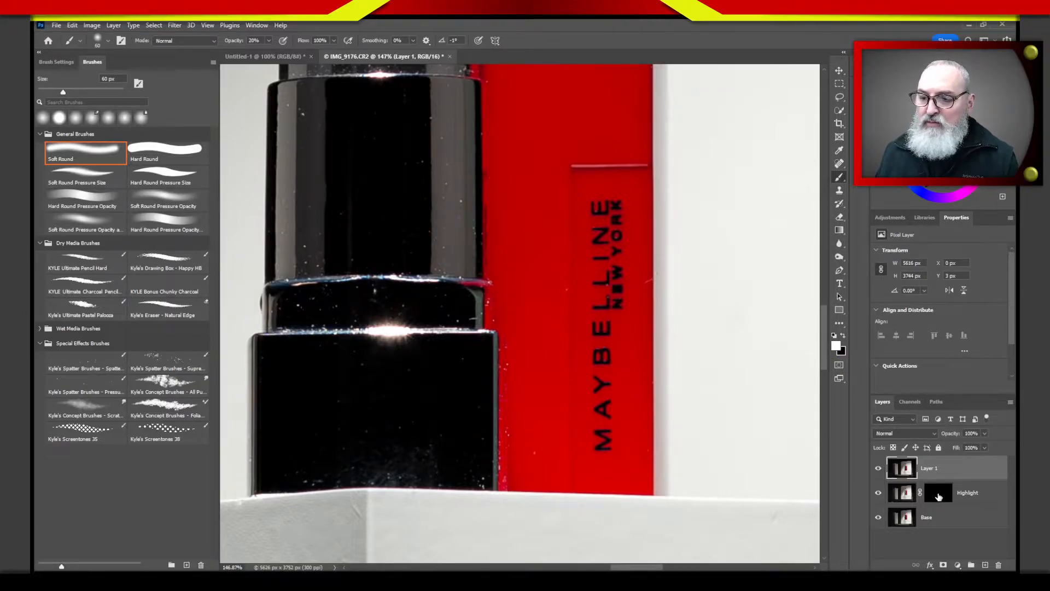
# - Delete Layer 1 above the Highlight layer
pyautogui.moveTo(996, 567)
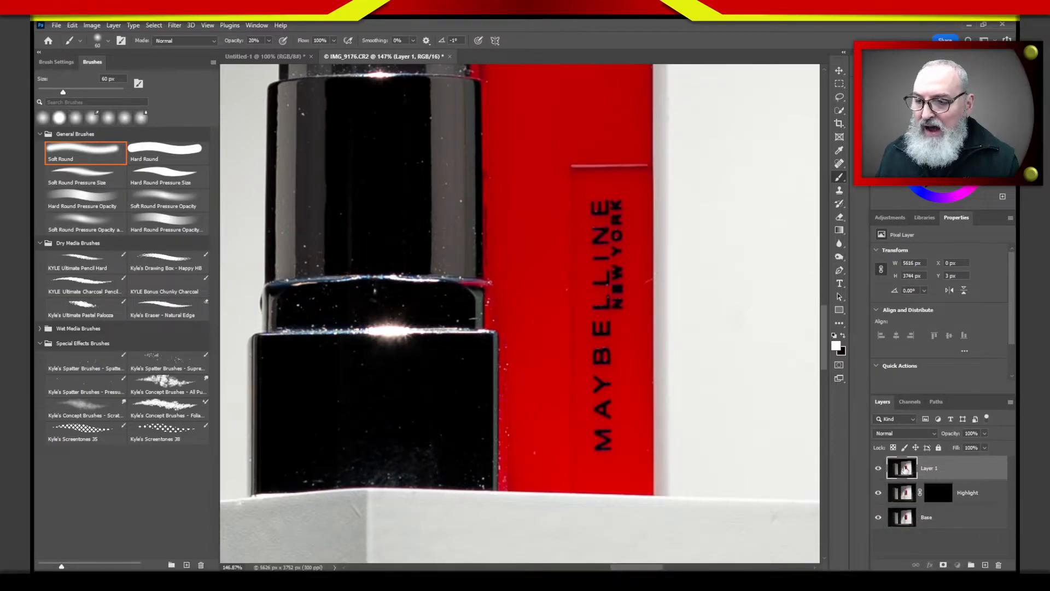
pyautogui.click(997, 564)
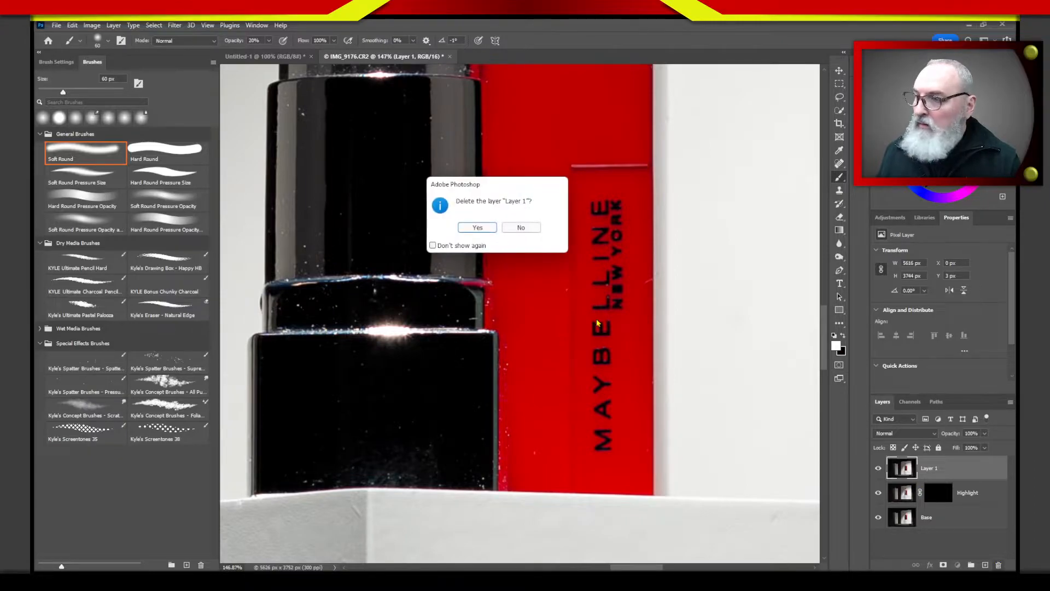
pyautogui.click(492, 232)
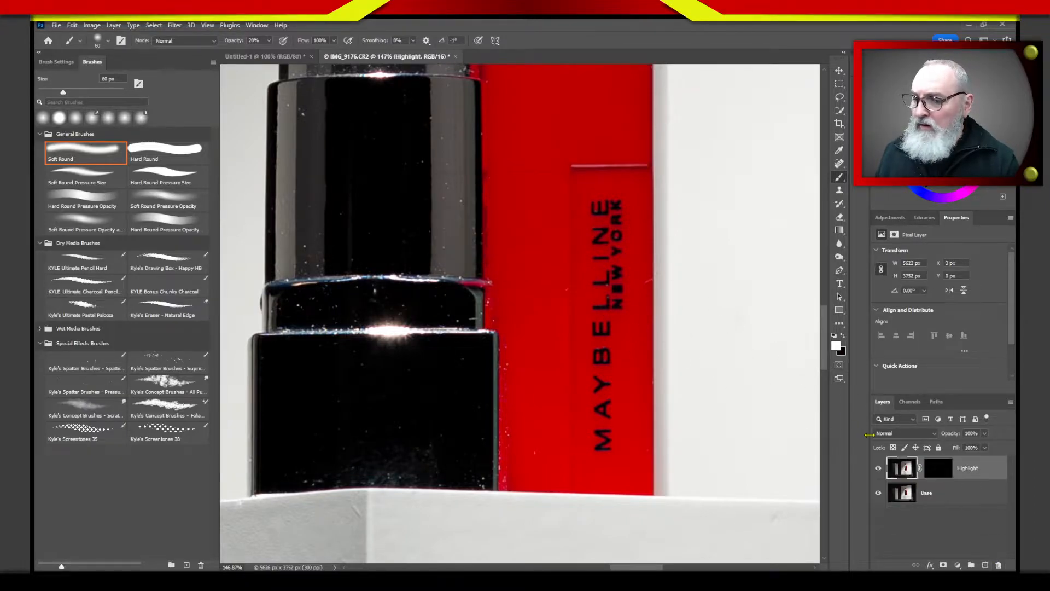
# - Make the Highlight layer's mask active and set the brush opacity to 10%
pyautogui.click(946, 478)
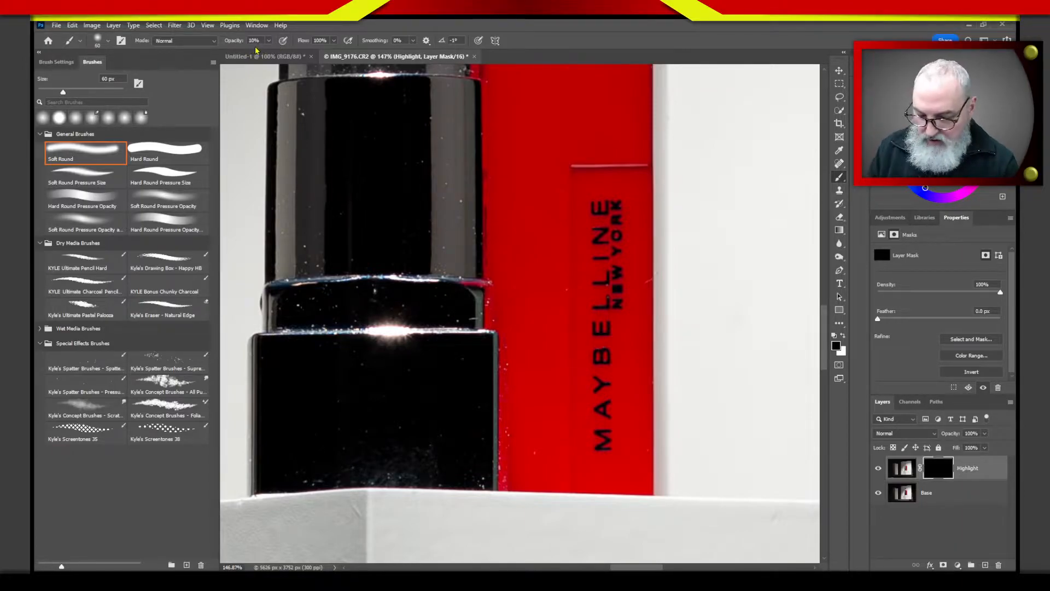
pyautogui.press('1')
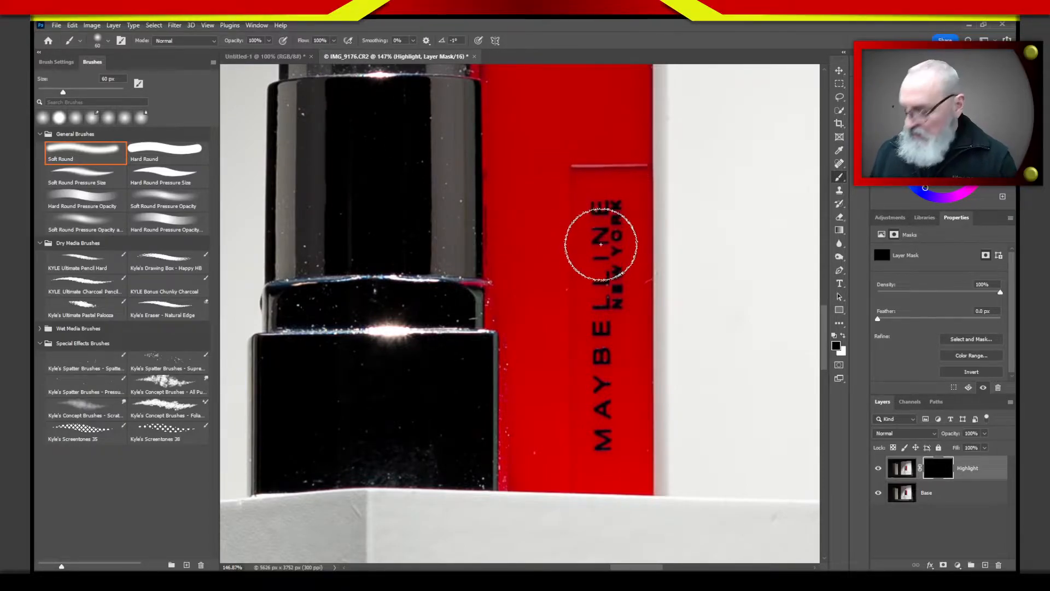
# - Reveal the MAYBELLINE NEW YORK lettering highlights by painting white on the Highlight layer's mask at 100% opacity
pyautogui.press('x')
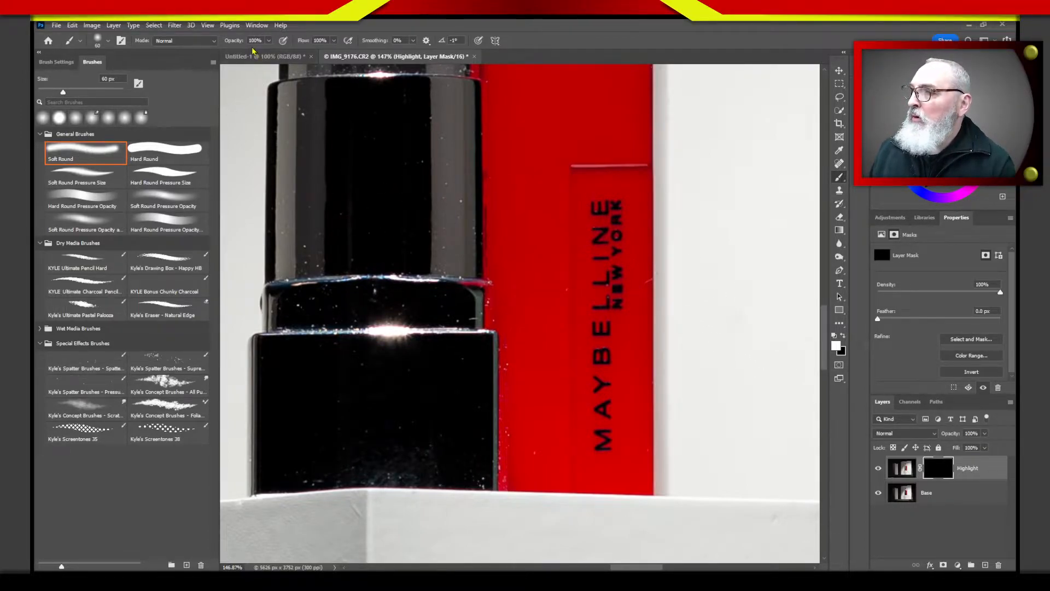
pyautogui.moveTo(629, 208)
pyautogui.mouseDown()
pyautogui.moveTo(600, 206)
pyautogui.moveTo(600, 188)
pyautogui.moveTo(597, 293)
pyautogui.mouseUp()
pyautogui.moveTo(582, 441)
pyautogui.mouseDown()
pyautogui.moveTo(595, 235)
pyautogui.moveTo(576, 368)
pyautogui.mouseUp()
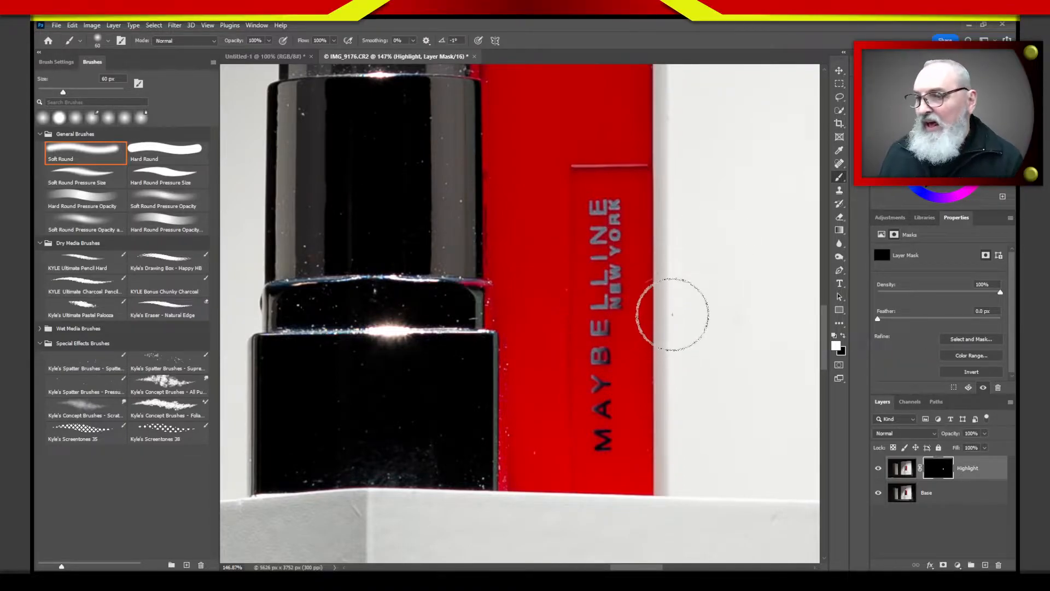
# - Refine the Highlight mask around the MAYBELLINE lettering by alternating between black and white paint
pyautogui.press('x')
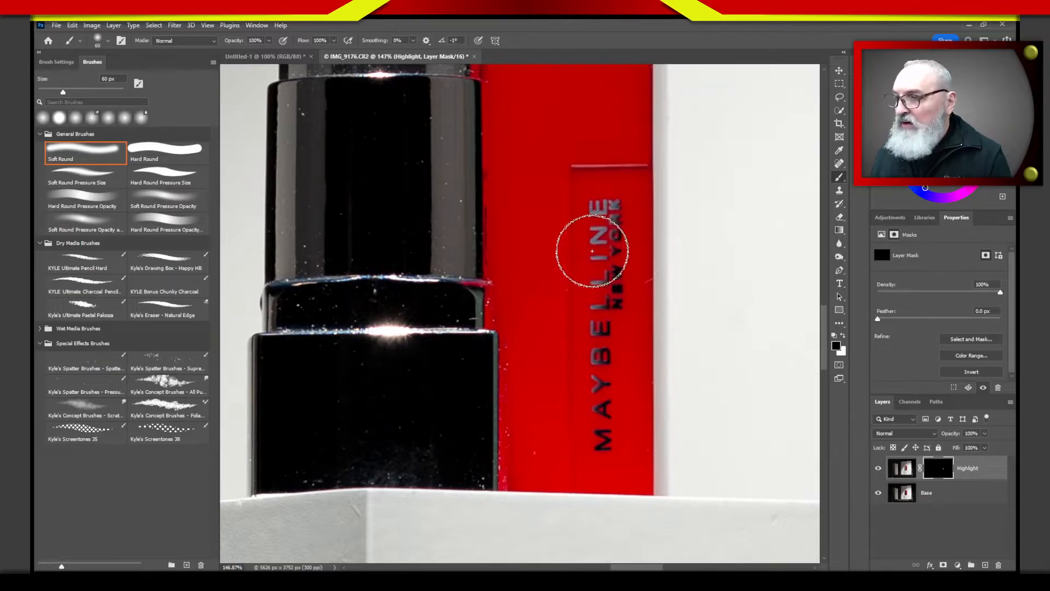
pyautogui.press('x')
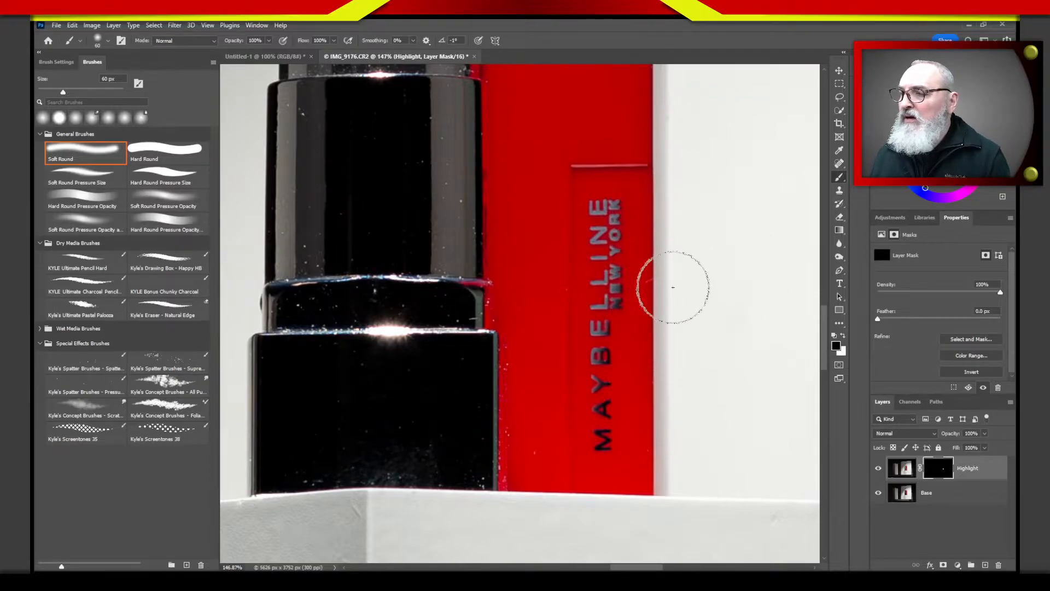
pyautogui.press('x')
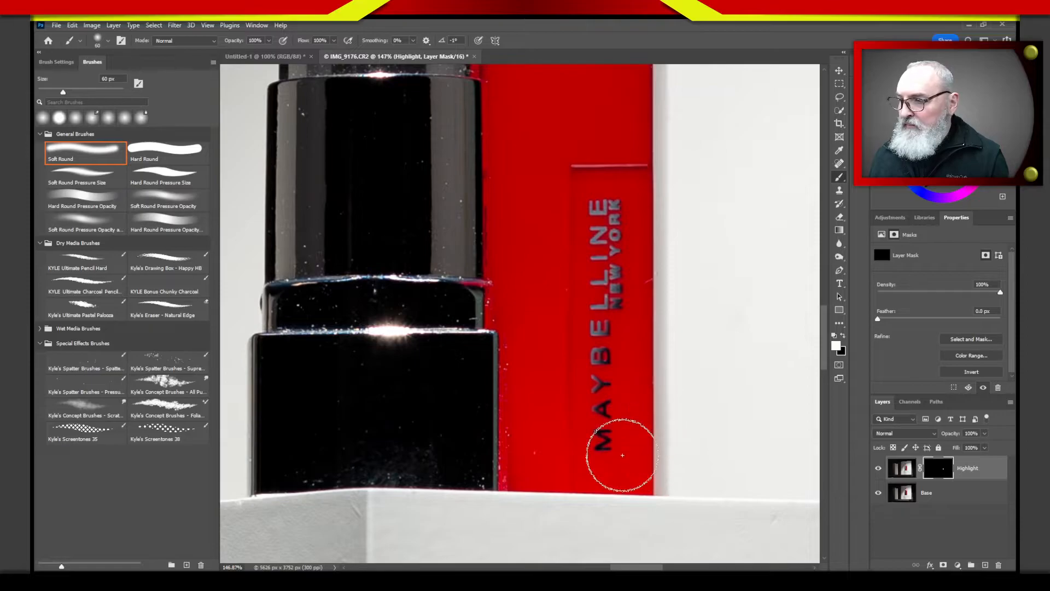
pyautogui.press('x')
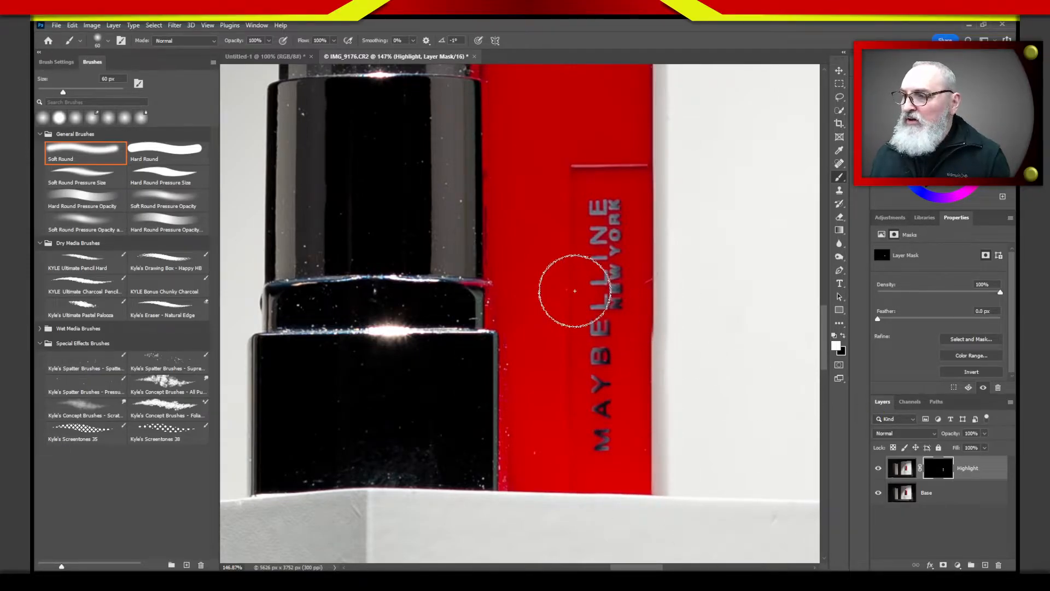
pyautogui.press('x')
pyautogui.moveTo(568, 186)
pyautogui.mouseDown()
pyautogui.moveTo(549, 345)
pyautogui.moveTo(569, 182)
pyautogui.moveTo(551, 302)
pyautogui.moveTo(578, 200)
pyautogui.moveTo(556, 233)
pyautogui.moveTo(575, 246)
pyautogui.moveTo(571, 227)
pyautogui.moveTo(559, 297)
pyautogui.mouseUp()
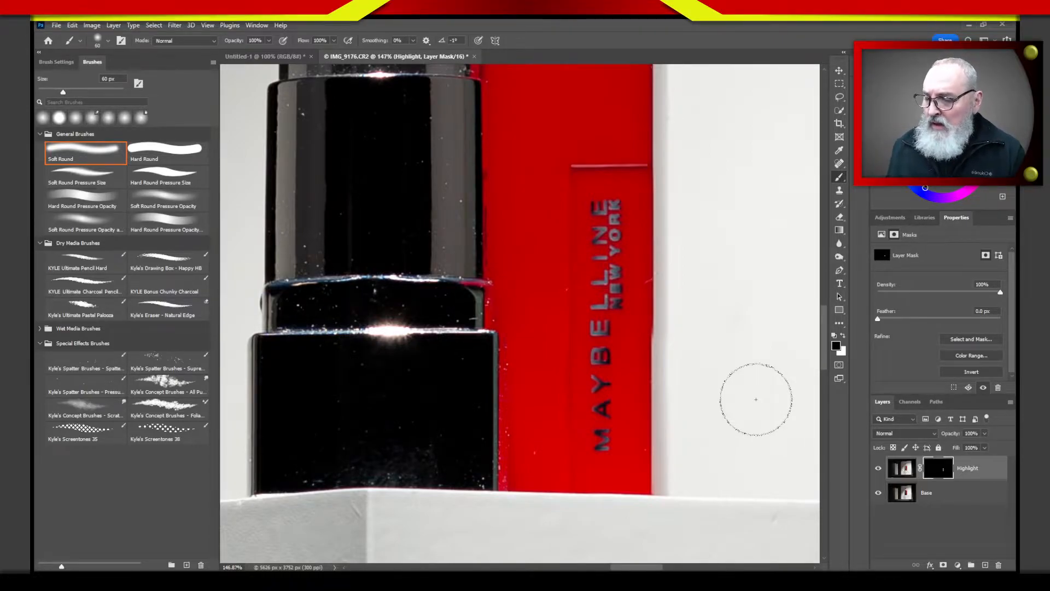
# - Paint white on the Highlight mask with an 80 px brush over the lipstick's base and along the centre of its lower tube
pyautogui.moveTo(469, 195); pyautogui.dragTo(558, 324)
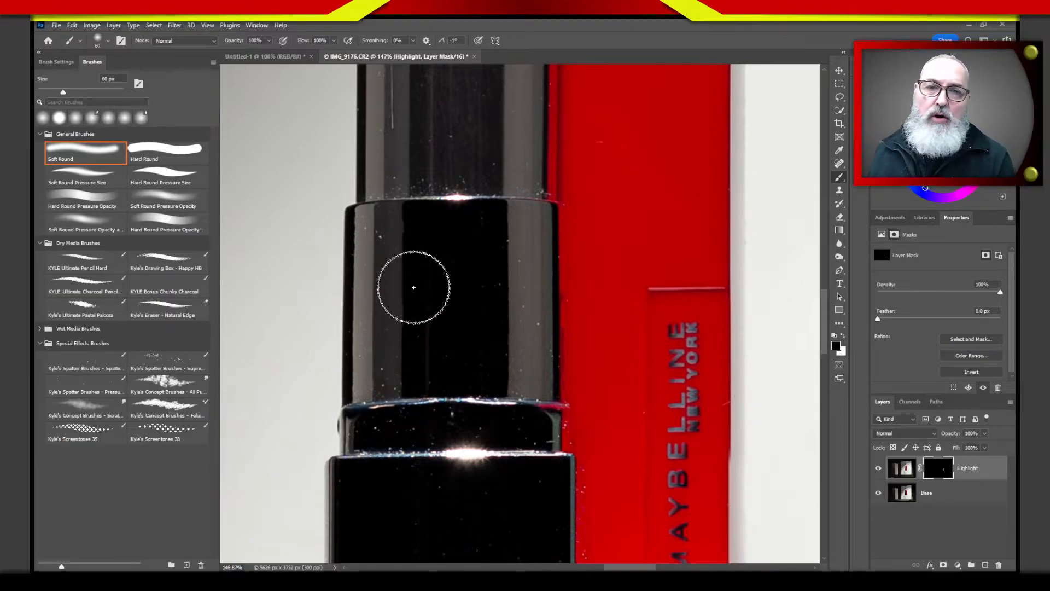
pyautogui.press('space')
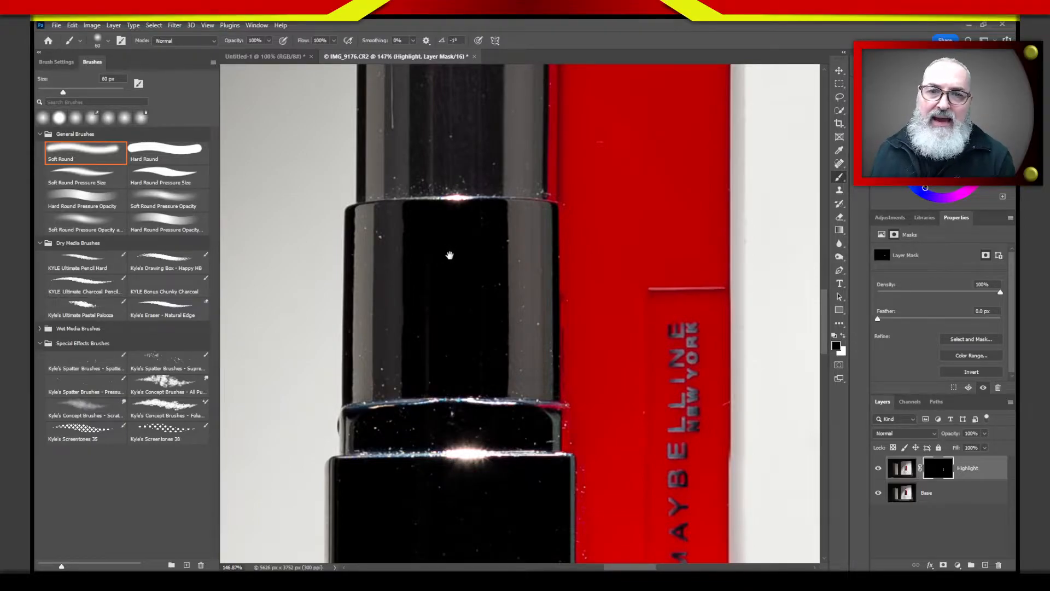
pyautogui.moveTo(450, 255)
pyautogui.mouseDown()
pyautogui.moveTo(487, 256)
pyautogui.moveTo(530, 280)
pyautogui.moveTo(428, 318)
pyautogui.moveTo(537, 364)
pyautogui.moveTo(579, 278)
pyautogui.moveTo(485, 236)
pyautogui.moveTo(403, 224)
pyautogui.moveTo(535, 257)
pyautogui.moveTo(481, 274)
pyautogui.moveTo(434, 253)
pyautogui.moveTo(471, 305)
pyautogui.moveTo(493, 162)
pyautogui.mouseUp()
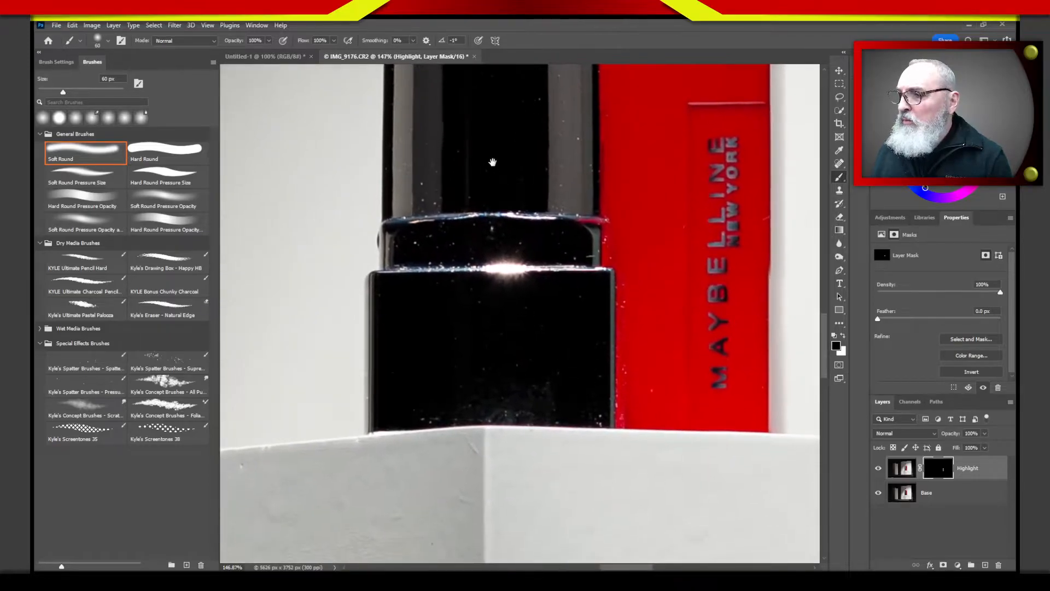
pyautogui.moveTo(524, 312); pyautogui.dragTo(623, 352)
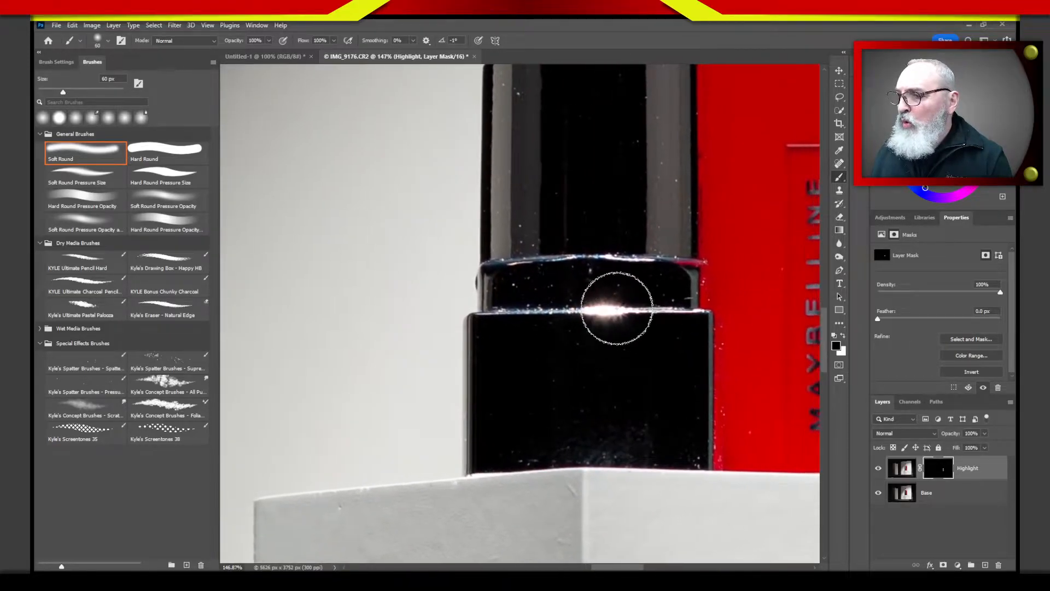
pyautogui.moveTo(617, 308)
pyautogui.mouseDown()
pyautogui.moveTo(544, 295)
pyautogui.moveTo(492, 262)
pyautogui.mouseUp()
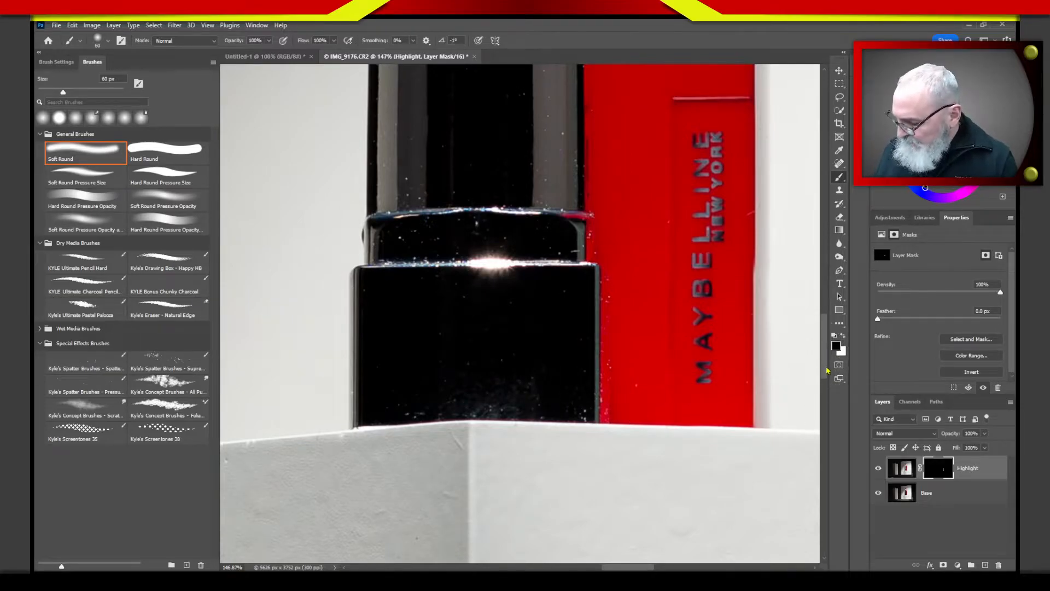
pyautogui.press('x')
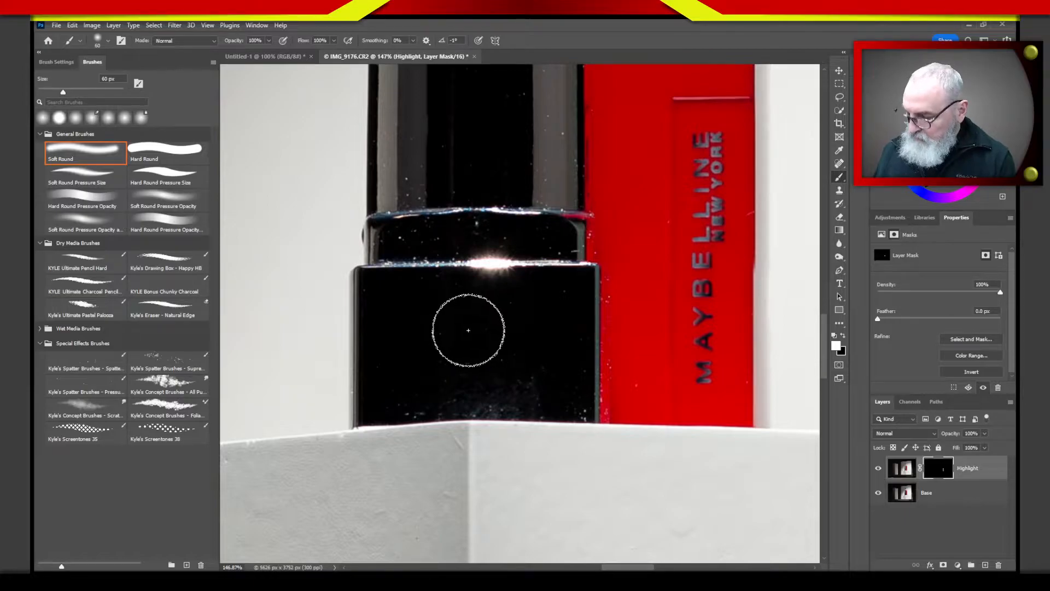
pyautogui.press(']')
pyautogui.press(']')
pyautogui.moveTo(462, 342)
pyautogui.mouseDown()
pyautogui.moveTo(425, 357)
pyautogui.moveTo(500, 370)
pyautogui.moveTo(421, 388)
pyautogui.moveTo(553, 388)
pyautogui.moveTo(426, 396)
pyautogui.moveTo(459, 394)
pyautogui.moveTo(534, 358)
pyautogui.moveTo(510, 334)
pyautogui.moveTo(437, 322)
pyautogui.moveTo(413, 301)
pyautogui.moveTo(465, 285)
pyautogui.moveTo(429, 269)
pyautogui.moveTo(427, 323)
pyautogui.moveTo(504, 280)
pyautogui.moveTo(534, 313)
pyautogui.moveTo(534, 388)
pyautogui.moveTo(534, 260)
pyautogui.moveTo(537, 395)
pyautogui.moveTo(516, 258)
pyautogui.moveTo(461, 223)
pyautogui.moveTo(452, 247)
pyautogui.moveTo(496, 219)
pyautogui.moveTo(483, 110)
pyautogui.mouseUp()
pyautogui.scroll(5, 480, 164)
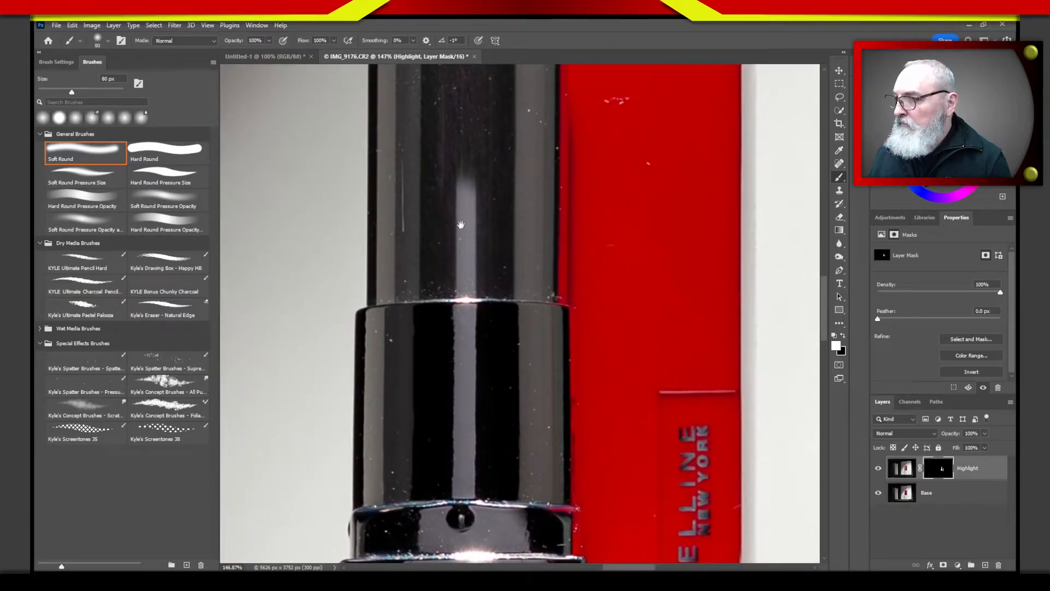
# - Extend the white mask stroke up the centre of the tube to where the red lipstick begins
pyautogui.scroll(3, 449, 273)
pyautogui.moveTo(445, 264)
pyautogui.mouseDown()
pyautogui.moveTo(459, 236)
pyautogui.moveTo(453, 117)
pyautogui.moveTo(434, 122)
pyautogui.moveTo(460, 130)
pyautogui.mouseUp()
pyautogui.moveTo(473, 204); pyautogui.dragTo(465, 299)
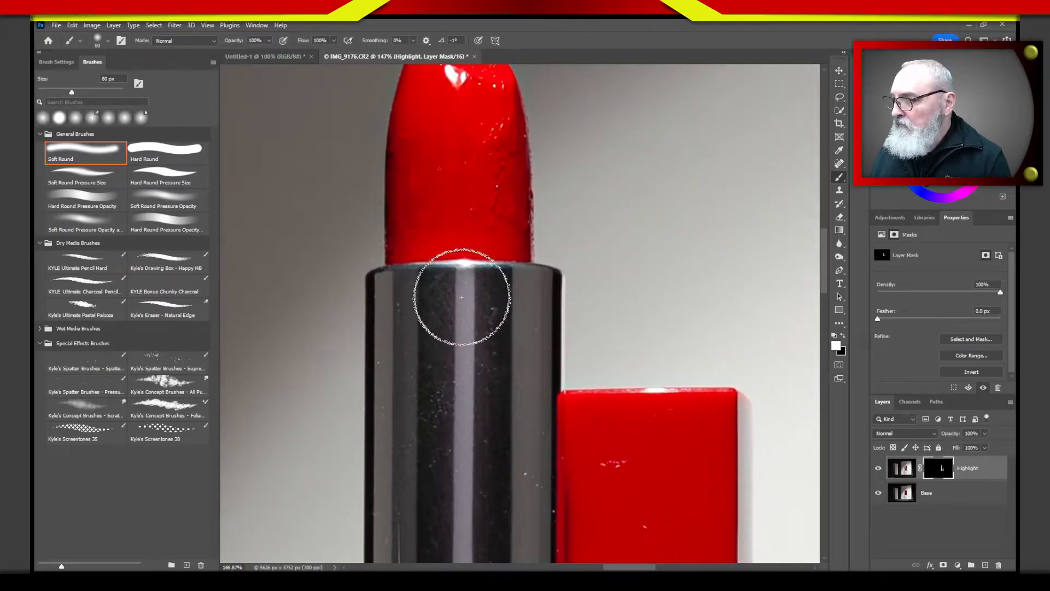
pyautogui.moveTo(464, 481)
pyautogui.mouseDown()
pyautogui.moveTo(473, 375)
pyautogui.moveTo(458, 145)
pyautogui.mouseUp()
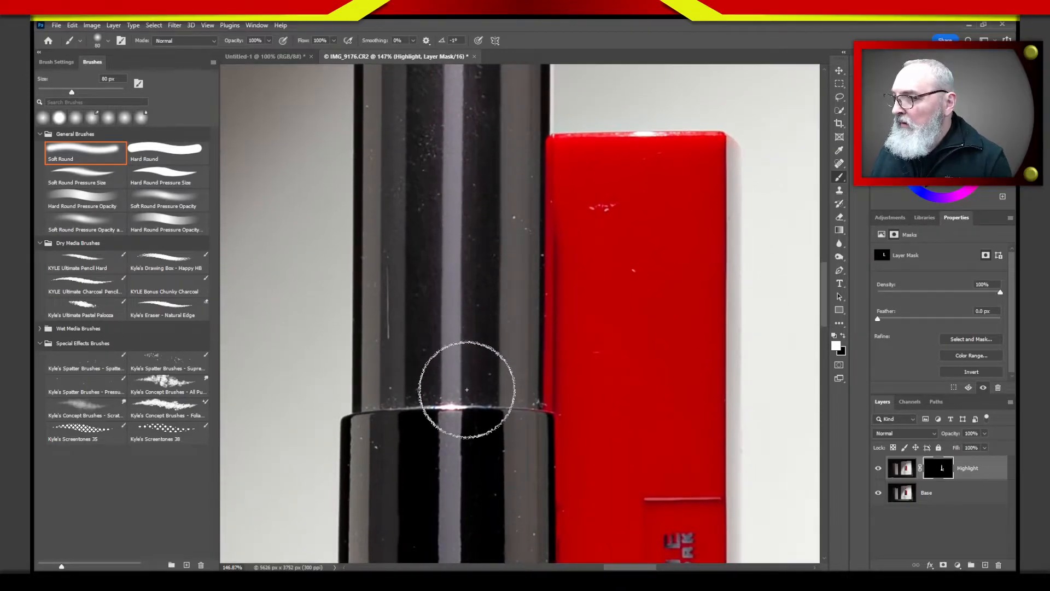
pyautogui.moveTo(451, 480); pyautogui.dragTo(457, 219)
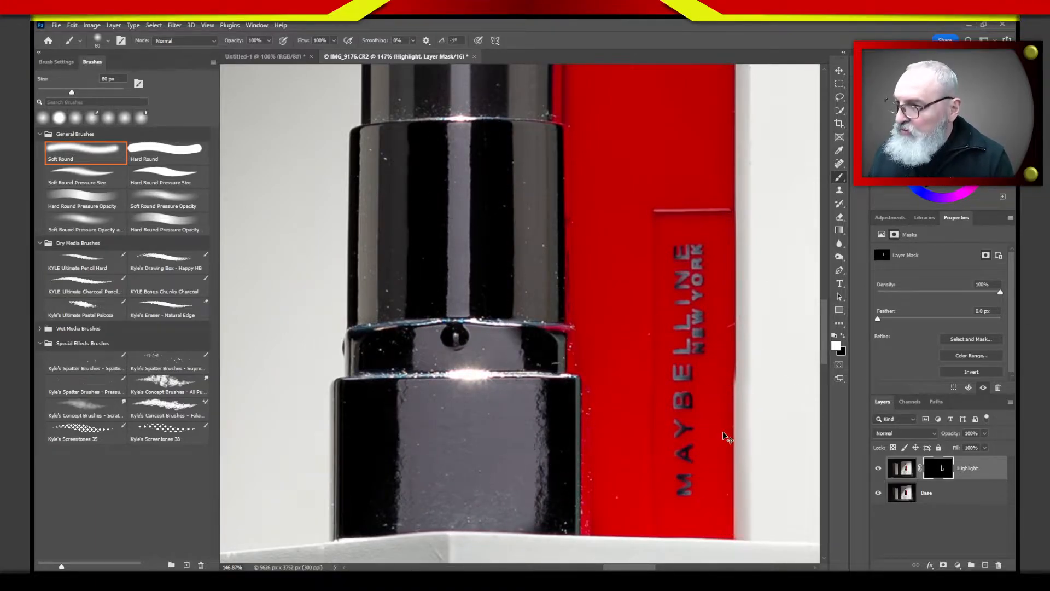
# - Compare the whole image with the Highlight layer hidden and shown, and view its layer mask on its own
pyautogui.hotkey('ctrl', '0')
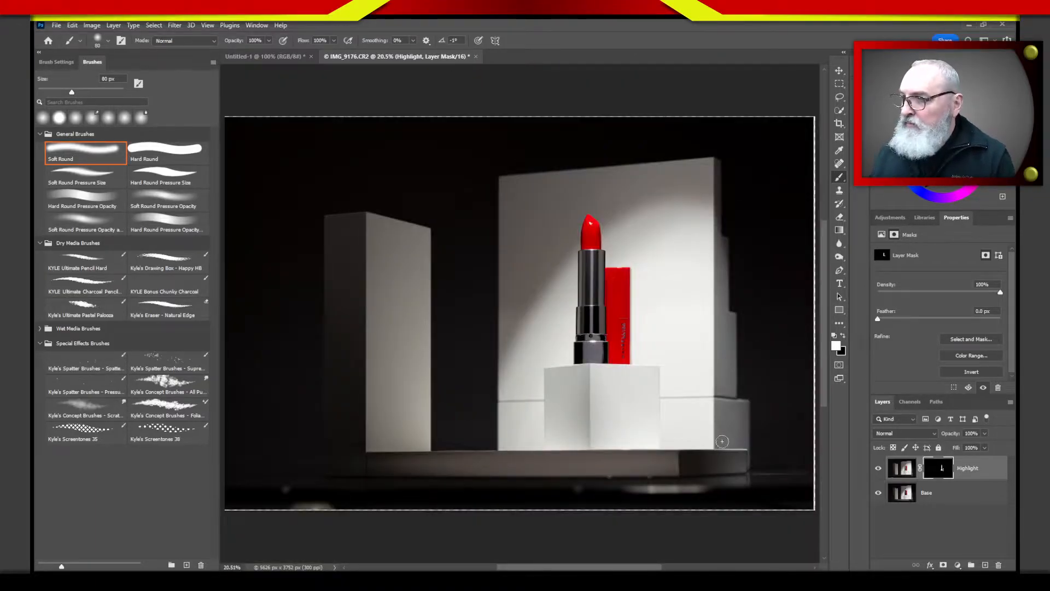
pyautogui.click(879, 470)
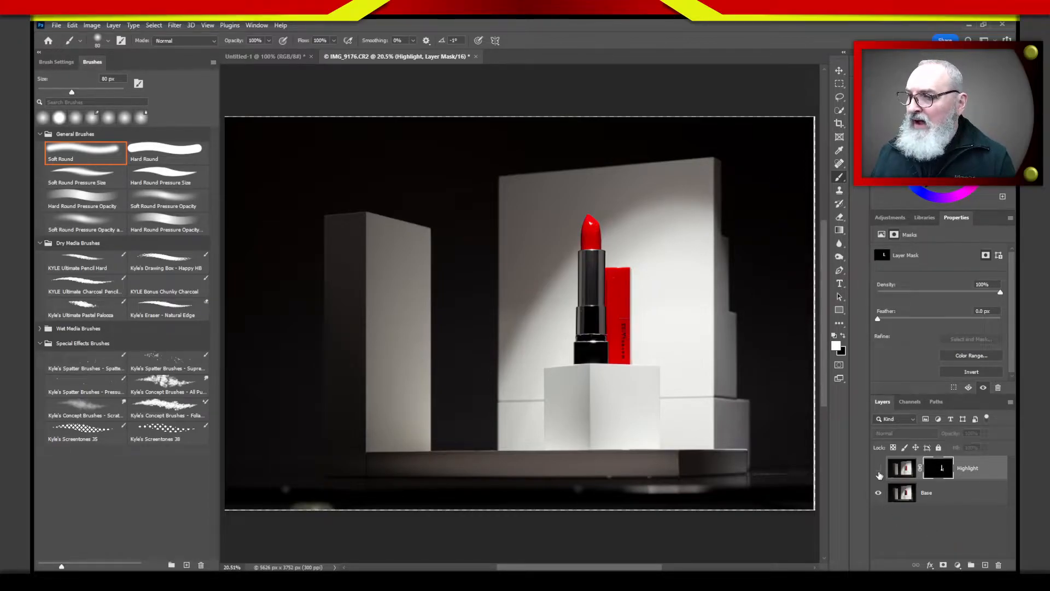
pyautogui.click(879, 470)
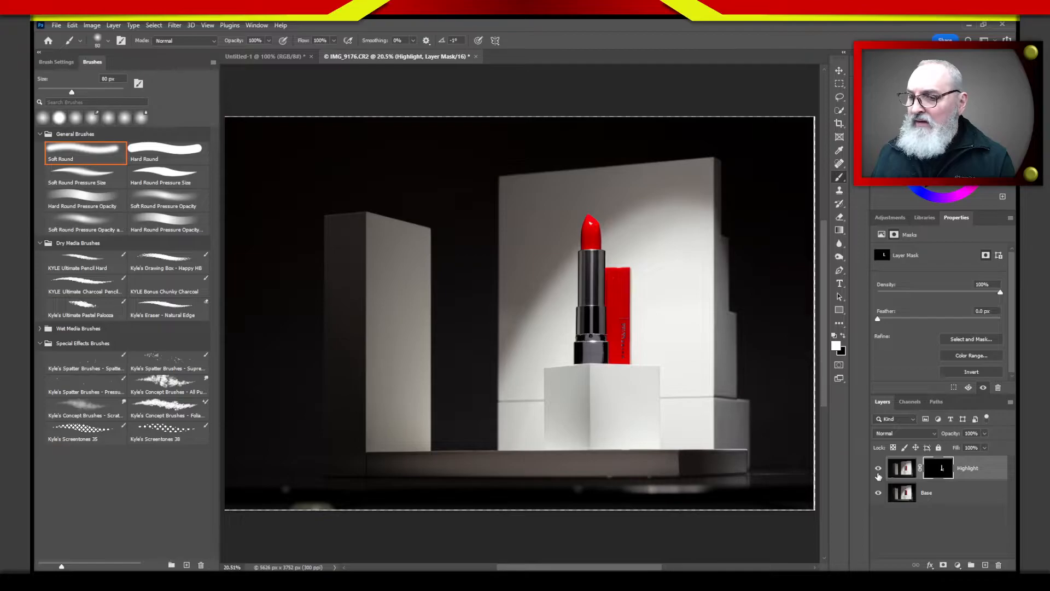
pyautogui.click(878, 474)
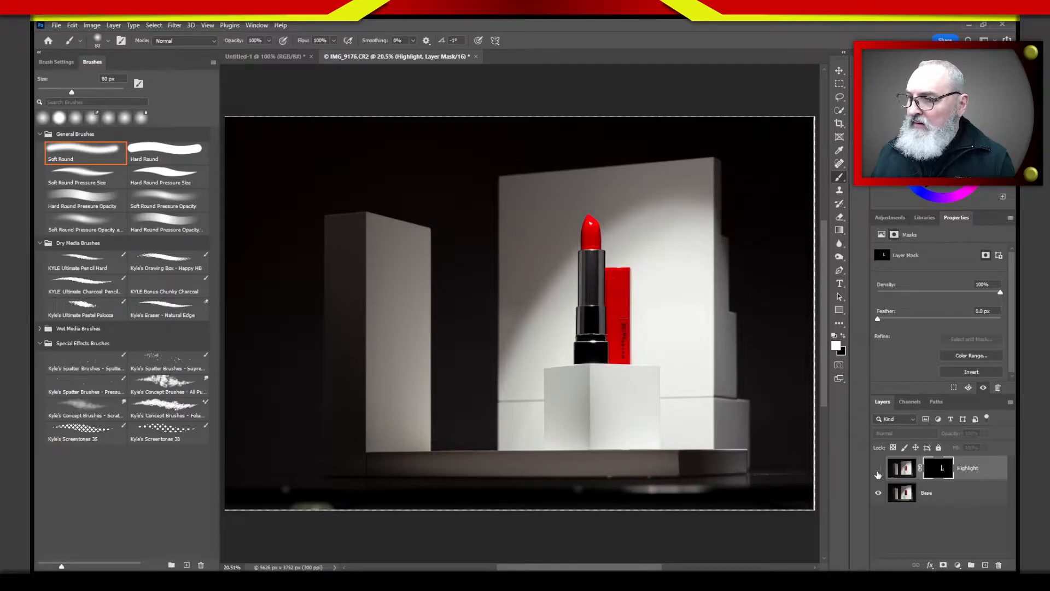
pyautogui.click(877, 472)
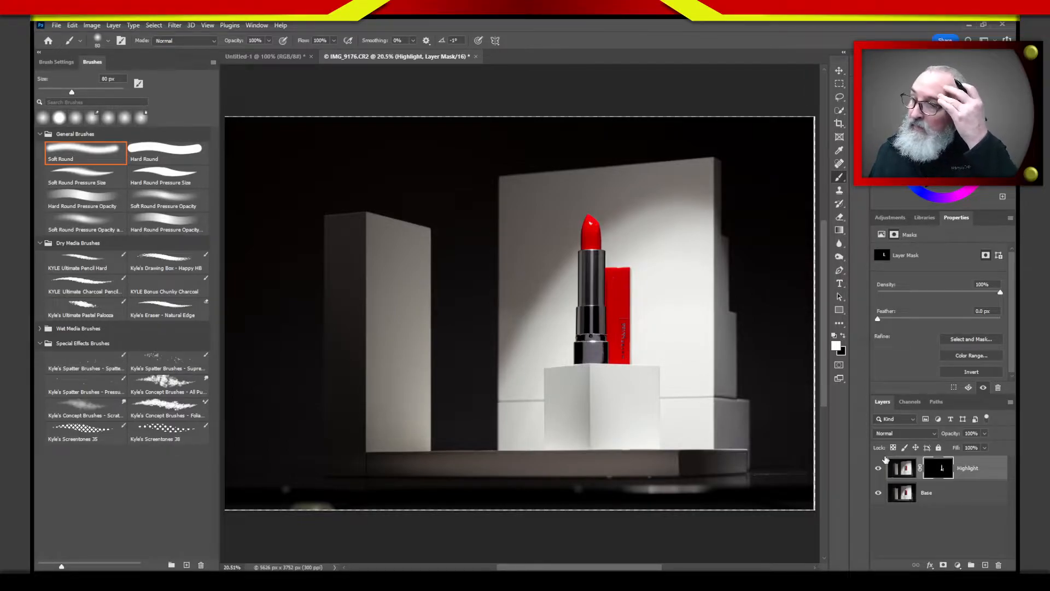
pyautogui.keyDown('alt'); pyautogui.click(938, 472); pyautogui.keyUp('alt')
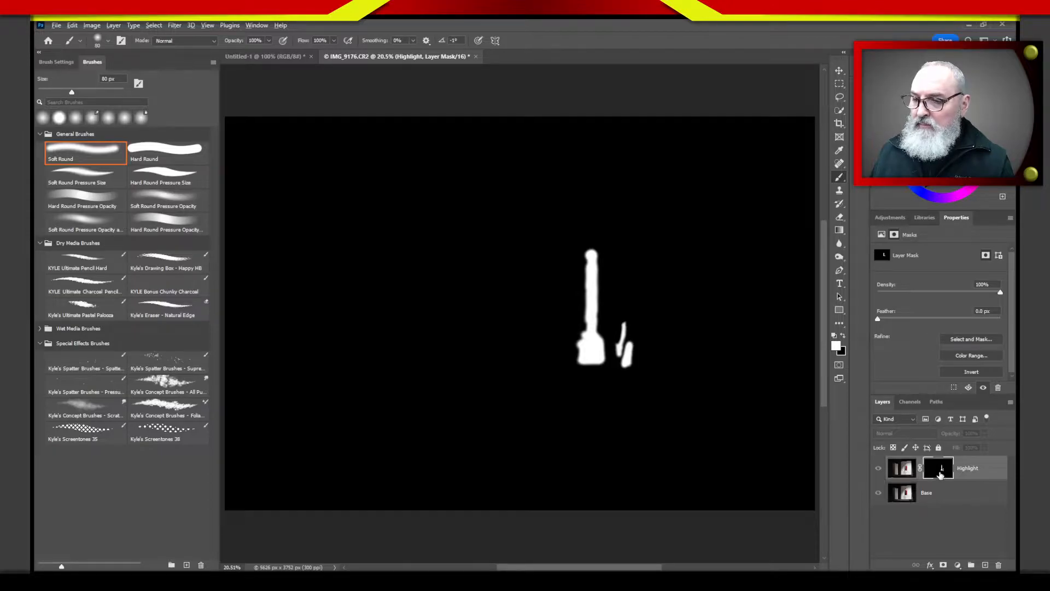
pyautogui.keyDown('alt'); pyautogui.click(941, 474); pyautogui.keyUp('alt')
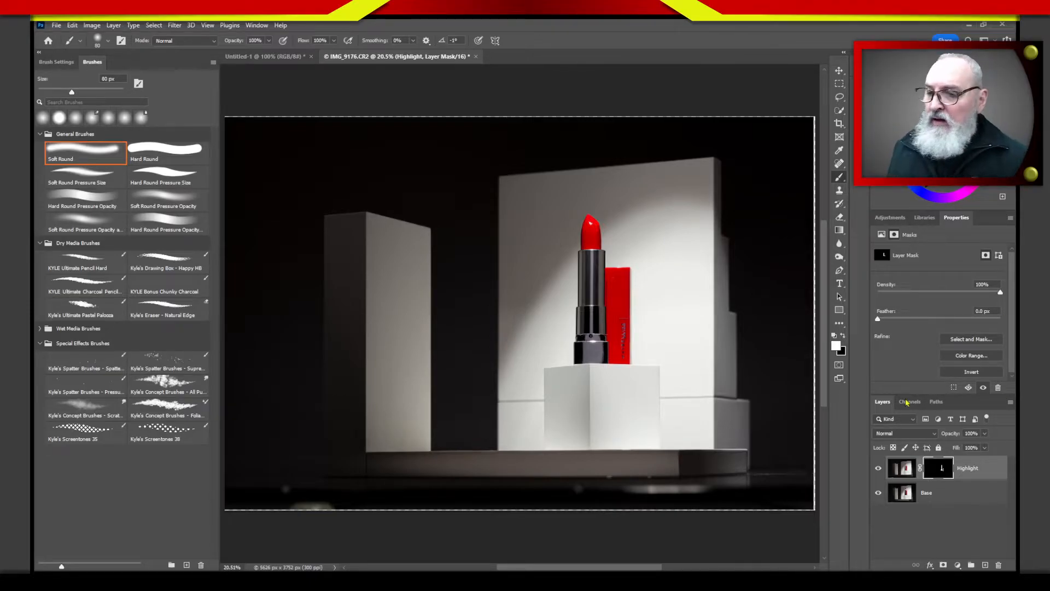
# - Stamp all visible layers into a new top layer and group the Highlight and Base layers beneath it
pyautogui.click(902, 469)
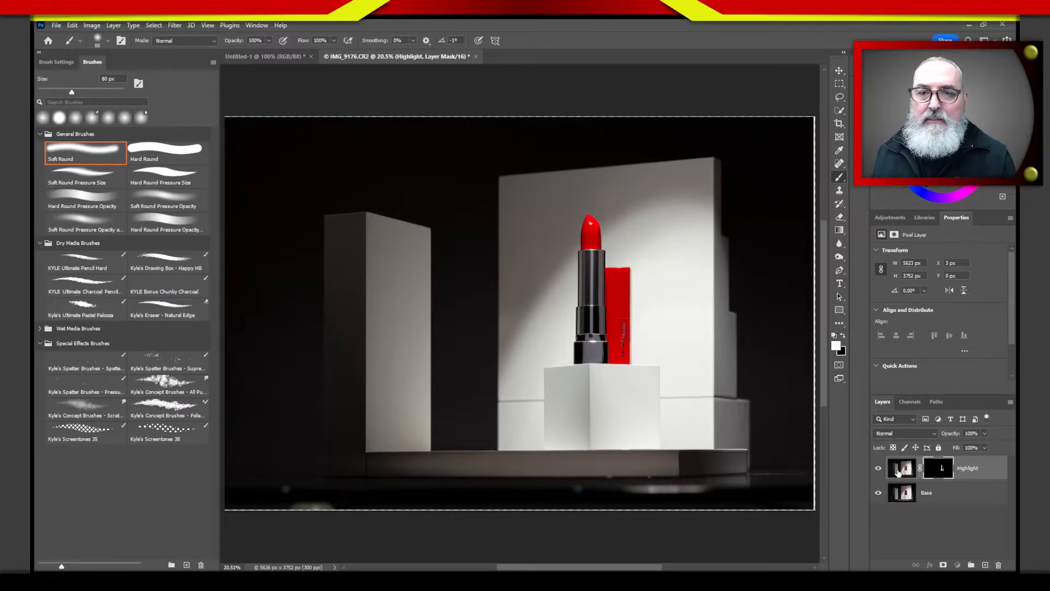
pyautogui.moveTo(912, 474); pyautogui.dragTo(895, 392)
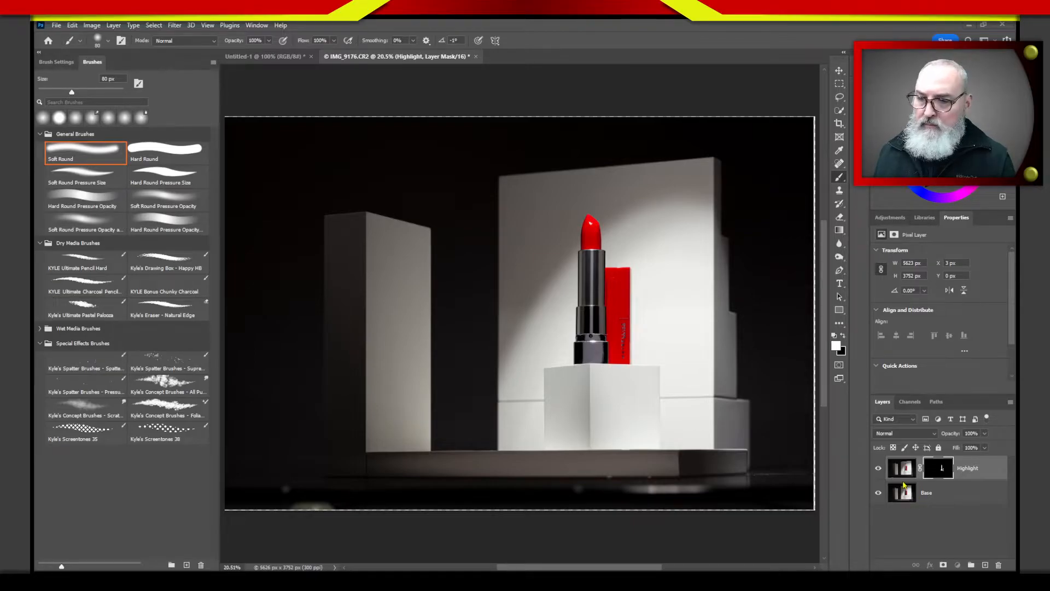
pyautogui.hotkey('ctrl', 'shift', 'alt', 'e')
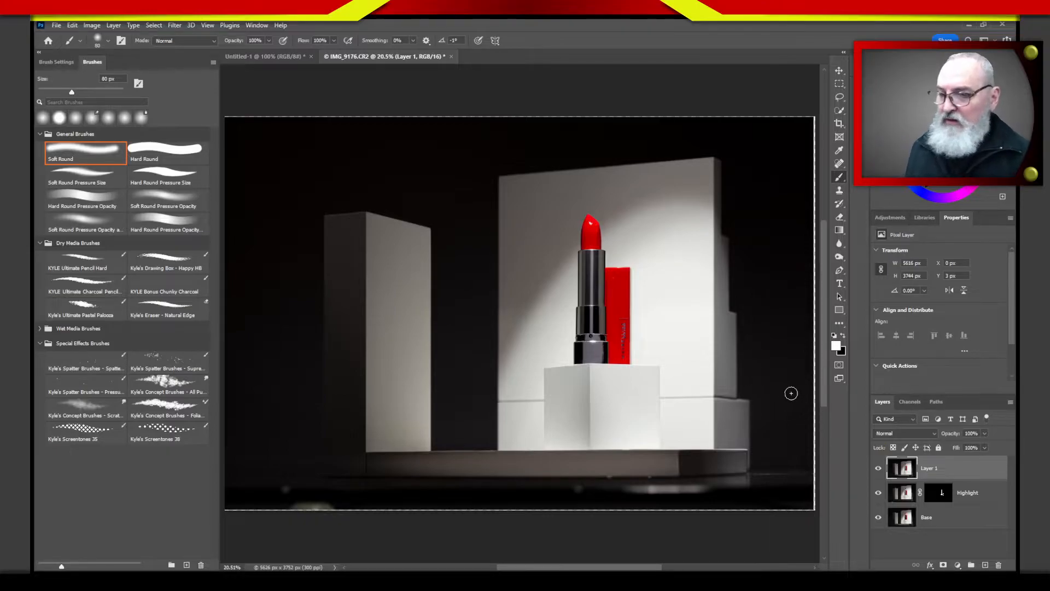
pyautogui.click(907, 496)
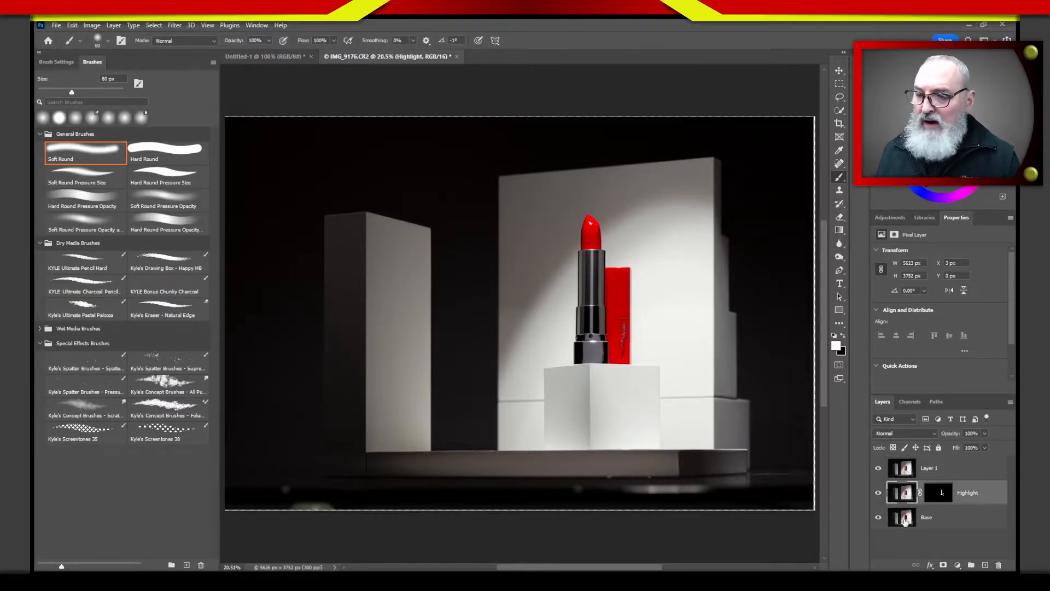
pyautogui.keyDown('shift'); pyautogui.click(913, 524); pyautogui.keyUp('shift')
pyautogui.hotkey('ctrl', 'g')
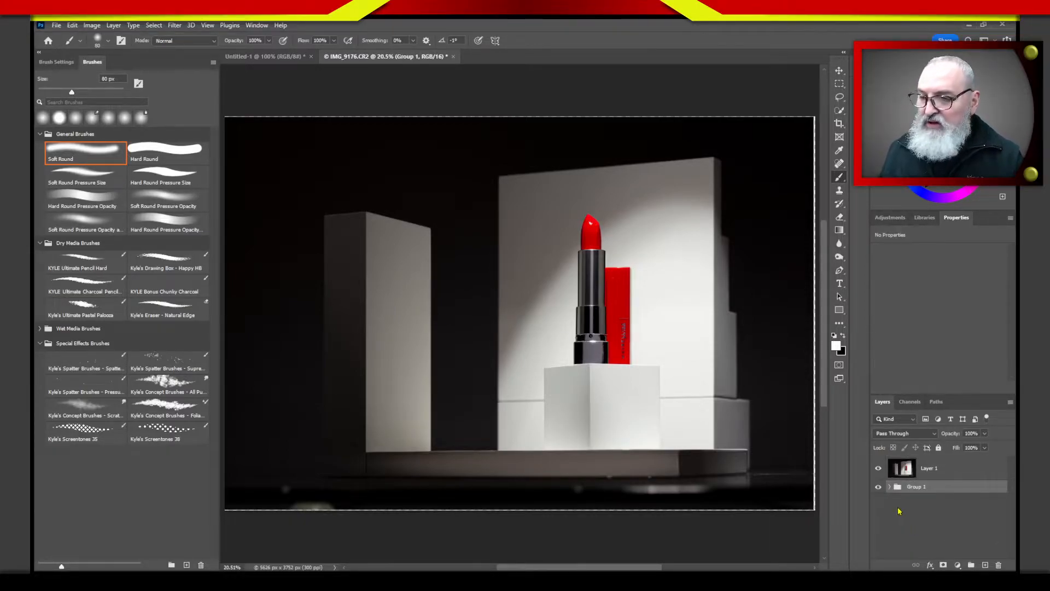
# - Hide Group 1 and make the merged Layer 1 the active layer
pyautogui.click(879, 469)
pyautogui.click(879, 468)
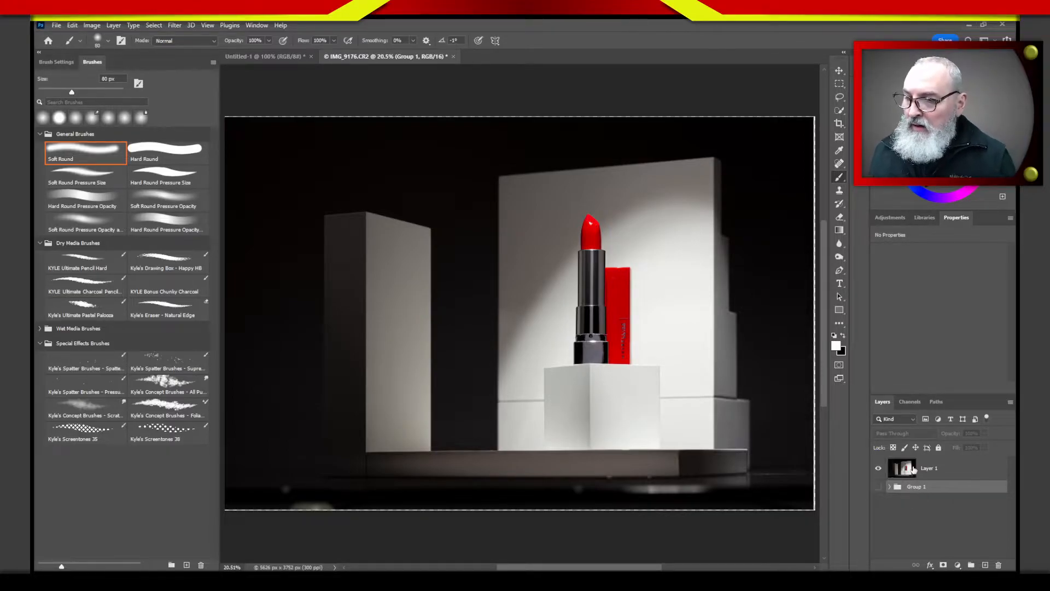
pyautogui.click(938, 473)
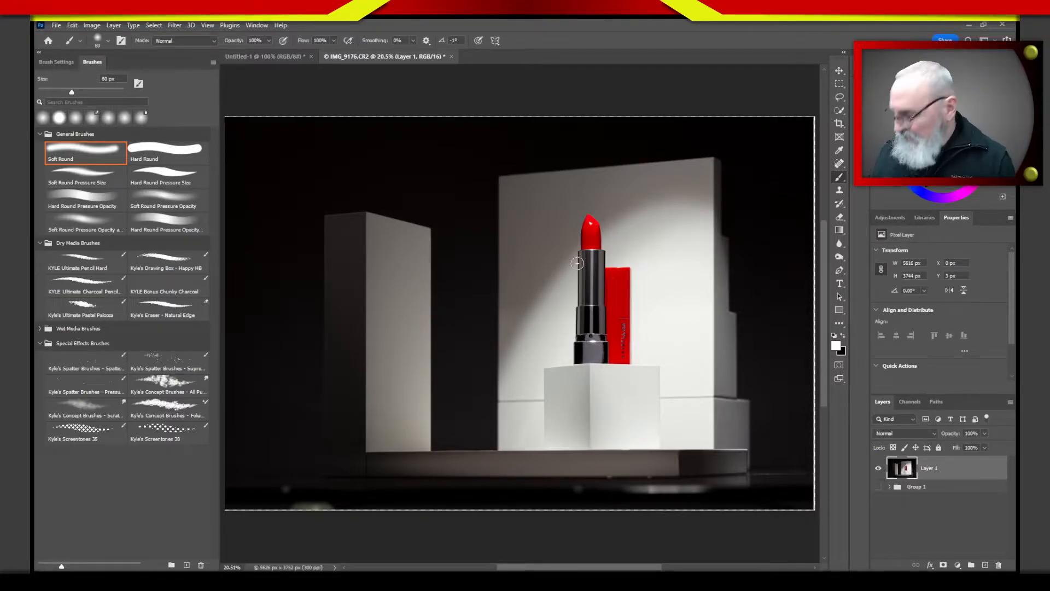
# - Examine the lipstick tube and the upper part of the red cap up close for dust specks and scratches
pyautogui.press('z')
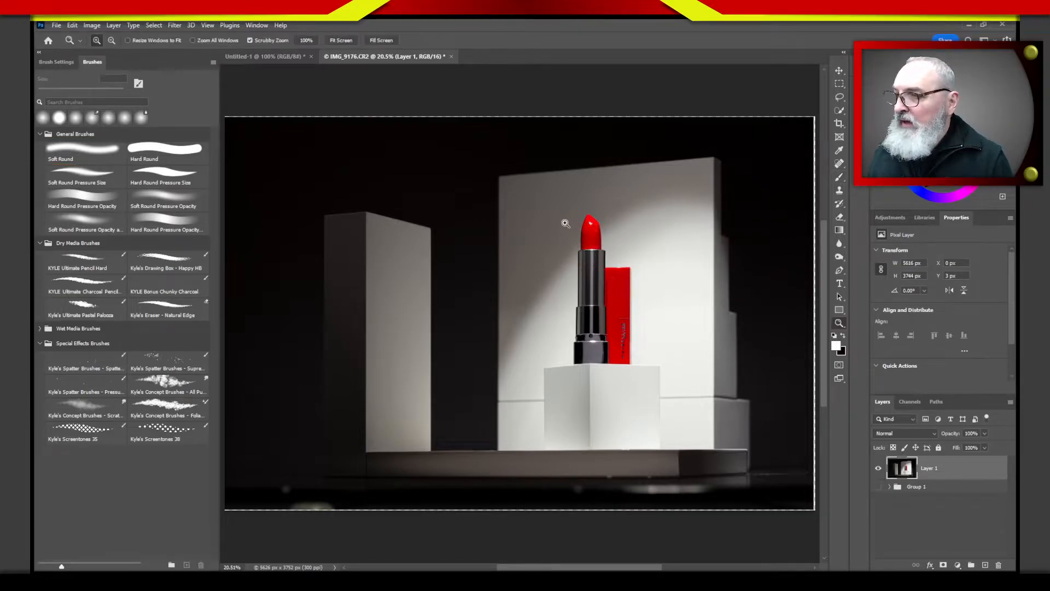
pyautogui.moveTo(562, 222)
pyautogui.mouseDown()
pyautogui.moveTo(631, 275)
pyautogui.moveTo(545, 264)
pyautogui.mouseUp()
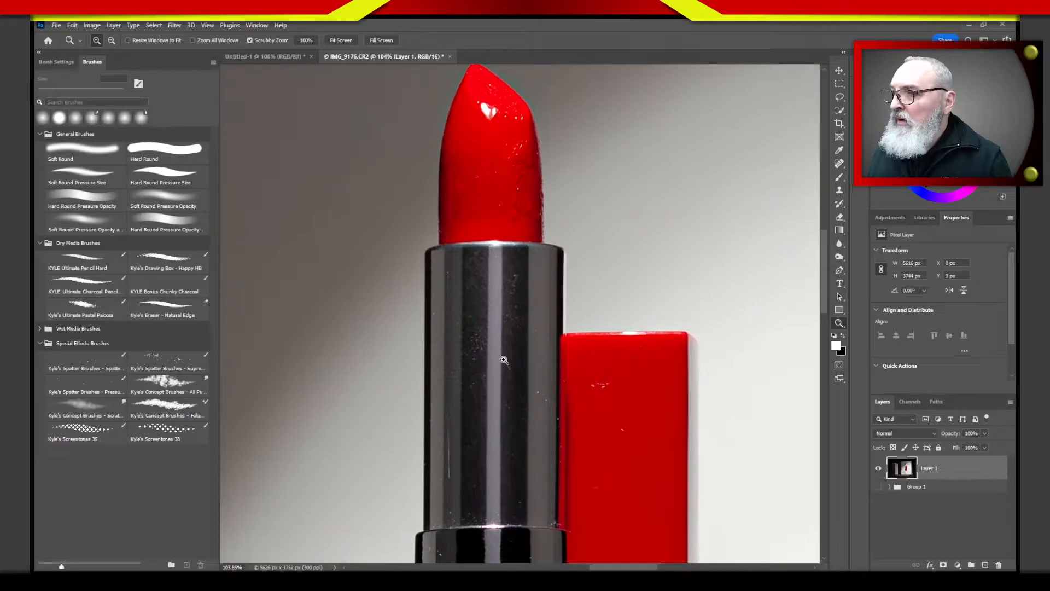
pyautogui.moveTo(593, 416); pyautogui.dragTo(601, 350)
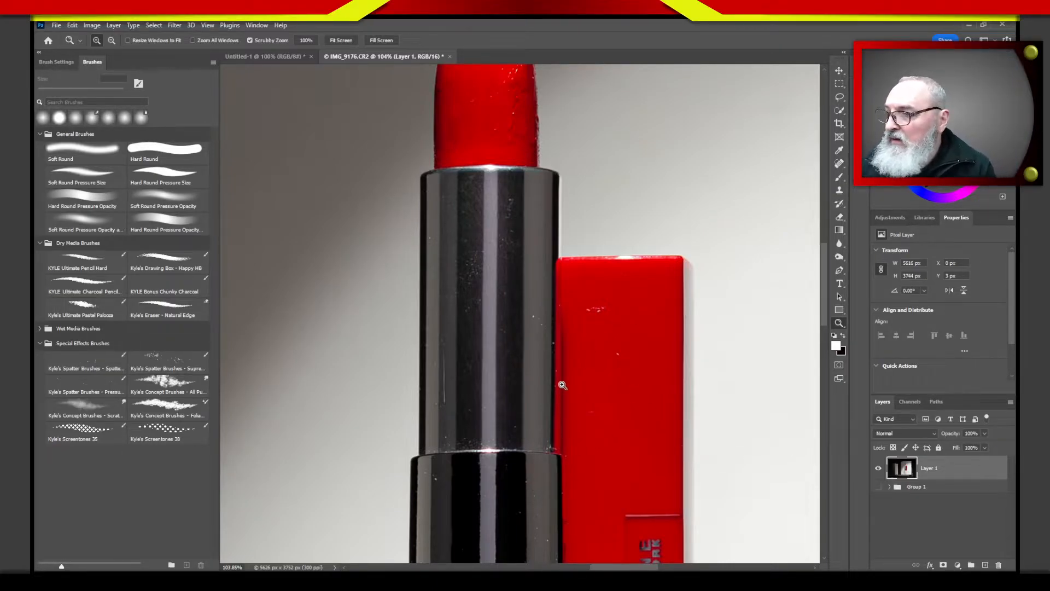
pyautogui.click(584, 329)
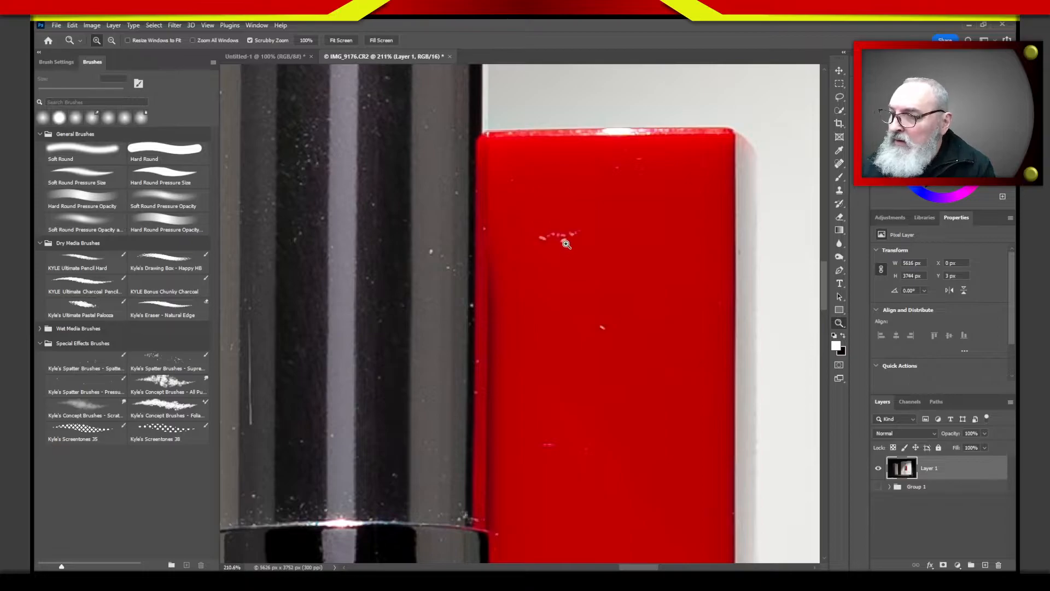
pyautogui.moveTo(512, 234); pyautogui.dragTo(518, 257)
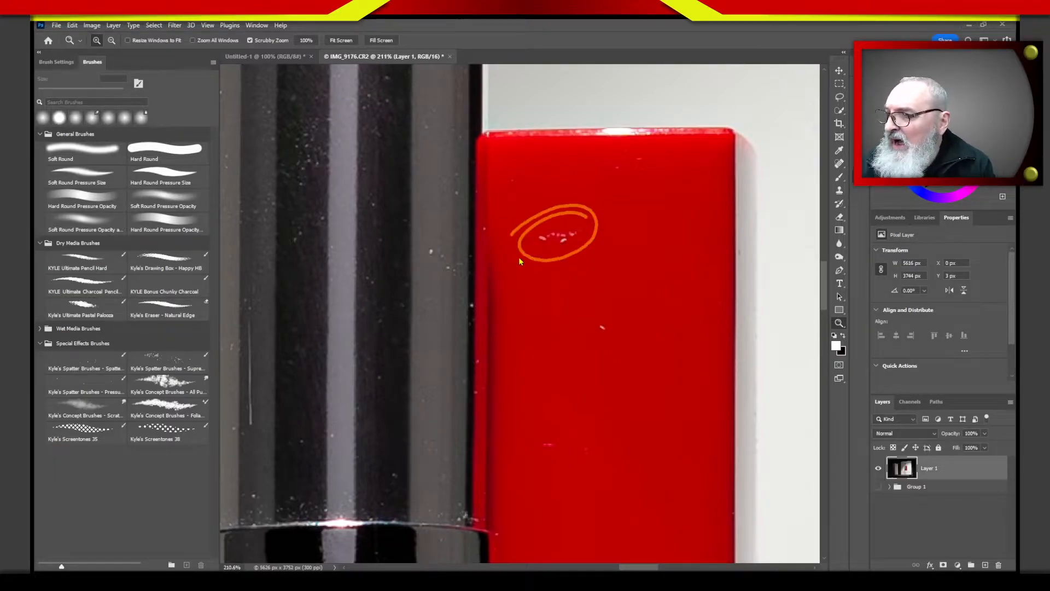
pyautogui.moveTo(599, 309)
pyautogui.mouseDown()
pyautogui.moveTo(585, 336)
pyautogui.moveTo(602, 309)
pyautogui.mouseUp()
pyautogui.moveTo(531, 425); pyautogui.dragTo(533, 433)
pyautogui.moveTo(437, 236)
pyautogui.mouseDown()
pyautogui.moveTo(454, 257)
pyautogui.moveTo(424, 240)
pyautogui.mouseUp()
pyautogui.moveTo(322, 209); pyautogui.dragTo(312, 221)
pyautogui.moveTo(244, 300)
pyautogui.mouseDown()
pyautogui.moveTo(268, 366)
pyautogui.moveTo(258, 269)
pyautogui.mouseUp()
pyautogui.moveTo(608, 504)
pyautogui.mouseDown()
pyautogui.moveTo(595, 541)
pyautogui.moveTo(623, 526)
pyautogui.mouseUp()
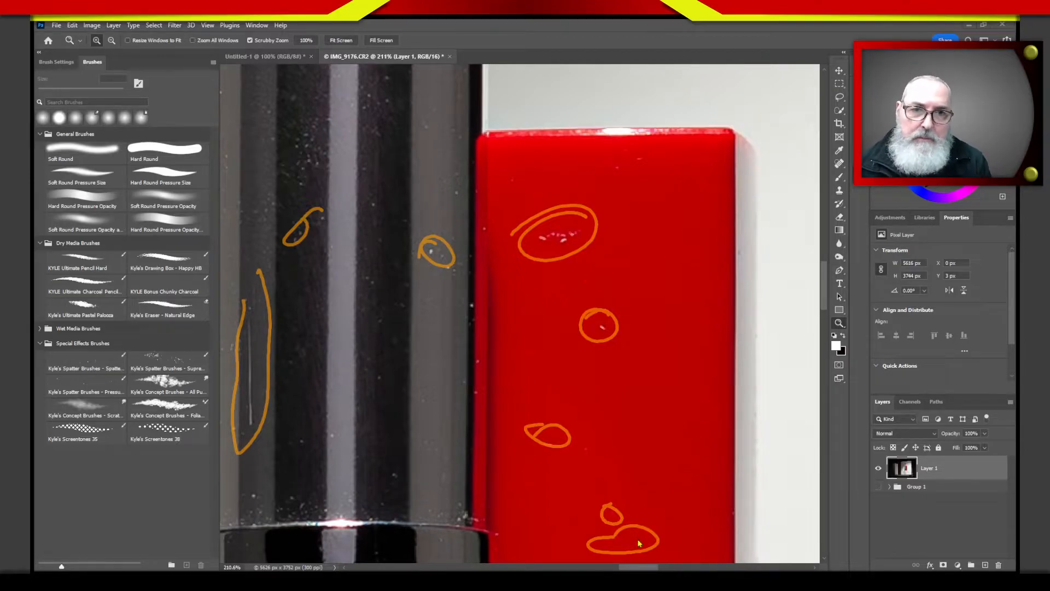
pyautogui.press('Escape')
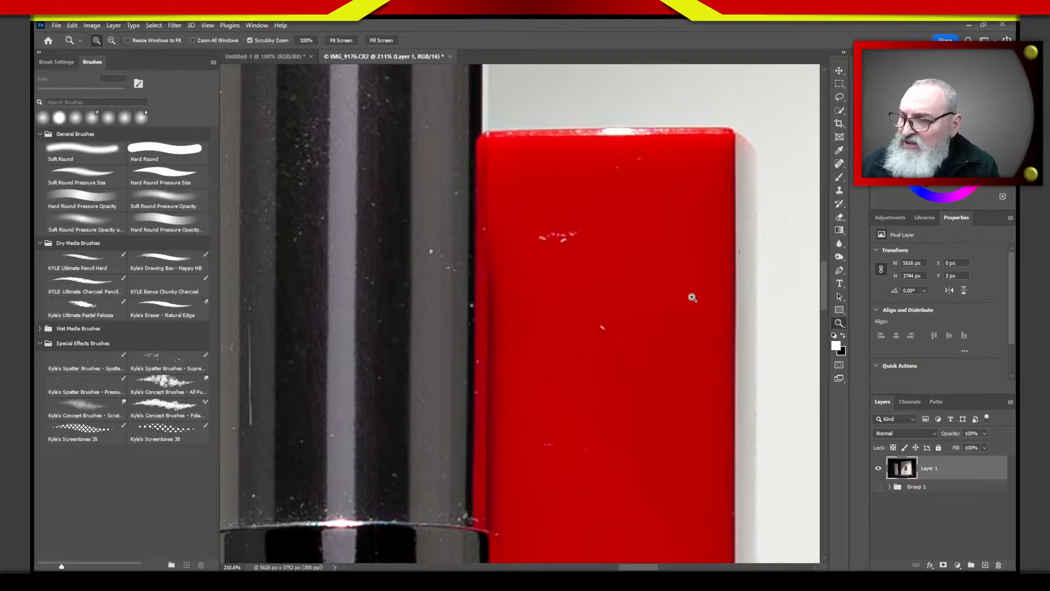
pyautogui.moveTo(685, 283); pyautogui.dragTo(688, 282)
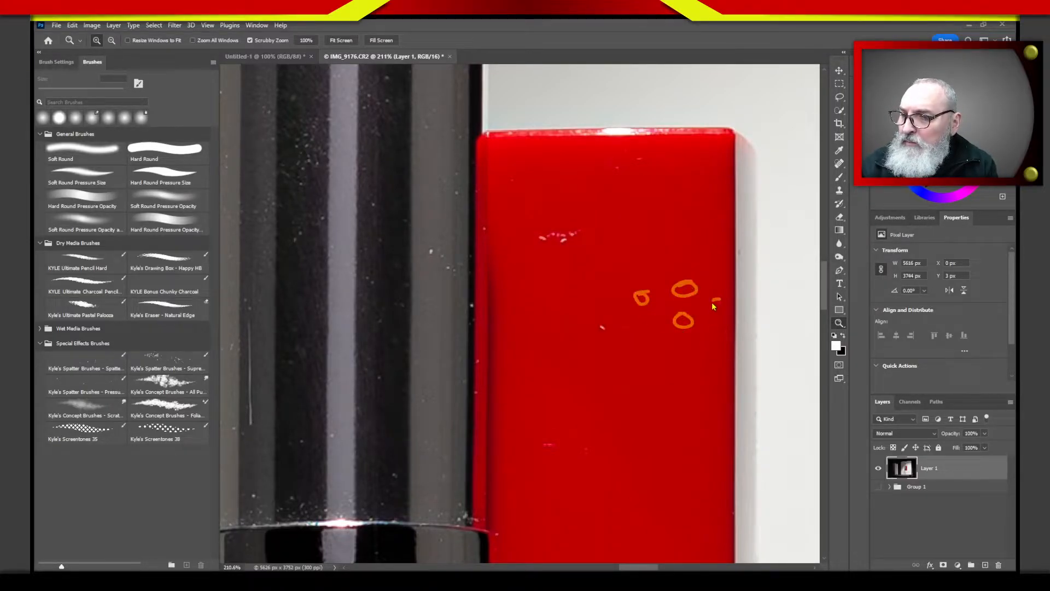
pyautogui.press('Escape')
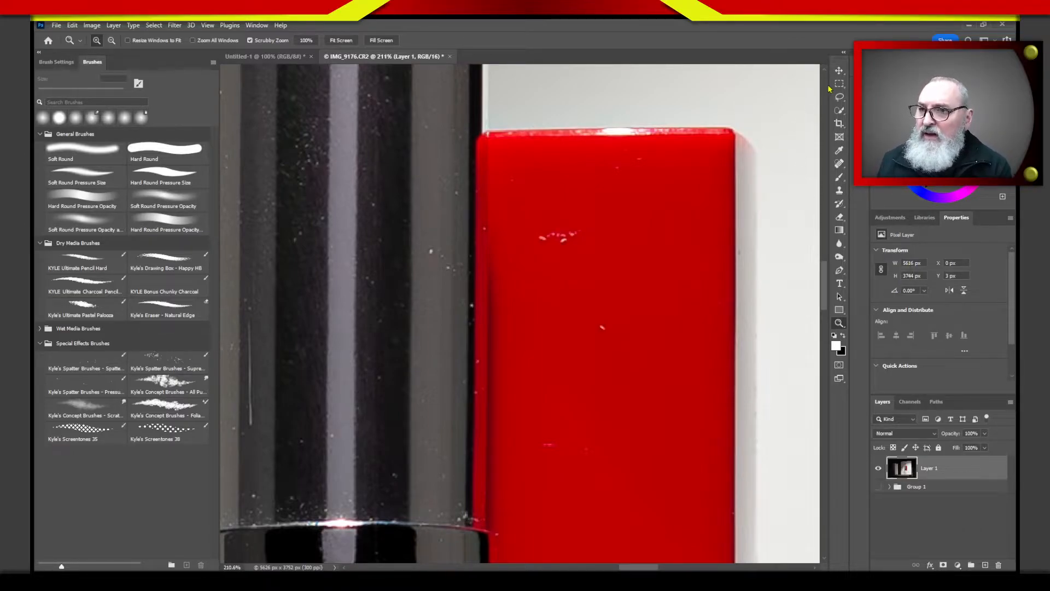
# - Run the spot removal check-layer action, and add an empty layer directly above Layer 1, beneath the Spot Check Layer
pyautogui.click(860, 69)
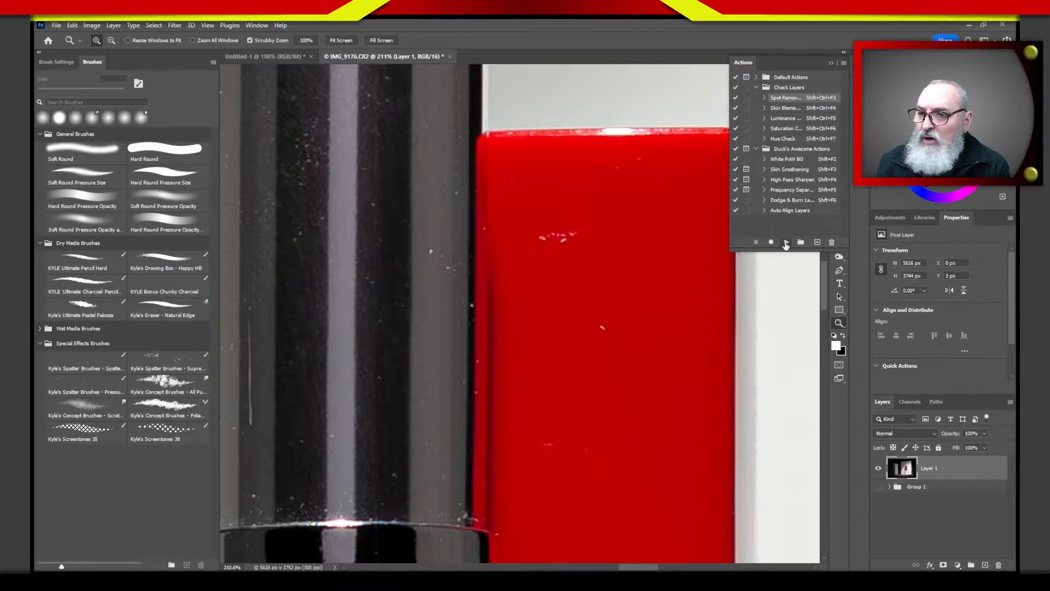
pyautogui.click(786, 243)
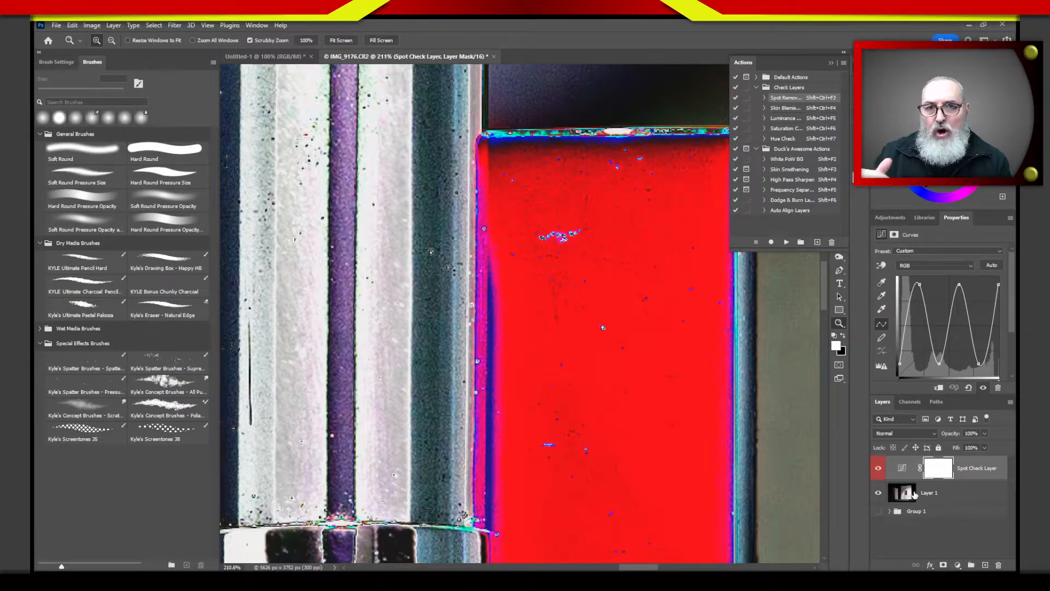
pyautogui.click(904, 495)
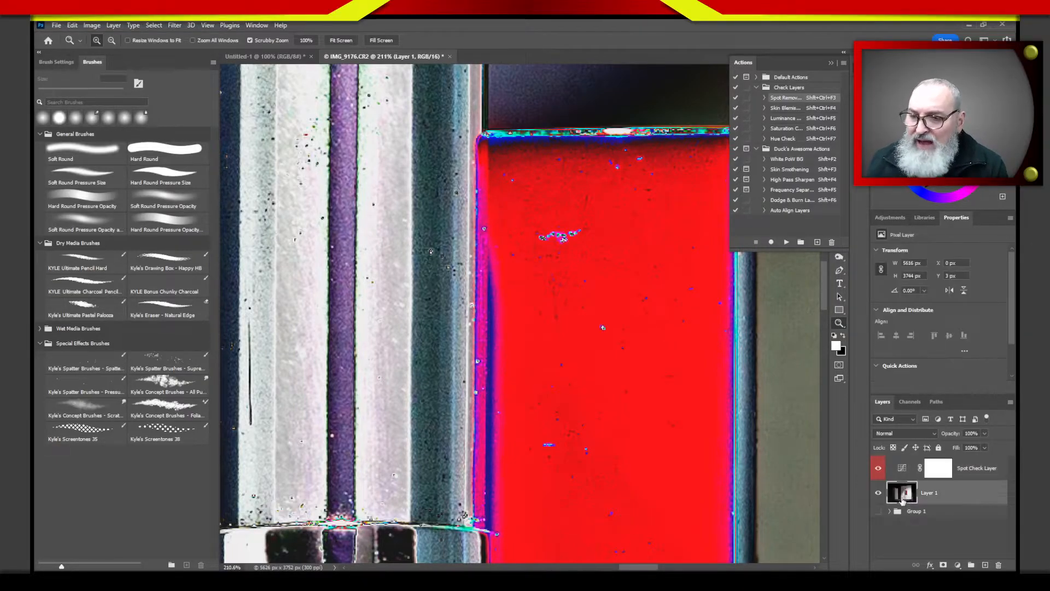
pyautogui.click(985, 566)
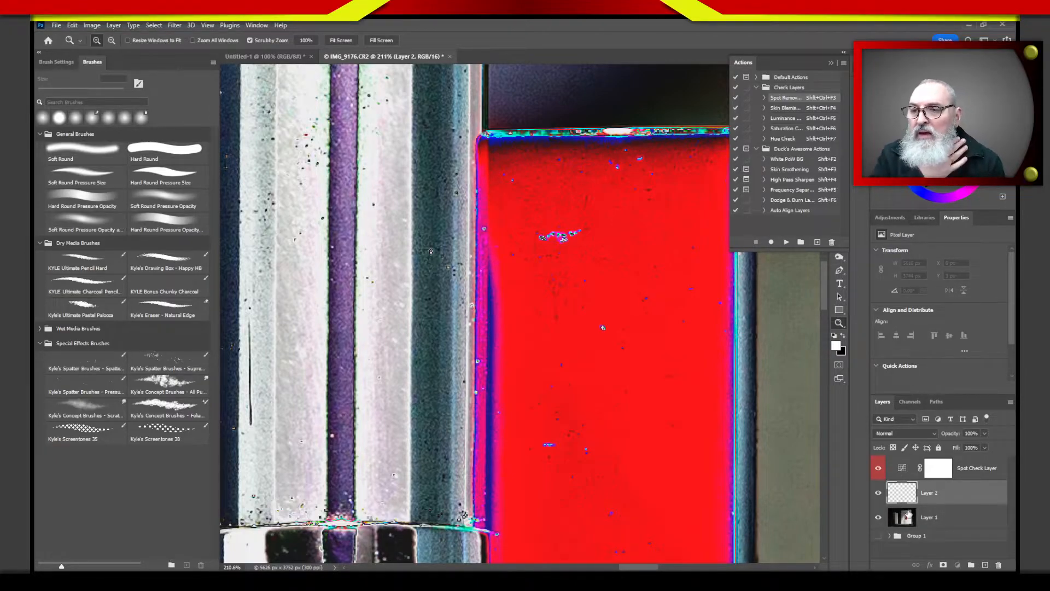
pyautogui.click(831, 63)
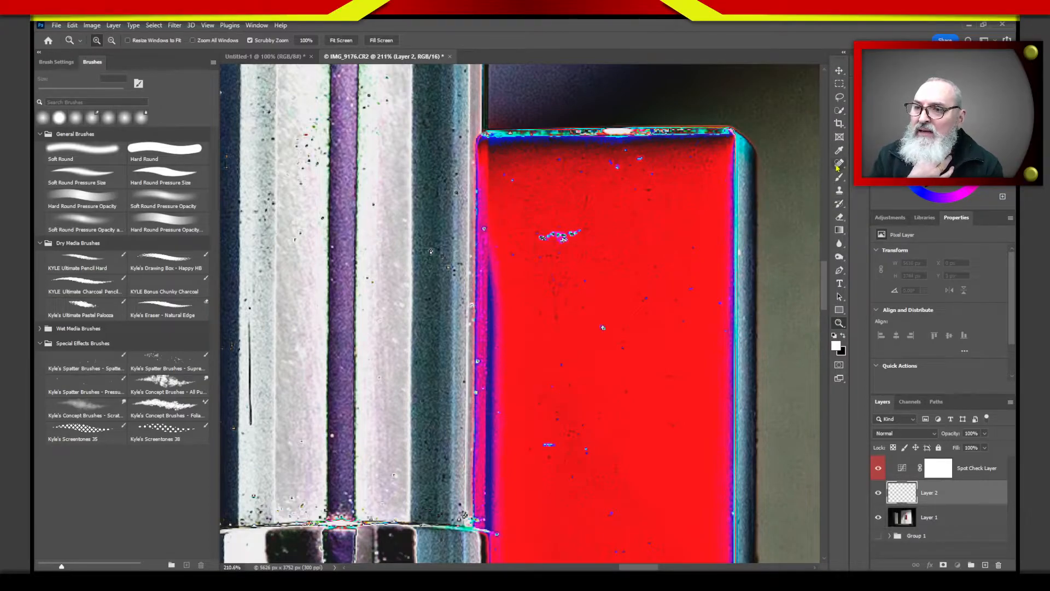
# - Heal the cluster of specks on the upper part of the red cap with the Spot Healing Brush, sampling all layers
pyautogui.click(840, 164)
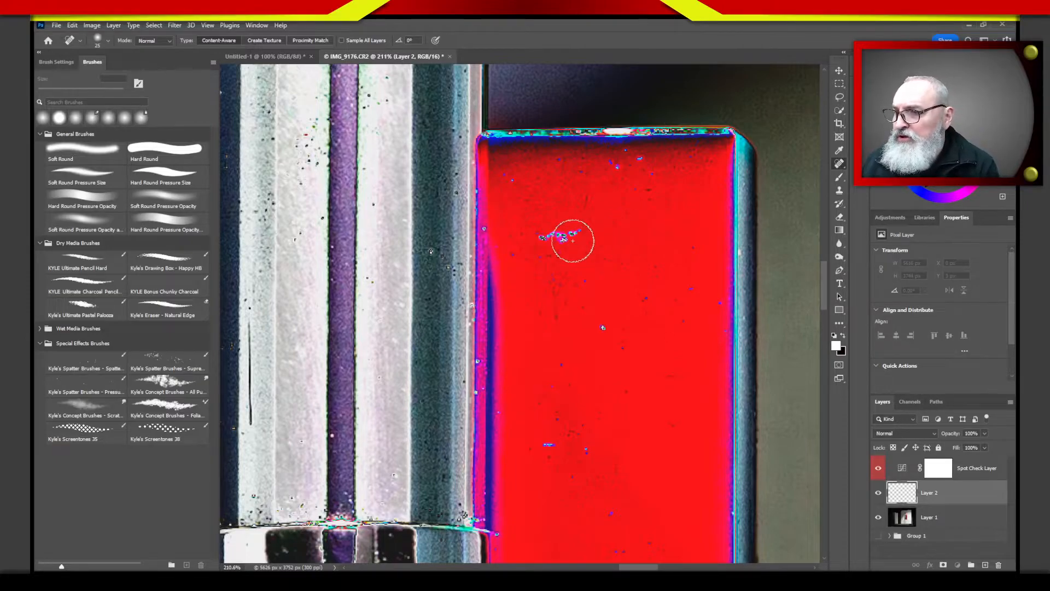
pyautogui.moveTo(544, 236)
pyautogui.mouseDown()
pyautogui.moveTo(576, 233)
pyautogui.moveTo(569, 228)
pyautogui.mouseUp()
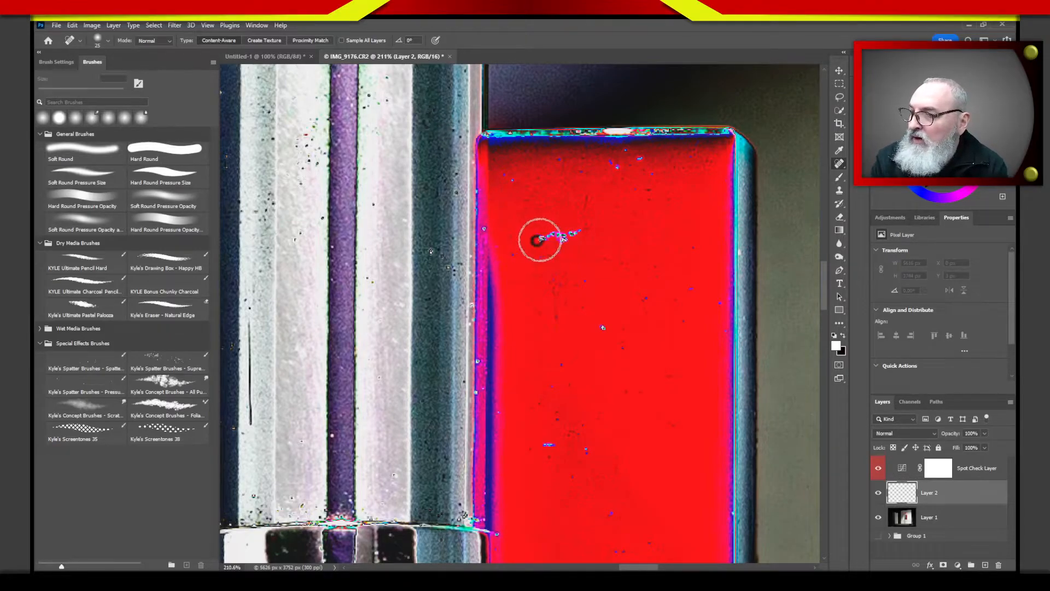
pyautogui.moveTo(575, 235)
pyautogui.mouseDown()
pyautogui.moveTo(520, 246)
pyautogui.moveTo(558, 253)
pyautogui.moveTo(560, 234)
pyautogui.moveTo(542, 237)
pyautogui.mouseUp()
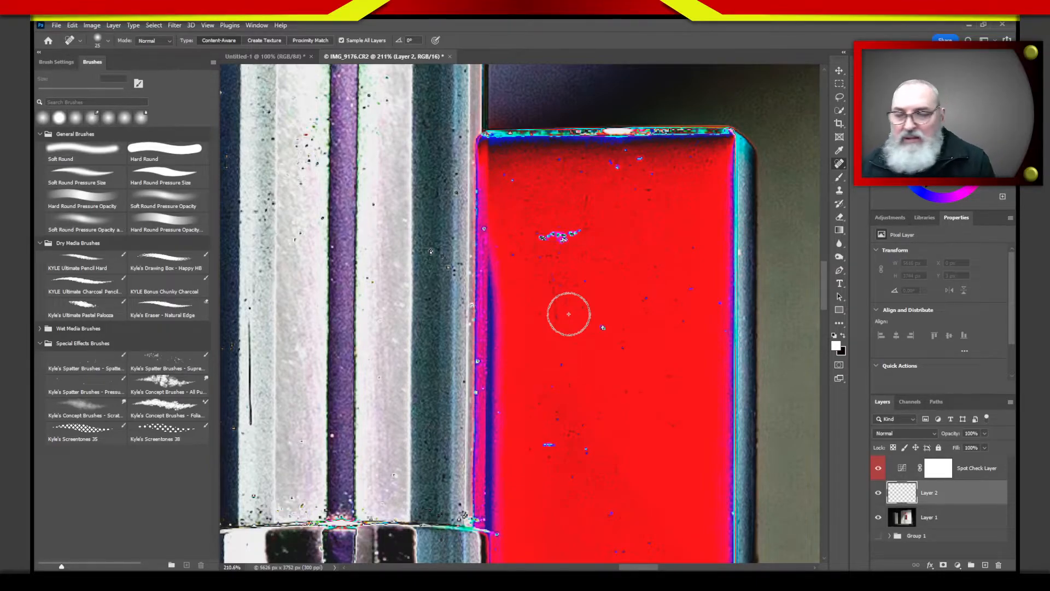
pyautogui.moveTo(554, 234)
pyautogui.mouseDown()
pyautogui.moveTo(543, 241)
pyautogui.moveTo(572, 234)
pyautogui.mouseUp()
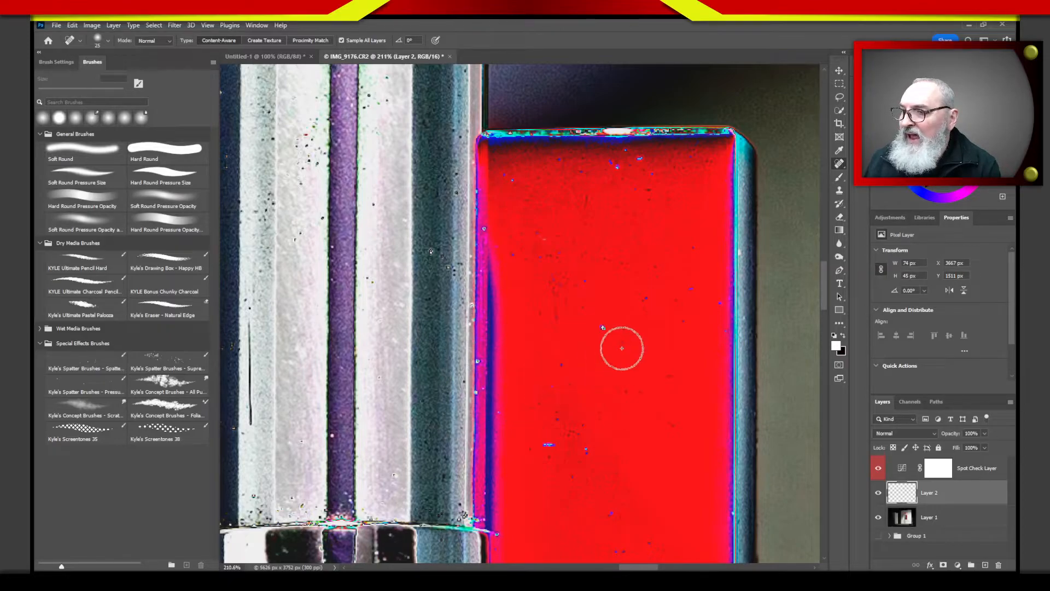
# - Heal the isolated specks across the middle of the red cap and towards its right edge on Layer 2
pyautogui.click(603, 328)
pyautogui.moveTo(544, 443); pyautogui.dragTo(588, 451)
pyautogui.moveTo(563, 366); pyautogui.dragTo(546, 384)
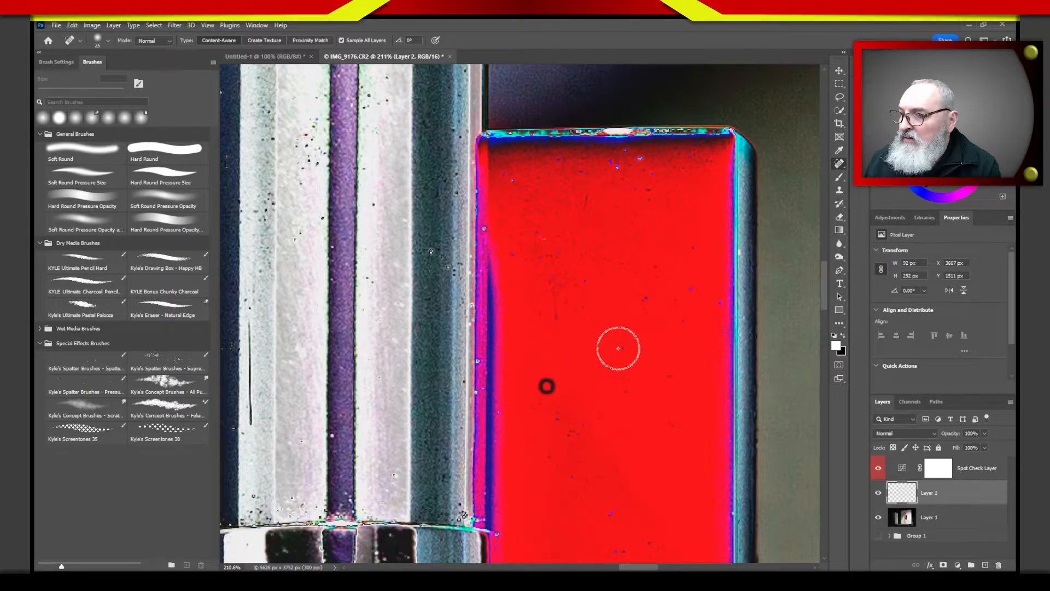
pyautogui.click(648, 296)
pyautogui.click(687, 288)
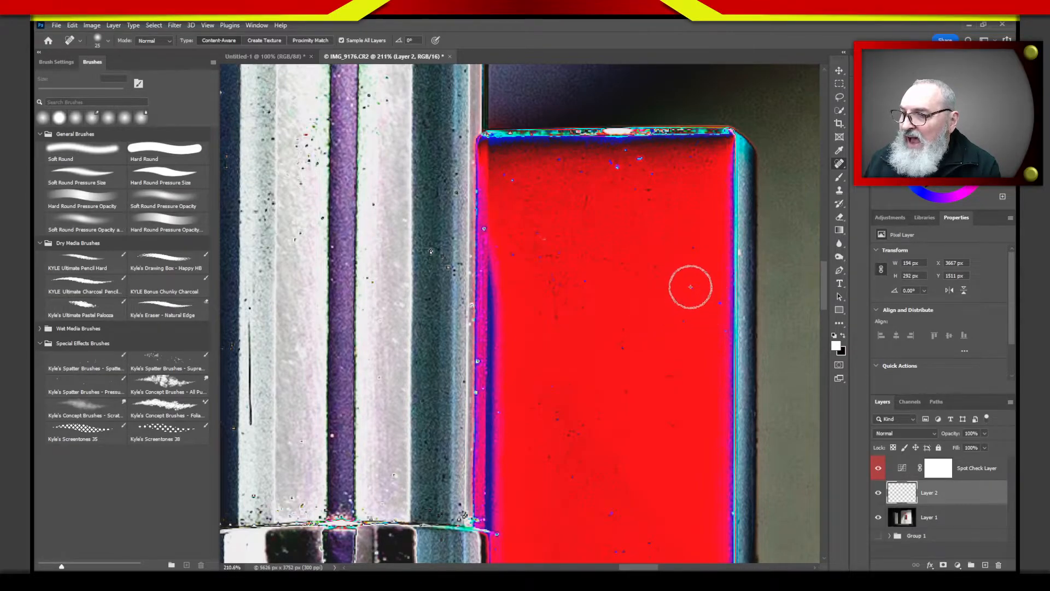
pyautogui.click(715, 303)
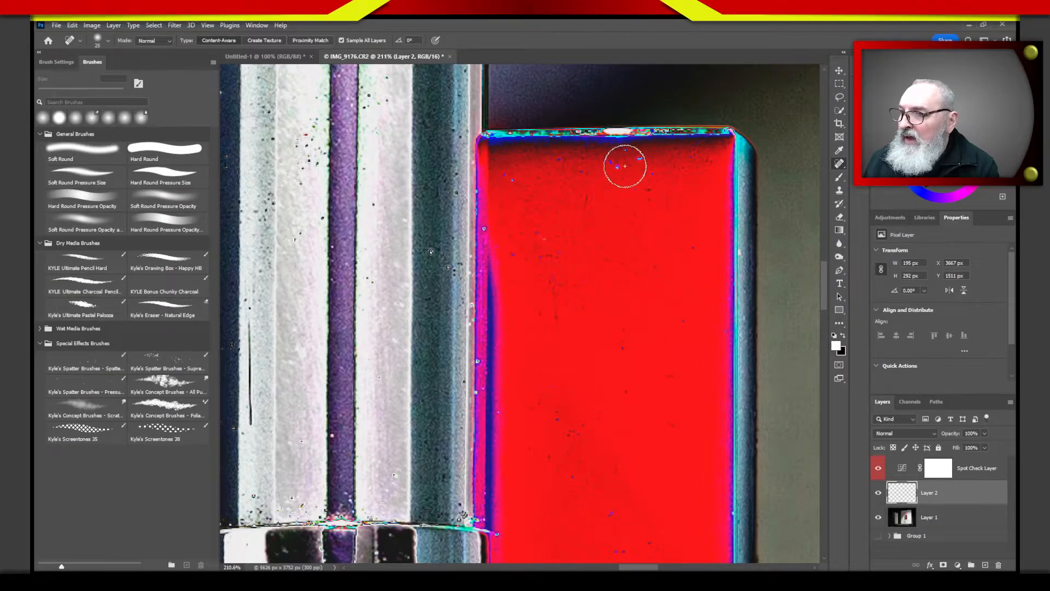
# - Heal the specks just below the red cap's top edge and the spot on its upper left edge
pyautogui.click(620, 164)
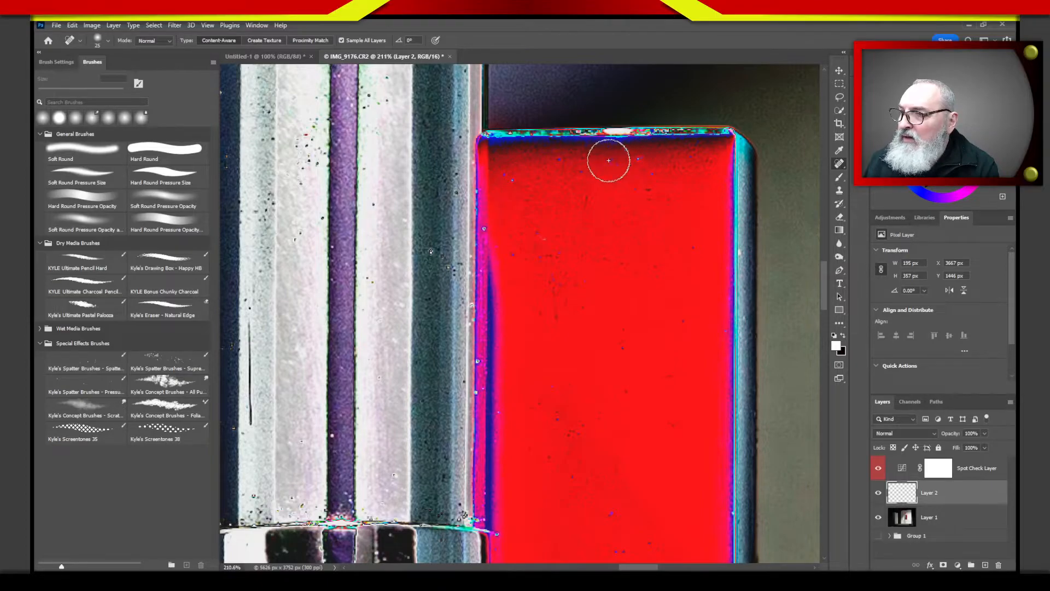
pyautogui.click(639, 156)
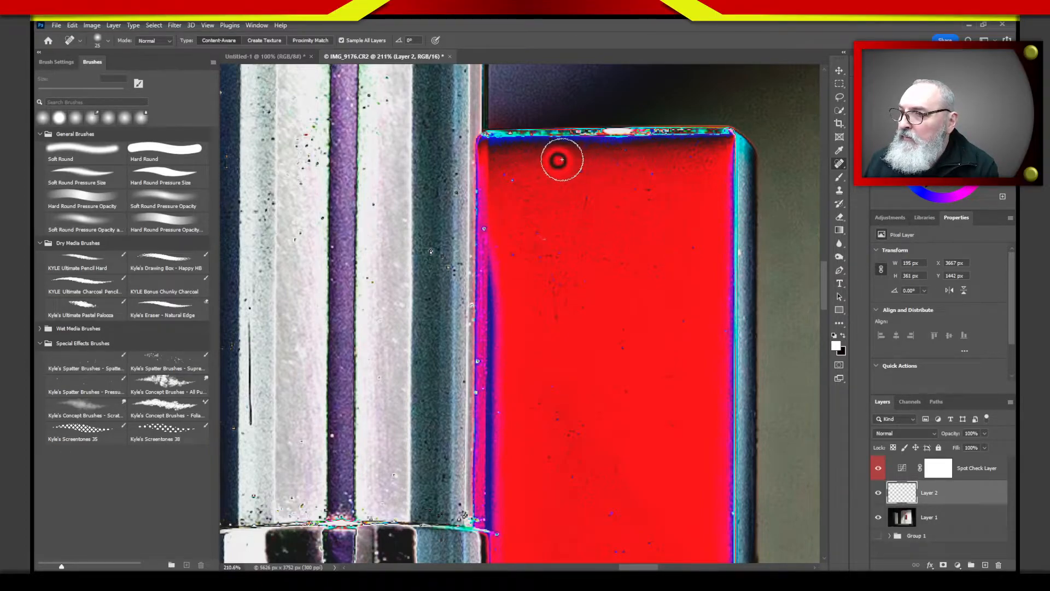
pyautogui.click(581, 168)
pyautogui.click(504, 178)
pyautogui.click(485, 227)
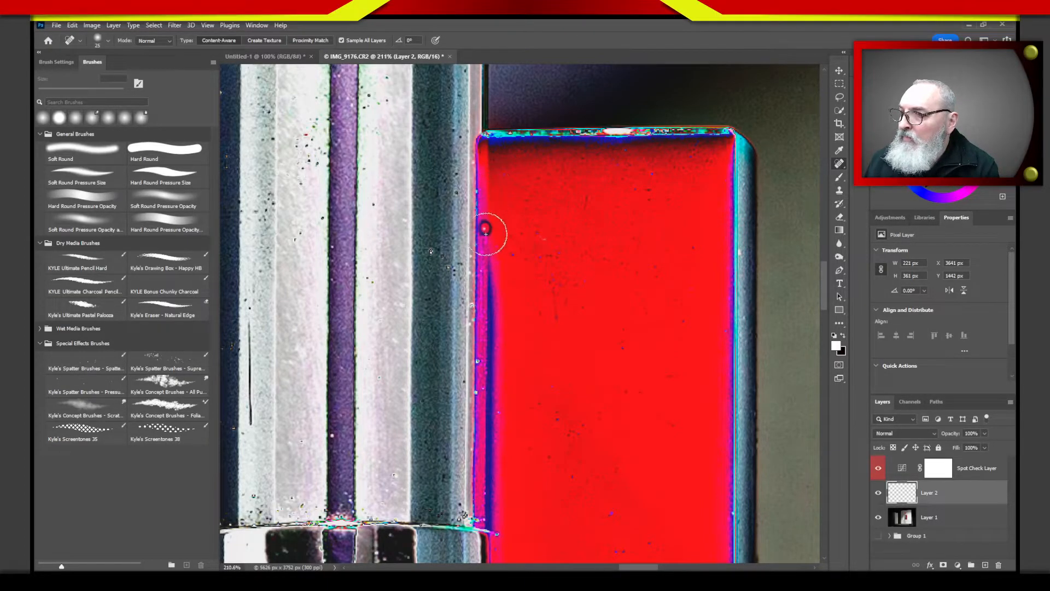
# - Heal the bright speck on the tube beside the cap, the specks low on the cap and those along its right side
pyautogui.click(431, 251)
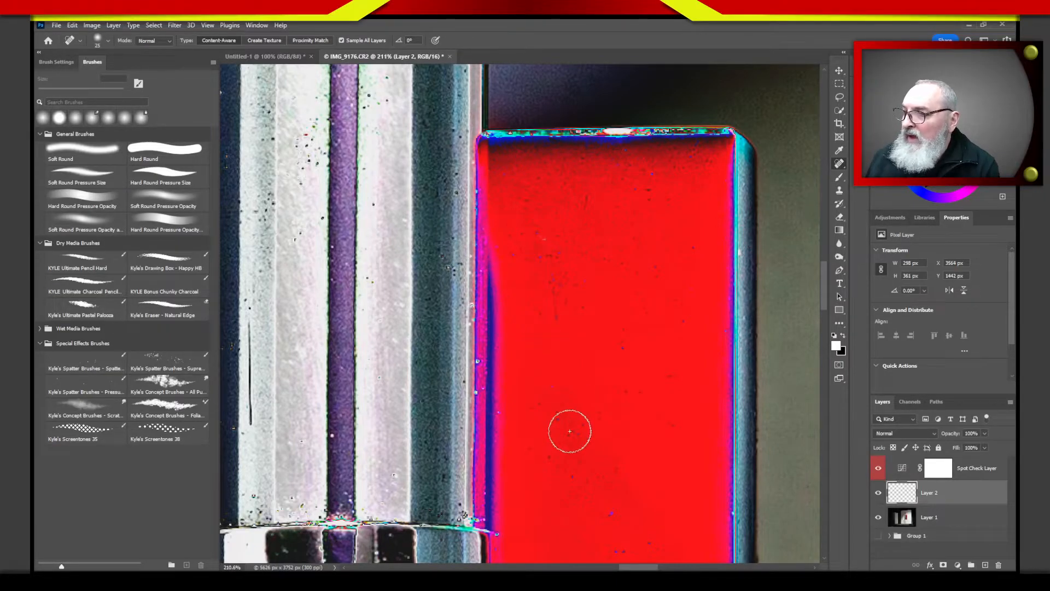
pyautogui.click(612, 513)
pyautogui.click(612, 546)
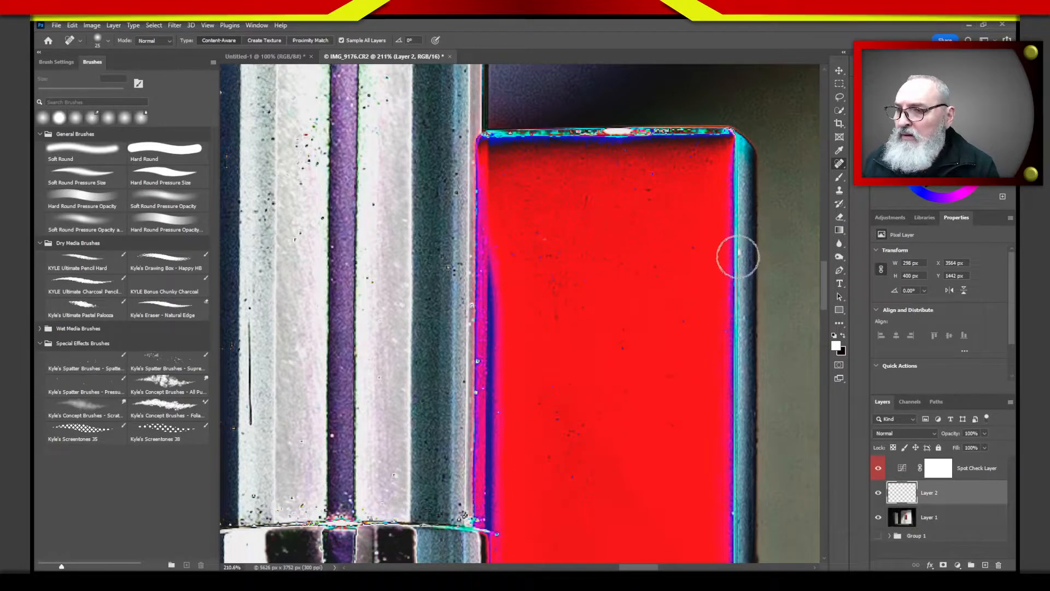
pyautogui.click(741, 252)
pyautogui.click(744, 323)
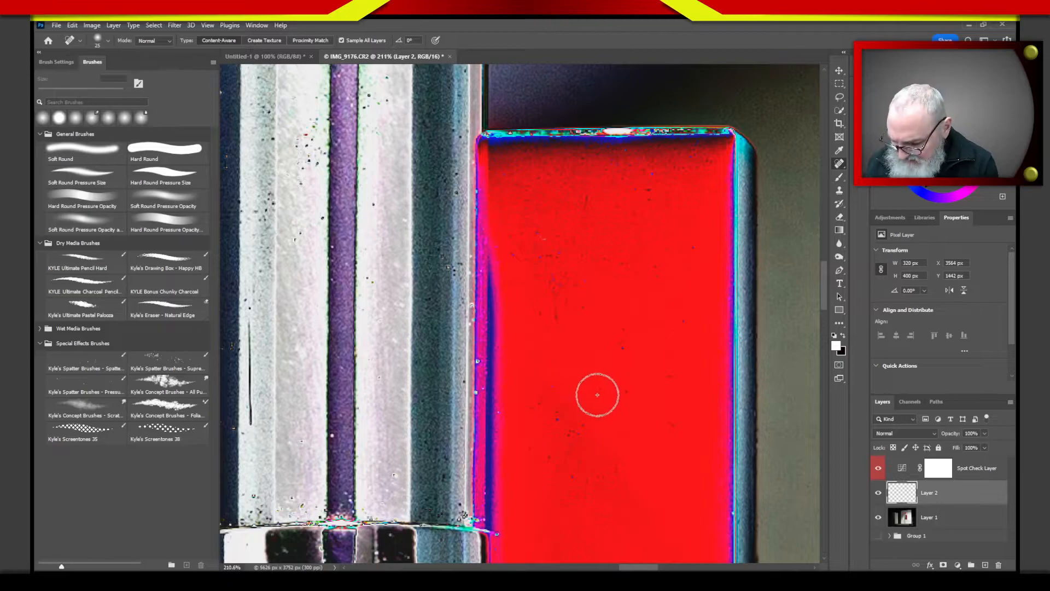
# - Heal the long vertical scratch on the lower left side of the lipstick tube with the Spot Healing Brush
pyautogui.press('z')
pyautogui.scroll(-3, 611, 382)
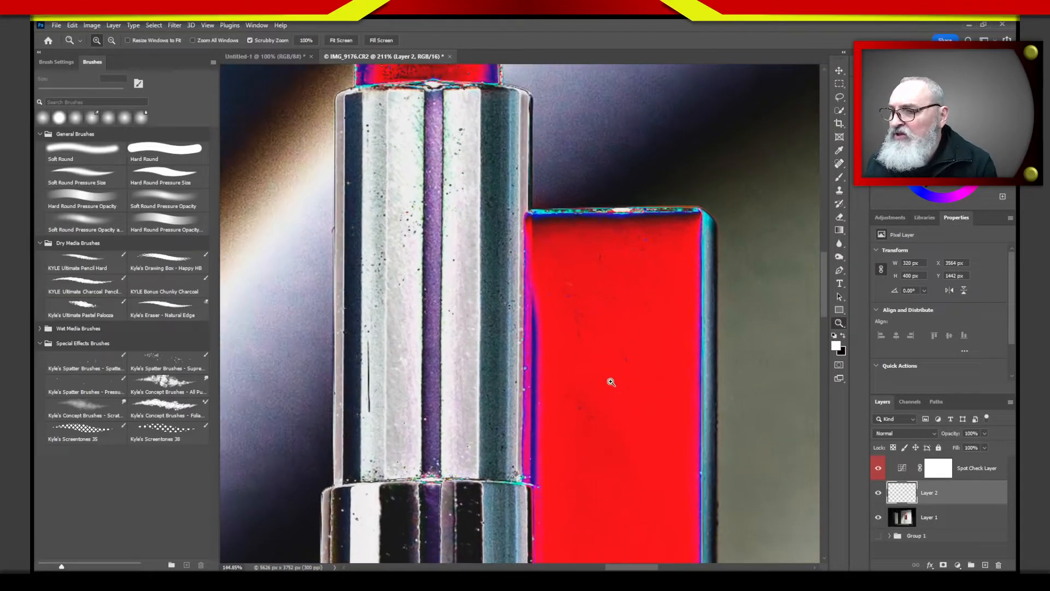
pyautogui.click(597, 393)
pyautogui.scroll(-3, 597, 393)
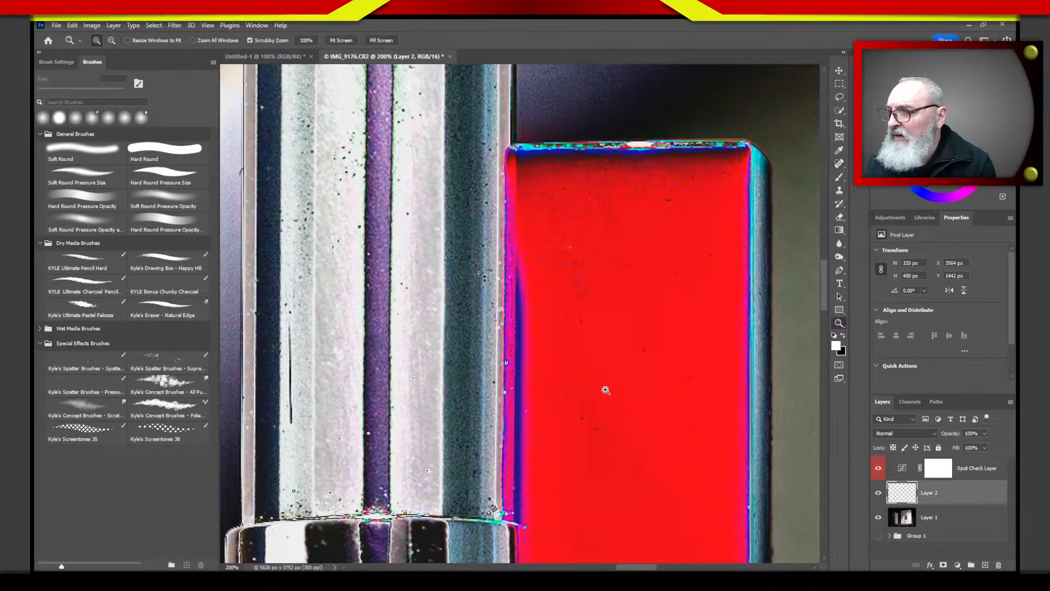
pyautogui.press('j')
pyautogui.hscroll(-5, 521, 296)
pyautogui.scroll(1, 522, 296)
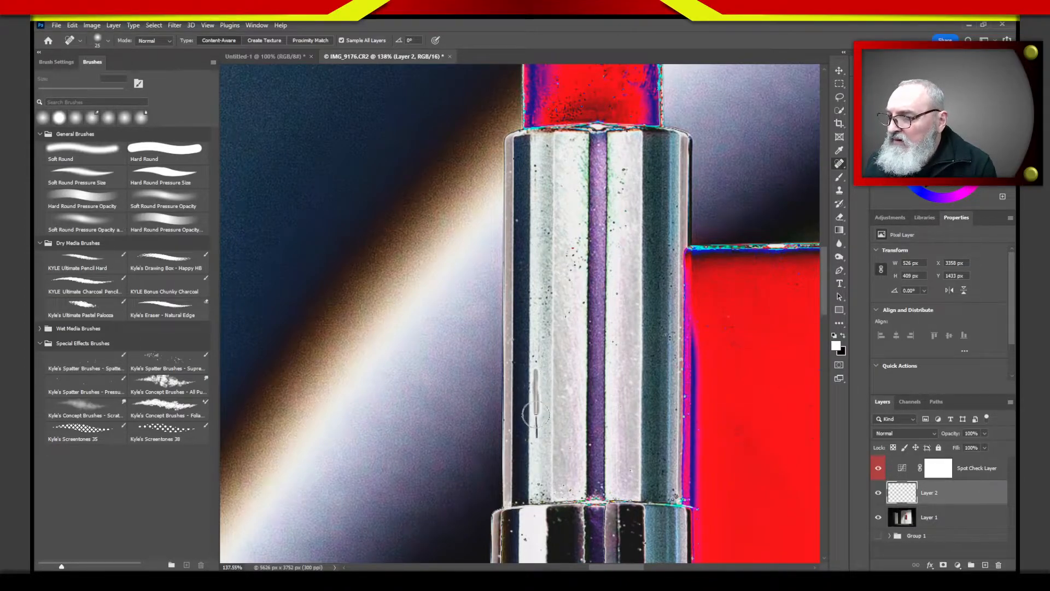
pyautogui.moveTo(536, 414); pyautogui.dragTo(533, 451)
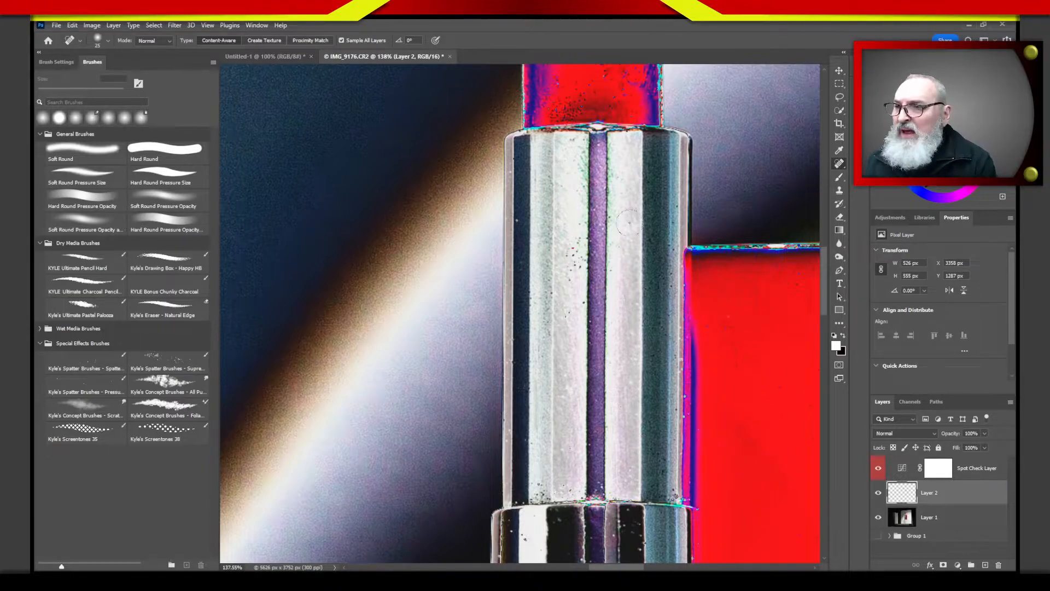
# - Heal specks on the slanted tip of the lipstick bullet with the Spot Healing Brush
pyautogui.moveTo(641, 75); pyautogui.dragTo(622, 369)
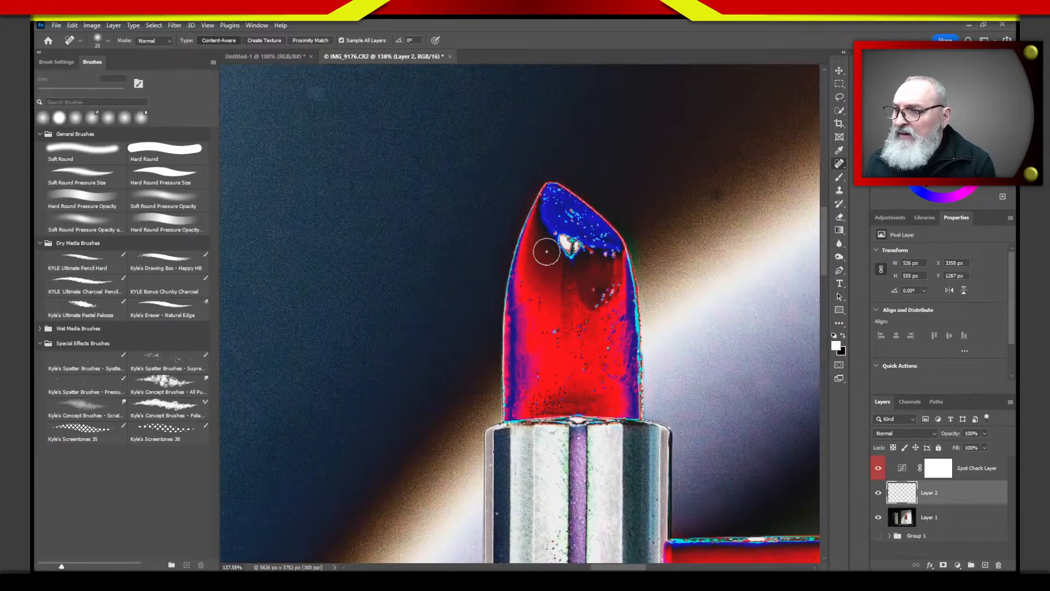
pyautogui.click(569, 212)
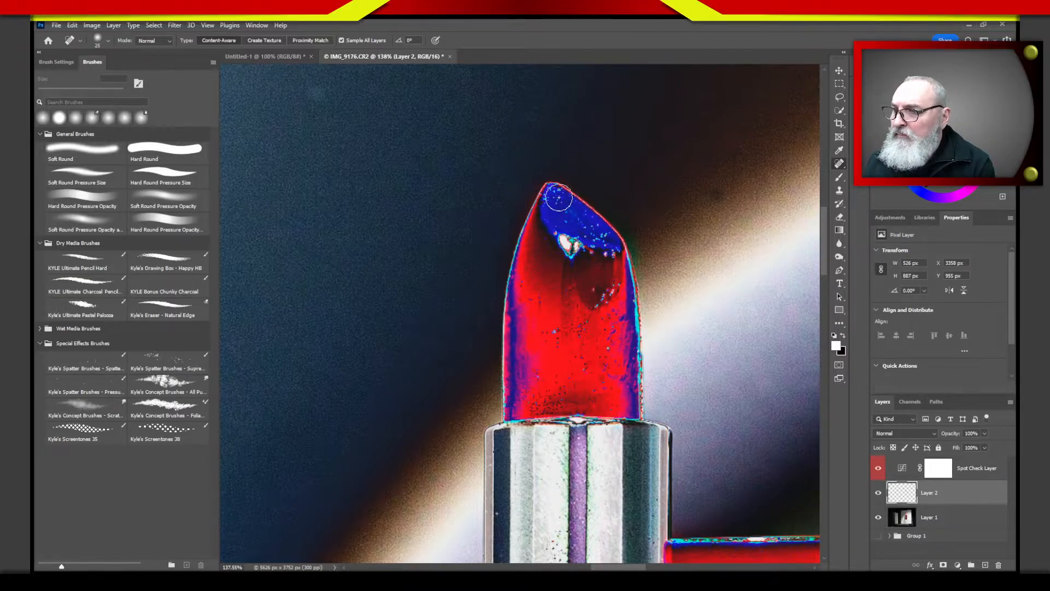
pyautogui.click(559, 198)
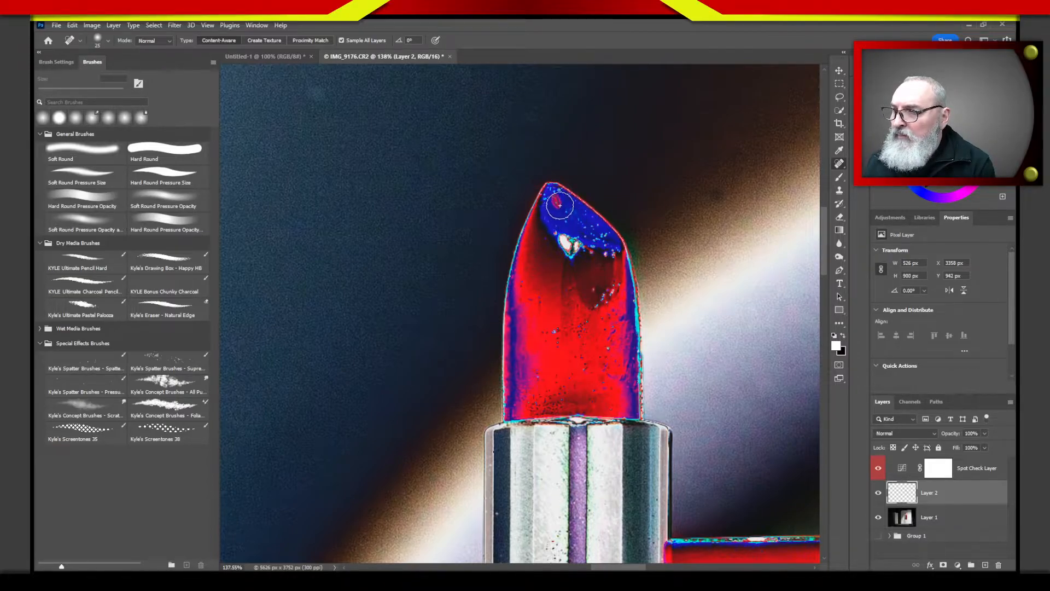
# - Heal the specks across the middle and lower part of the red lipstick bullet with the Spot Healing Brush
pyautogui.click(545, 342)
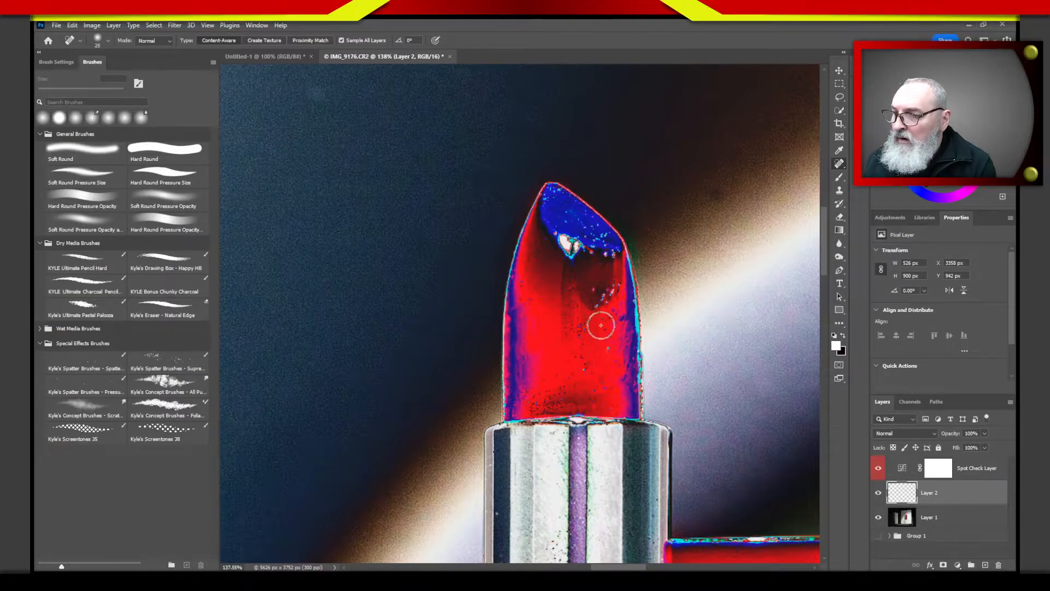
pyautogui.click(581, 352)
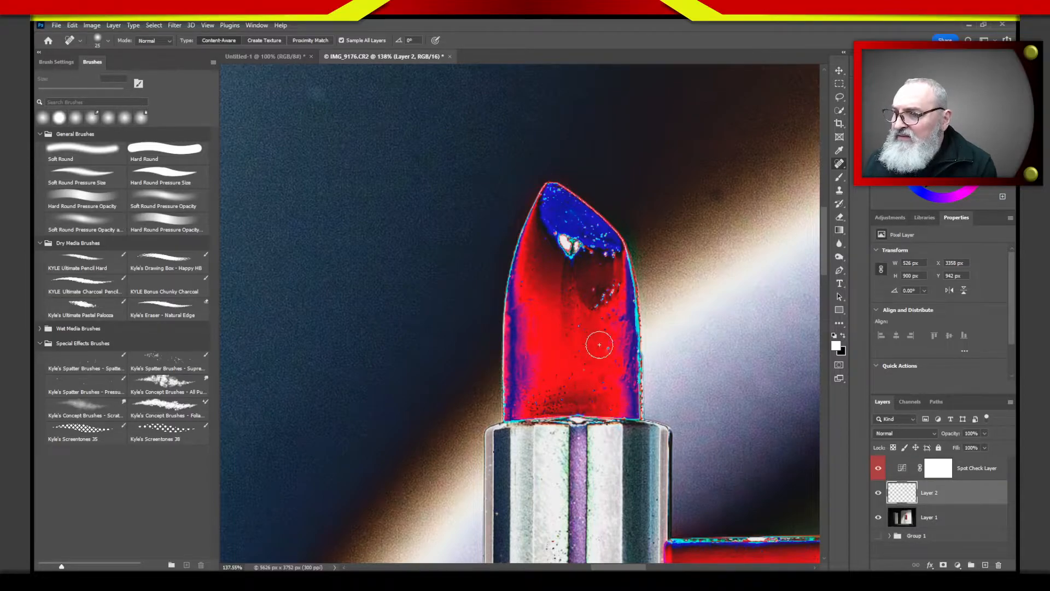
pyautogui.click(602, 321)
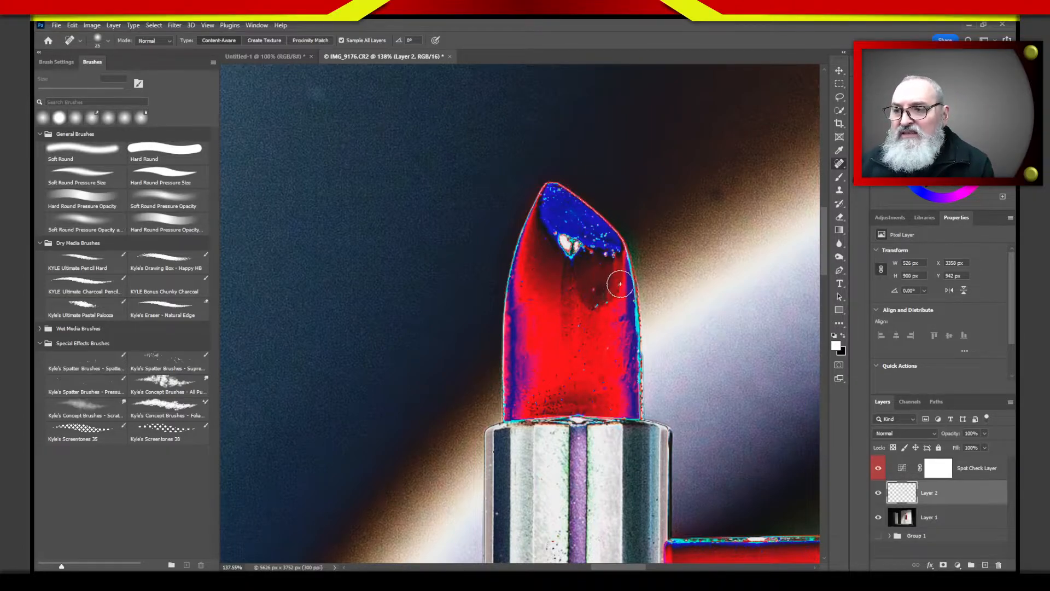
pyautogui.moveTo(593, 292); pyautogui.dragTo(617, 320)
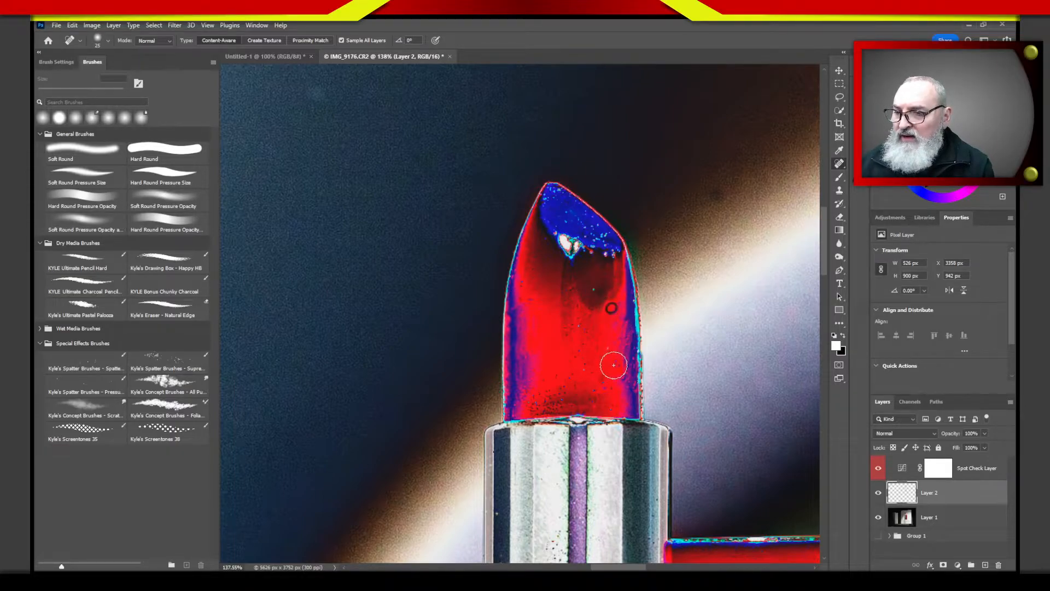
pyautogui.click(604, 388)
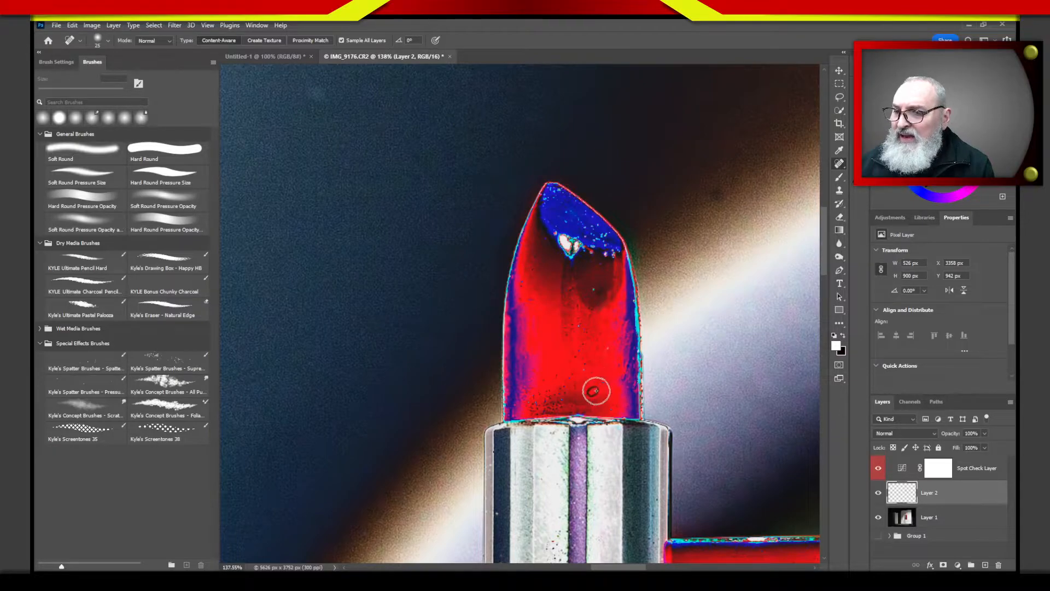
pyautogui.click(607, 407)
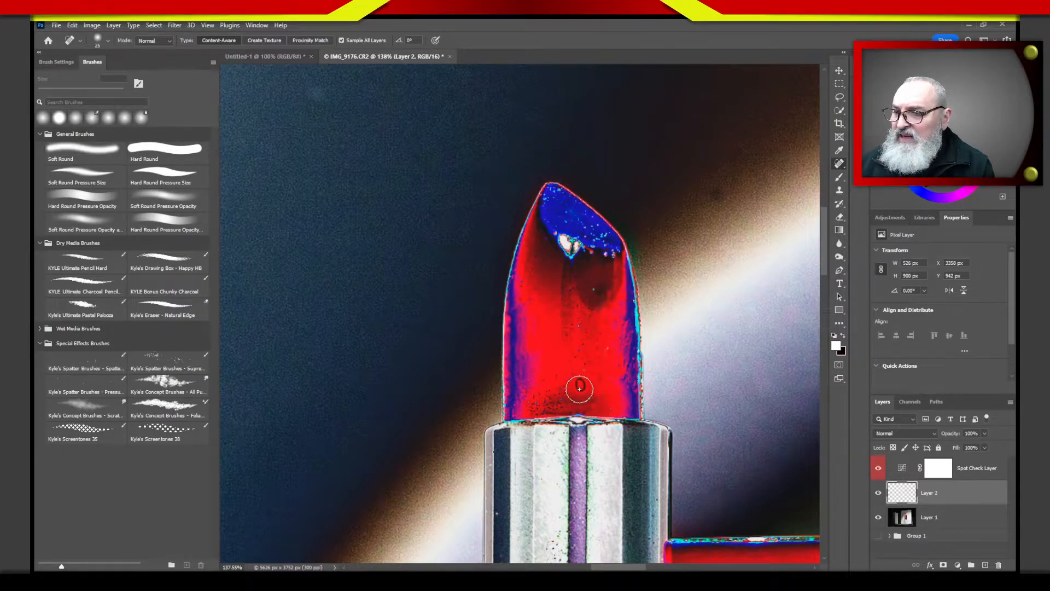
pyautogui.click(559, 397)
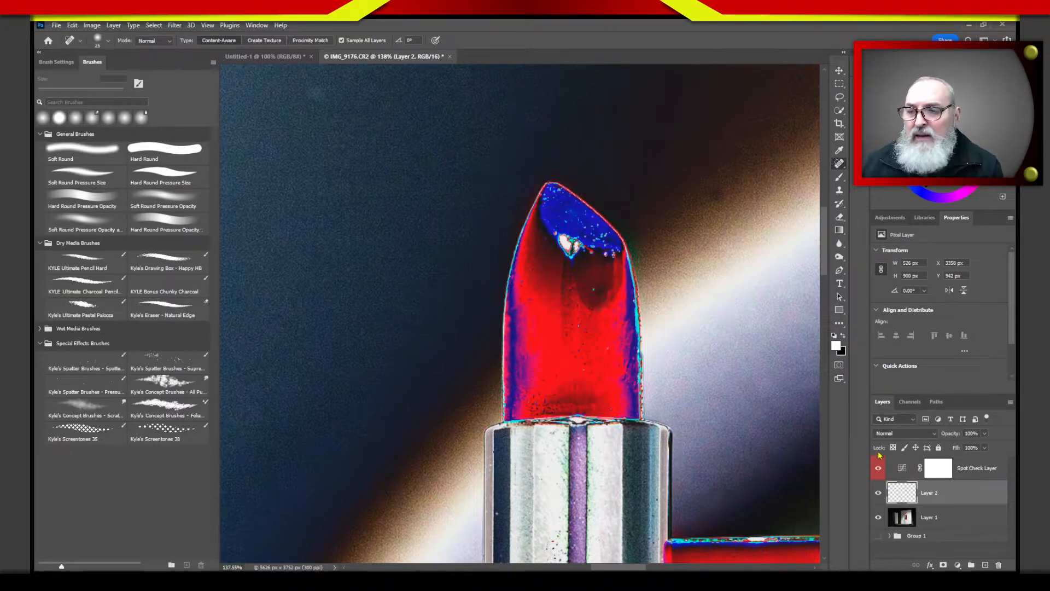
# - Hide the Spot Check Layer and heal the remaining specks beside the bullet's highlight, on its lower body and at its tip
pyautogui.click(879, 470)
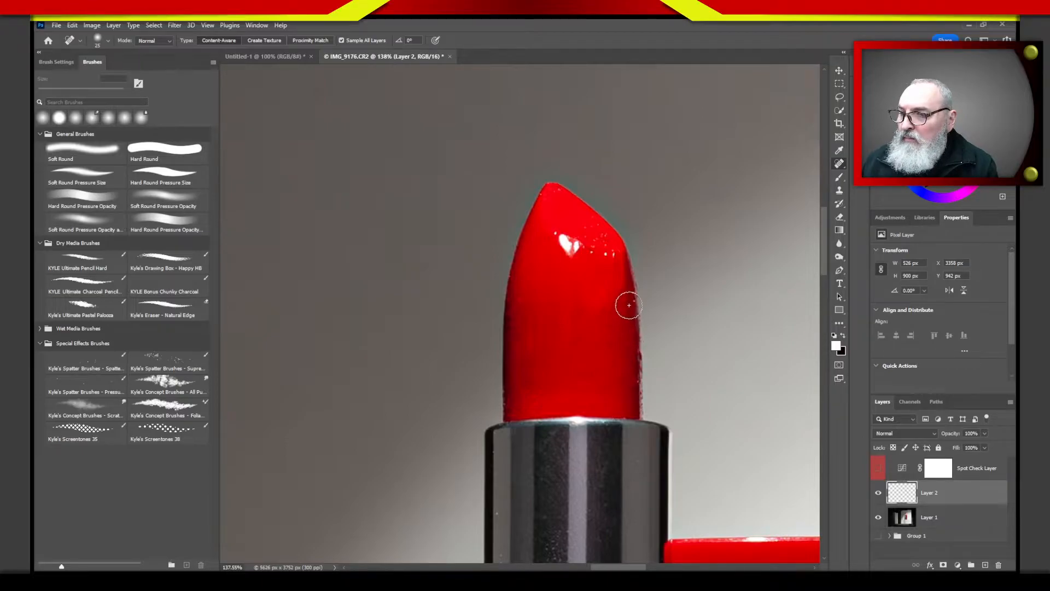
pyautogui.click(592, 253)
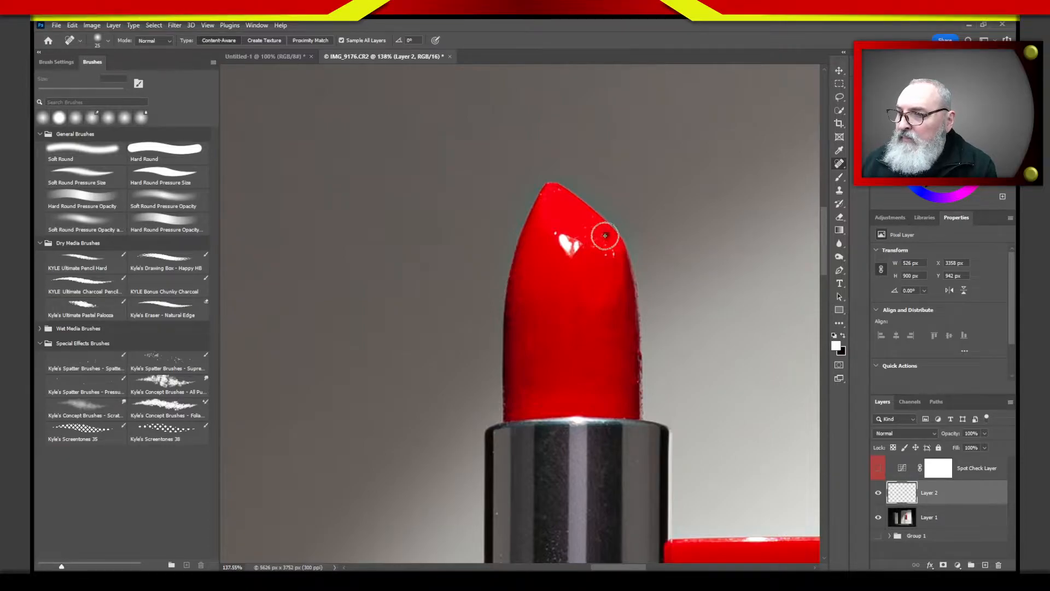
pyautogui.click(593, 239)
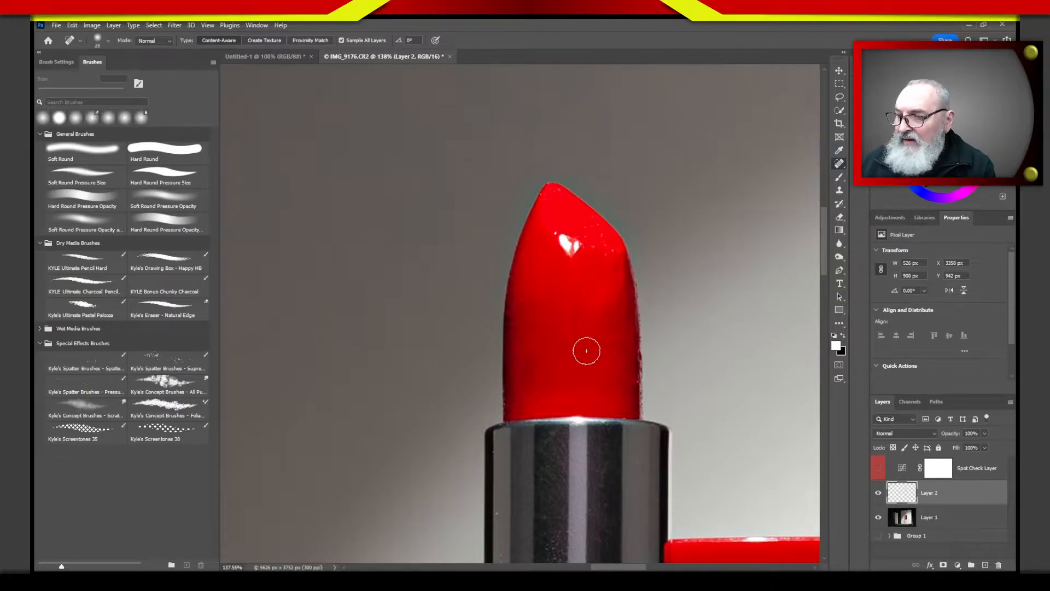
pyautogui.click(571, 361)
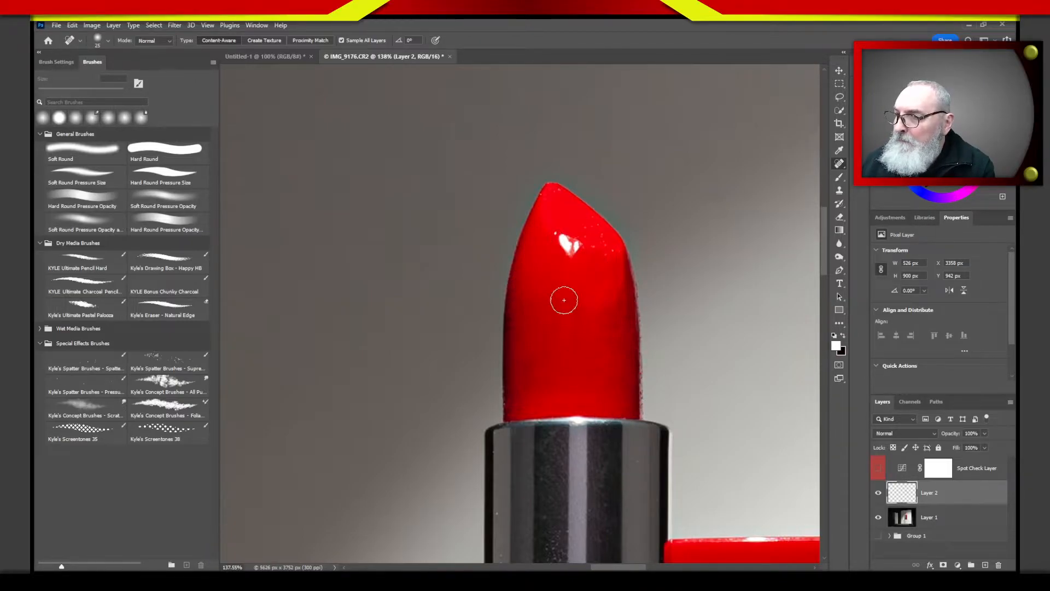
pyautogui.click(556, 191)
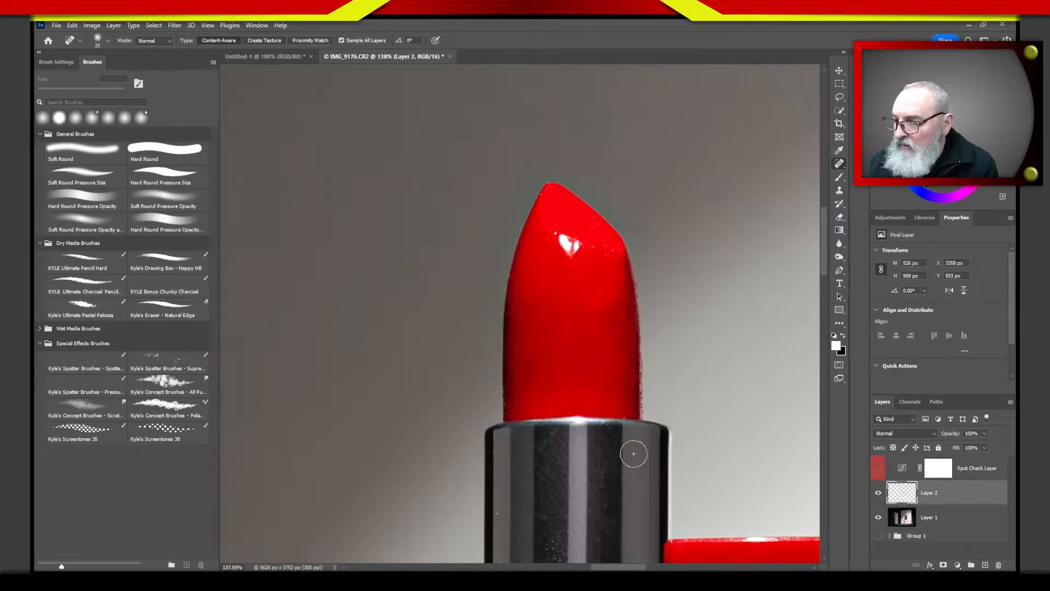
# - Heal the upper and lower bright specks on the left side of the black collar below the lipstick tube
pyautogui.moveTo(626, 471); pyautogui.dragTo(645, 174)
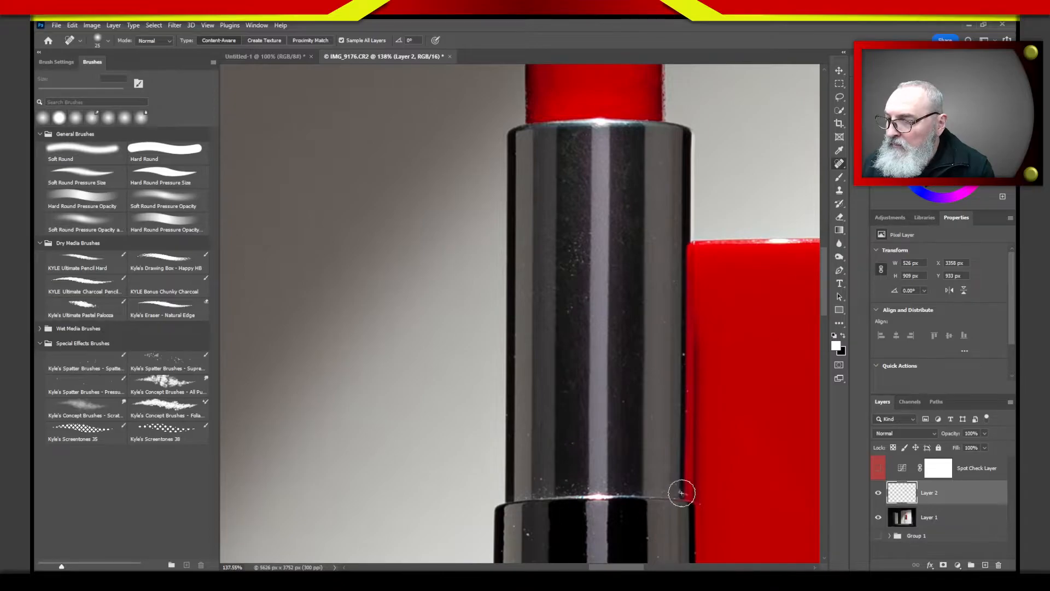
pyautogui.moveTo(675, 497); pyautogui.dragTo(599, 356)
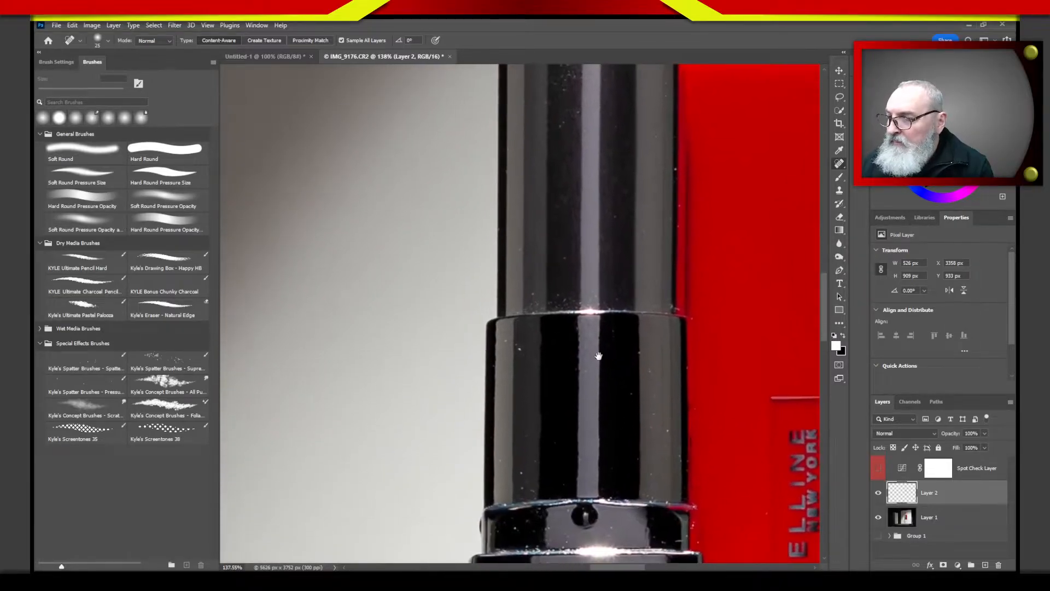
pyautogui.click(512, 347)
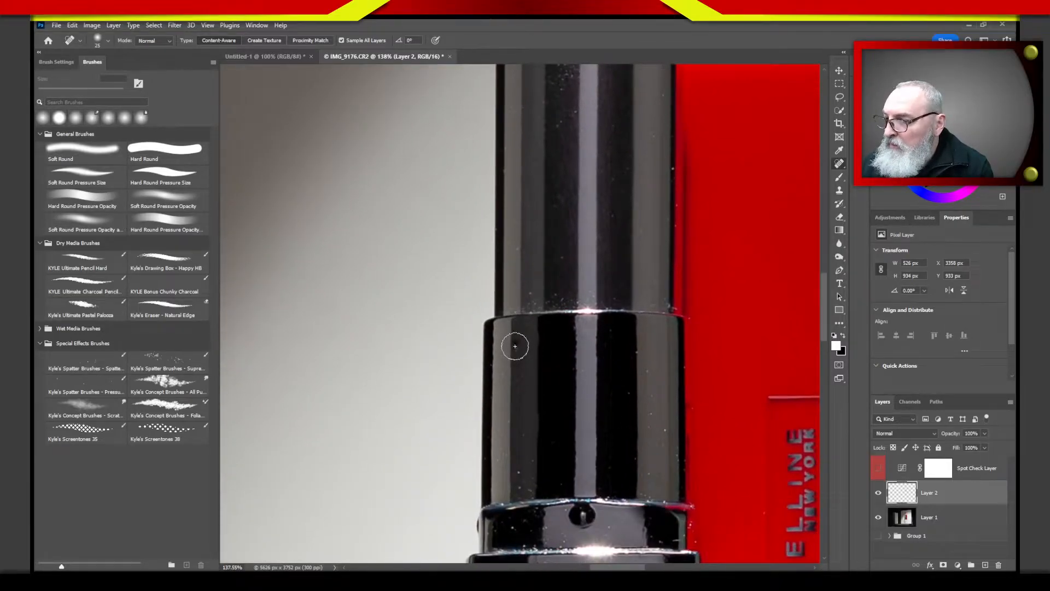
pyautogui.click(520, 473)
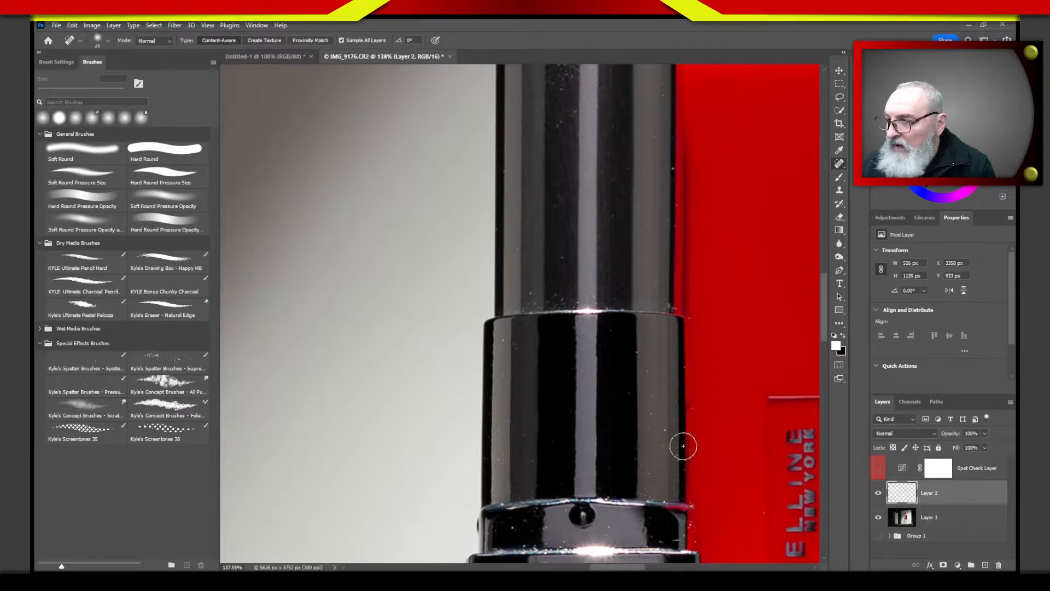
# - Switch to the Clone Stamp tool for retouching the black collar of the lipstick tube
pyautogui.scroll(10, 683, 445)
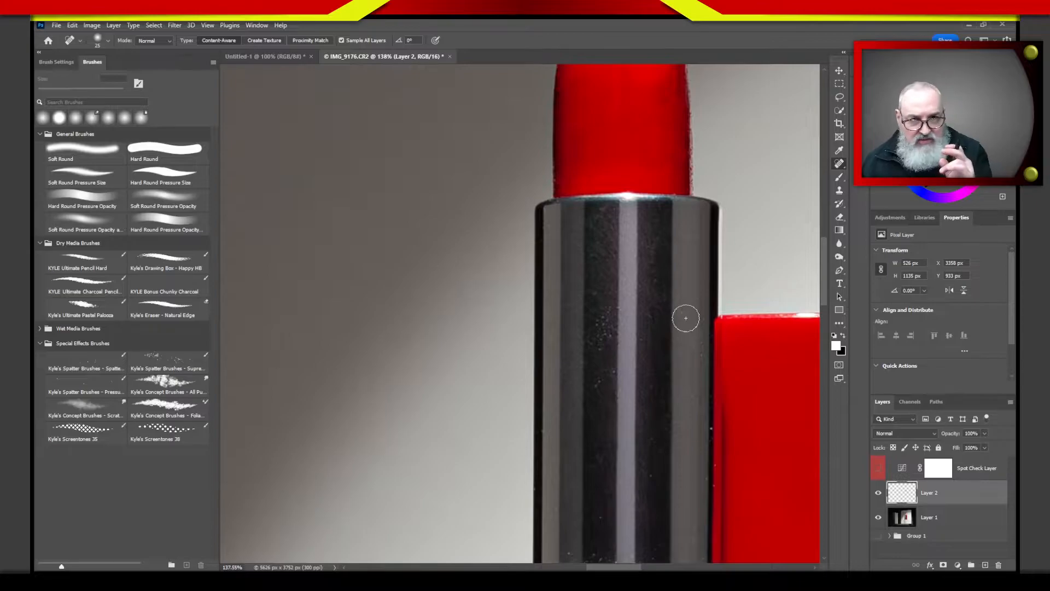
pyautogui.click(839, 192)
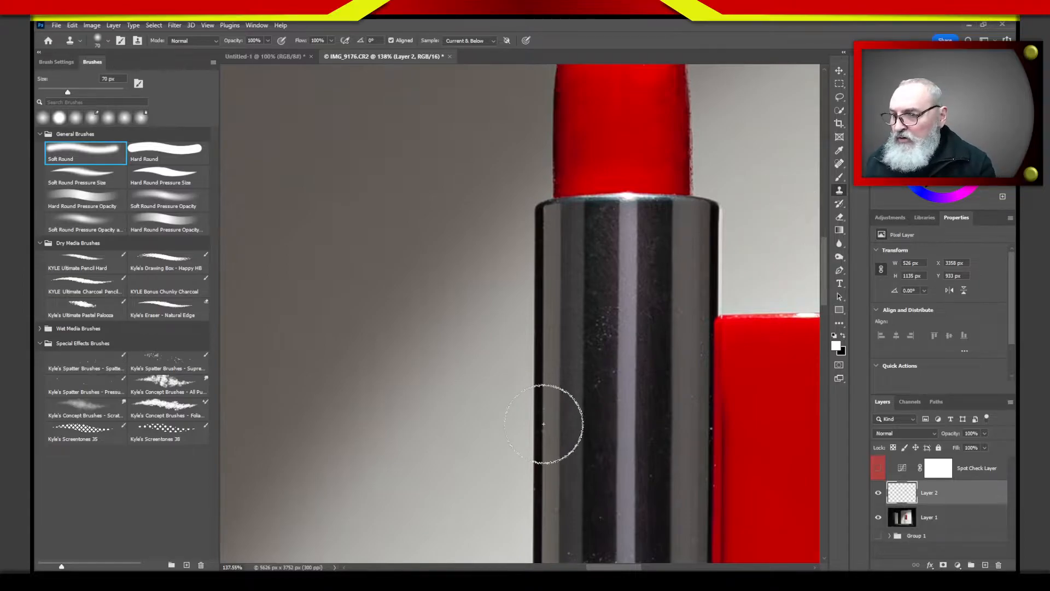
pyautogui.moveTo(605, 436)
pyautogui.mouseDown()
pyautogui.moveTo(613, 303)
pyautogui.moveTo(572, 277)
pyautogui.moveTo(537, 204)
pyautogui.moveTo(581, 187)
pyautogui.mouseUp()
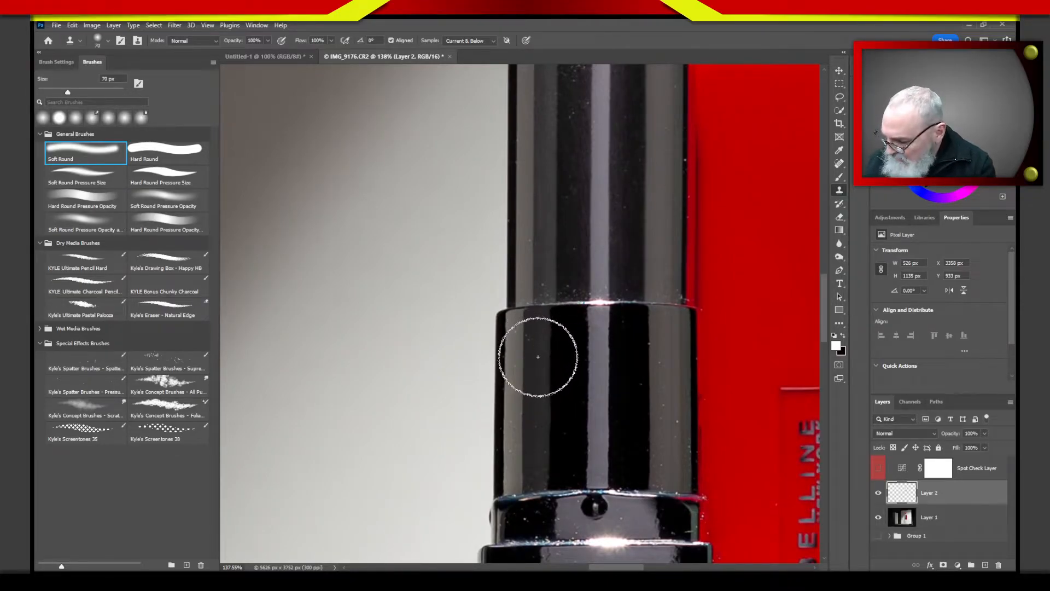
pyautogui.moveTo(553, 369)
pyautogui.mouseDown()
pyautogui.moveTo(589, 283)
pyautogui.moveTo(583, 261)
pyautogui.mouseUp()
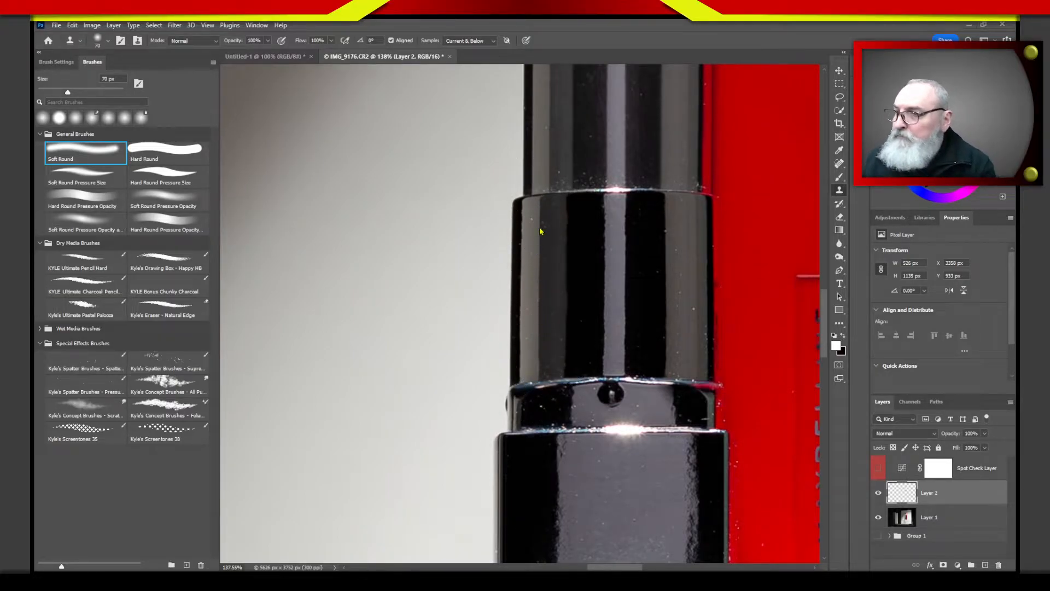
pyautogui.moveTo(522, 198)
pyautogui.mouseDown()
pyautogui.moveTo(517, 308)
pyautogui.moveTo(530, 361)
pyautogui.mouseUp()
pyautogui.moveTo(545, 196); pyautogui.dragTo(545, 393)
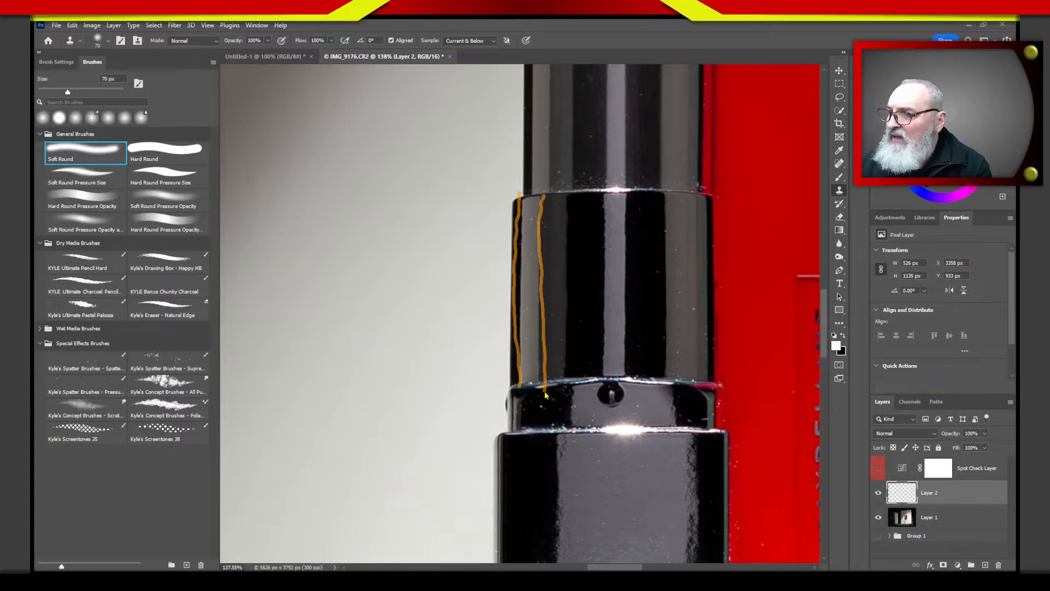
pyautogui.moveTo(564, 193); pyautogui.dragTo(559, 393)
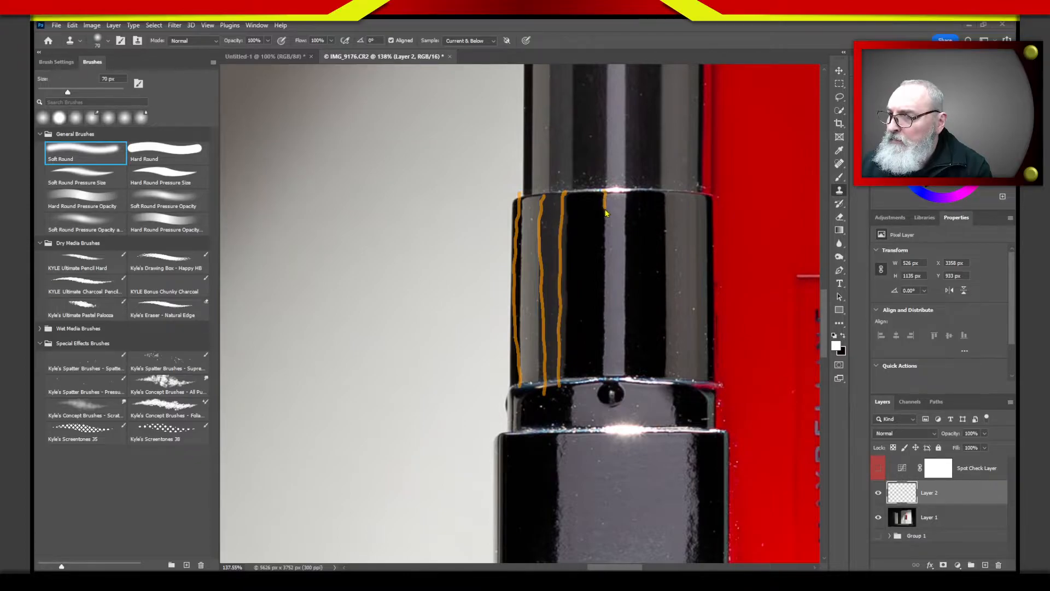
pyautogui.moveTo(606, 212); pyautogui.dragTo(613, 385)
pyautogui.moveTo(629, 198); pyautogui.dragTo(634, 382)
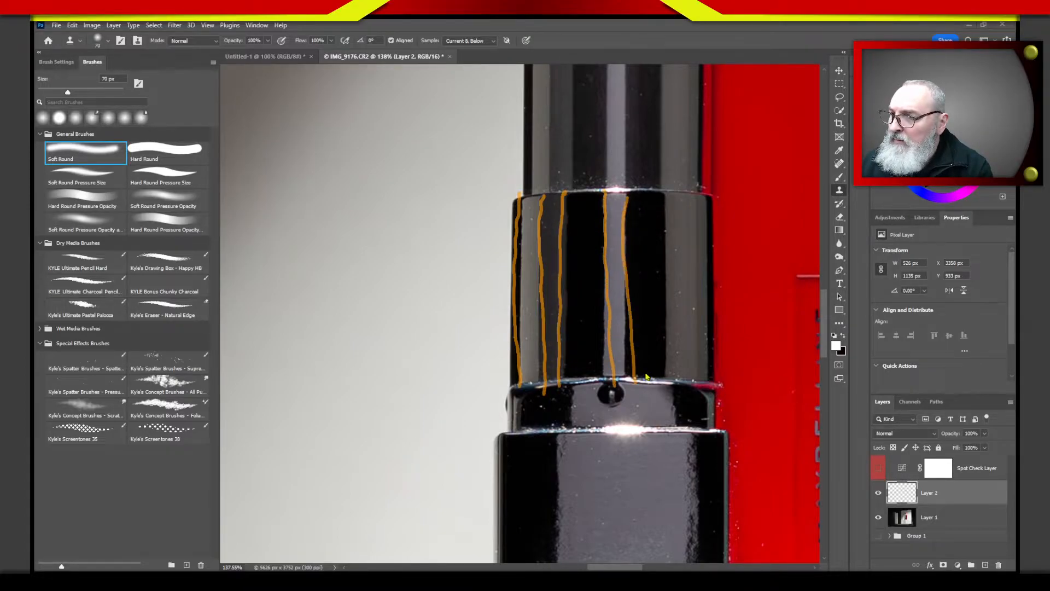
pyautogui.moveTo(663, 200); pyautogui.dragTo(658, 400)
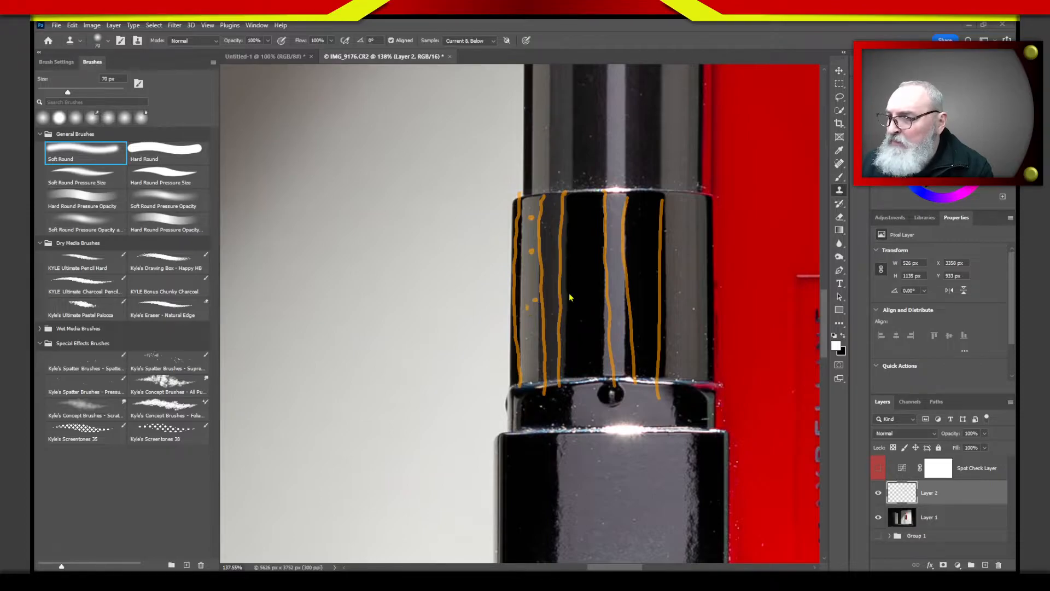
pyautogui.moveTo(536, 265)
pyautogui.mouseDown()
pyautogui.moveTo(503, 271)
pyautogui.moveTo(531, 296)
pyautogui.moveTo(557, 277)
pyautogui.moveTo(533, 262)
pyautogui.mouseUp()
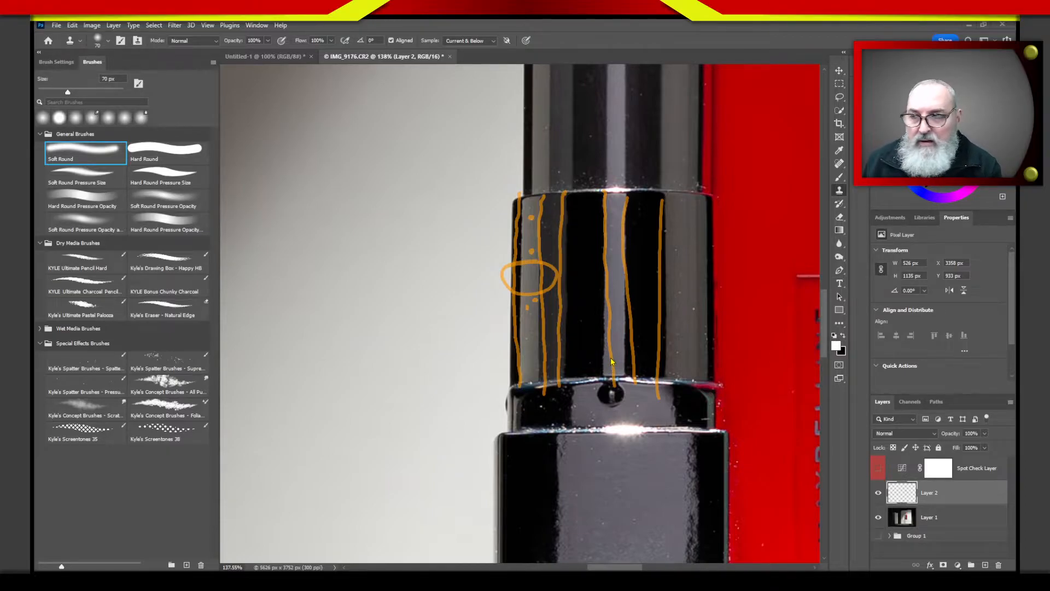
pyautogui.press('Escape')
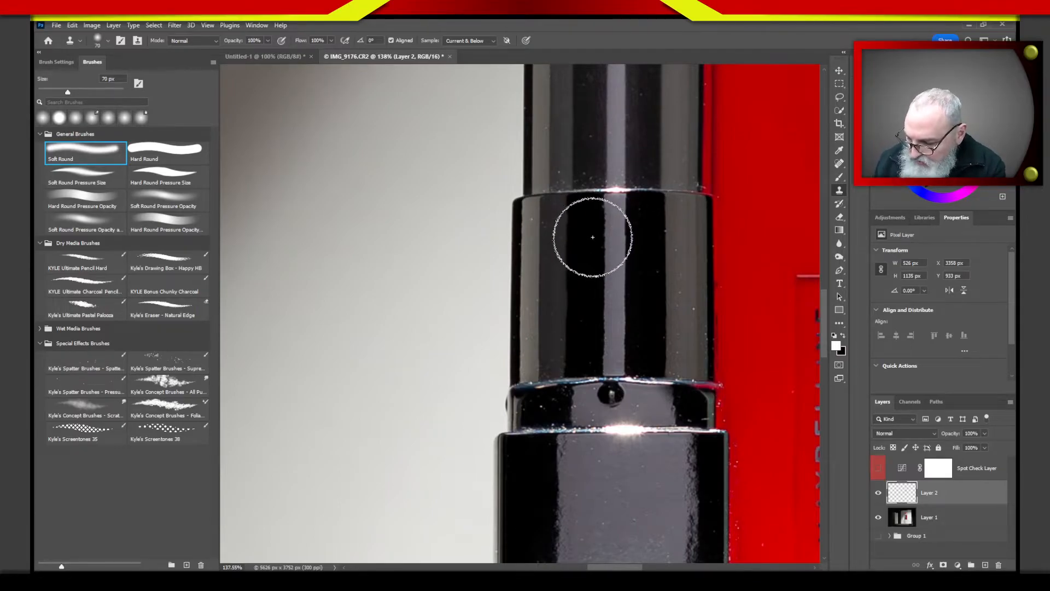
# - Reduce the Clone Stamp brush size to 10 px for close work on the black collar's left side
pyautogui.press('[')
pyautogui.press('[')
pyautogui.press('[')
pyautogui.press('[')
pyautogui.press('[')
pyautogui.press('[')
pyautogui.press('[')
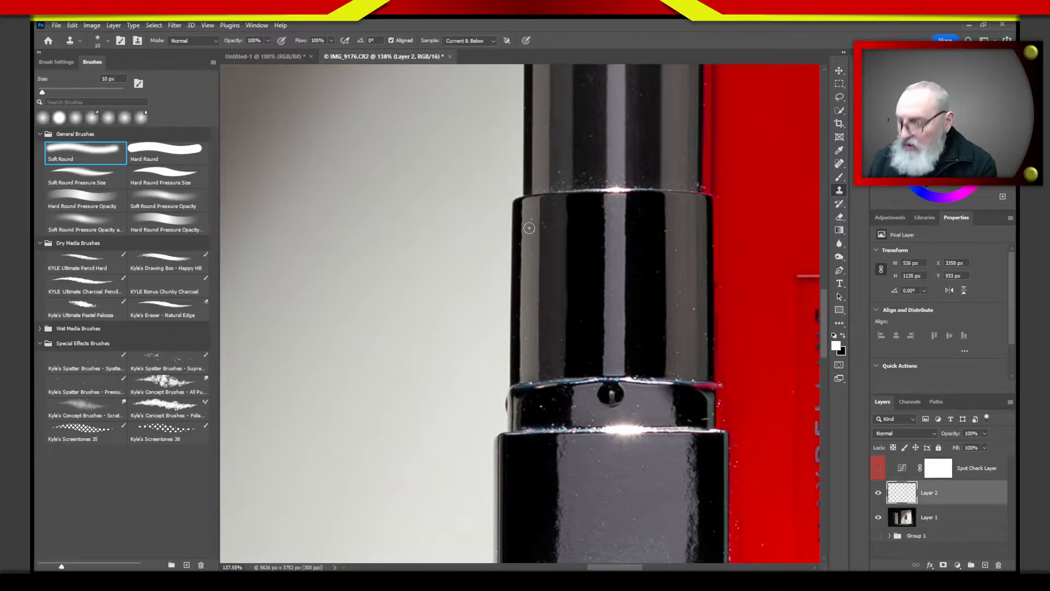
pyautogui.press('z')
pyautogui.moveTo(535, 230)
pyautogui.mouseDown()
pyautogui.moveTo(575, 228)
pyautogui.moveTo(585, 245)
pyautogui.moveTo(544, 211)
pyautogui.mouseUp()
pyautogui.press('s')
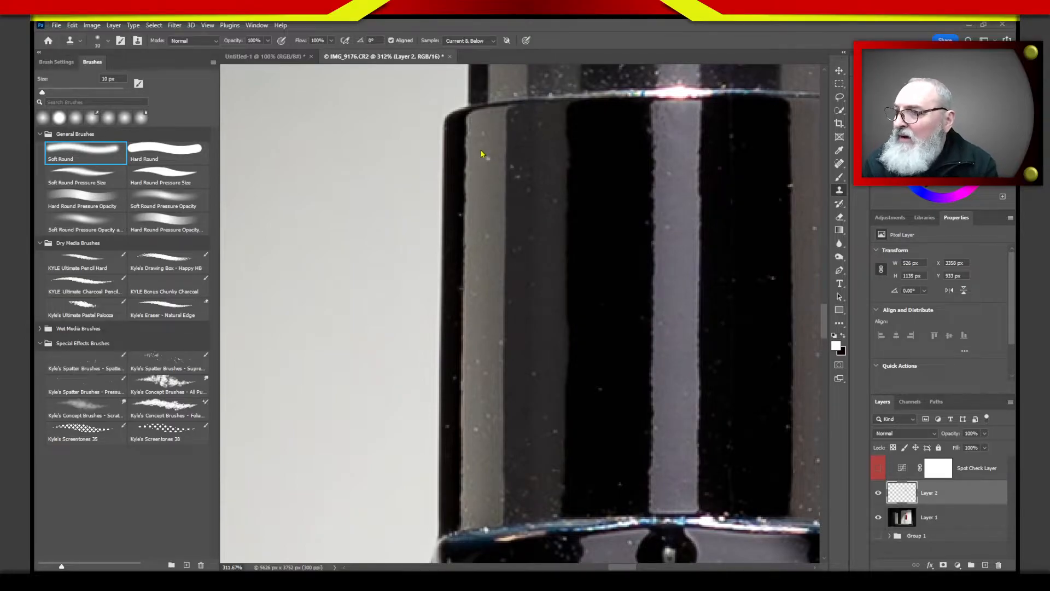
pyautogui.moveTo(475, 149)
pyautogui.mouseDown()
pyautogui.moveTo(496, 172)
pyautogui.moveTo(471, 170)
pyautogui.mouseUp()
pyautogui.press('Escape')
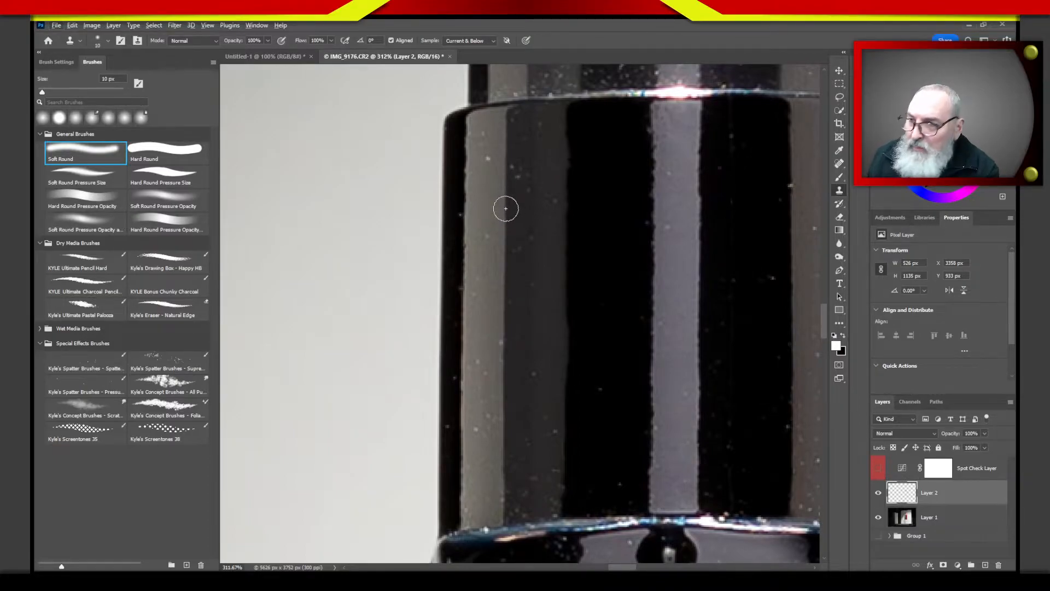
# - Clone clean areas over the specks along the light grey strip at the collar's left side, from top to bottom
pyautogui.keyDown('alt'); pyautogui.click(489, 159); pyautogui.keyUp('alt')
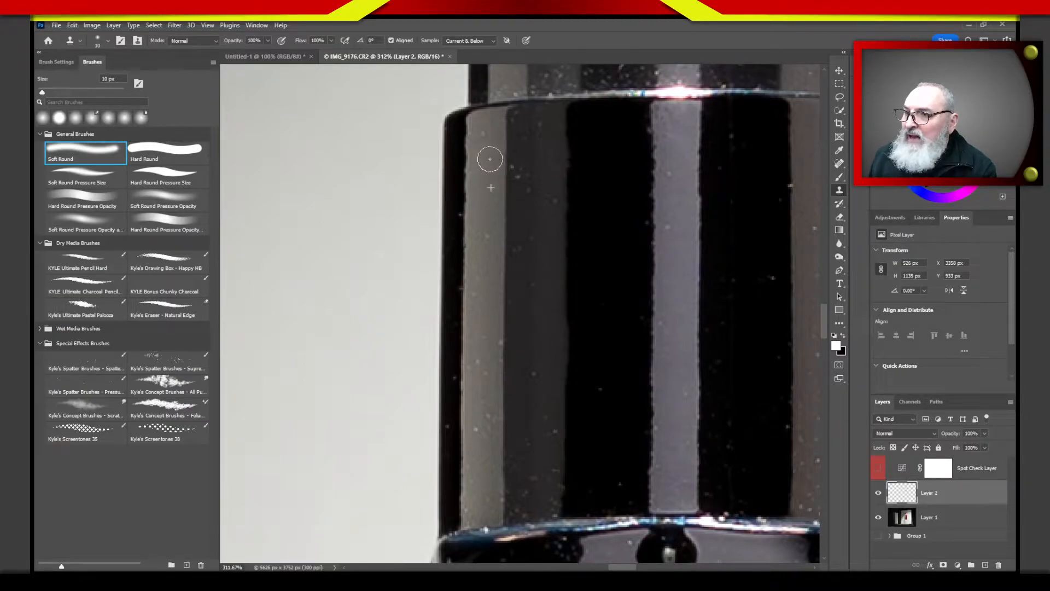
pyautogui.keyDown('alt'); pyautogui.click(484, 172); pyautogui.keyUp('alt')
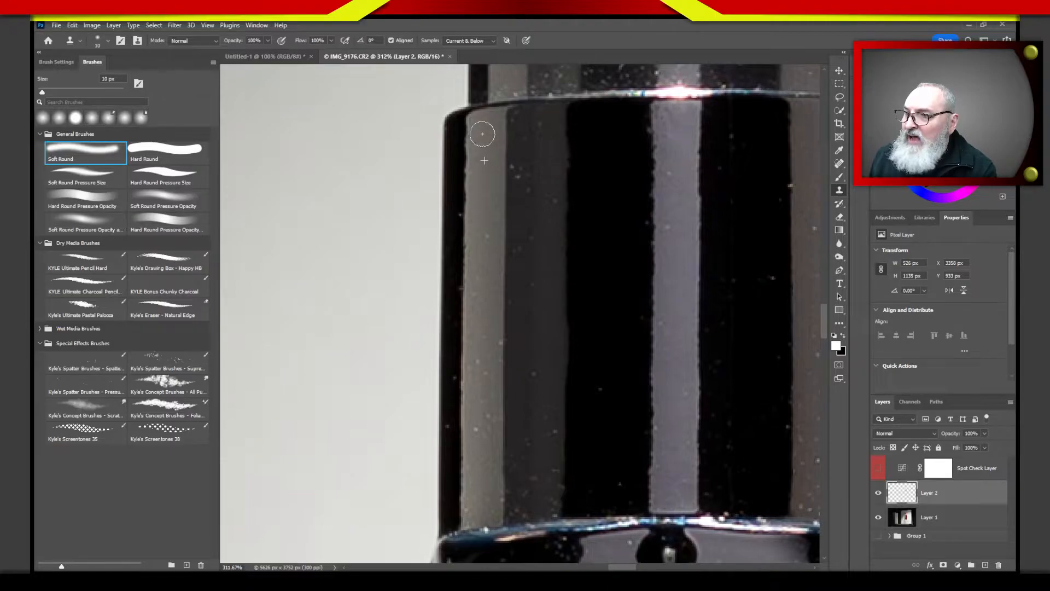
pyautogui.click(482, 143)
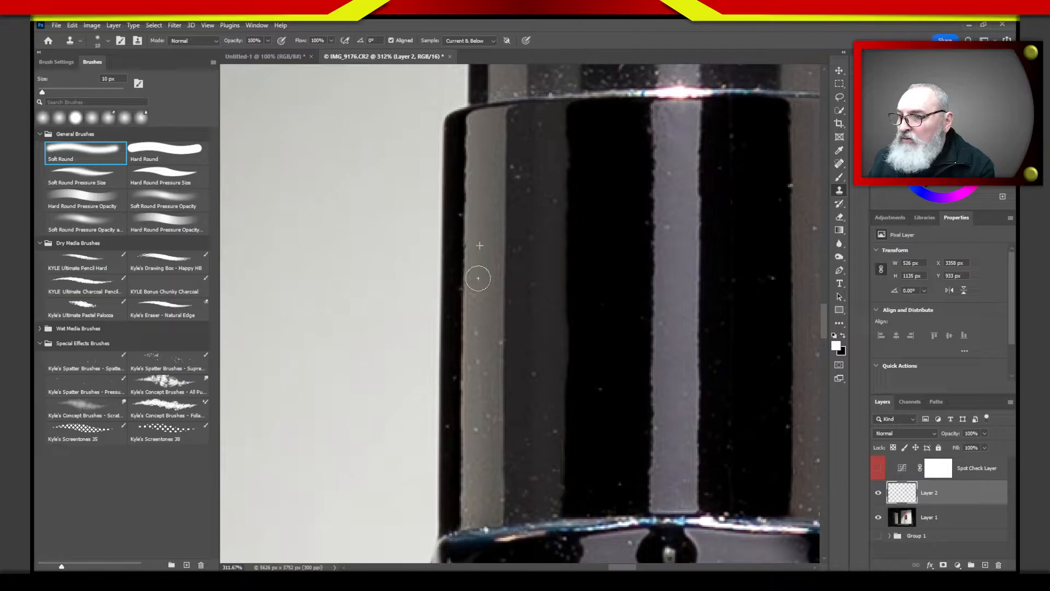
pyautogui.moveTo(480, 281)
pyautogui.mouseDown()
pyautogui.moveTo(476, 334)
pyautogui.moveTo(496, 341)
pyautogui.moveTo(497, 358)
pyautogui.moveTo(476, 359)
pyautogui.moveTo(487, 372)
pyautogui.moveTo(494, 361)
pyautogui.moveTo(473, 365)
pyautogui.moveTo(494, 418)
pyautogui.moveTo(476, 429)
pyautogui.moveTo(493, 422)
pyautogui.moveTo(484, 438)
pyautogui.moveTo(503, 470)
pyautogui.moveTo(479, 448)
pyautogui.moveTo(473, 484)
pyautogui.moveTo(477, 511)
pyautogui.mouseUp()
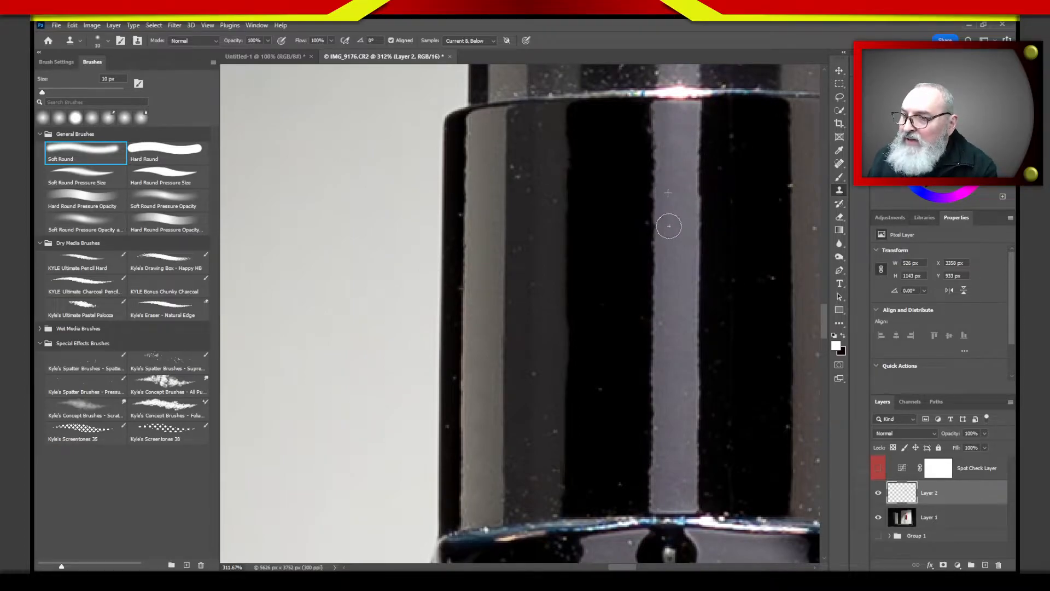
# - Clone out the specks along the black collar's central light strip, its dark grey strip and its left edge
pyautogui.moveTo(664, 323)
pyautogui.mouseDown()
pyautogui.moveTo(683, 395)
pyautogui.moveTo(661, 427)
pyautogui.moveTo(691, 439)
pyautogui.moveTo(662, 460)
pyautogui.moveTo(684, 487)
pyautogui.mouseUp()
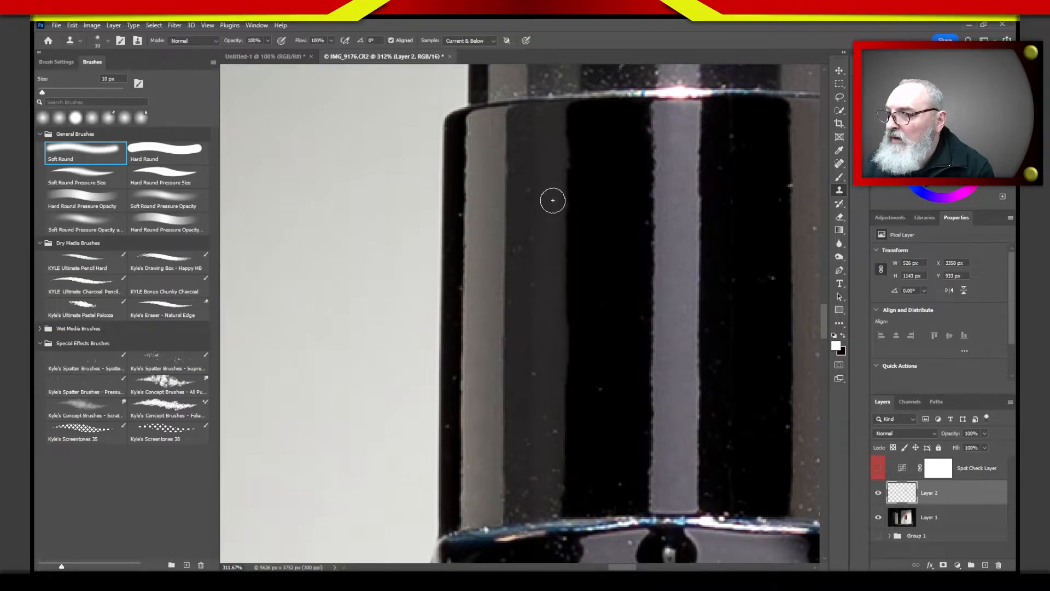
pyautogui.moveTo(534, 237)
pyautogui.mouseDown()
pyautogui.moveTo(527, 195)
pyautogui.moveTo(518, 248)
pyautogui.moveTo(533, 284)
pyautogui.moveTo(511, 297)
pyautogui.moveTo(514, 311)
pyautogui.mouseUp()
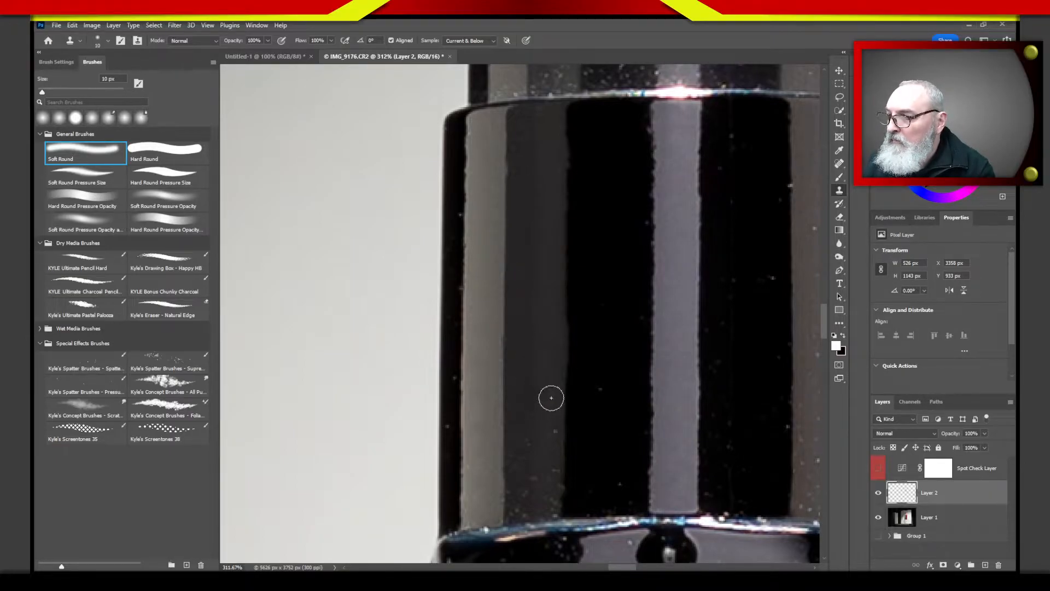
pyautogui.moveTo(552, 397)
pyautogui.mouseDown()
pyautogui.moveTo(553, 429)
pyautogui.moveTo(531, 443)
pyautogui.moveTo(528, 468)
pyautogui.moveTo(553, 471)
pyautogui.moveTo(523, 485)
pyautogui.moveTo(513, 509)
pyautogui.moveTo(555, 488)
pyautogui.moveTo(553, 502)
pyautogui.moveTo(520, 514)
pyautogui.moveTo(511, 501)
pyautogui.moveTo(519, 510)
pyautogui.mouseUp()
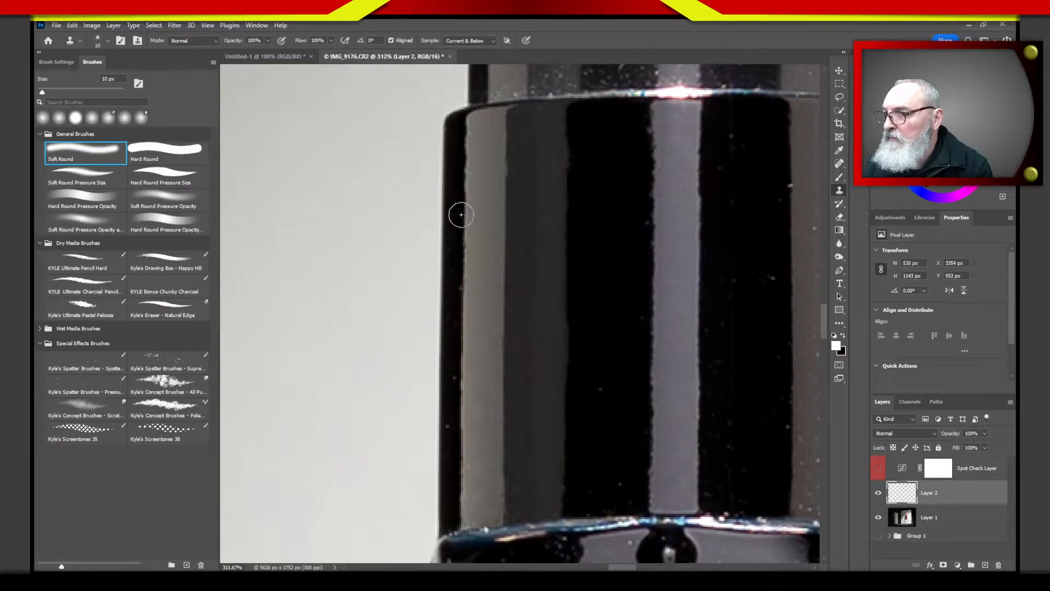
pyautogui.moveTo(461, 215)
pyautogui.mouseDown()
pyautogui.moveTo(472, 261)
pyautogui.moveTo(468, 295)
pyautogui.moveTo(457, 288)
pyautogui.moveTo(451, 426)
pyautogui.moveTo(476, 427)
pyautogui.mouseUp()
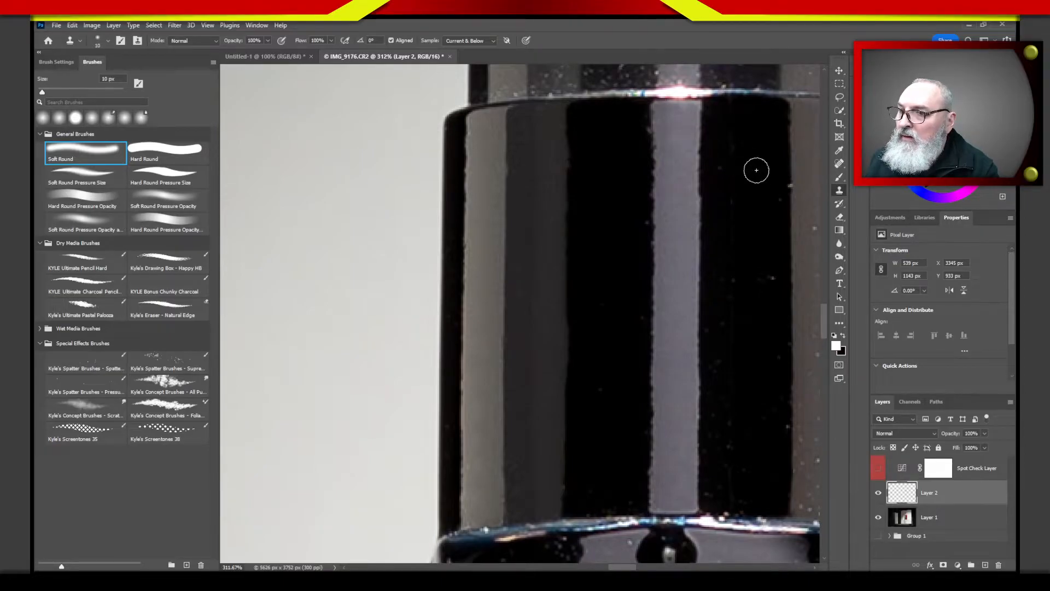
# - Clone out the specks in the collar's black band to the right of the central highlight, from top to bottom
pyautogui.moveTo(784, 182); pyautogui.dragTo(786, 185)
pyautogui.click(782, 188)
pyautogui.click(774, 278)
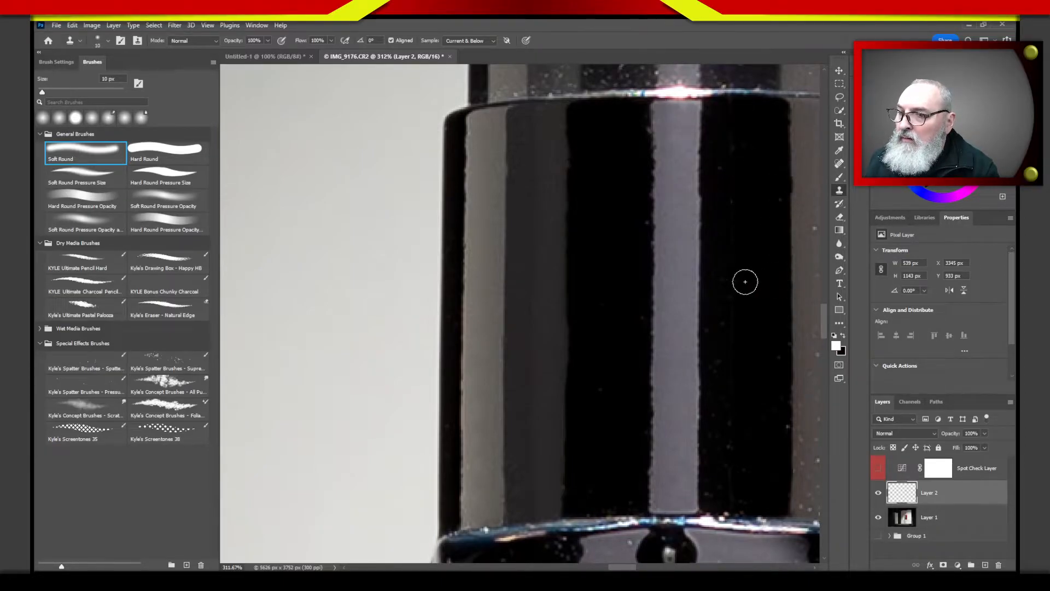
pyautogui.click(734, 280)
pyautogui.click(723, 364)
pyautogui.click(724, 444)
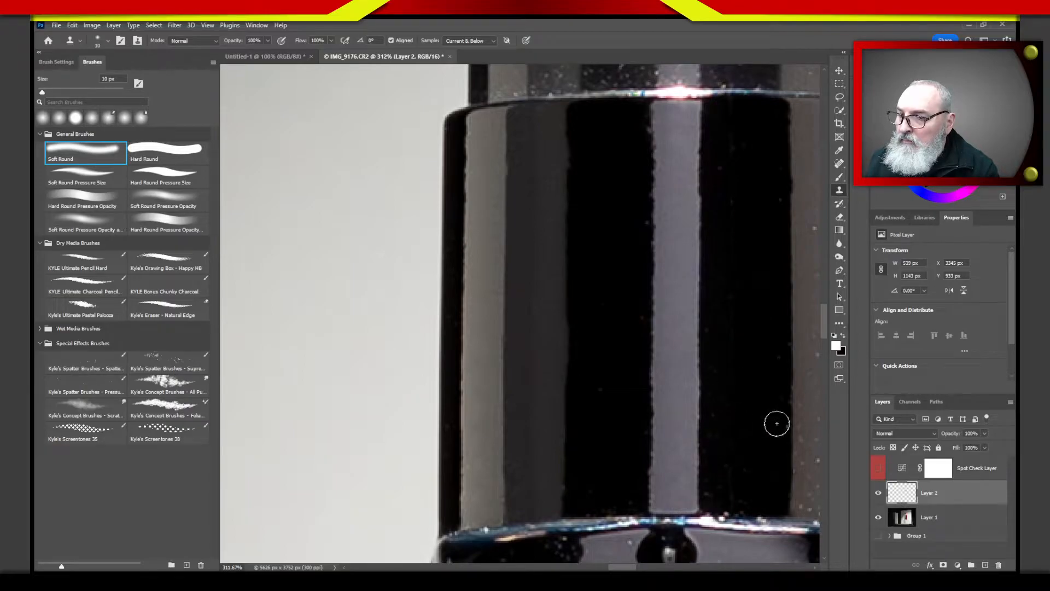
pyautogui.click(783, 427)
pyautogui.click(715, 493)
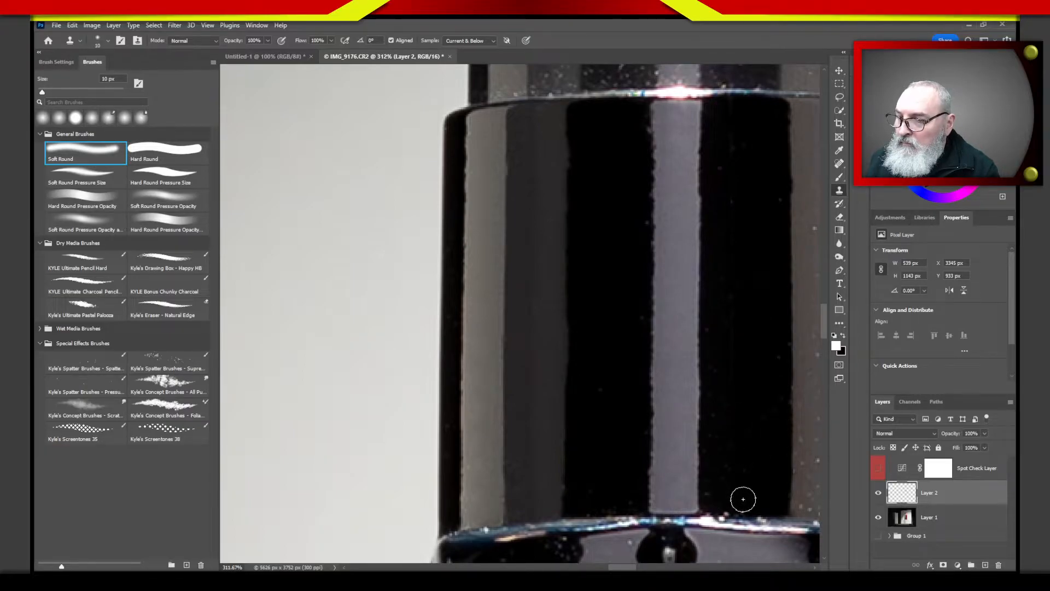
pyautogui.click(753, 507)
pyautogui.click(741, 508)
pyautogui.click(721, 506)
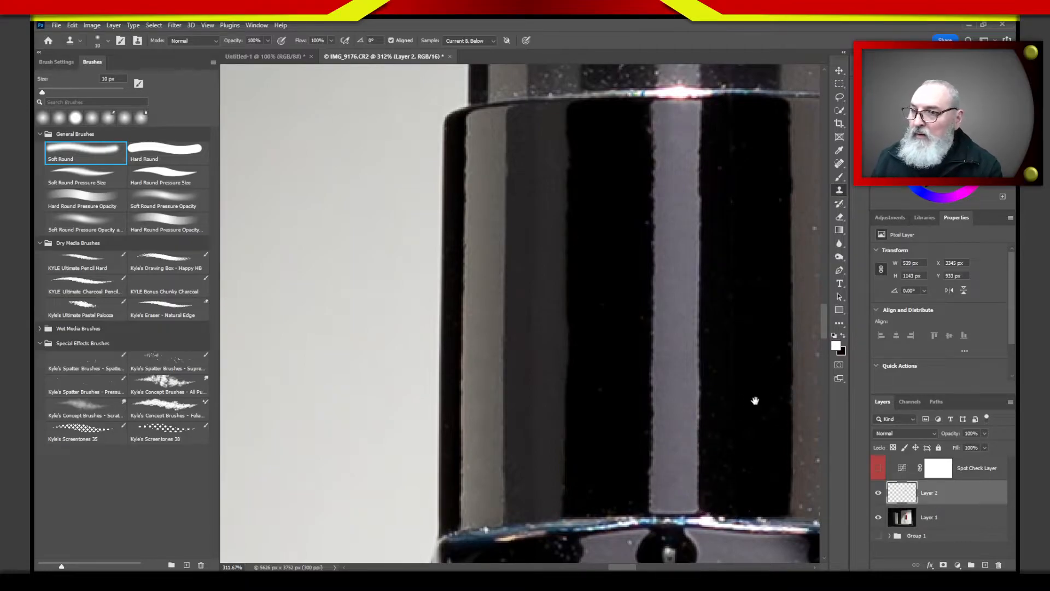
# - Clone clean areas over the specks down the upper and middle part of the collar's right brownish-grey strip
pyautogui.moveTo(755, 401); pyautogui.dragTo(622, 387)
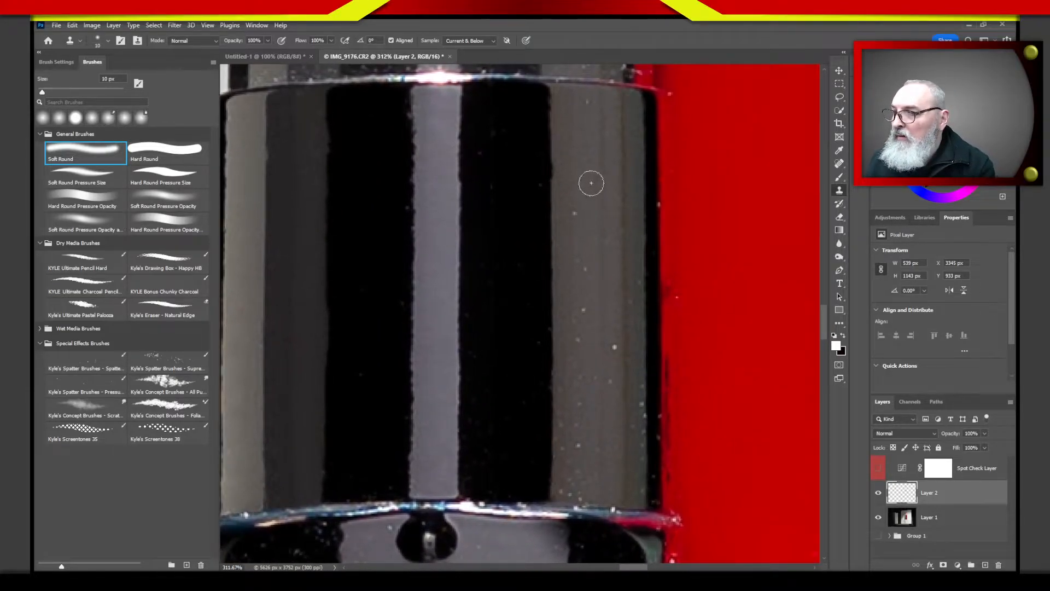
pyautogui.click(574, 212)
pyautogui.click(573, 266)
pyautogui.click(583, 309)
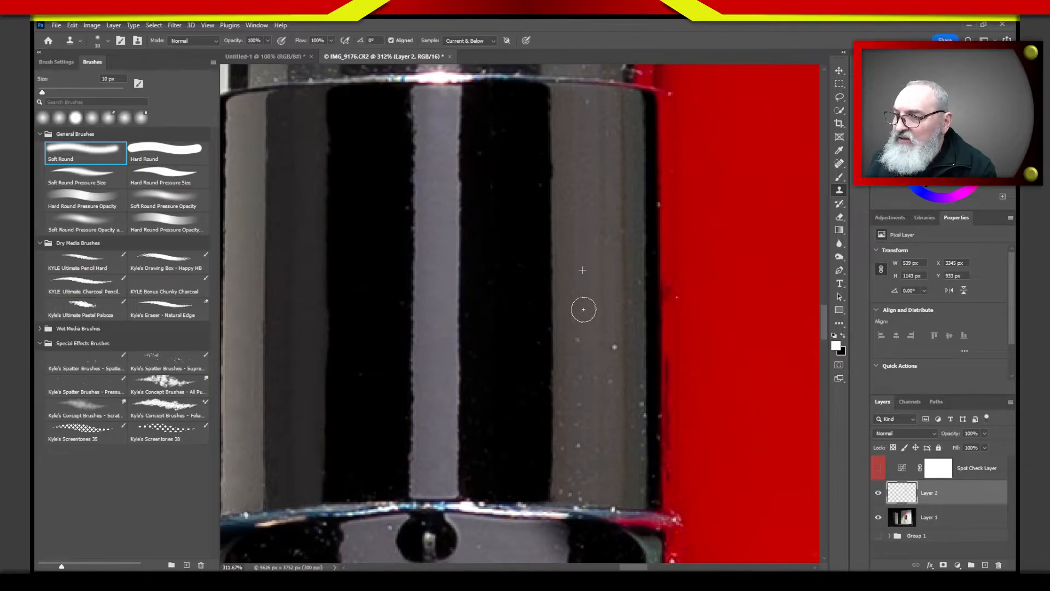
pyautogui.moveTo(575, 326)
pyautogui.mouseDown()
pyautogui.moveTo(575, 367)
pyautogui.moveTo(609, 344)
pyautogui.moveTo(609, 356)
pyautogui.mouseUp()
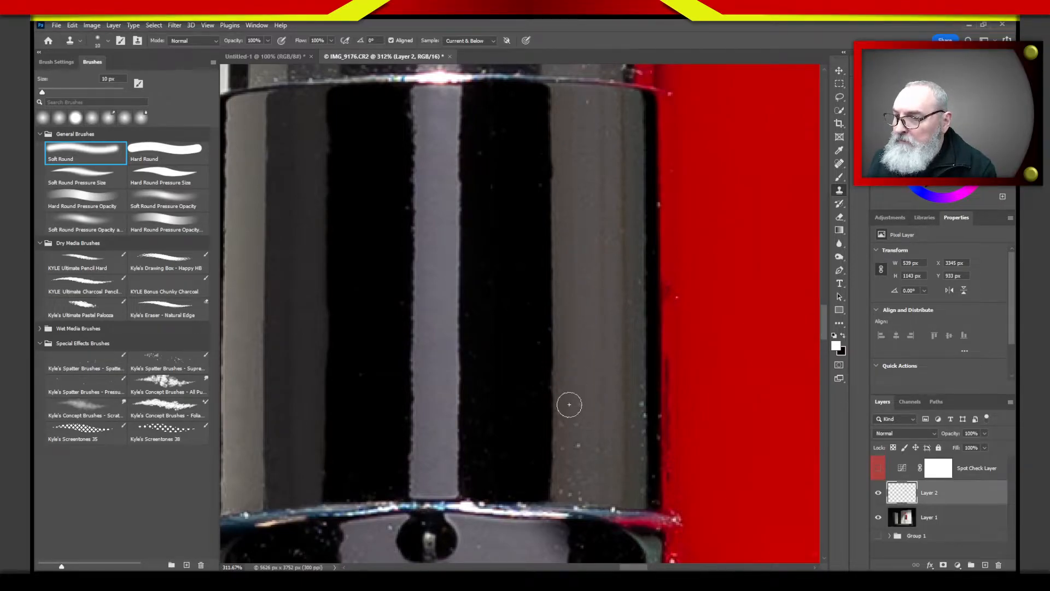
pyautogui.click(570, 406)
pyautogui.click(575, 433)
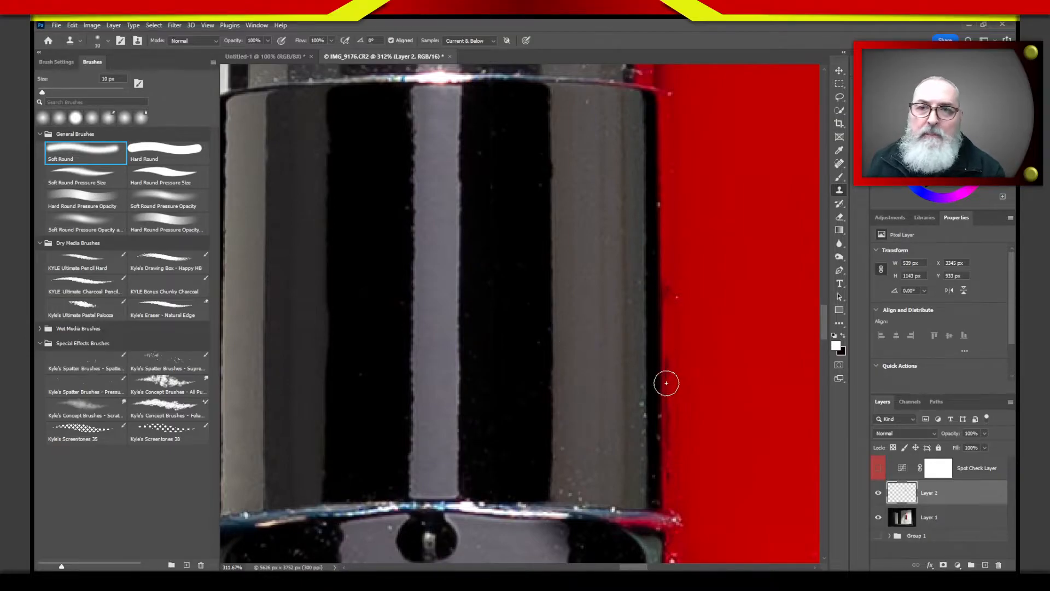
# - Clone out the specks along the collar's right edge and at the lower end of the right brownish-grey strip
pyautogui.moveTo(664, 415); pyautogui.dragTo(663, 410)
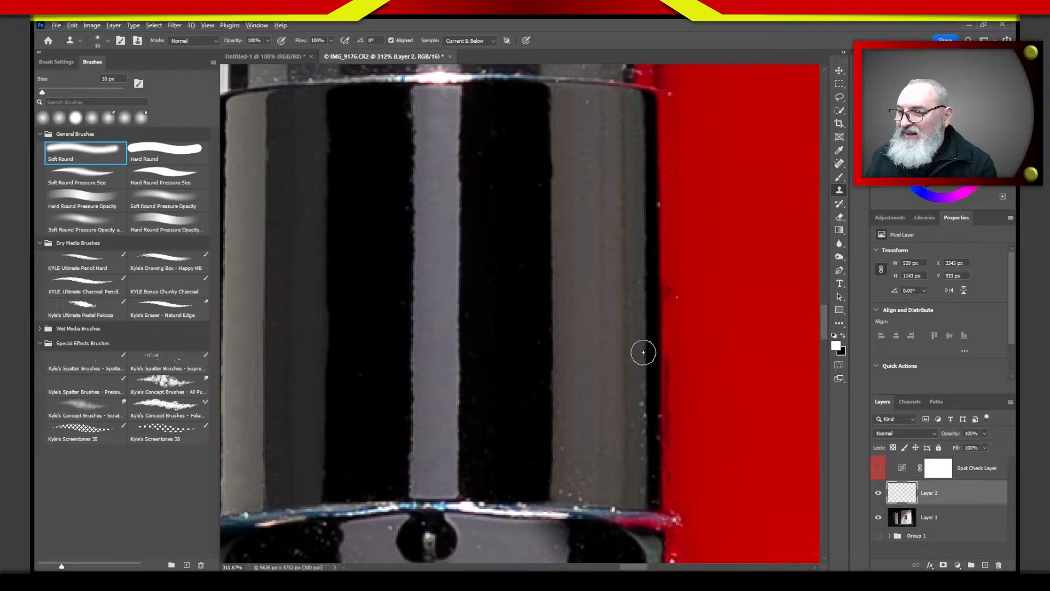
pyautogui.click(644, 388)
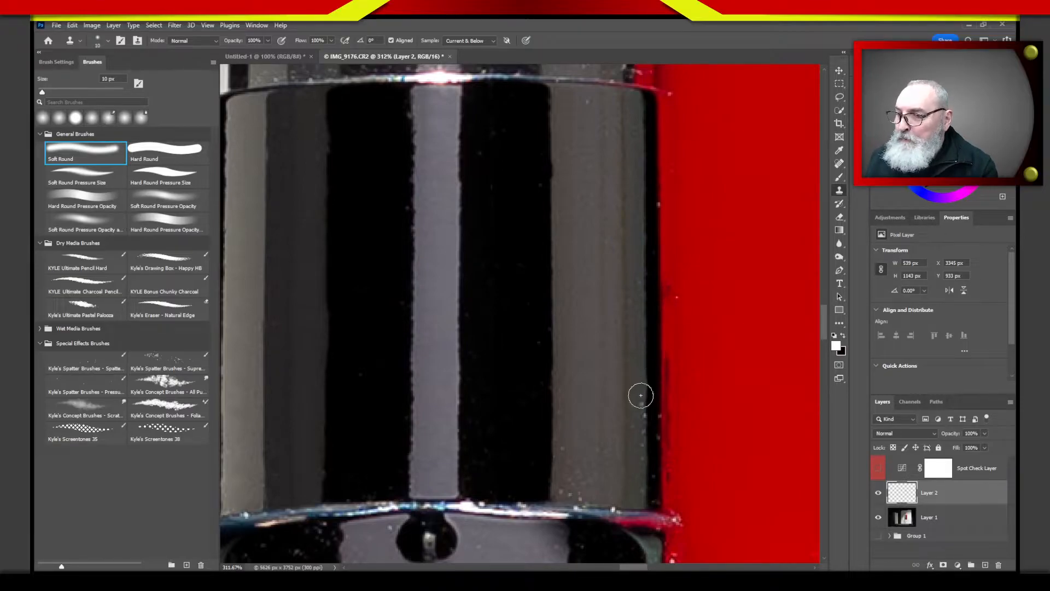
pyautogui.click(640, 403)
pyautogui.moveTo(640, 410); pyautogui.dragTo(639, 404)
pyautogui.click(640, 421)
pyautogui.click(640, 430)
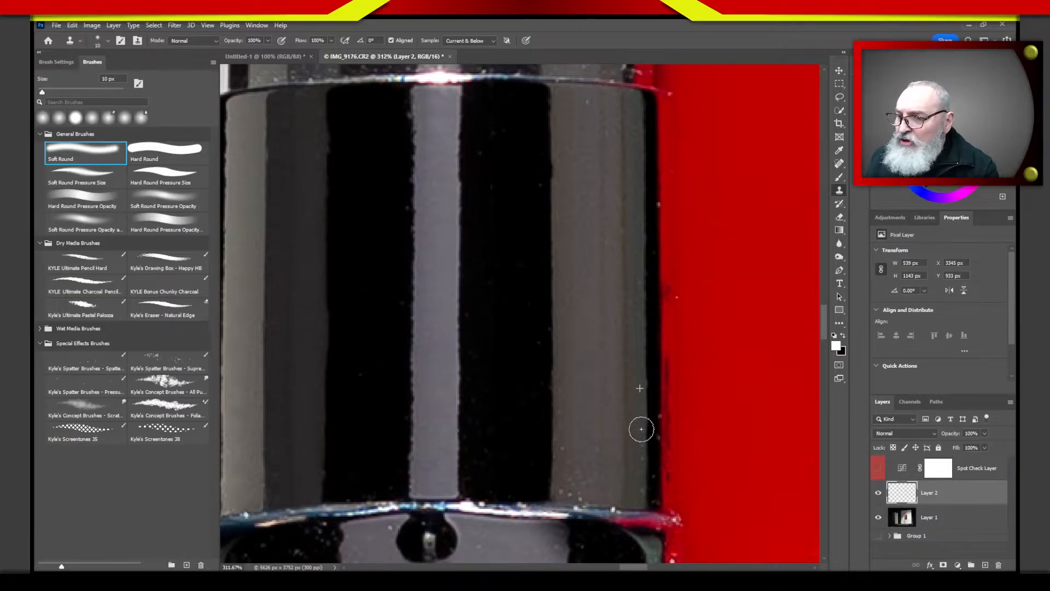
pyautogui.click(642, 454)
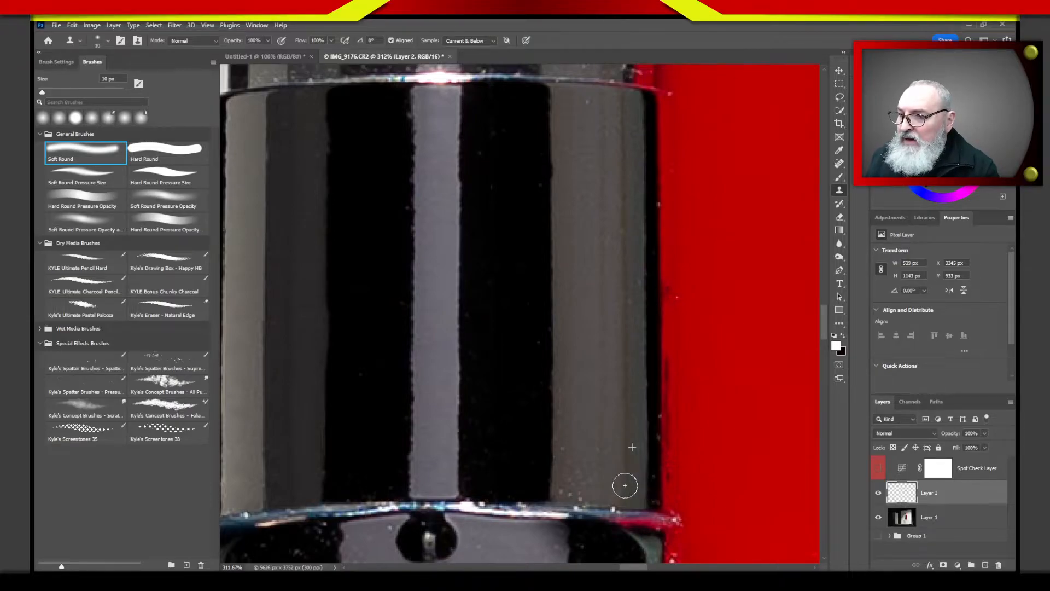
pyautogui.click(581, 485)
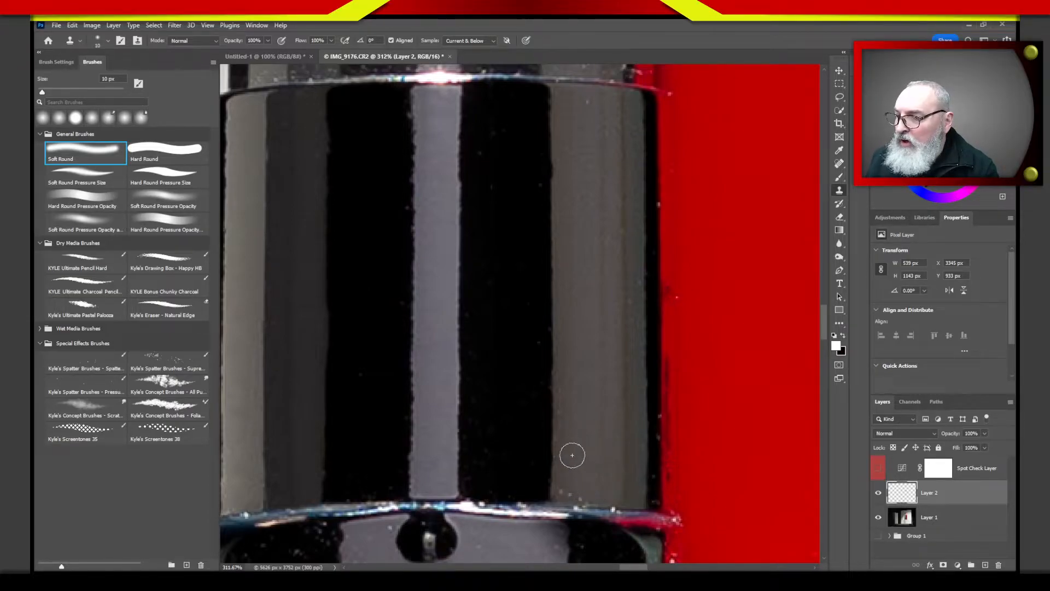
pyautogui.moveTo(570, 452)
pyautogui.mouseDown()
pyautogui.moveTo(570, 400)
pyautogui.moveTo(565, 480)
pyautogui.moveTo(581, 496)
pyautogui.mouseUp()
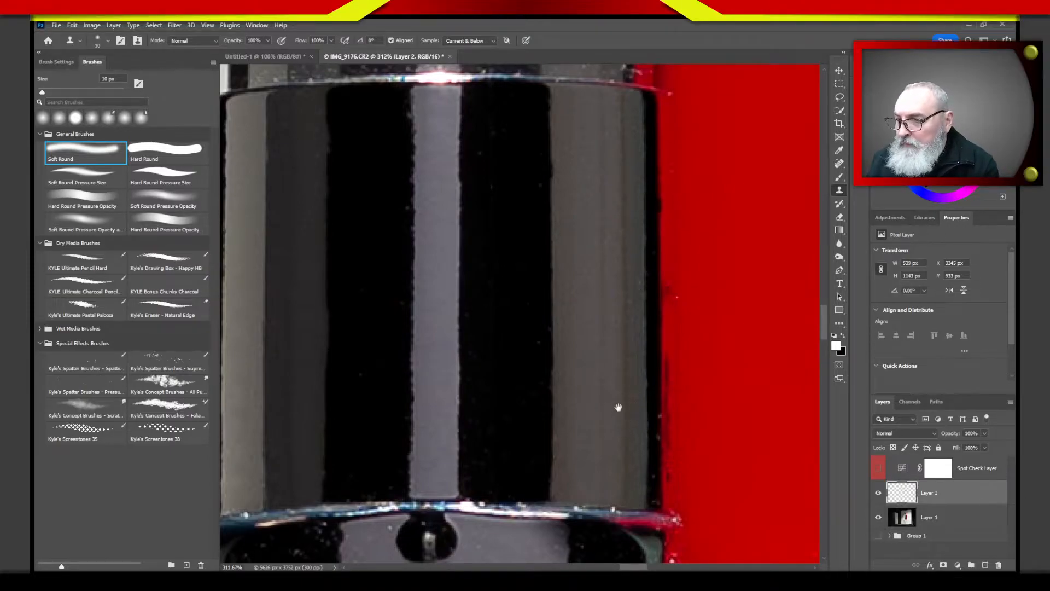
# - Examine the whole composite, then the red box's top corners and its edge beside the lipstick tube
pyautogui.moveTo(618, 408); pyautogui.dragTo(469, 446)
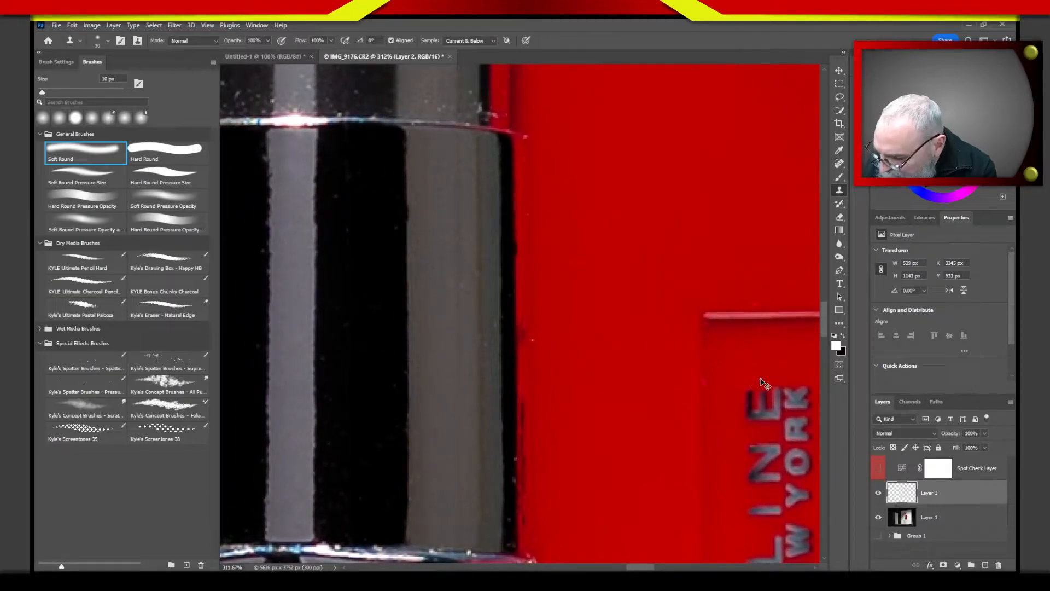
pyautogui.hotkey('ctrl', '0')
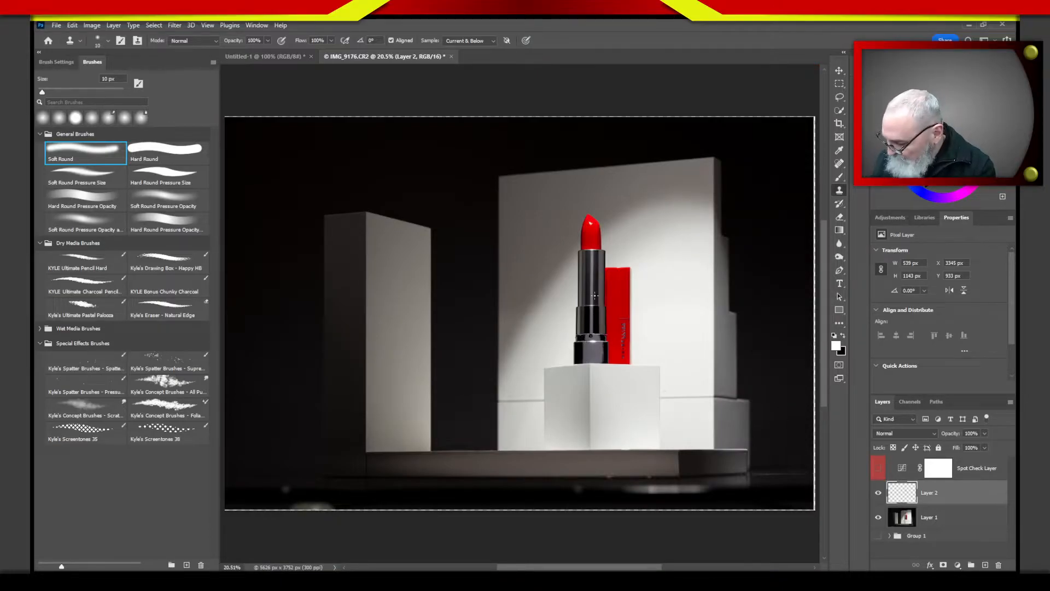
pyautogui.press('z')
pyautogui.moveTo(609, 309)
pyautogui.mouseDown()
pyautogui.moveTo(658, 289)
pyautogui.moveTo(626, 321)
pyautogui.mouseUp()
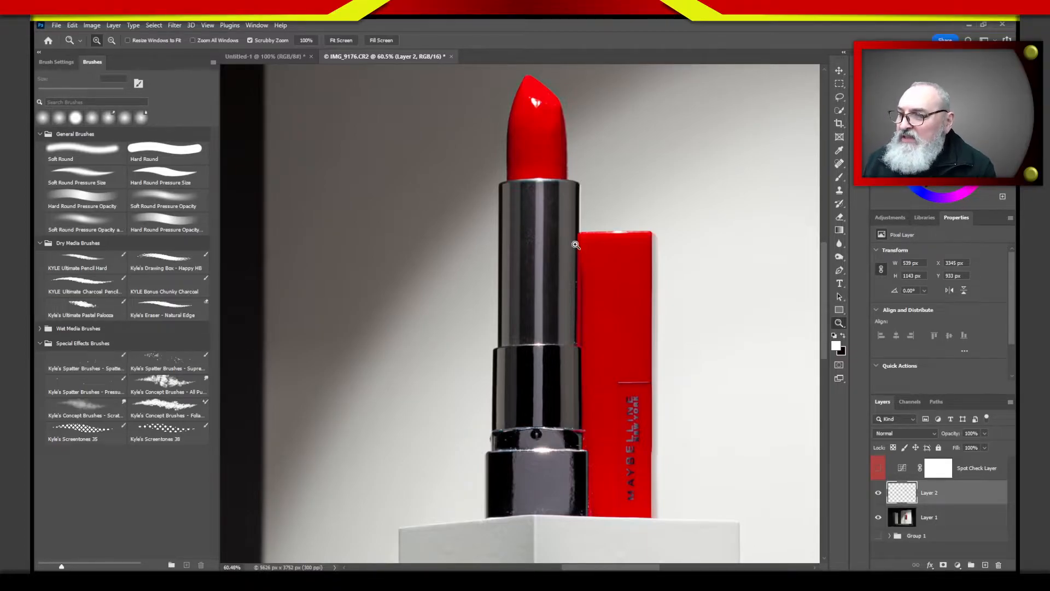
pyautogui.moveTo(581, 241); pyautogui.dragTo(518, 252)
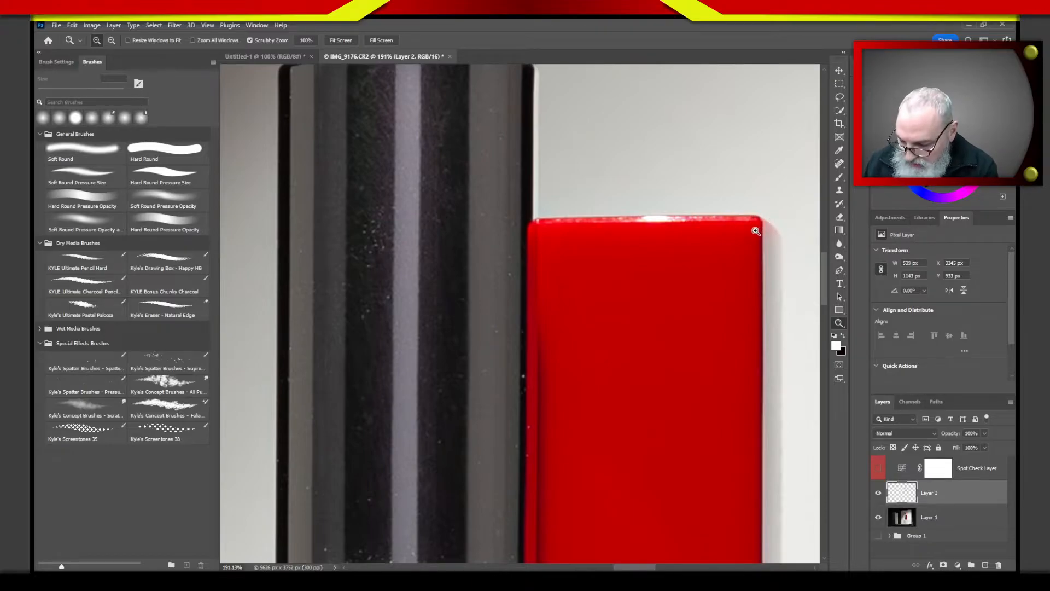
pyautogui.moveTo(768, 222); pyautogui.dragTo(758, 279)
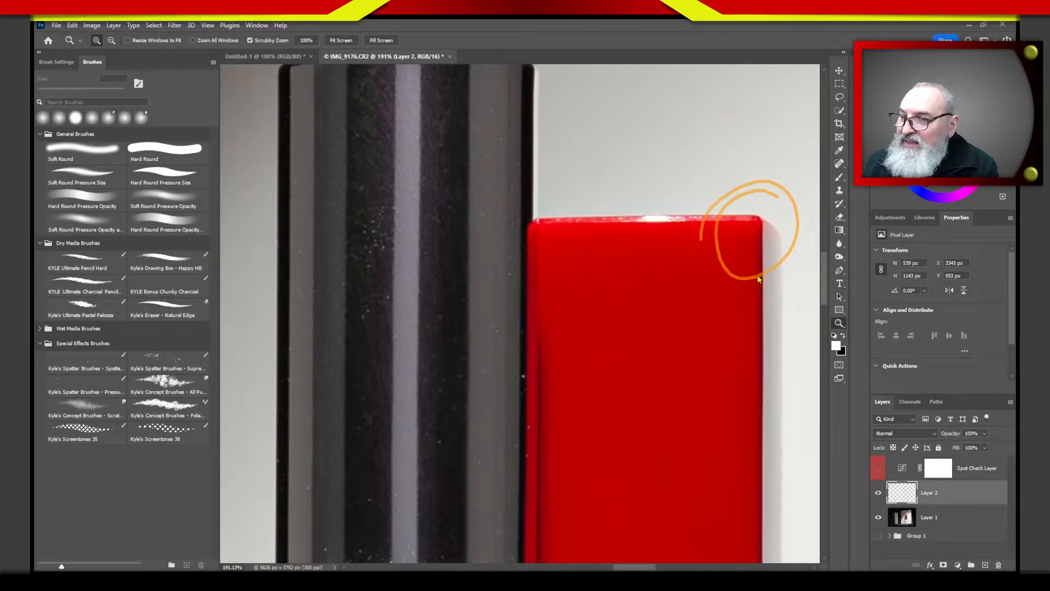
pyautogui.moveTo(546, 207)
pyautogui.mouseDown()
pyautogui.moveTo(525, 204)
pyautogui.moveTo(563, 235)
pyautogui.moveTo(552, 204)
pyautogui.mouseUp()
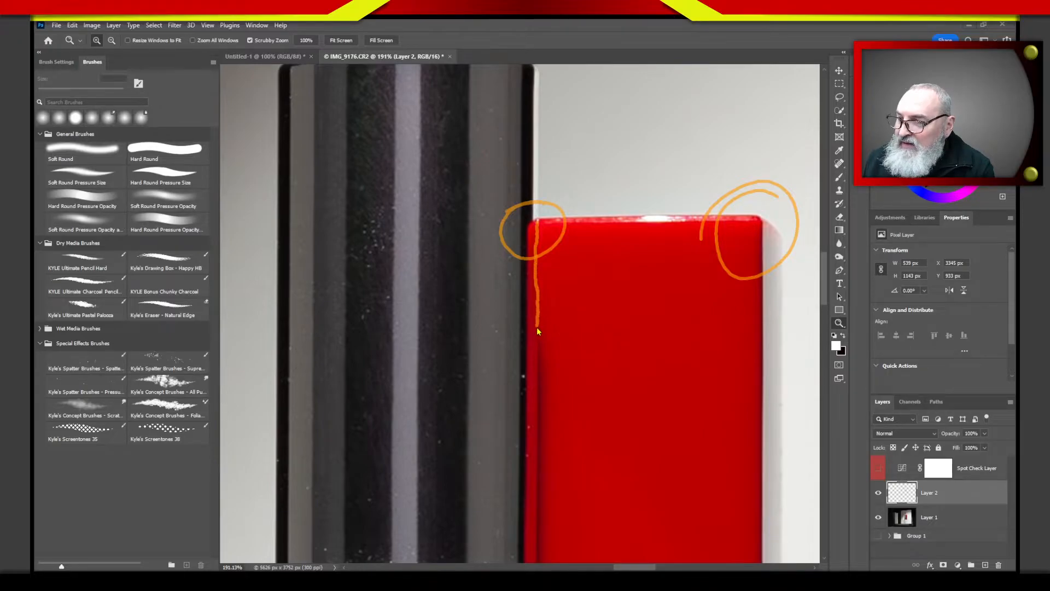
pyautogui.moveTo(539, 363)
pyautogui.mouseDown()
pyautogui.moveTo(562, 499)
pyautogui.moveTo(541, 546)
pyautogui.mouseUp()
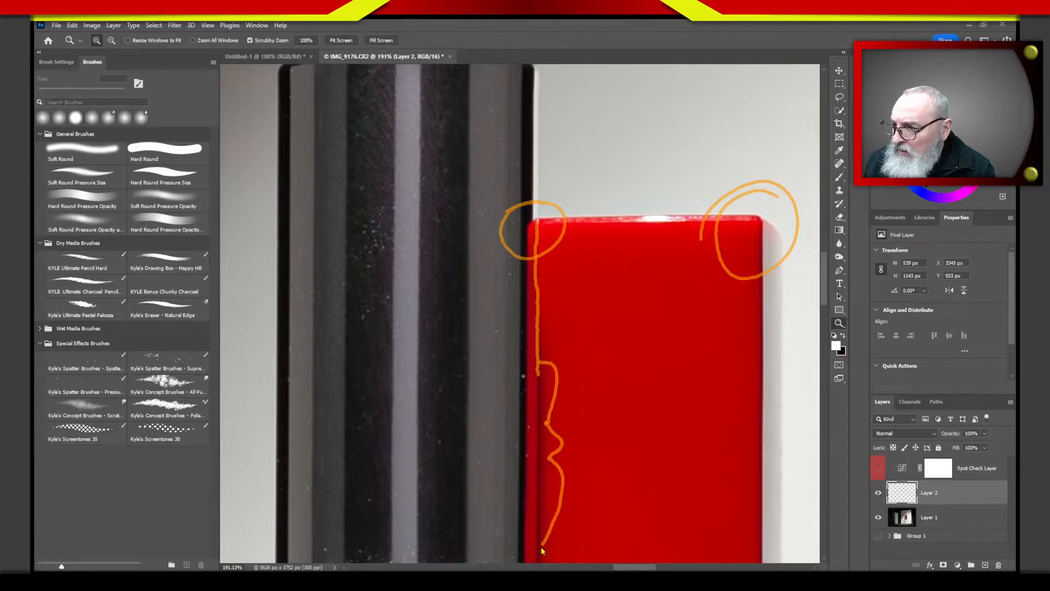
pyautogui.moveTo(659, 478); pyautogui.dragTo(699, 300)
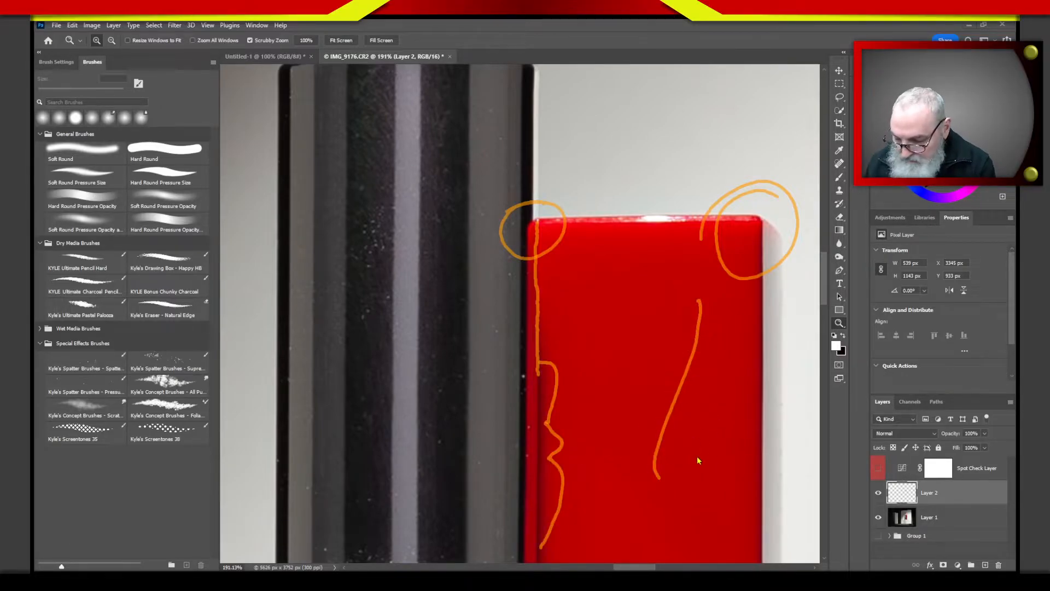
pyautogui.press('Escape')
# - Clone out the specks on the lower part of the lipstick tube, including those just above the black collar's rim
pyautogui.moveTo(651, 461); pyautogui.dragTo(628, 302)
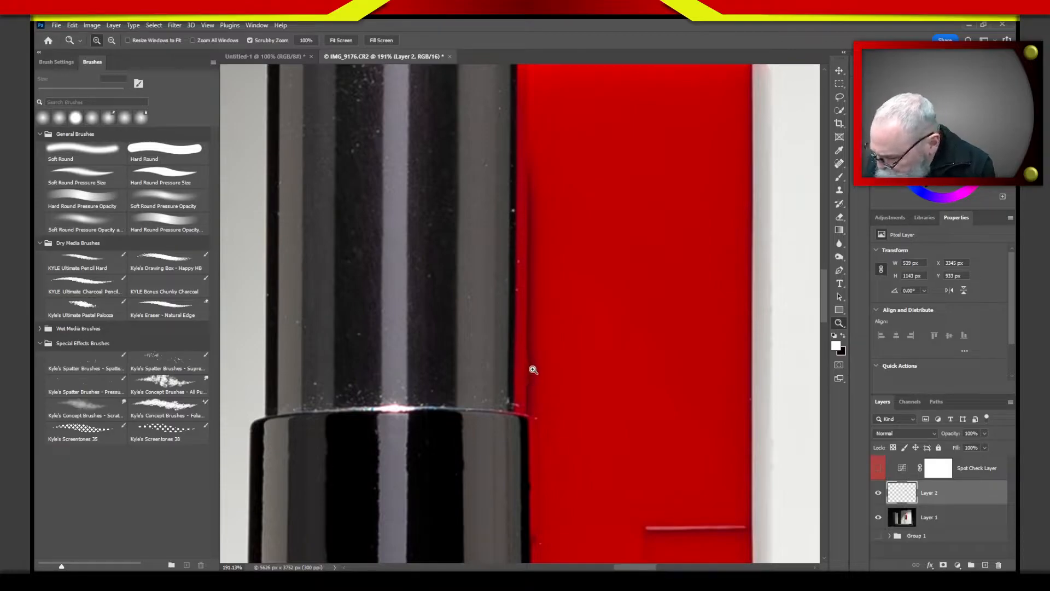
pyautogui.moveTo(534, 368); pyautogui.dragTo(513, 368)
pyautogui.moveTo(556, 340); pyautogui.dragTo(579, 313)
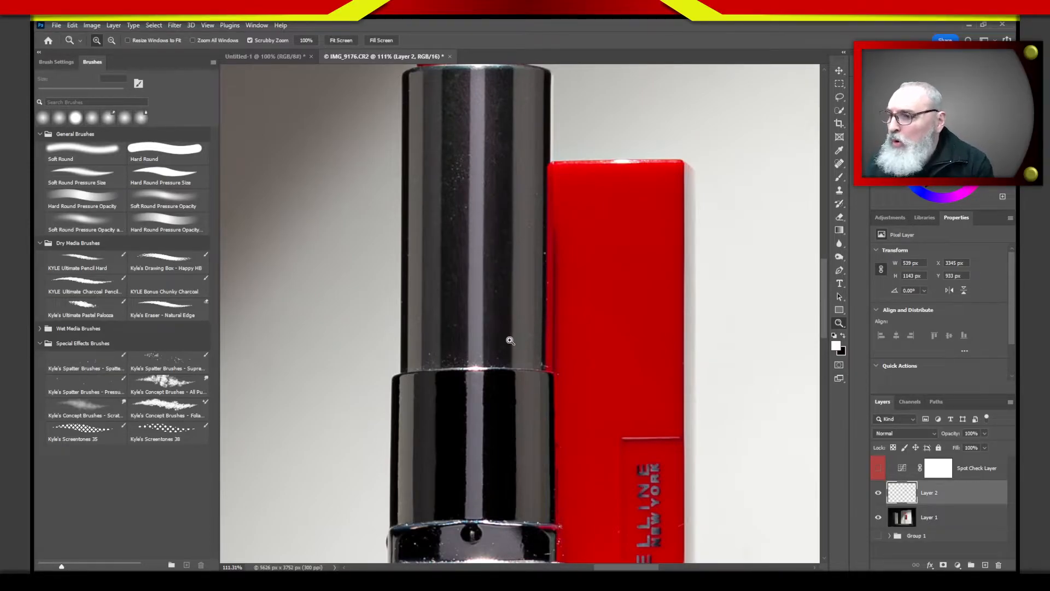
pyautogui.moveTo(511, 343); pyautogui.dragTo(608, 394)
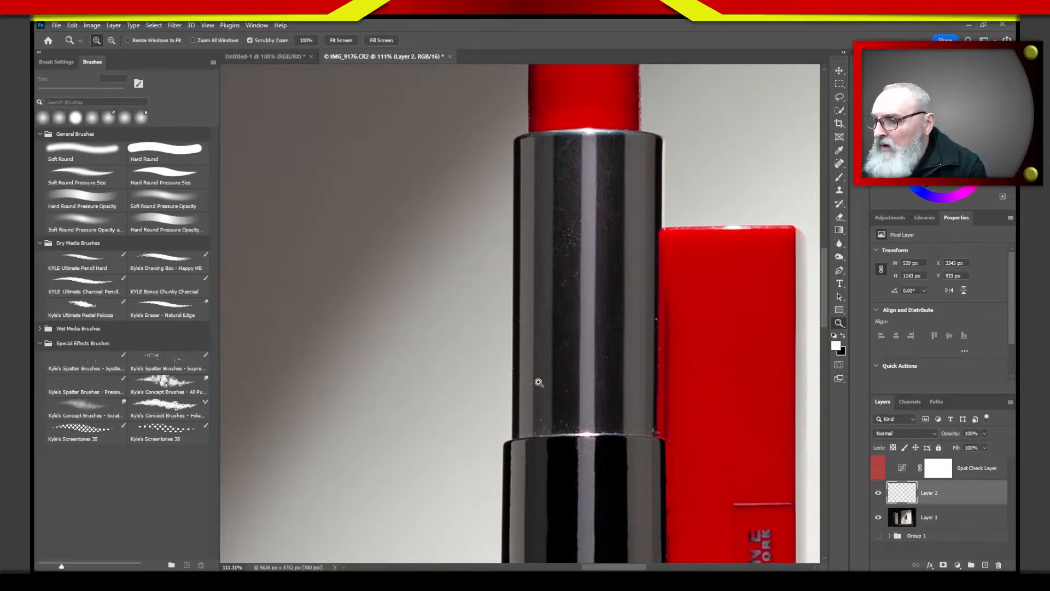
pyautogui.moveTo(547, 396); pyautogui.dragTo(583, 393)
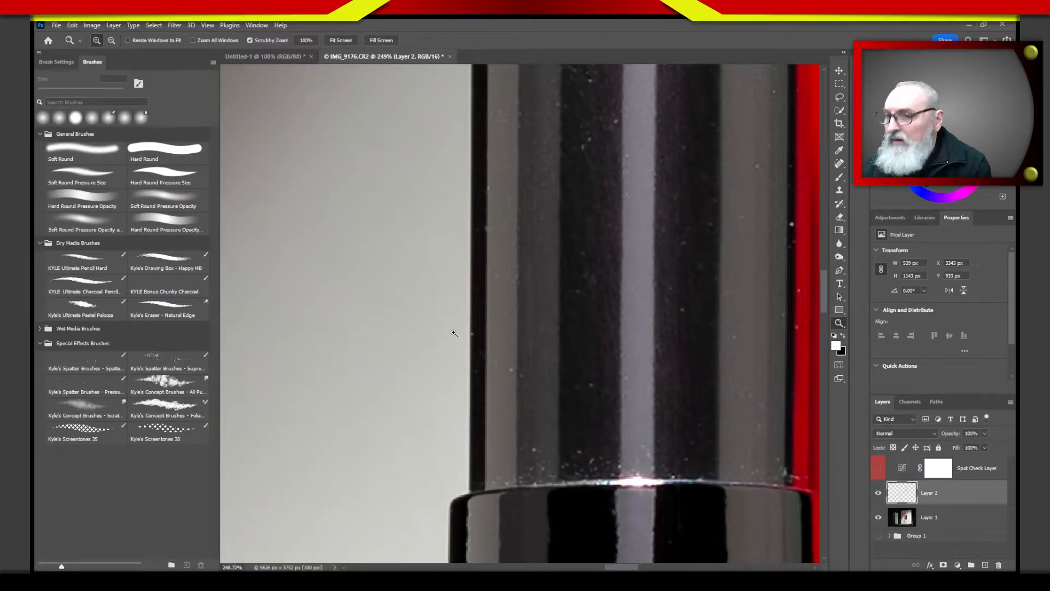
pyautogui.press('s')
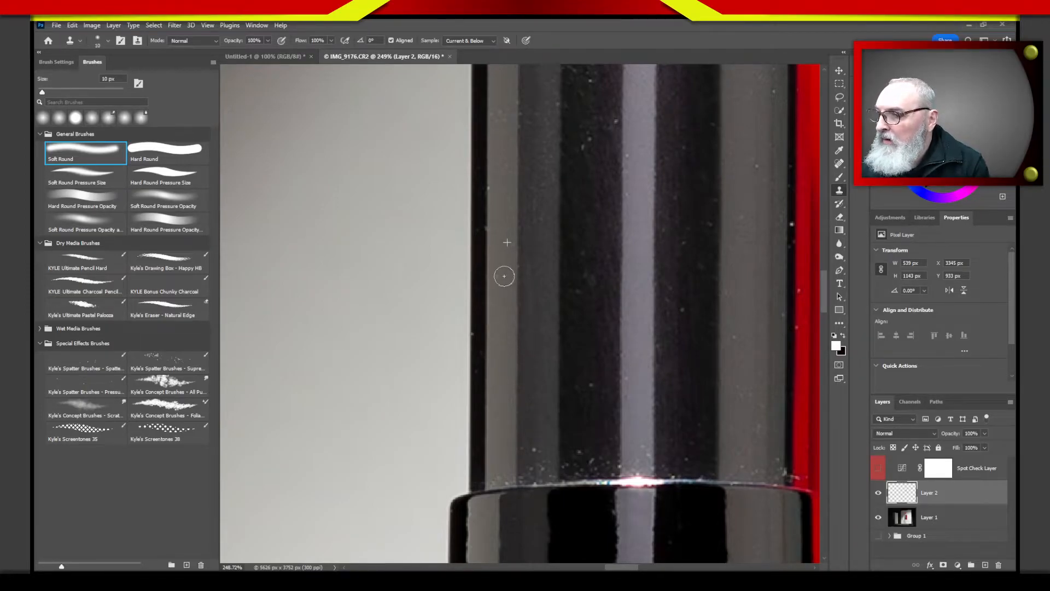
pyautogui.moveTo(581, 383)
pyautogui.mouseDown()
pyautogui.moveTo(629, 377)
pyautogui.moveTo(676, 308)
pyautogui.moveTo(735, 340)
pyautogui.moveTo(755, 421)
pyautogui.moveTo(740, 462)
pyautogui.moveTo(771, 455)
pyautogui.moveTo(773, 475)
pyautogui.moveTo(755, 474)
pyautogui.moveTo(780, 476)
pyautogui.moveTo(691, 462)
pyautogui.moveTo(675, 474)
pyautogui.moveTo(698, 426)
pyautogui.mouseUp()
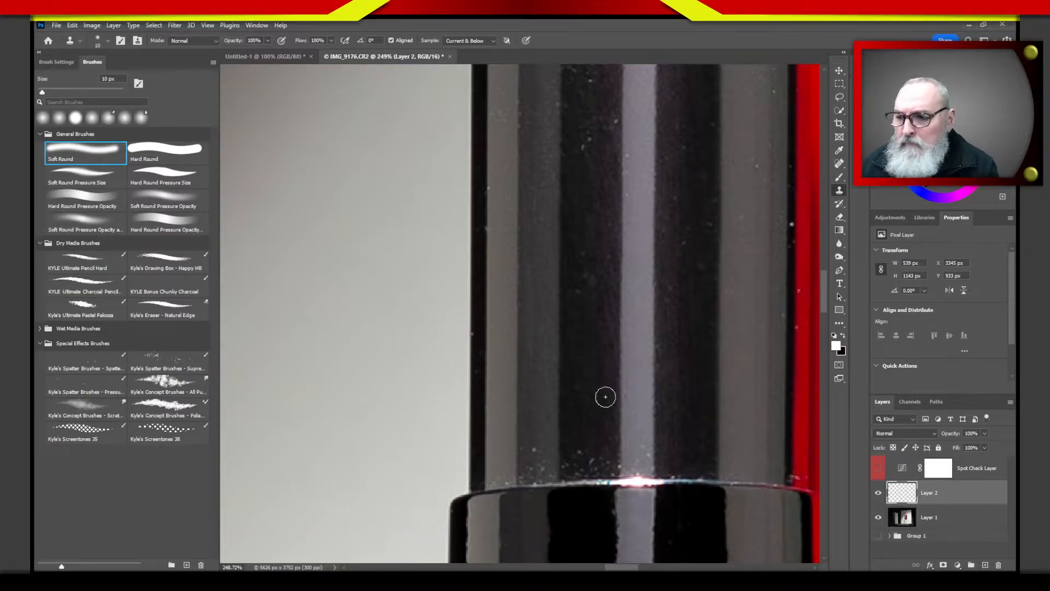
pyautogui.moveTo(574, 445)
pyautogui.mouseDown()
pyautogui.moveTo(604, 448)
pyautogui.moveTo(590, 452)
pyautogui.moveTo(603, 460)
pyautogui.moveTo(579, 465)
pyautogui.moveTo(615, 467)
pyautogui.moveTo(565, 476)
pyautogui.moveTo(610, 468)
pyautogui.moveTo(607, 435)
pyautogui.moveTo(609, 470)
pyautogui.moveTo(530, 449)
pyautogui.moveTo(529, 464)
pyautogui.moveTo(549, 475)
pyautogui.moveTo(515, 476)
pyautogui.moveTo(522, 450)
pyautogui.moveTo(492, 478)
pyautogui.moveTo(635, 467)
pyautogui.moveTo(635, 447)
pyautogui.moveTo(636, 472)
pyautogui.moveTo(644, 446)
pyautogui.mouseUp()
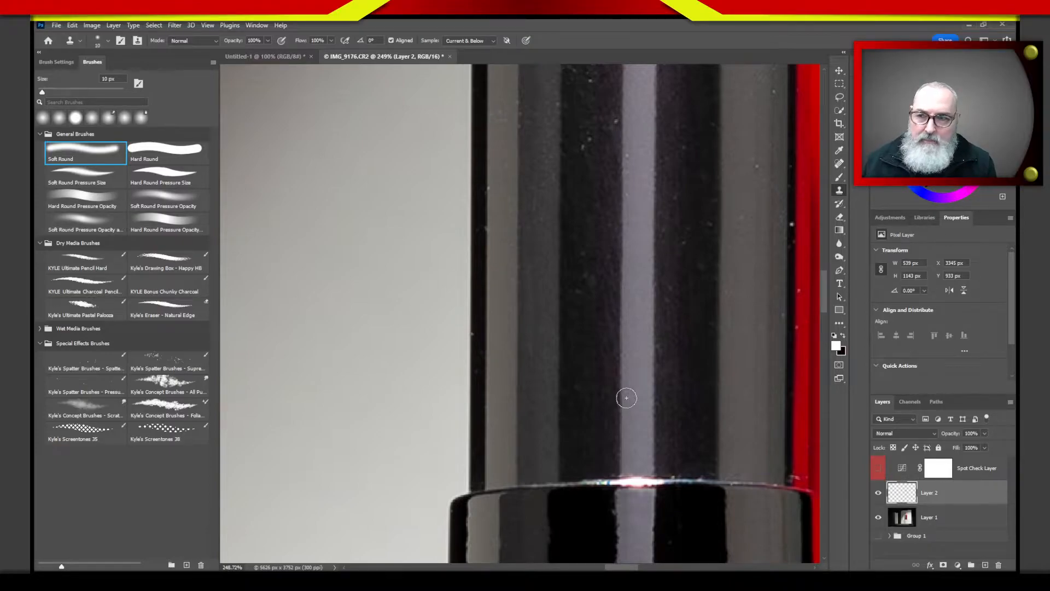
pyautogui.moveTo(806, 404); pyautogui.dragTo(542, 416)
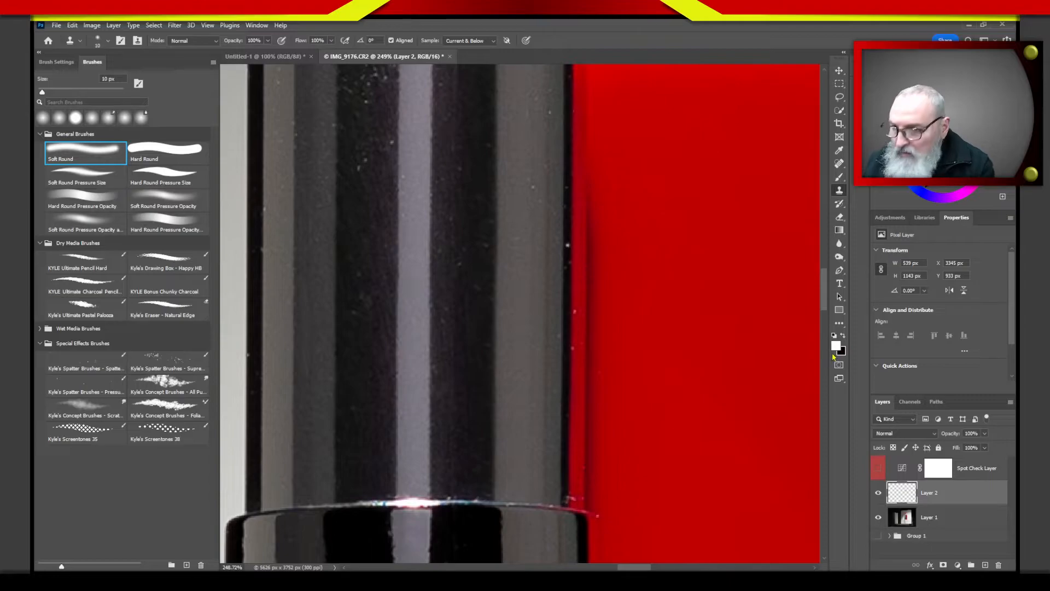
pyautogui.hotkey('ctrl', '-')
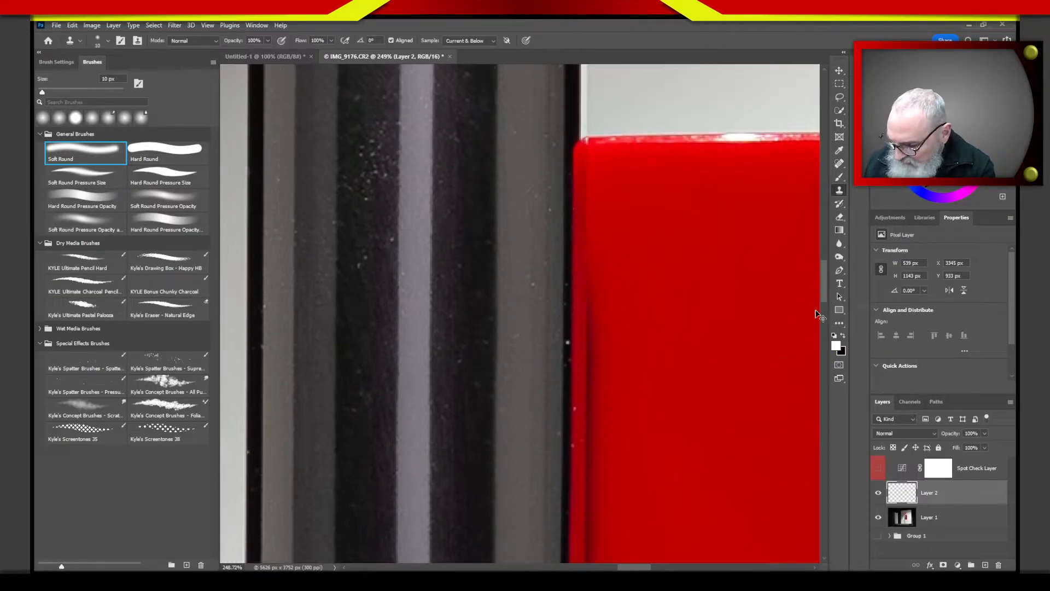
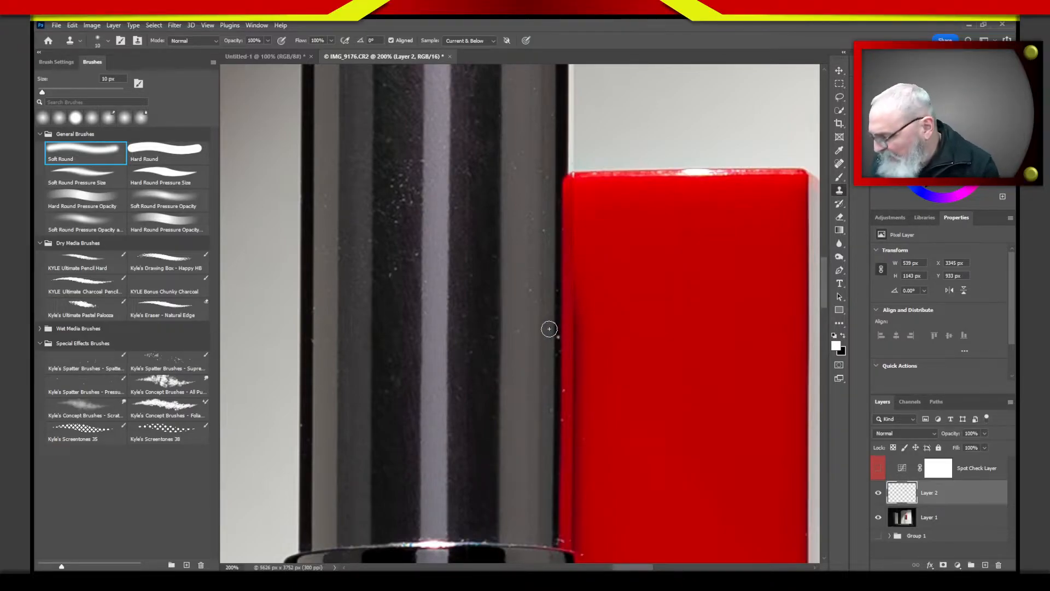
# - Clone clean areas over the white specks along the lipstick tube's right black edge beside the red box
pyautogui.moveTo(554, 312); pyautogui.dragTo(562, 359)
pyautogui.click(563, 394)
pyautogui.click(561, 421)
pyautogui.click(551, 409)
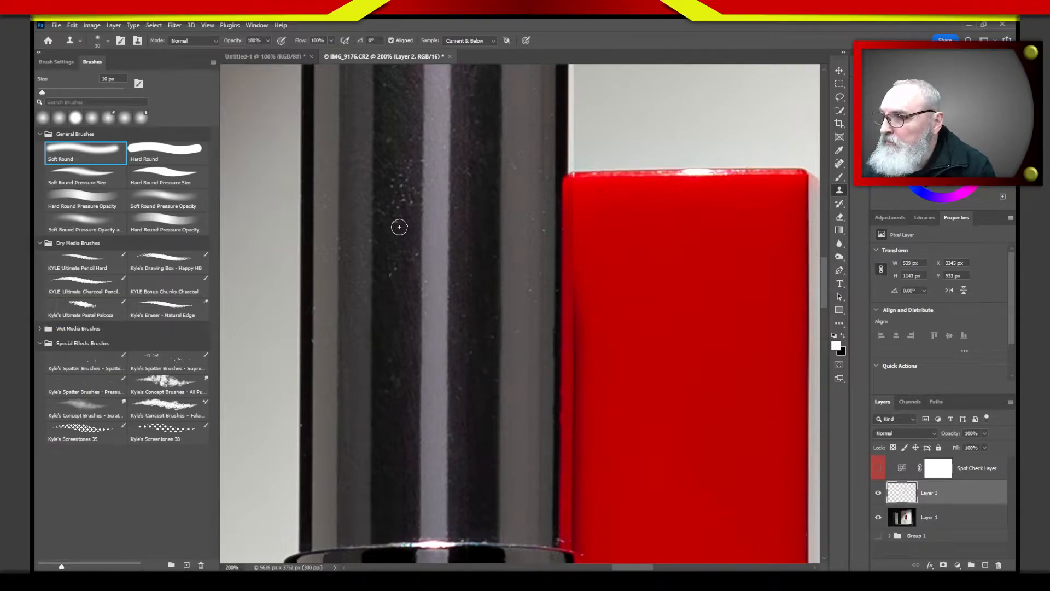
# - Clone over specks in the dark band left of the tube's central highlight and on its right grey strip near the red box's top
pyautogui.click(407, 198)
pyautogui.click(408, 176)
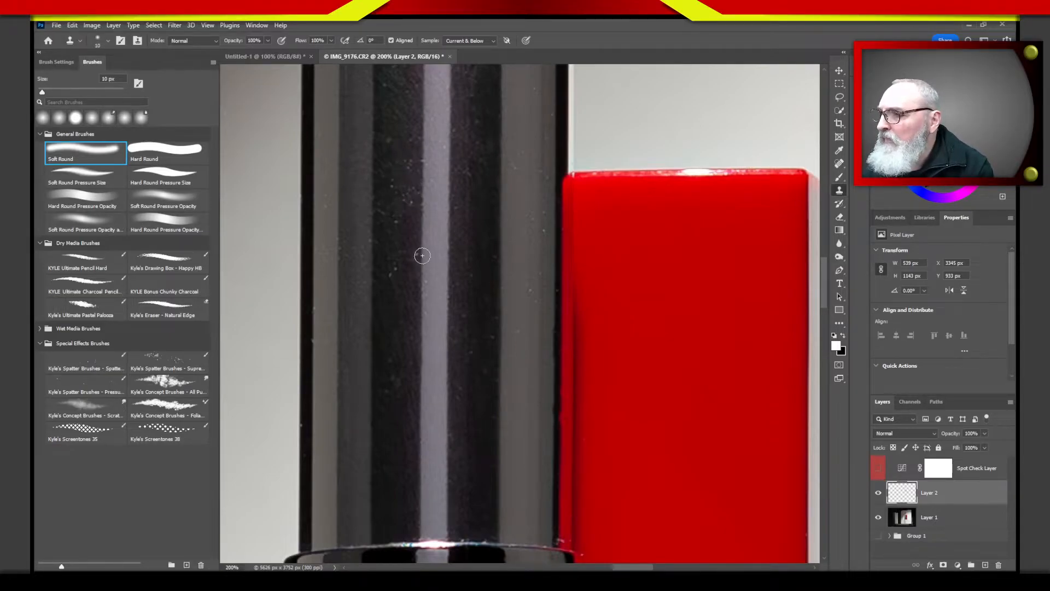
pyautogui.moveTo(509, 257); pyautogui.dragTo(620, 403)
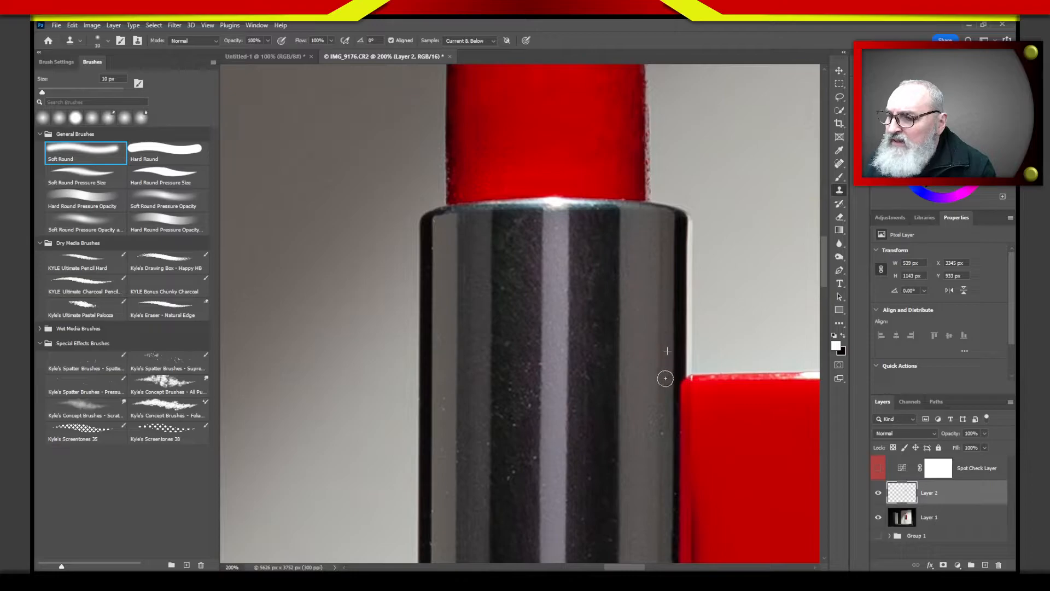
pyautogui.moveTo(664, 376); pyautogui.dragTo(662, 414)
pyautogui.moveTo(647, 459); pyautogui.dragTo(646, 338)
pyautogui.moveTo(631, 463); pyautogui.dragTo(618, 326)
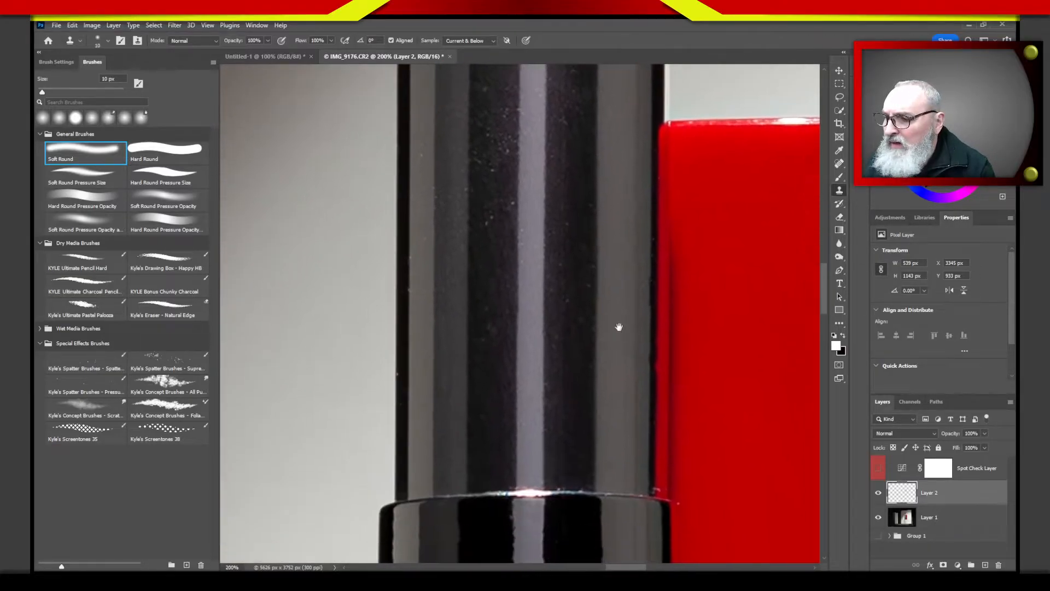
pyautogui.moveTo(556, 229); pyautogui.dragTo(614, 461)
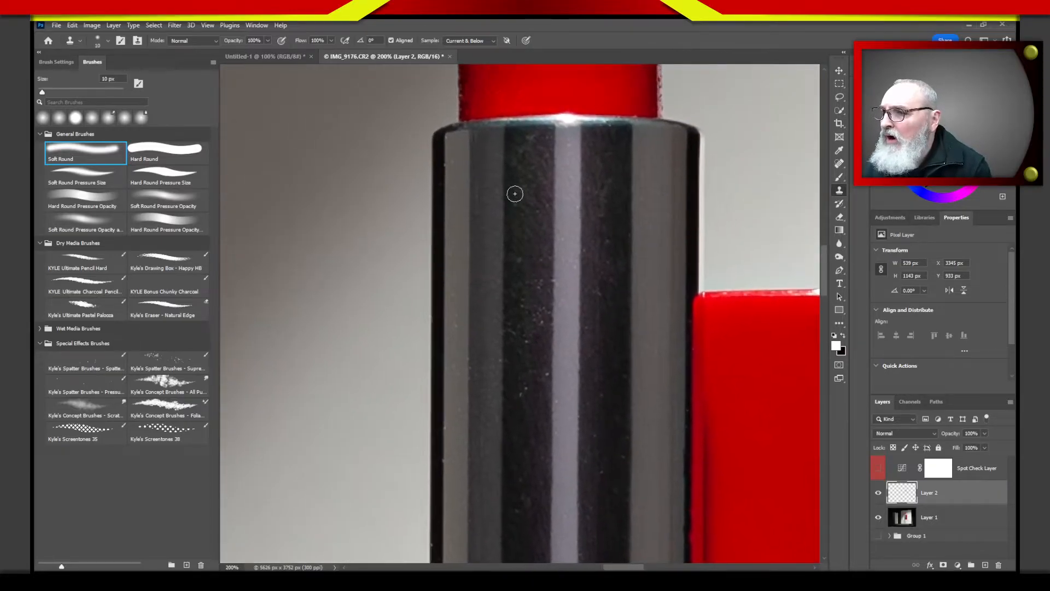
# - Clone out the dust specks on the upper metal tube's dark band and left edge with the 10 px Clone Stamp
pyautogui.moveTo(530, 212)
pyautogui.mouseDown()
pyautogui.moveTo(527, 266)
pyautogui.moveTo(542, 289)
pyautogui.moveTo(522, 300)
pyautogui.moveTo(543, 312)
pyautogui.moveTo(536, 283)
pyautogui.moveTo(524, 304)
pyautogui.moveTo(538, 325)
pyautogui.moveTo(529, 340)
pyautogui.moveTo(512, 331)
pyautogui.moveTo(525, 389)
pyautogui.moveTo(544, 376)
pyautogui.moveTo(545, 279)
pyautogui.moveTo(536, 305)
pyautogui.moveTo(498, 333)
pyautogui.moveTo(493, 373)
pyautogui.moveTo(475, 359)
pyautogui.mouseUp()
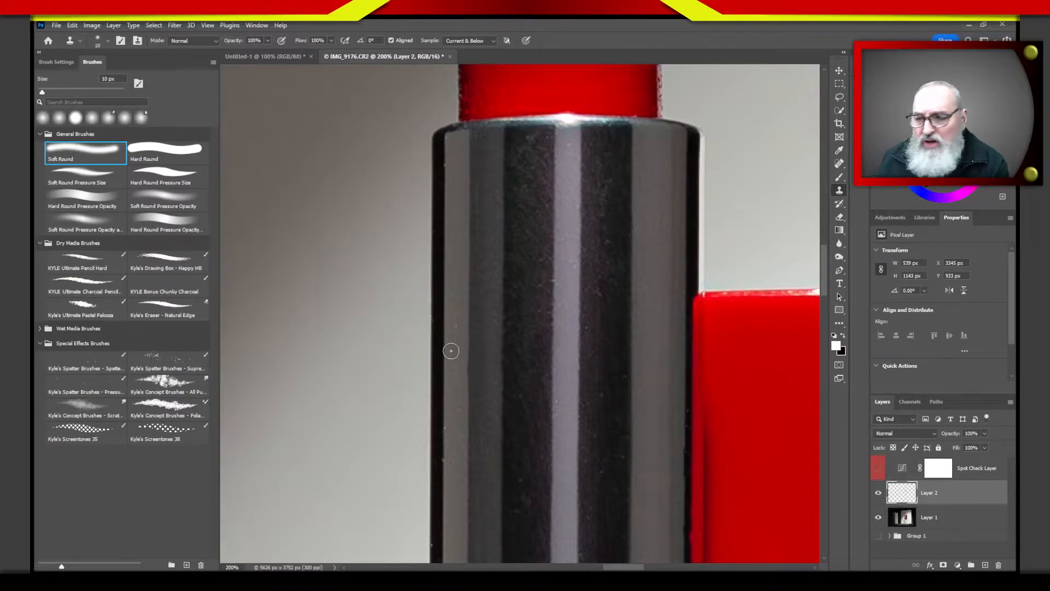
pyautogui.keyDown('alt'); pyautogui.click(444, 152); pyautogui.keyUp('alt')
pyautogui.click(443, 168)
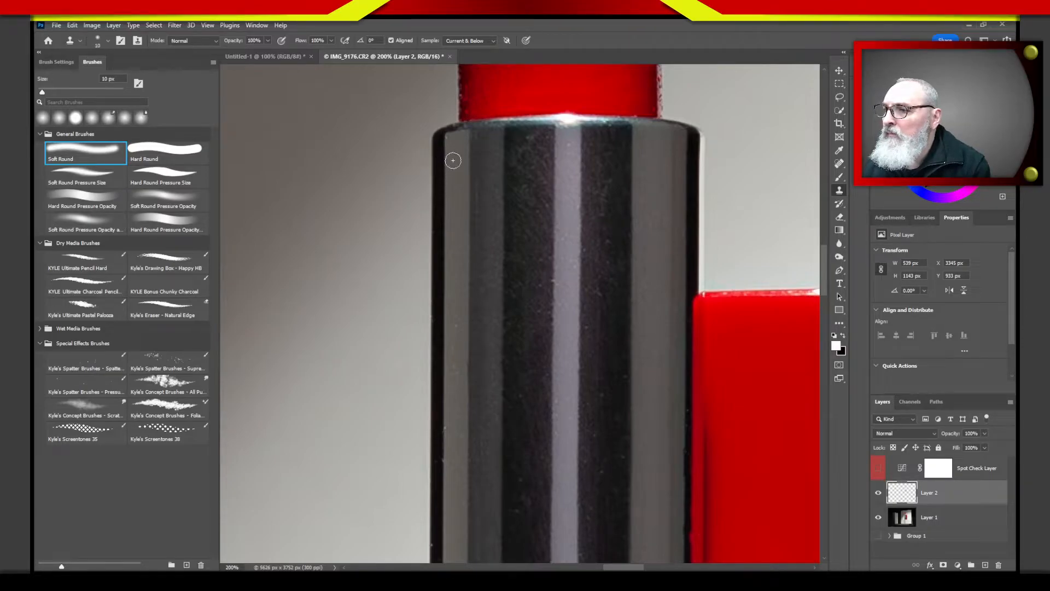
pyautogui.keyDown('alt'); pyautogui.click(448, 300); pyautogui.keyUp('alt')
pyautogui.moveTo(453, 321); pyautogui.dragTo(456, 370)
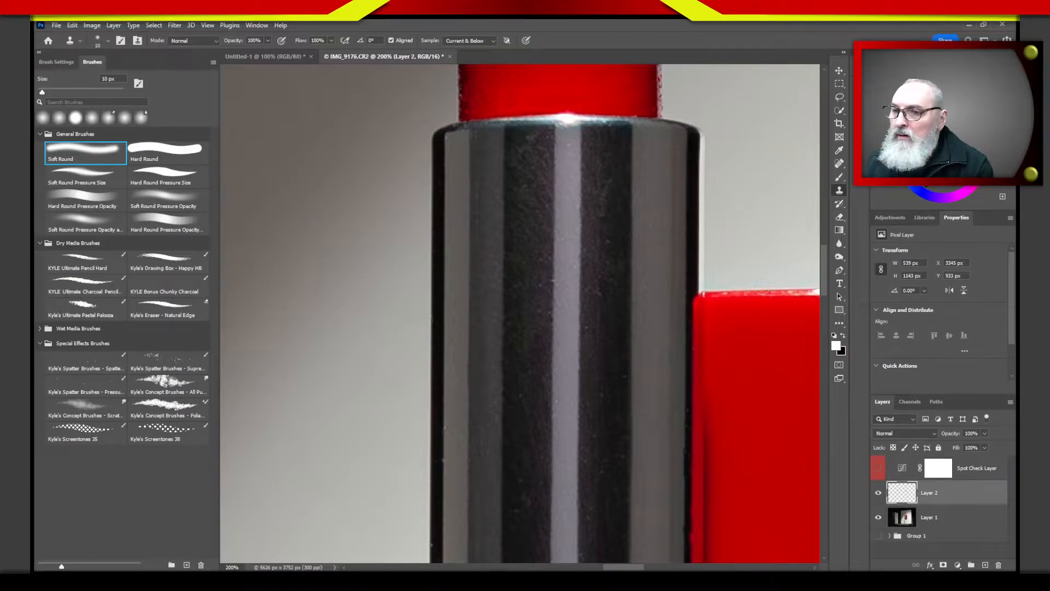
# - Clone away the specks in the dark bands on both sides of the upper tube's central highlight
pyautogui.click(840, 164)
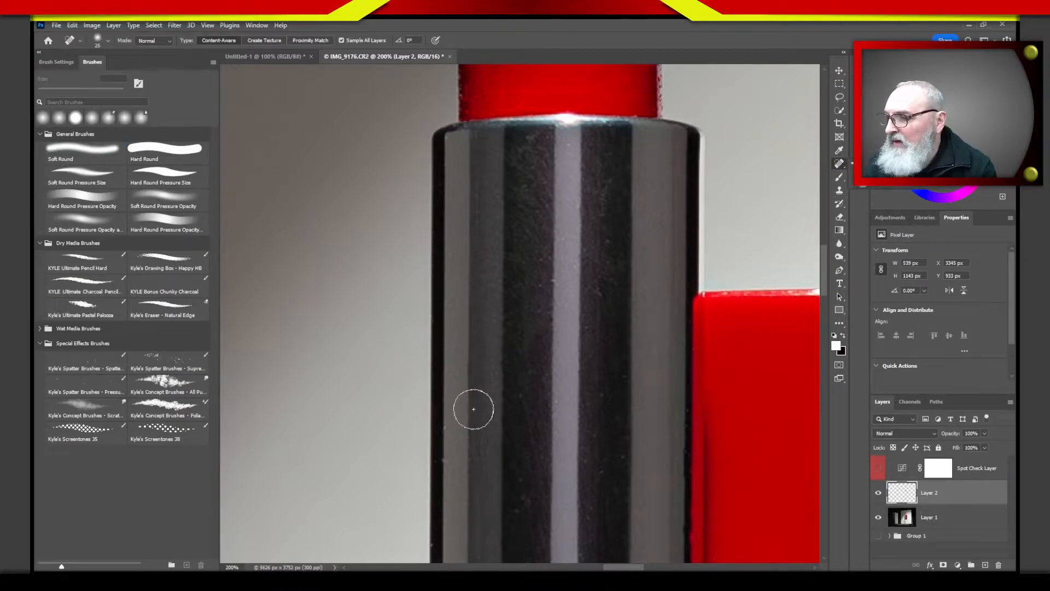
pyautogui.click(840, 190)
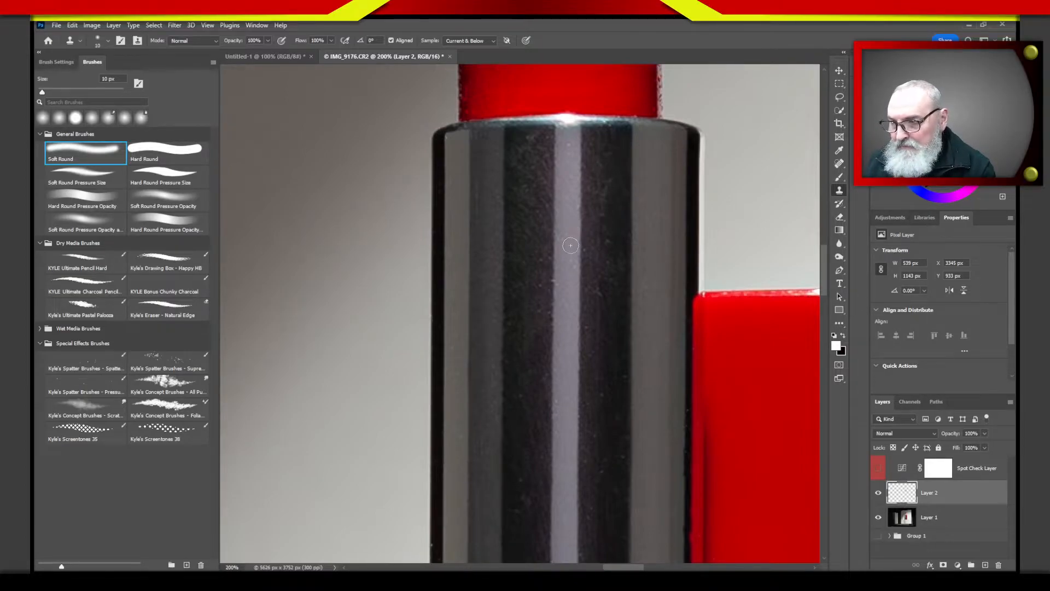
pyautogui.moveTo(546, 257); pyautogui.dragTo(537, 312)
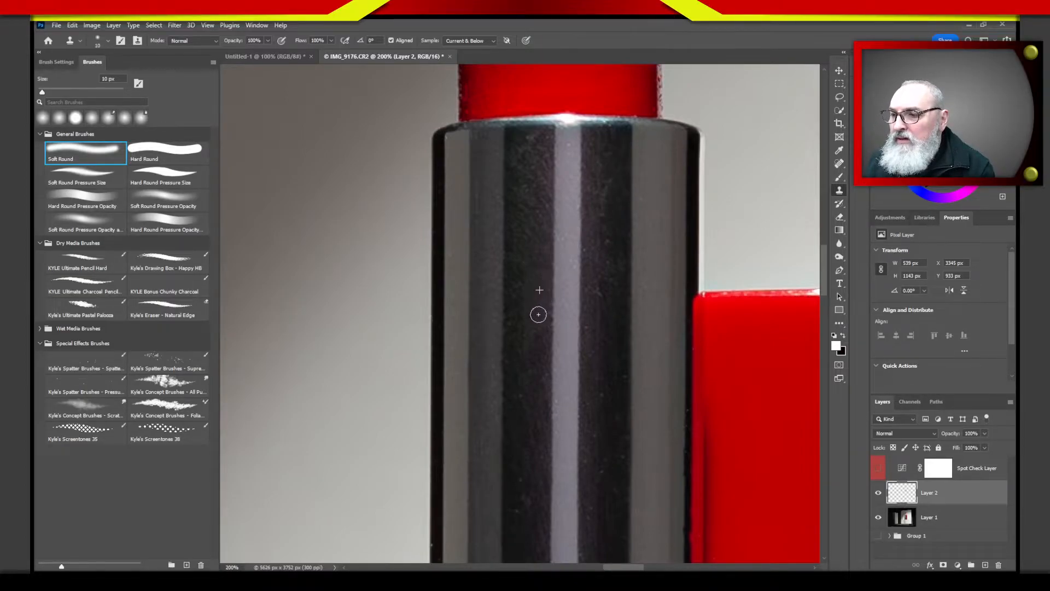
pyautogui.moveTo(594, 258); pyautogui.dragTo(606, 290)
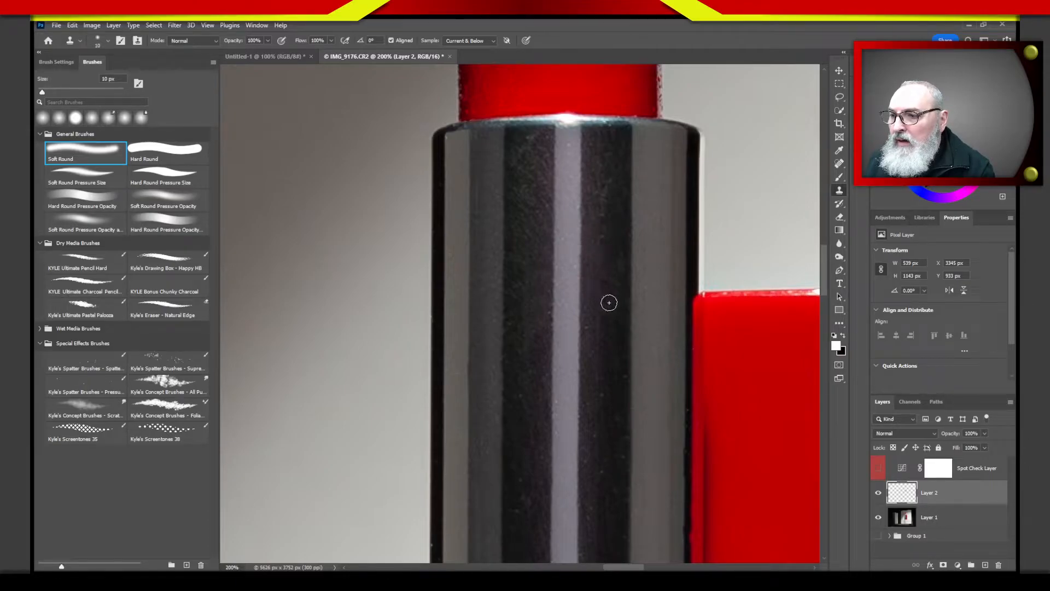
pyautogui.moveTo(641, 352)
pyautogui.mouseDown()
pyautogui.moveTo(634, 380)
pyautogui.moveTo(597, 393)
pyautogui.moveTo(617, 426)
pyautogui.moveTo(593, 434)
pyautogui.mouseUp()
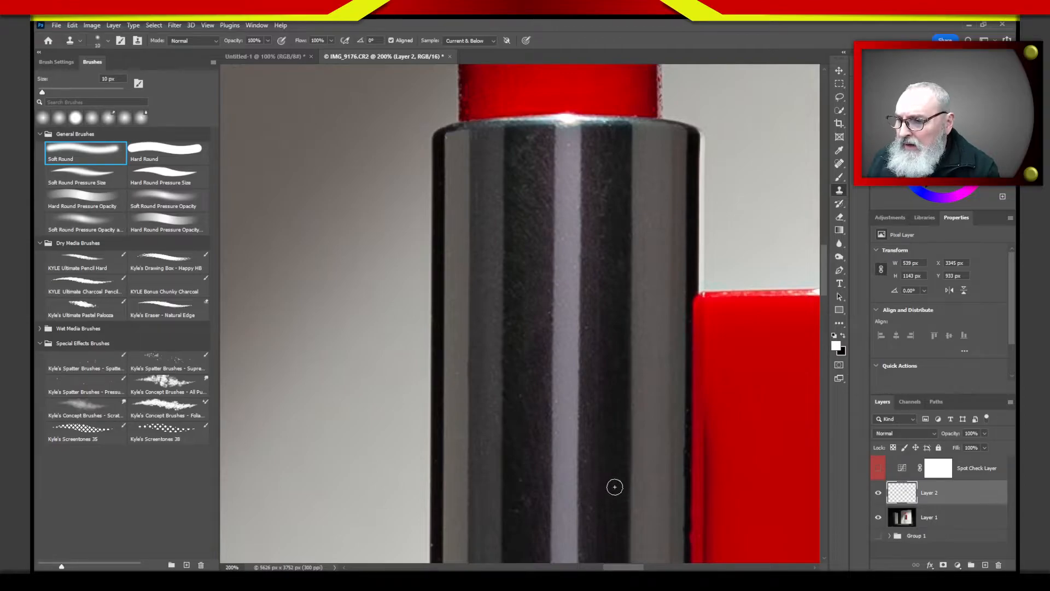
# - Clone out the remaining specks around the central highlight on the lower part of the upper tube
pyautogui.scroll(-5, 614, 488)
pyautogui.moveTo(557, 269); pyautogui.dragTo(559, 301)
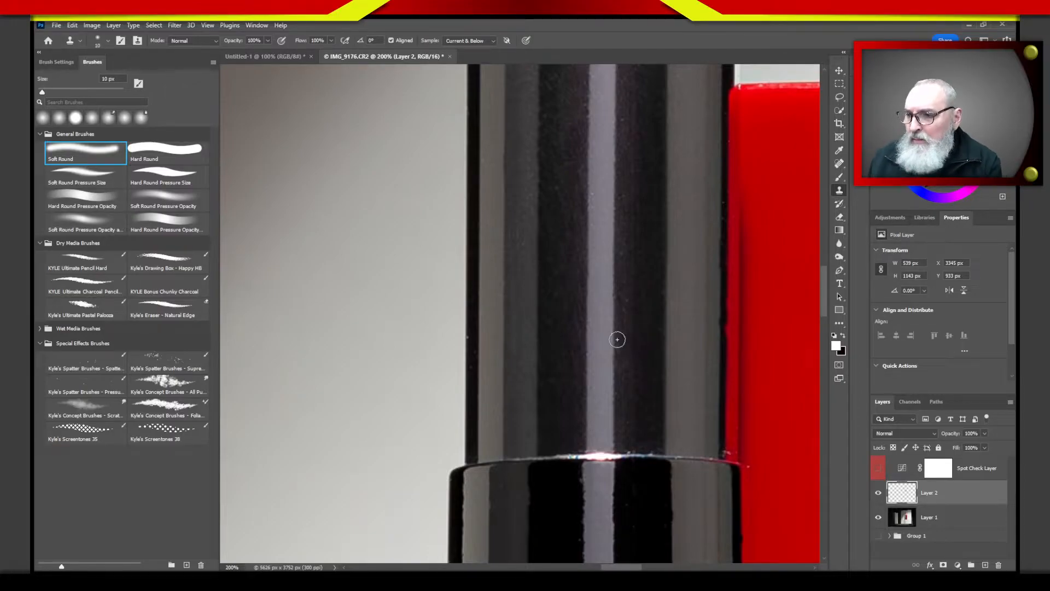
pyautogui.moveTo(625, 307)
pyautogui.mouseDown()
pyautogui.moveTo(629, 315)
pyautogui.moveTo(636, 304)
pyautogui.mouseUp()
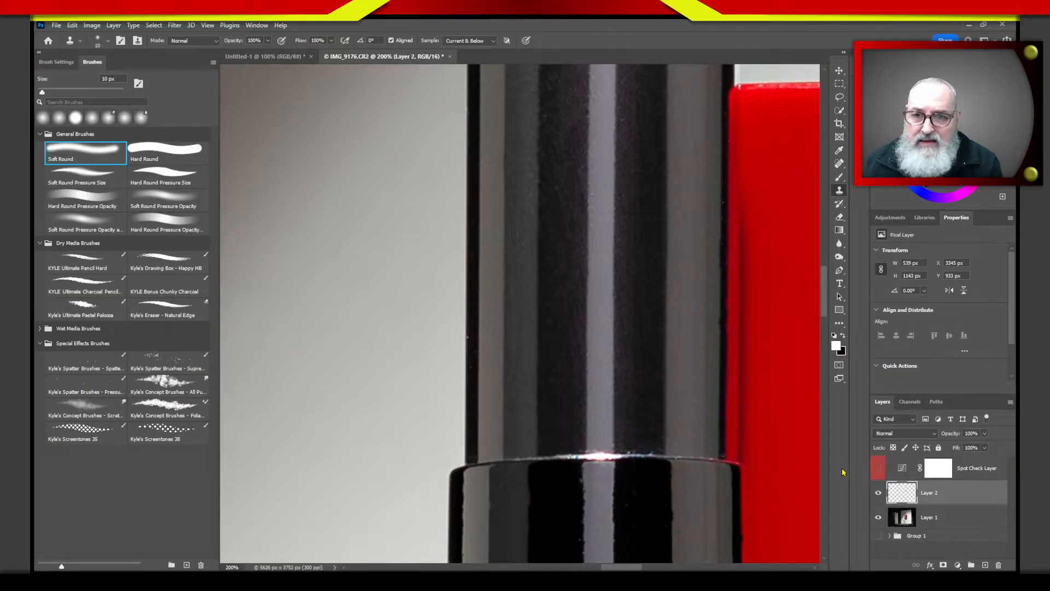
pyautogui.scroll(5, 711, 329)
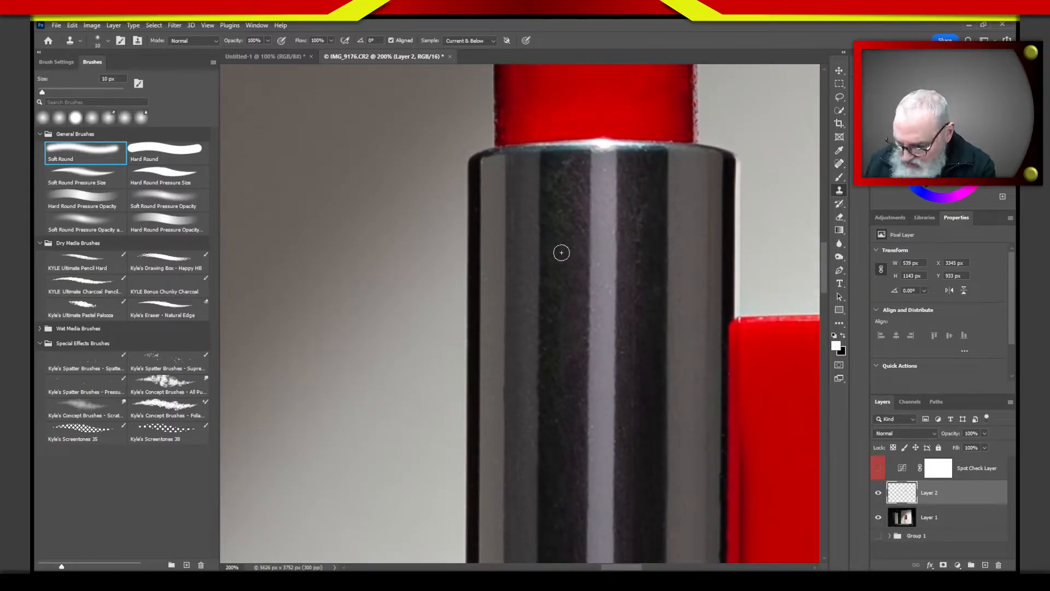
pyautogui.moveTo(584, 177)
pyautogui.mouseDown()
pyautogui.moveTo(550, 166)
pyautogui.moveTo(528, 224)
pyautogui.moveTo(542, 320)
pyautogui.moveTo(591, 324)
pyautogui.moveTo(597, 189)
pyautogui.moveTo(566, 175)
pyautogui.mouseUp()
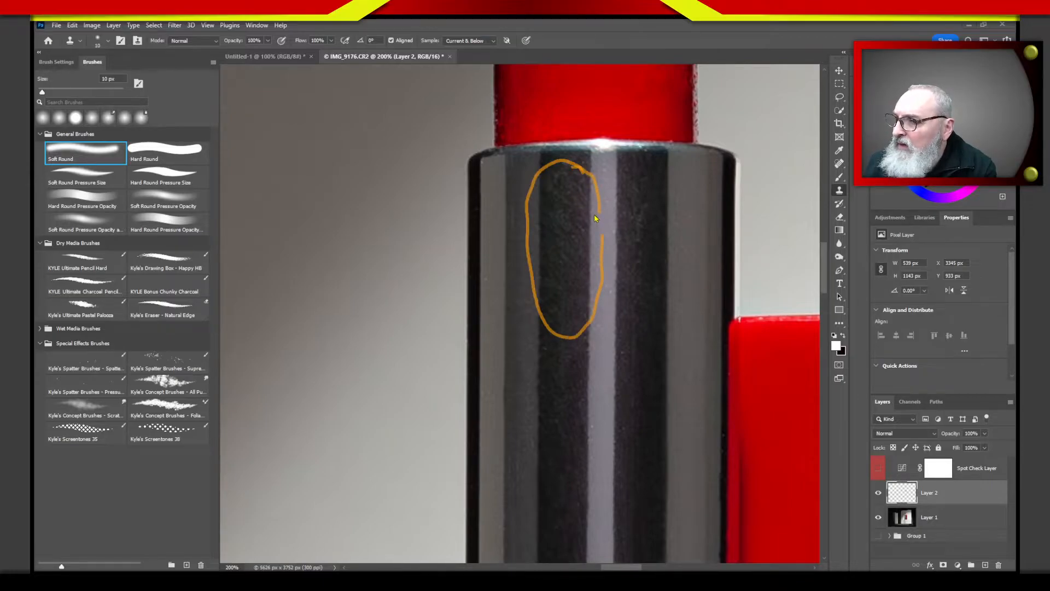
pyautogui.moveTo(599, 208); pyautogui.dragTo(592, 253)
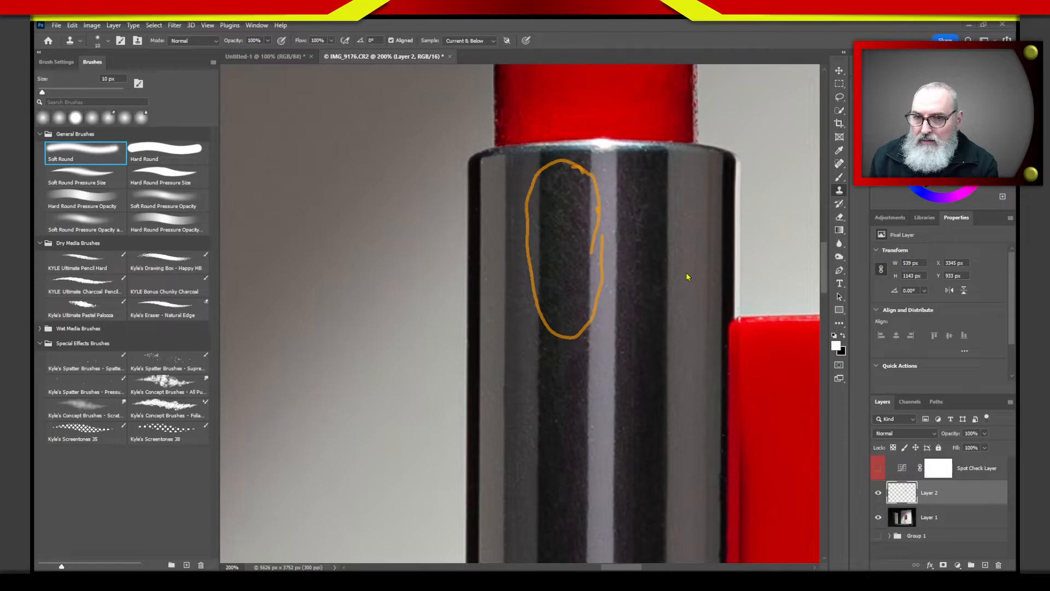
pyautogui.press('Escape')
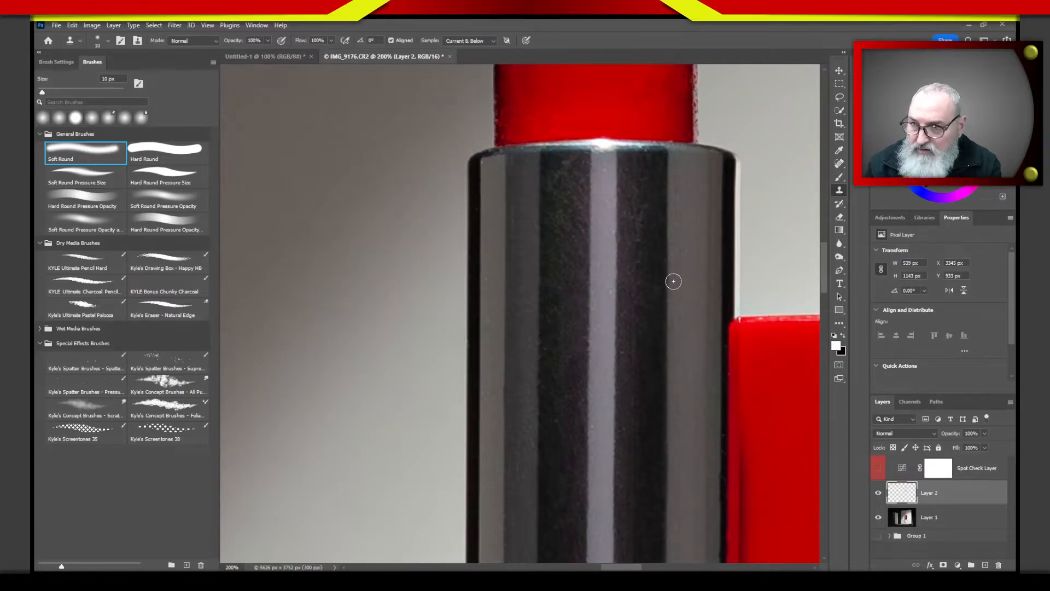
pyautogui.moveTo(657, 244)
pyautogui.mouseDown()
pyautogui.moveTo(645, 417)
pyautogui.moveTo(605, 487)
pyautogui.moveTo(606, 512)
pyautogui.mouseUp()
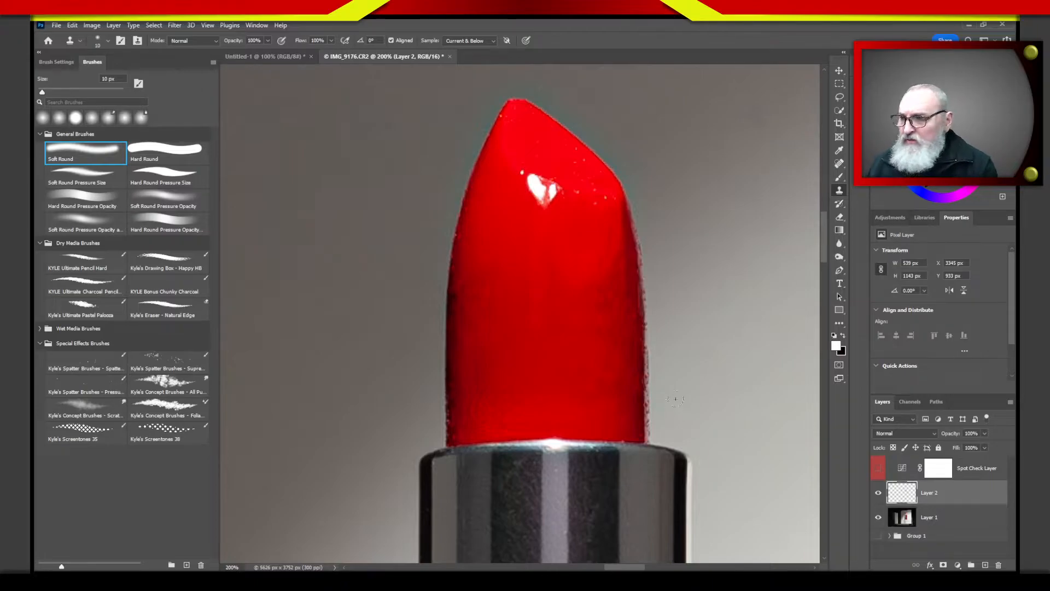
pyautogui.scroll(-1, 827, 253)
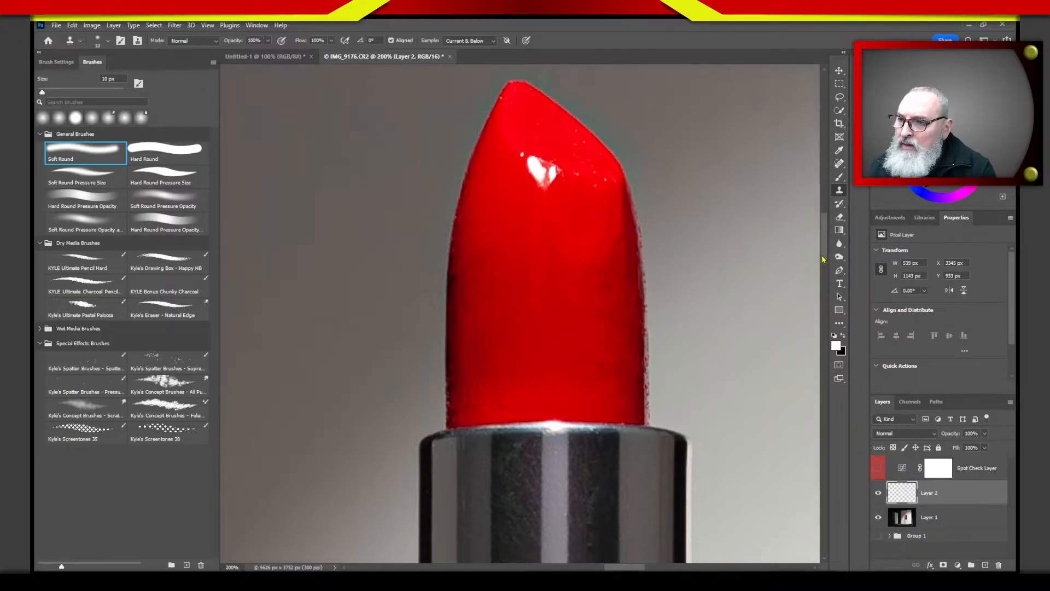
pyautogui.scroll(2, 826, 253)
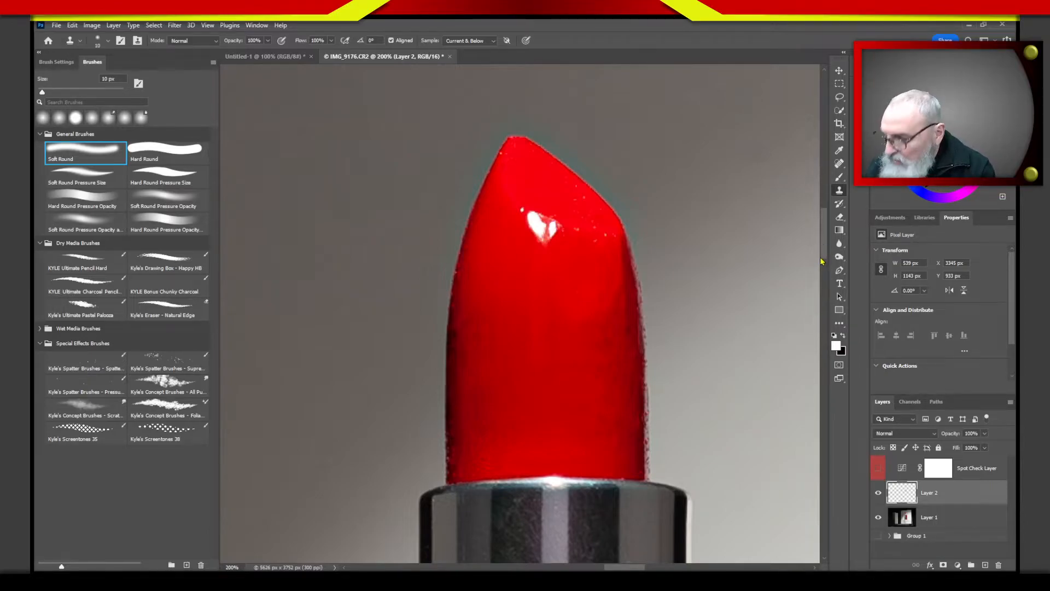
# - Rename the retouching layer Spot Removal and stamp all visible layers into a new layer above it
pyautogui.hotkey('ctrl', '0')
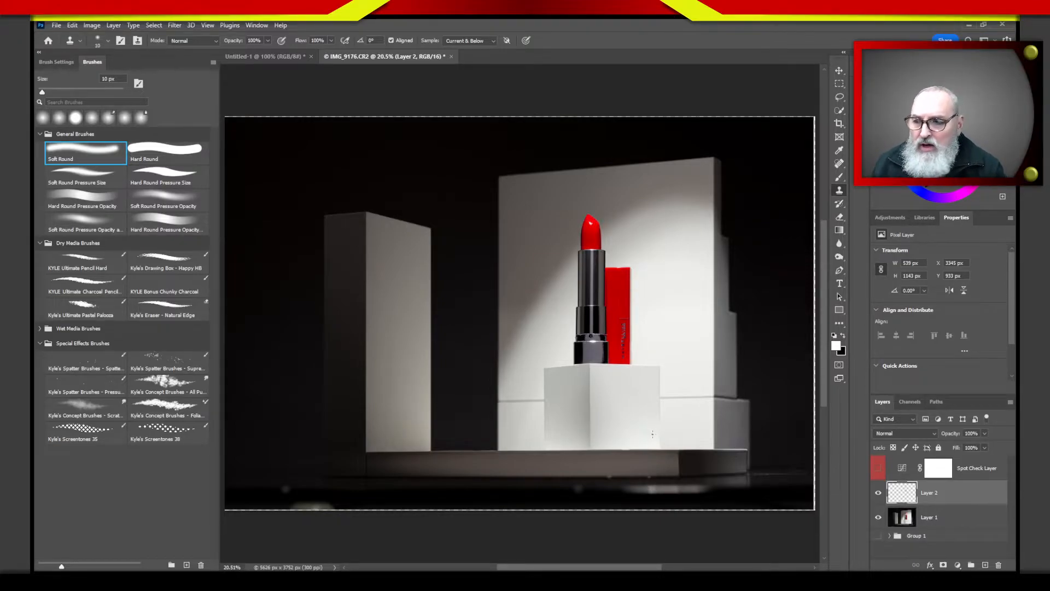
pyautogui.doubleClick(930, 493)
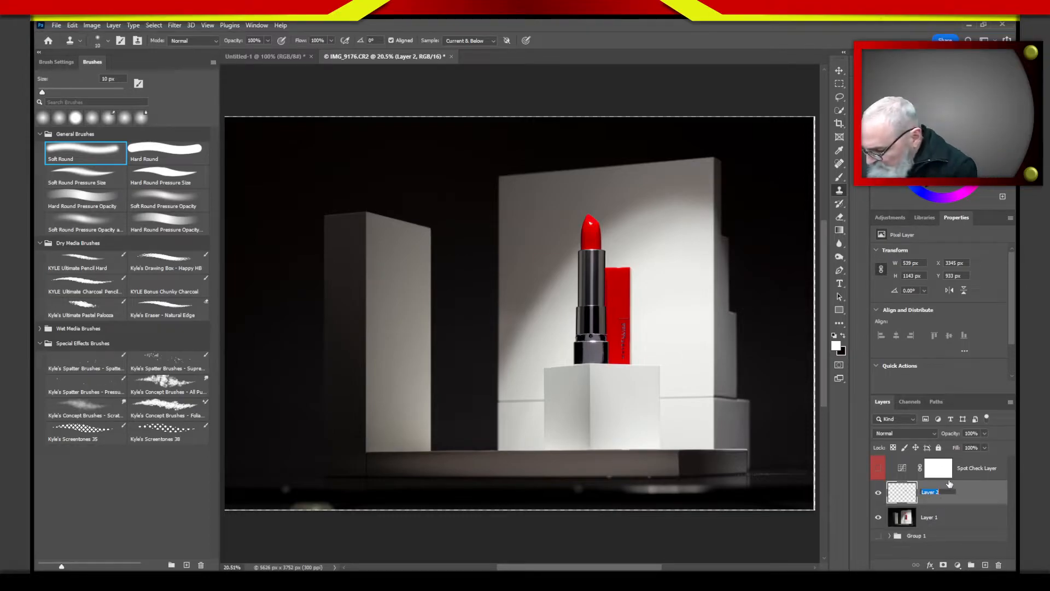
pyautogui.write('Spot')
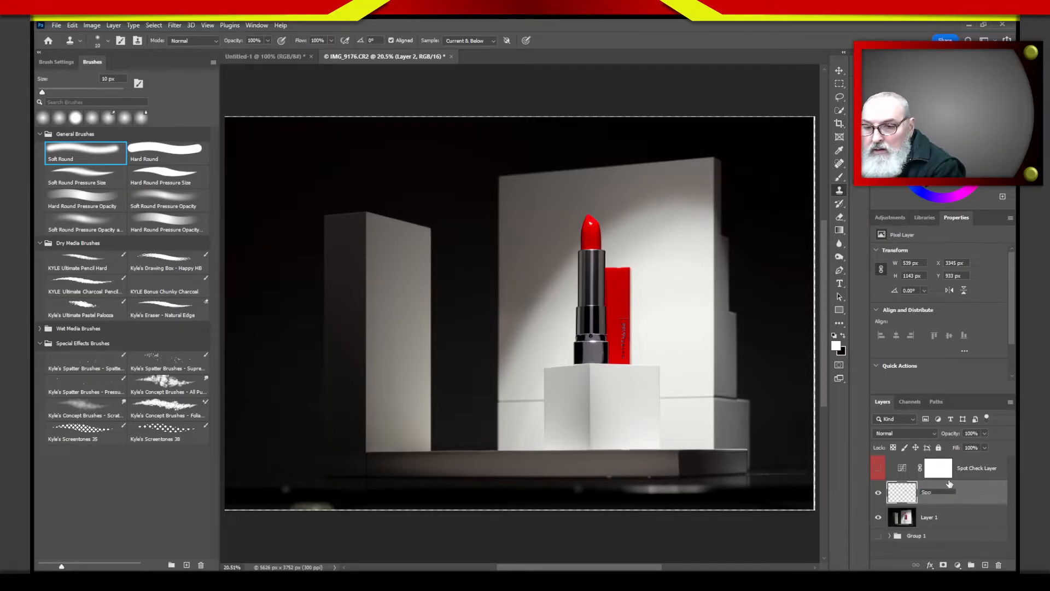
pyautogui.write(' Removal')
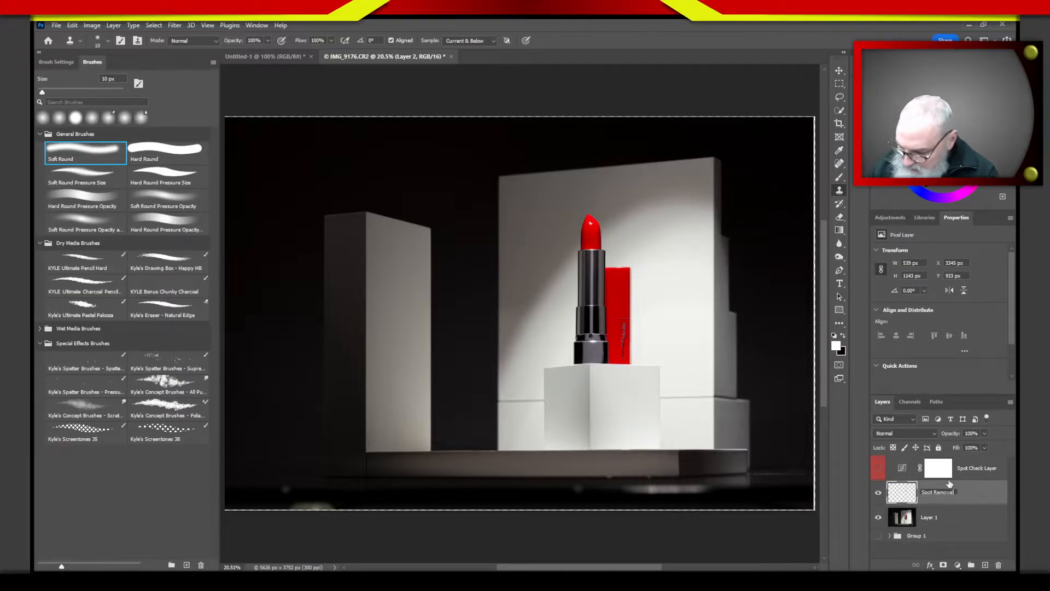
pyautogui.press('Return')
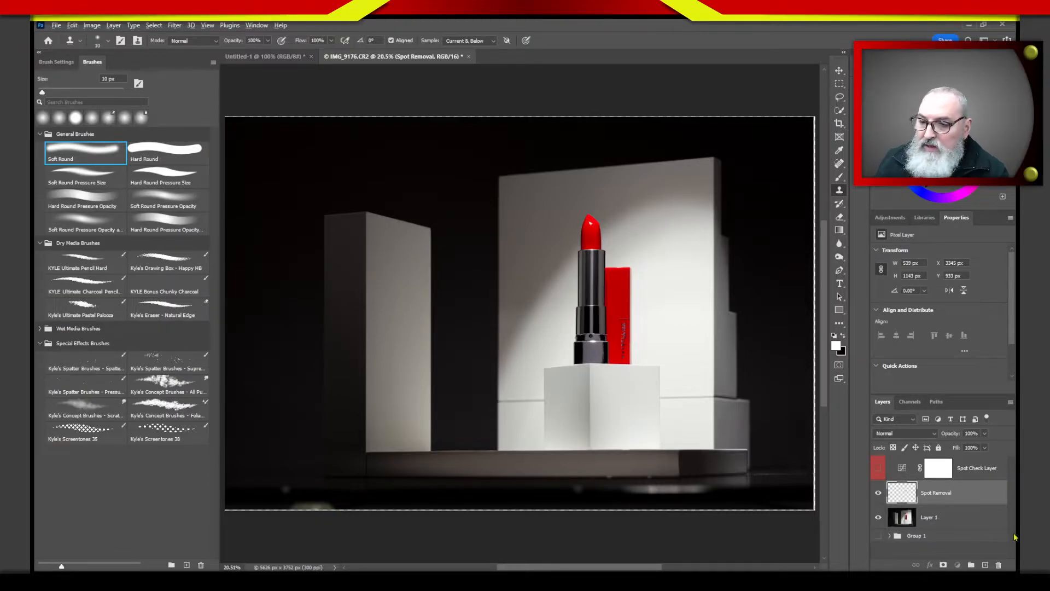
pyautogui.hotkey('ctrl', 'shift', 'alt', 'e')
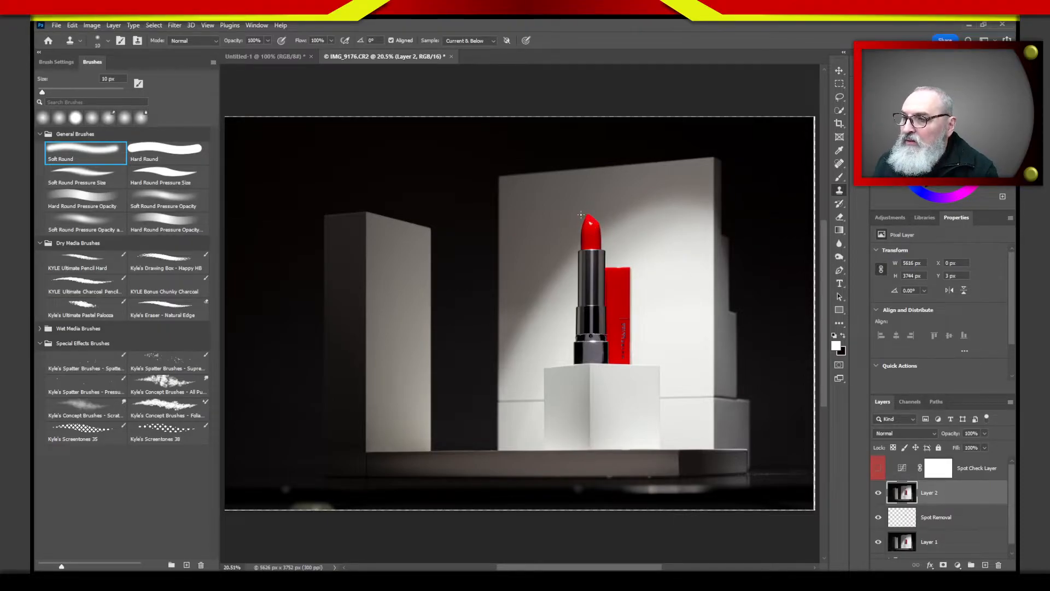
# - Examine the lipstick tube and red box up close for remaining blemishes, temporarily showing the Spot Check Layer
pyautogui.press('z')
pyautogui.moveTo(601, 253); pyautogui.dragTo(631, 272)
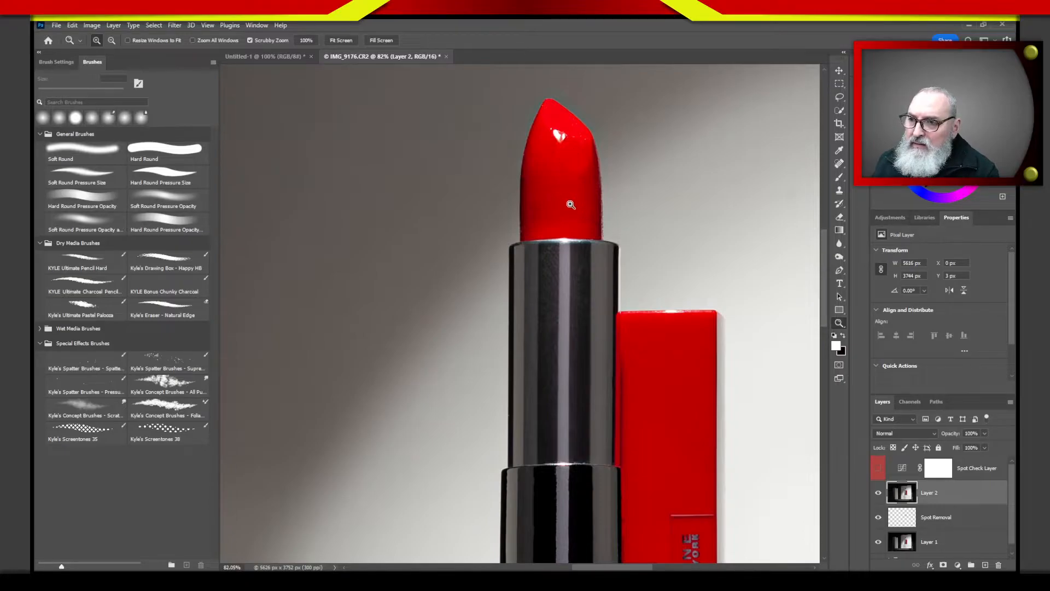
pyautogui.moveTo(638, 359); pyautogui.dragTo(589, 235)
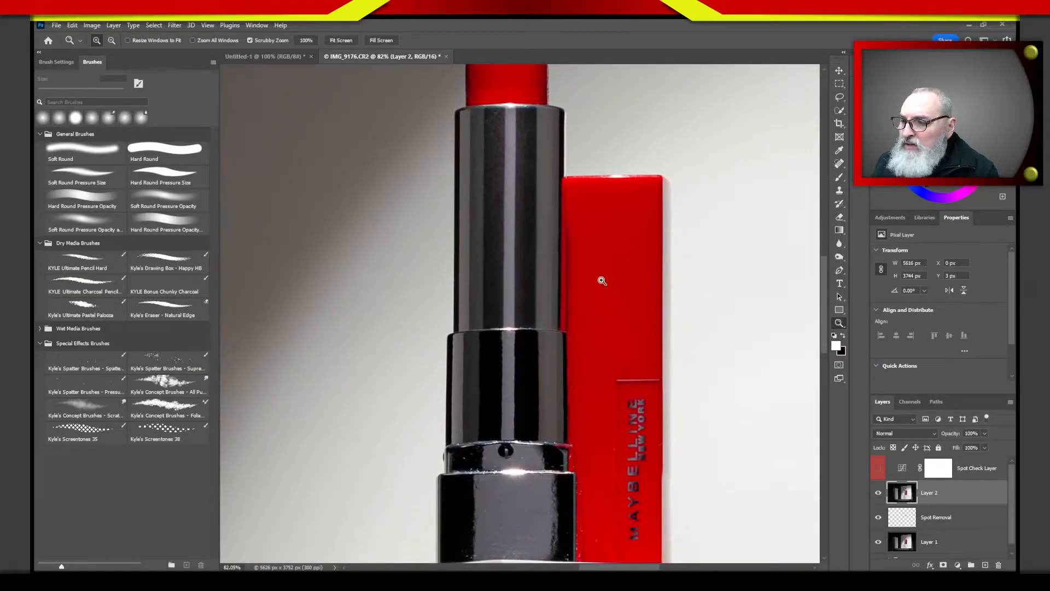
pyautogui.moveTo(597, 516); pyautogui.dragTo(600, 399)
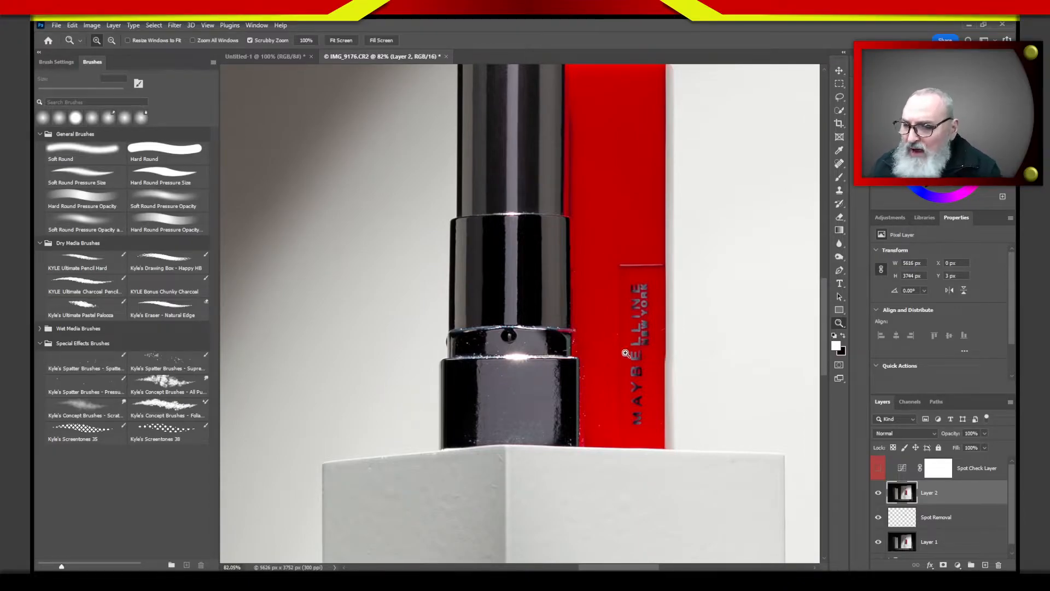
pyautogui.scroll(3, 696, 244)
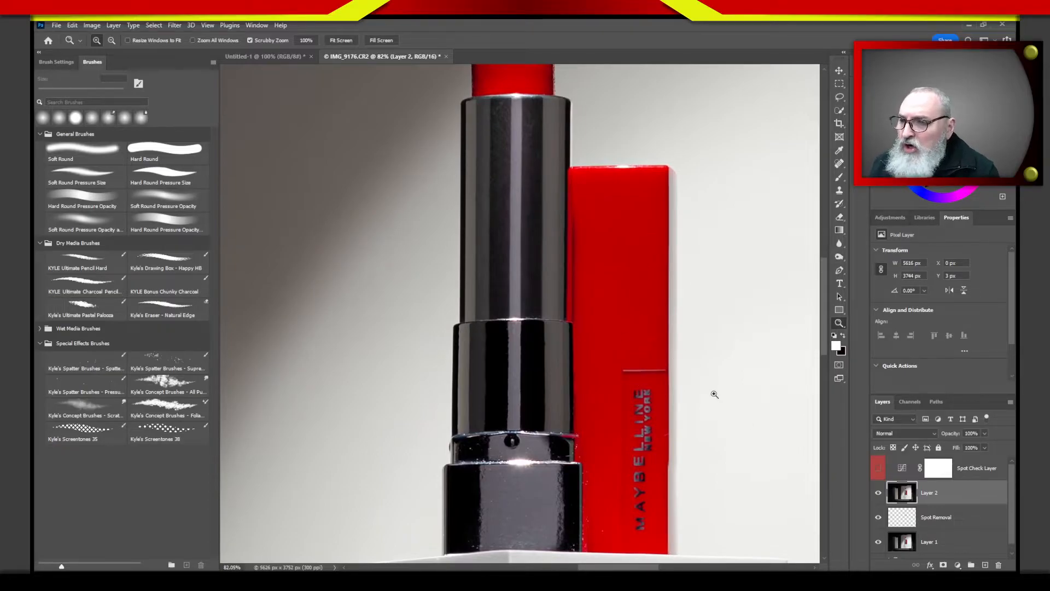
pyautogui.scroll(-1, 716, 378)
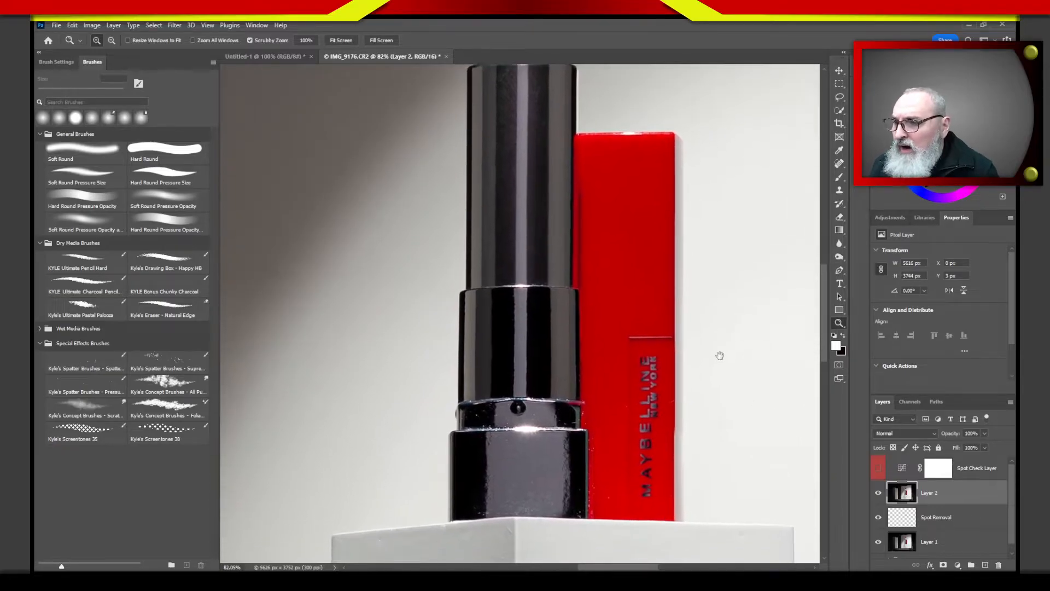
pyautogui.click(879, 468)
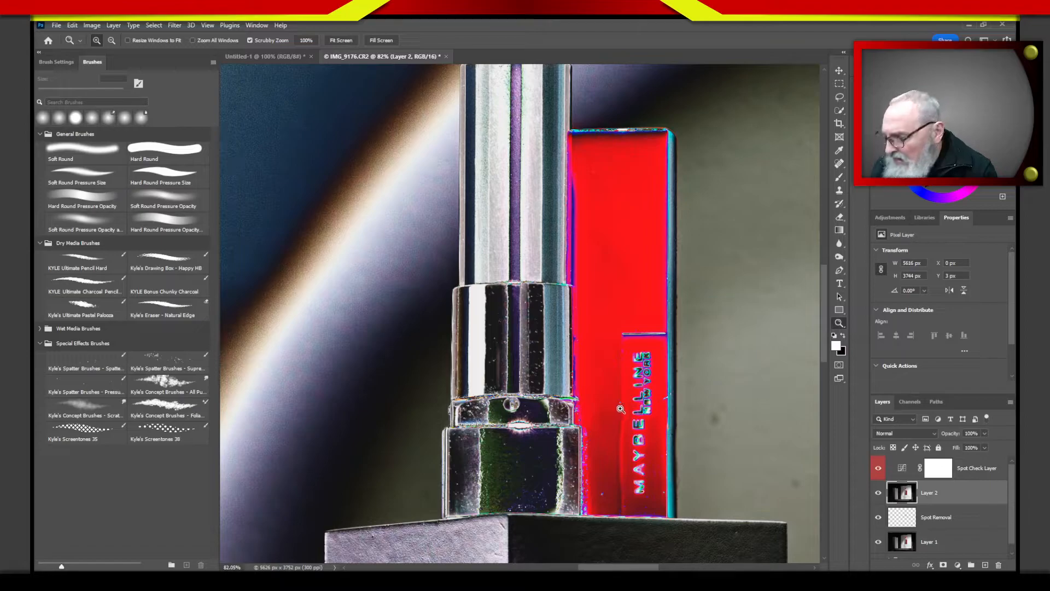
pyautogui.click(878, 468)
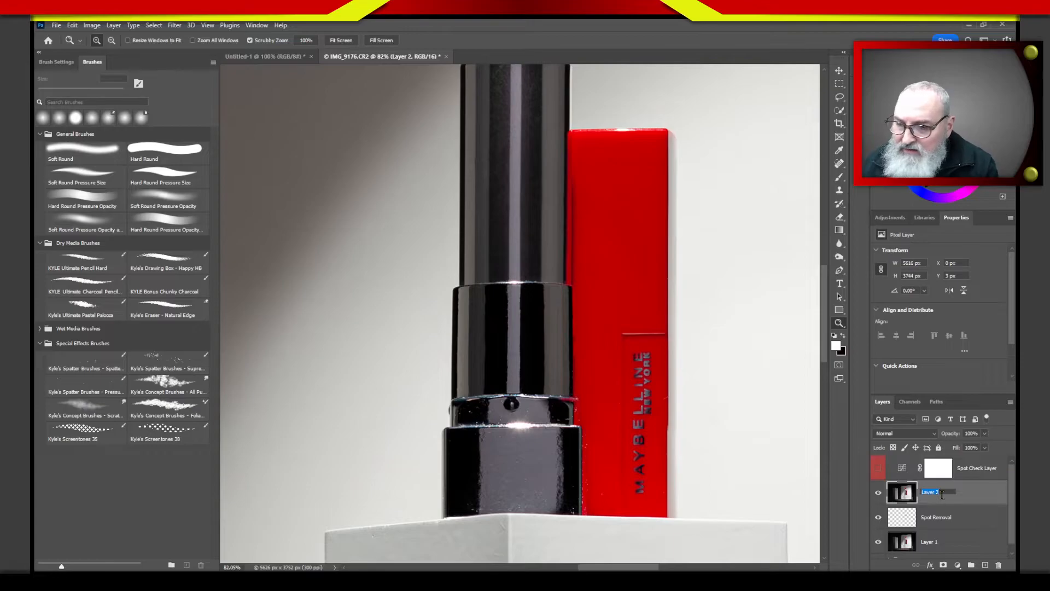
# - Rename the stamped layer Smoothening
pyautogui.write('Smoothening')
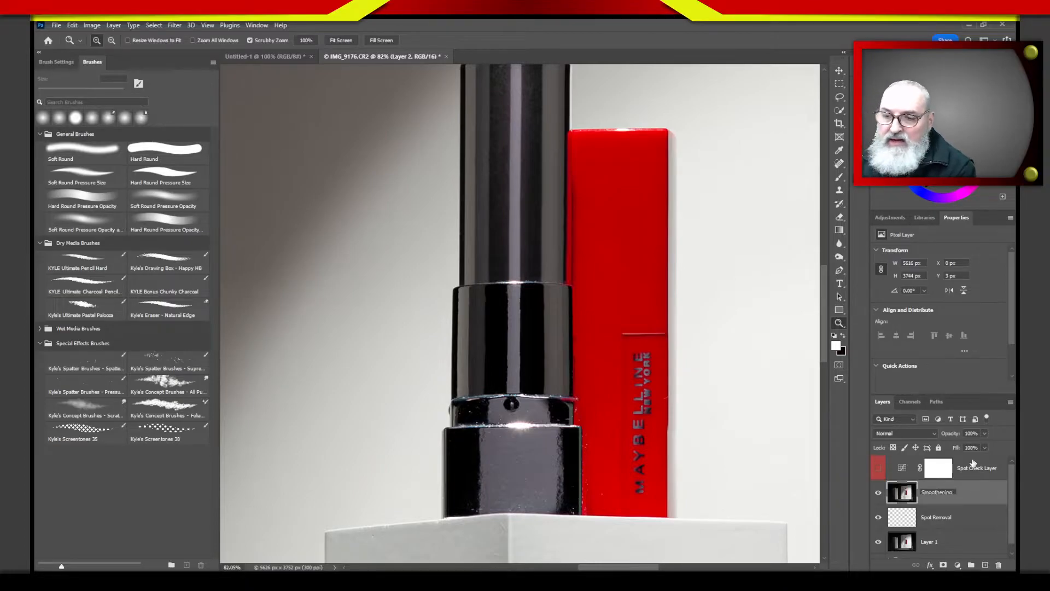
pyautogui.press('Return')
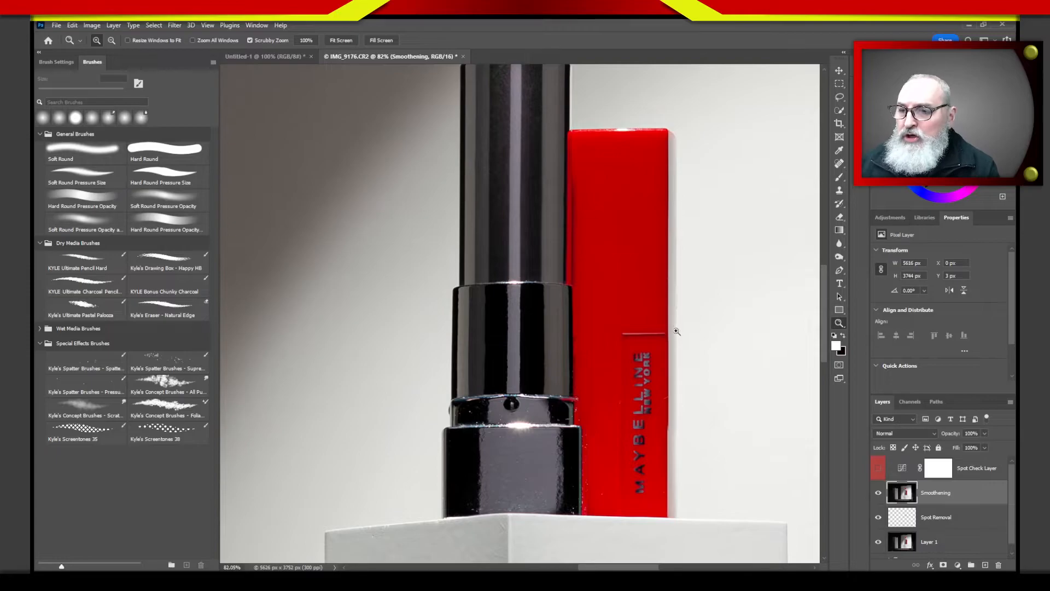
# - Apply a Surface Blur to the Smoothening layer with a radius of 7 pixels and a threshold of 15 levels
pyautogui.moveTo(826, 303); pyautogui.dragTo(826, 262)
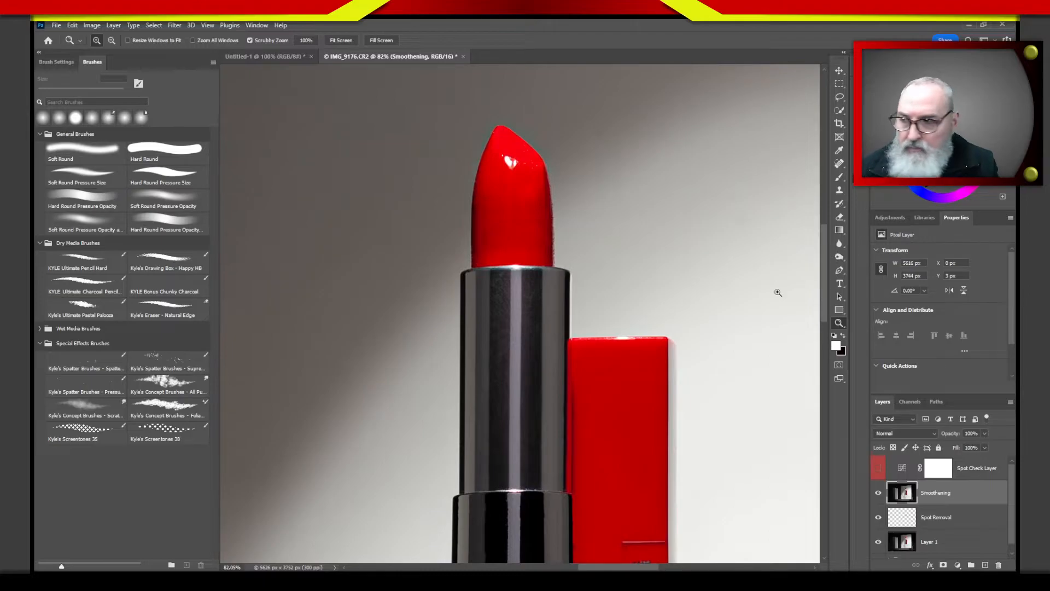
pyautogui.click(175, 26)
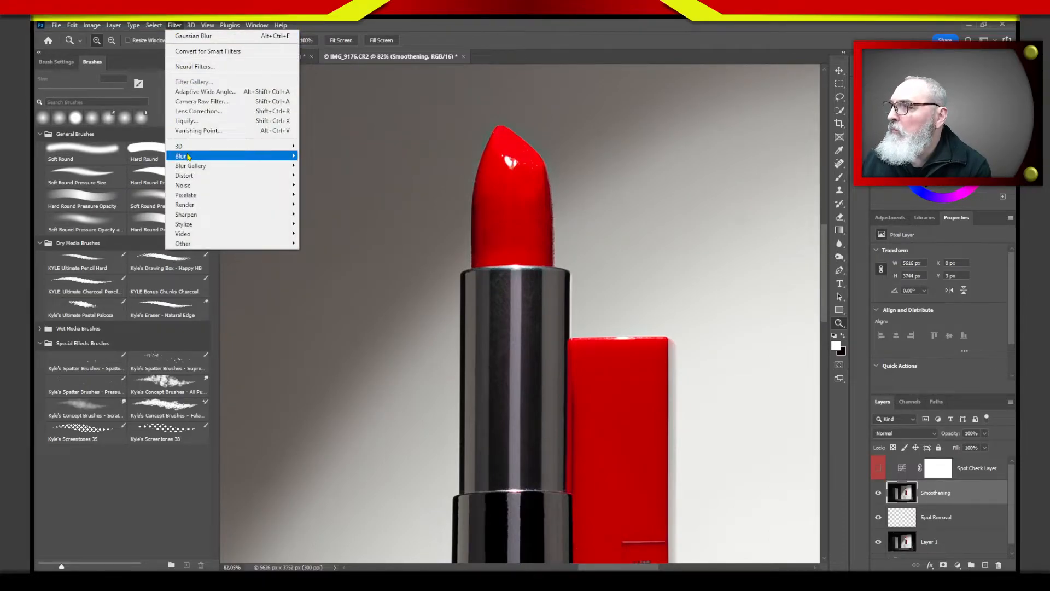
pyautogui.moveTo(192, 159)
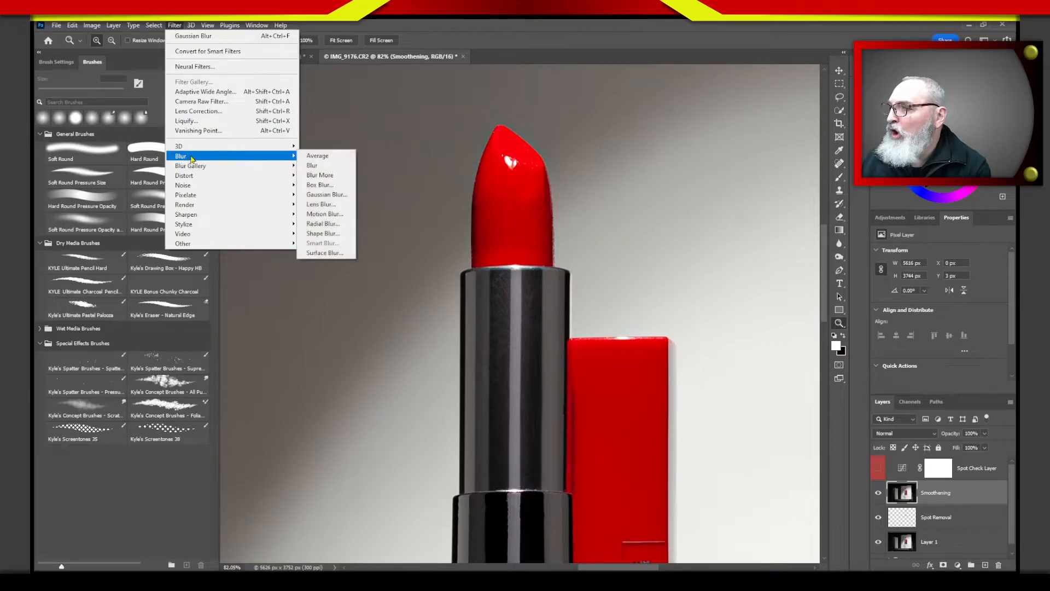
pyautogui.click(325, 253)
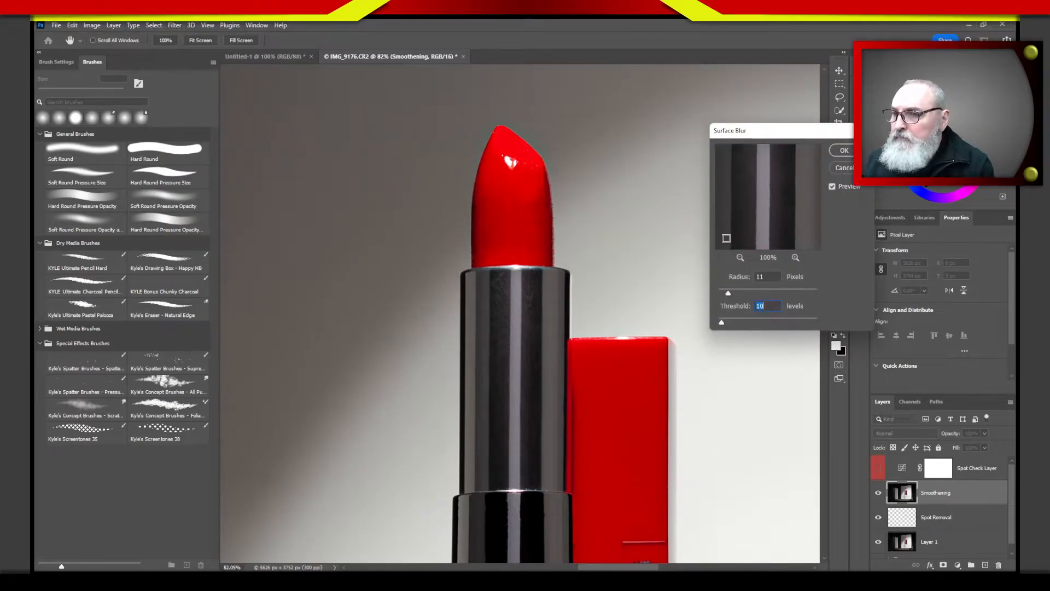
pyautogui.moveTo(757, 178); pyautogui.dragTo(769, 210)
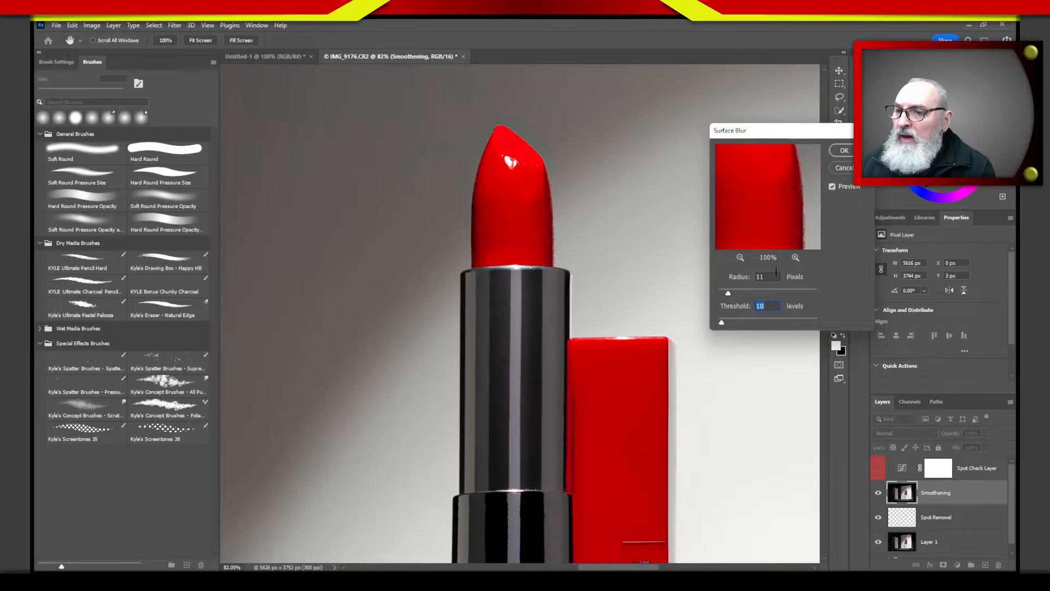
pyautogui.moveTo(722, 324); pyautogui.dragTo(732, 295)
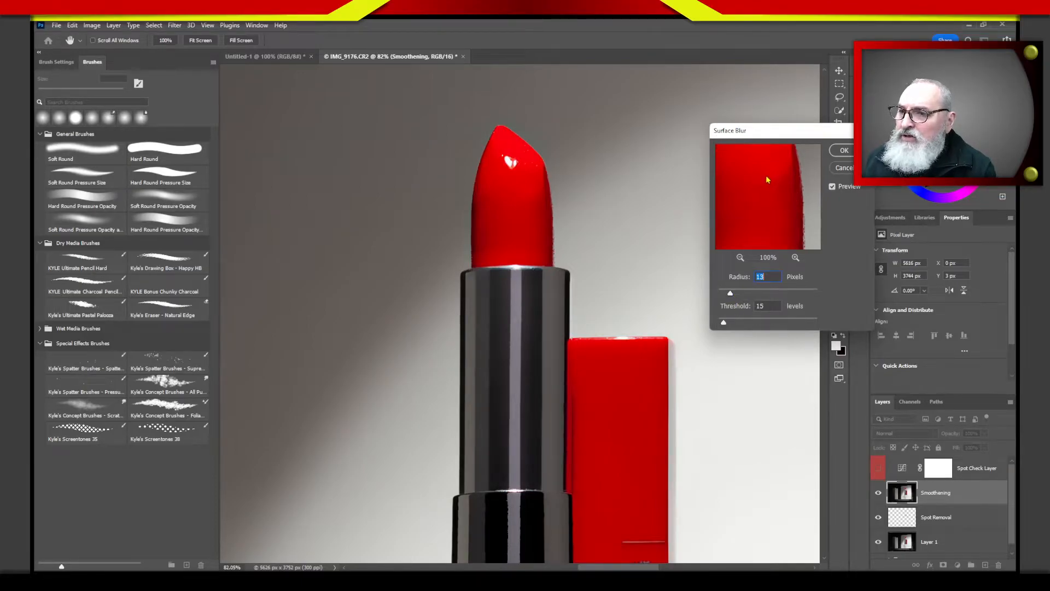
pyautogui.moveTo(763, 176); pyautogui.dragTo(784, 183)
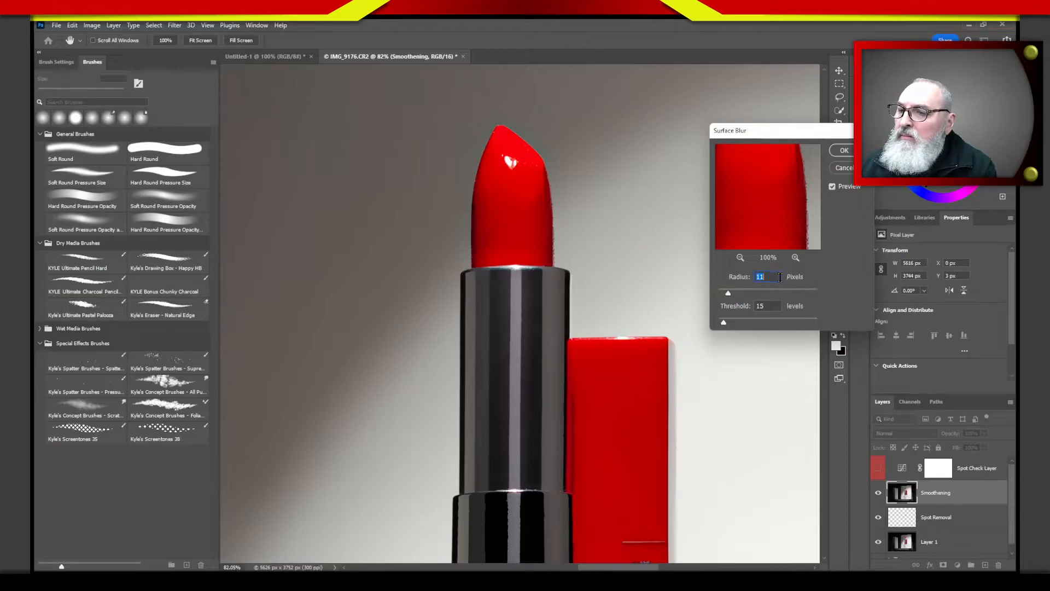
pyautogui.write('10')
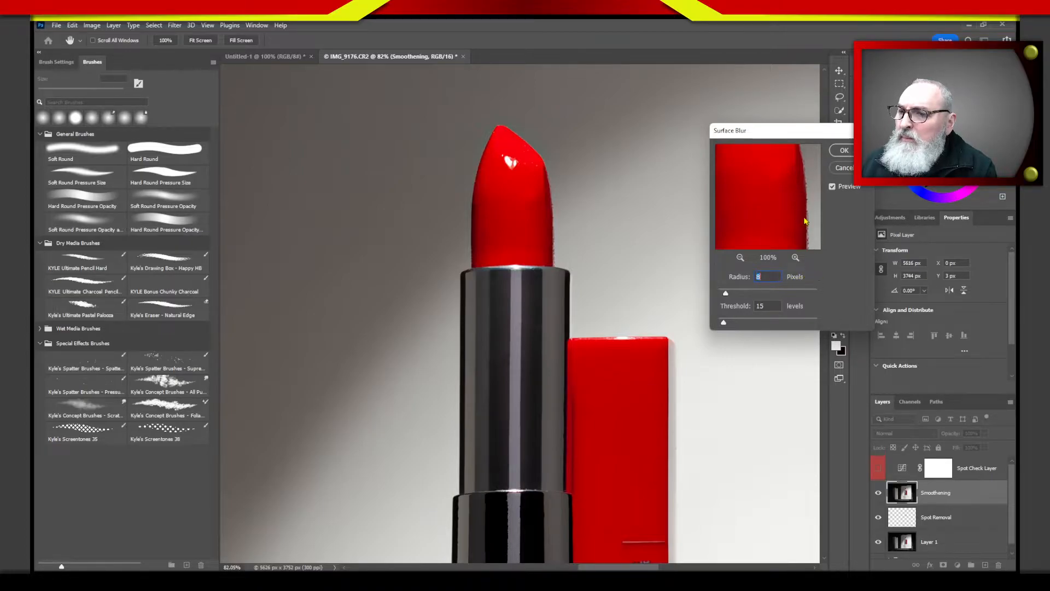
pyautogui.press('Down')
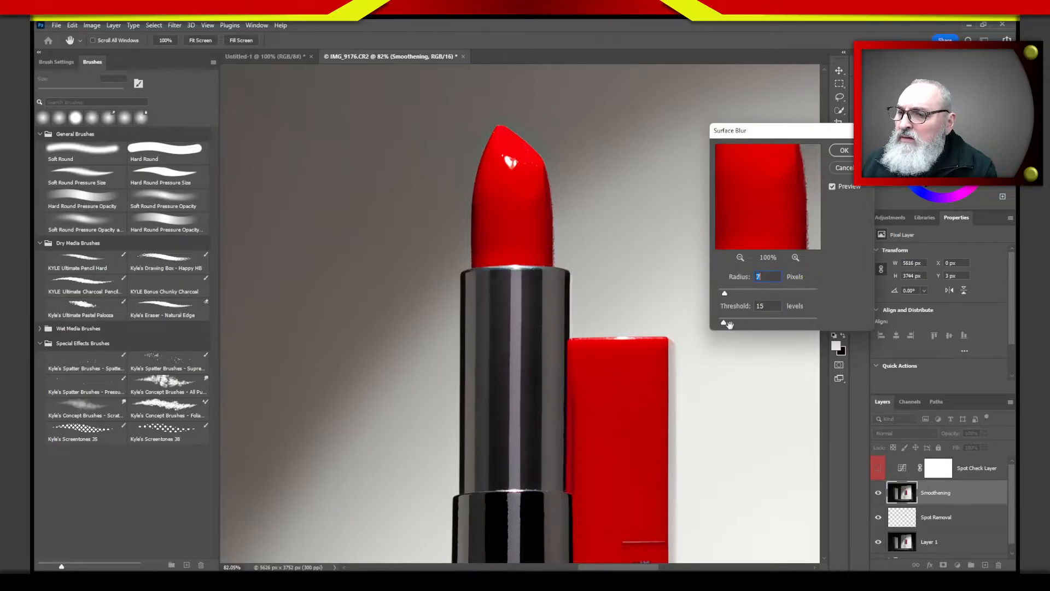
pyautogui.press('Tab')
pyautogui.click(843, 156)
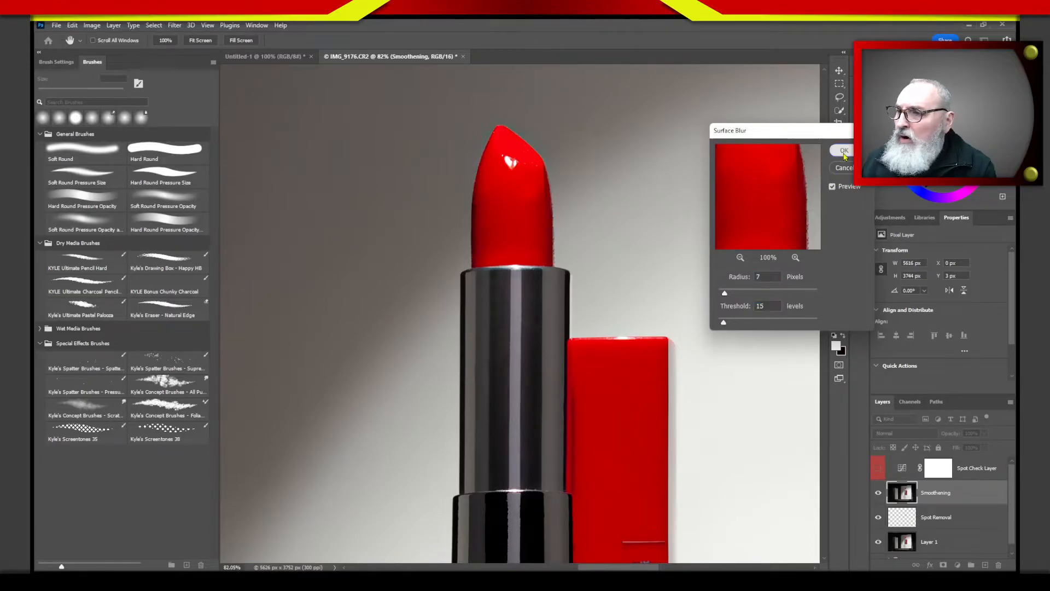
# - Examine the lipstick and its metallic tube up close to judge the effect of the blur
pyautogui.press('z')
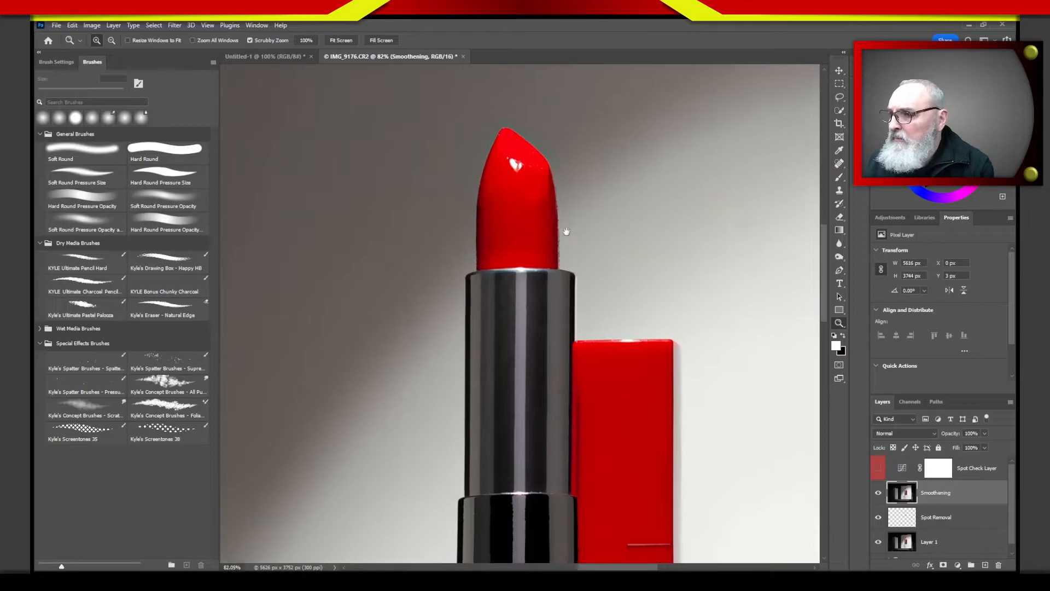
pyautogui.moveTo(563, 235); pyautogui.dragTo(671, 281)
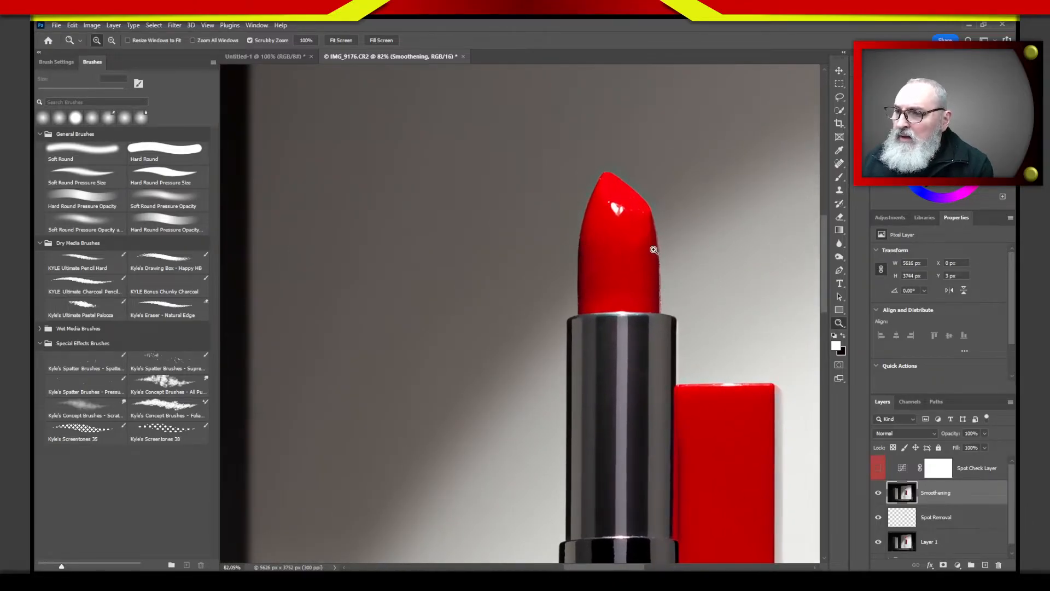
pyautogui.moveTo(627, 369); pyautogui.dragTo(631, 293)
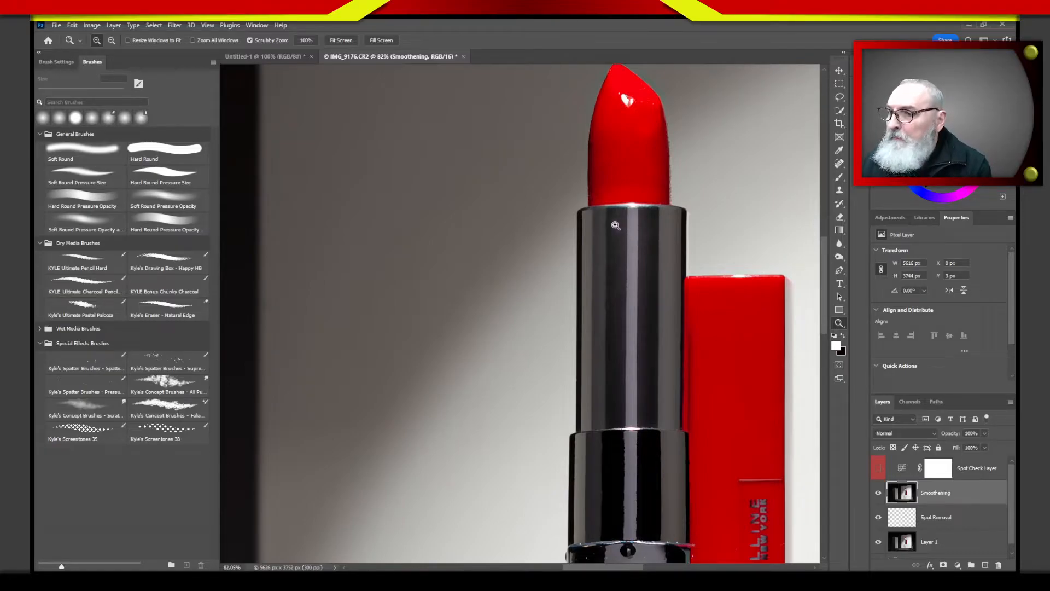
pyautogui.moveTo(614, 225); pyautogui.dragTo(669, 233)
pyautogui.moveTo(652, 278); pyautogui.dragTo(600, 304)
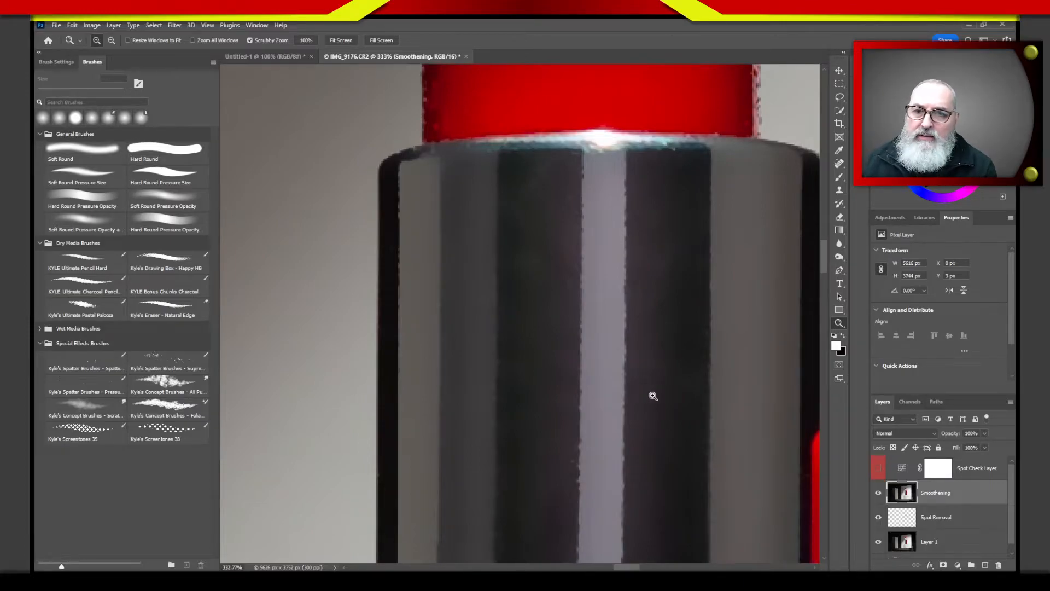
pyautogui.moveTo(657, 451); pyautogui.dragTo(631, 265)
pyautogui.moveTo(617, 405); pyautogui.dragTo(574, 208)
pyautogui.moveTo(596, 422); pyautogui.dragTo(507, 335)
# - Examine the blurred red box, its lettering and the edges of the red lipstick up close
pyautogui.moveTo(698, 279); pyautogui.dragTo(576, 401)
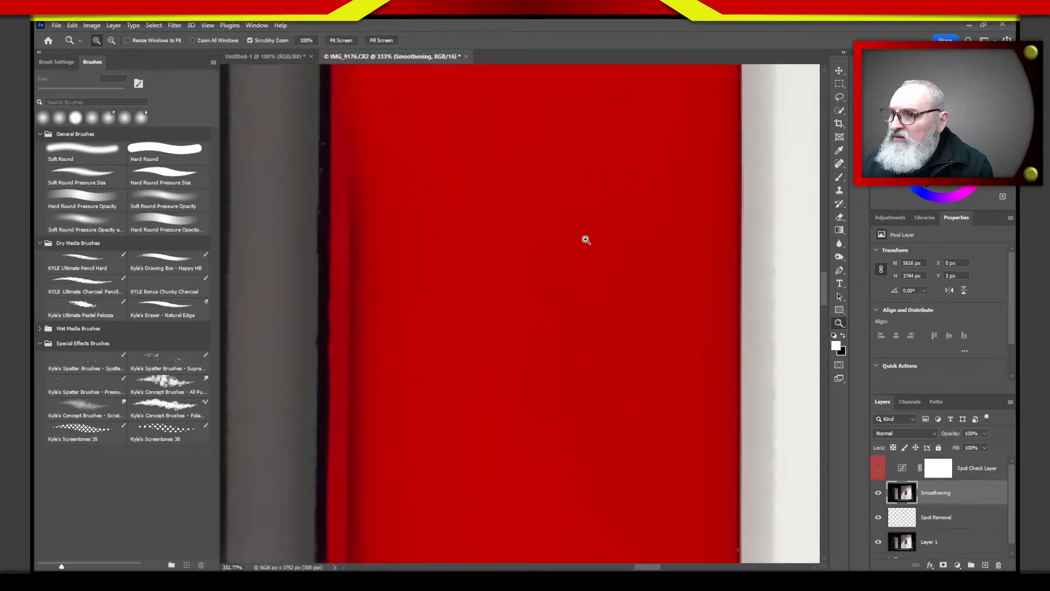
pyautogui.moveTo(586, 240); pyautogui.dragTo(612, 357)
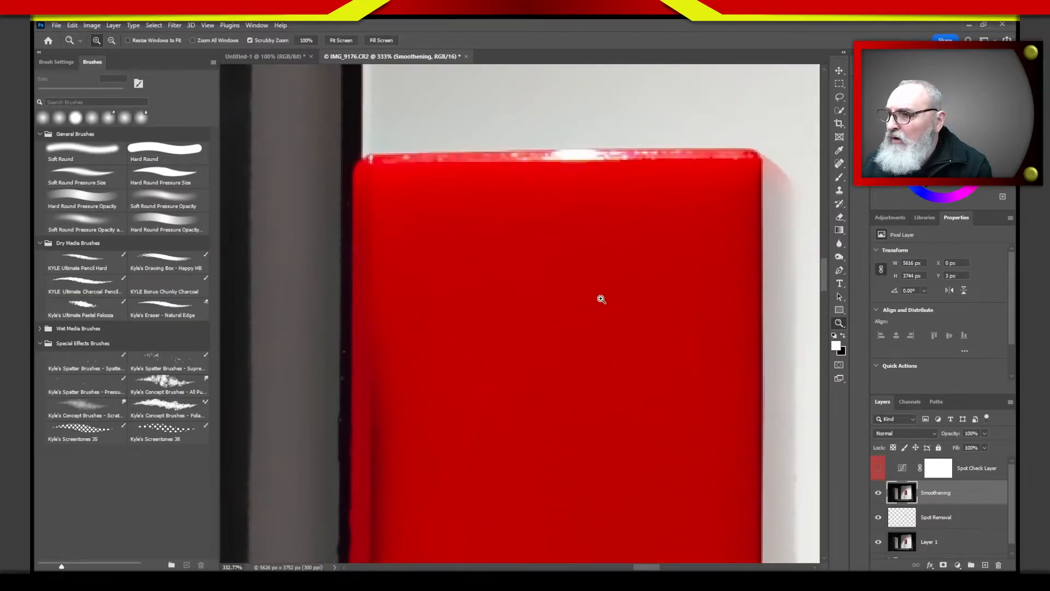
pyautogui.moveTo(641, 362); pyautogui.dragTo(564, 265)
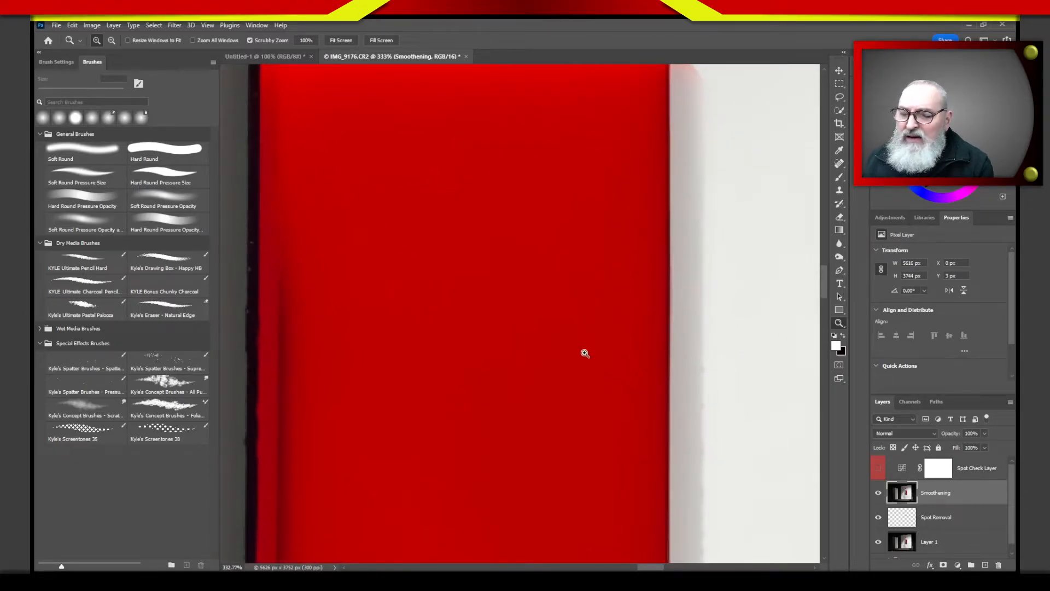
pyautogui.moveTo(558, 441); pyautogui.dragTo(551, 148)
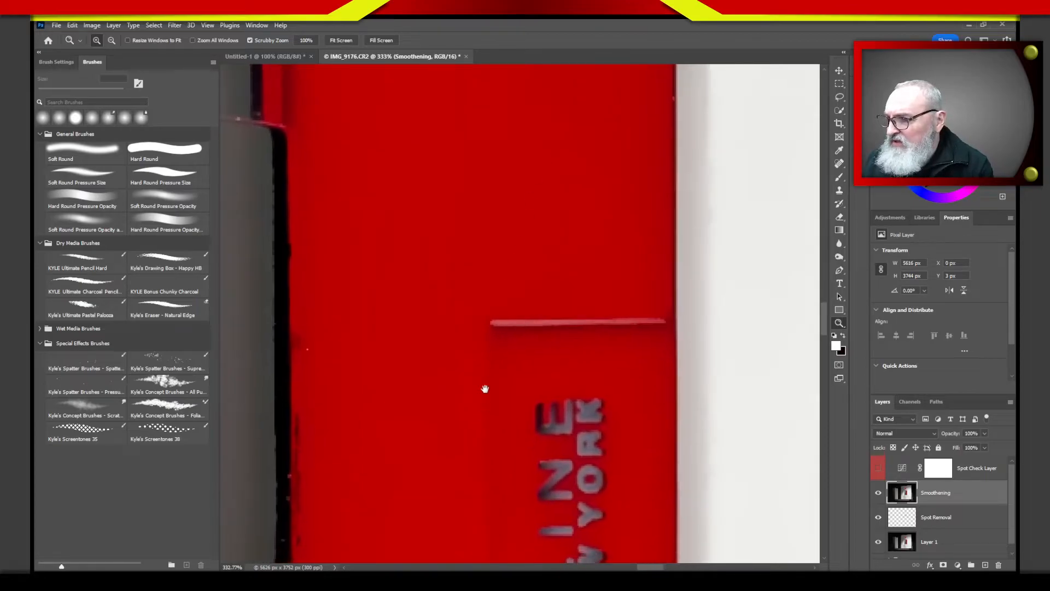
pyautogui.moveTo(485, 389); pyautogui.dragTo(466, 217)
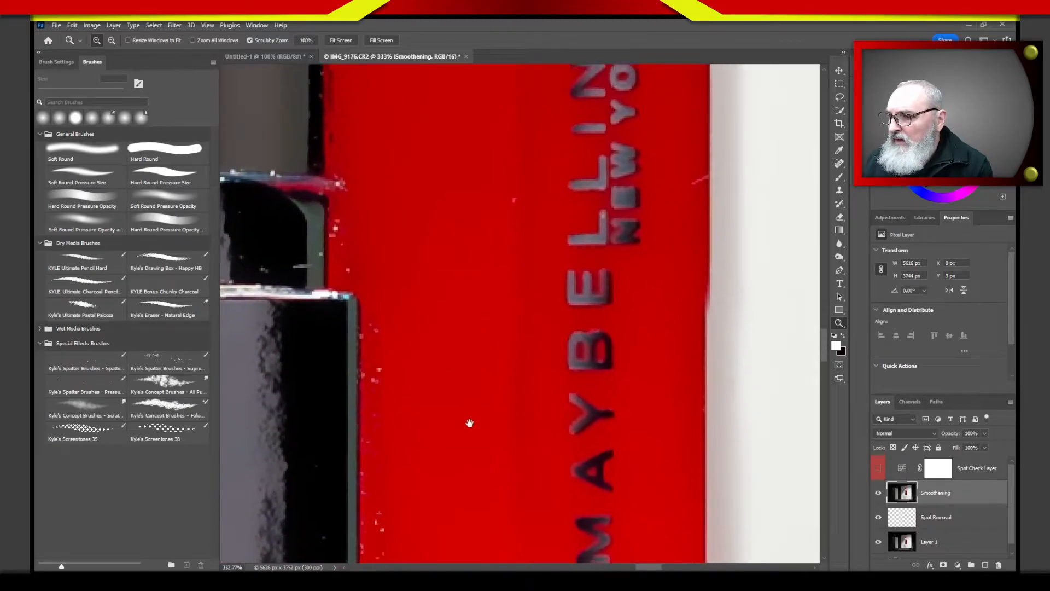
pyautogui.moveTo(469, 422); pyautogui.dragTo(674, 380)
pyautogui.moveTo(669, 342); pyautogui.dragTo(656, 400)
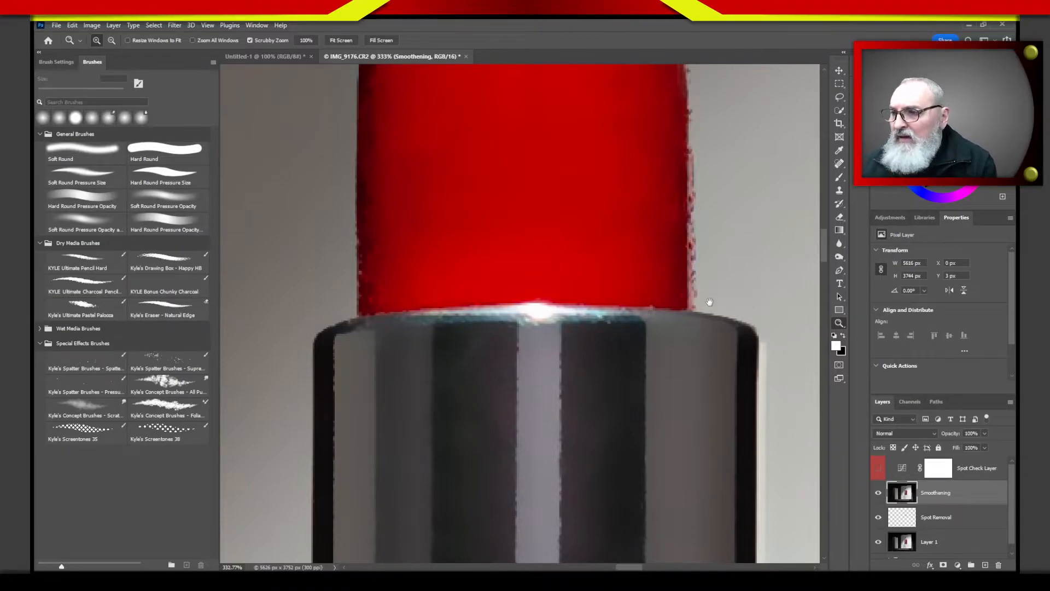
pyautogui.moveTo(638, 210); pyautogui.dragTo(618, 438)
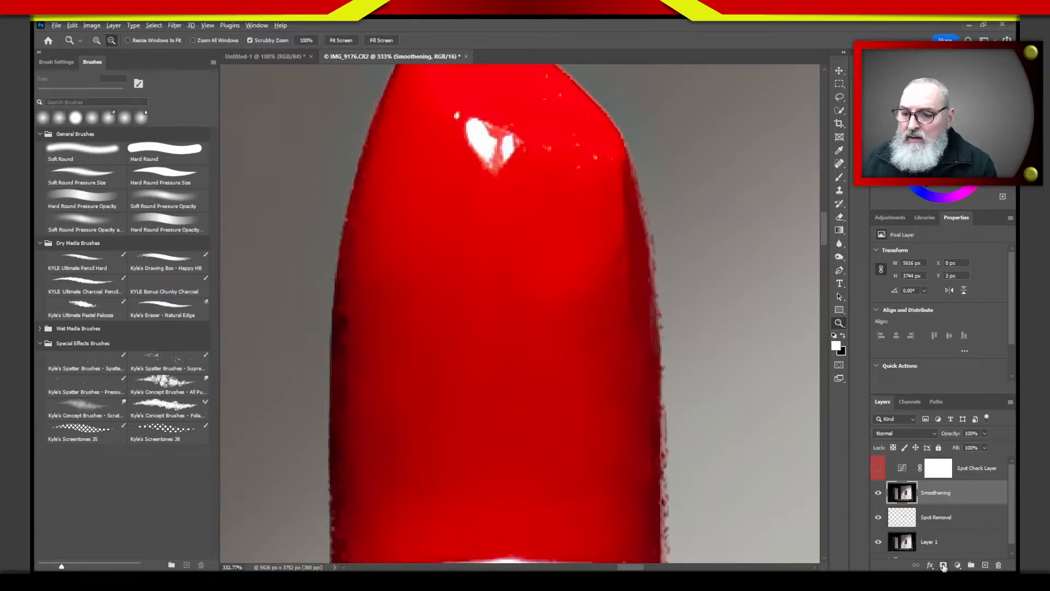
# - Add a black mask to the Smoothening layer and temporarily disable it to compare the surfaces with and without the blur
pyautogui.keyDown('alt'); pyautogui.click(944, 565); pyautogui.keyUp('alt')
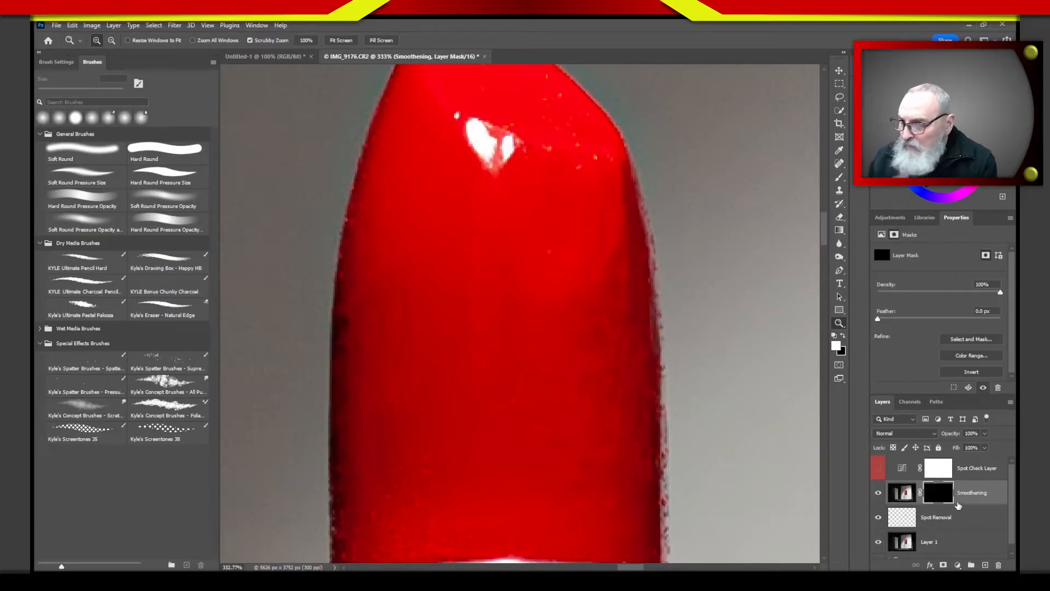
pyautogui.moveTo(743, 267); pyautogui.dragTo(543, 370)
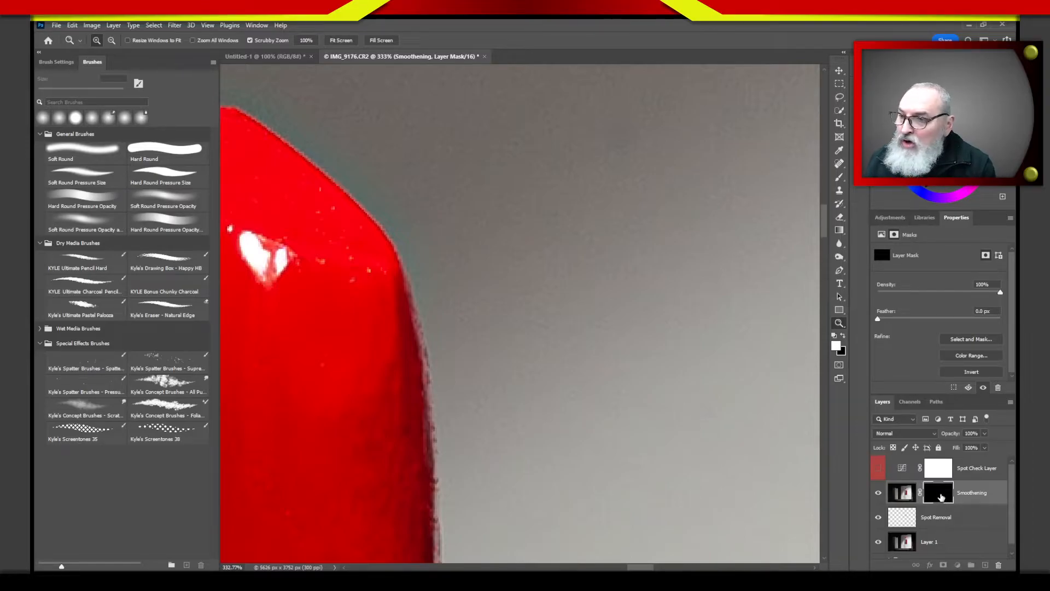
pyautogui.keyDown('shift'); pyautogui.click(943, 496); pyautogui.keyUp('shift')
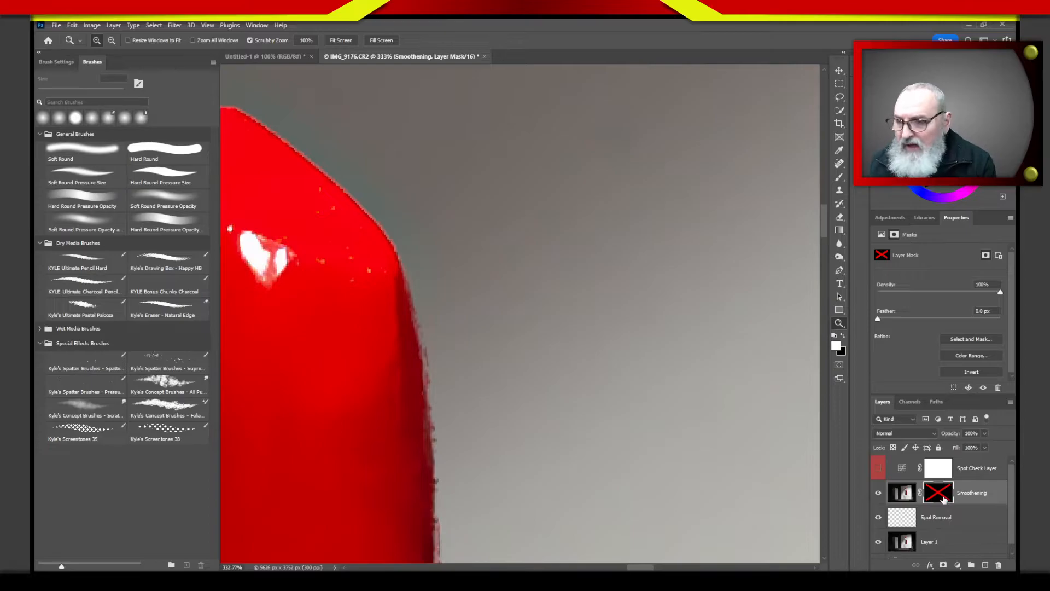
pyautogui.keyDown('shift'); pyautogui.click(941, 500); pyautogui.keyUp('shift')
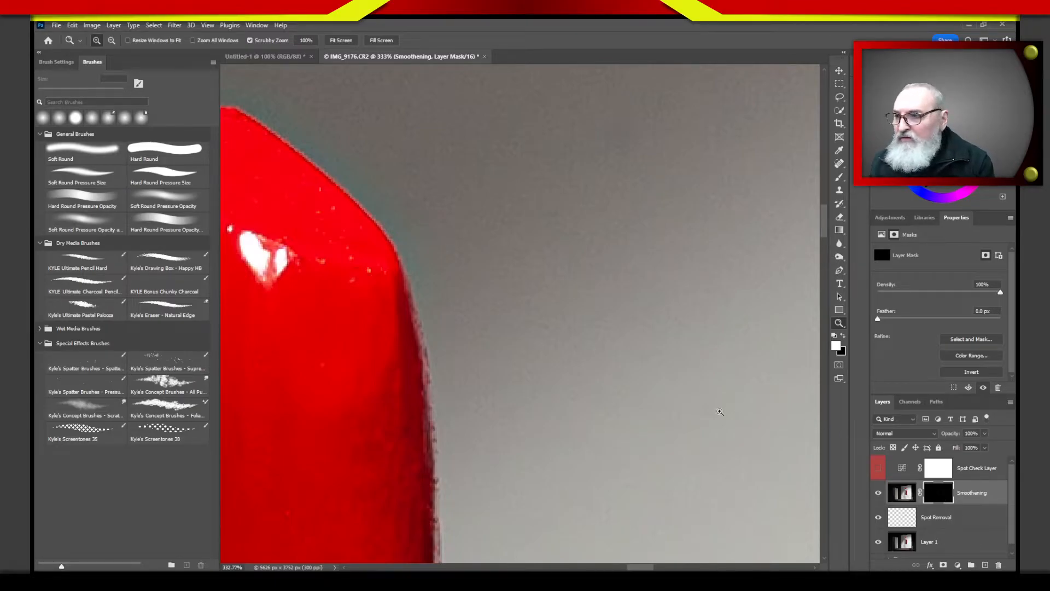
# - Reveal the smoothing on the red lipstick by painting white on the layer mask with a Soft Round brush at 40 px, reduced to 20 px
pyautogui.moveTo(485, 312); pyautogui.dragTo(732, 291)
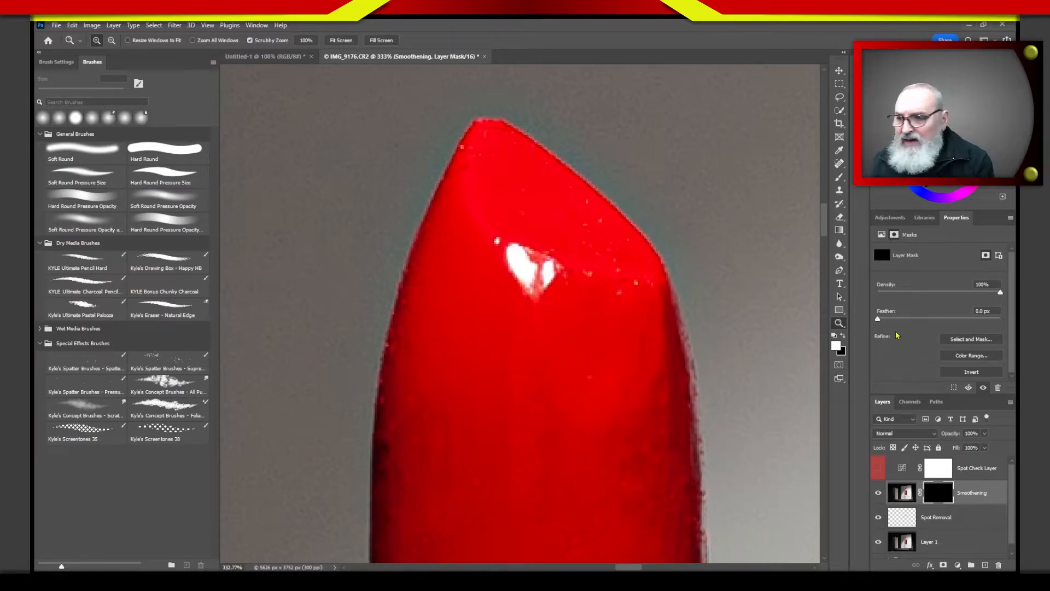
pyautogui.moveTo(628, 438); pyautogui.dragTo(626, 359)
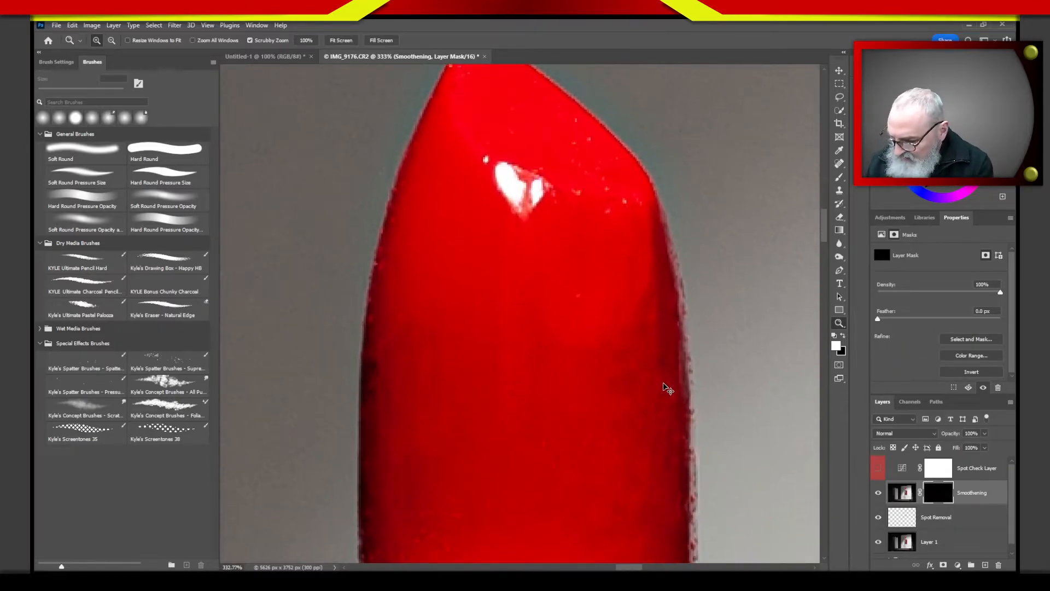
pyautogui.hotkey('ctrl', '-')
pyautogui.hotkey('ctrl', '-')
pyautogui.moveTo(605, 436); pyautogui.dragTo(611, 370)
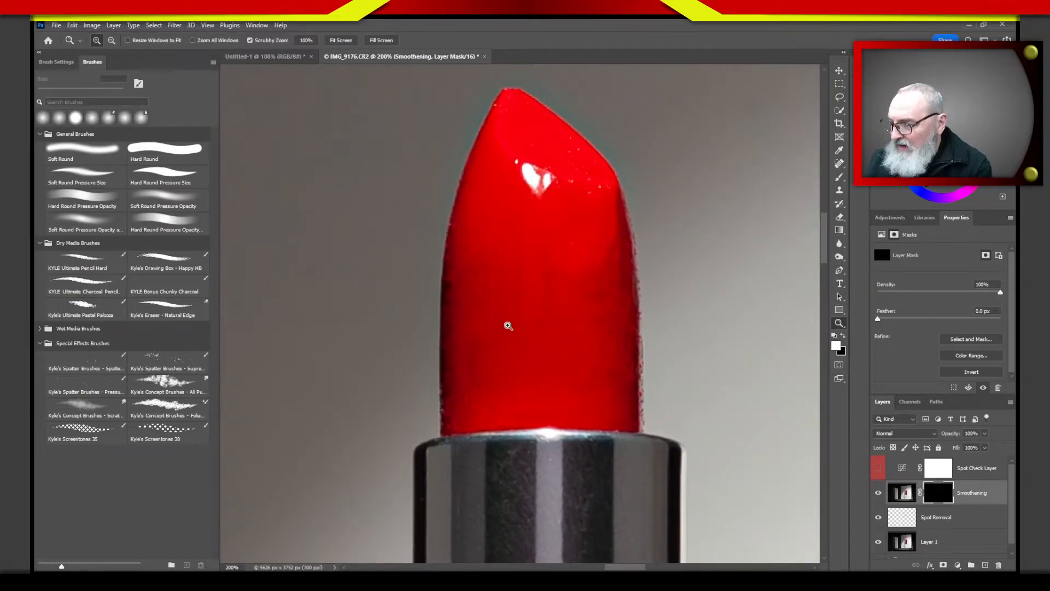
pyautogui.click(87, 159)
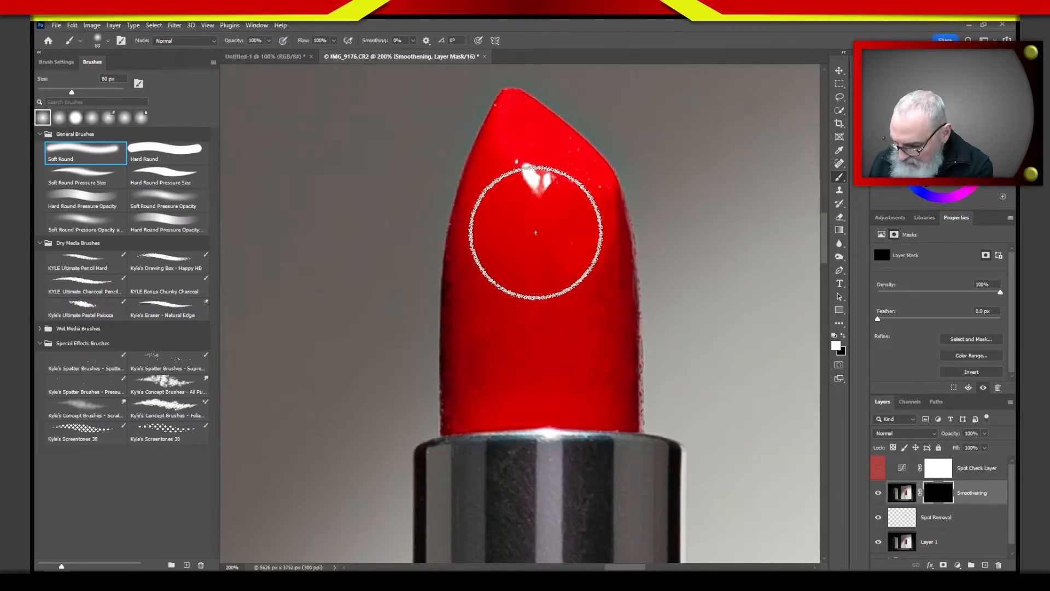
pyautogui.press('[')
pyautogui.press('[')
pyautogui.press('[')
pyautogui.press('[')
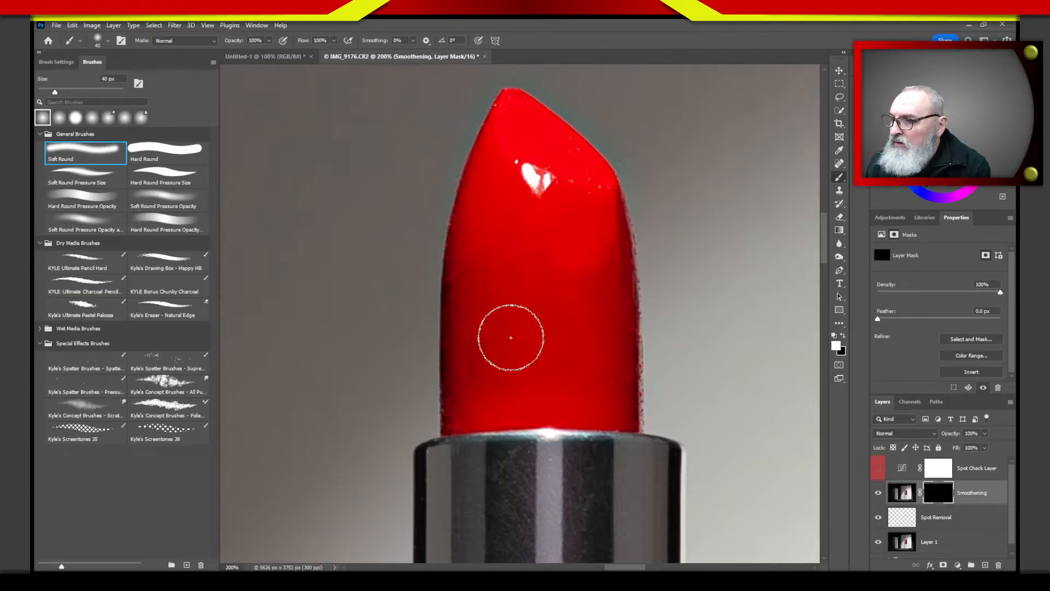
pyautogui.click(558, 232)
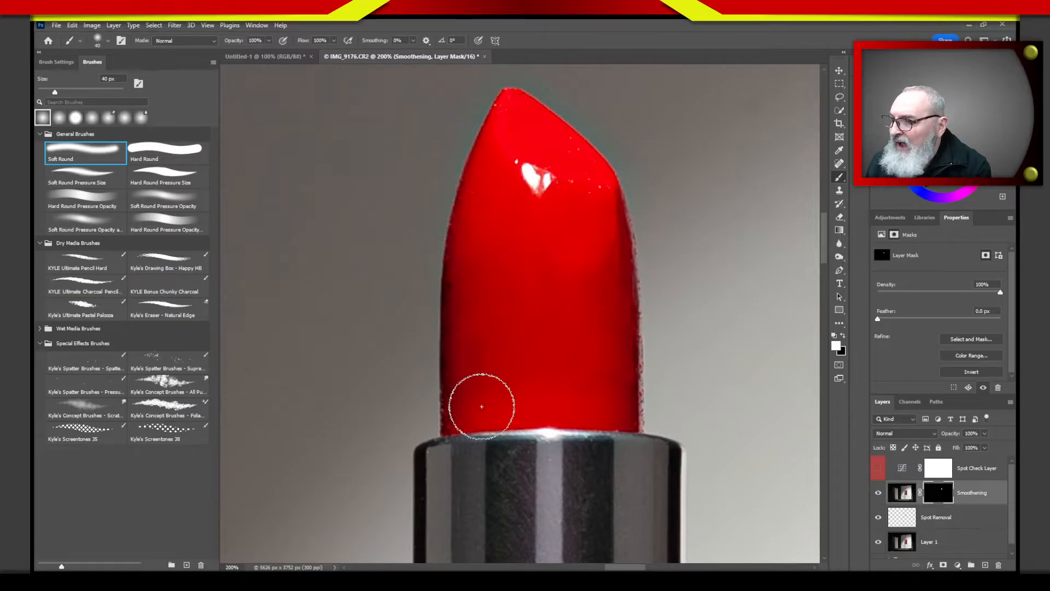
pyautogui.press('[')
pyautogui.press('[')
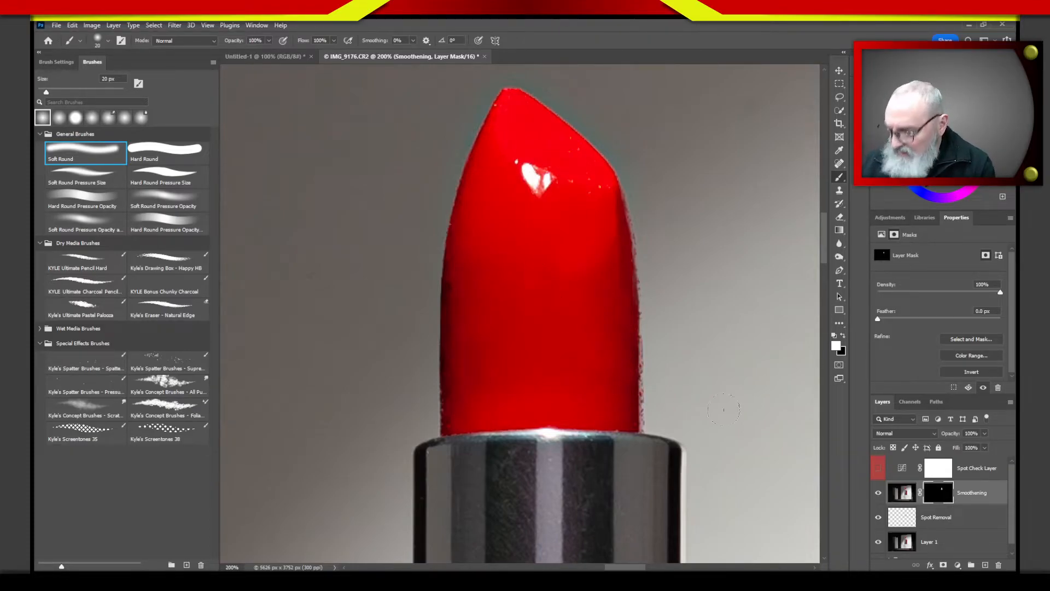
# - Compare the whole image with the Smoothening layer hidden and shown
pyautogui.hotkey('ctrl', '0')
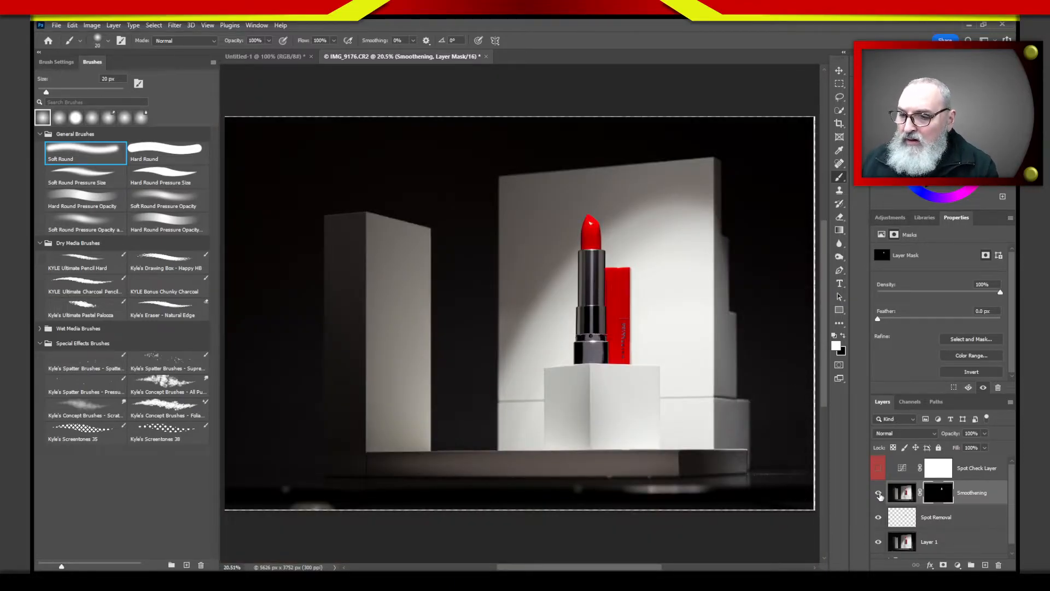
pyautogui.click(878, 494)
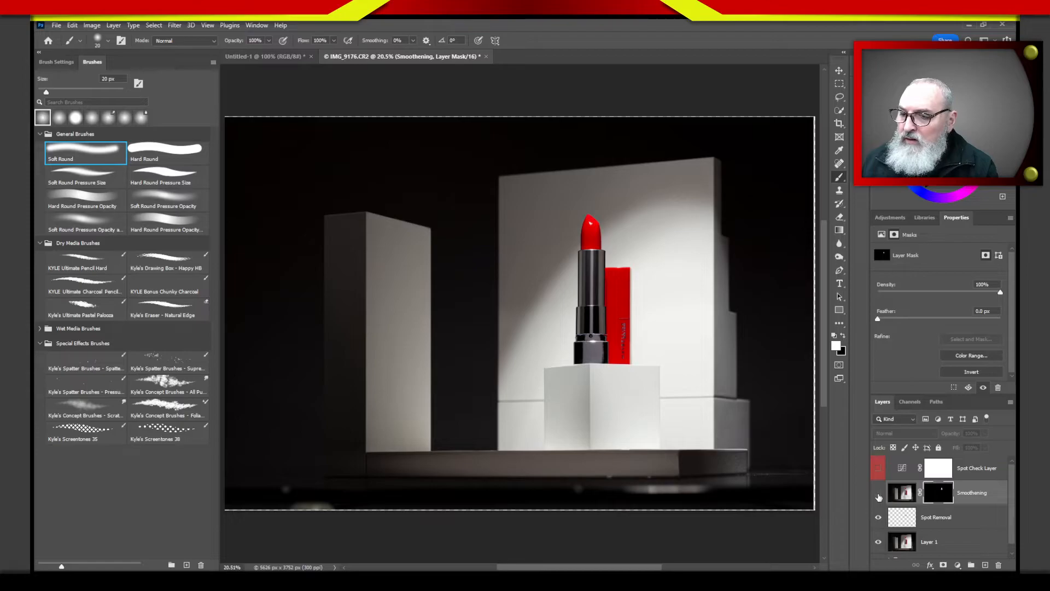
pyautogui.click(879, 495)
pyautogui.click(878, 496)
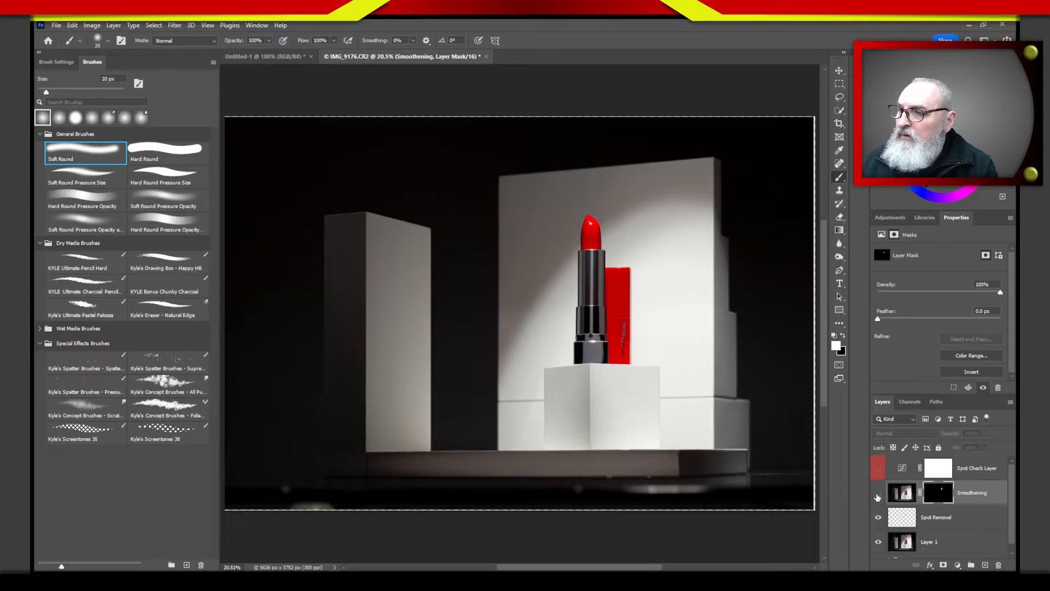
# - Compare the red lipstick up close with the Smoothening layer hidden and shown
pyautogui.click(878, 495)
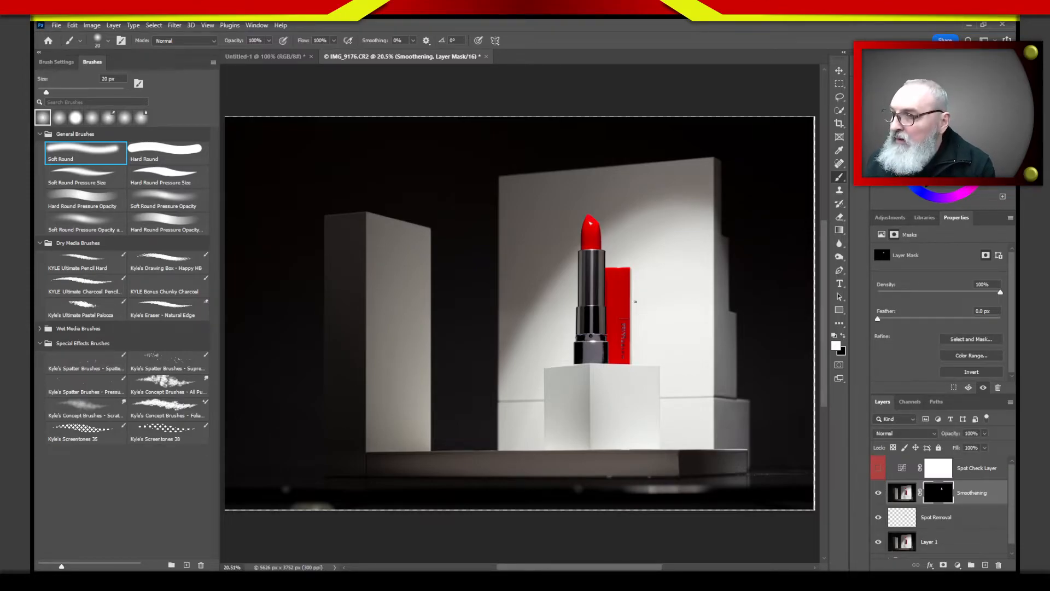
pyautogui.press('z')
pyautogui.moveTo(600, 249); pyautogui.dragTo(764, 365)
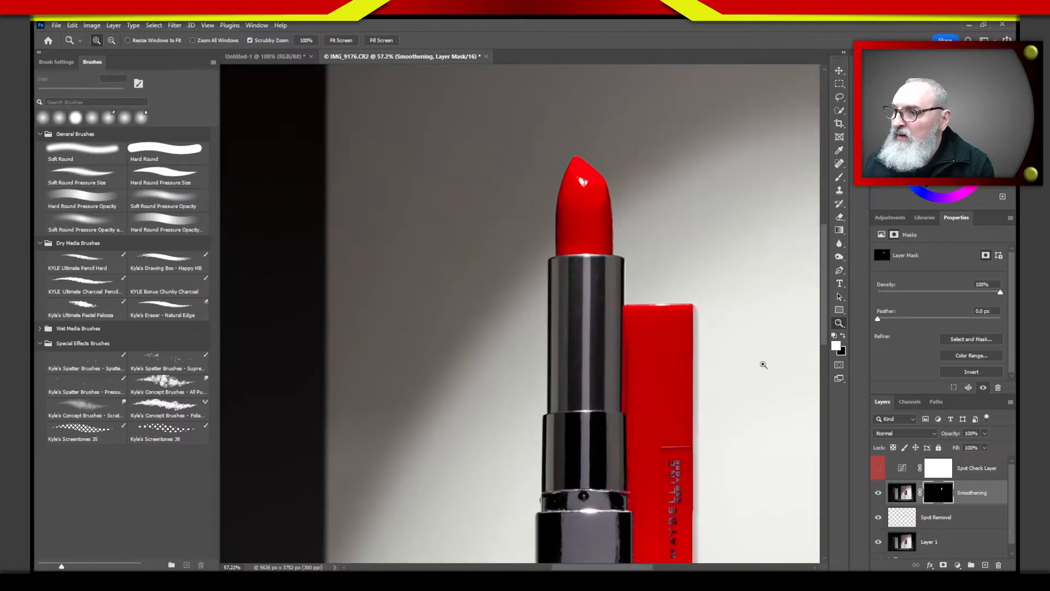
pyautogui.click(879, 496)
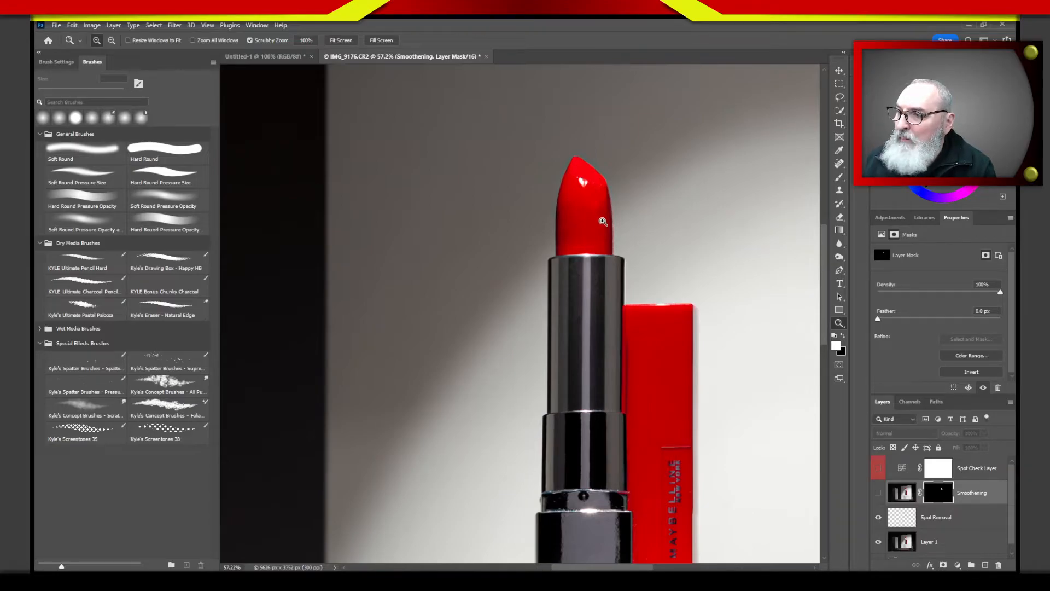
pyautogui.click(879, 493)
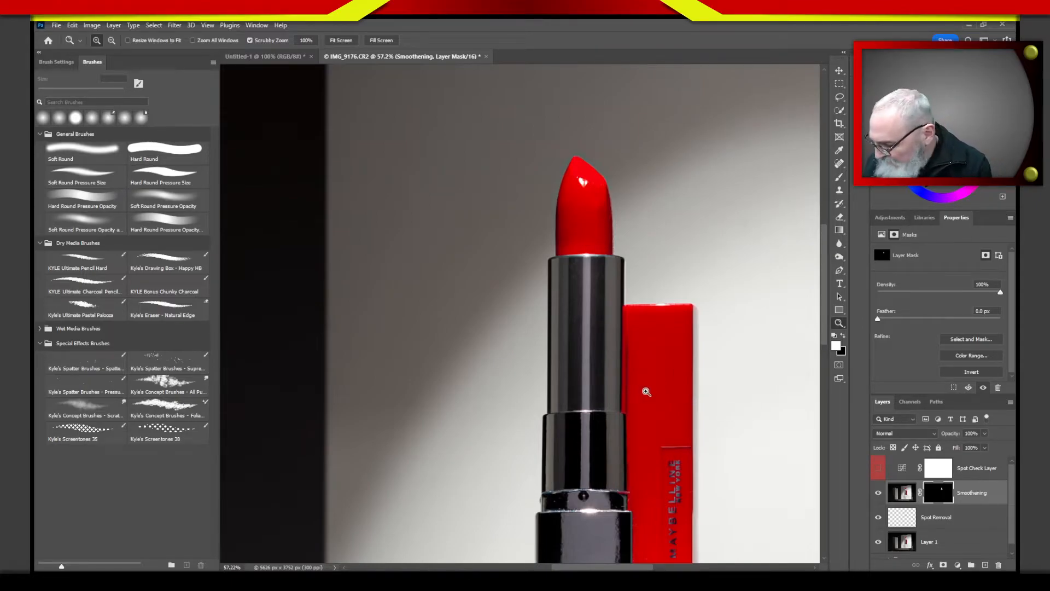
# - Show the Spot Check Layer and paint white on the Smoothening mask over the upper red box with a 40 px brush
pyautogui.moveTo(652, 392); pyautogui.dragTo(625, 311)
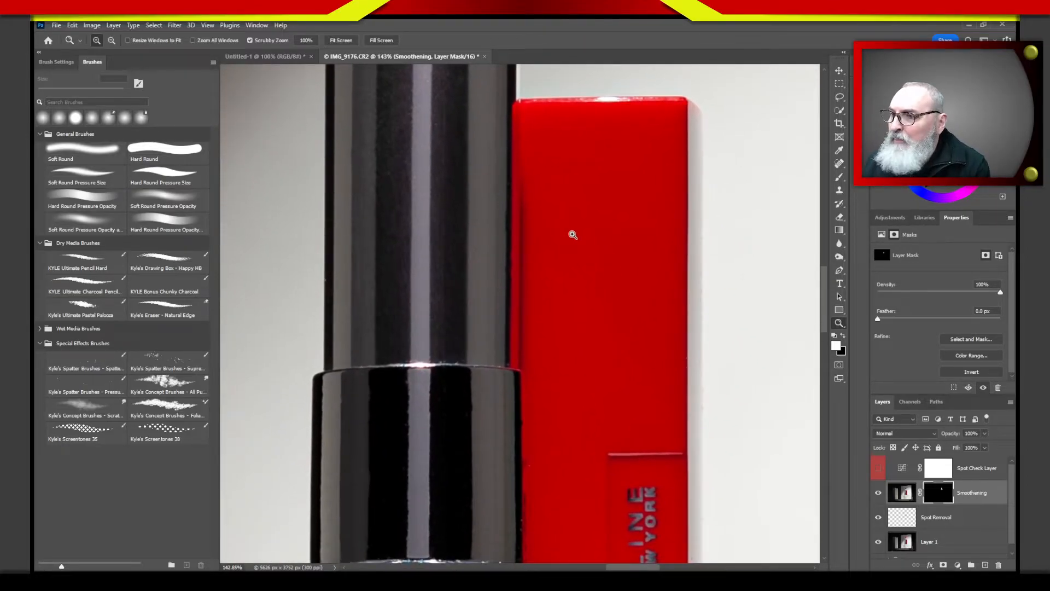
pyautogui.click(878, 468)
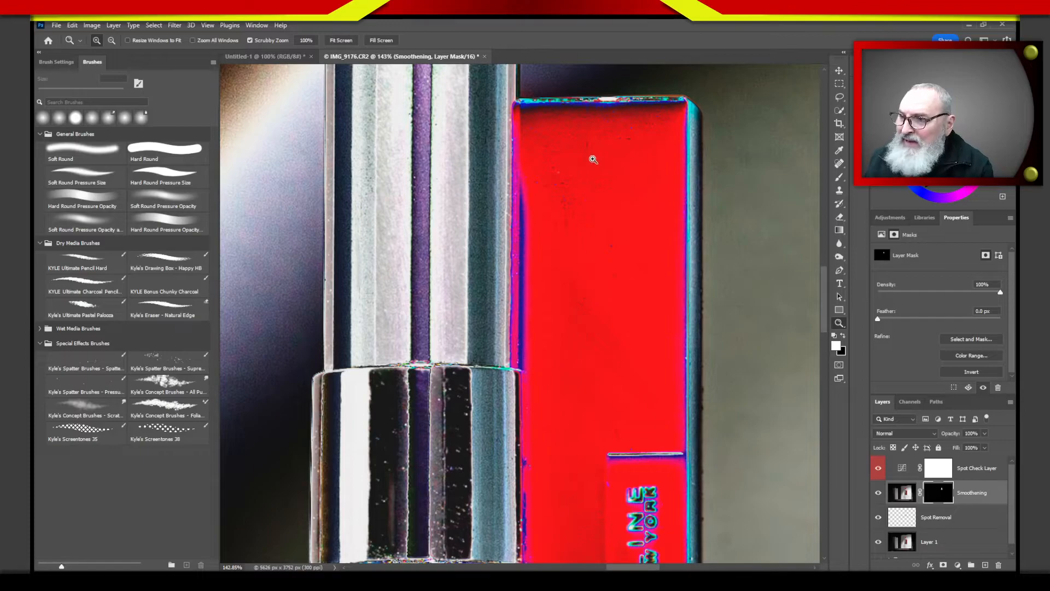
pyautogui.press('b')
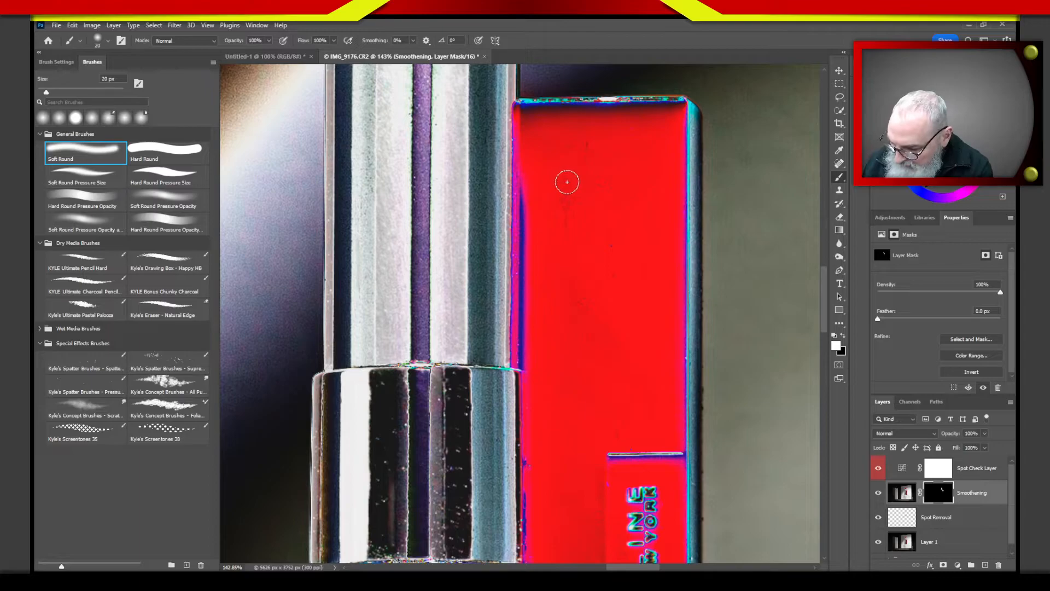
pyautogui.press(']')
pyautogui.press(']')
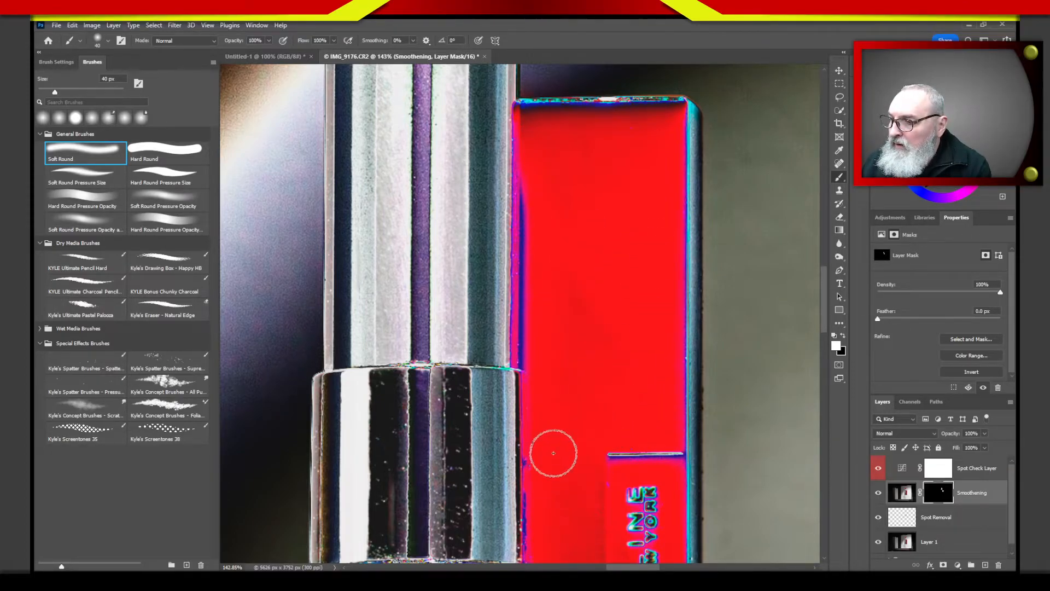
# - Reveal the smoothing on the lower red box around the lettering by painting the mask with a 20 px brush
pyautogui.scroll(-5, 614, 275)
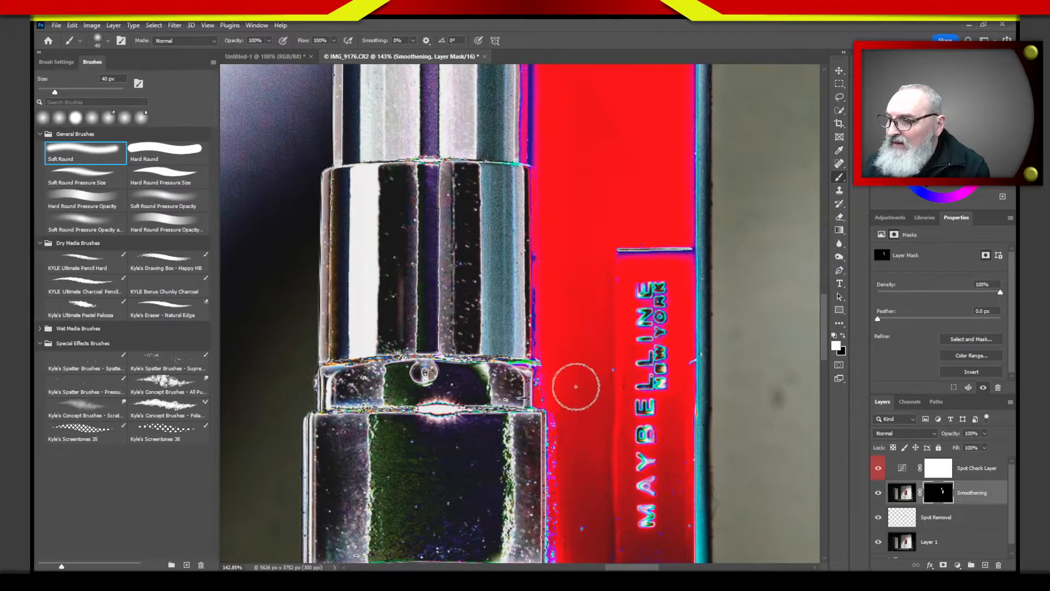
pyautogui.press('[')
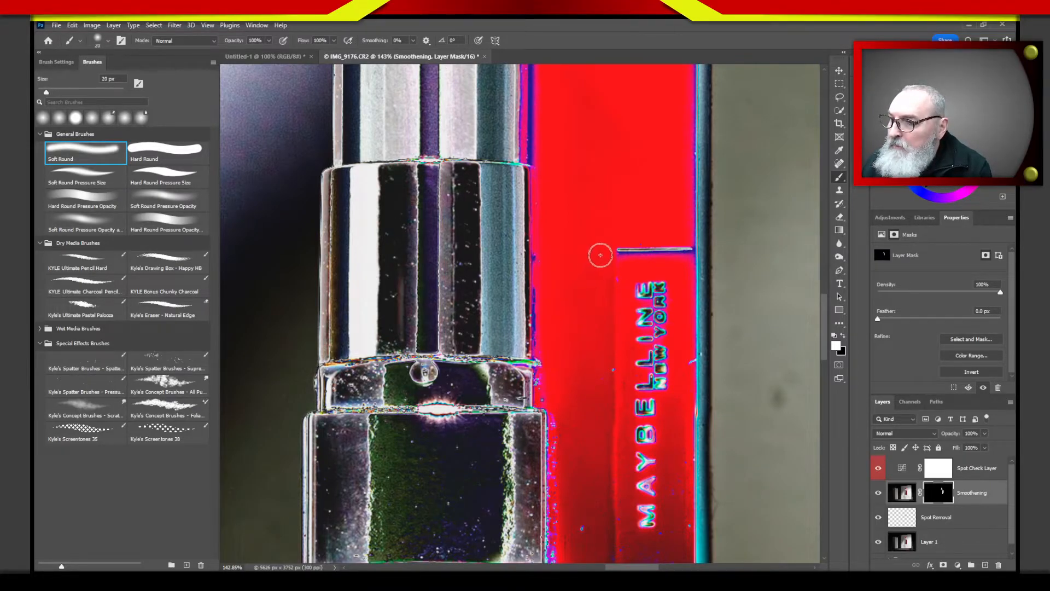
pyautogui.press('[')
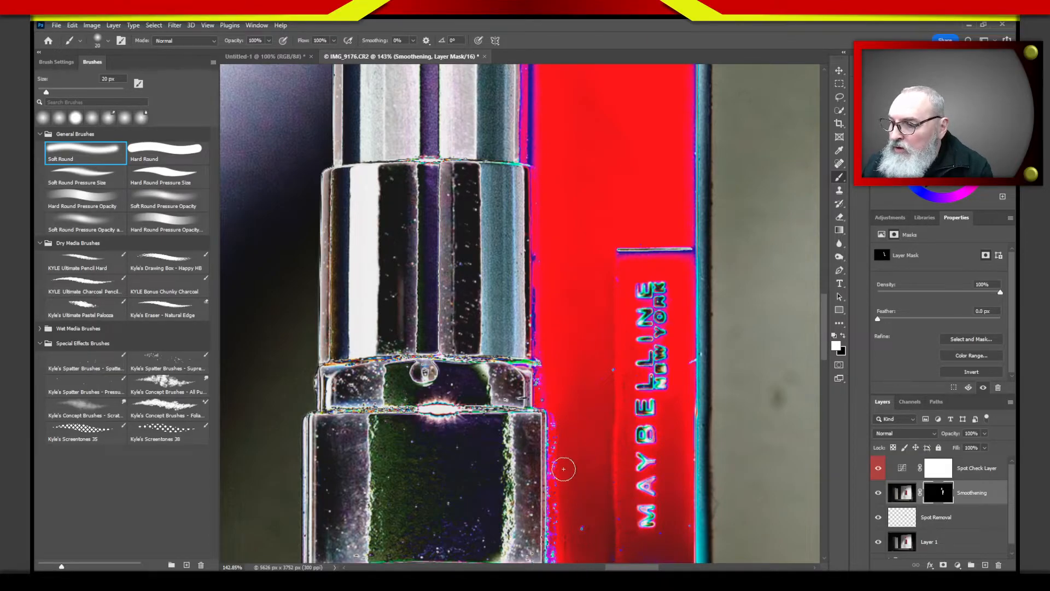
pyautogui.moveTo(594, 499); pyautogui.dragTo(628, 347)
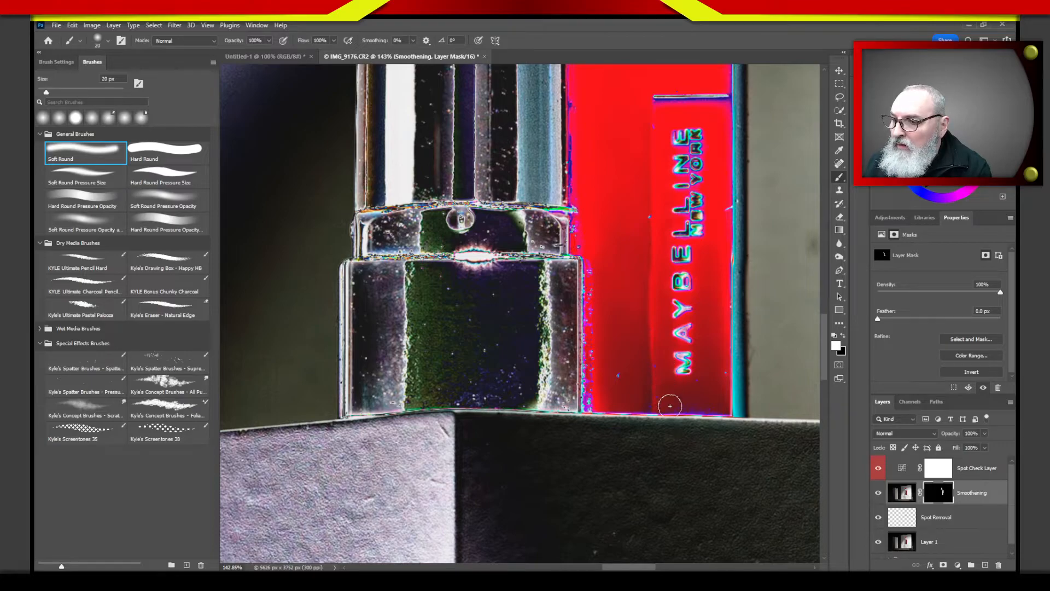
pyautogui.moveTo(623, 169); pyautogui.dragTo(604, 442)
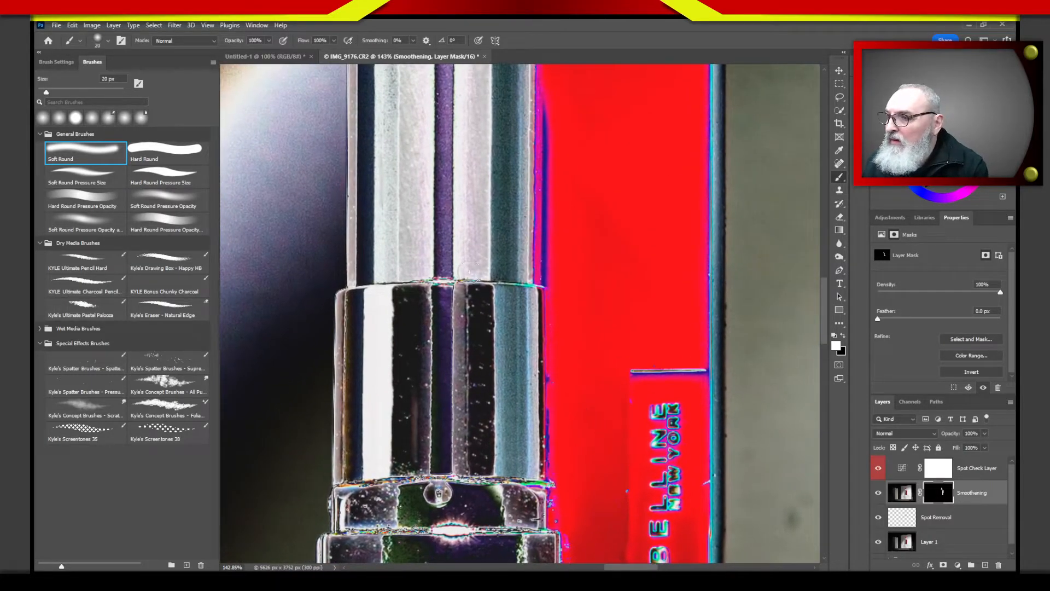
# - Paint the smoothing onto the wide reflective bands of the upper metal lipstick tube with a 40 px brush
pyautogui.moveTo(536, 164); pyautogui.dragTo(640, 376)
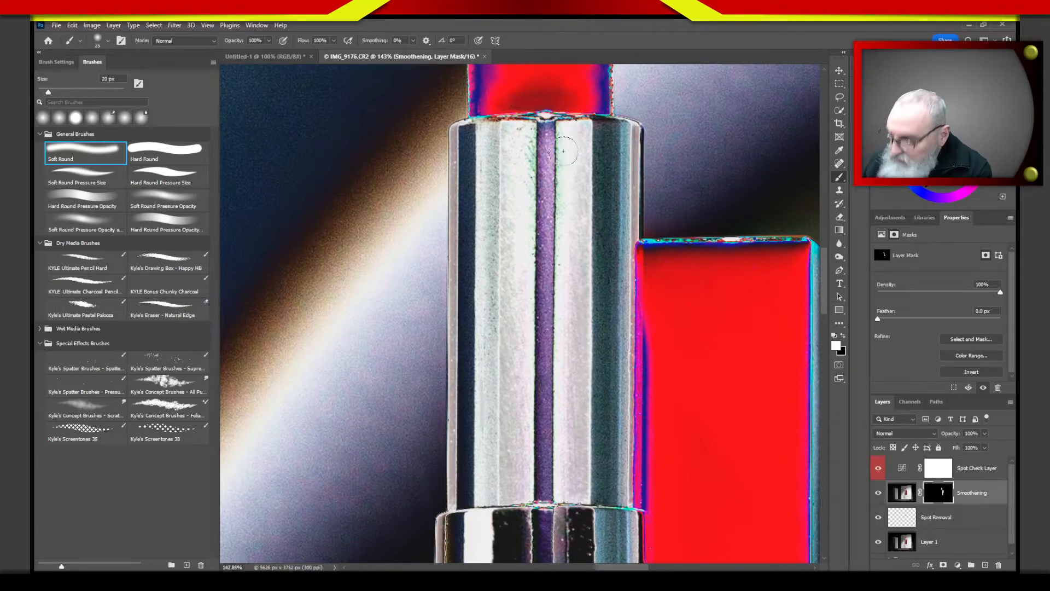
pyautogui.press(']')
pyautogui.press(']')
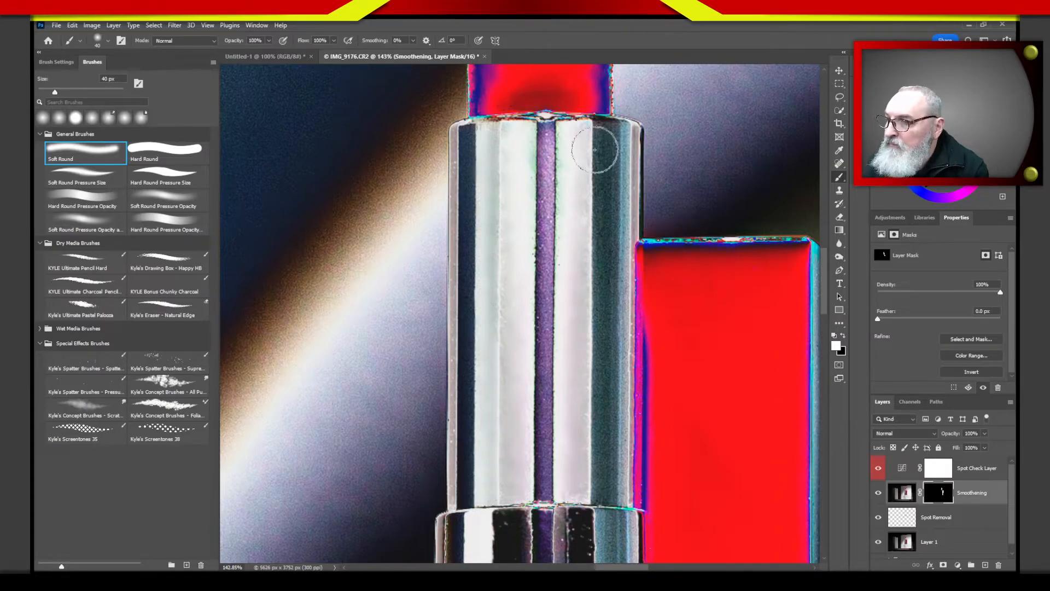
pyautogui.moveTo(613, 292)
pyautogui.mouseDown()
pyautogui.moveTo(602, 137)
pyautogui.moveTo(614, 178)
pyautogui.moveTo(629, 413)
pyautogui.moveTo(601, 379)
pyautogui.moveTo(609, 339)
pyautogui.moveTo(617, 478)
pyautogui.moveTo(603, 492)
pyautogui.moveTo(615, 375)
pyautogui.moveTo(607, 492)
pyautogui.moveTo(609, 338)
pyautogui.mouseUp()
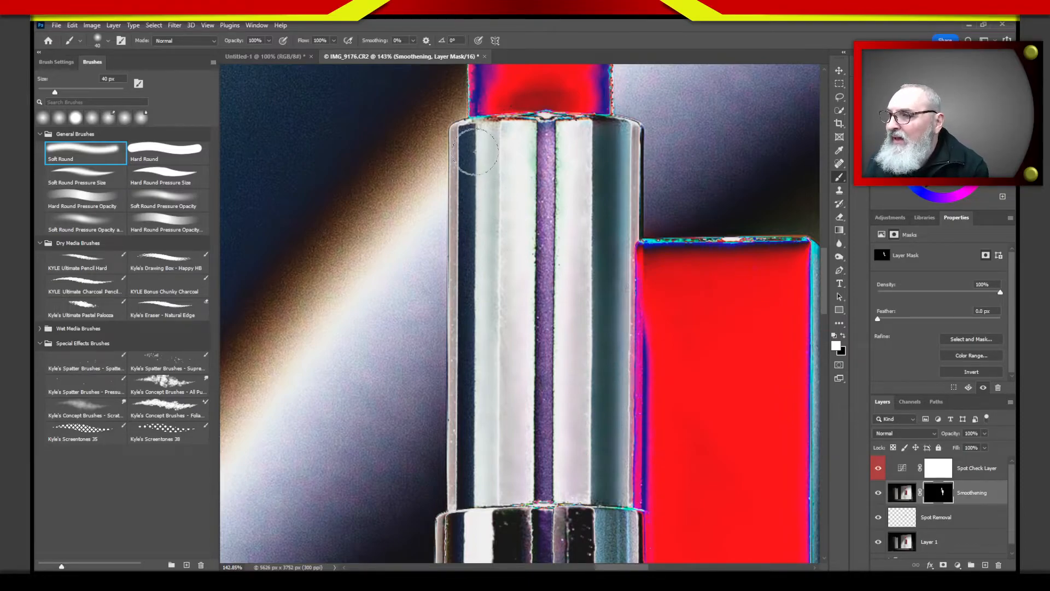
pyautogui.moveTo(472, 164)
pyautogui.mouseDown()
pyautogui.moveTo(464, 134)
pyautogui.moveTo(476, 171)
pyautogui.mouseUp()
# - Smooth the narrow central stripe of the metal tube with a 15 px brush, and hide the Spot Check Layer
pyautogui.press('[')
pyautogui.press('[')
pyautogui.press('[')
pyautogui.press('[')
pyautogui.press('[')
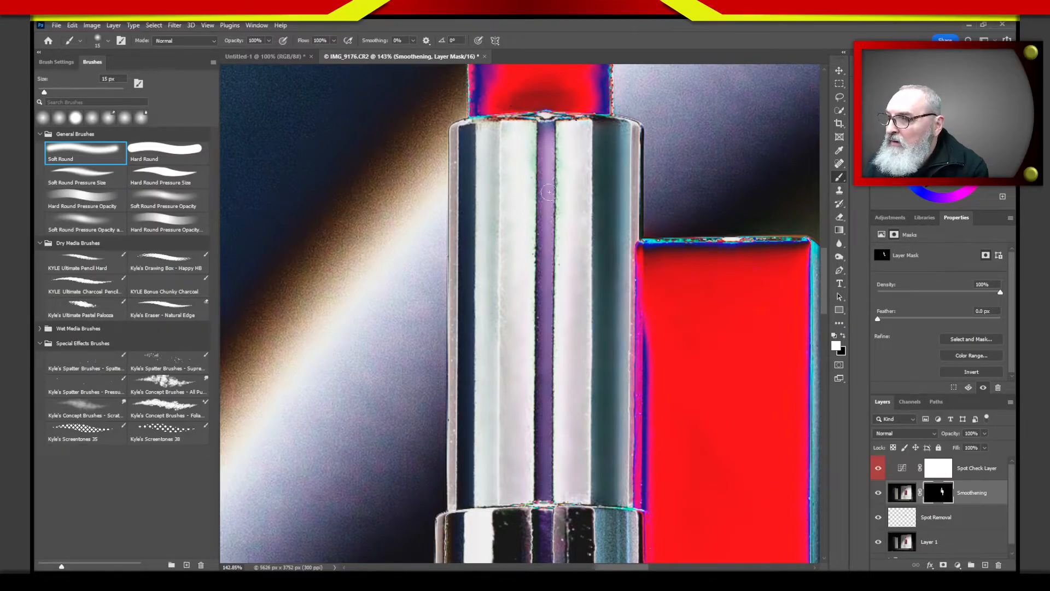
pyautogui.click(878, 469)
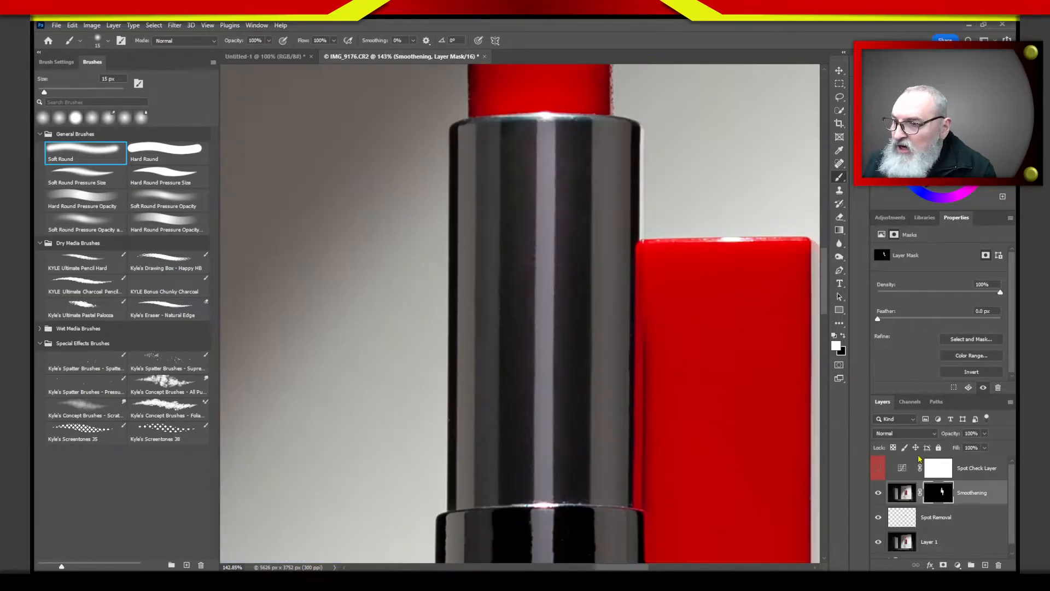
# - Compare the metal tube with the Smoothening layer hidden and shown, and return to the whole image
pyautogui.click(879, 495)
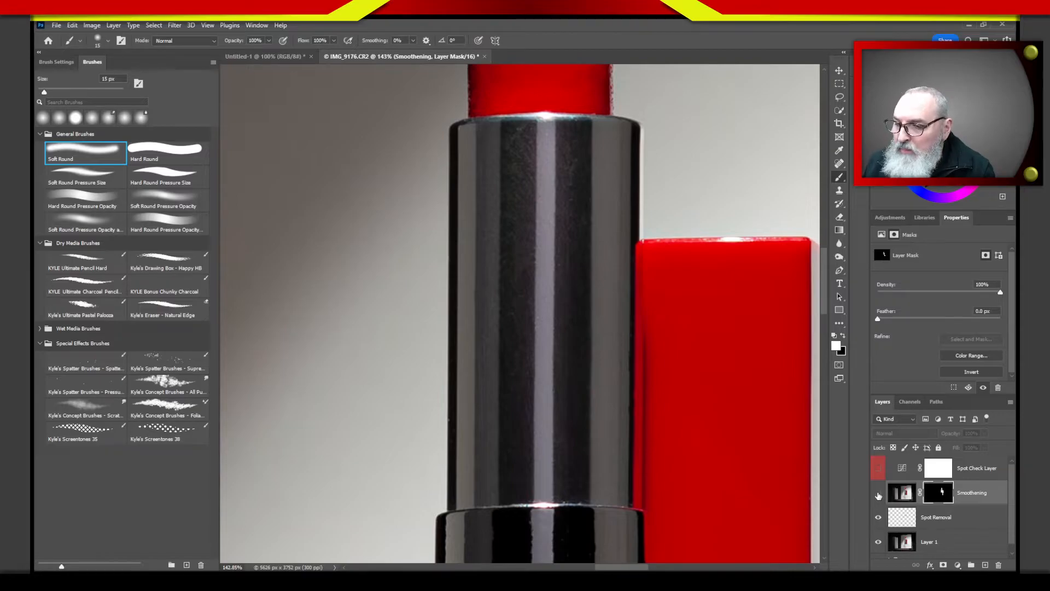
pyautogui.click(878, 495)
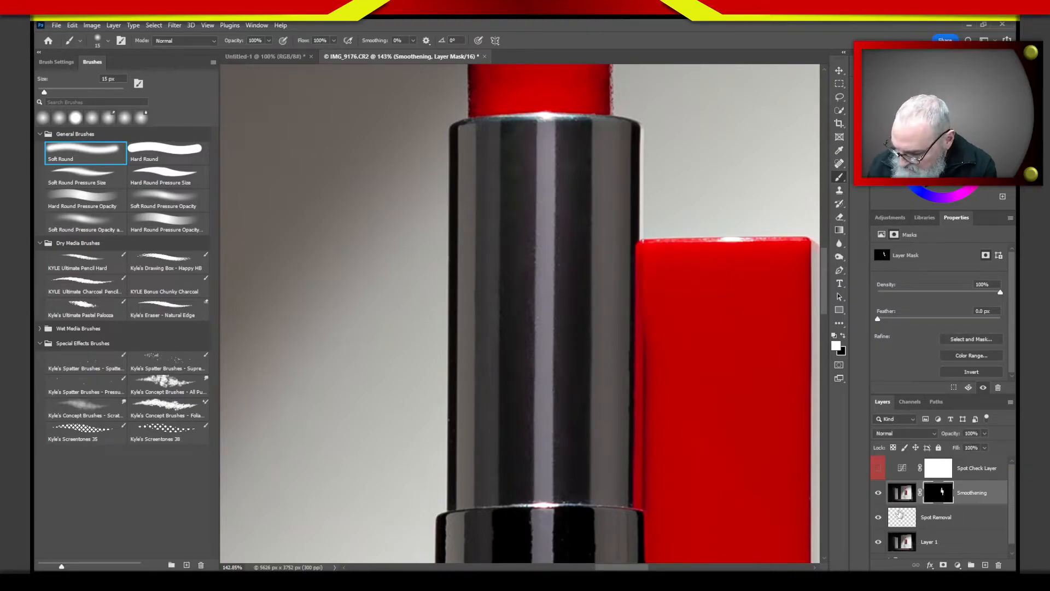
pyautogui.hotkey('ctrl', '0')
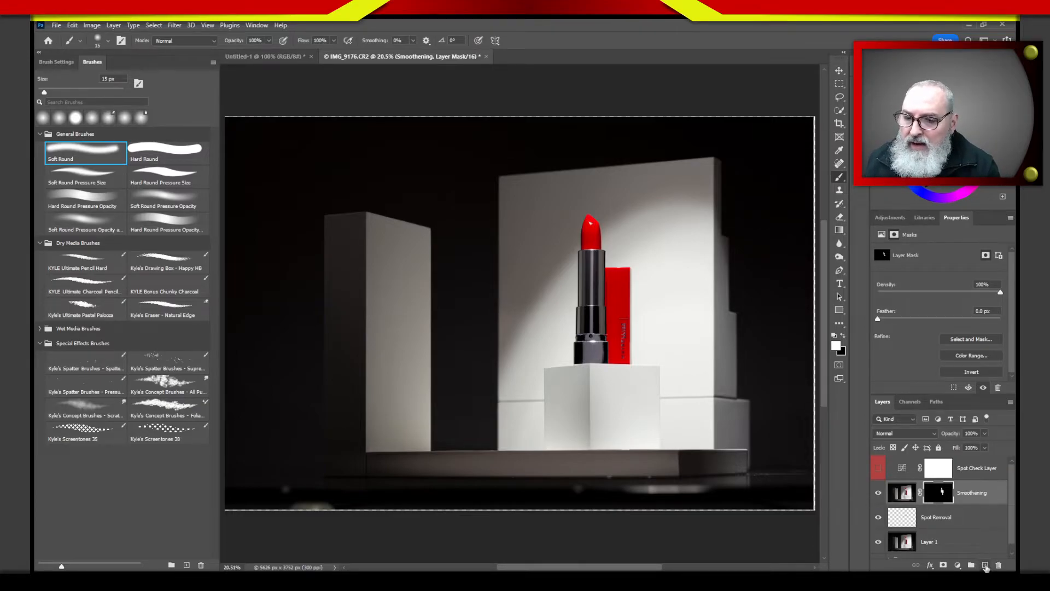
# - Add a new empty layer above the Smoothening layer and name it Seams
pyautogui.click(985, 566)
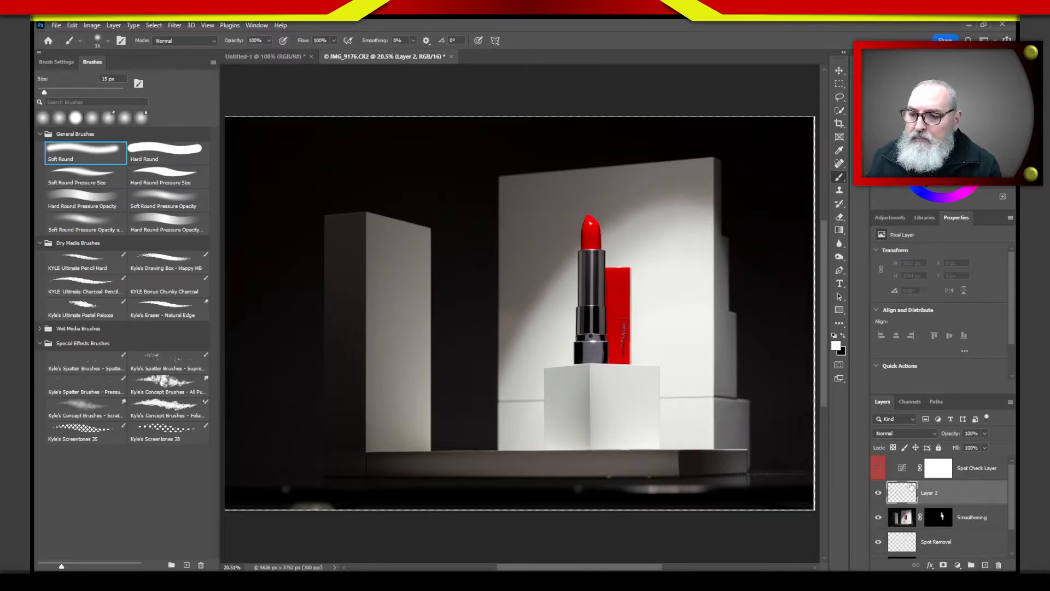
pyautogui.doubleClick(930, 493)
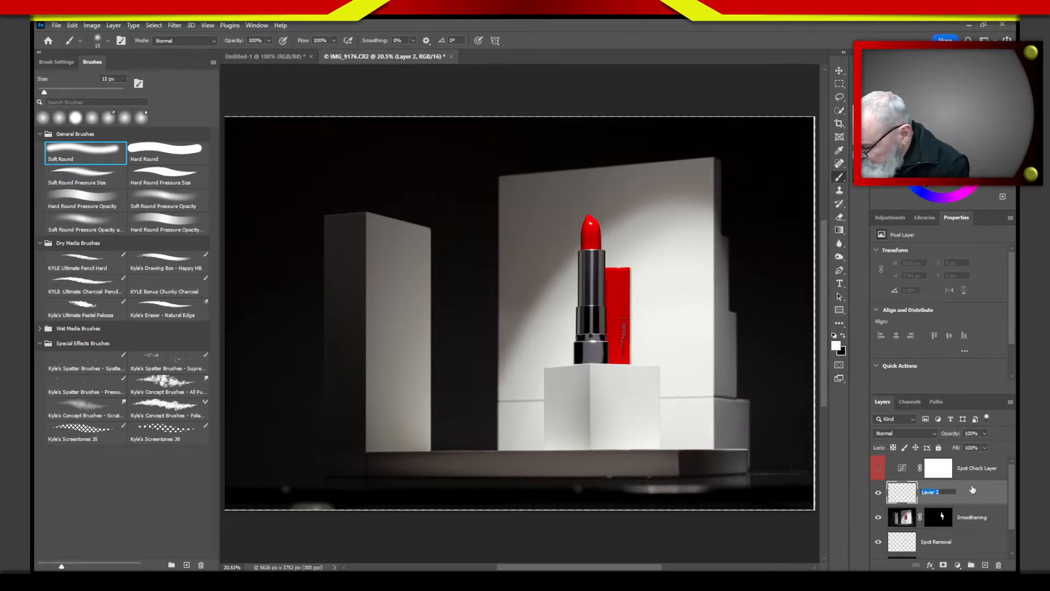
pyautogui.press('Return')
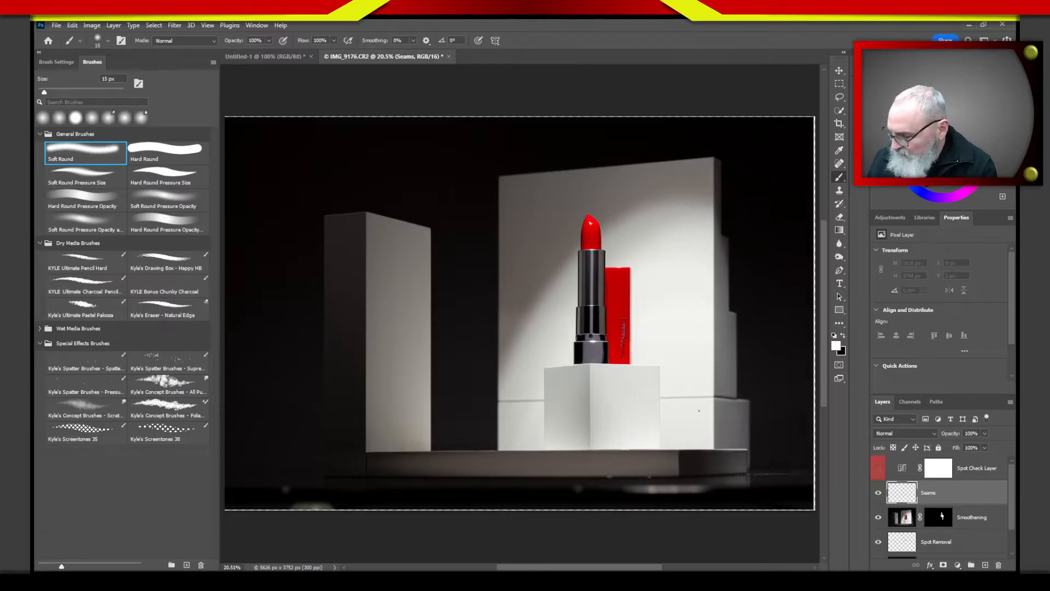
pyautogui.press('z')
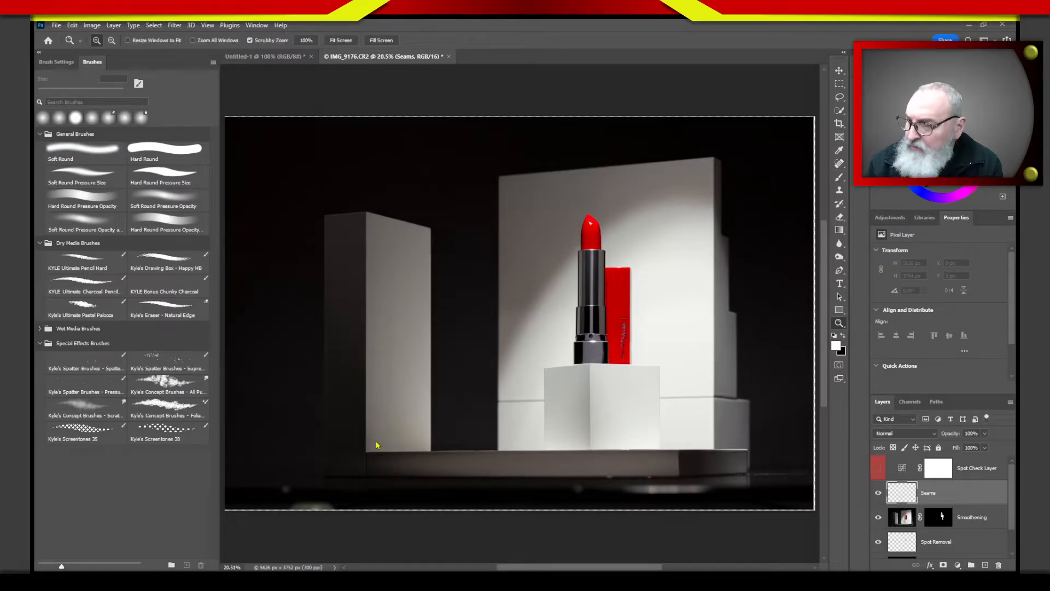
pyautogui.moveTo(378, 443)
pyautogui.mouseDown()
pyautogui.moveTo(355, 491)
pyautogui.moveTo(376, 440)
pyautogui.mouseUp()
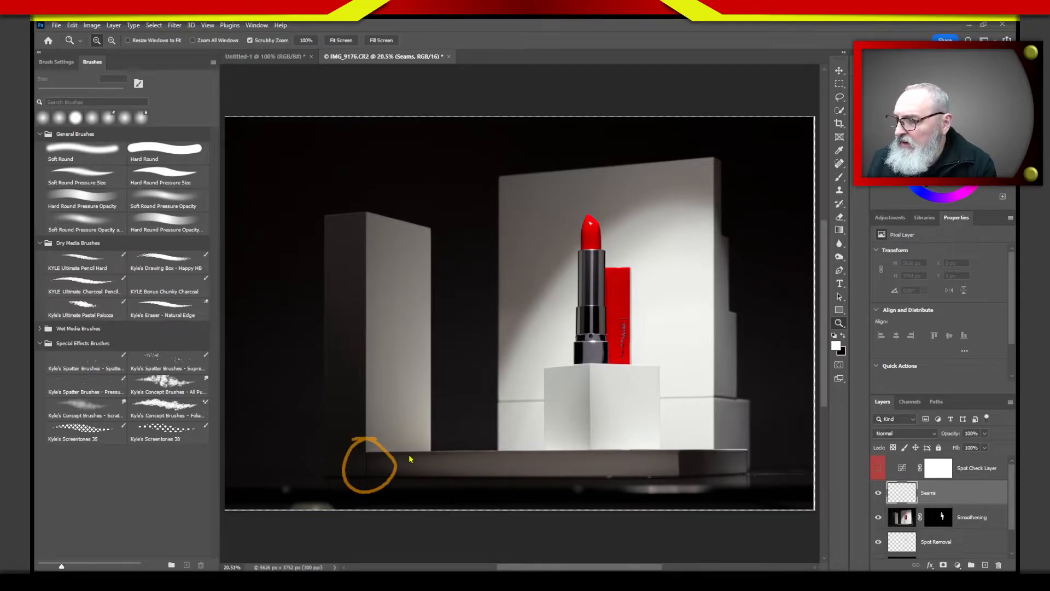
pyautogui.moveTo(547, 389)
pyautogui.mouseDown()
pyautogui.moveTo(538, 413)
pyautogui.moveTo(555, 395)
pyautogui.mouseUp()
pyautogui.moveTo(737, 388)
pyautogui.mouseDown()
pyautogui.moveTo(723, 387)
pyautogui.moveTo(706, 411)
pyautogui.moveTo(736, 386)
pyautogui.mouseUp()
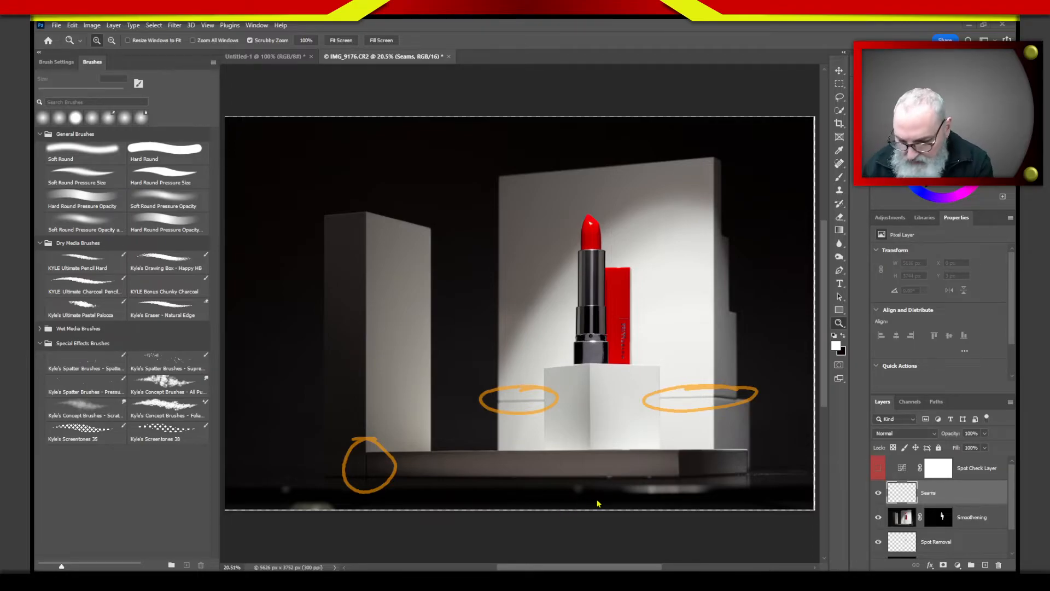
pyautogui.press('Escape')
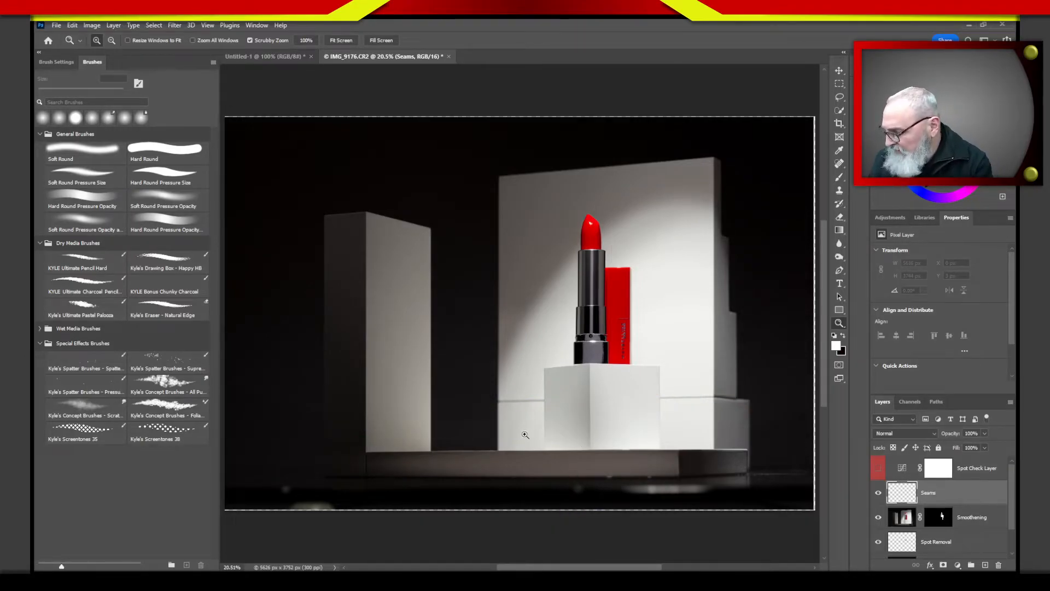
# - Clone over the vertical seam at the platform's left corner using the Clone Stamp with a 50 px Soft Round brush, sampling along the platform's lower edge
pyautogui.moveTo(364, 469); pyautogui.dragTo(527, 429)
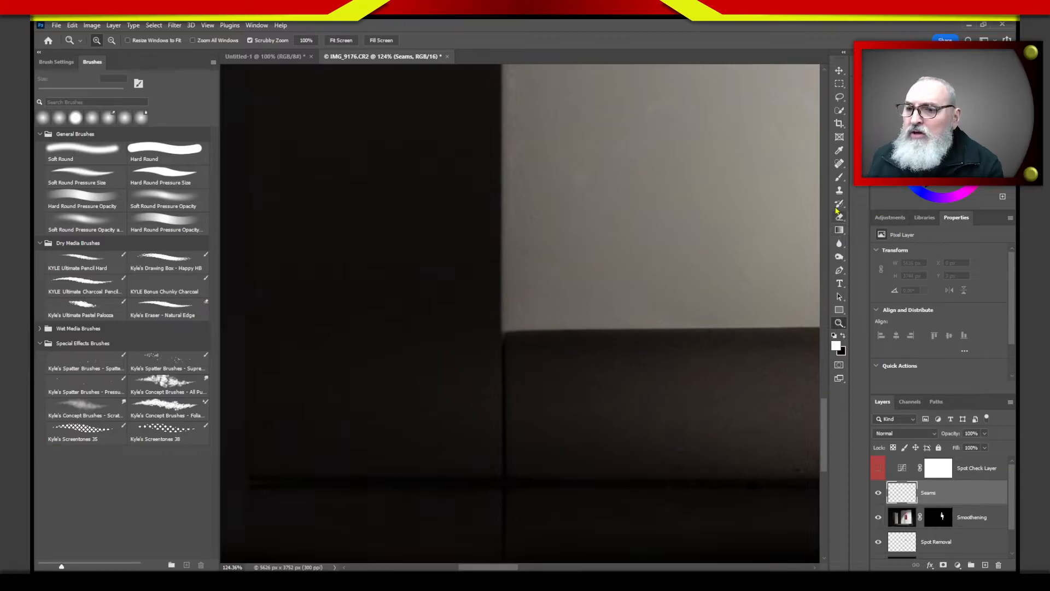
pyautogui.click(839, 190)
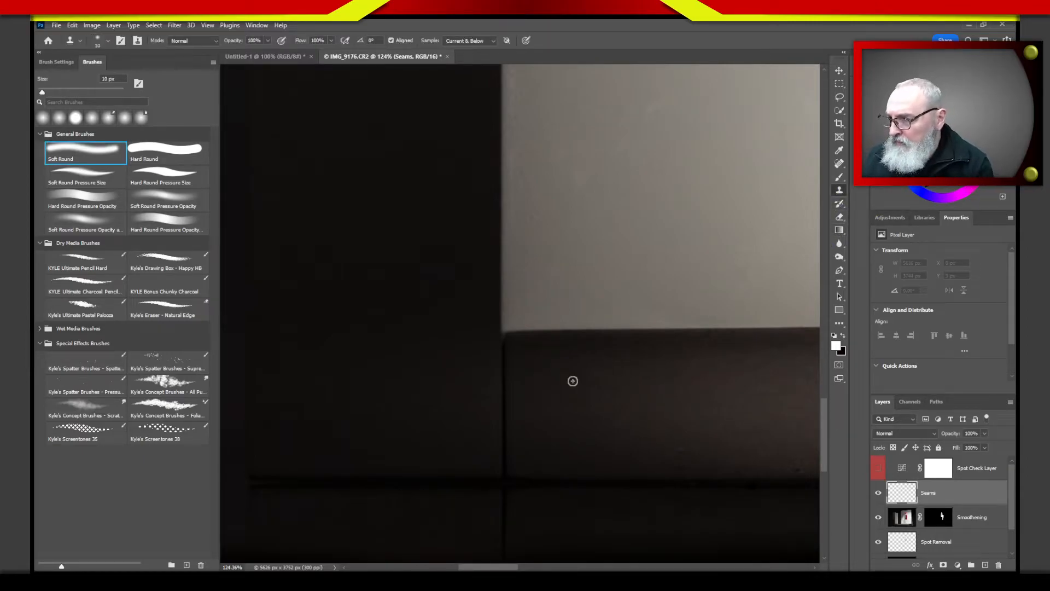
pyautogui.press(']')
pyautogui.press(']')
pyautogui.press(']')
pyautogui.press(']')
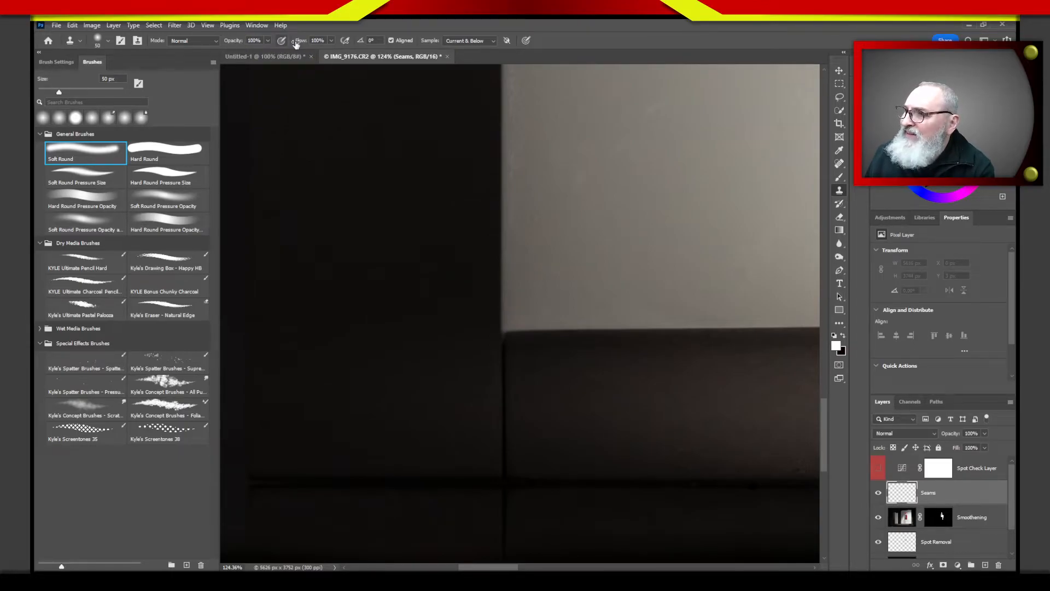
pyautogui.click(256, 55)
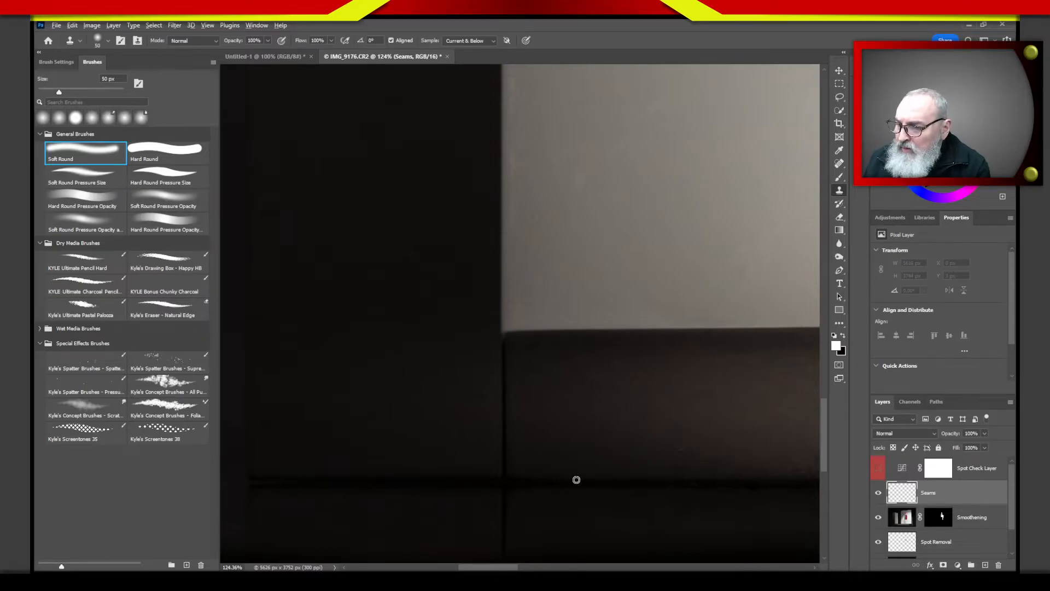
pyautogui.keyDown('alt'); pyautogui.click(580, 479); pyautogui.keyUp('alt')
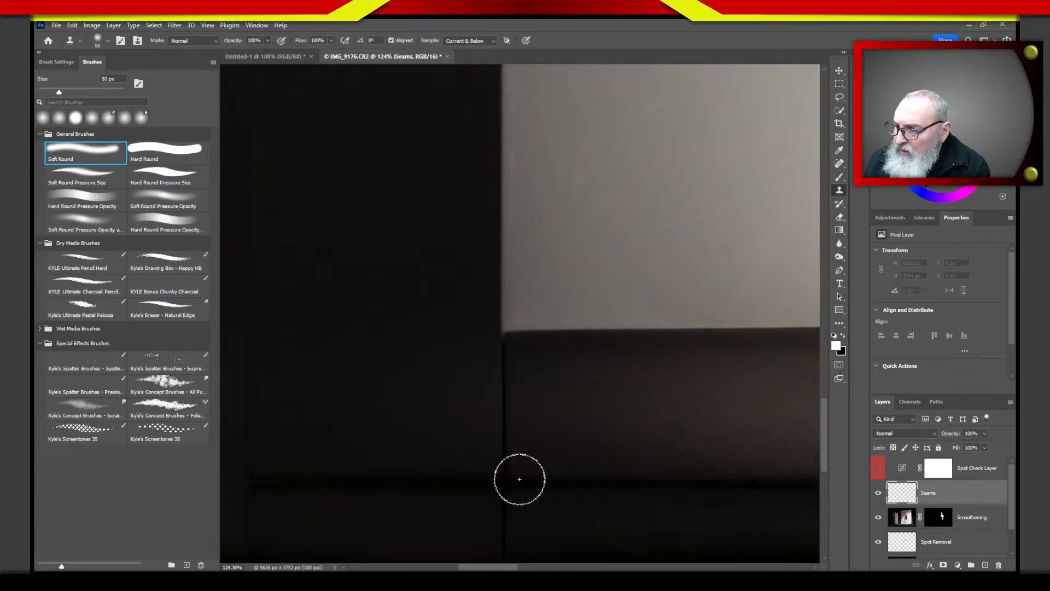
pyautogui.moveTo(503, 477)
pyautogui.mouseDown()
pyautogui.moveTo(507, 415)
pyautogui.moveTo(492, 387)
pyautogui.moveTo(514, 383)
pyautogui.moveTo(499, 351)
pyautogui.moveTo(516, 378)
pyautogui.moveTo(498, 364)
pyautogui.mouseUp()
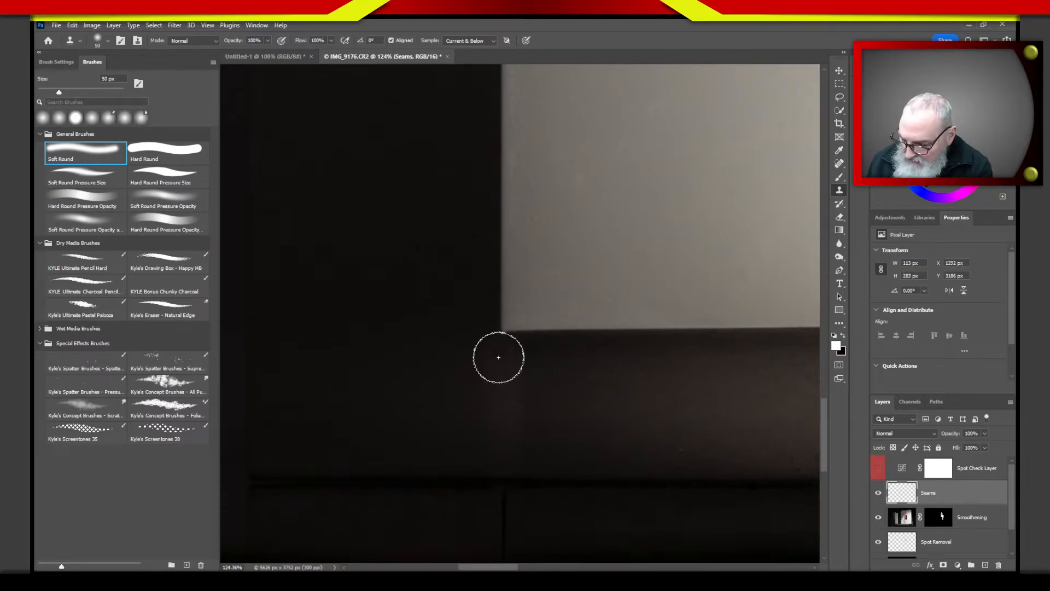
# - Clone over the dark platform edge at the lower corner of the light upright panel with a 15 px brush
pyautogui.press('[')
pyautogui.press('[')
pyautogui.press('[')
pyautogui.press('[')
pyautogui.press('[')
pyautogui.press('[')
pyautogui.press('[')
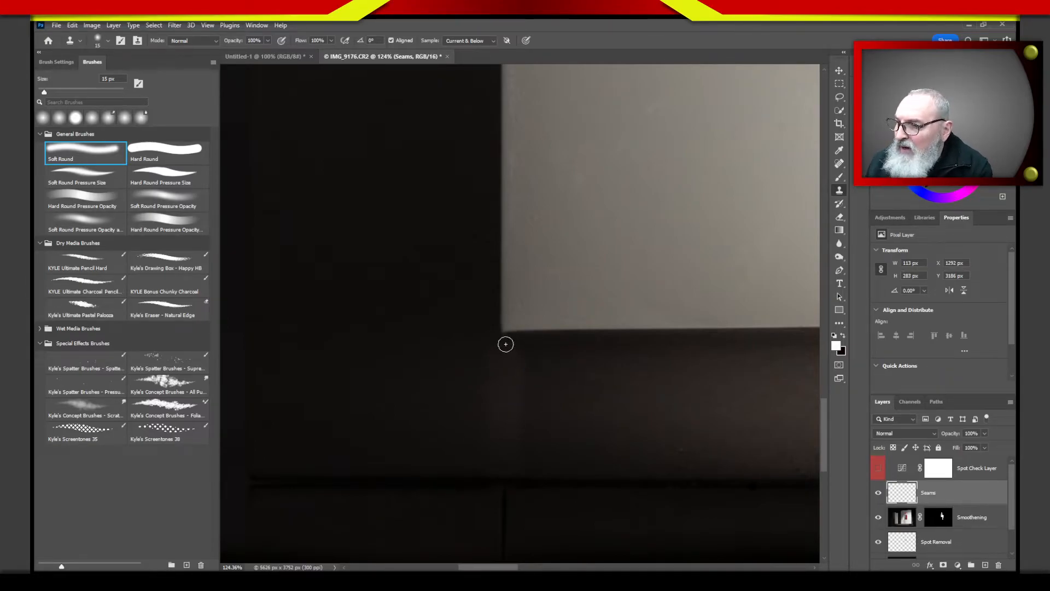
pyautogui.moveTo(504, 342); pyautogui.dragTo(502, 347)
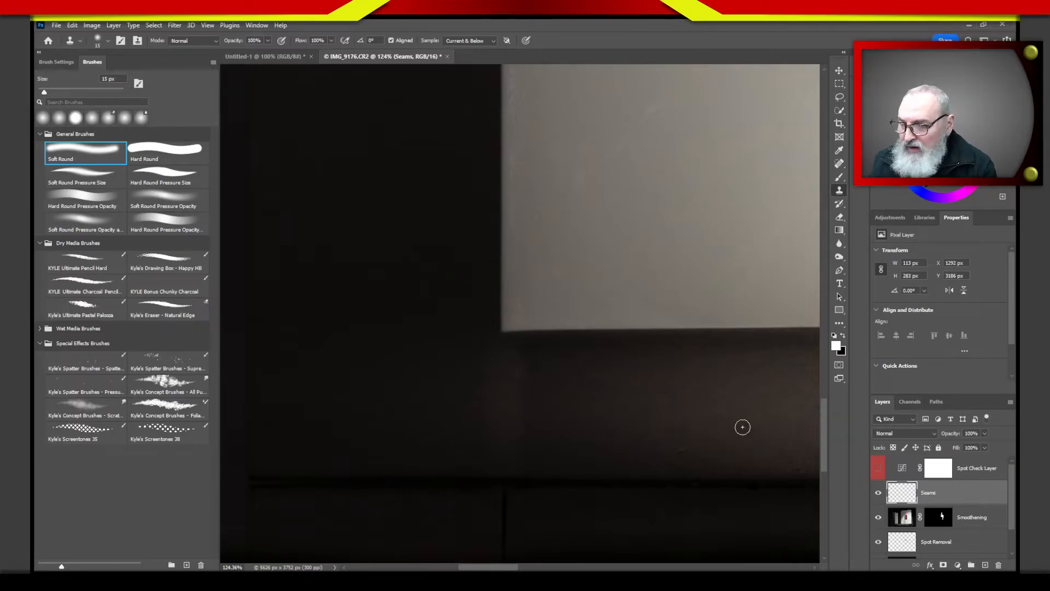
# - Clone out the short vertical seam below the platform and touch up the light panel's lower edge with the 15 px brush
pyautogui.moveTo(823, 413); pyautogui.dragTo(821, 433)
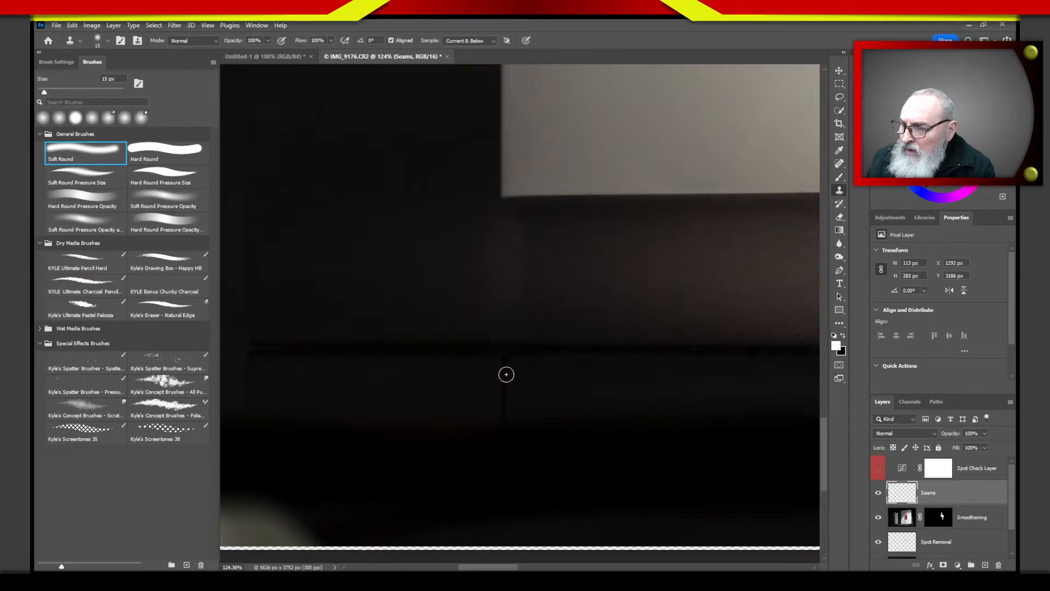
pyautogui.moveTo(503, 352)
pyautogui.mouseDown()
pyautogui.moveTo(511, 429)
pyautogui.moveTo(487, 474)
pyautogui.mouseUp()
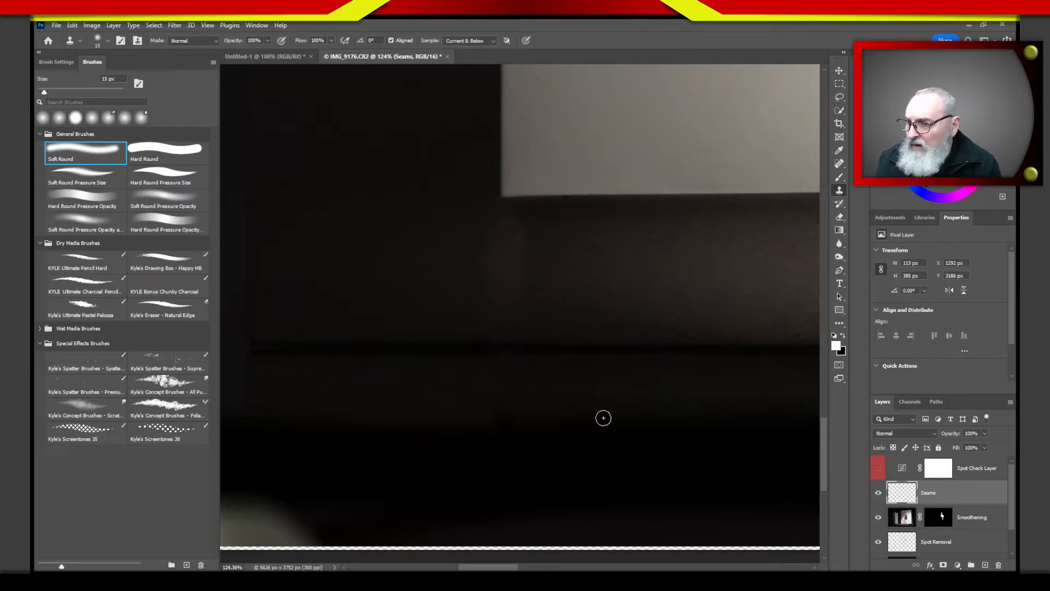
pyautogui.moveTo(683, 416); pyautogui.dragTo(600, 438)
pyautogui.moveTo(687, 333)
pyautogui.mouseDown()
pyautogui.moveTo(445, 418)
pyautogui.moveTo(490, 445)
pyautogui.moveTo(593, 436)
pyautogui.moveTo(559, 383)
pyautogui.mouseUp()
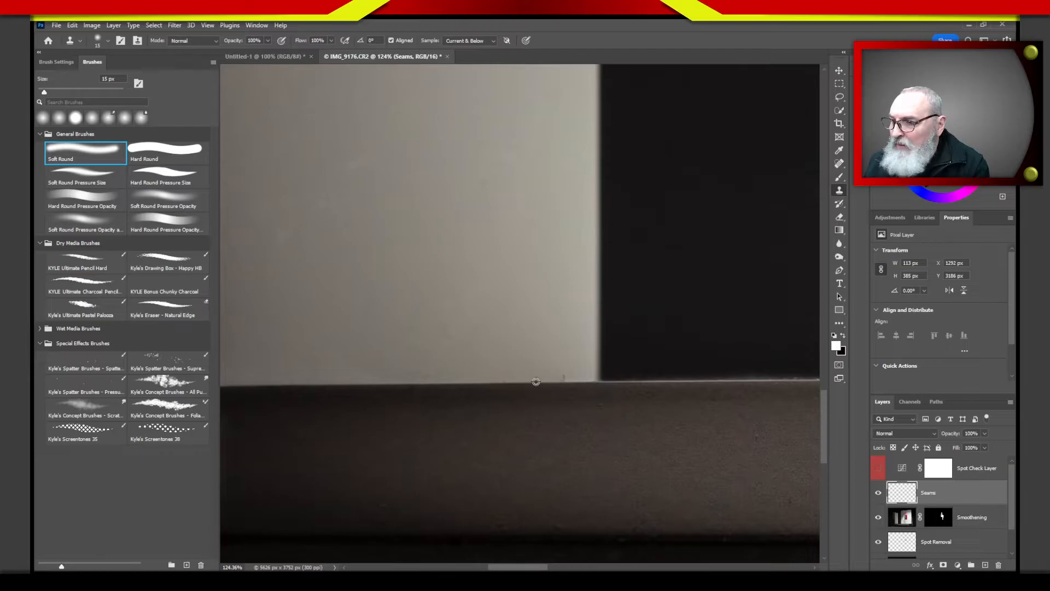
pyautogui.moveTo(536, 381); pyautogui.dragTo(565, 377)
pyautogui.moveTo(598, 415); pyautogui.dragTo(398, 441)
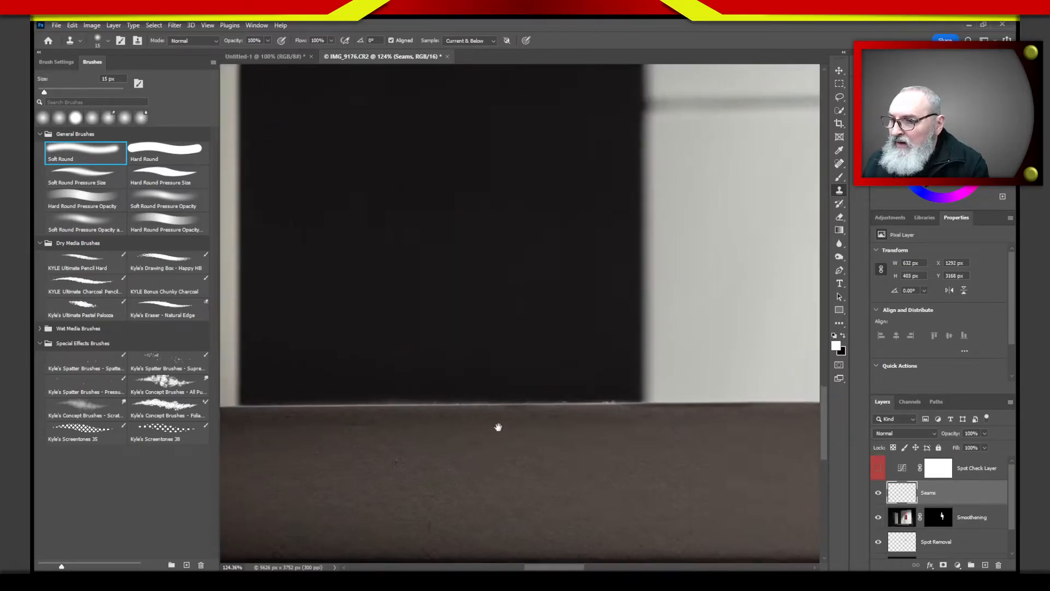
pyautogui.moveTo(650, 401); pyautogui.dragTo(574, 461)
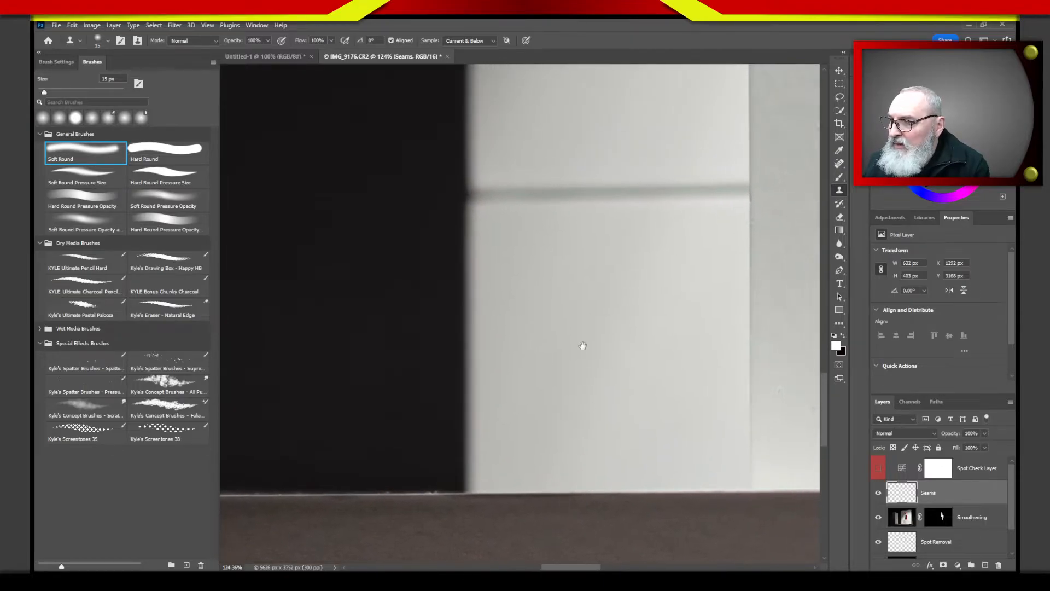
pyautogui.moveTo(582, 347); pyautogui.dragTo(562, 452)
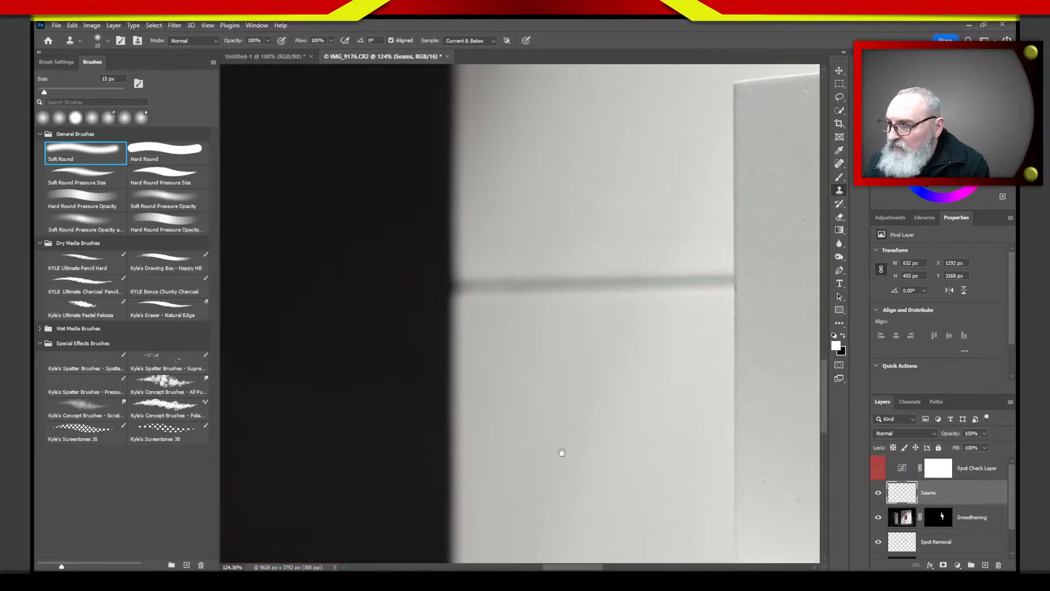
pyautogui.click(463, 317)
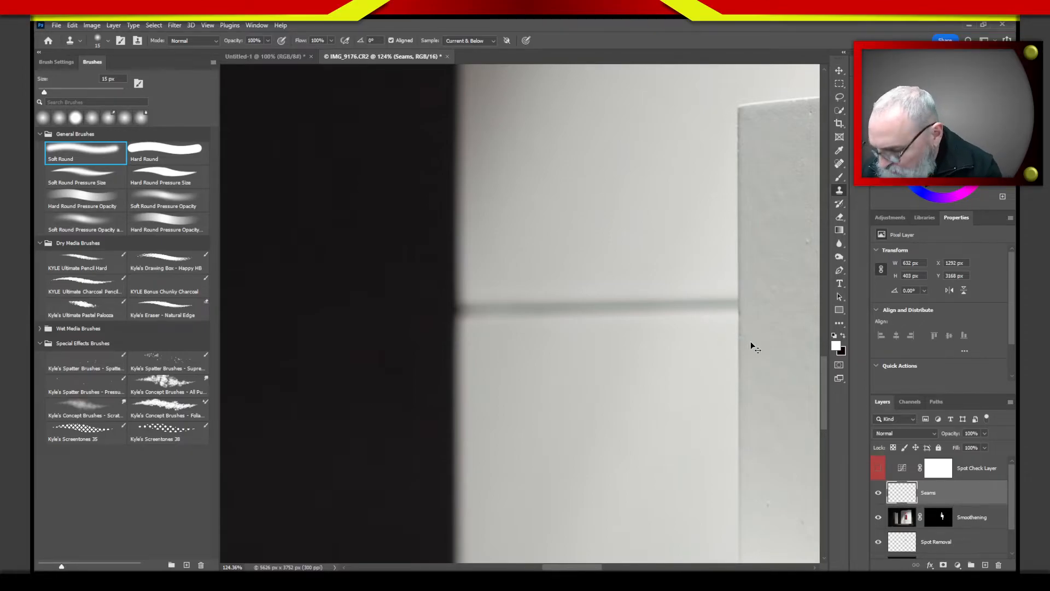
pyautogui.hotkey('ctrl', '0')
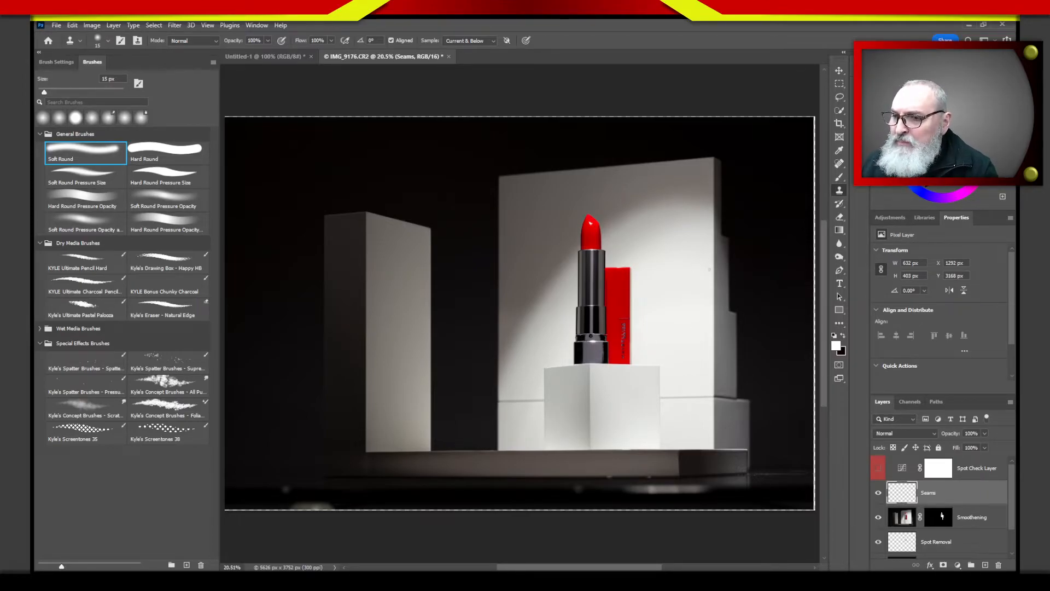
pyautogui.moveTo(703, 282)
pyautogui.mouseDown()
pyautogui.moveTo(693, 302)
pyautogui.moveTo(599, 261)
pyautogui.mouseUp()
pyautogui.moveTo(680, 315)
pyautogui.mouseDown()
pyautogui.moveTo(560, 358)
pyautogui.moveTo(623, 427)
pyautogui.mouseUp()
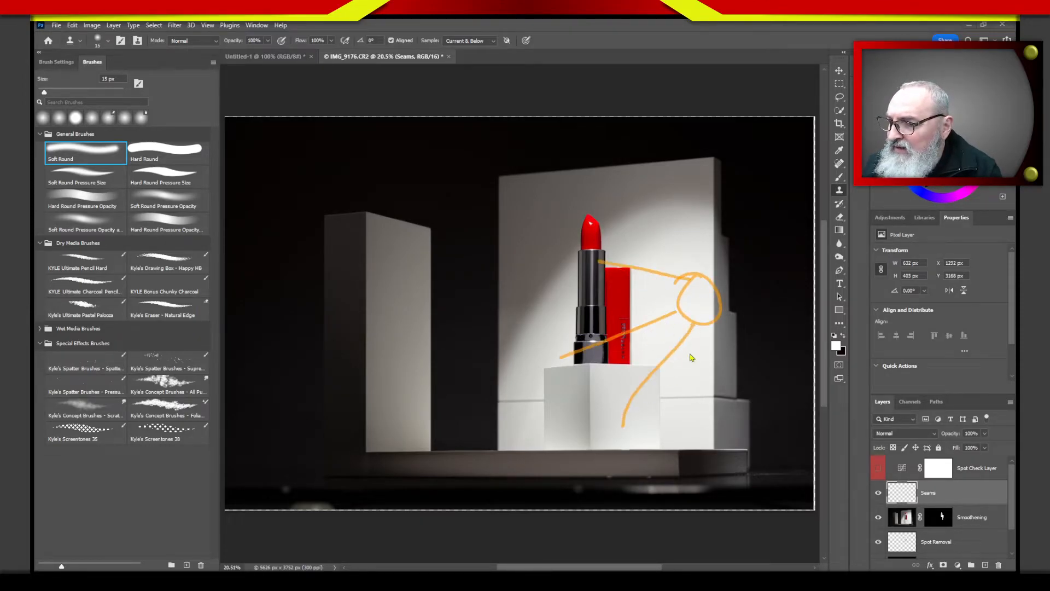
pyautogui.moveTo(708, 328); pyautogui.dragTo(698, 422)
pyautogui.moveTo(663, 304)
pyautogui.mouseDown()
pyautogui.moveTo(514, 380)
pyautogui.moveTo(604, 368)
pyautogui.mouseUp()
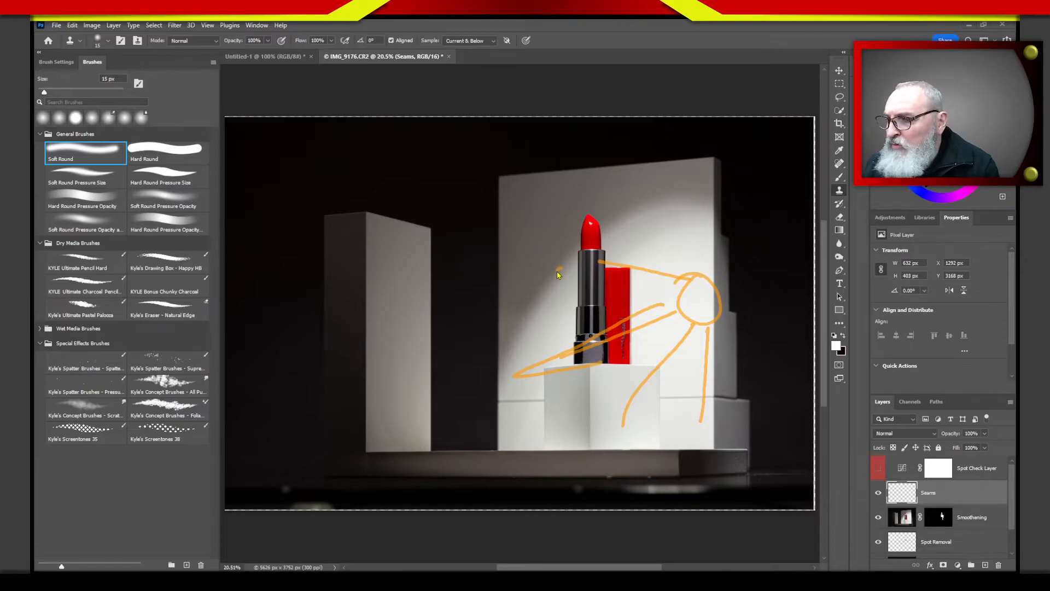
pyautogui.moveTo(557, 272); pyautogui.dragTo(502, 368)
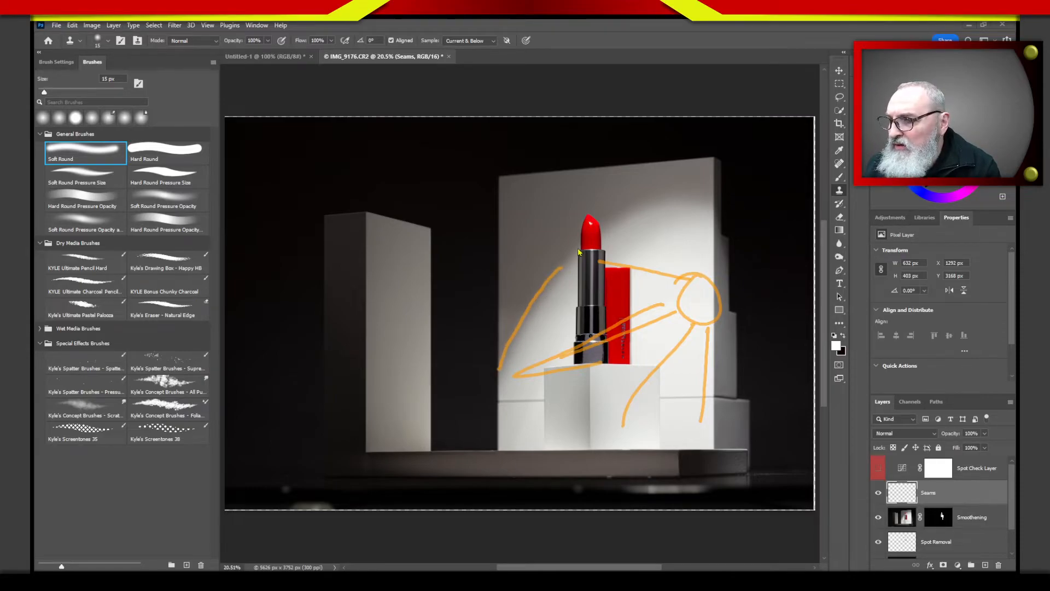
pyautogui.moveTo(579, 253)
pyautogui.mouseDown()
pyautogui.moveTo(544, 279)
pyautogui.moveTo(507, 352)
pyautogui.moveTo(527, 370)
pyautogui.mouseUp()
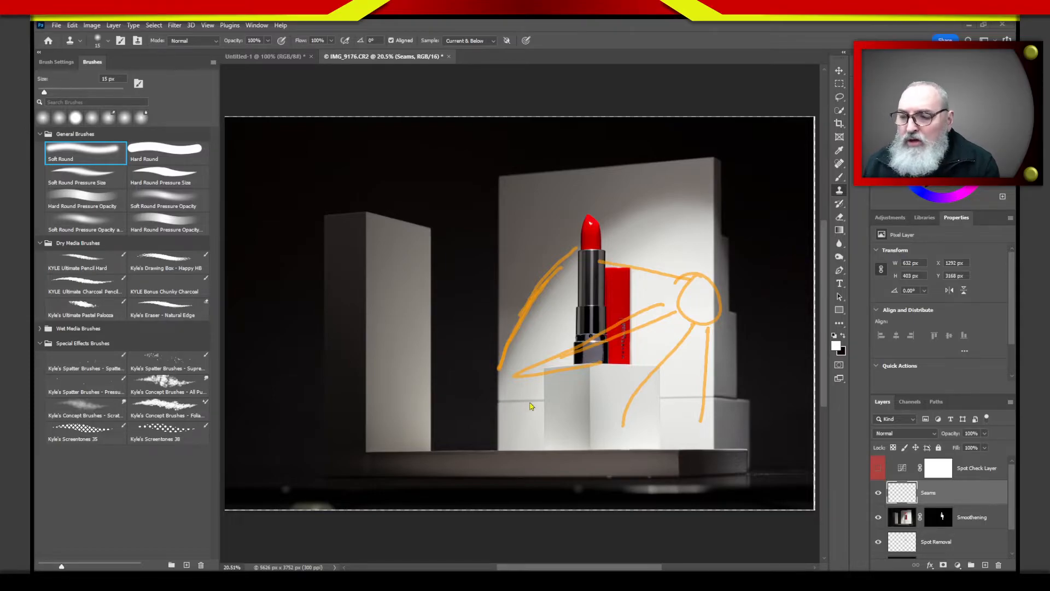
pyautogui.press('Escape')
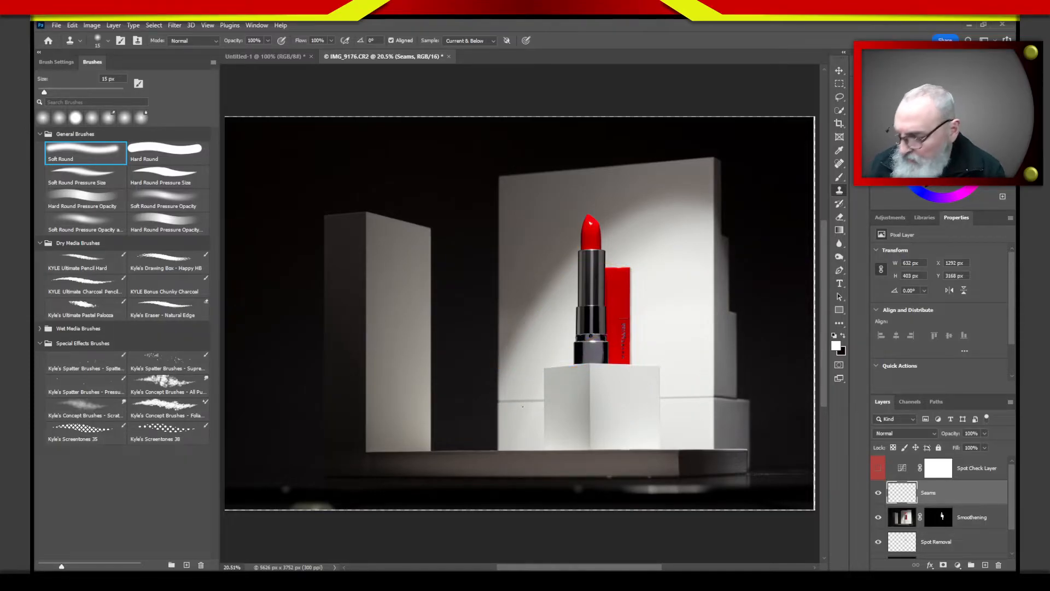
# - Clone out the horizontal seam on the white backdrop between its dark edge and the lipstick's pedestal, using a 50 px Clone Stamp
pyautogui.press('z')
pyautogui.moveTo(506, 398); pyautogui.dragTo(605, 370)
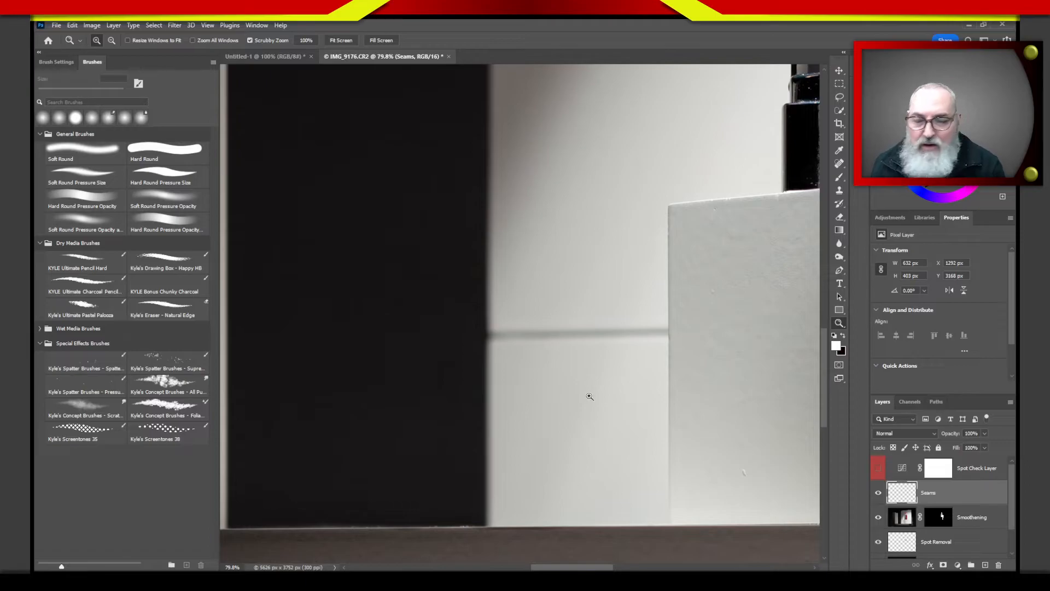
pyautogui.press('s')
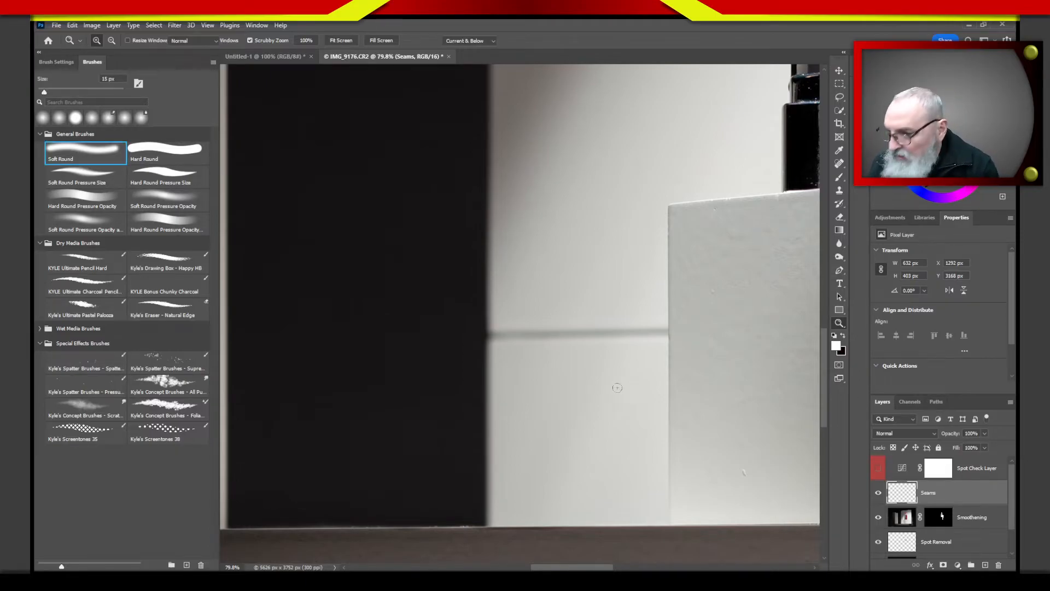
pyautogui.press(']')
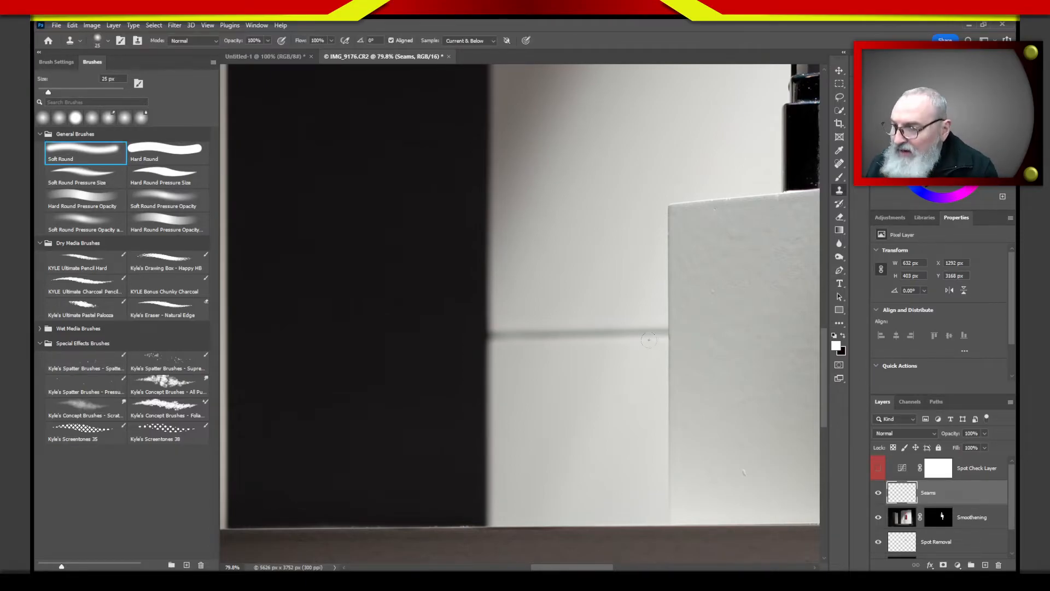
pyautogui.press(']')
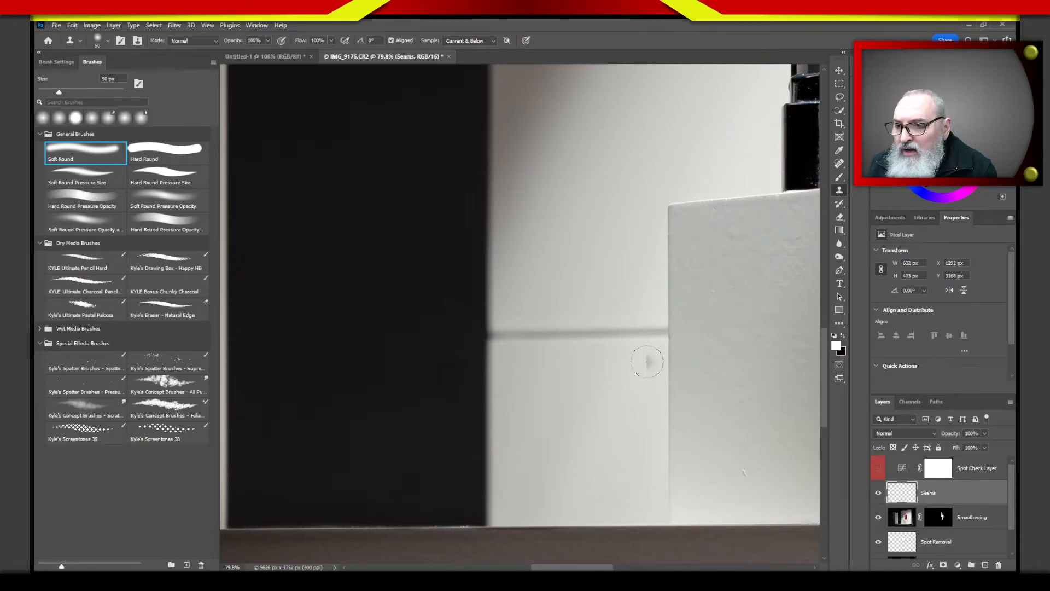
pyautogui.click(668, 332)
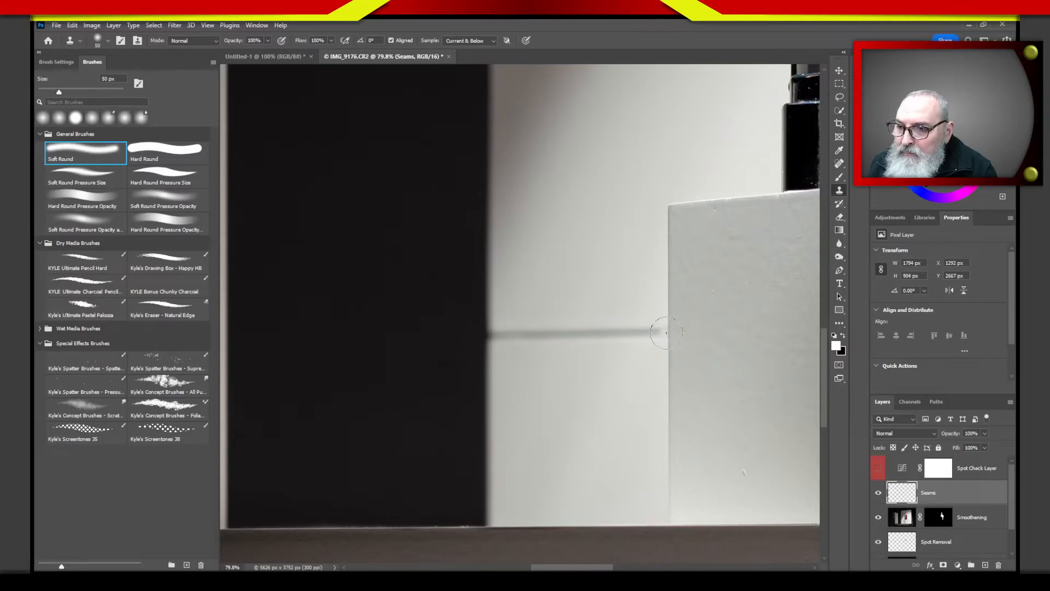
pyautogui.moveTo(654, 333); pyautogui.dragTo(627, 333)
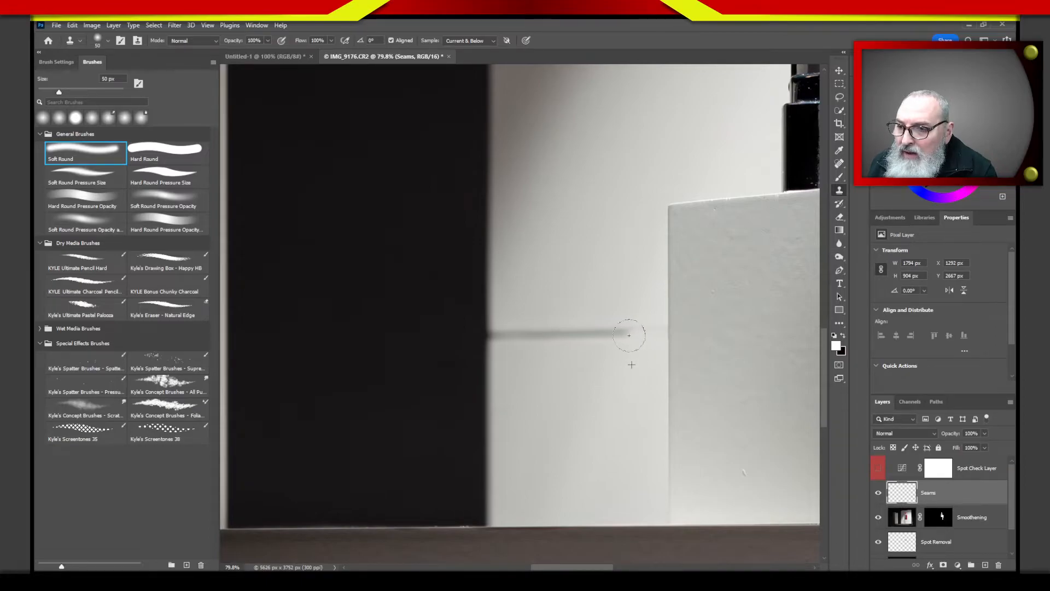
pyautogui.click(656, 330)
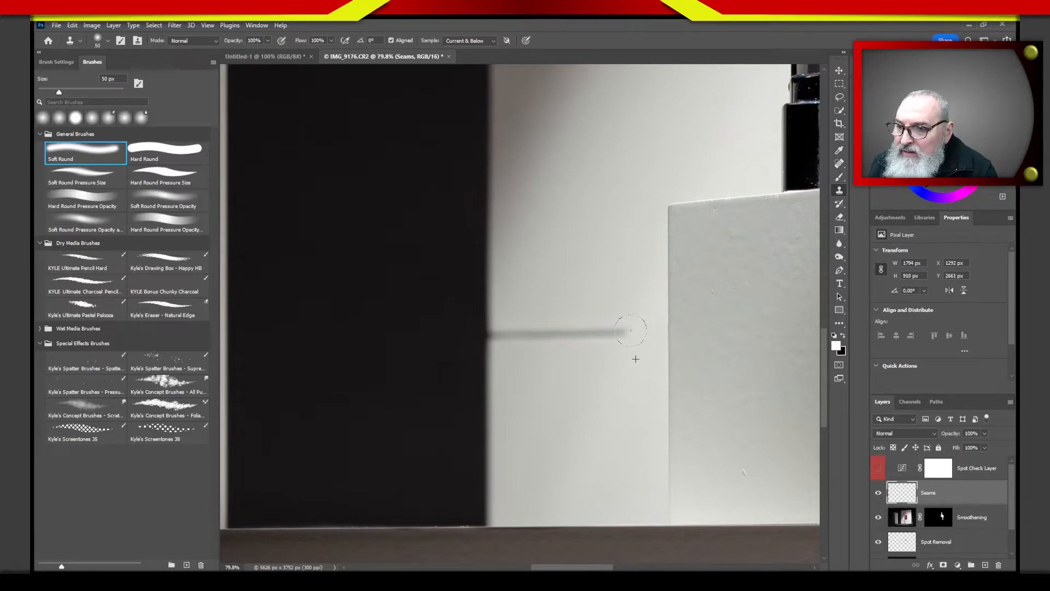
pyautogui.moveTo(625, 339)
pyautogui.mouseDown()
pyautogui.moveTo(596, 341)
pyautogui.moveTo(594, 331)
pyautogui.moveTo(551, 342)
pyautogui.moveTo(559, 332)
pyautogui.moveTo(495, 335)
pyautogui.mouseUp()
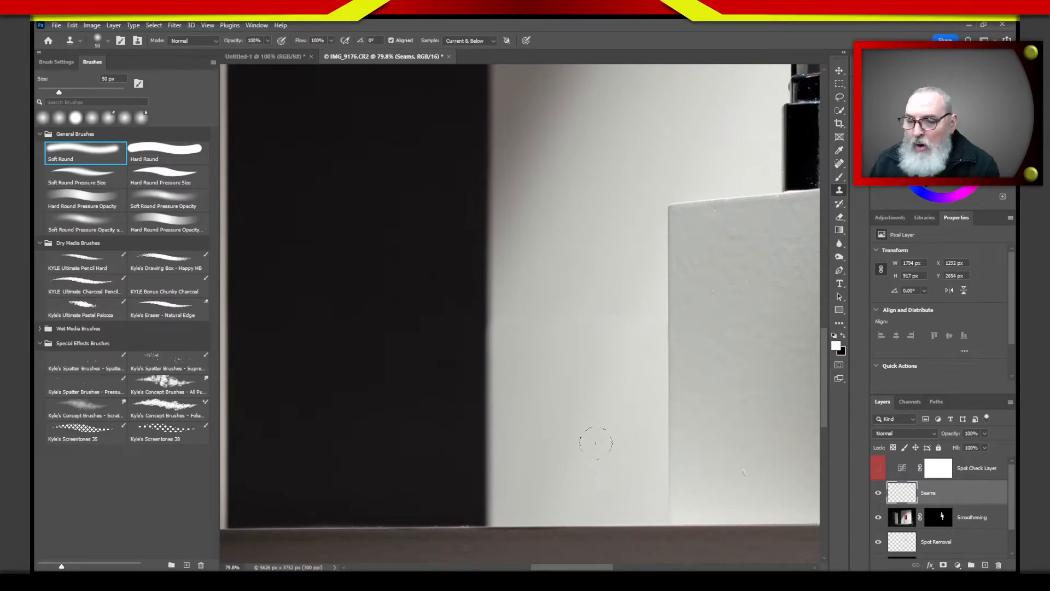
pyautogui.moveTo(602, 419); pyautogui.dragTo(594, 276)
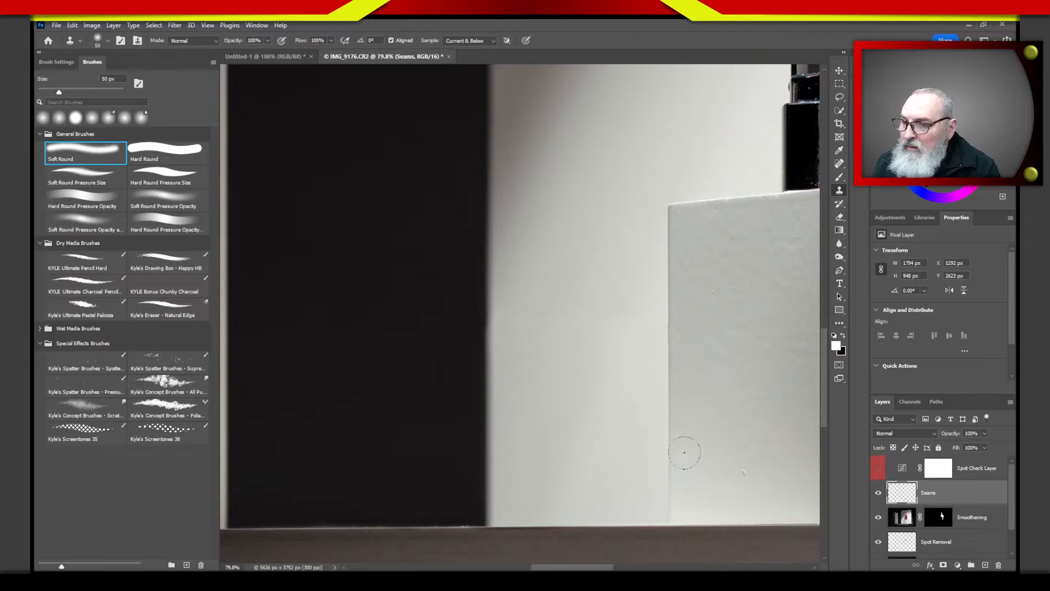
# - Clone out the seam on the other side of the pedestal, across the white backdrop and its grey side face
pyautogui.moveTo(681, 404); pyautogui.dragTo(561, 391)
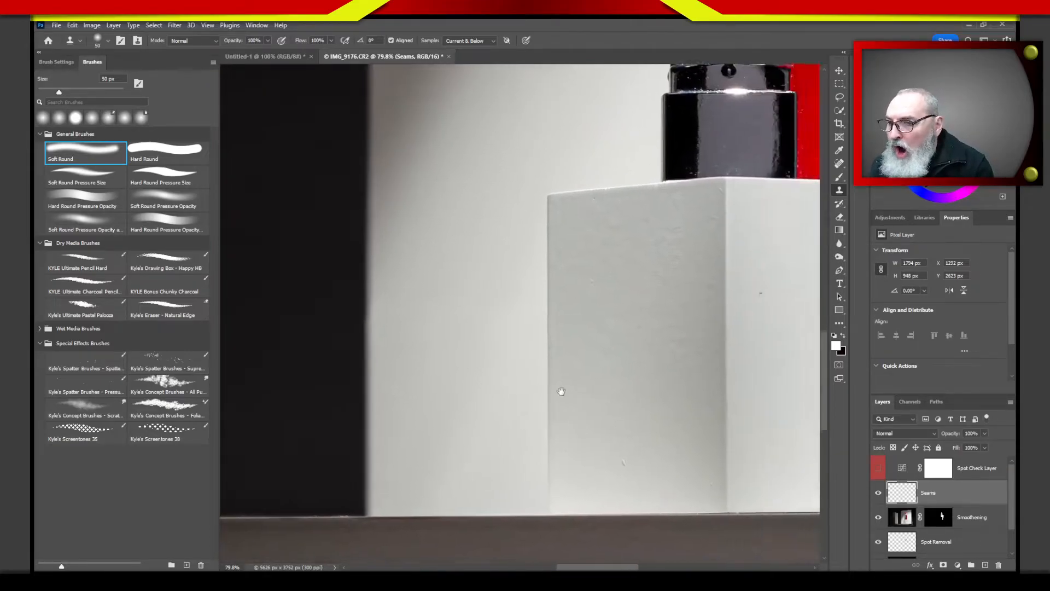
pyautogui.hscroll(10, 562, 391)
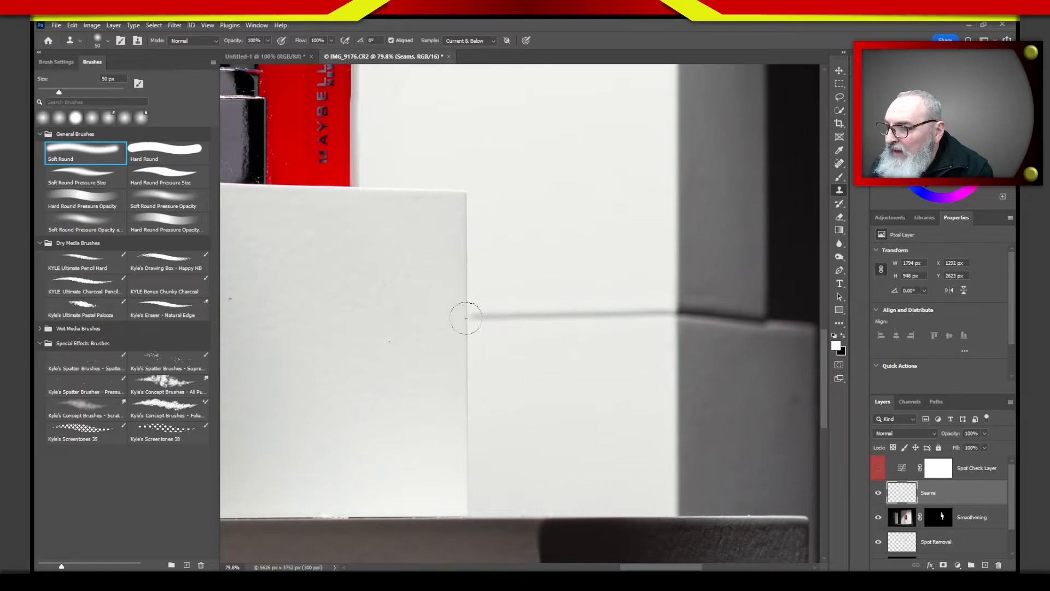
pyautogui.moveTo(468, 318)
pyautogui.mouseDown()
pyautogui.moveTo(642, 311)
pyautogui.moveTo(671, 311)
pyautogui.moveTo(673, 325)
pyautogui.moveTo(611, 304)
pyautogui.moveTo(654, 323)
pyautogui.moveTo(662, 306)
pyautogui.moveTo(641, 318)
pyautogui.moveTo(559, 305)
pyautogui.moveTo(515, 319)
pyautogui.moveTo(675, 336)
pyautogui.moveTo(683, 309)
pyautogui.moveTo(697, 338)
pyautogui.moveTo(695, 312)
pyautogui.moveTo(705, 304)
pyautogui.moveTo(710, 320)
pyautogui.moveTo(761, 330)
pyautogui.moveTo(744, 323)
pyautogui.moveTo(757, 319)
pyautogui.moveTo(704, 303)
pyautogui.moveTo(736, 302)
pyautogui.moveTo(714, 302)
pyautogui.moveTo(749, 327)
pyautogui.moveTo(790, 333)
pyautogui.moveTo(698, 391)
pyautogui.moveTo(710, 372)
pyautogui.mouseUp()
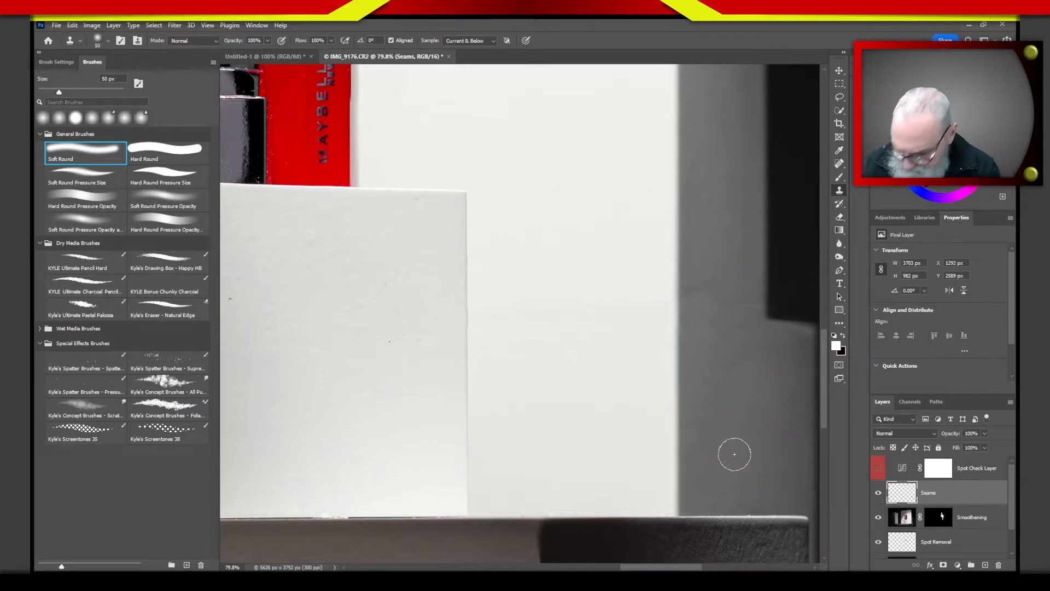
pyautogui.hotkey('ctrl', '0')
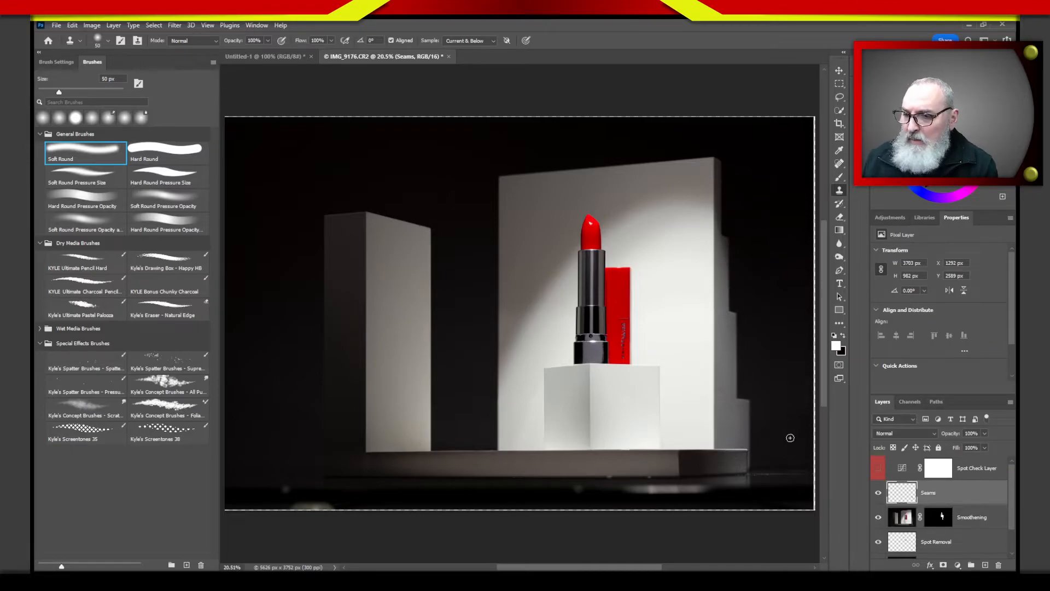
# - Clone dark background over the stepped outer edge of the tall backdrop's side face with the 50 px Clone Stamp
pyautogui.click(839, 70)
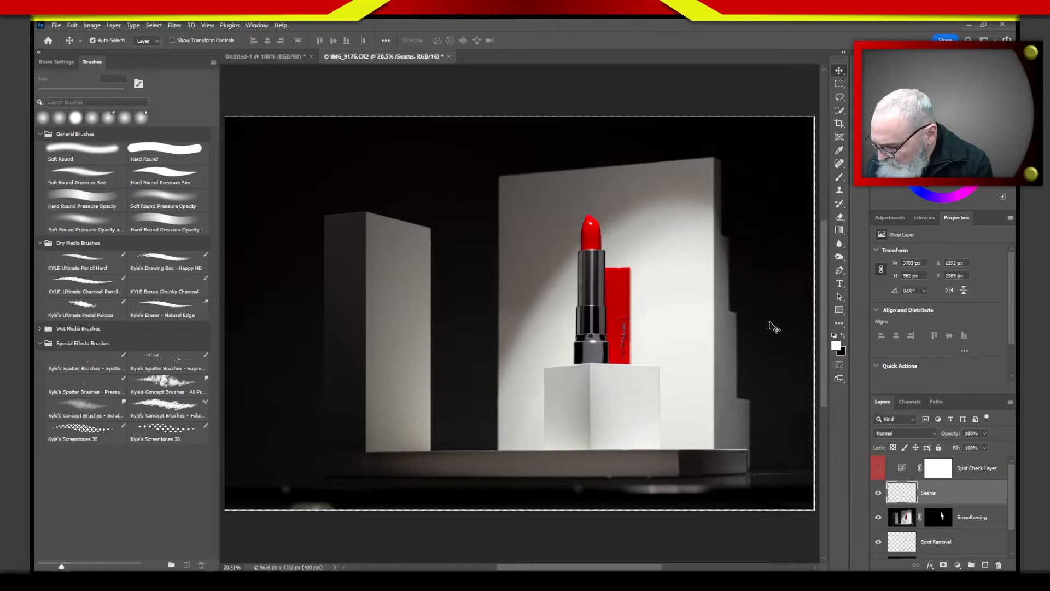
pyautogui.press('s')
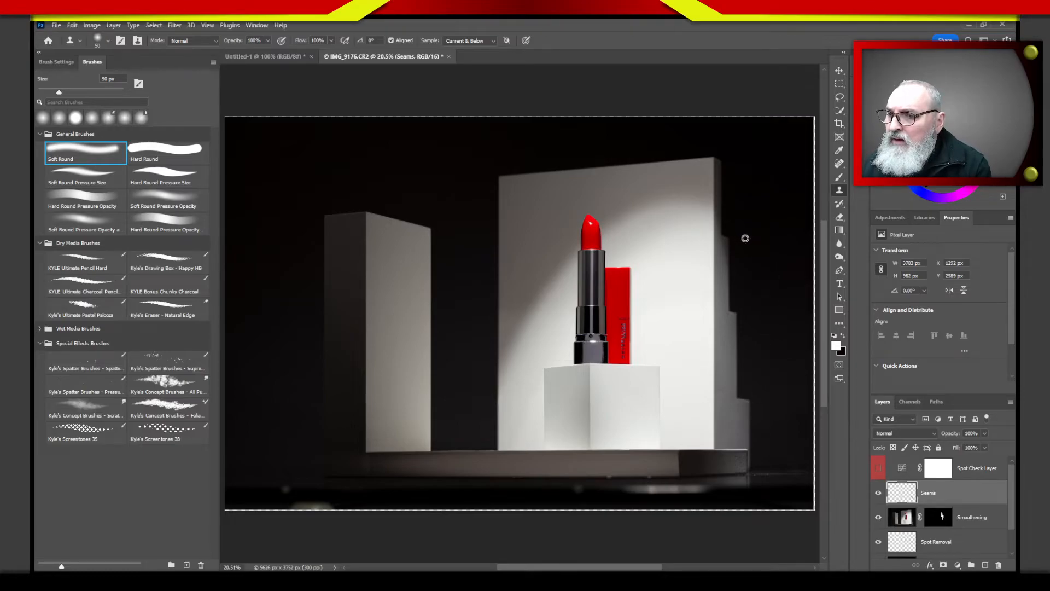
pyautogui.moveTo(729, 239)
pyautogui.mouseDown()
pyautogui.moveTo(728, 306)
pyautogui.moveTo(726, 231)
pyautogui.moveTo(728, 350)
pyautogui.moveTo(735, 325)
pyautogui.moveTo(732, 340)
pyautogui.mouseUp()
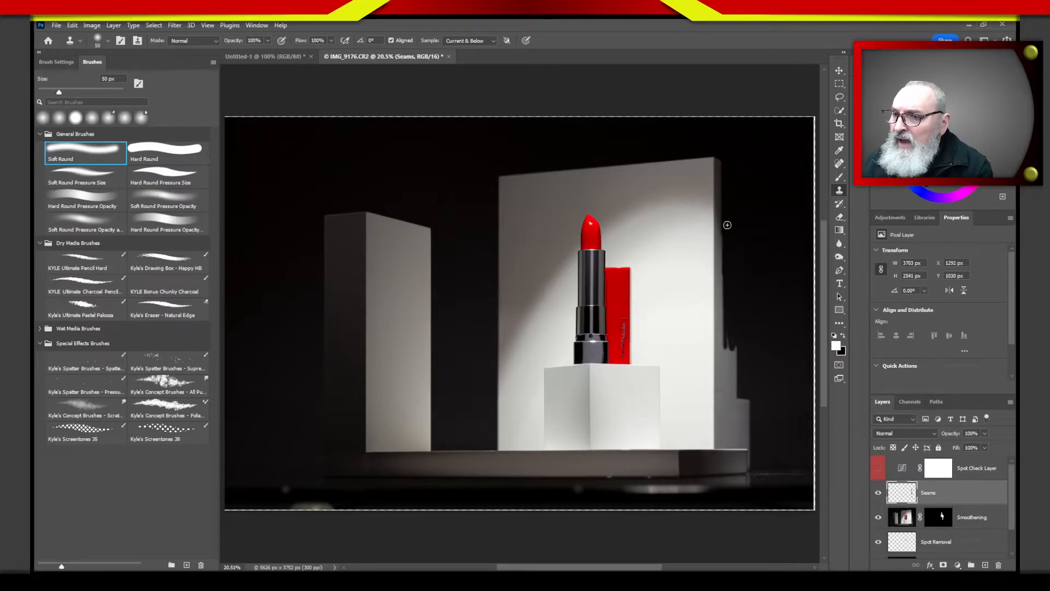
pyautogui.press('z')
pyautogui.moveTo(723, 235)
pyautogui.mouseDown()
pyautogui.moveTo(760, 237)
pyautogui.moveTo(771, 257)
pyautogui.moveTo(694, 230)
pyautogui.moveTo(681, 188)
pyautogui.mouseUp()
pyautogui.press('s')
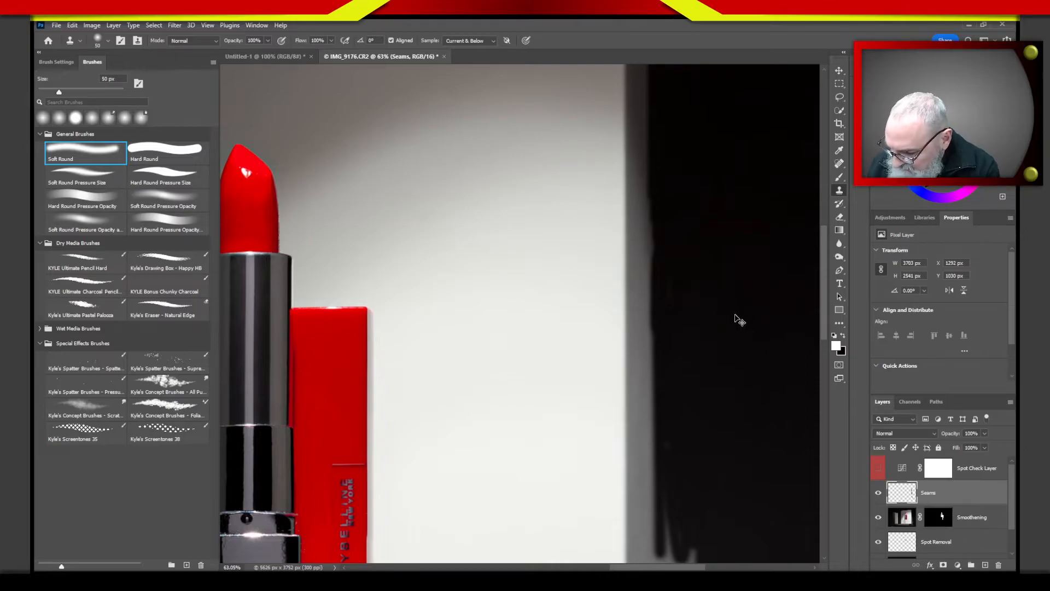
# - Erase the cloned dark strokes along the tall backdrop's stepped outer edge on the Seams layer with a 100 px Eraser
pyautogui.hotkey('ctrl', '0')
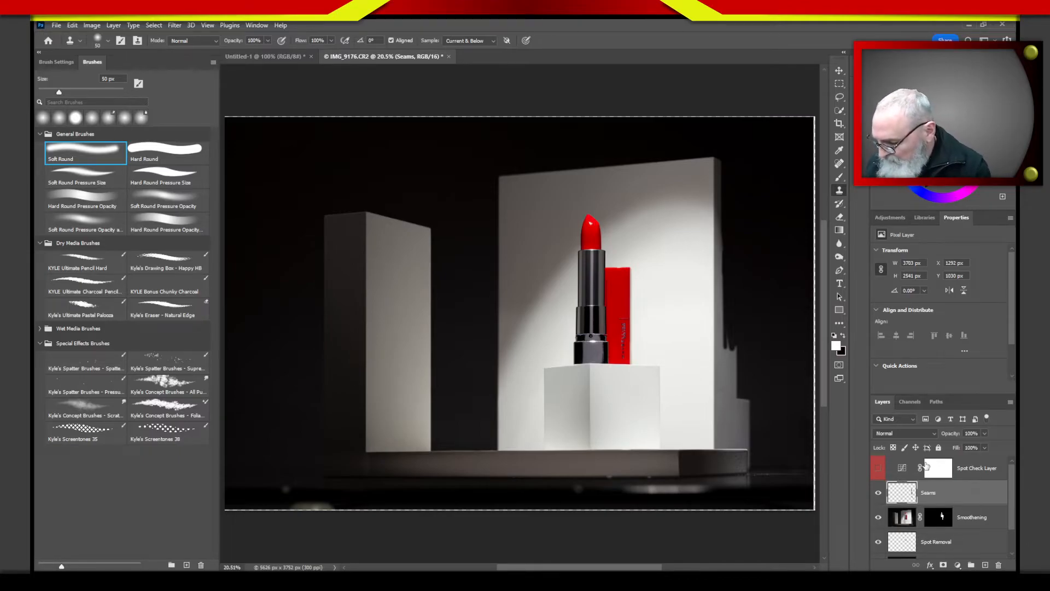
pyautogui.press('e')
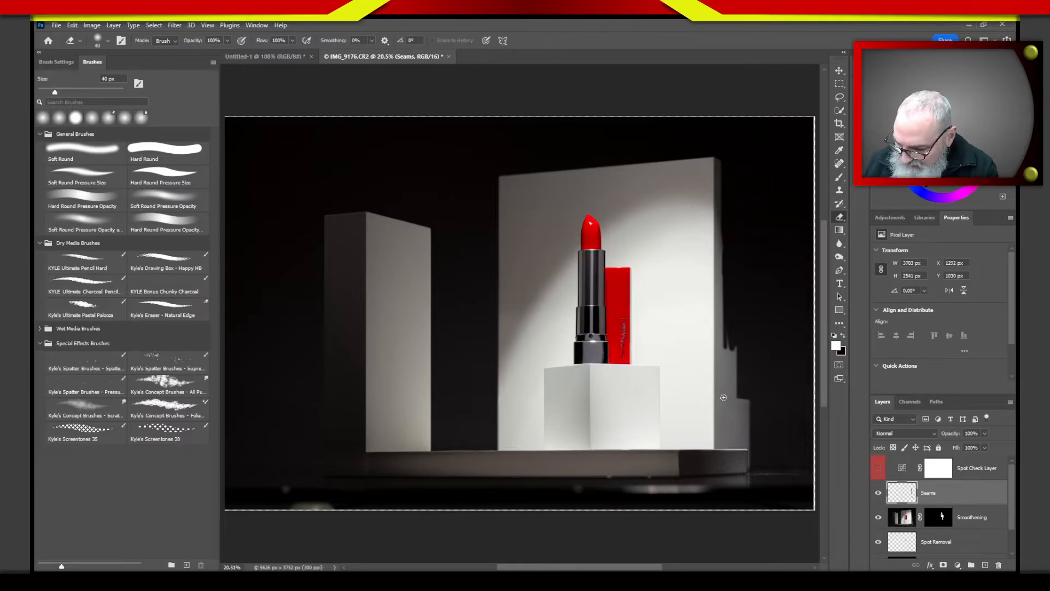
pyautogui.press(']')
pyautogui.press(']')
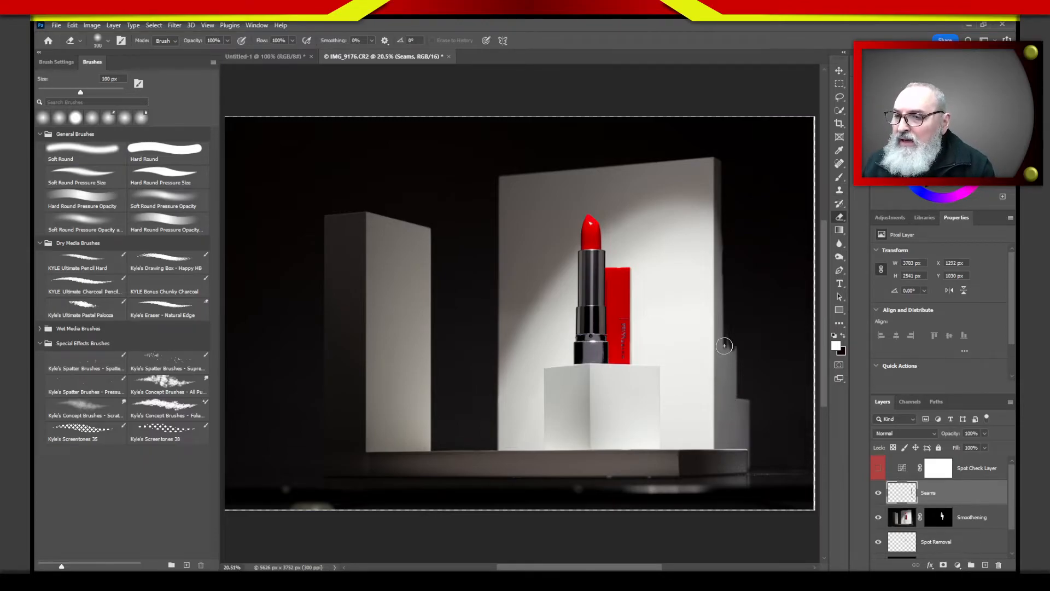
pyautogui.moveTo(728, 350)
pyautogui.mouseDown()
pyautogui.moveTo(712, 212)
pyautogui.moveTo(729, 234)
pyautogui.moveTo(722, 241)
pyautogui.moveTo(734, 239)
pyautogui.moveTo(734, 375)
pyautogui.moveTo(741, 216)
pyautogui.moveTo(733, 323)
pyautogui.moveTo(723, 313)
pyautogui.moveTo(730, 207)
pyautogui.moveTo(736, 366)
pyautogui.moveTo(710, 211)
pyautogui.moveTo(738, 325)
pyautogui.moveTo(739, 229)
pyautogui.moveTo(729, 235)
pyautogui.moveTo(733, 364)
pyautogui.mouseUp()
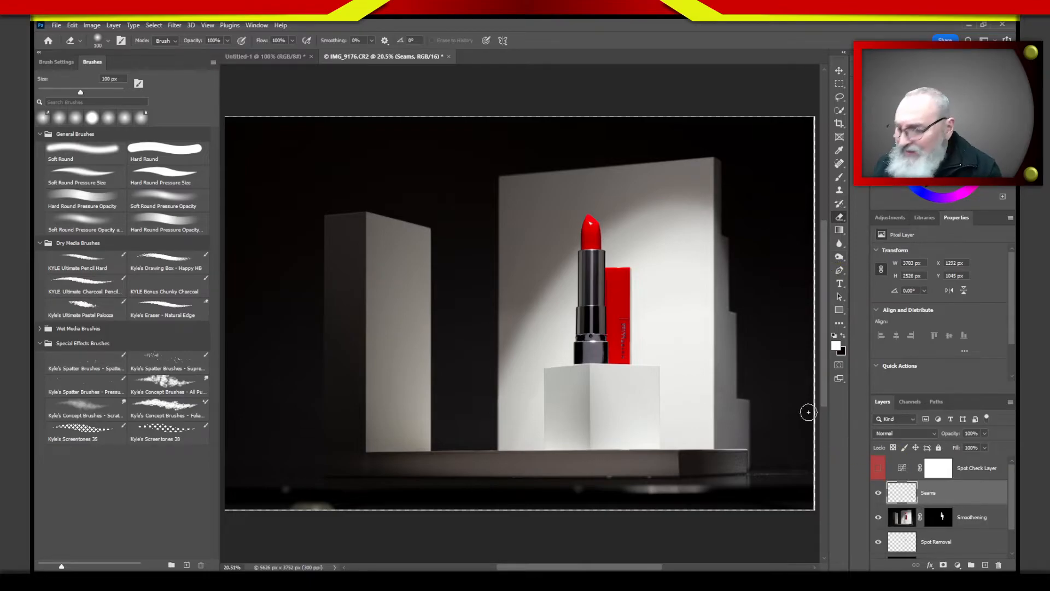
# - Merge the Seams, Smoothening, Spot Removal and Layer 1 layers into a single layer
pyautogui.scroll(-1, 1013, 491)
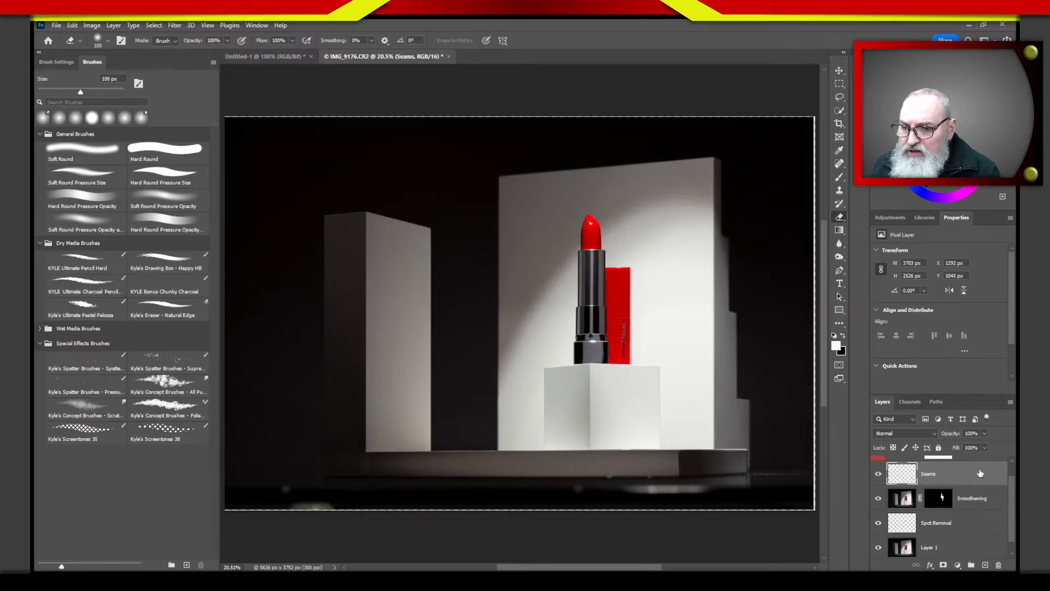
pyautogui.scroll(1, 1015, 492)
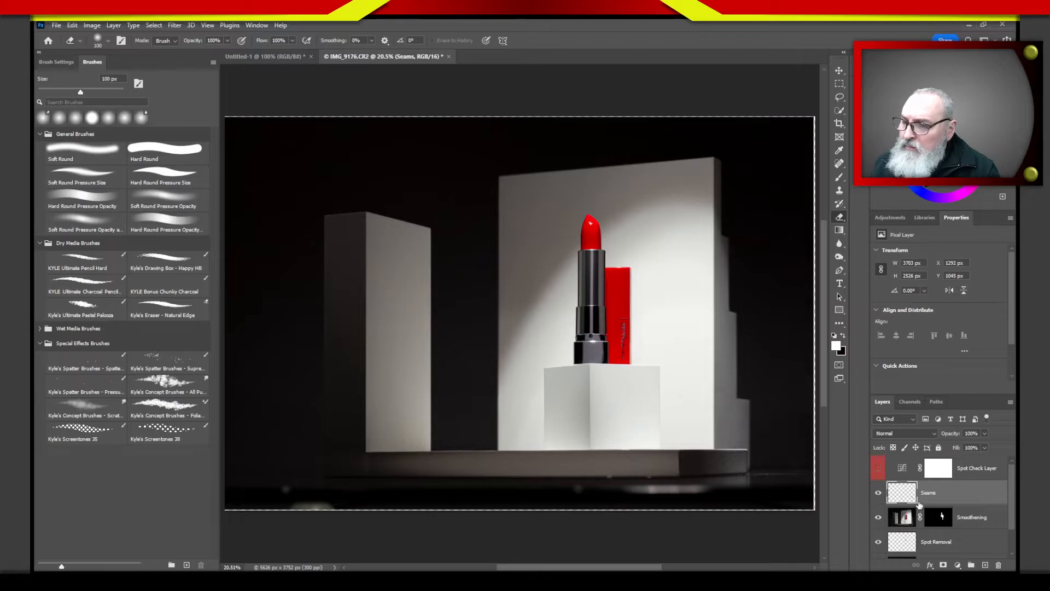
pyautogui.scroll(-1, 1013, 495)
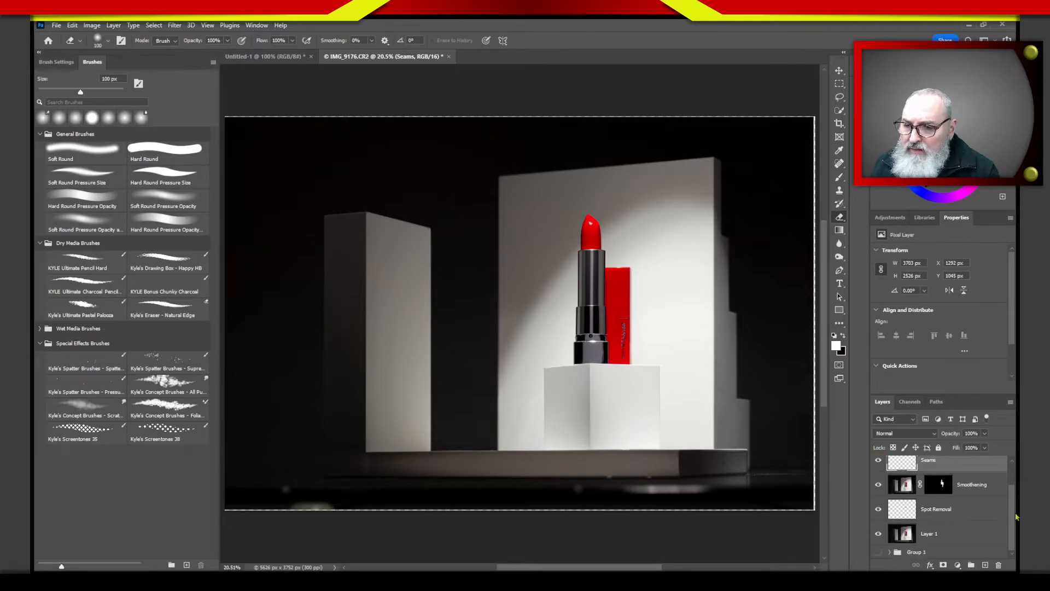
pyautogui.scroll(1, 1015, 506)
pyautogui.scroll(-1, 1016, 509)
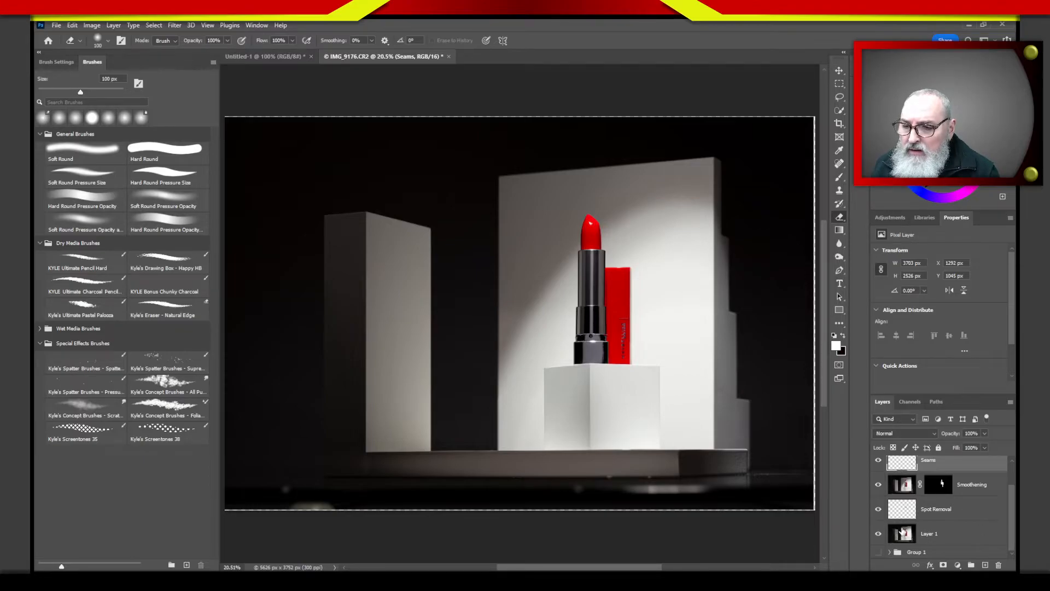
pyautogui.scroll(2, 1006, 509)
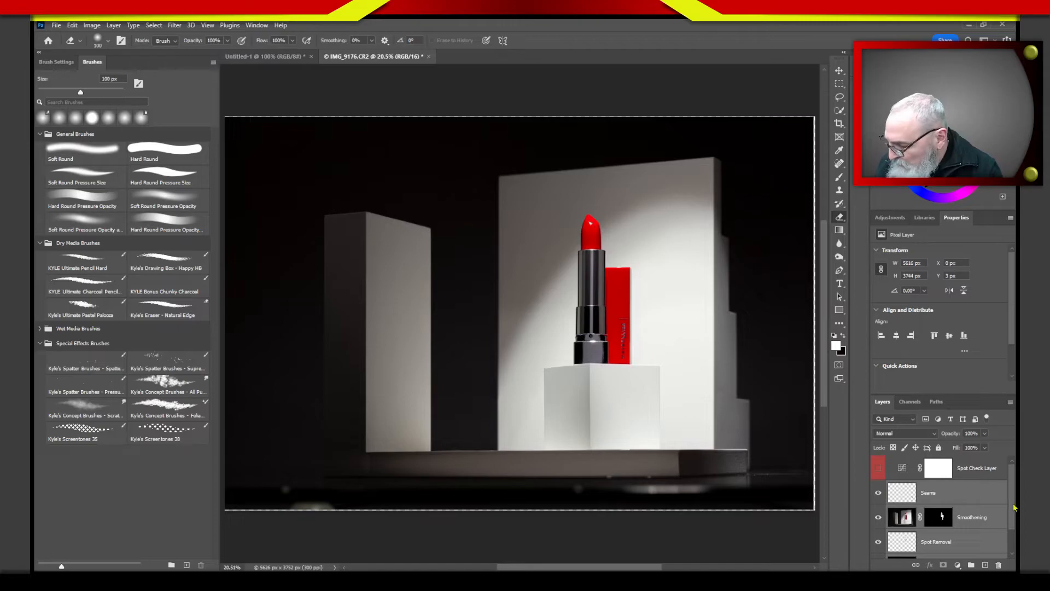
pyautogui.click(955, 495)
pyautogui.scroll(-1, 1013, 503)
pyautogui.scroll(-1, 1013, 503)
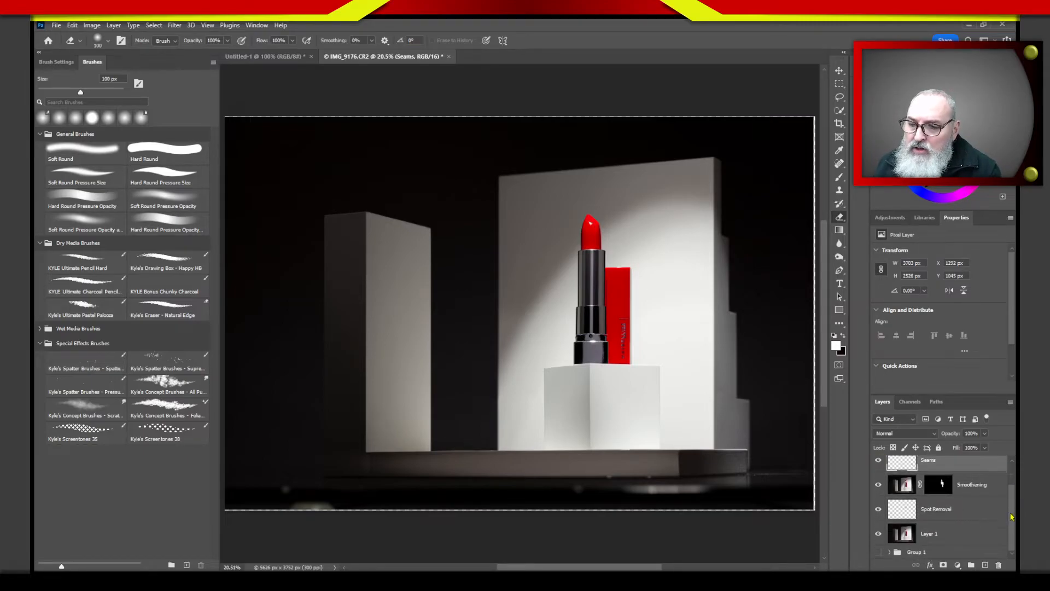
pyautogui.click(949, 532)
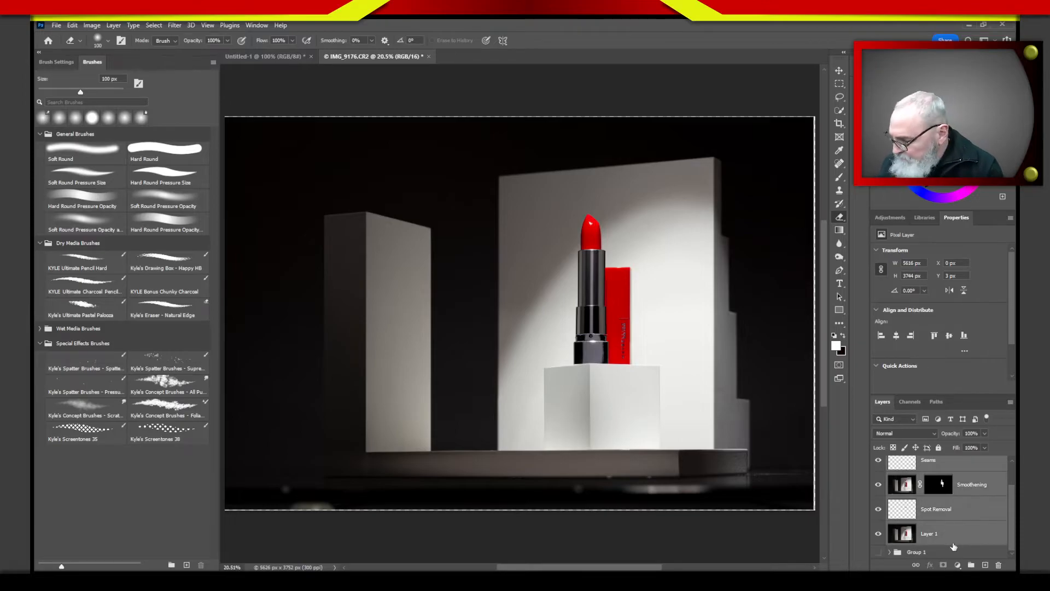
pyautogui.hotkey('ctrl', 'e')
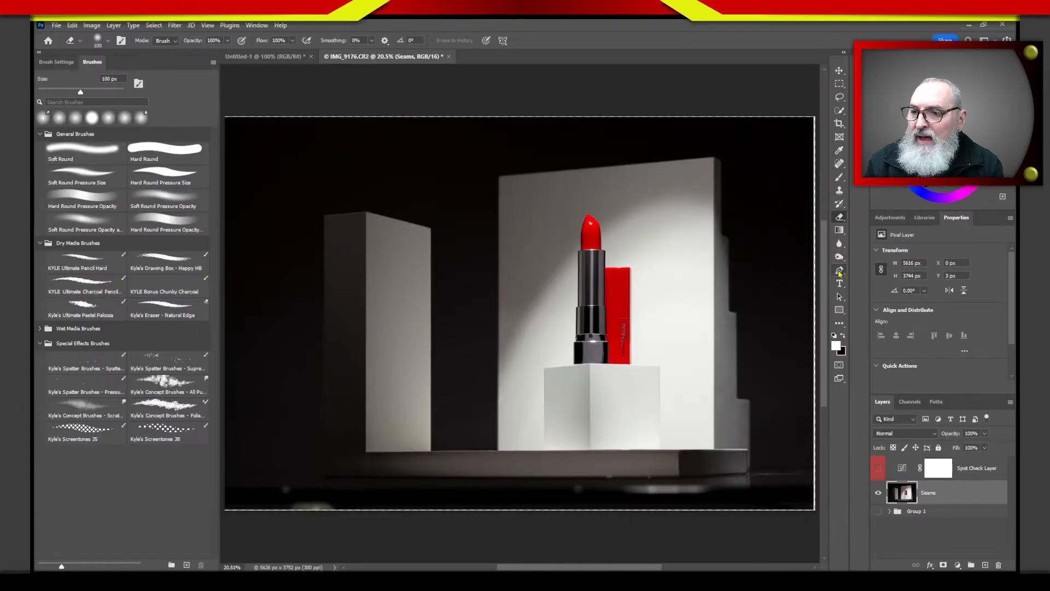
# - Draw a practice open path with straight segments and one curved corner on the white backdrop beside the red box using the Pen tool
pyautogui.click(840, 270)
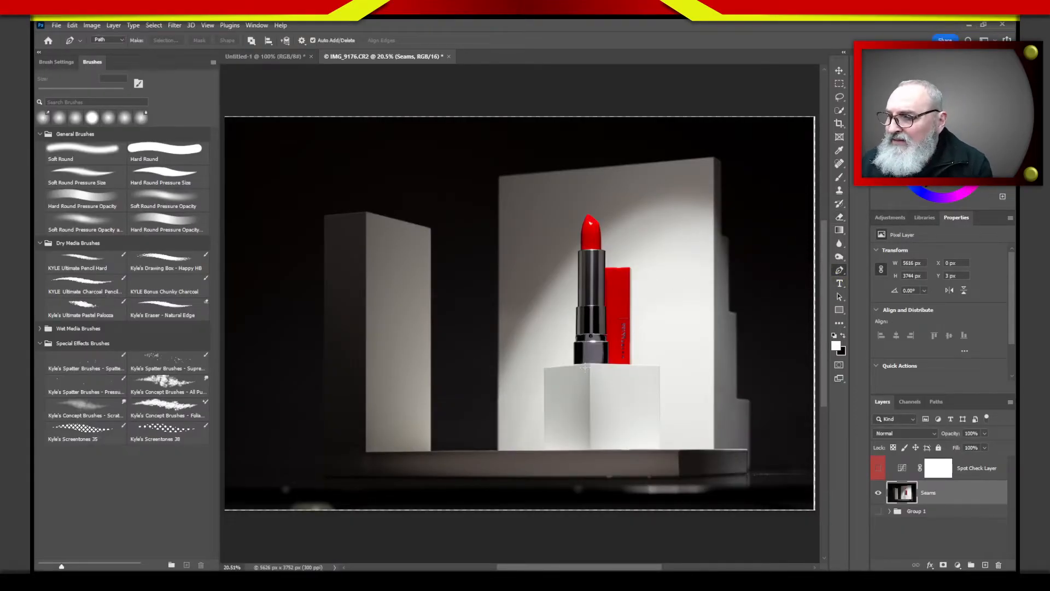
pyautogui.click(684, 236)
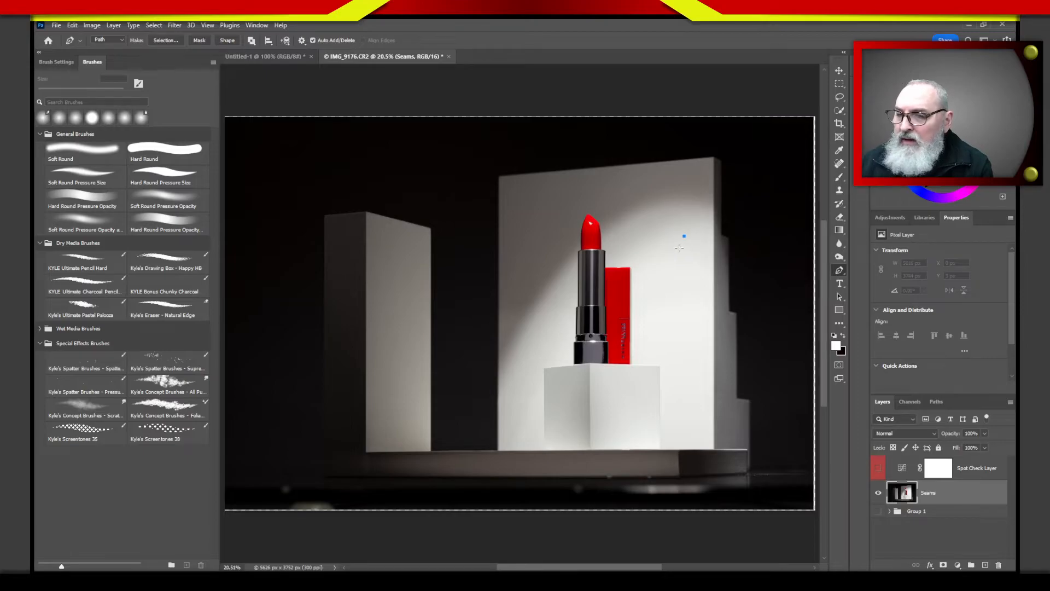
pyautogui.click(648, 326)
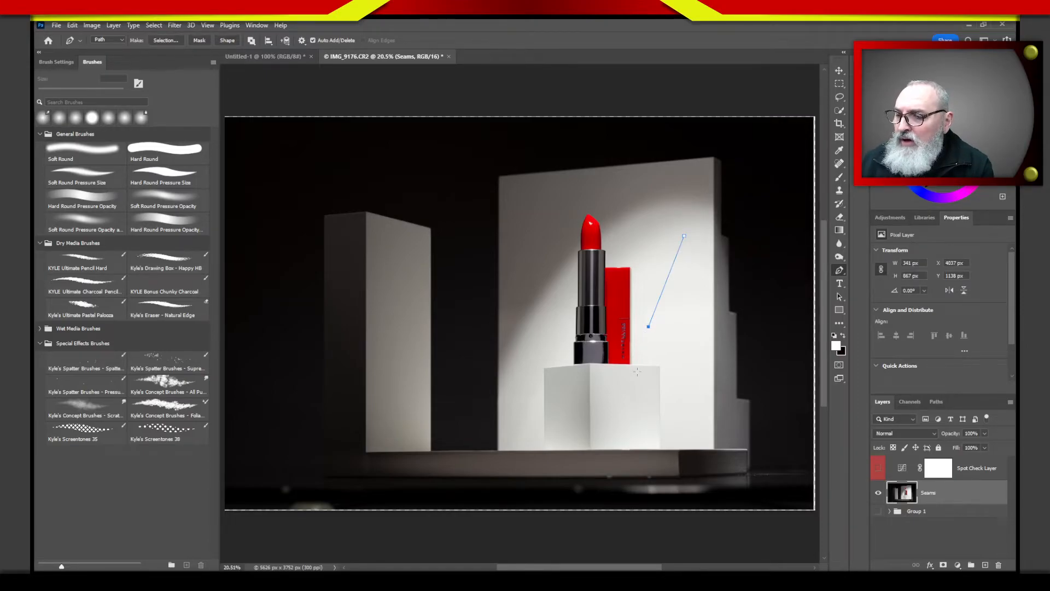
pyautogui.click(686, 346)
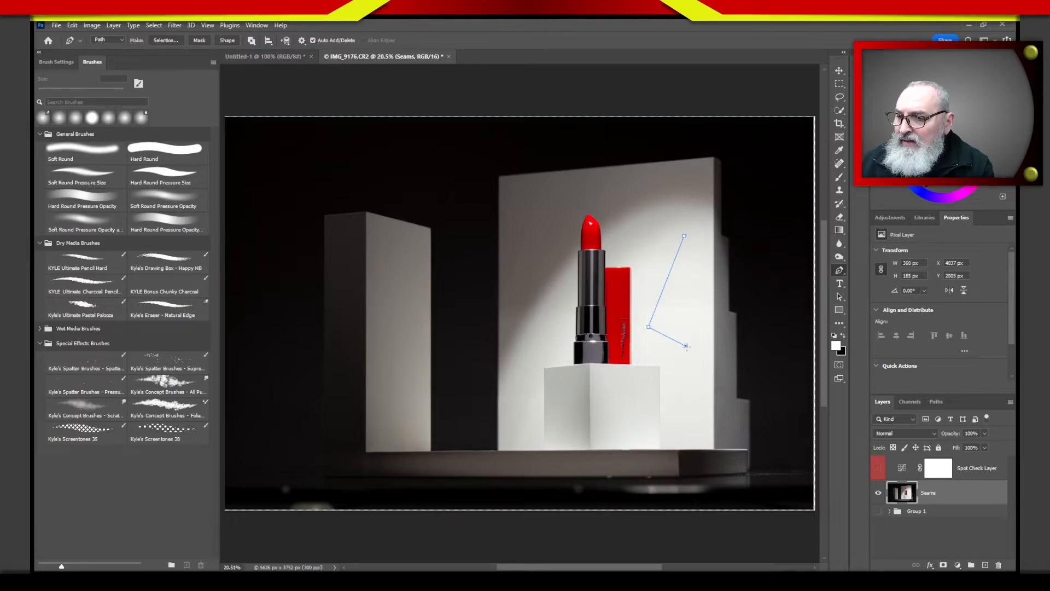
pyautogui.click(699, 288)
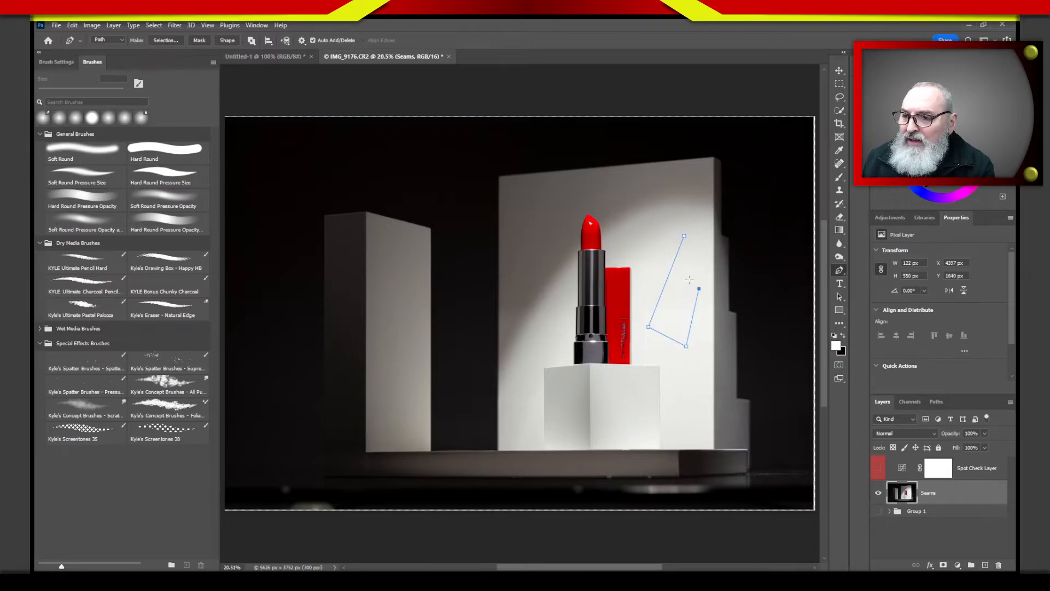
pyautogui.moveTo(687, 280); pyautogui.dragTo(676, 282)
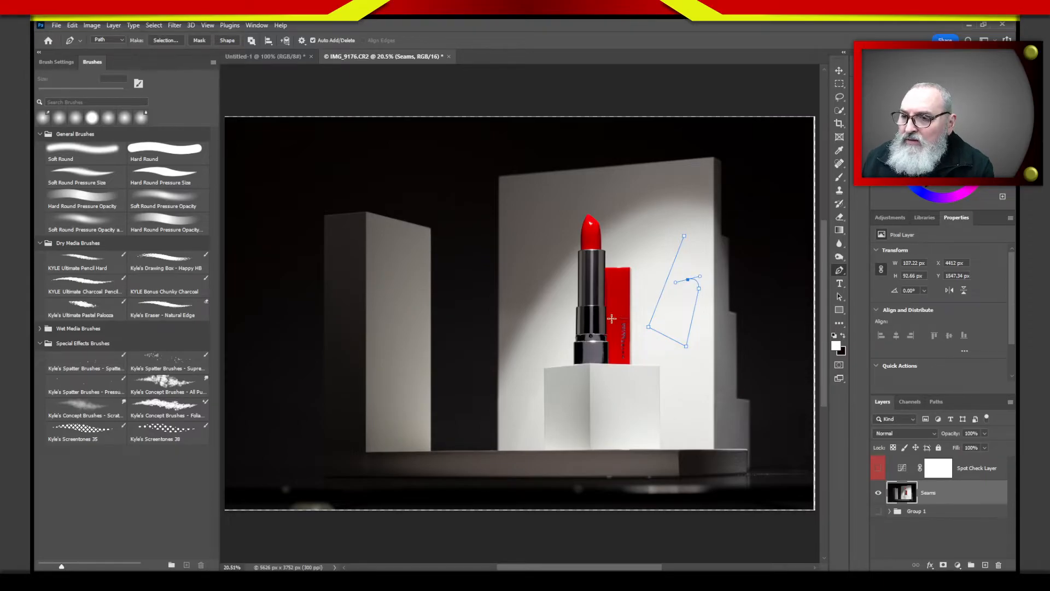
pyautogui.click(643, 291)
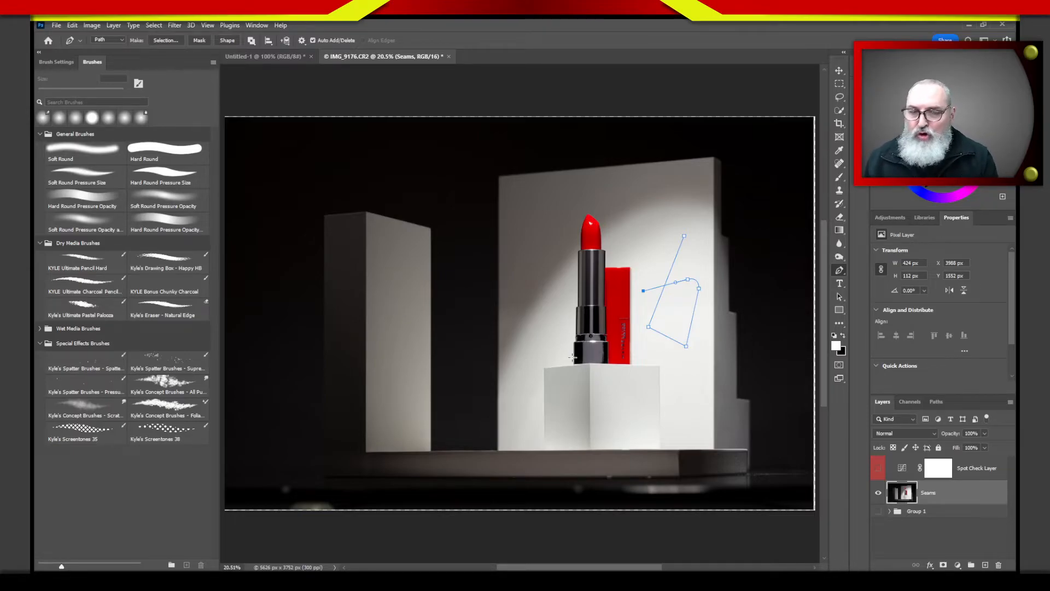
pyautogui.press('Escape')
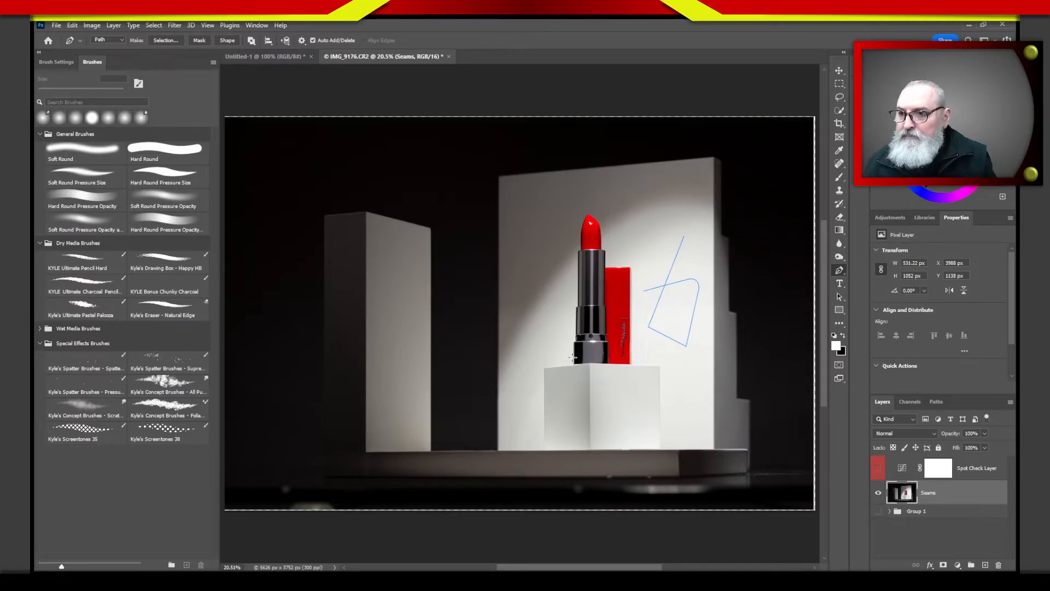
# - Undo the whole practice path on the white backdrop
pyautogui.hotkey('ctrl', 'z')
pyautogui.hotkey('ctrl', 'z')
pyautogui.hotkey('ctrl', 'z')
pyautogui.hotkey('ctrl', 'z')
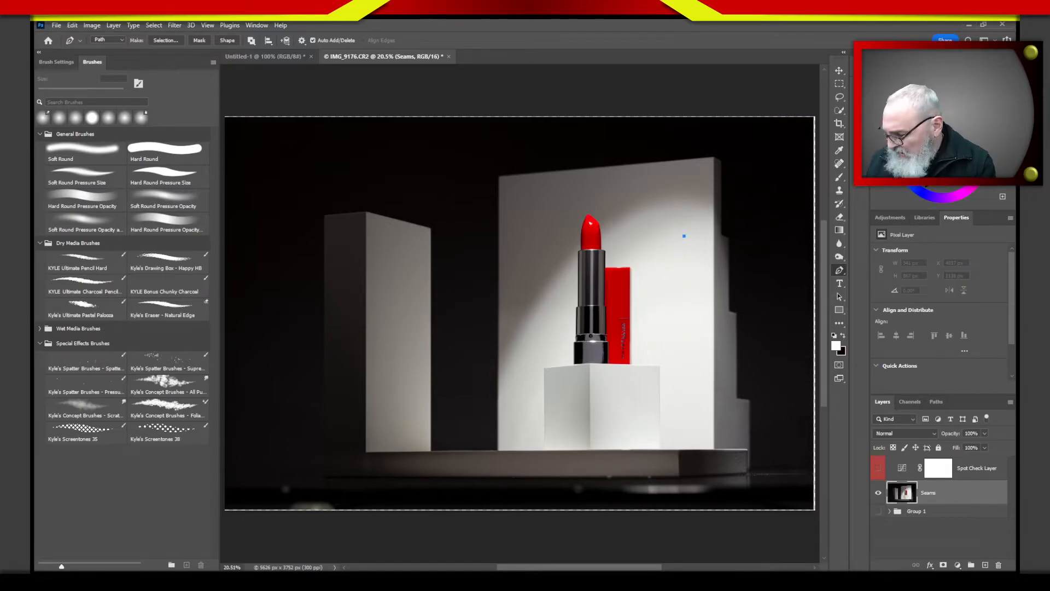
pyautogui.hotkey('ctrl', 'z')
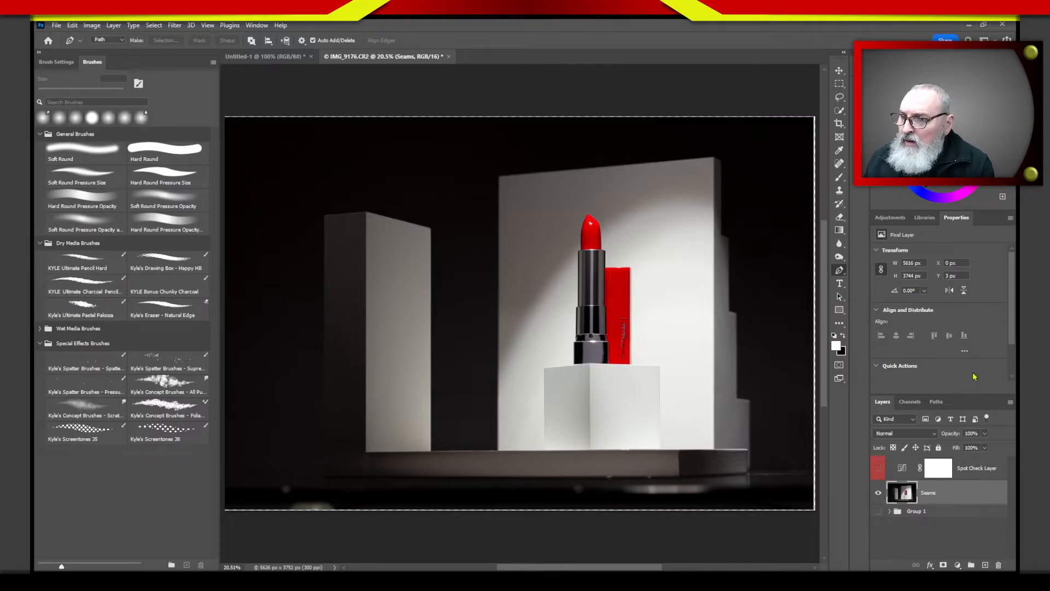
# - Start a Pen path along the short top edge of the tall backdrop's side face, with closely spaced anchors at its outer corner
pyautogui.press('z')
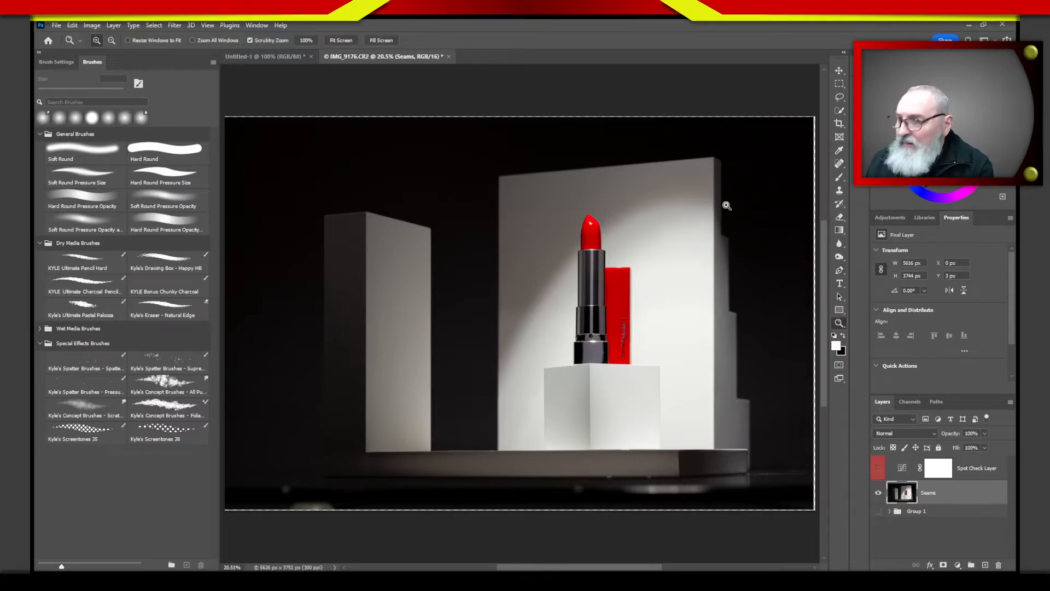
pyautogui.moveTo(703, 169); pyautogui.dragTo(560, 218)
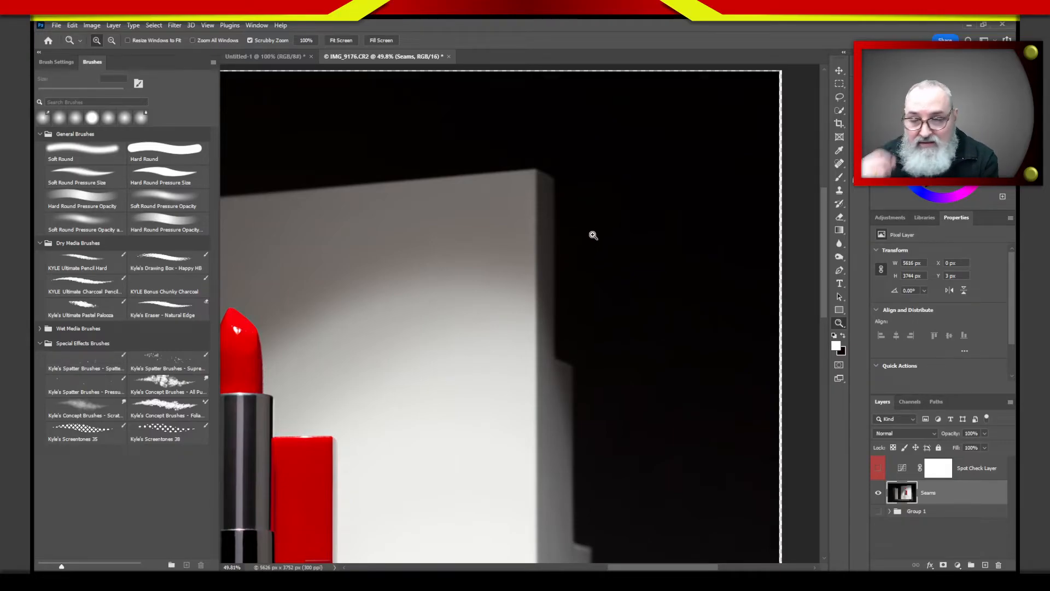
pyautogui.press('p')
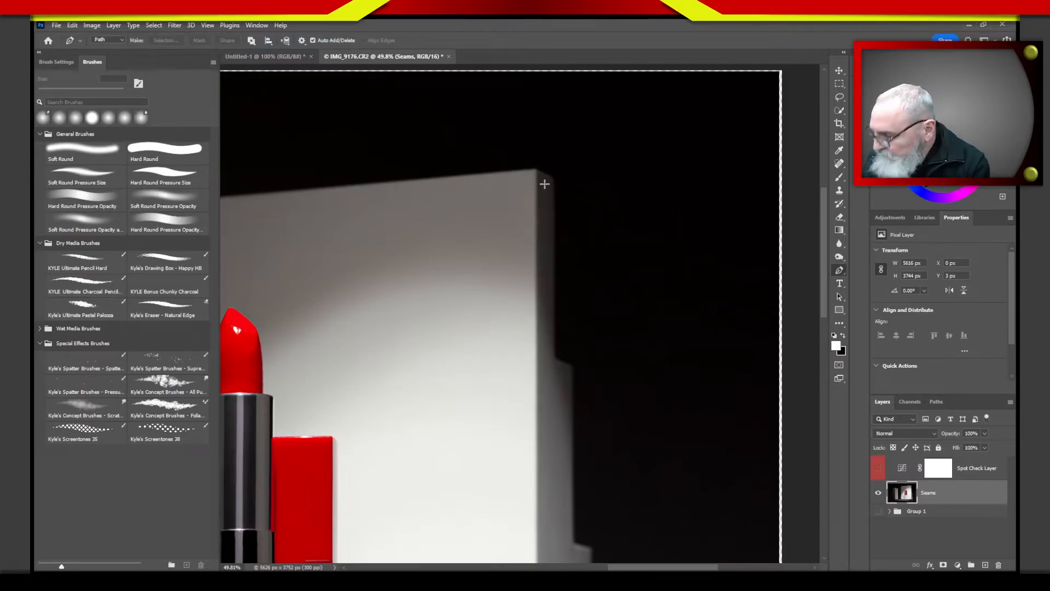
pyautogui.moveTo(544, 184); pyautogui.dragTo(576, 183)
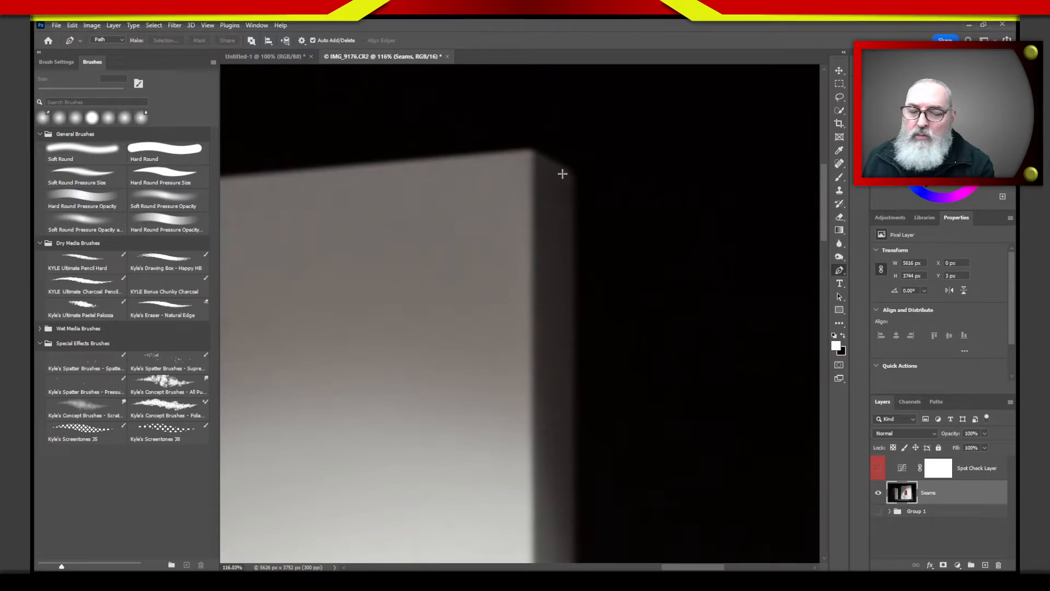
pyautogui.click(535, 152)
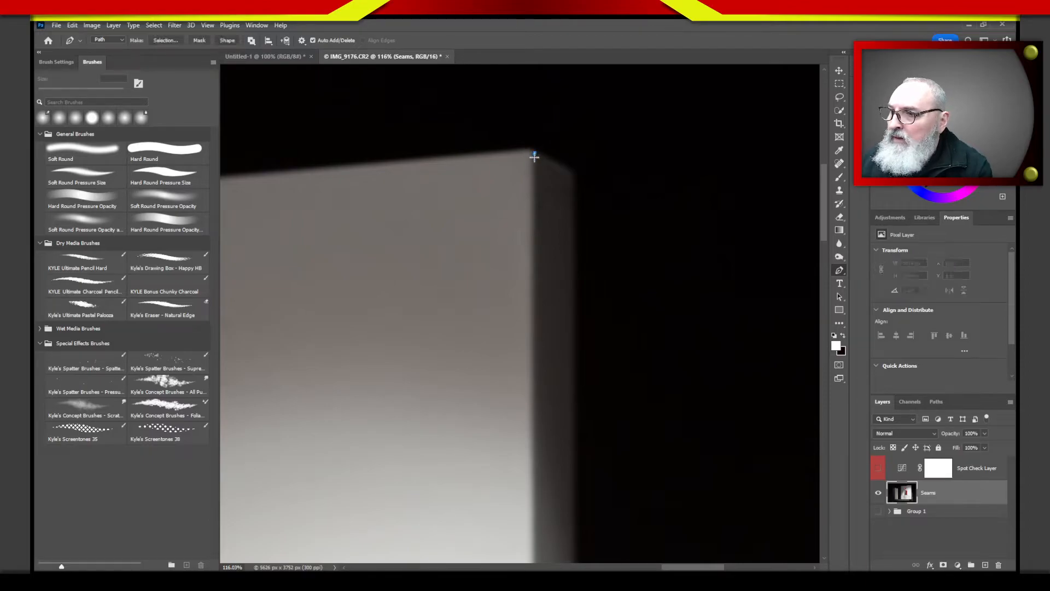
pyautogui.click(569, 174)
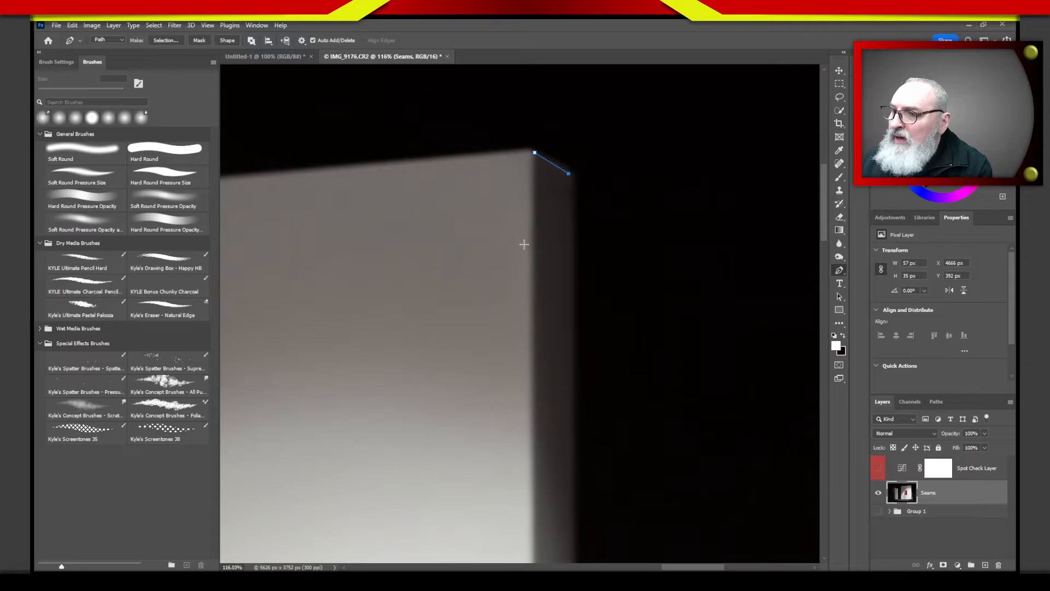
pyautogui.click(572, 178)
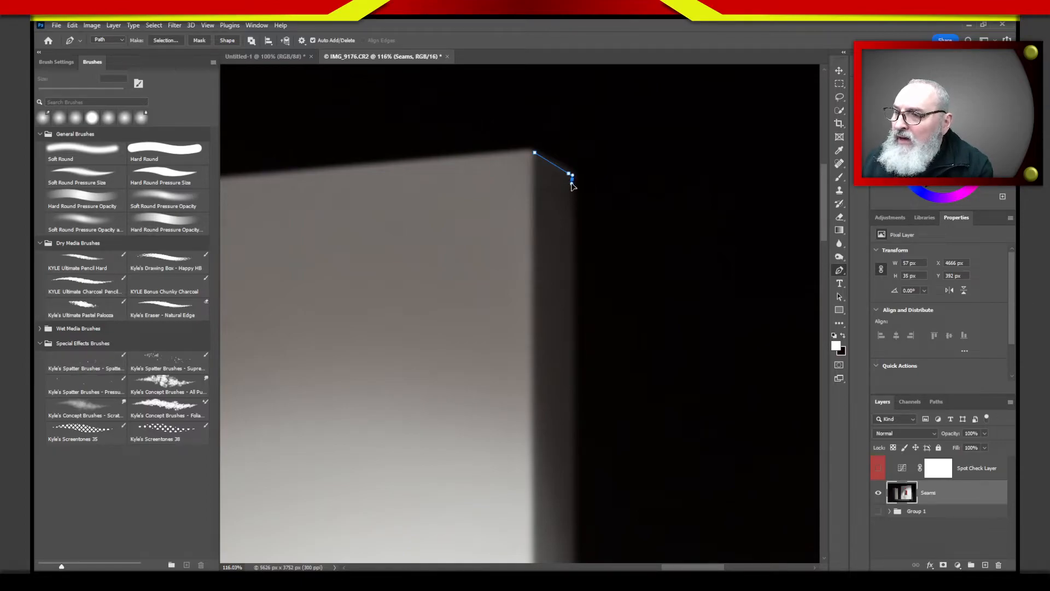
# - Fine-tune the path's first anchor and its outer-corner anchor to follow the side face's top edge and rounded corner
pyautogui.moveTo(571, 184)
pyautogui.mouseDown()
pyautogui.moveTo(568, 198)
pyautogui.moveTo(552, 182)
pyautogui.moveTo(572, 187)
pyautogui.mouseUp()
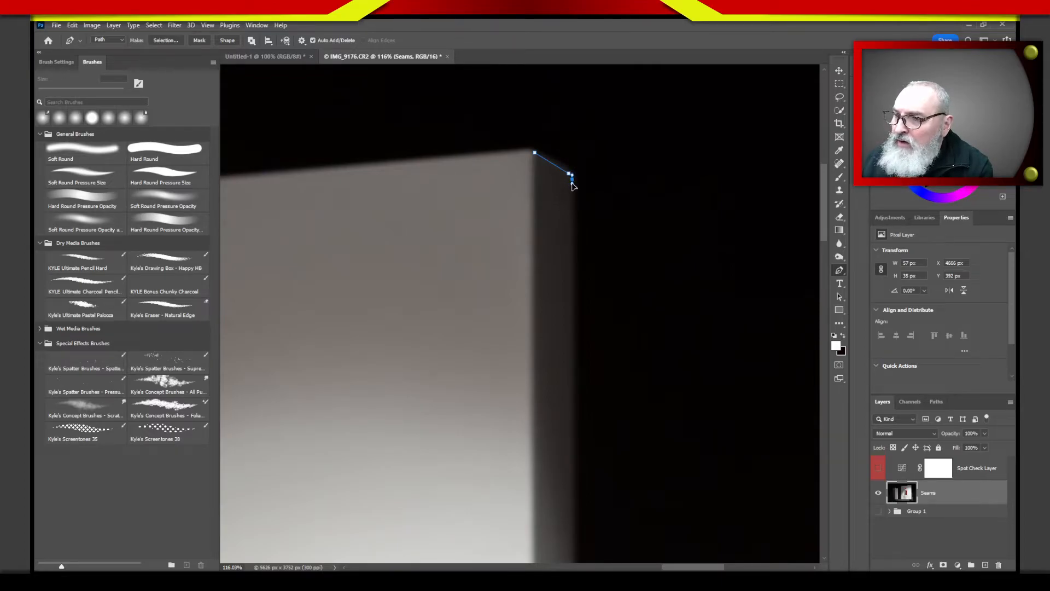
pyautogui.click(571, 184)
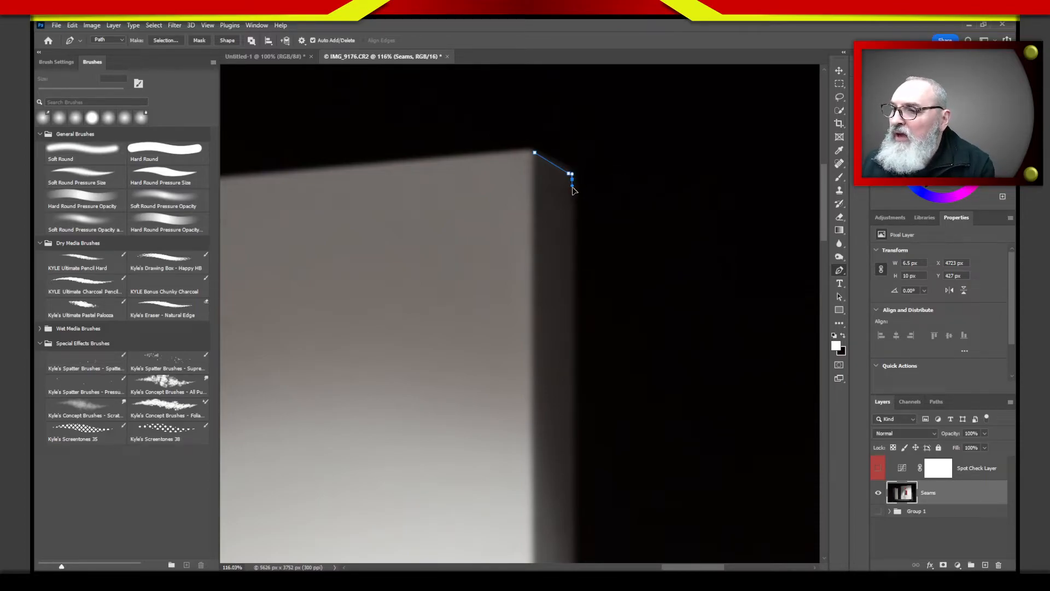
pyautogui.moveTo(573, 190); pyautogui.dragTo(572, 186)
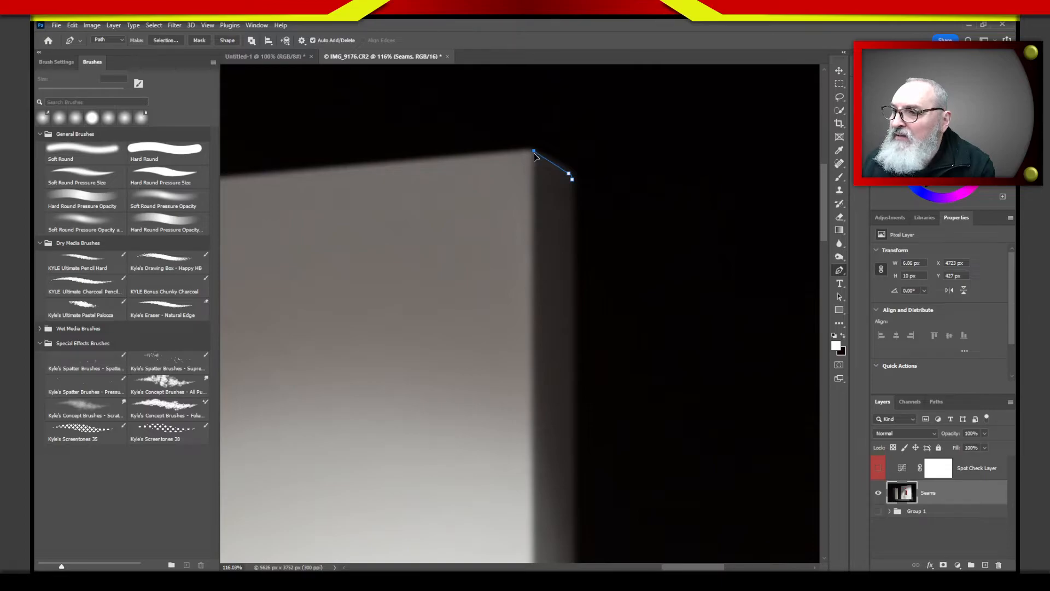
pyautogui.click(535, 155)
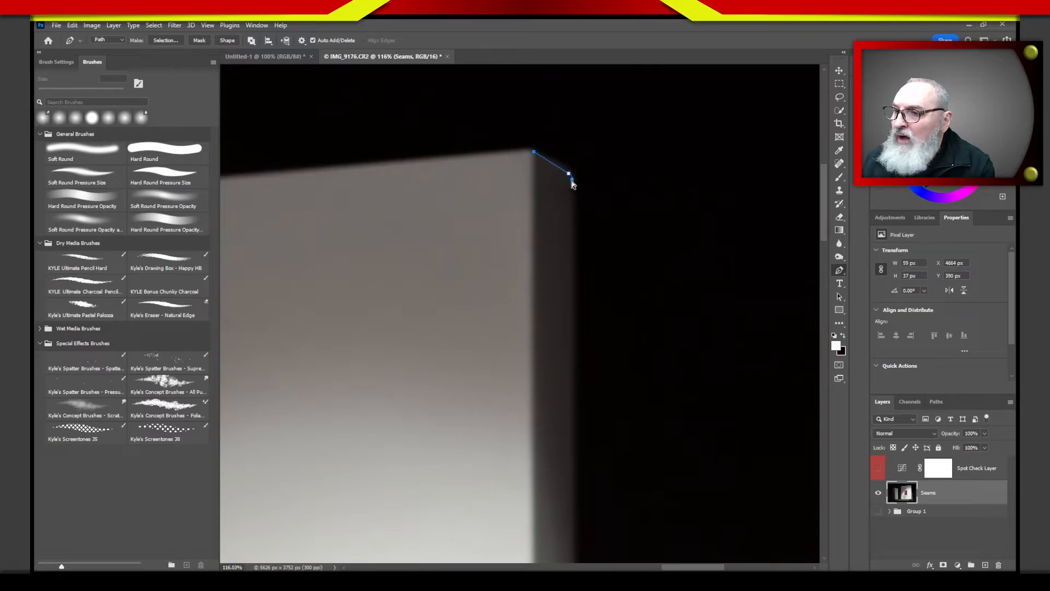
pyautogui.moveTo(572, 180); pyautogui.dragTo(571, 186)
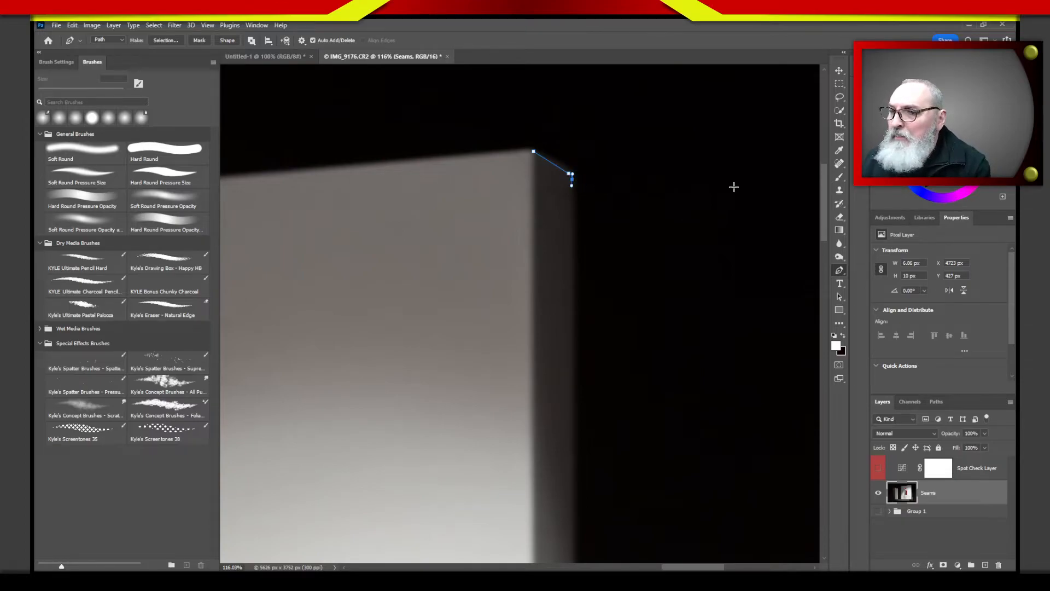
# - Extend the path straight down the backdrop's side face, past the stepped edge, and anchor it on the base's top edge
pyautogui.moveTo(826, 190); pyautogui.dragTo(818, 400)
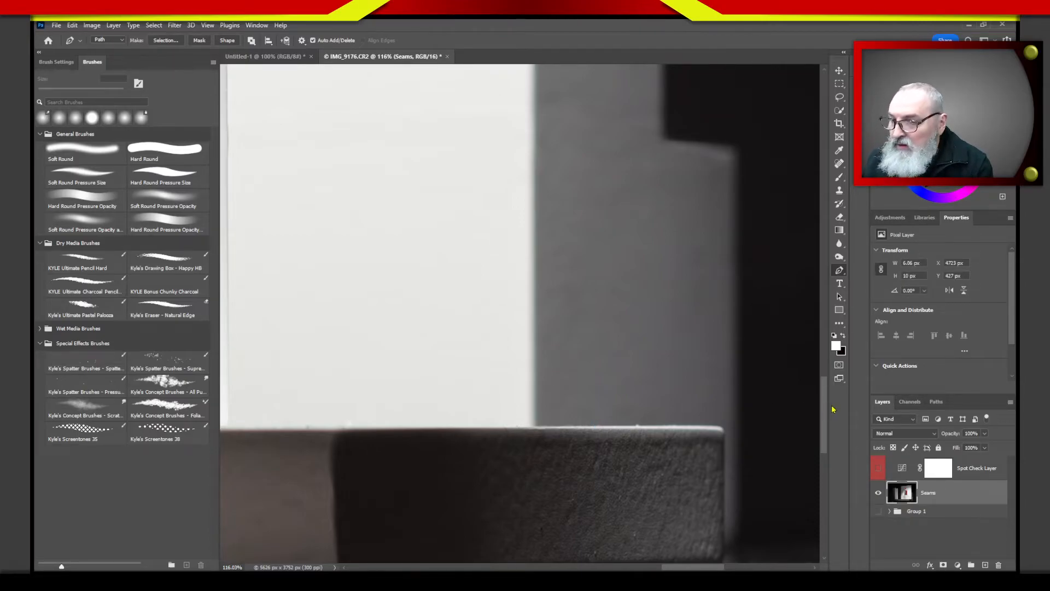
pyautogui.moveTo(824, 409); pyautogui.dragTo(824, 189)
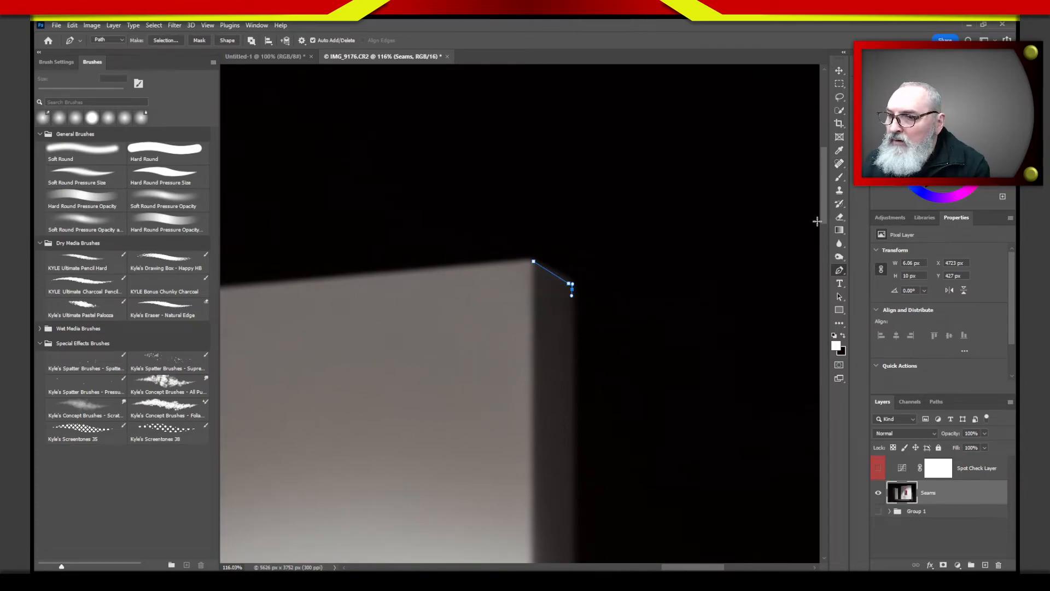
pyautogui.scroll(-15, 793, 328)
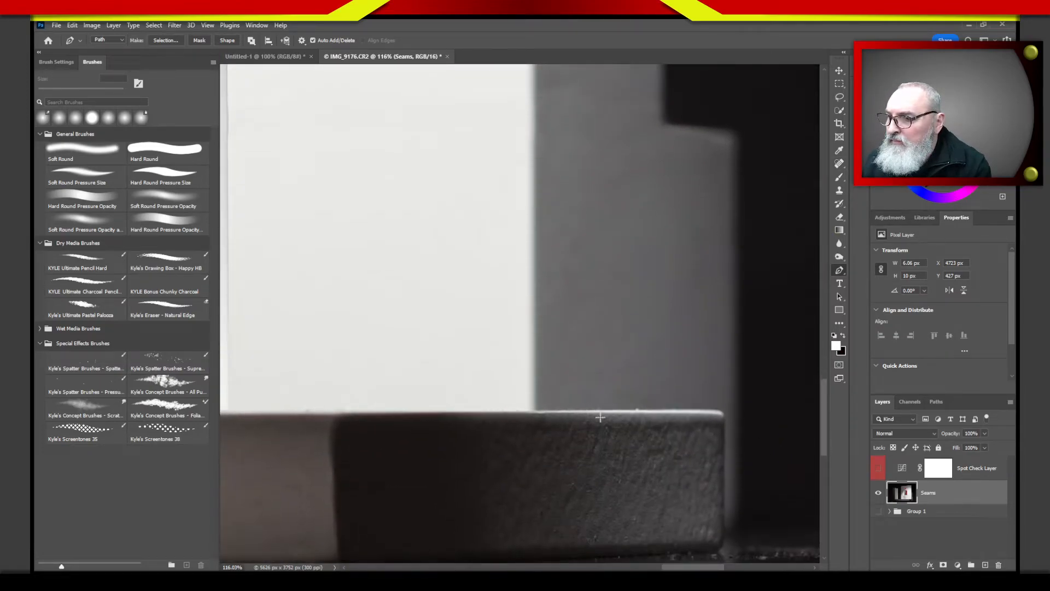
pyautogui.click(582, 407)
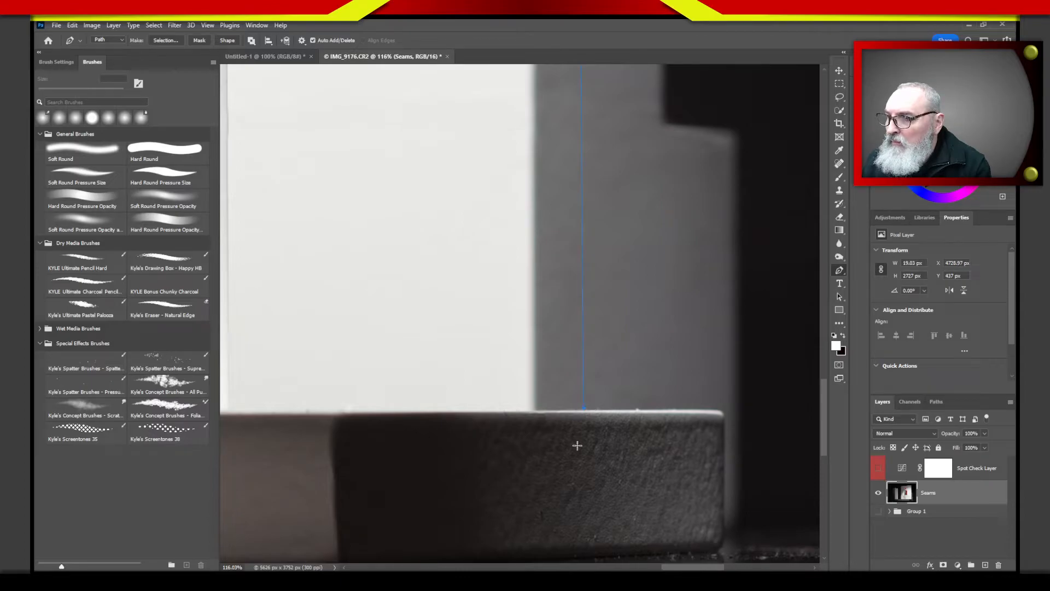
pyautogui.click(581, 412)
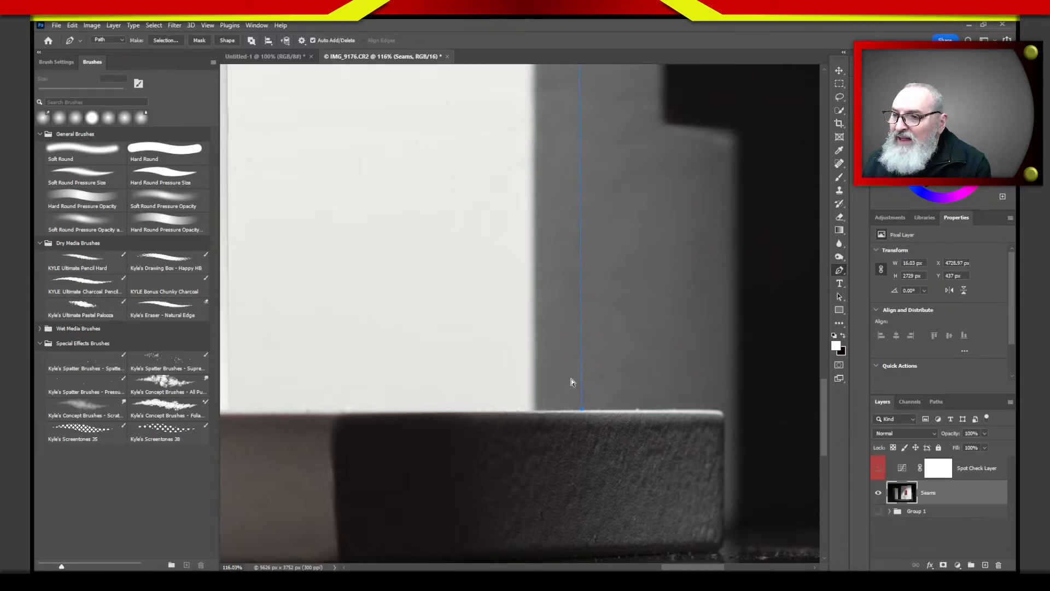
pyautogui.click(581, 406)
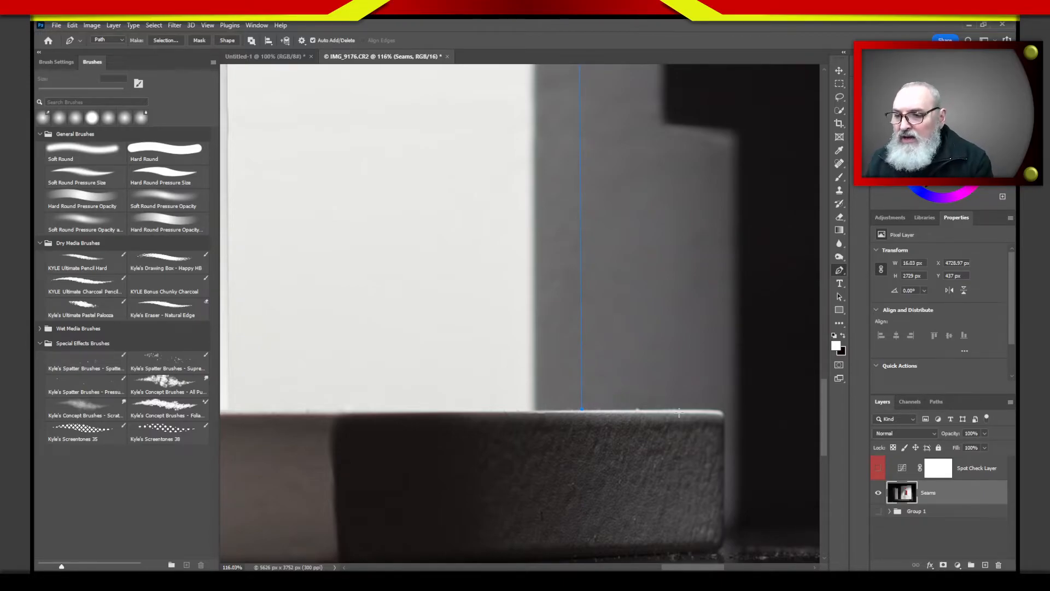
# - Continue the path along the base's top edge and around its outer end, curving through the upper and lower rounded corners
pyautogui.click(714, 409)
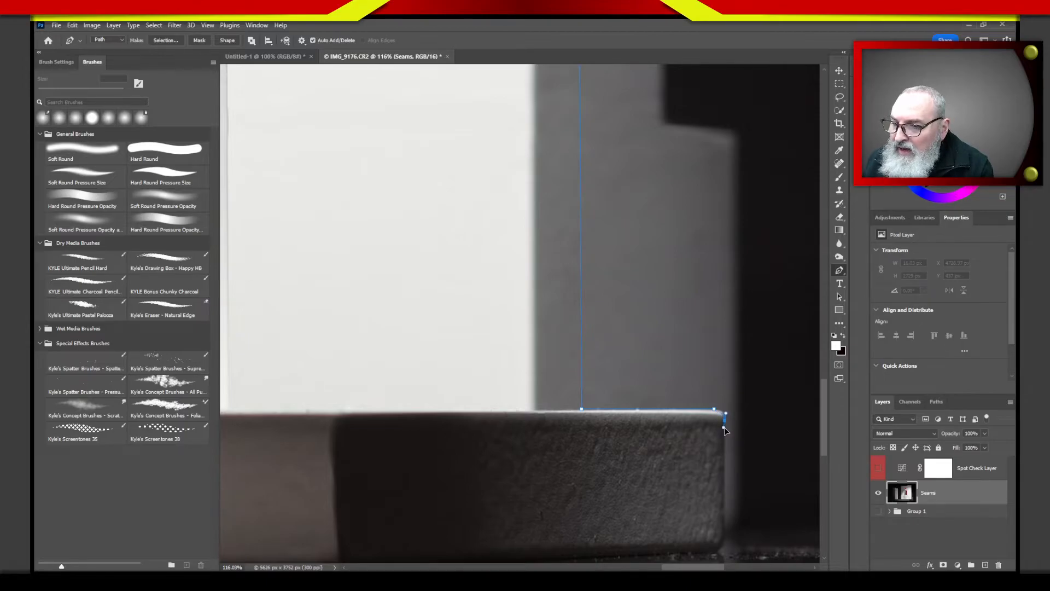
pyautogui.moveTo(725, 430); pyautogui.dragTo(727, 434)
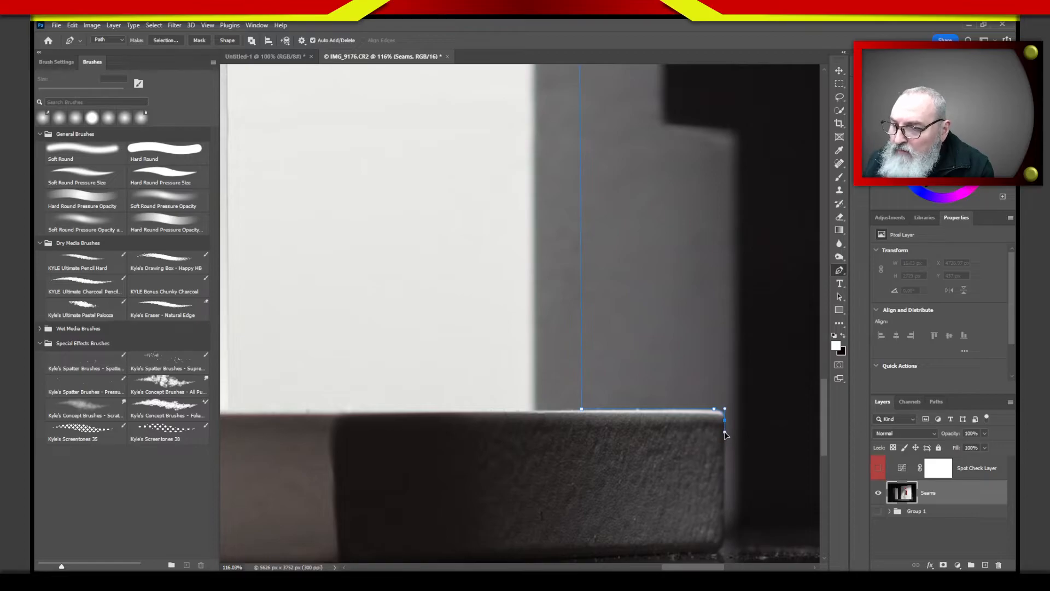
pyautogui.click(725, 431)
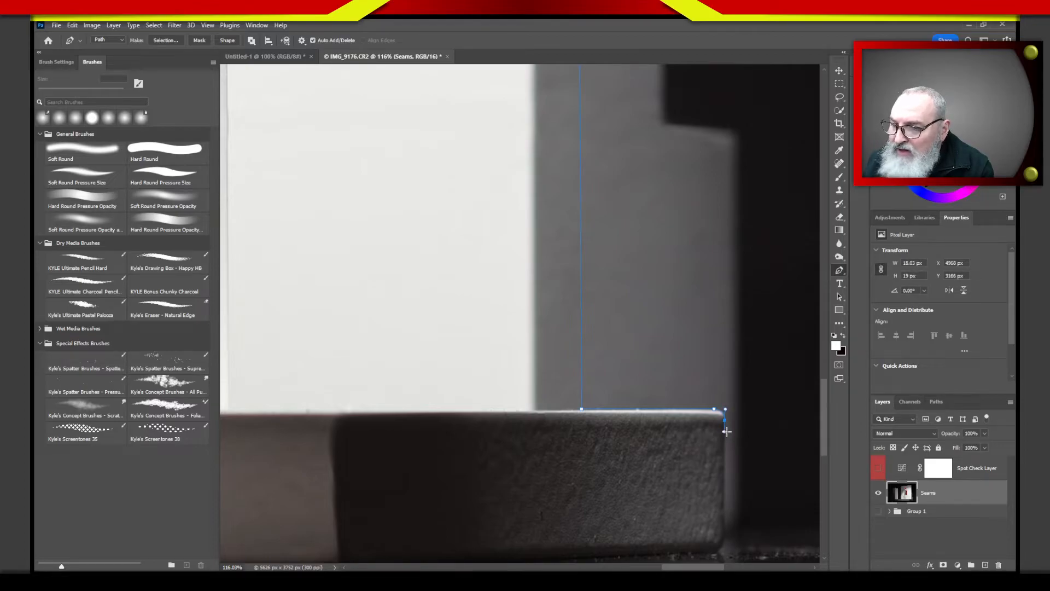
pyautogui.click(724, 537)
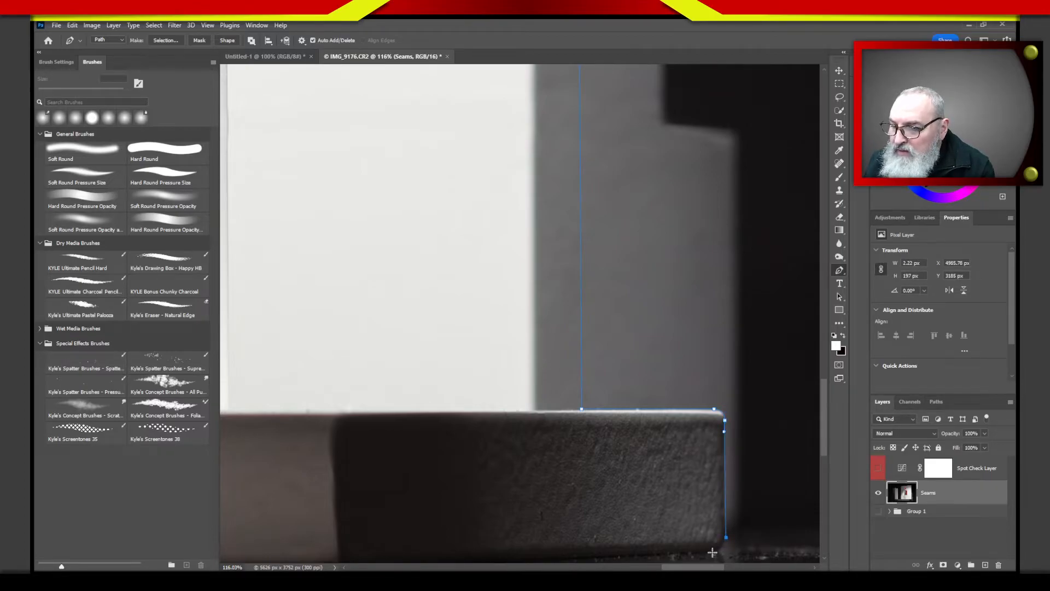
pyautogui.moveTo(710, 551); pyautogui.dragTo(690, 554)
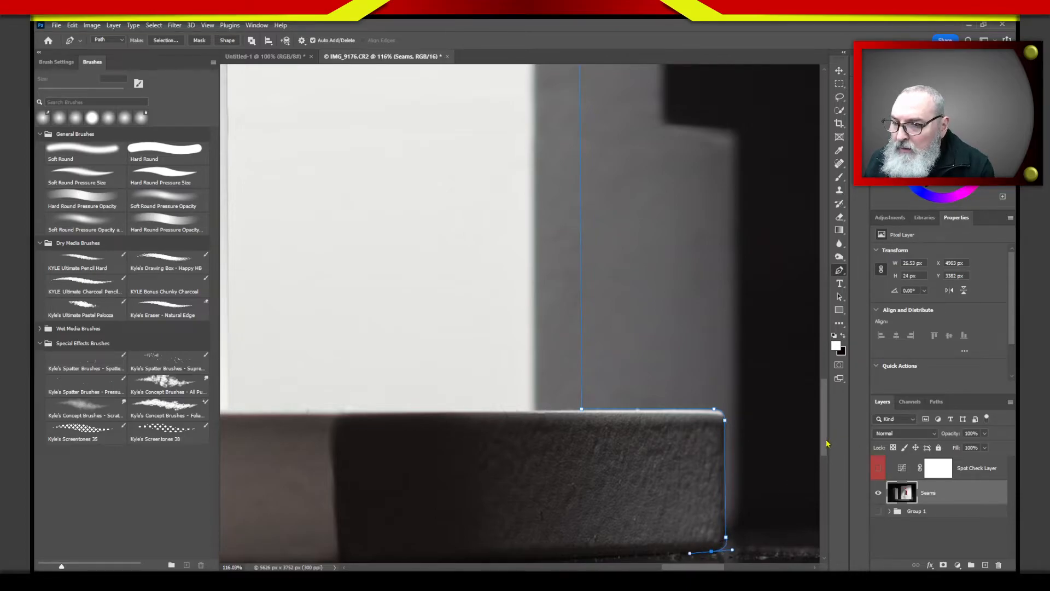
# - Trace the path along the base's lower edge, through the front corner, to the far end below the shorter block
pyautogui.moveTo(827, 443); pyautogui.dragTo(828, 480)
pyautogui.moveTo(683, 571); pyautogui.dragTo(644, 568)
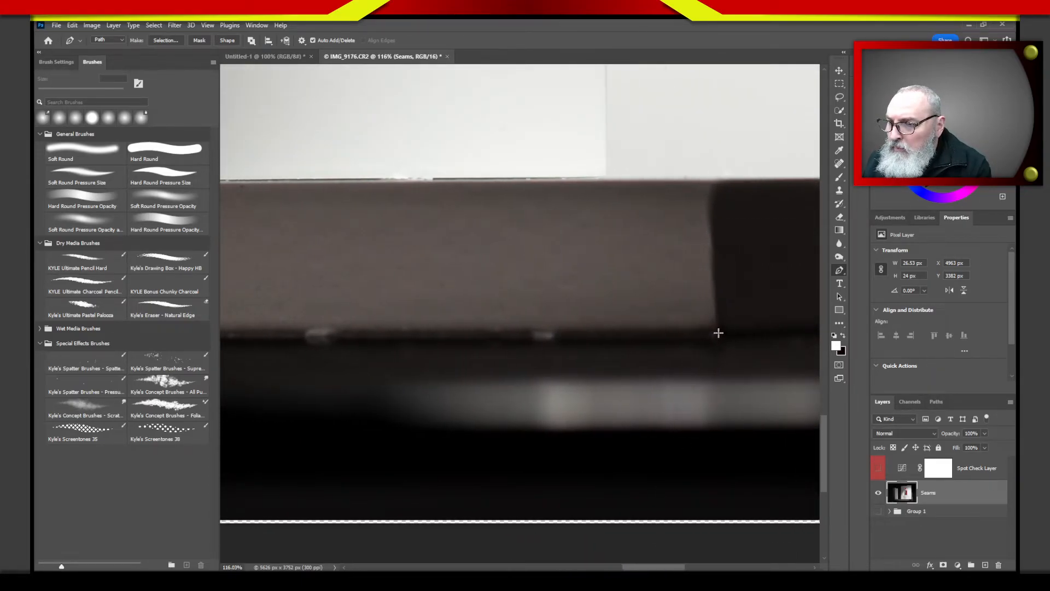
pyautogui.click(718, 333)
pyautogui.moveTo(652, 569); pyautogui.dragTo(483, 569)
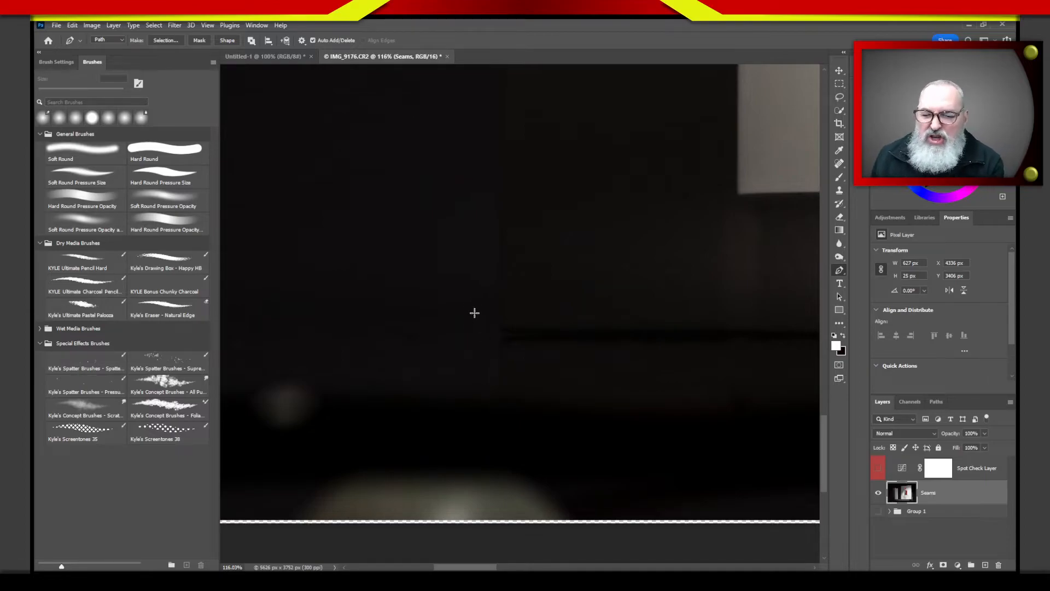
pyautogui.click(504, 330)
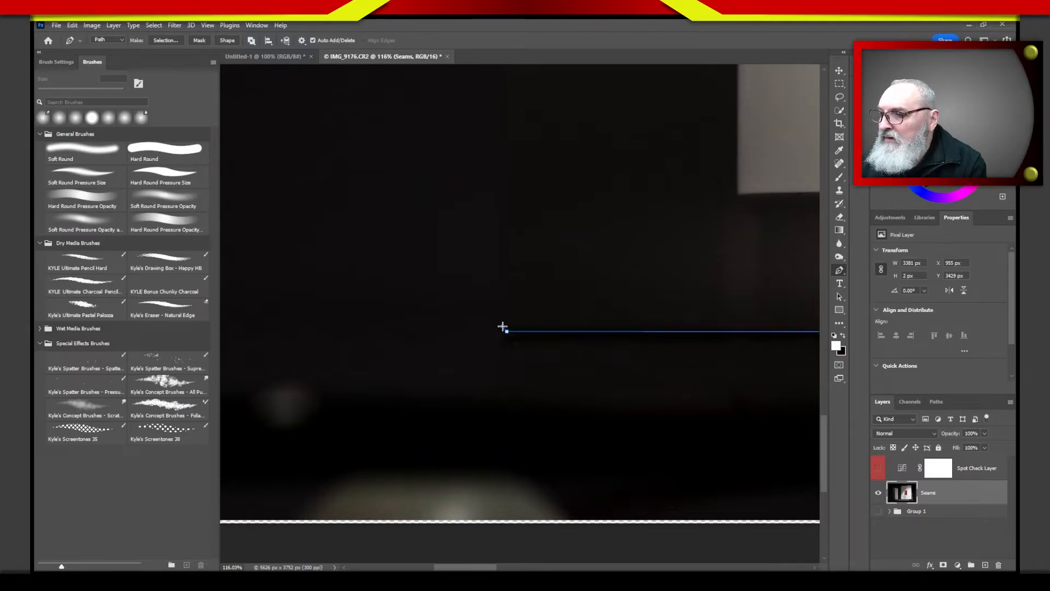
pyautogui.click(502, 320)
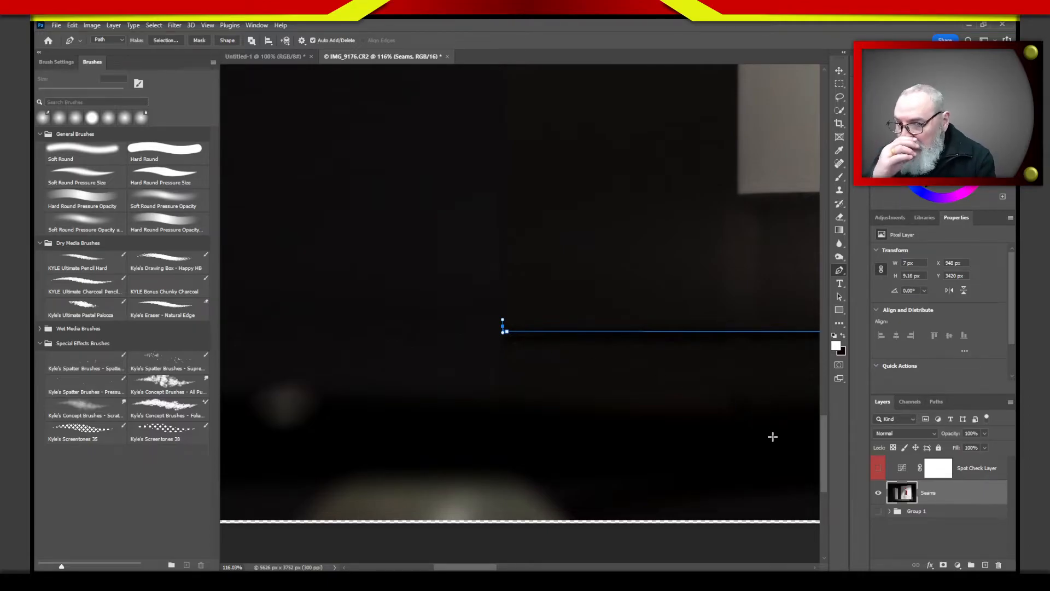
# - Show the Spot Check Layer and refine the path's anchors at the base's far lower corner to match the visible edge
pyautogui.click(879, 470)
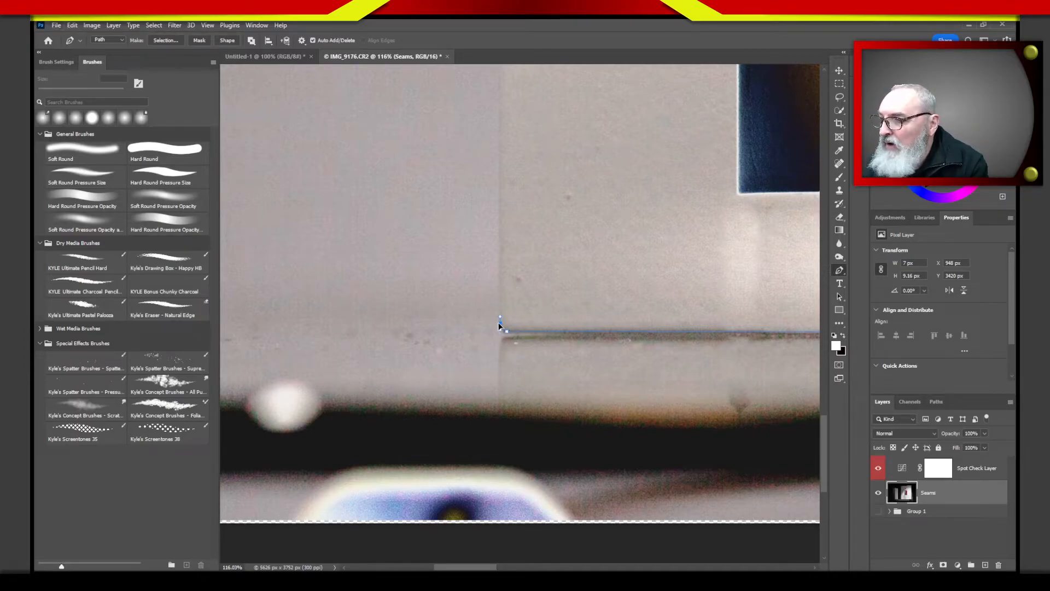
pyautogui.click(498, 325)
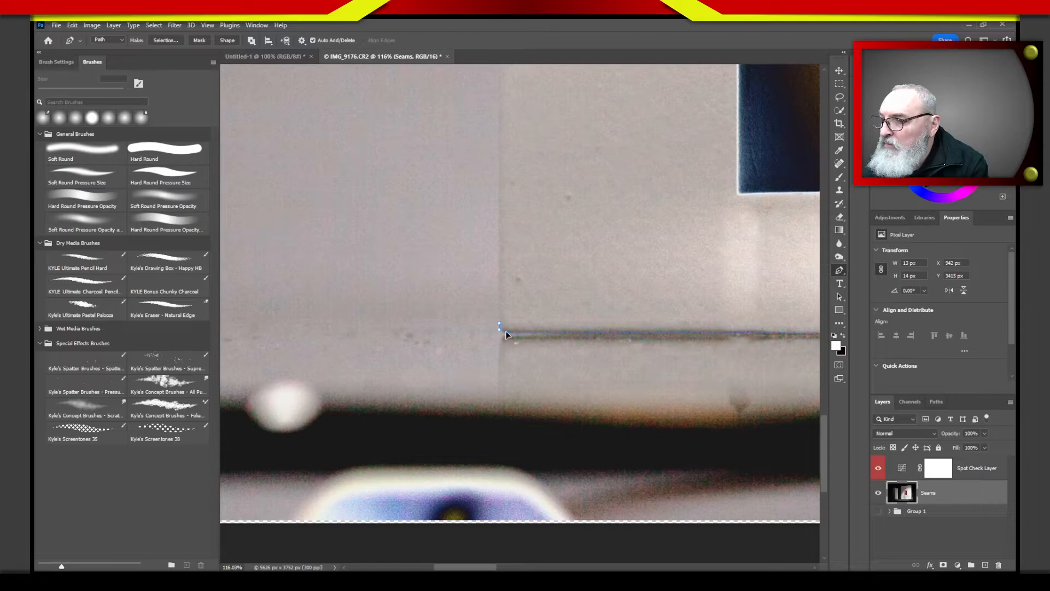
pyautogui.click(506, 334)
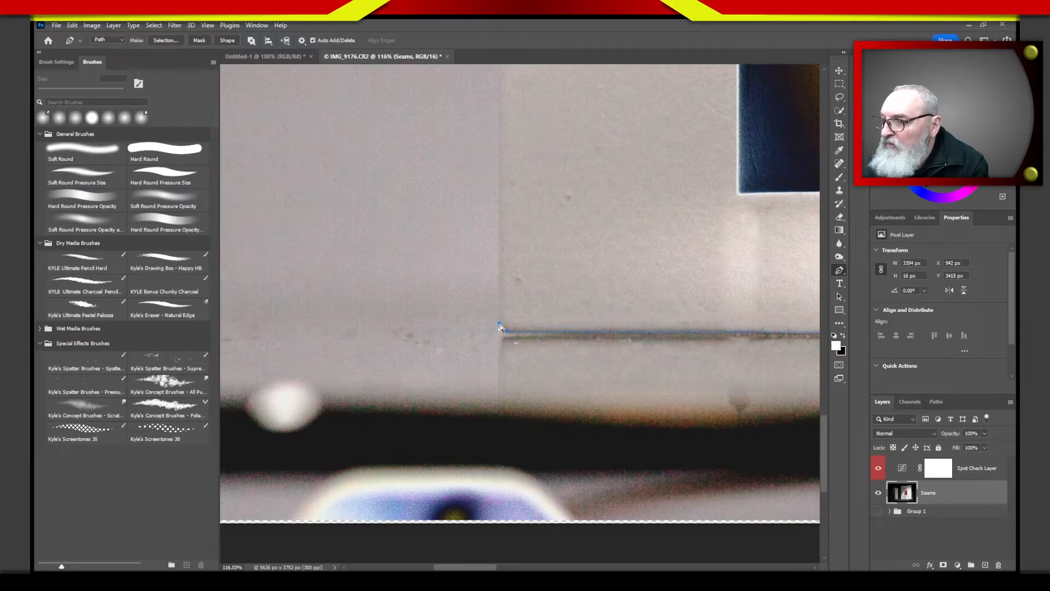
pyautogui.click(498, 327)
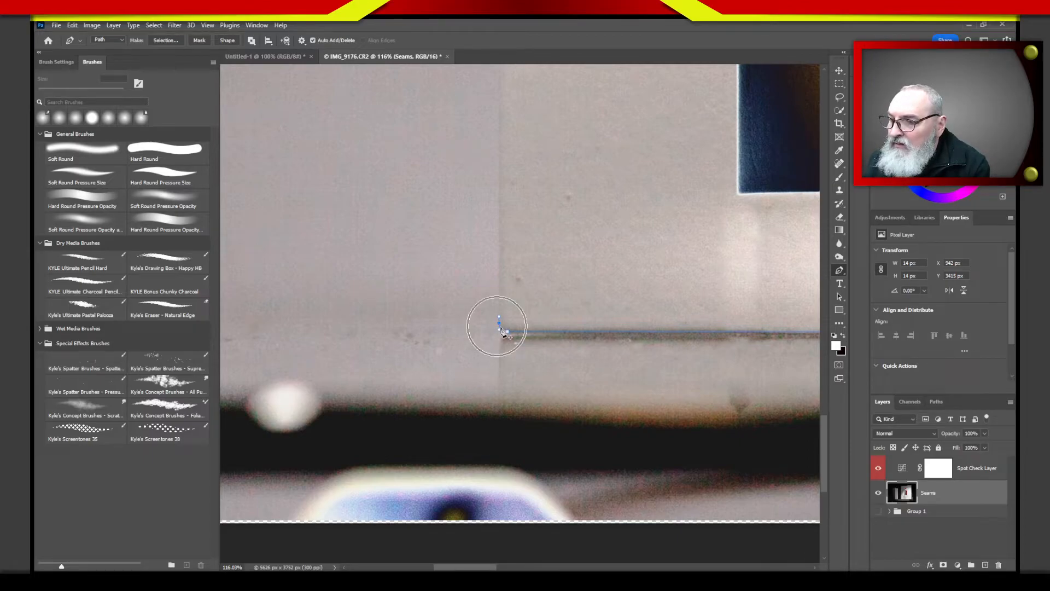
# - Trace the path up the shorter block's outer edge and across its top edges to the rounded corner of its dark side face
pyautogui.moveTo(825, 437); pyautogui.dragTo(871, 225)
pyautogui.scroll(-1, 599, 242)
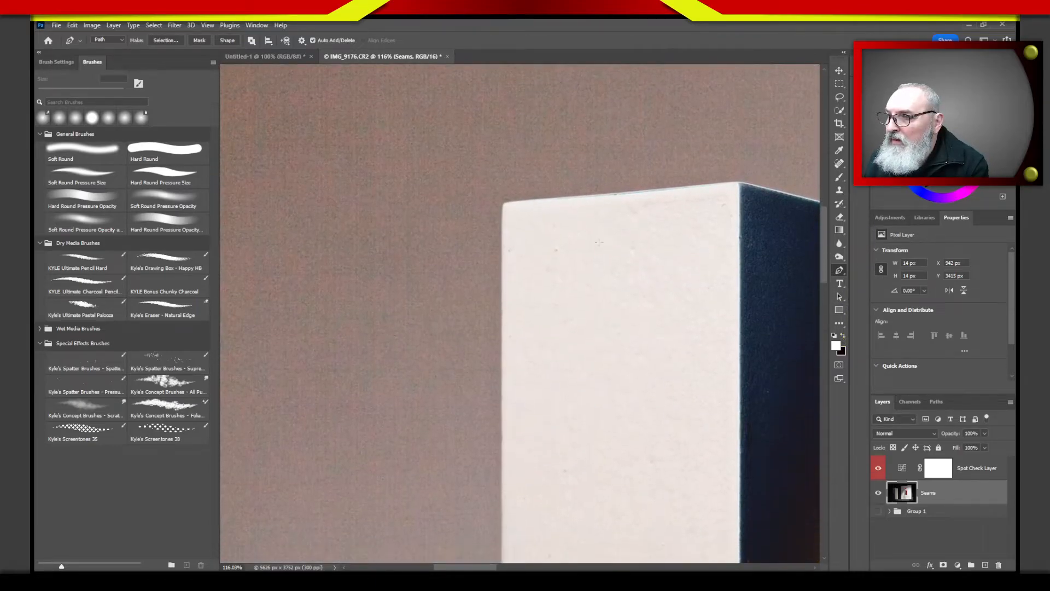
pyautogui.click(501, 203)
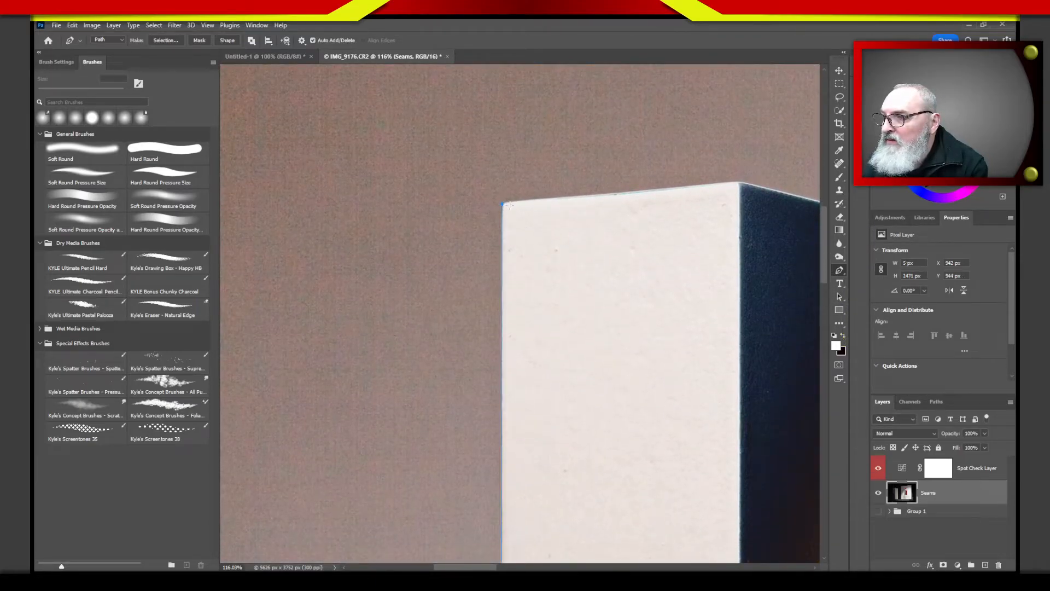
pyautogui.click(738, 181)
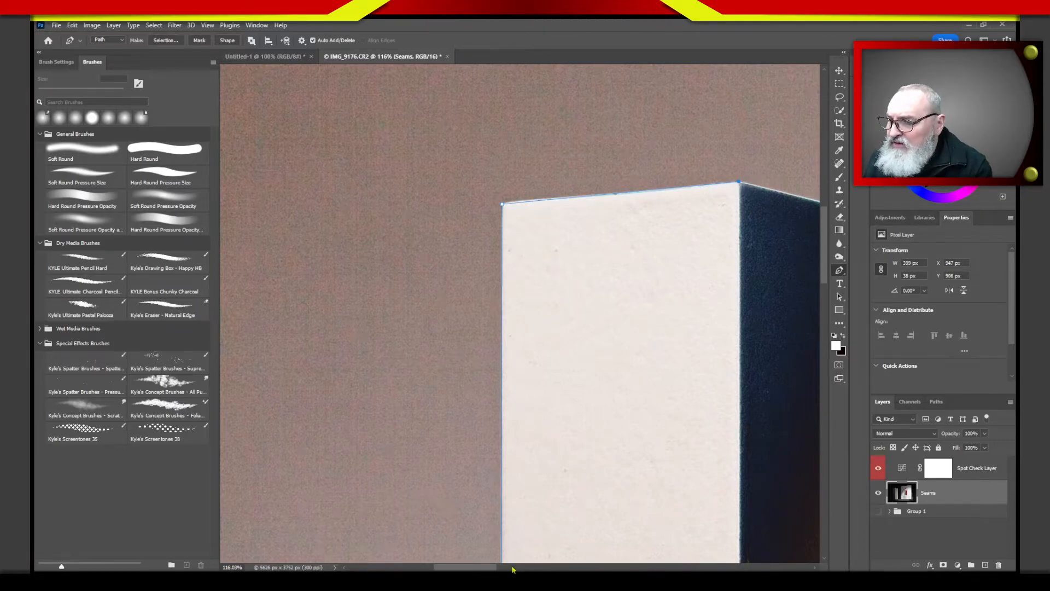
pyautogui.moveTo(489, 570); pyautogui.dragTo(544, 570)
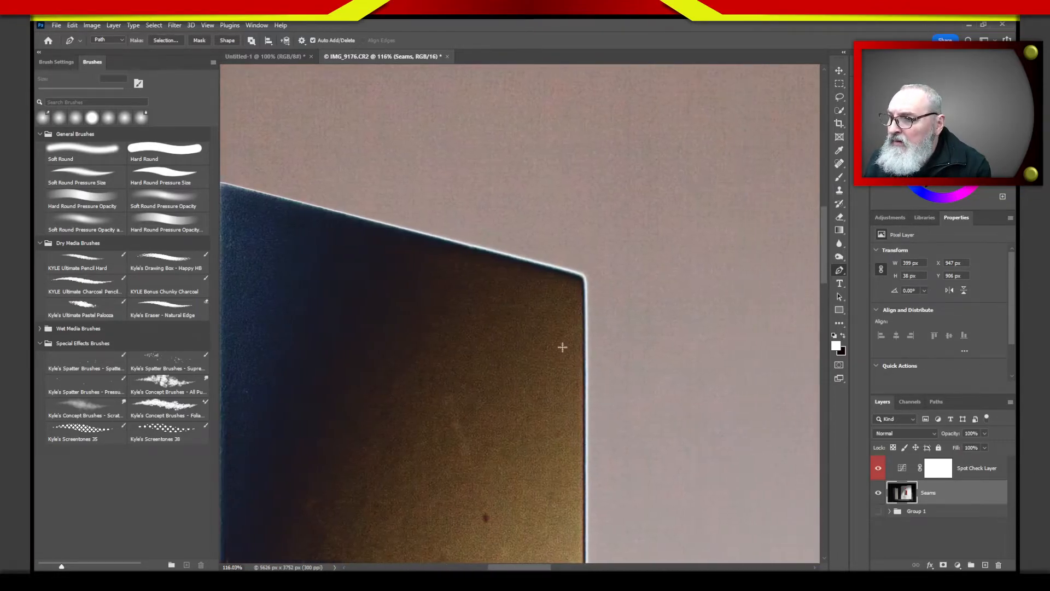
pyautogui.click(582, 274)
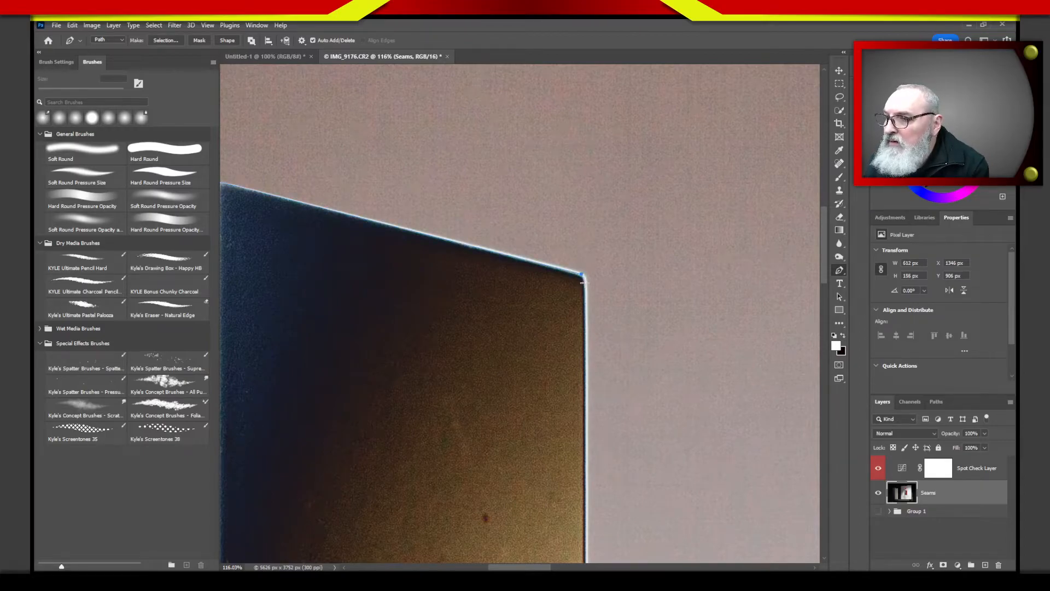
pyautogui.click(585, 285)
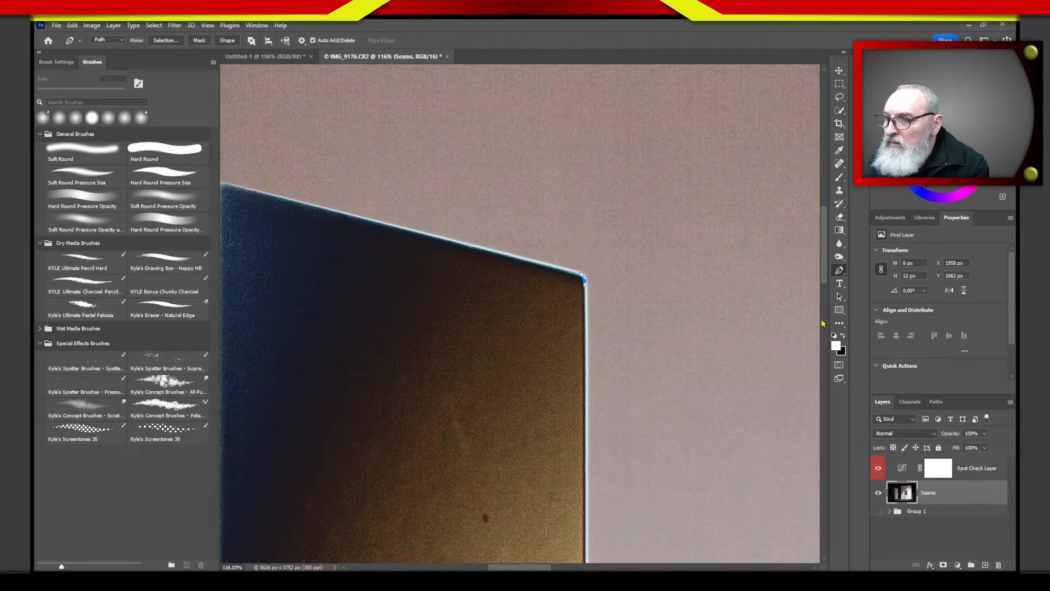
# - Continue the path down the shorter block's inner edge and along the base's top edge to the foot of the tall backdrop
pyautogui.moveTo(828, 278); pyautogui.dragTo(805, 440)
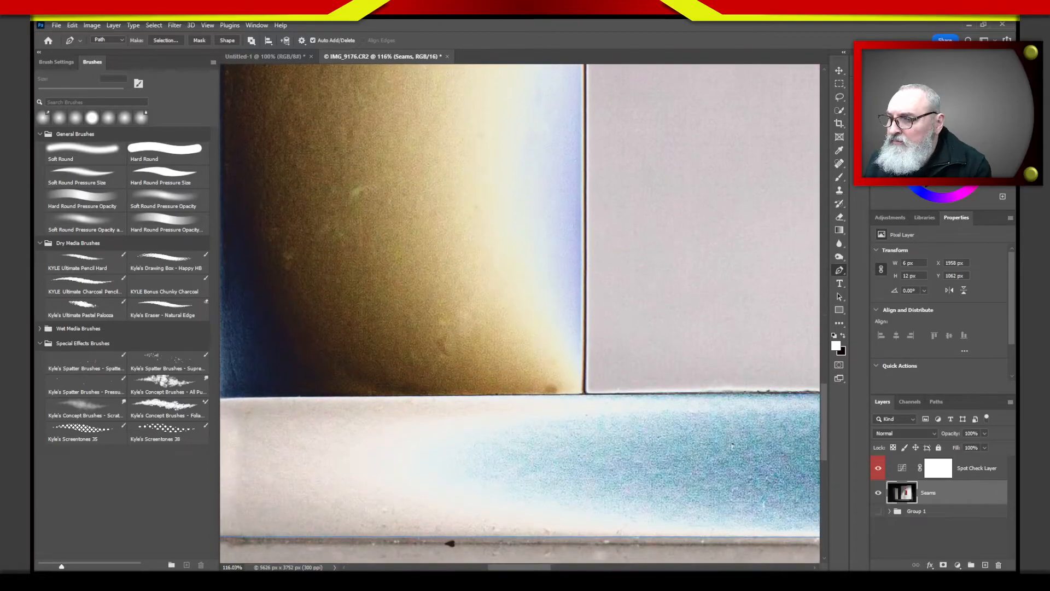
pyautogui.click(587, 393)
pyautogui.moveTo(655, 498); pyautogui.dragTo(394, 469)
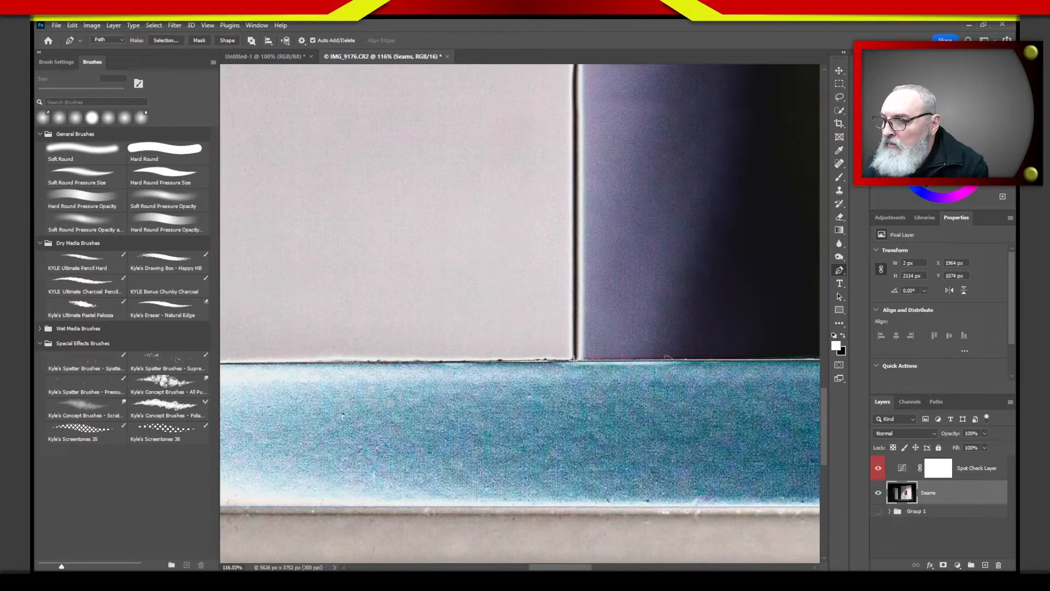
pyautogui.click(573, 360)
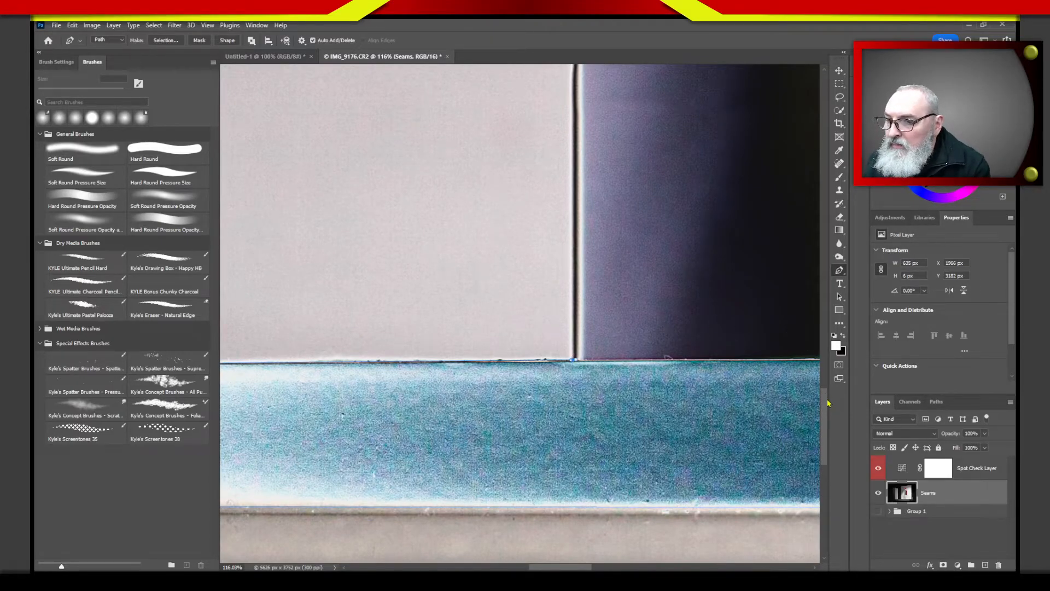
# - Trace the path up the tall backdrop's edge, around its rounded corner and along its top, closing it at the starting anchor
pyautogui.moveTo(829, 405); pyautogui.dragTo(827, 164)
pyautogui.click(580, 290)
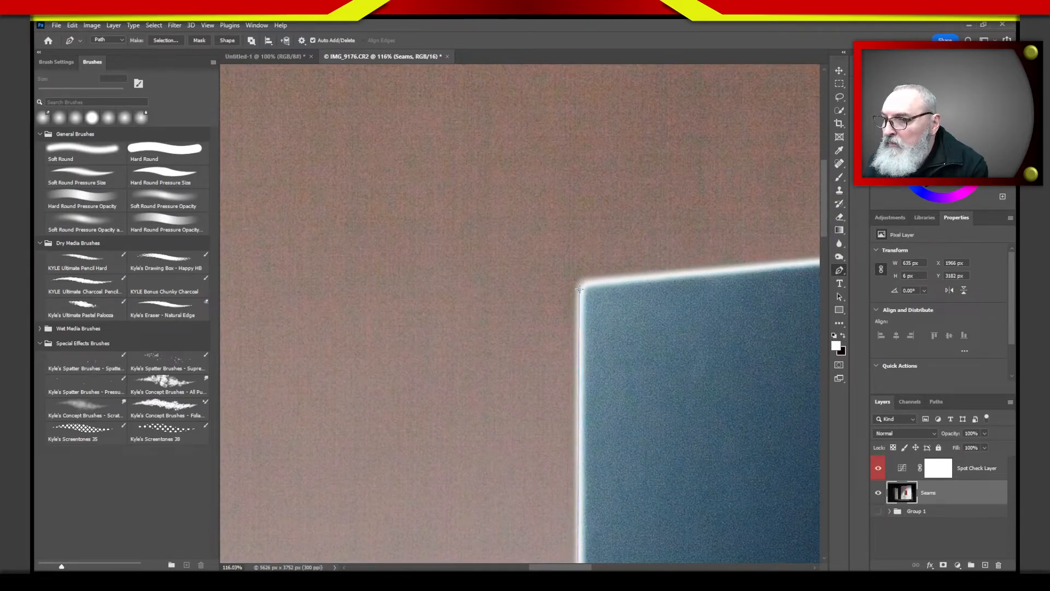
pyautogui.click(588, 280)
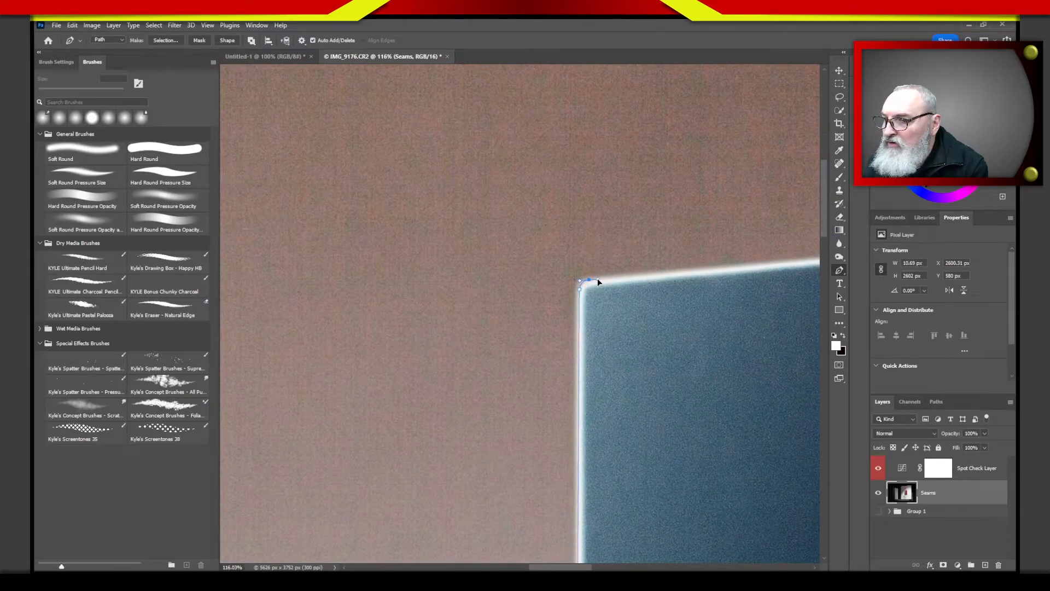
pyautogui.click(599, 279)
pyautogui.moveTo(724, 390); pyautogui.dragTo(269, 387)
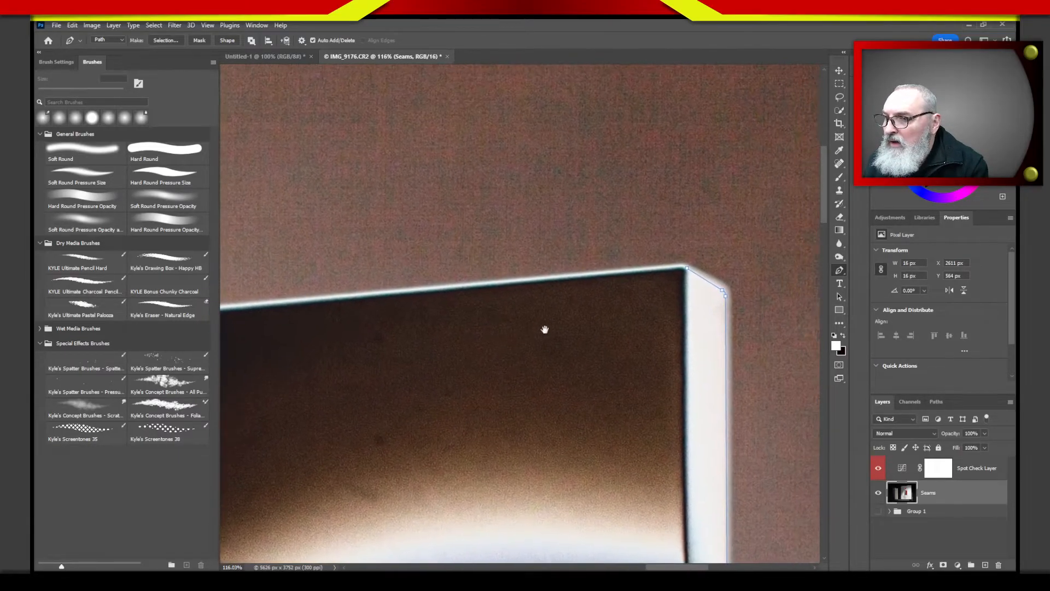
pyautogui.click(675, 266)
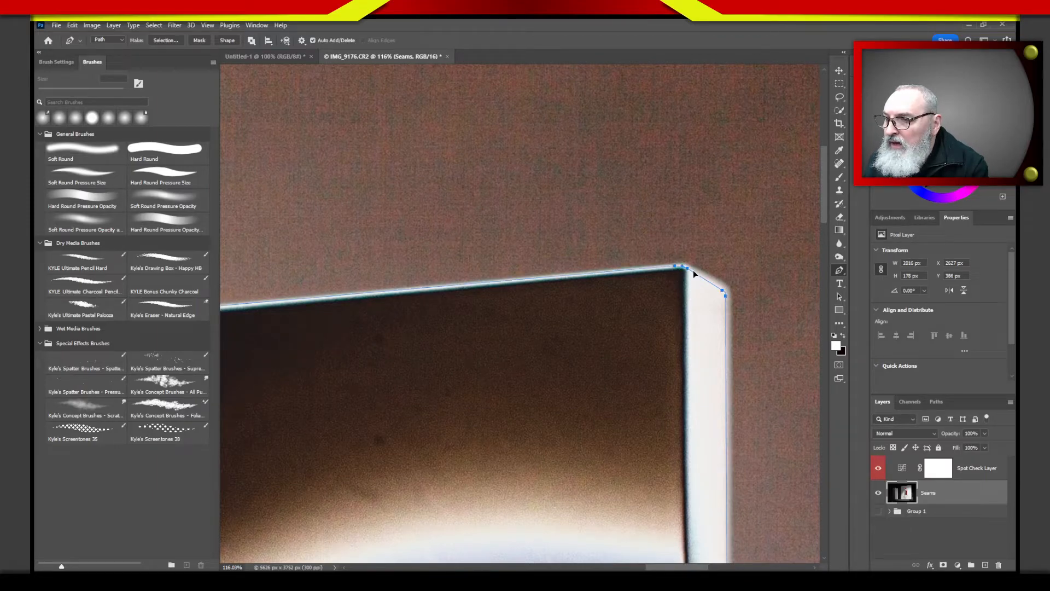
pyautogui.keyDown('ctrl'); pyautogui.click(694, 270); pyautogui.keyUp('ctrl')
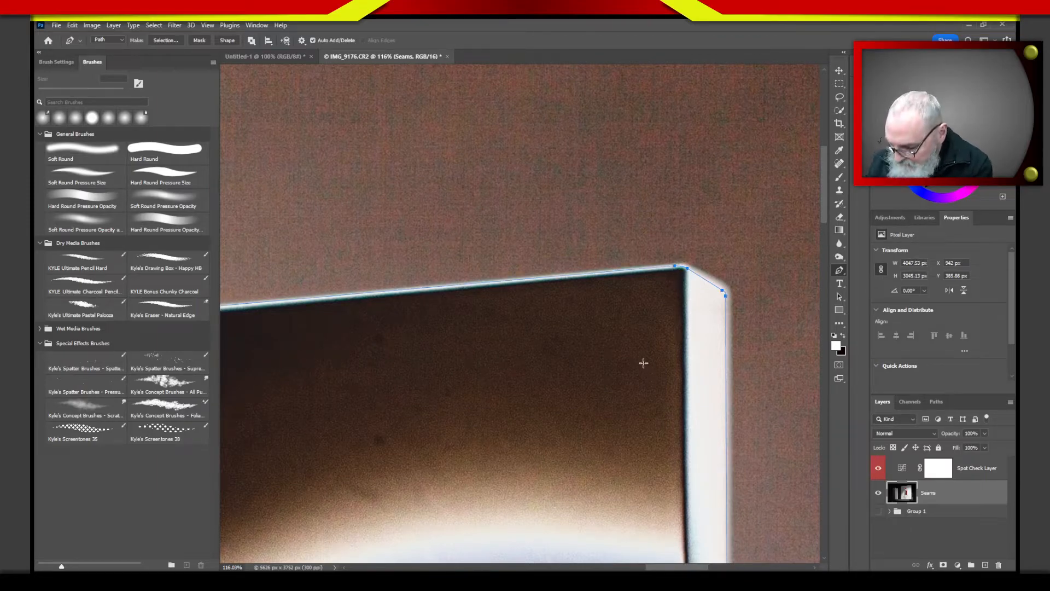
# - Check the closed outline around the whole set, examining the backdrop's side face at its stepped edge up close
pyautogui.hotkey('ctrl', '0')
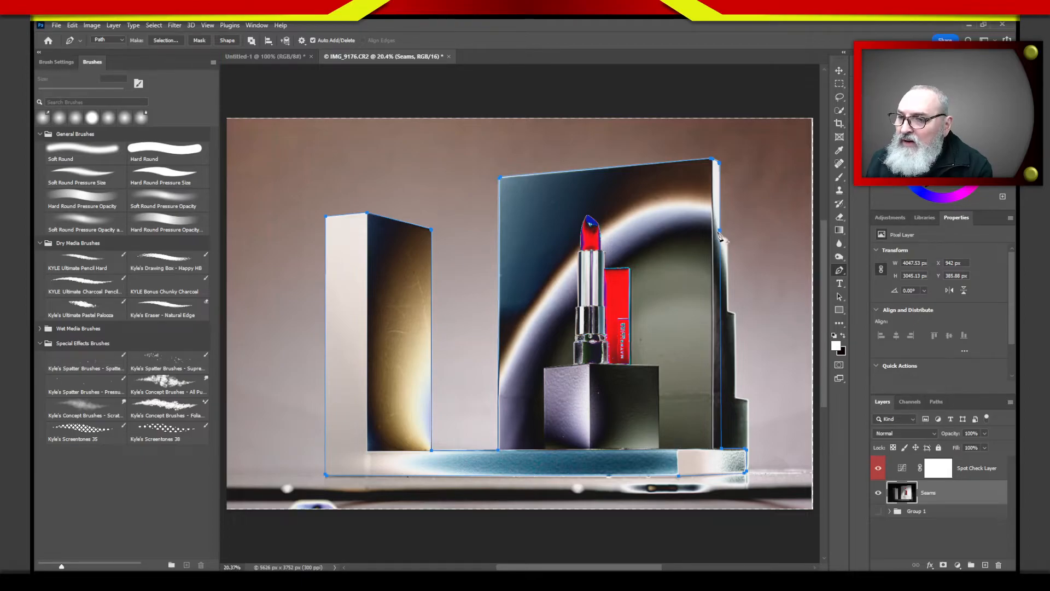
pyautogui.press('z')
pyautogui.moveTo(718, 235); pyautogui.dragTo(706, 343)
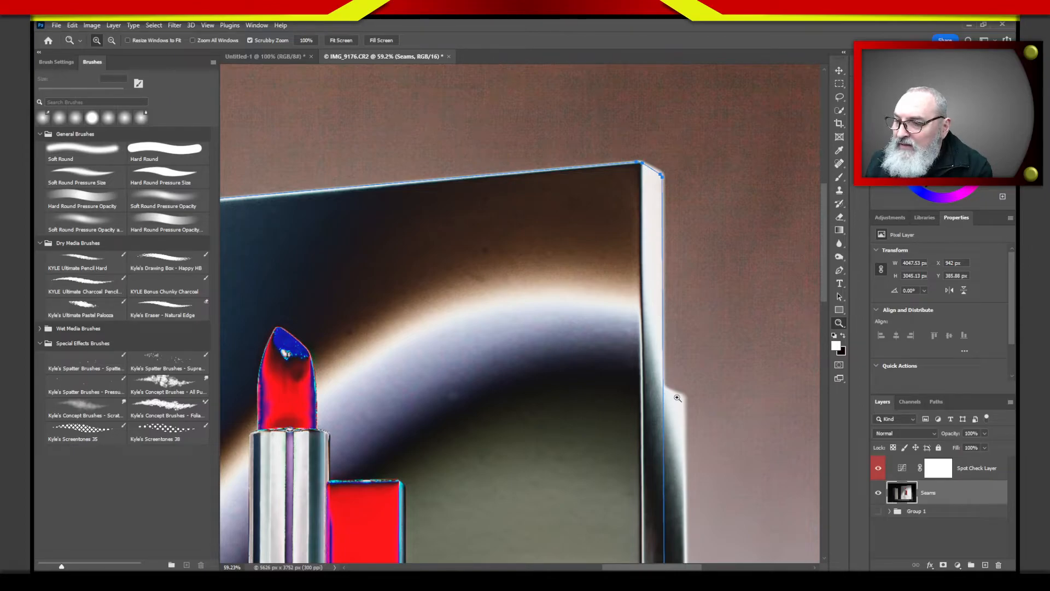
# - Nudge the path's anchor where the tall backdrop's side face meets the base slightly outward along the base's top edge
pyautogui.moveTo(720, 464); pyautogui.dragTo(680, 192)
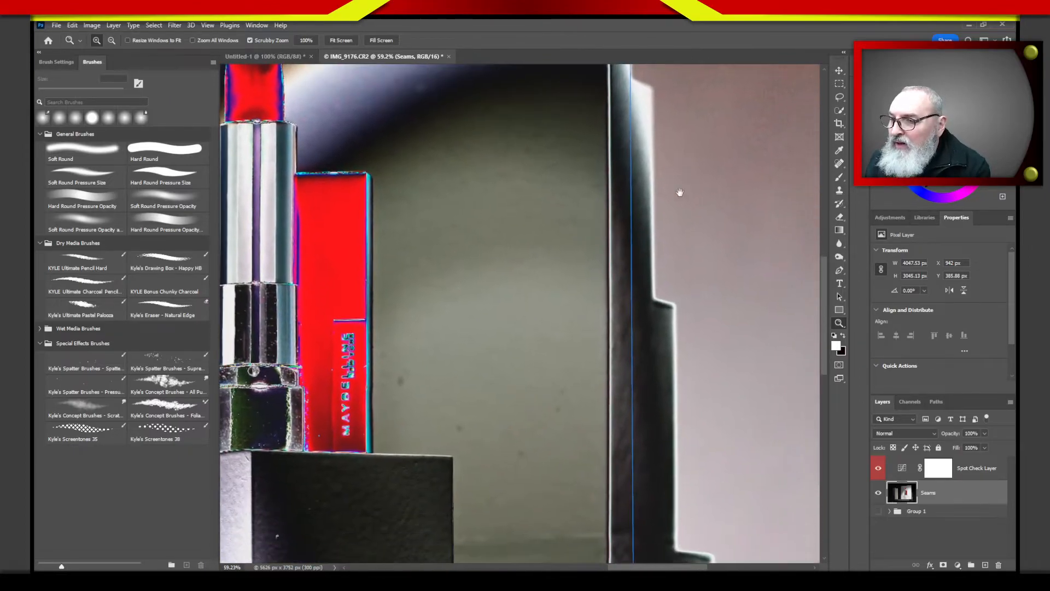
pyautogui.moveTo(721, 439)
pyautogui.mouseDown()
pyautogui.moveTo(687, 364)
pyautogui.moveTo(678, 224)
pyautogui.mouseUp()
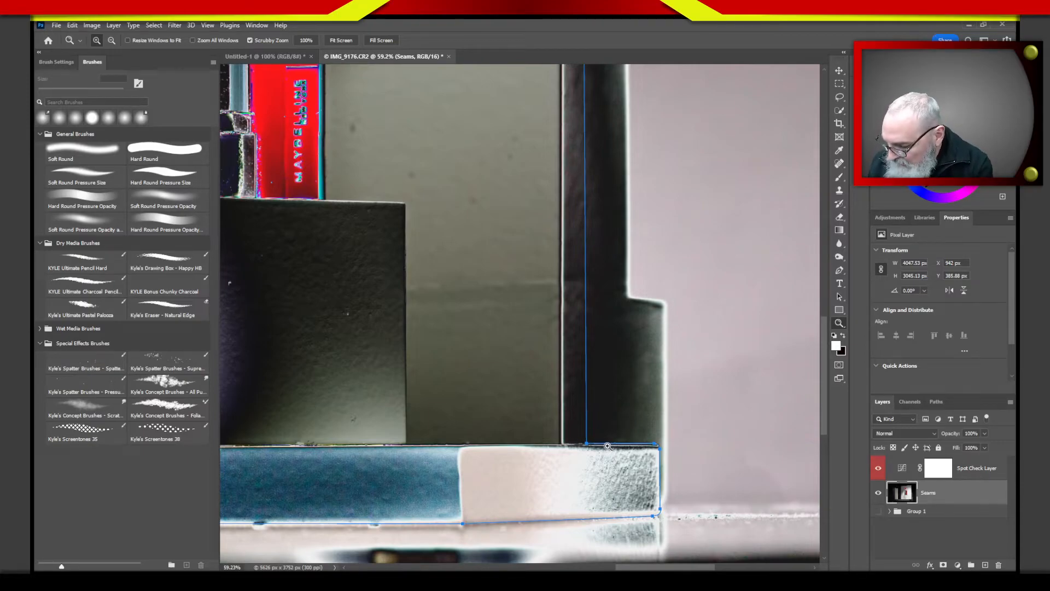
pyautogui.press('p')
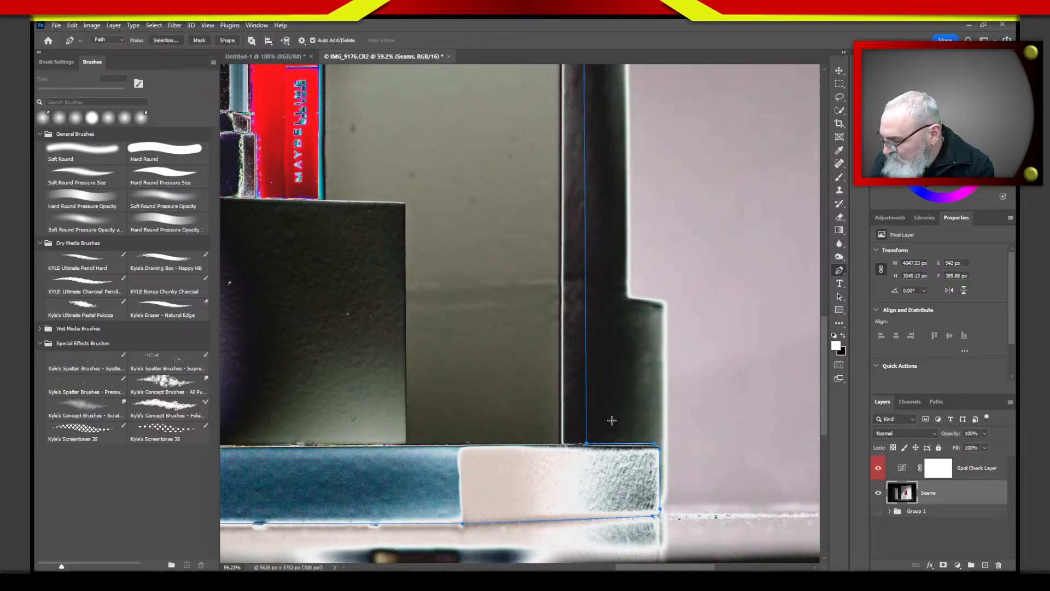
pyautogui.click(587, 445)
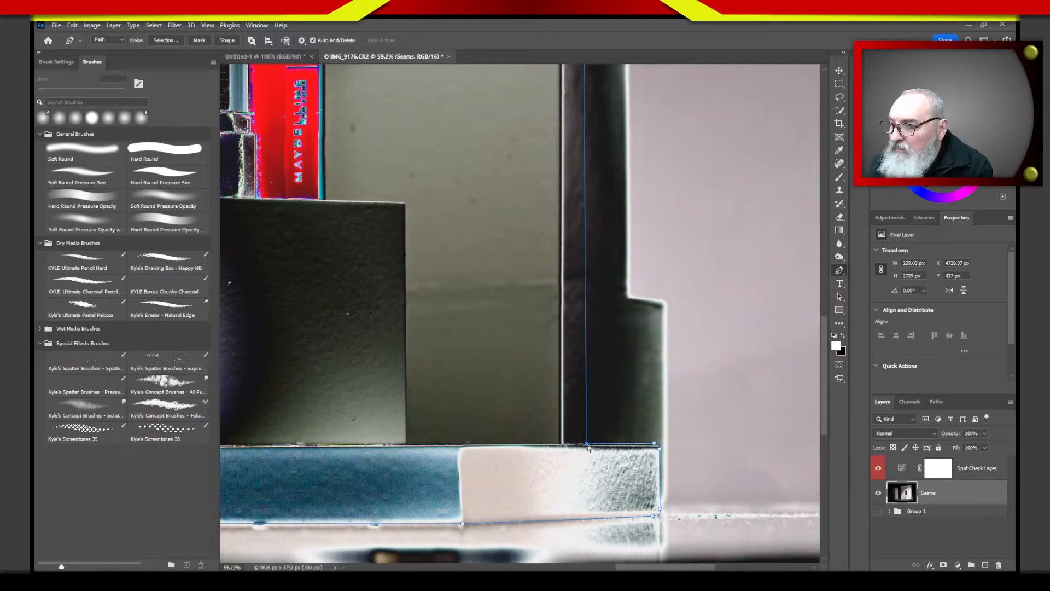
pyautogui.moveTo(587, 447)
pyautogui.mouseDown()
pyautogui.moveTo(632, 415)
pyautogui.moveTo(594, 429)
pyautogui.moveTo(594, 446)
pyautogui.mouseUp()
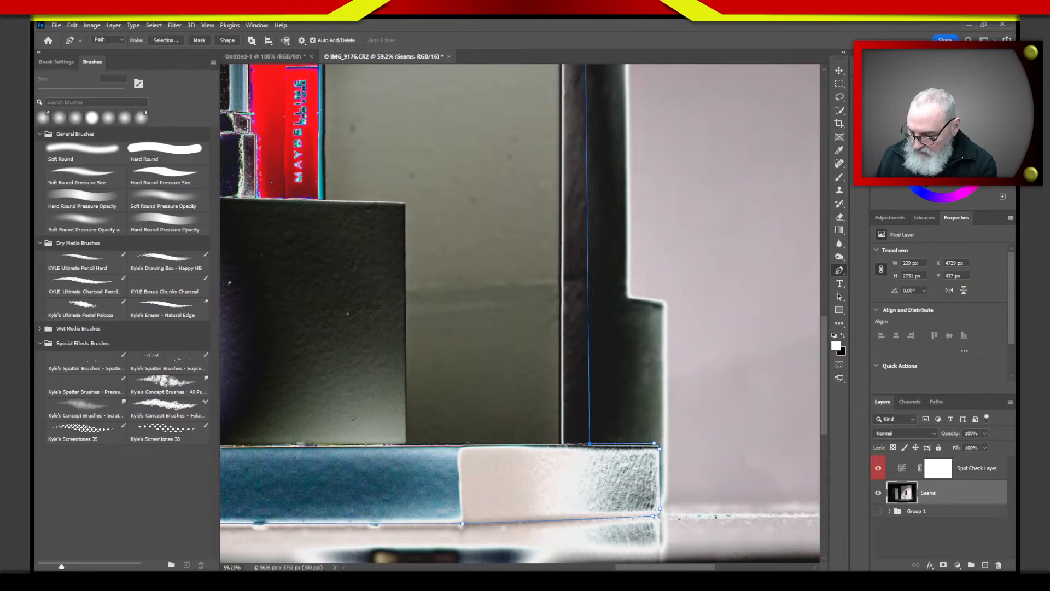
# - Save the work path under the name BG and deselect it
pyautogui.hotkey('ctrl', '0')
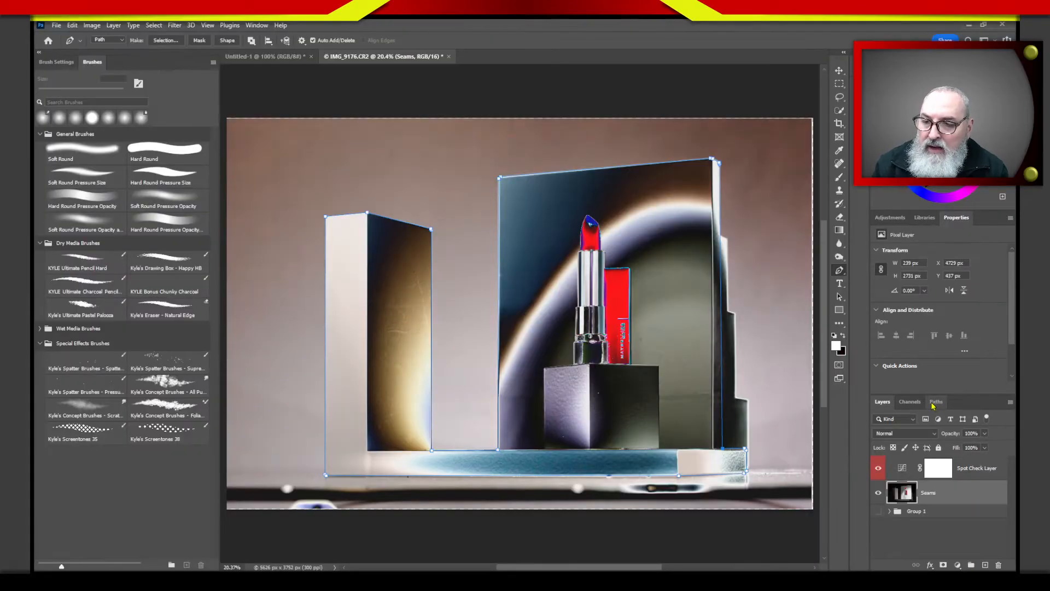
pyautogui.click(256, 26)
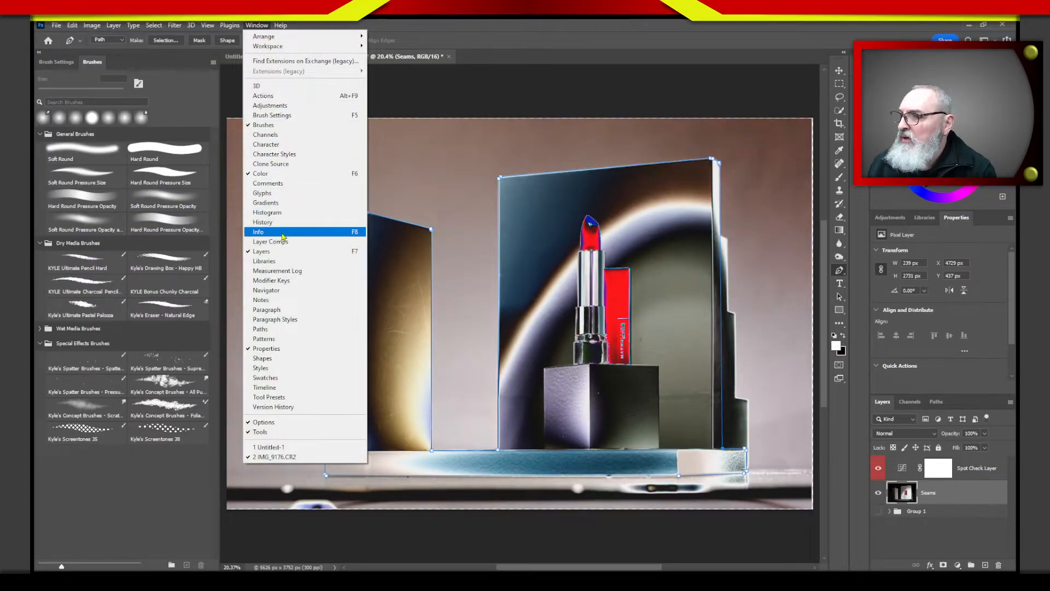
pyautogui.click(263, 331)
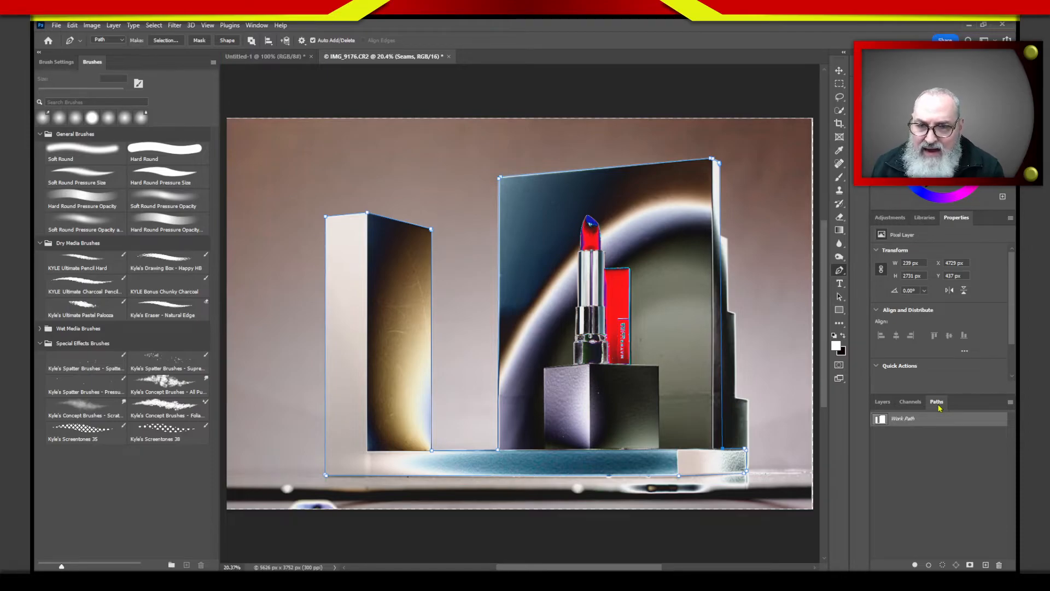
pyautogui.doubleClick(903, 419)
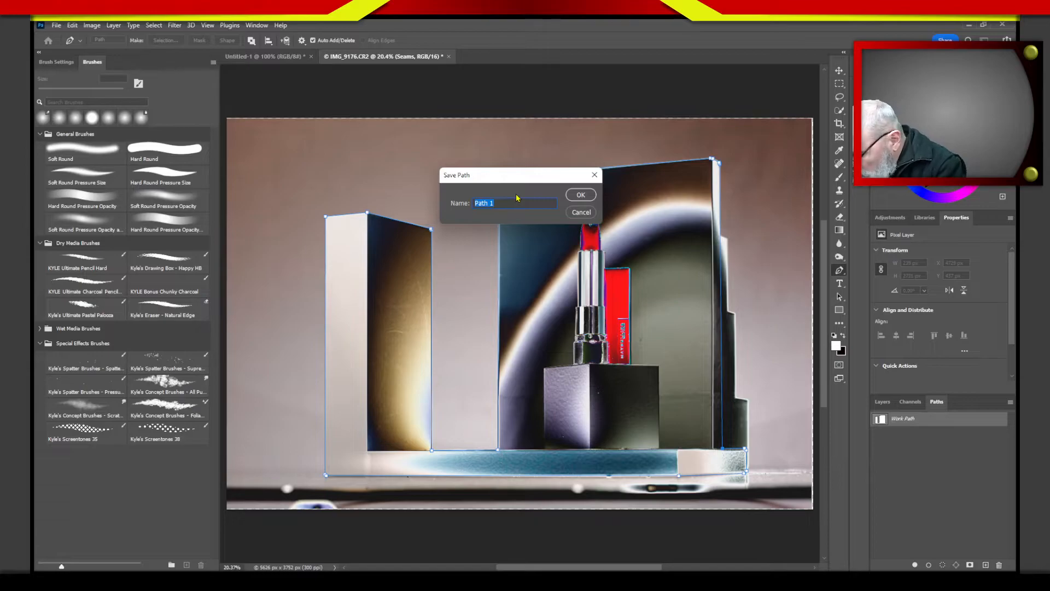
pyautogui.write('BG')
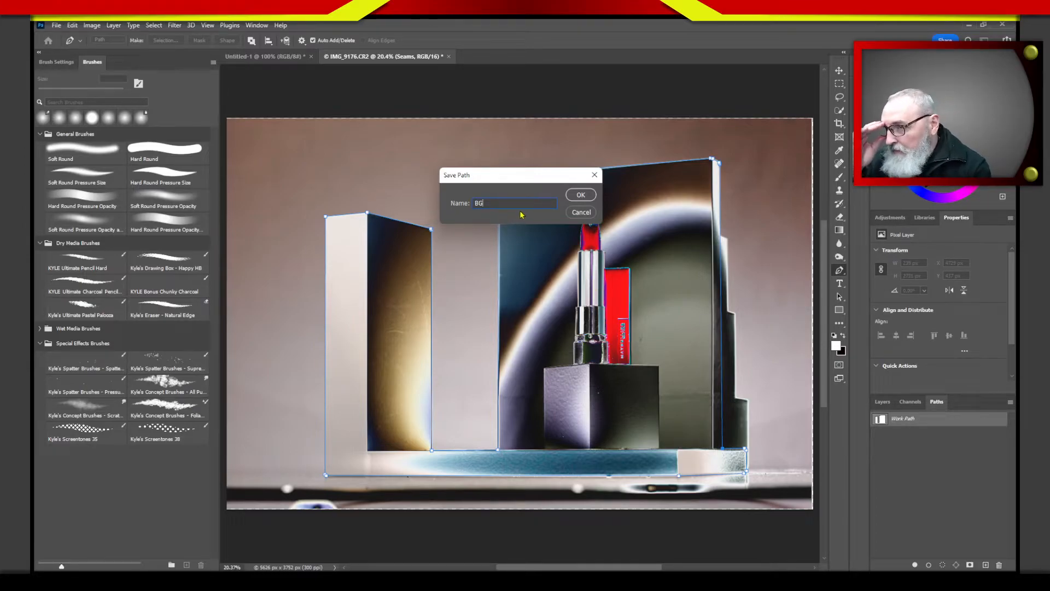
pyautogui.click(584, 198)
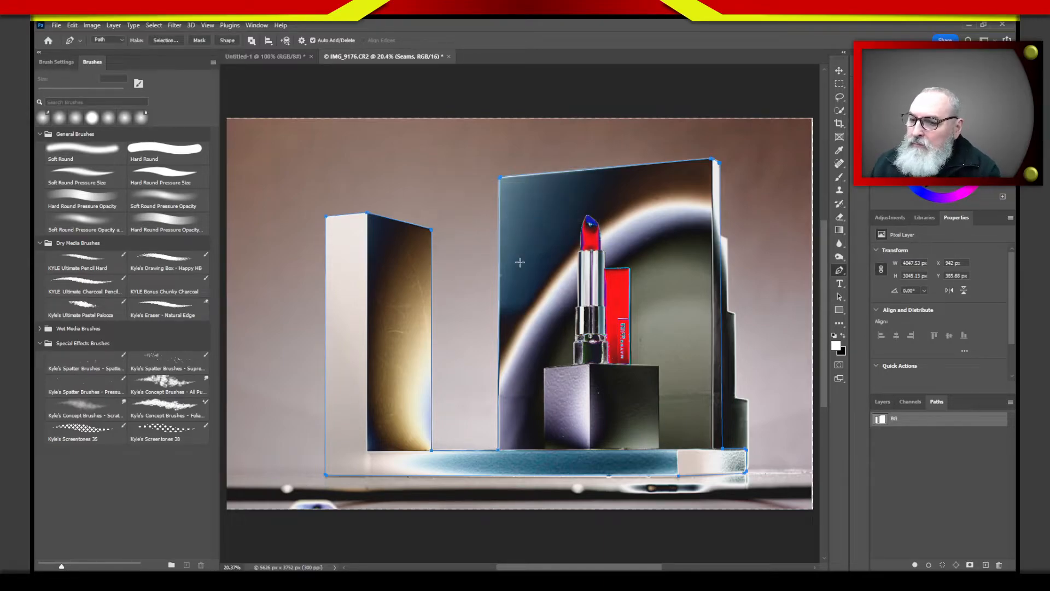
pyautogui.click(923, 462)
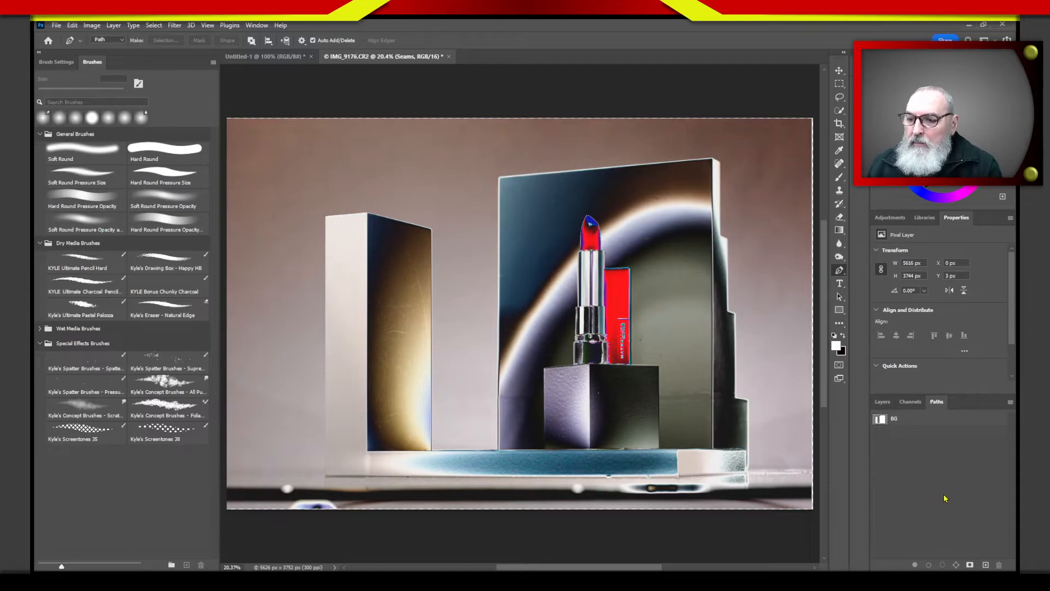
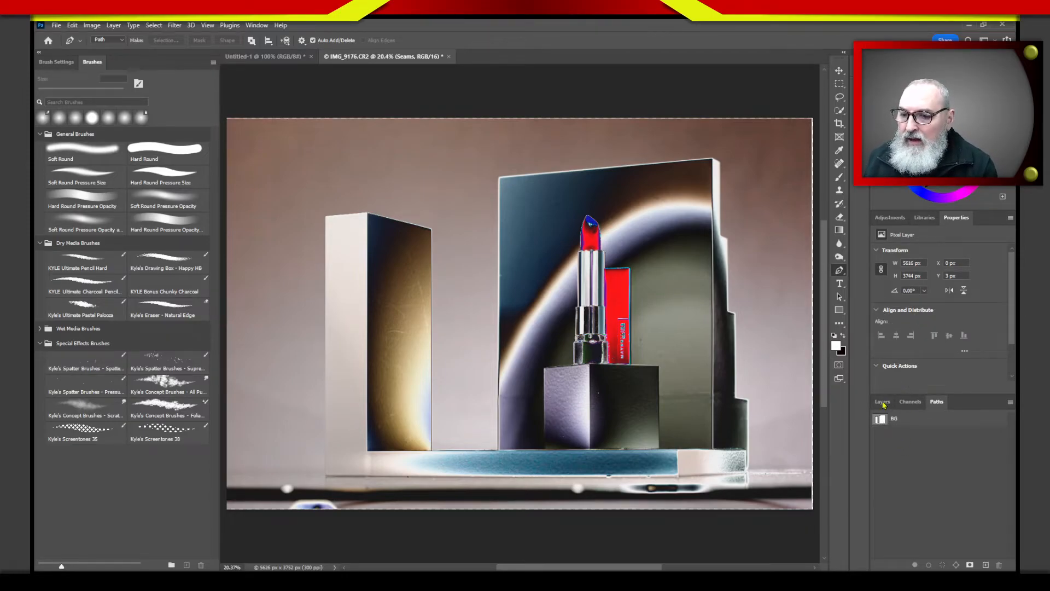
# - Hide the Spot Check Layer and mask the Seams layer with a selection loaded from the BG path
pyautogui.click(884, 407)
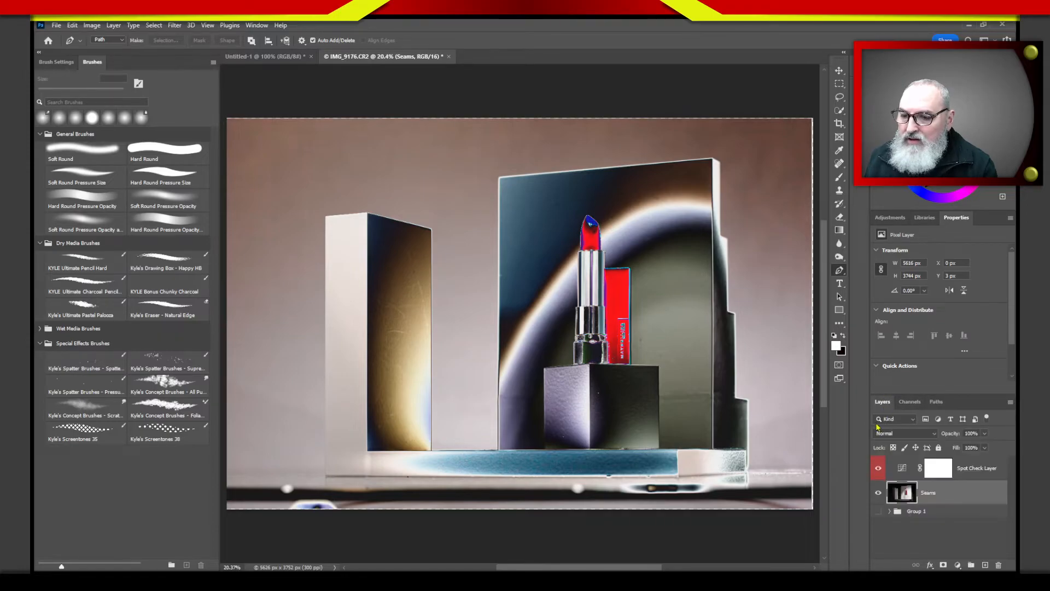
pyautogui.click(878, 469)
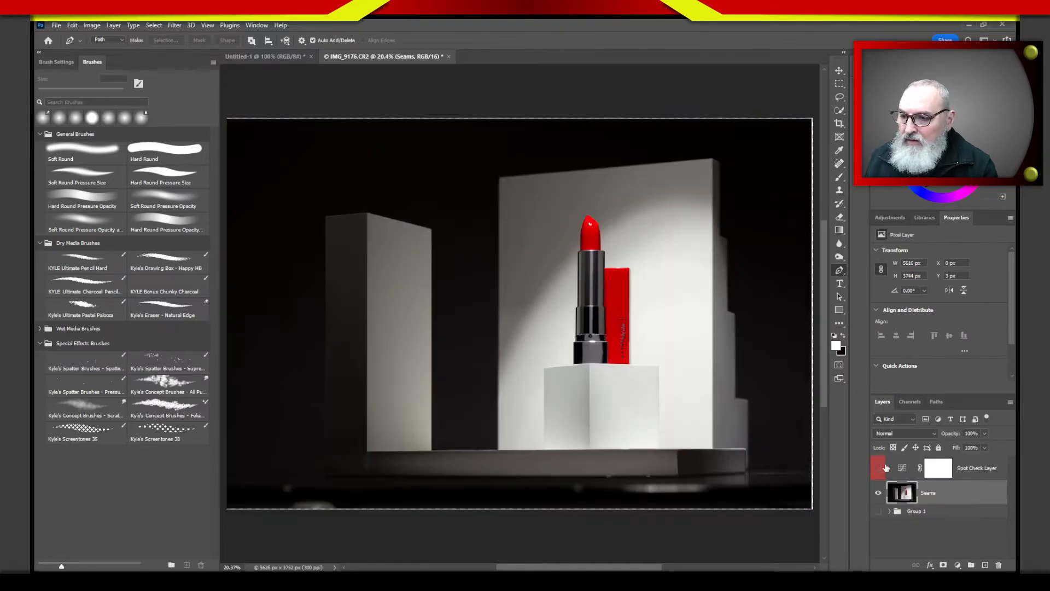
pyautogui.click(940, 408)
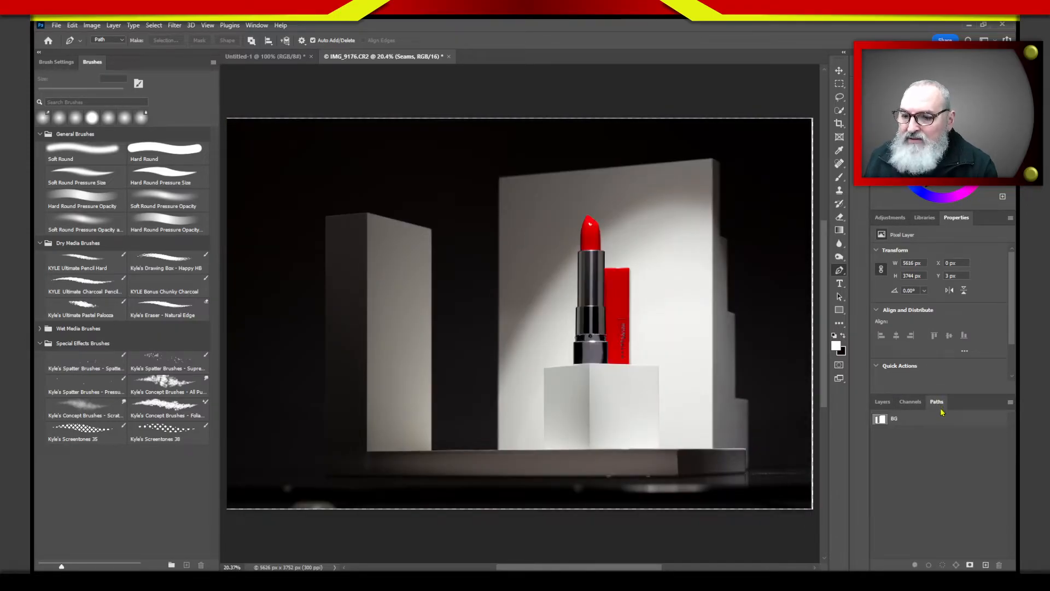
pyautogui.keyDown('ctrl'); pyautogui.click(881, 421); pyautogui.keyUp('ctrl')
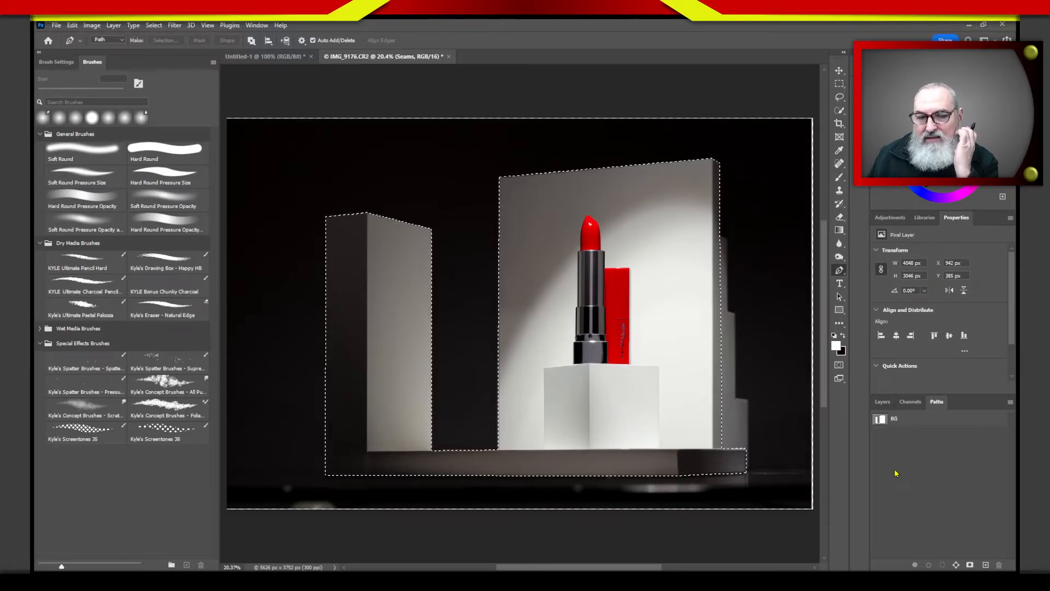
pyautogui.hotkey('ctrl', 'd')
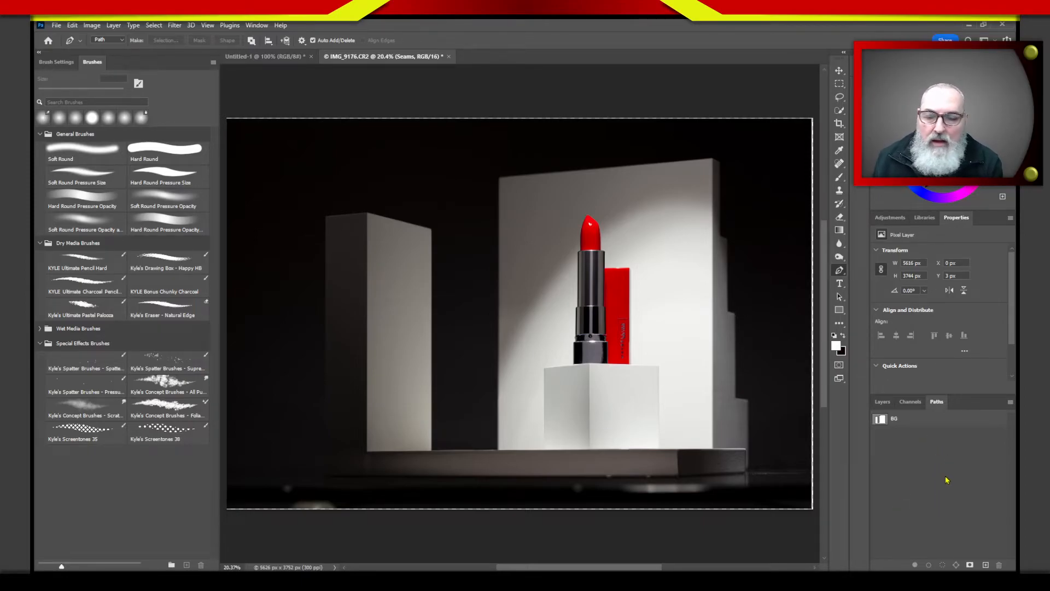
pyautogui.keyDown('ctrl'); pyautogui.click(880, 420); pyautogui.keyUp('ctrl')
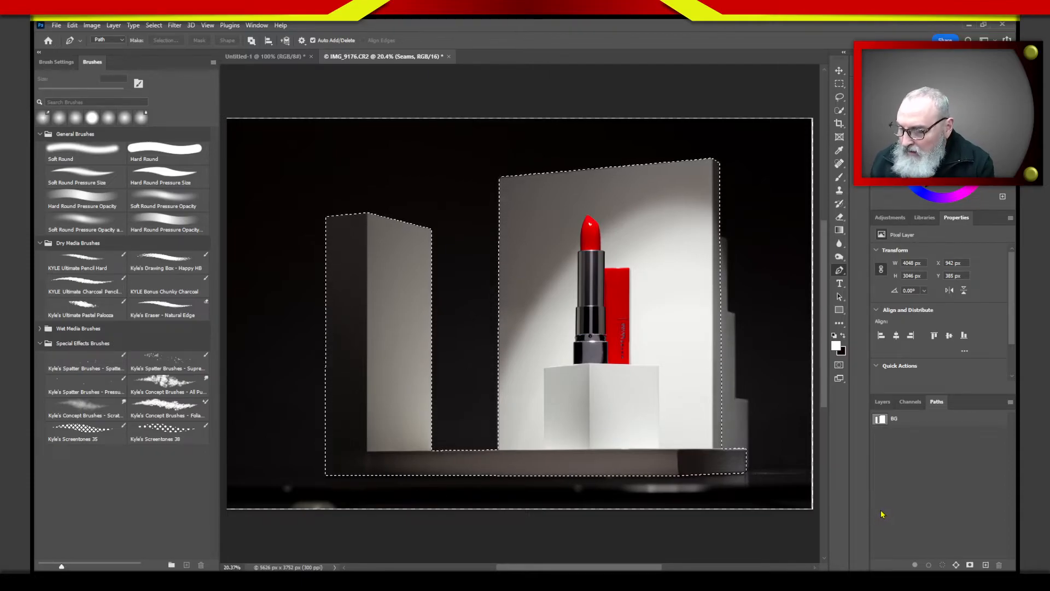
pyautogui.click(889, 405)
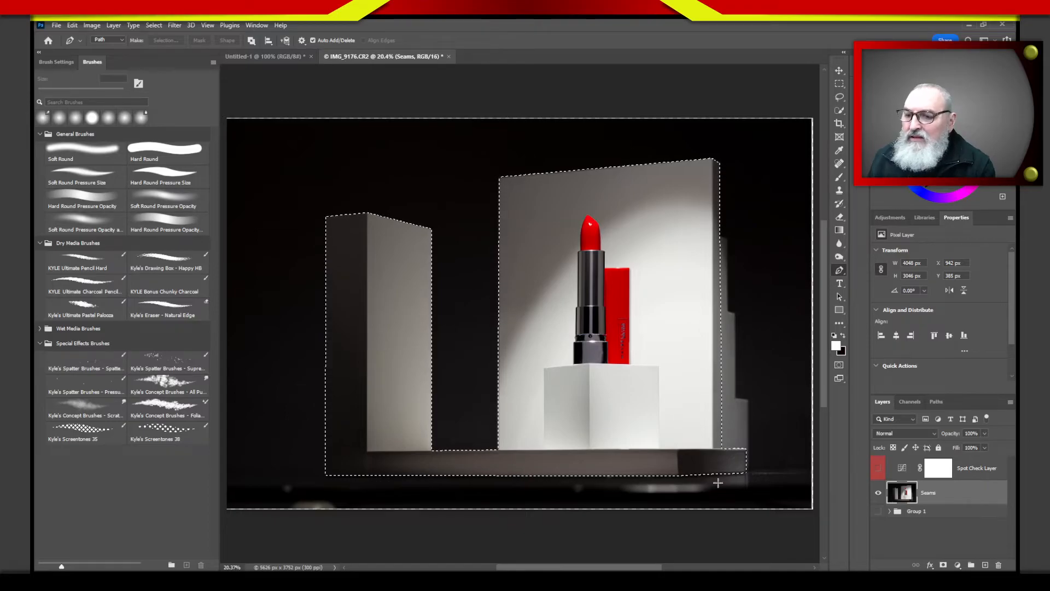
pyautogui.click(943, 564)
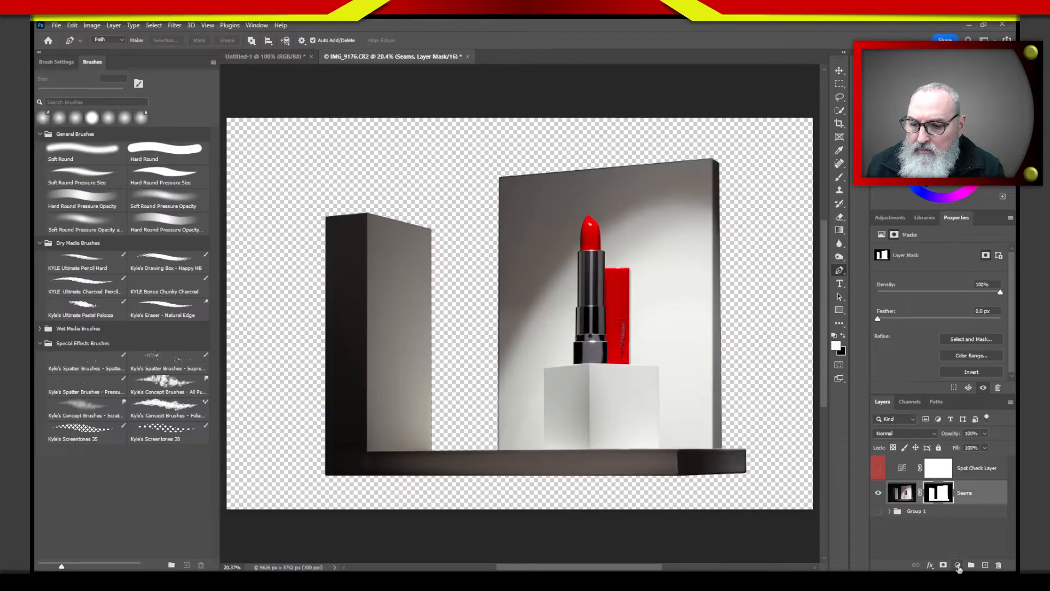
pyautogui.click(958, 565)
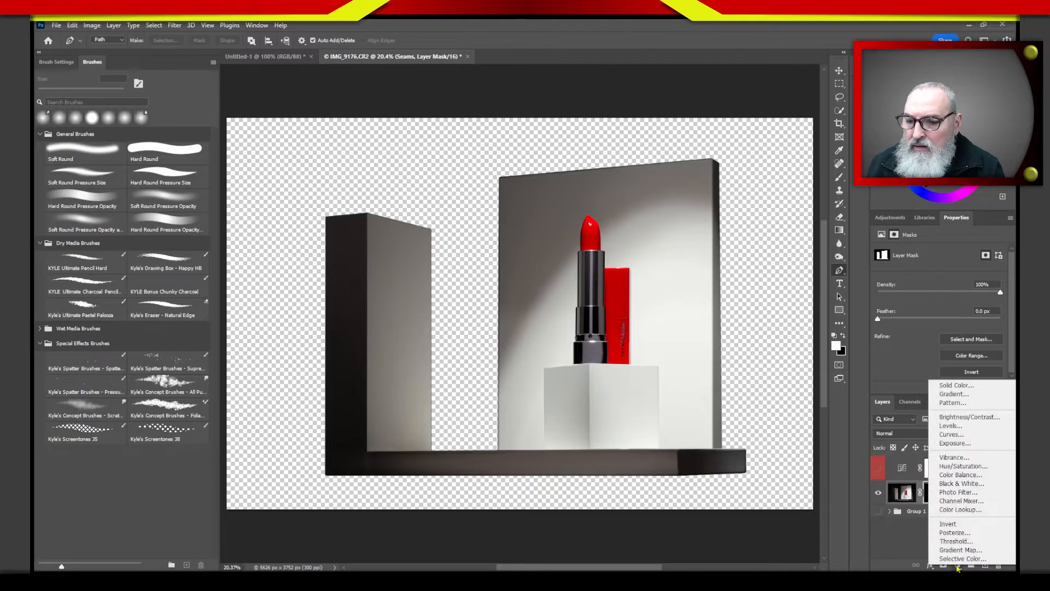
pyautogui.click(956, 386)
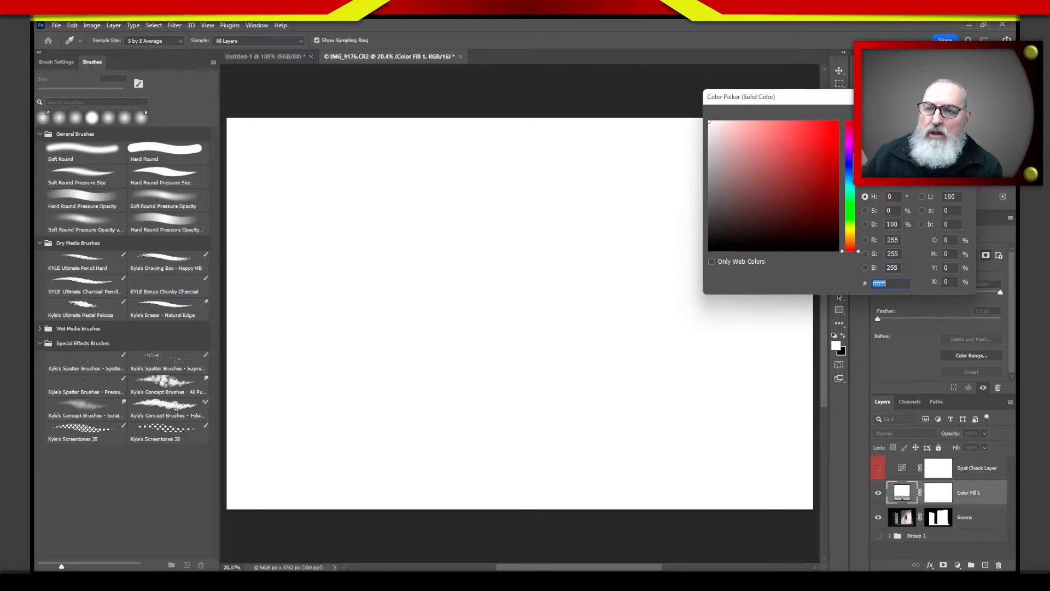
pyautogui.press('Escape')
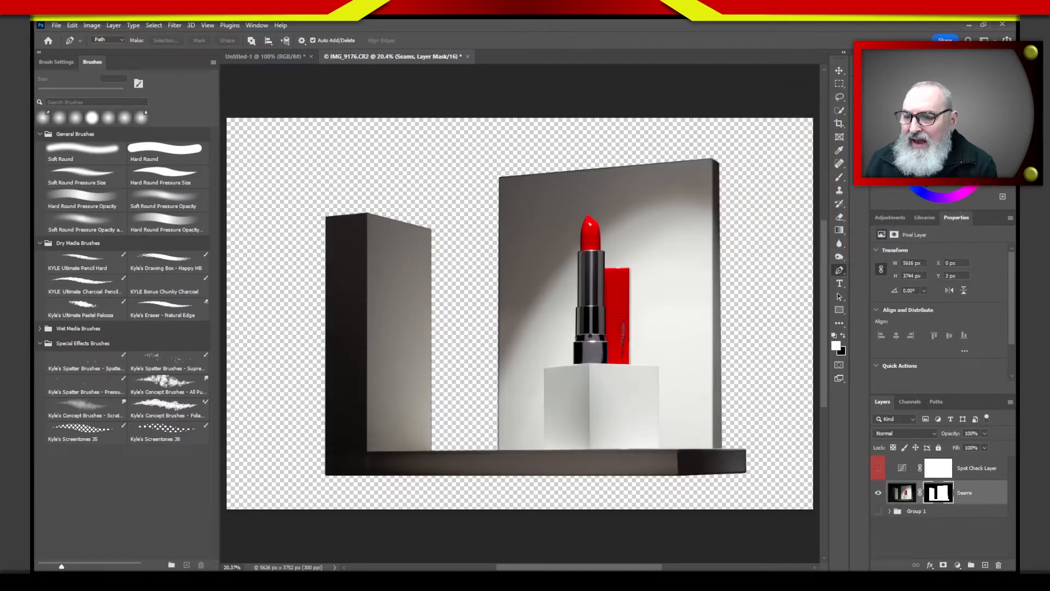
# - Add a white Solid Color fill layer and move it directly beneath the Seams layer
pyautogui.click(957, 566)
pyautogui.click(947, 388)
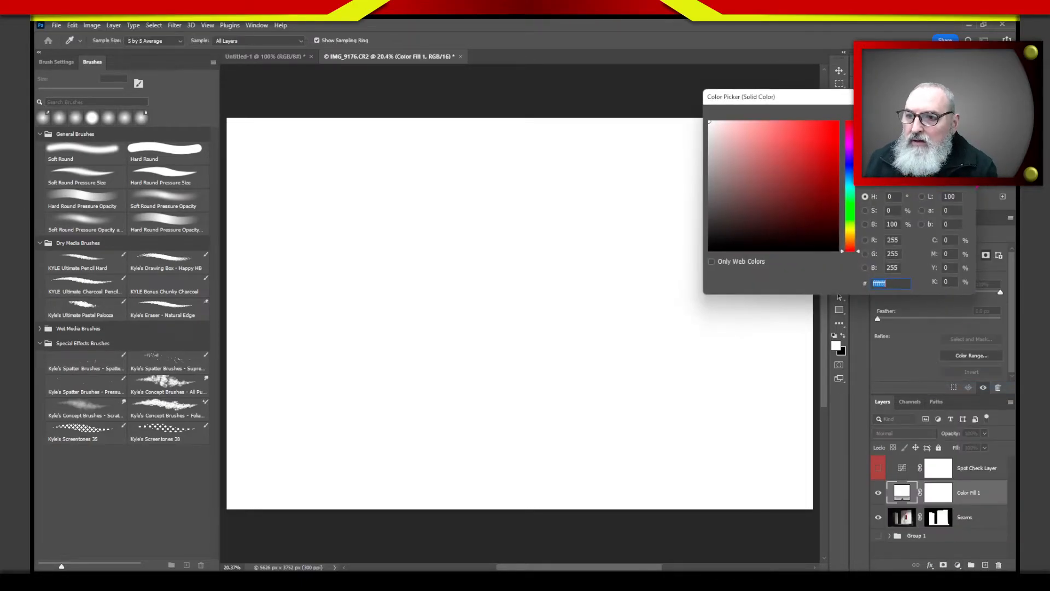
pyautogui.press('Return')
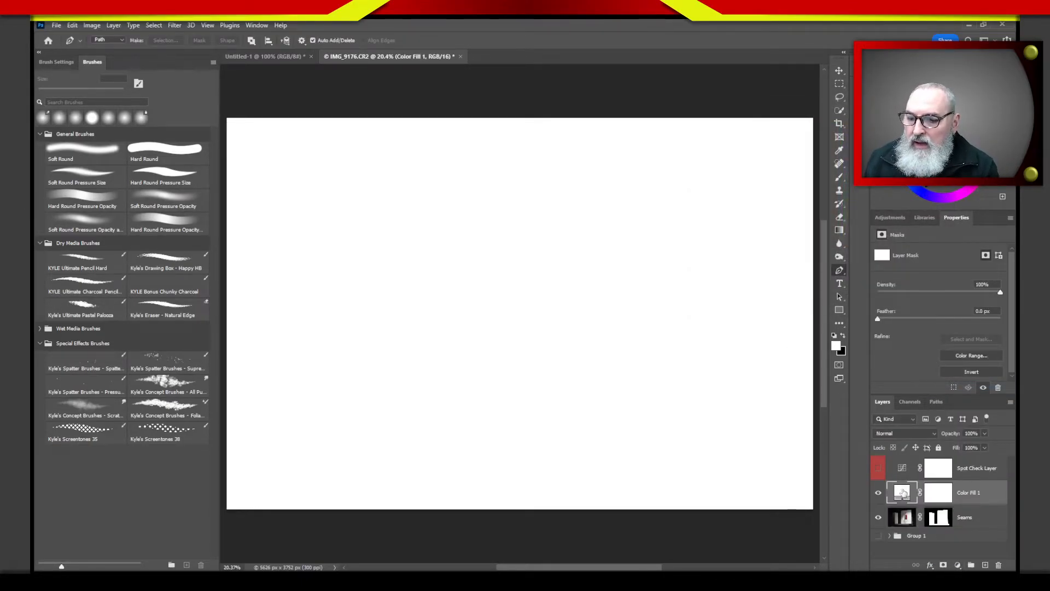
pyautogui.moveTo(904, 493); pyautogui.dragTo(903, 533)
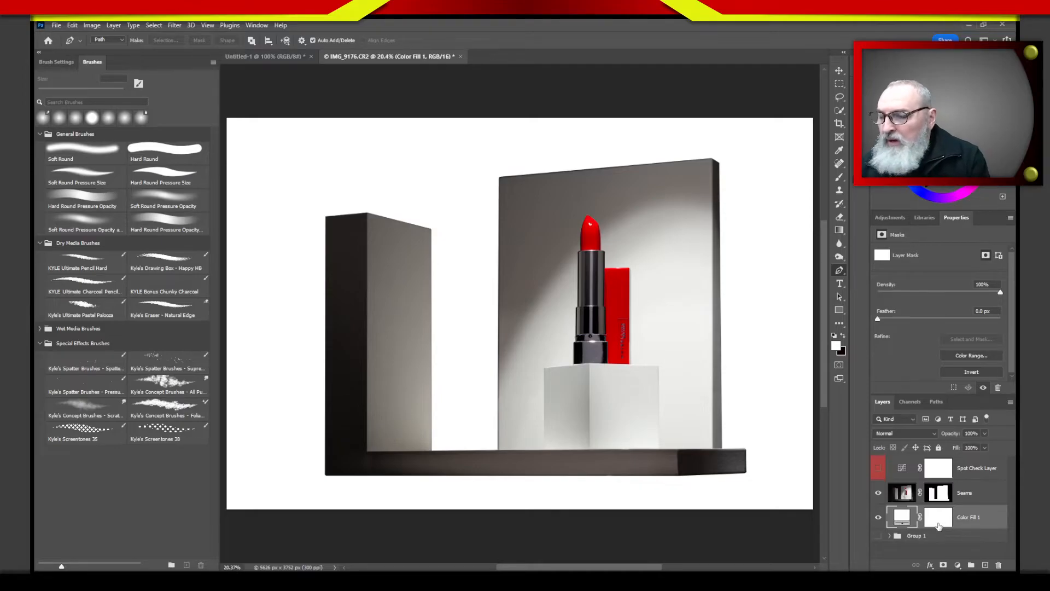
# - Recolour the fill layer with the red sampled from the lipstick's box, a50000
pyautogui.doubleClick(901, 517)
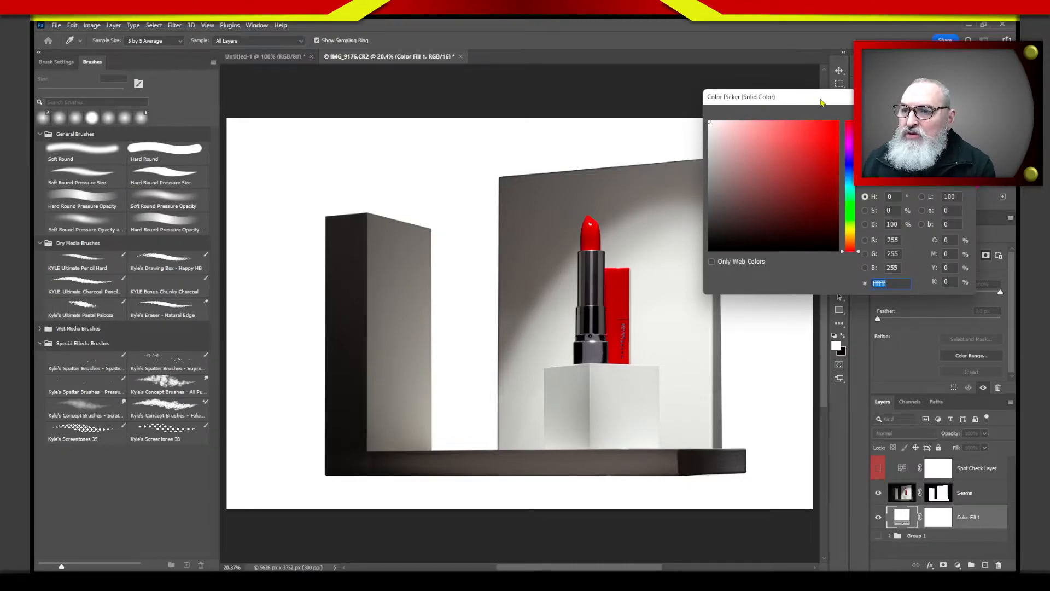
pyautogui.moveTo(820, 101); pyautogui.dragTo(839, 98)
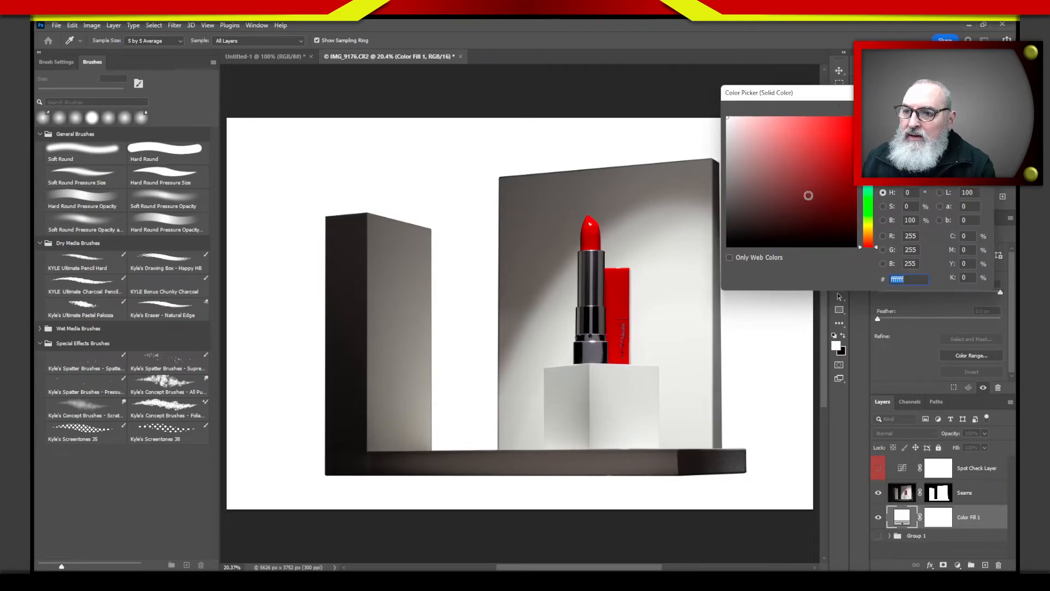
pyautogui.moveTo(809, 195)
pyautogui.mouseDown()
pyautogui.moveTo(796, 149)
pyautogui.moveTo(834, 143)
pyautogui.moveTo(820, 141)
pyautogui.moveTo(817, 203)
pyautogui.moveTo(811, 144)
pyautogui.moveTo(820, 137)
pyautogui.moveTo(813, 164)
pyautogui.mouseUp()
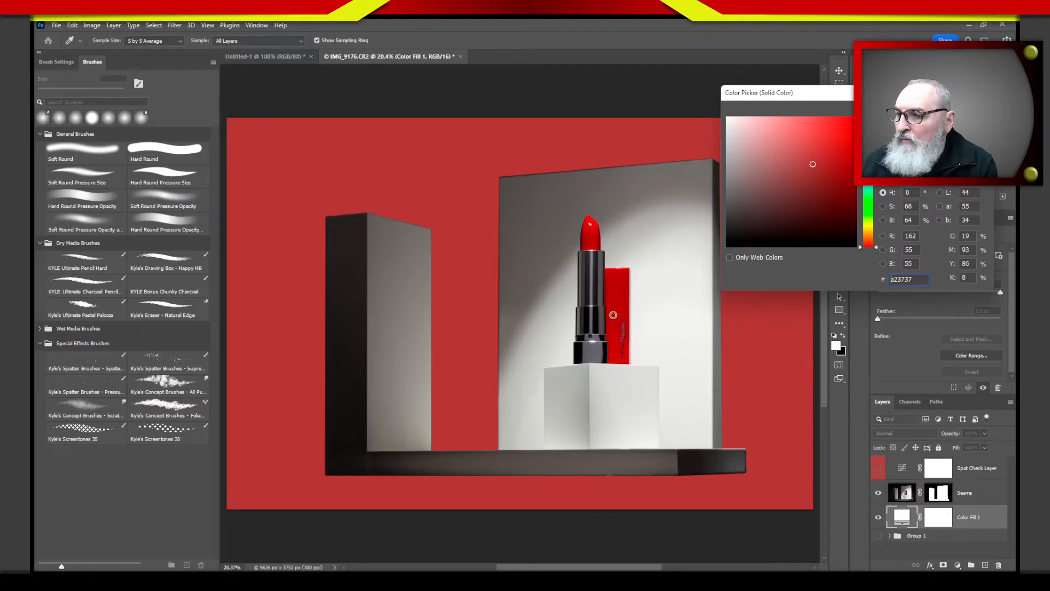
pyautogui.click(614, 305)
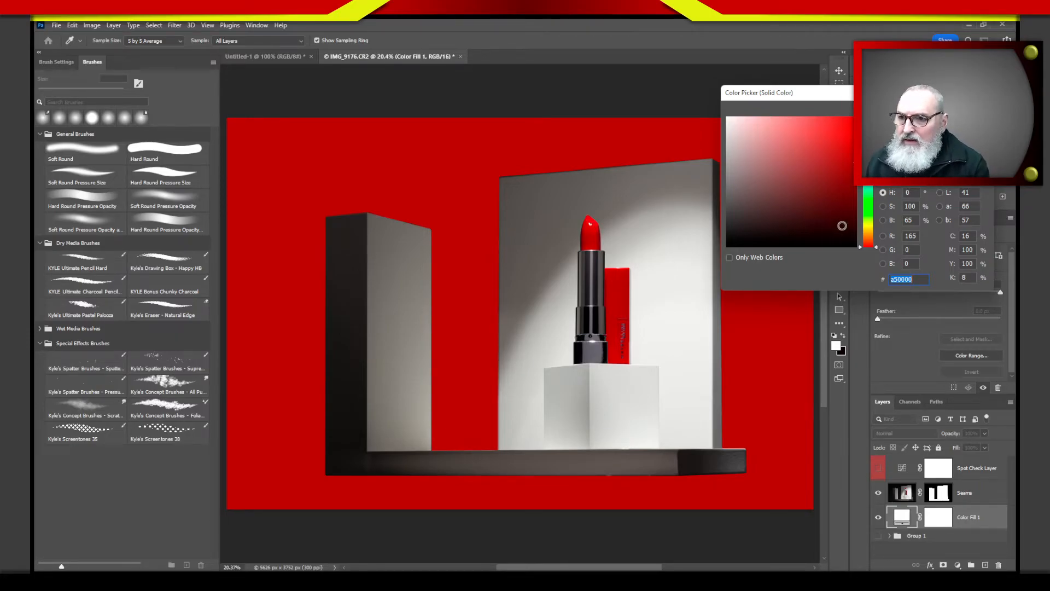
# - Darken the fill layer's red to the deep shade 2a0404 and apply it
pyautogui.moveTo(852, 164)
pyautogui.mouseDown()
pyautogui.moveTo(839, 222)
pyautogui.moveTo(847, 222)
pyautogui.mouseUp()
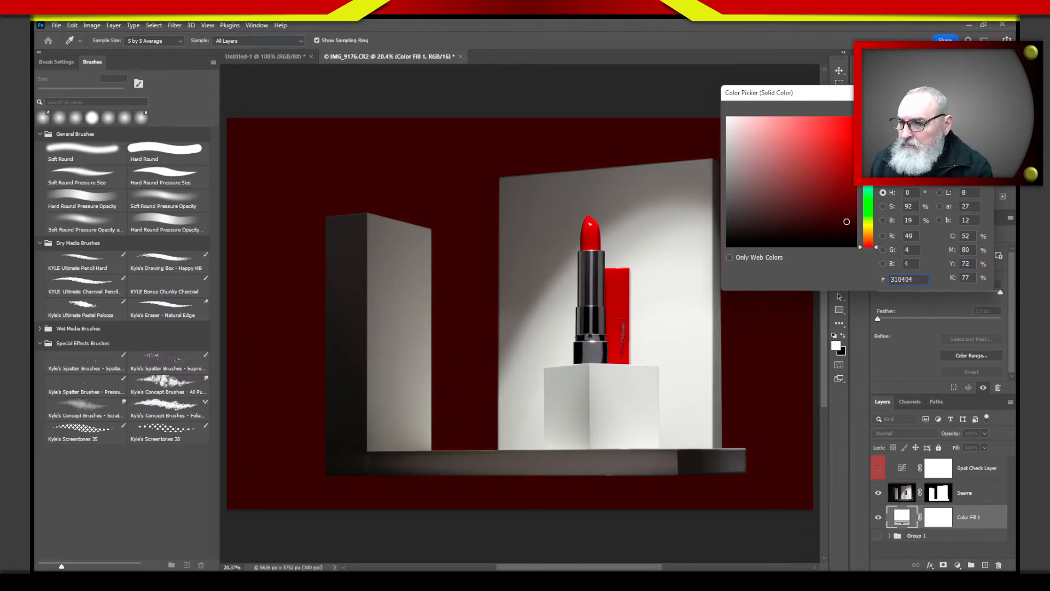
pyautogui.moveTo(846, 221); pyautogui.dragTo(847, 226)
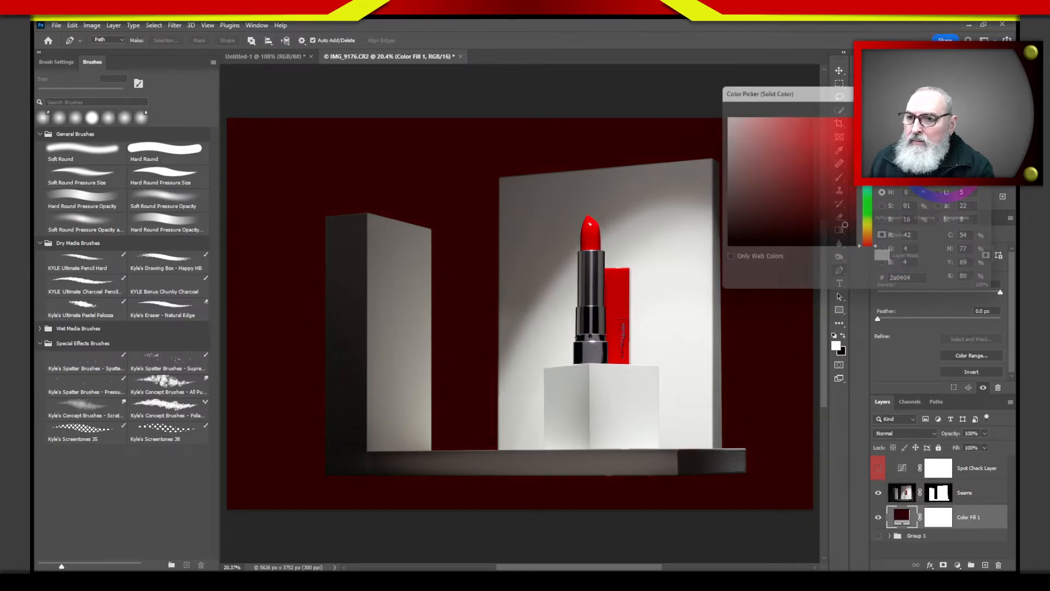
pyautogui.click(966, 112)
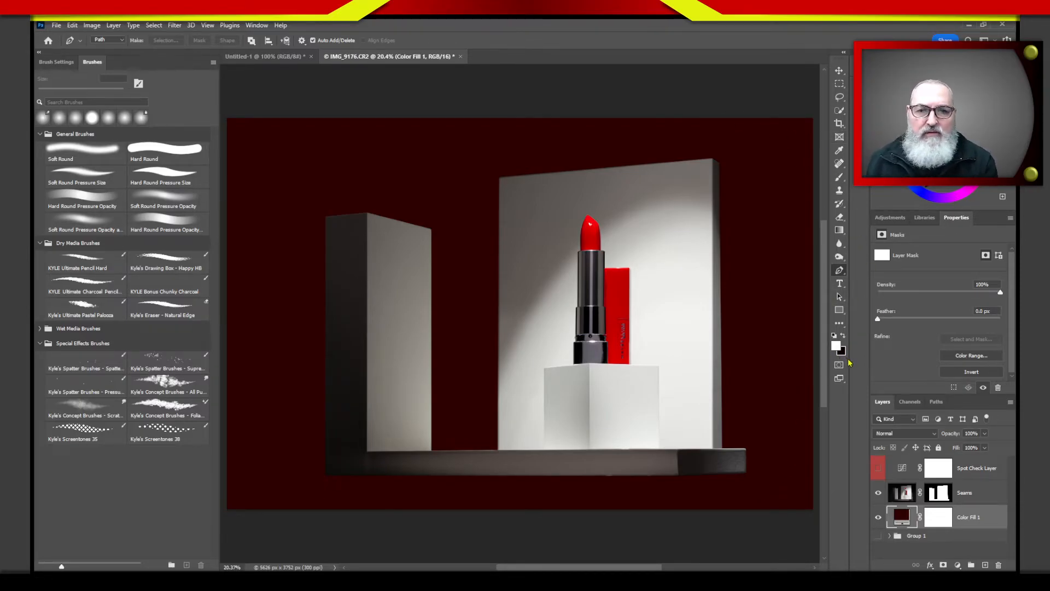
pyautogui.hotkey('ctrl', '-')
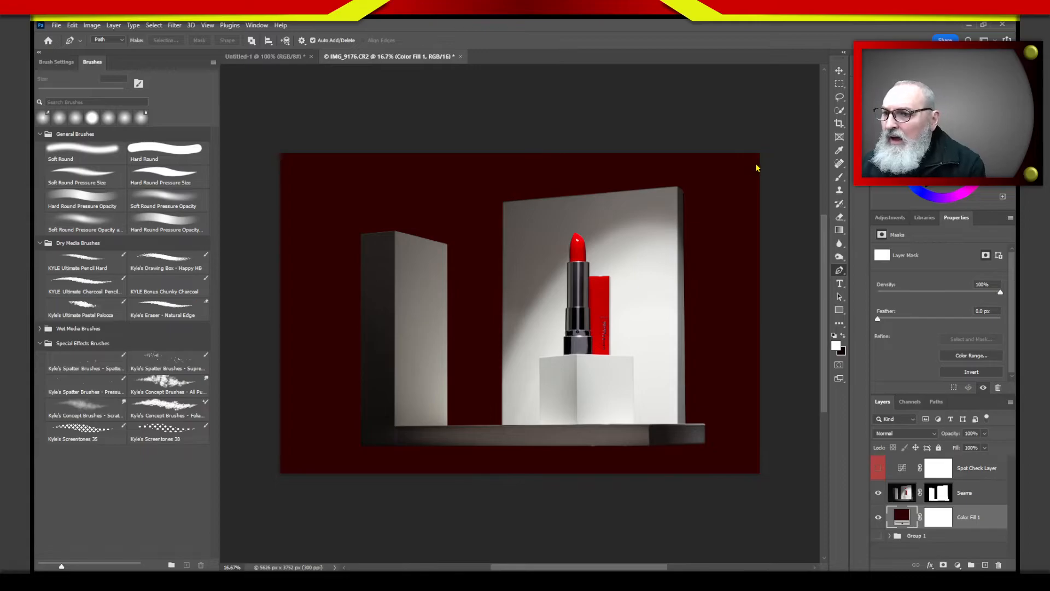
pyautogui.moveTo(754, 163); pyautogui.dragTo(628, 238)
pyautogui.moveTo(688, 173); pyautogui.dragTo(660, 238)
pyautogui.moveTo(730, 438)
pyautogui.mouseDown()
pyautogui.moveTo(647, 373)
pyautogui.moveTo(676, 376)
pyautogui.mouseUp()
pyautogui.moveTo(312, 184); pyautogui.dragTo(470, 256)
pyautogui.moveTo(436, 208); pyautogui.dragTo(493, 261)
pyautogui.moveTo(493, 261); pyautogui.dragTo(391, 242)
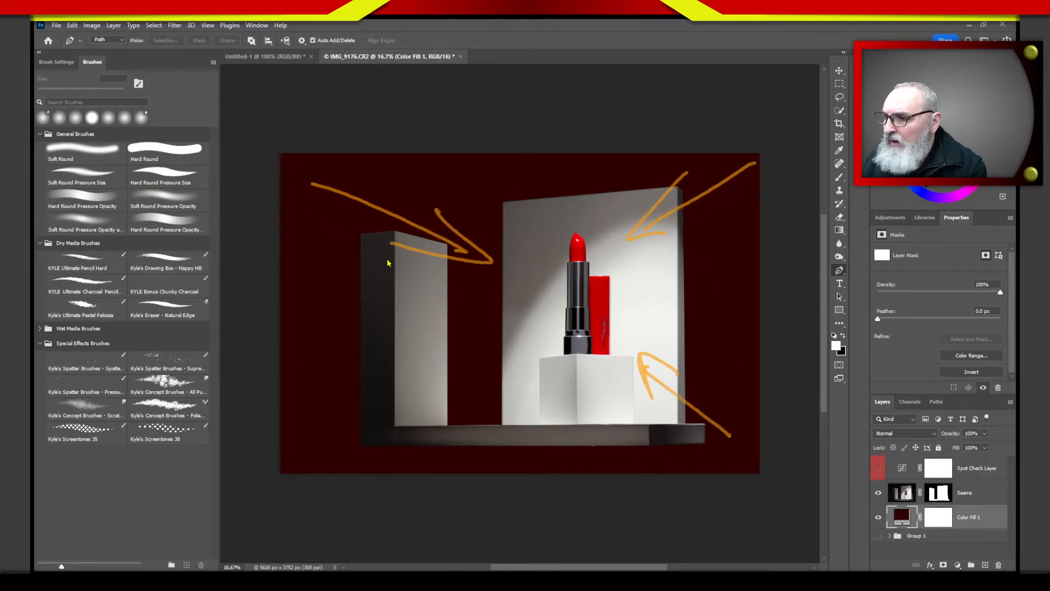
pyautogui.moveTo(281, 436); pyautogui.dragTo(428, 392)
pyautogui.moveTo(372, 377)
pyautogui.mouseDown()
pyautogui.moveTo(394, 377)
pyautogui.moveTo(352, 452)
pyautogui.mouseUp()
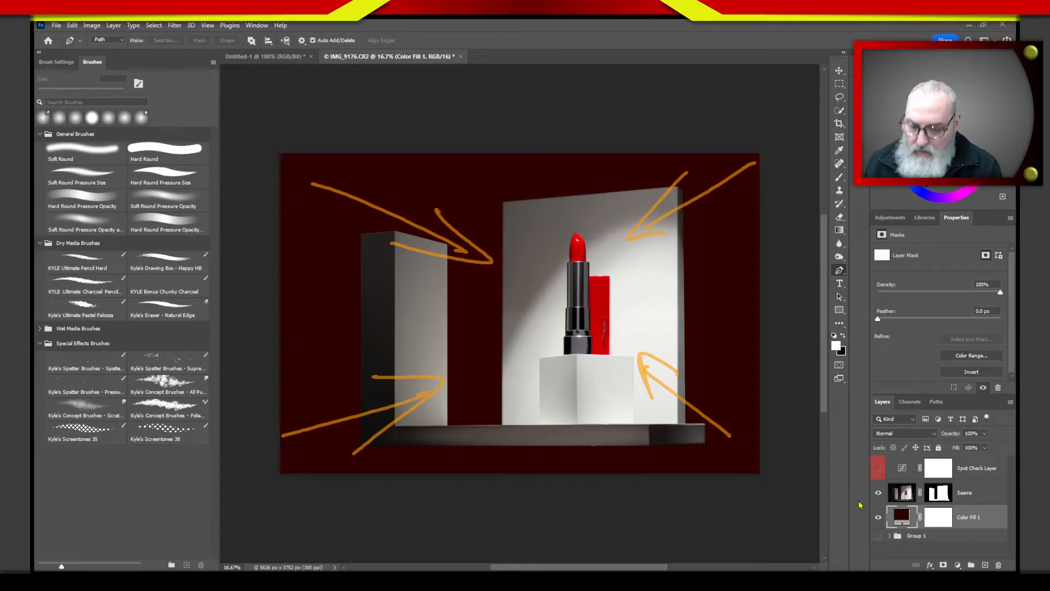
pyautogui.press('Escape')
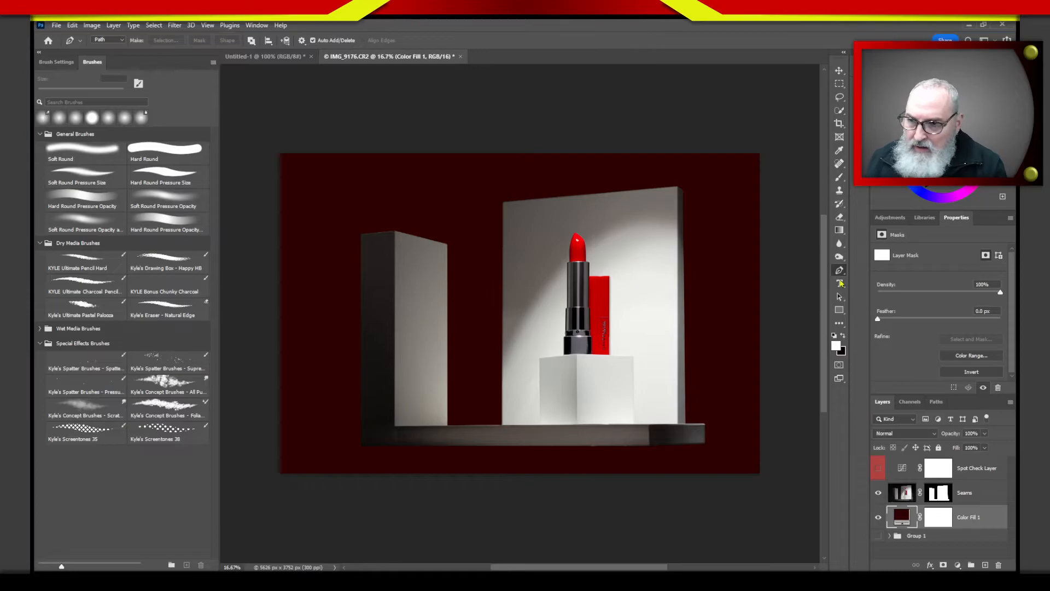
# - Add a Curves adjustment layer directly above the dark red fill layer
pyautogui.click(892, 218)
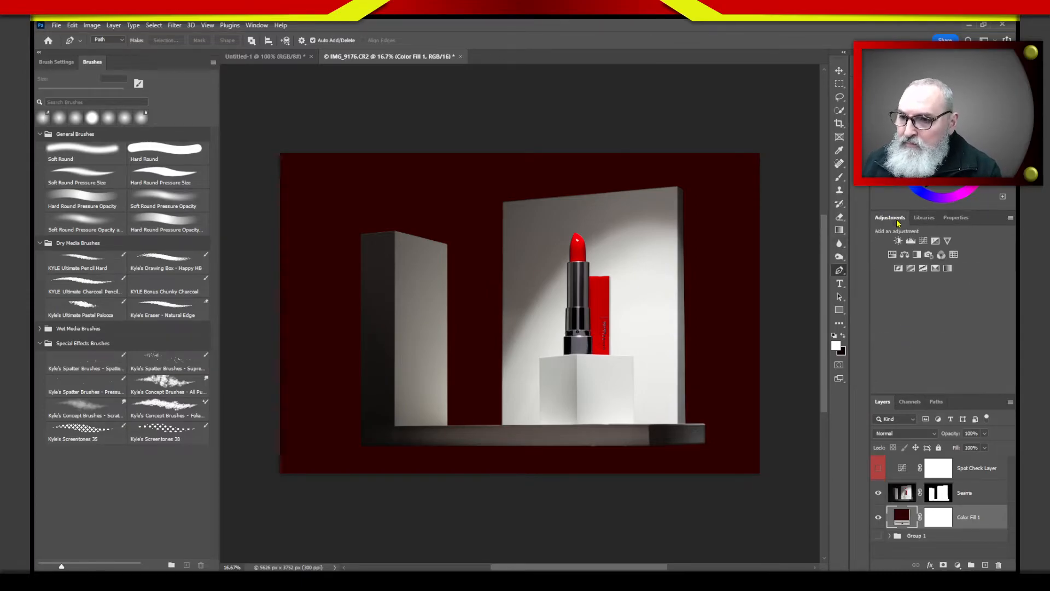
pyautogui.click(923, 241)
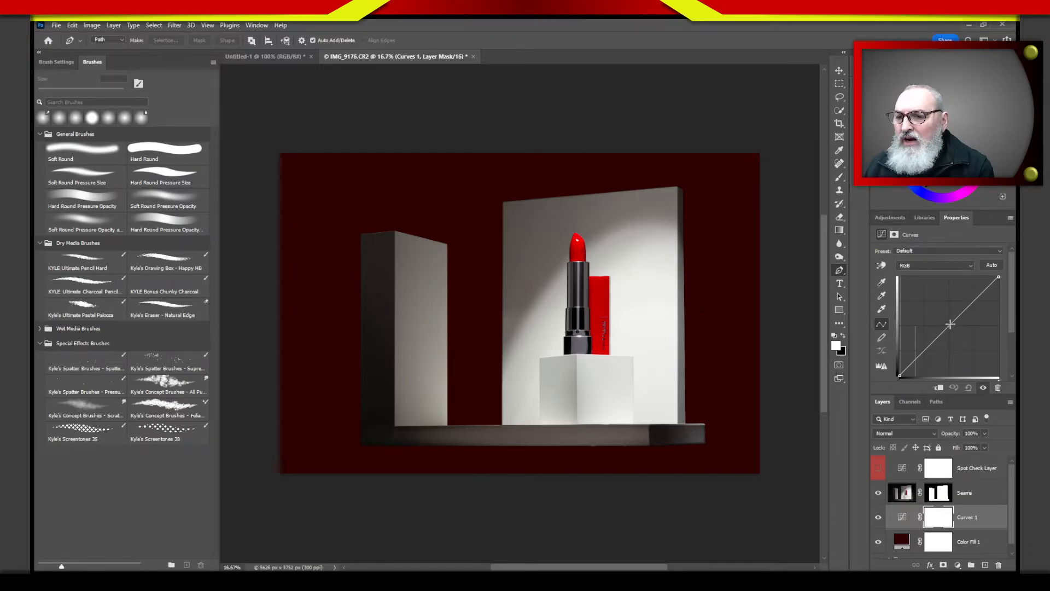
pyautogui.moveTo(947, 327); pyautogui.dragTo(954, 350)
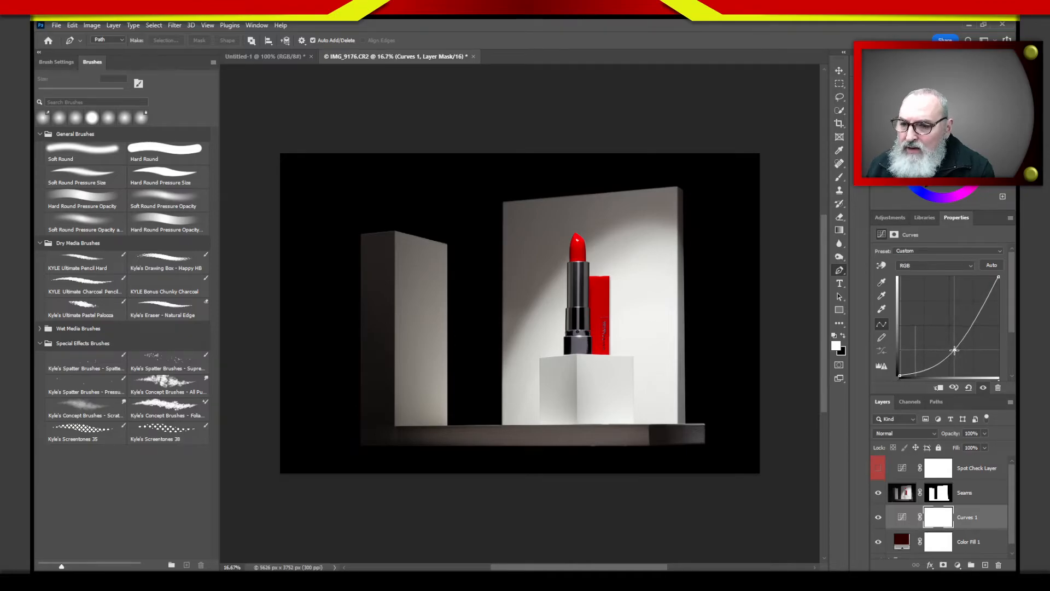
pyautogui.moveTo(955, 350); pyautogui.dragTo(955, 164)
pyautogui.moveTo(953, 323); pyautogui.dragTo(953, 359)
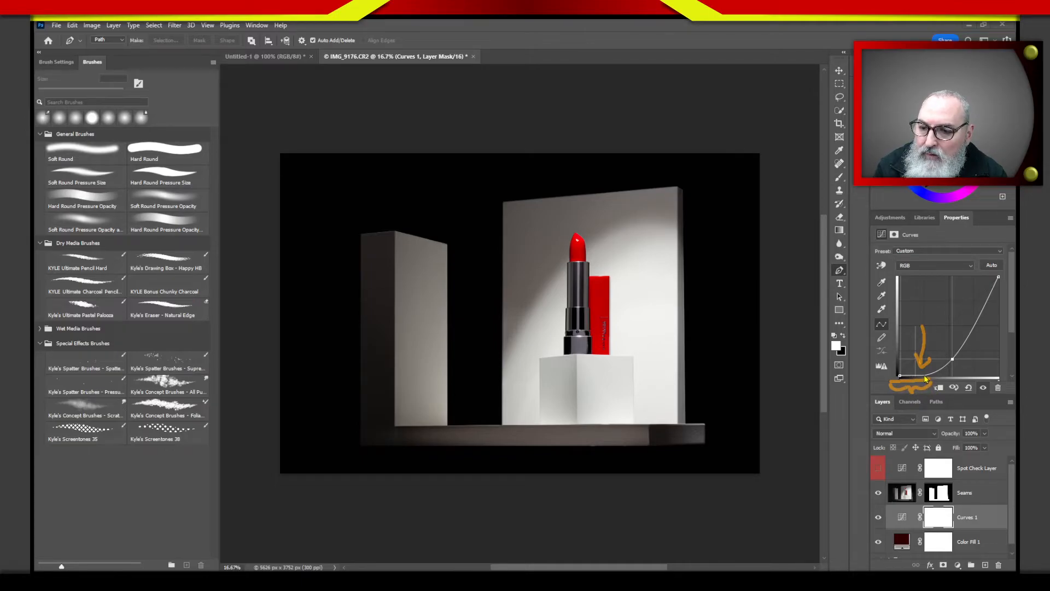
pyautogui.moveTo(952, 359); pyautogui.dragTo(971, 380)
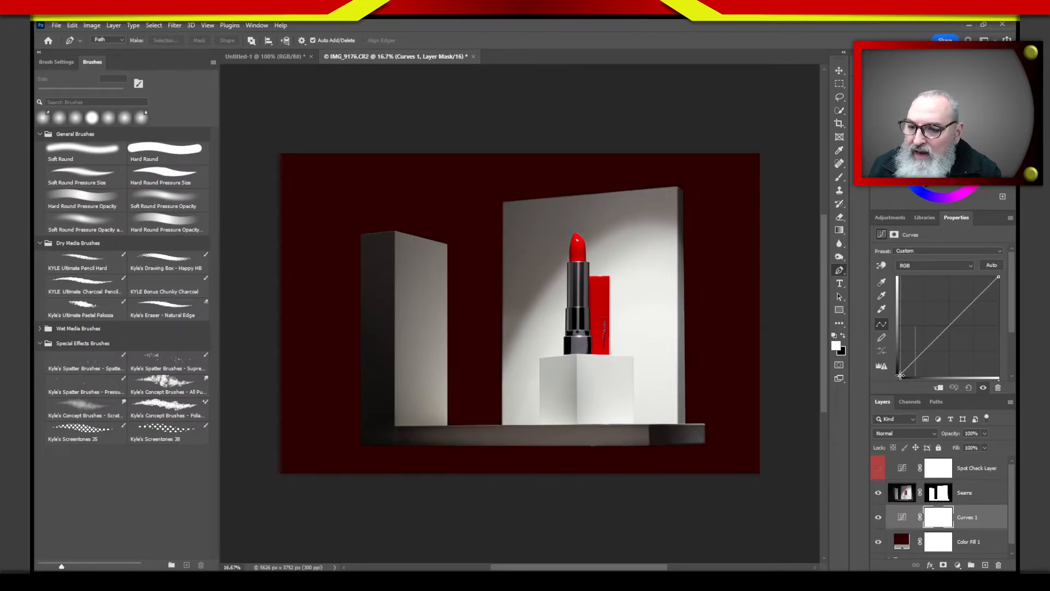
# - Move the curve's black point along the baseline to about mid-range and invert the Curves layer's mask to black
pyautogui.moveTo(901, 378); pyautogui.dragTo(947, 381)
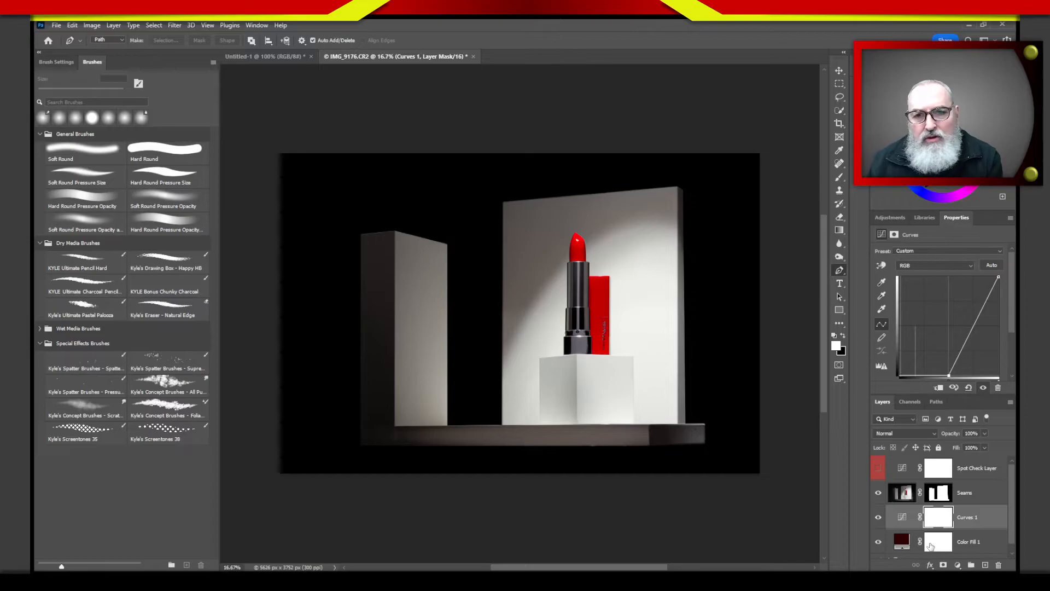
pyautogui.click(940, 524)
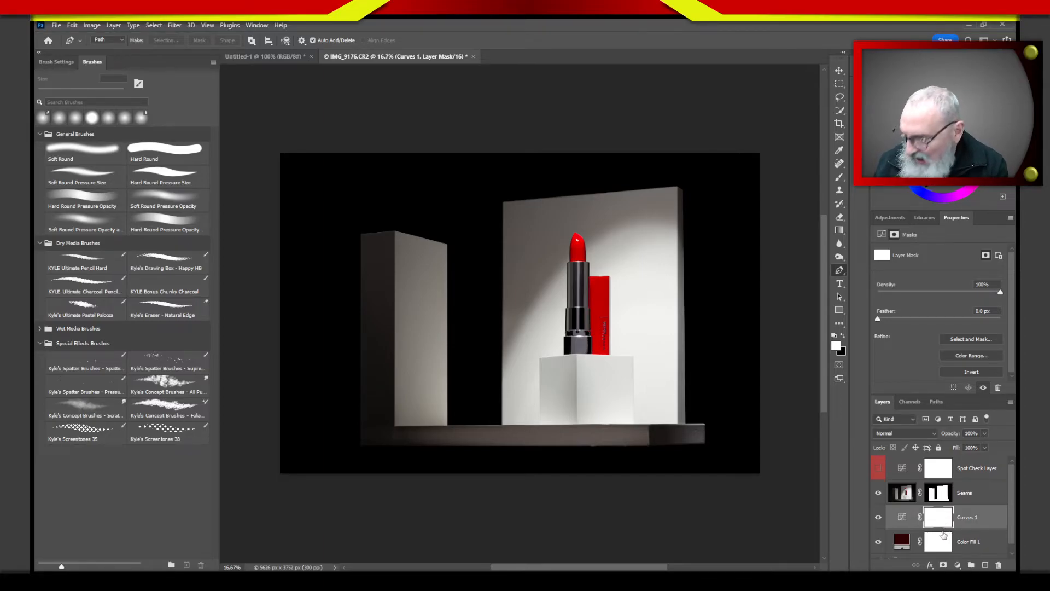
pyautogui.hotkey('ctrl', 'i')
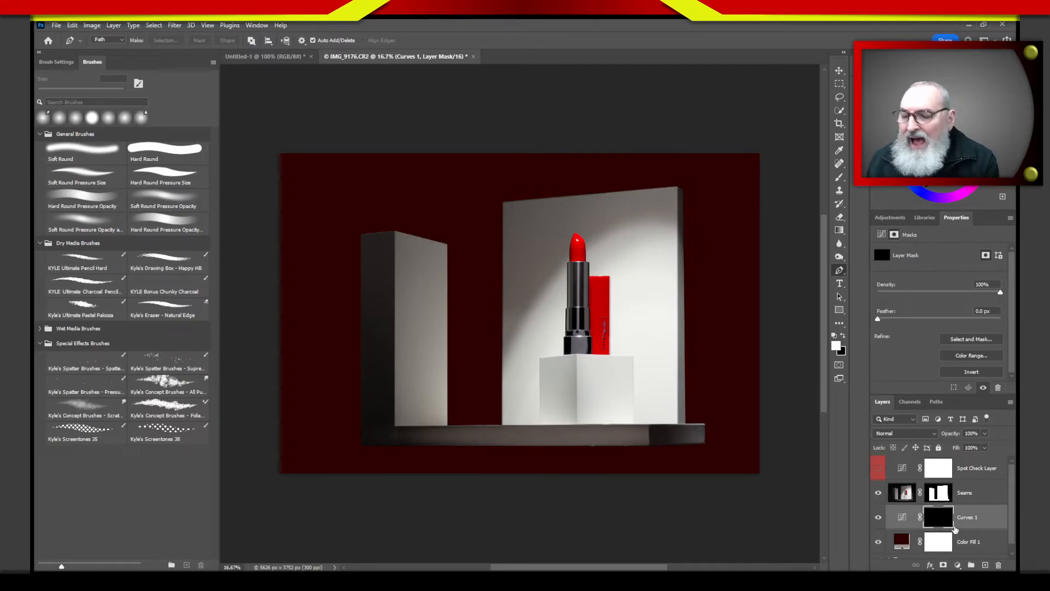
# - Paint a straight white stroke along the image's bottom edge on the Curves mask with a 987 px Soft Round brush
pyautogui.press('b')
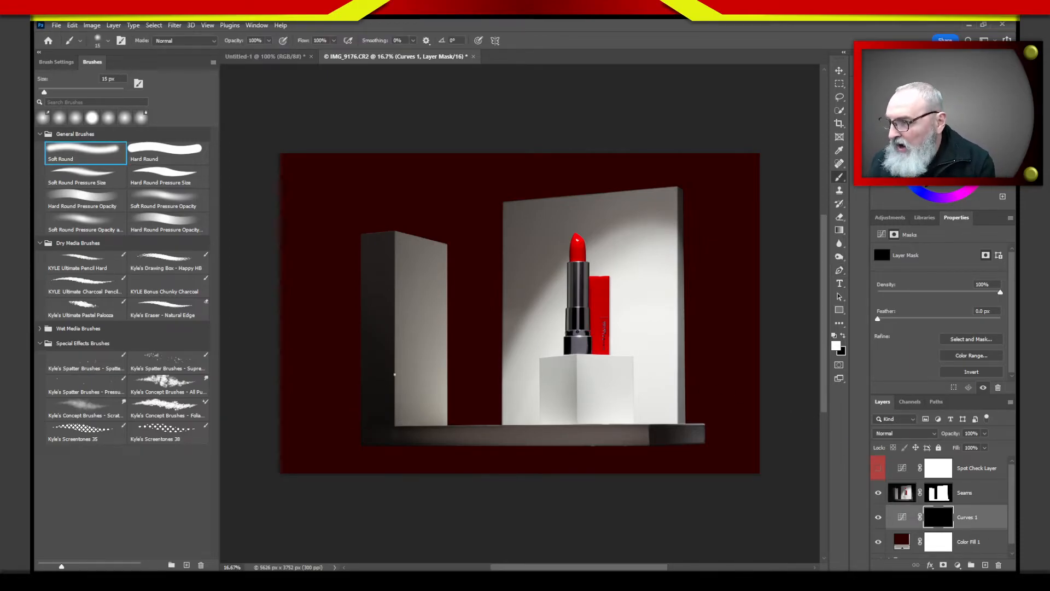
pyautogui.moveTo(481, 353)
pyautogui.mouseDown()
pyautogui.moveTo(528, 359)
pyautogui.moveTo(526, 393)
pyautogui.moveTo(536, 393)
pyautogui.mouseUp()
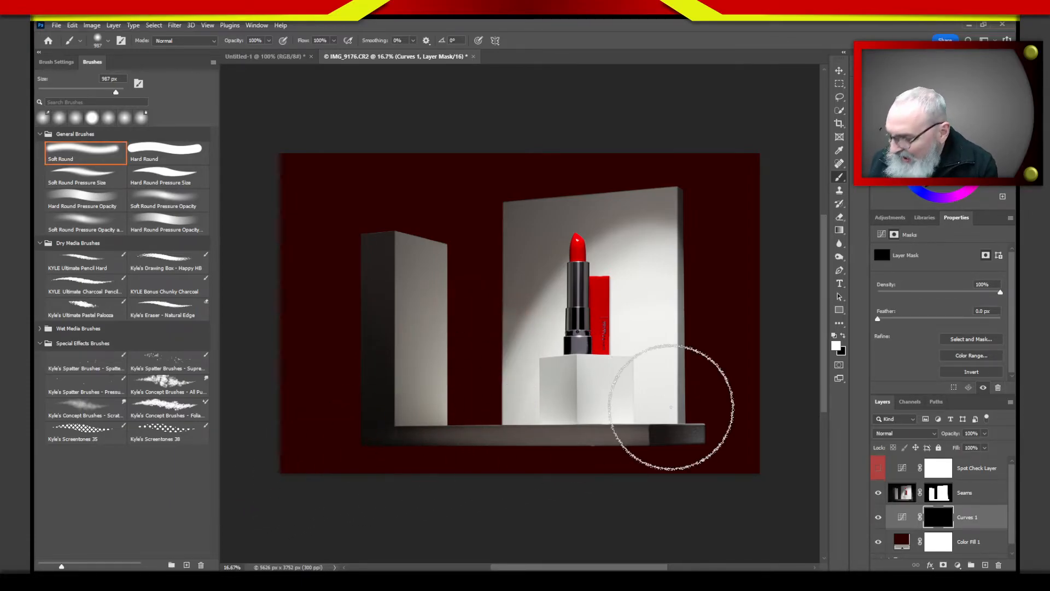
pyautogui.press('x')
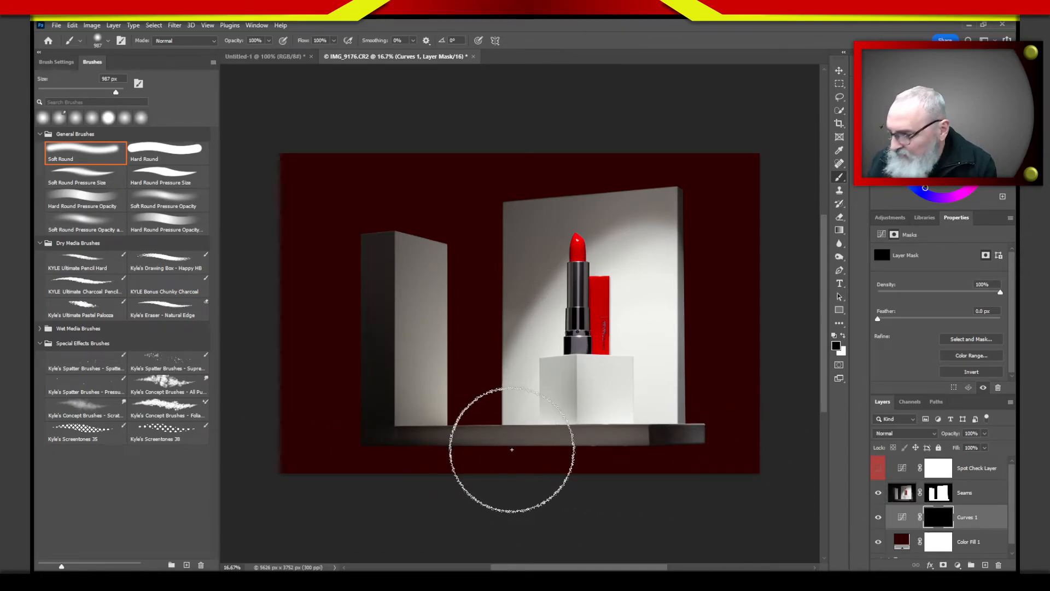
pyautogui.press('x')
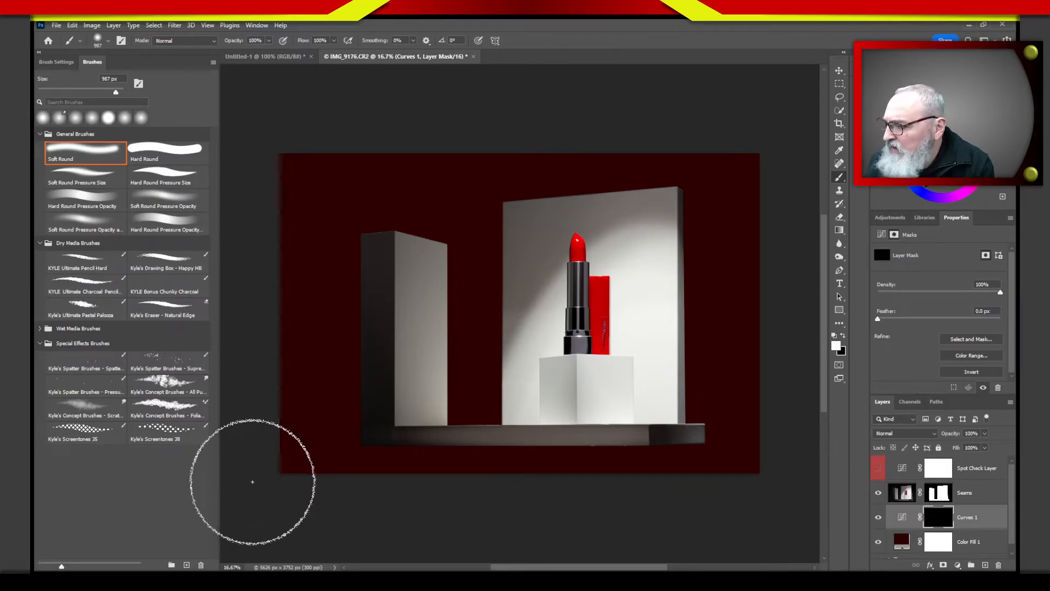
pyautogui.hscroll(10, 553, 481)
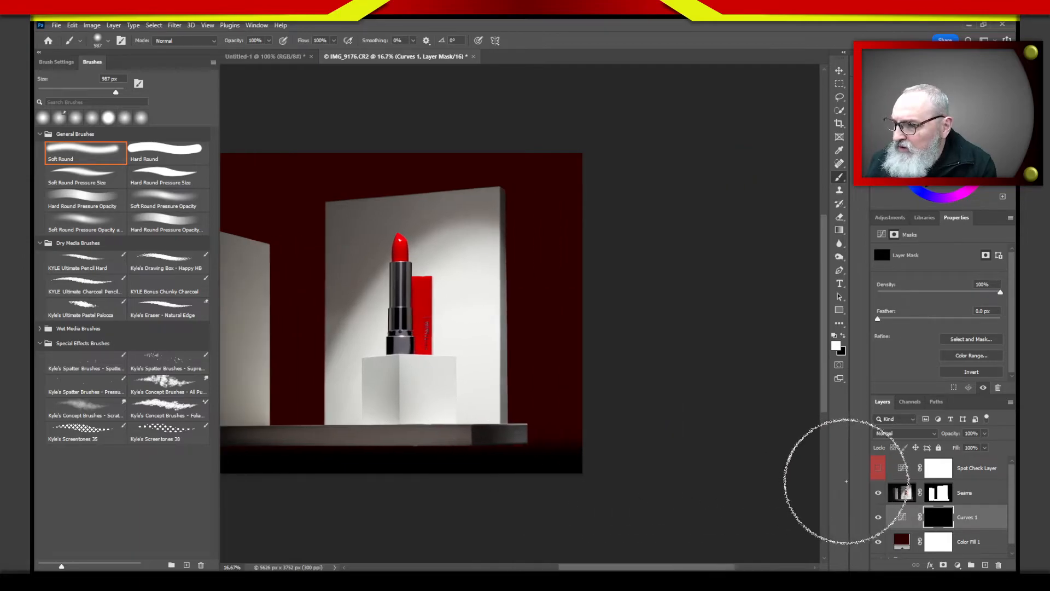
pyautogui.hscroll(-10, 661, 559)
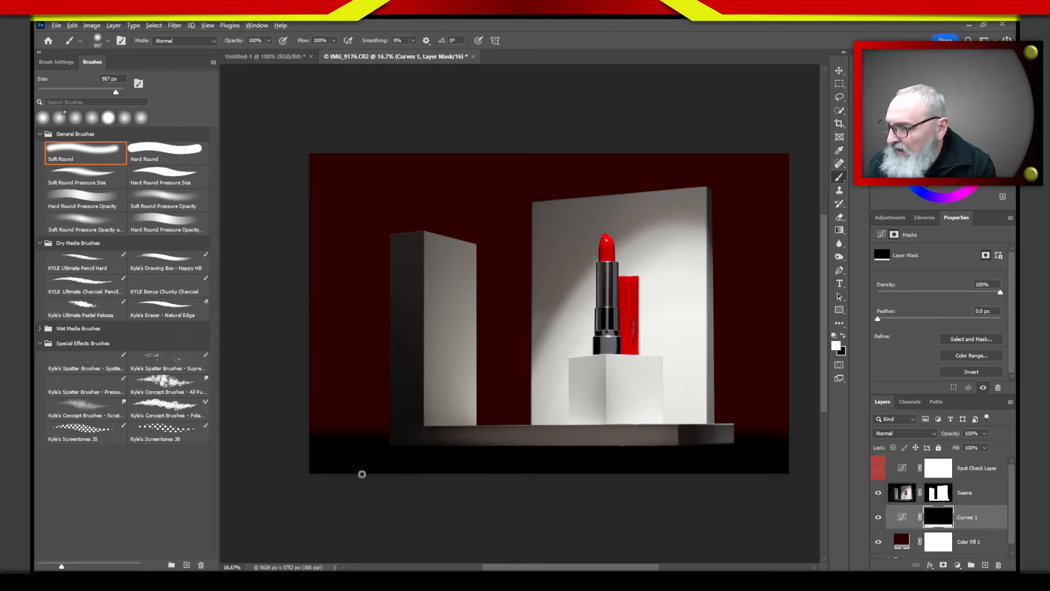
# - Enlarge the brush to 1839 px and paint the bottom edge of the Curves mask again for a softer, taller fade
pyautogui.moveTo(369, 468); pyautogui.dragTo(400, 474)
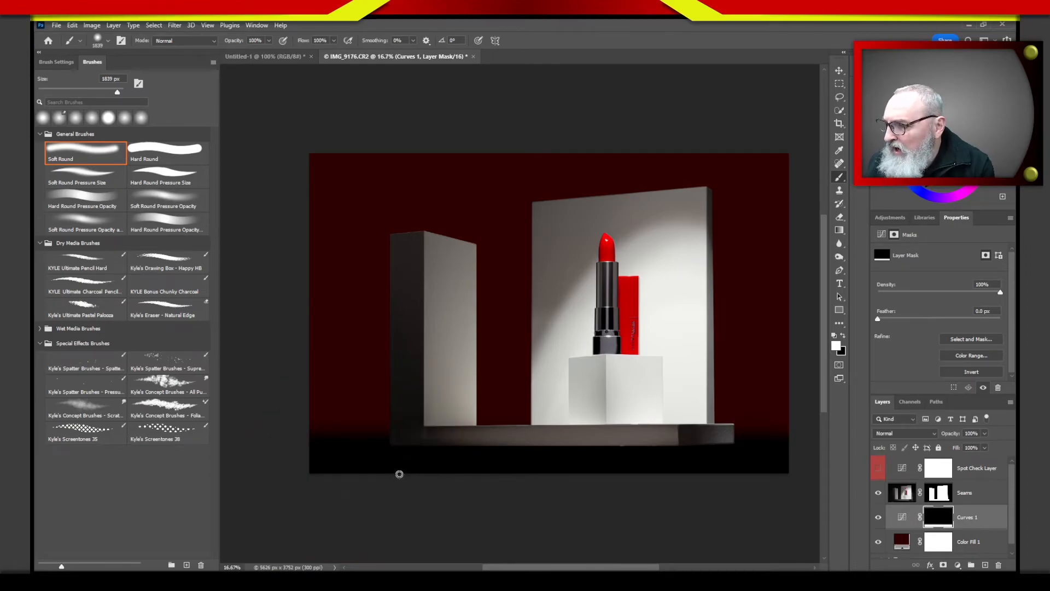
pyautogui.moveTo(402, 413); pyautogui.dragTo(404, 311)
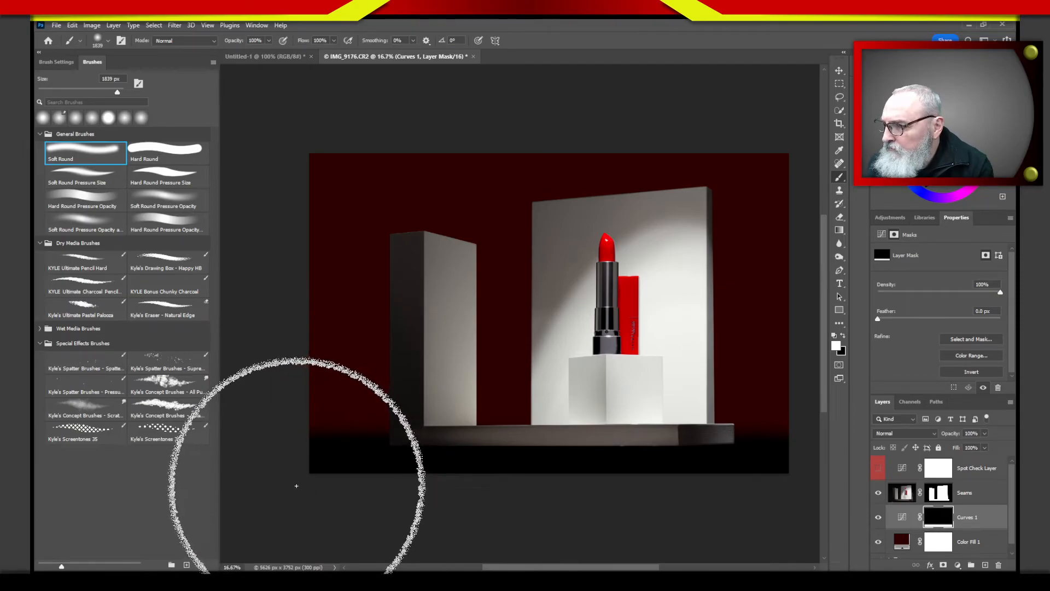
pyautogui.hscroll(3, 766, 487)
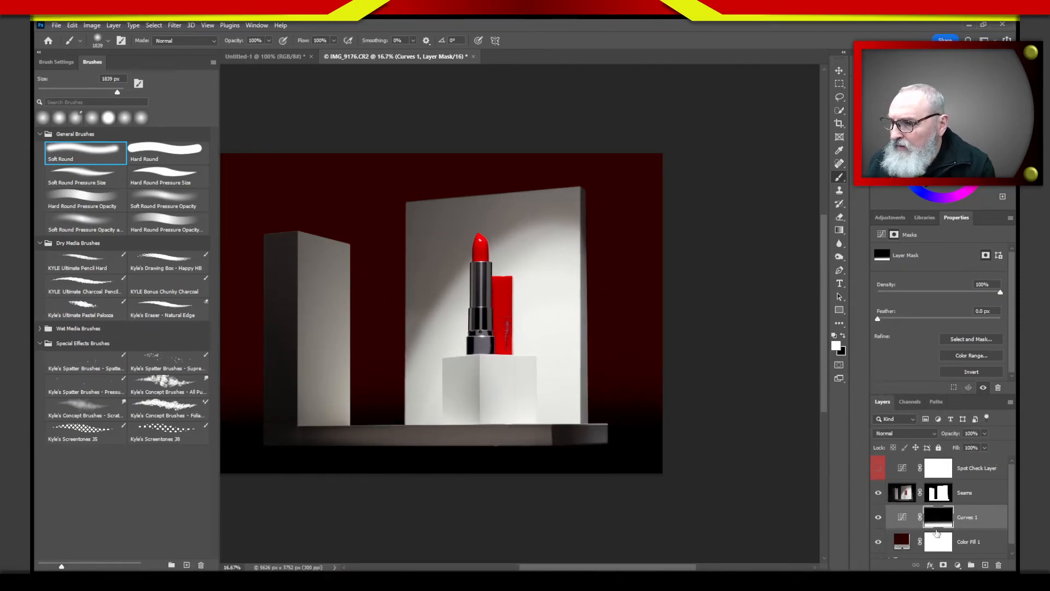
pyautogui.hscroll(-3, 664, 571)
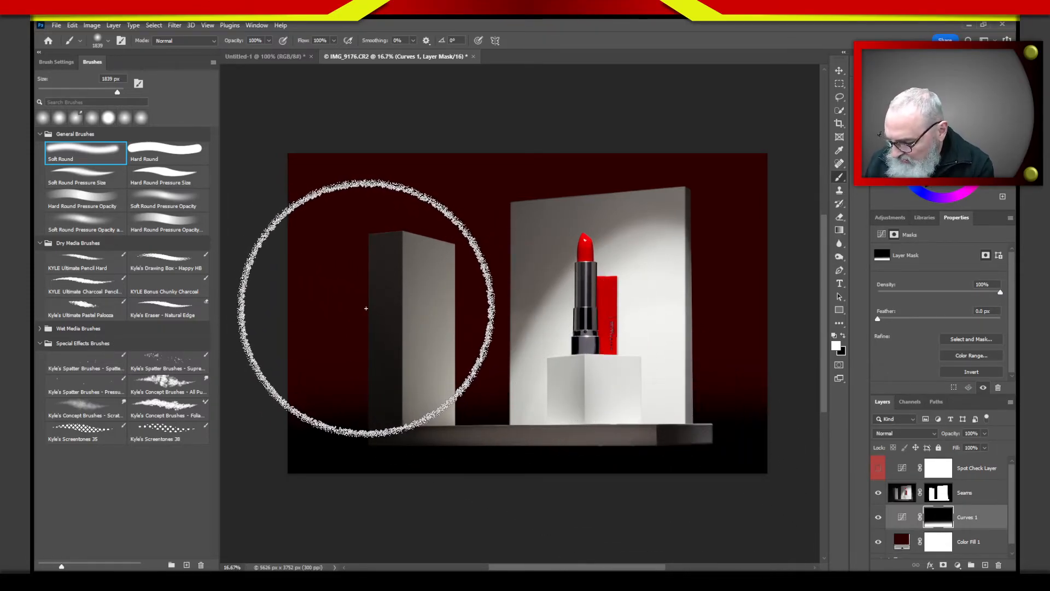
# - Paint black across the Curves mask above the shelf to pull the dark fade lower, and reduce the brush to 1200 px
pyautogui.press('x')
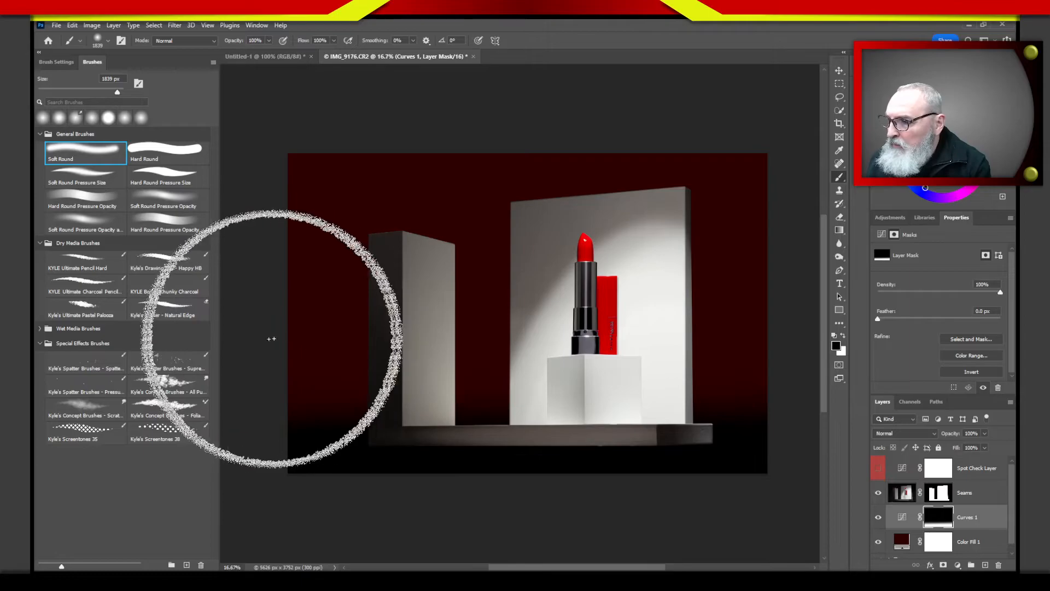
pyautogui.press('[')
pyautogui.press('[')
pyautogui.press('[')
pyautogui.press('[')
pyautogui.press('[')
pyautogui.press('[')
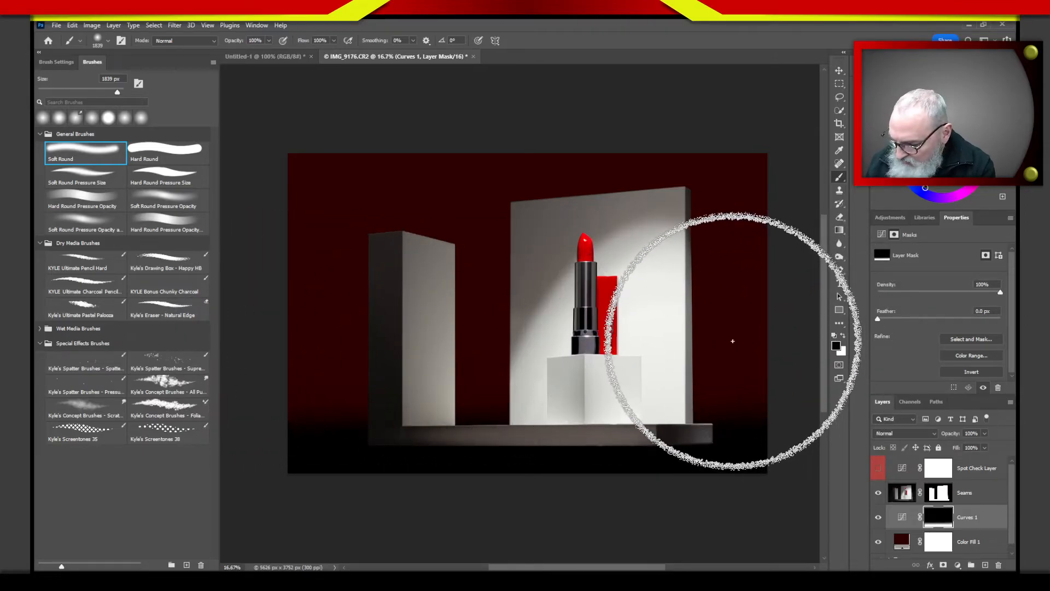
pyautogui.press('[')
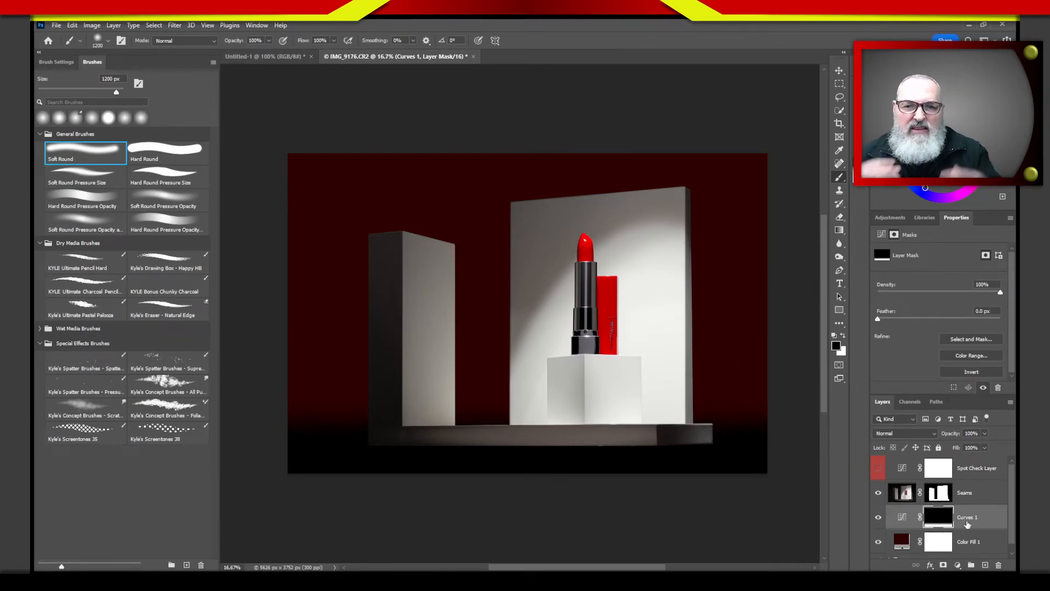
# - Hide and show the Curves layer to compare the background with and without the darkening
pyautogui.click(879, 518)
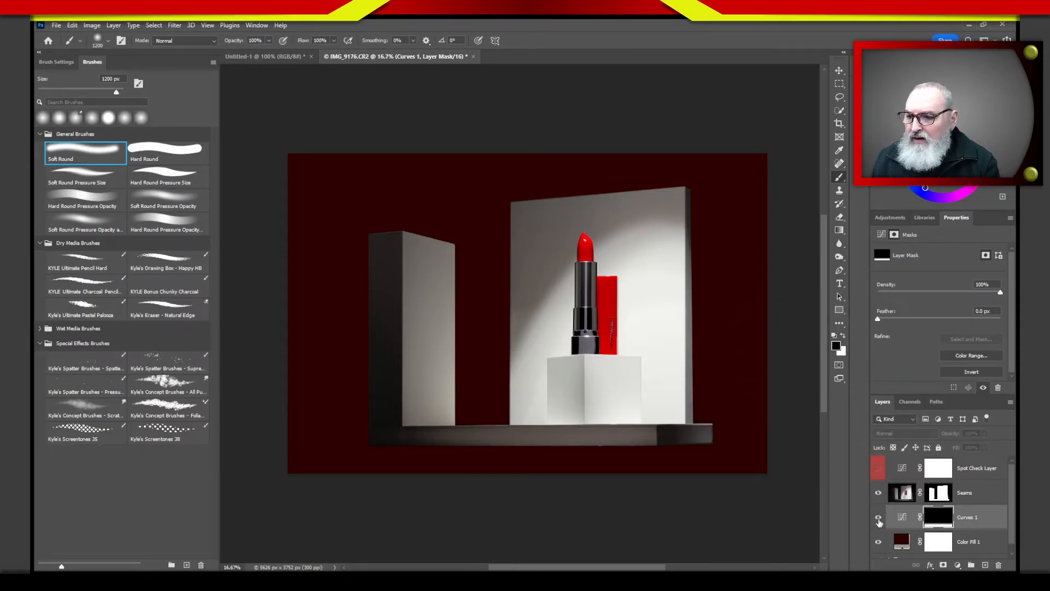
pyautogui.click(880, 518)
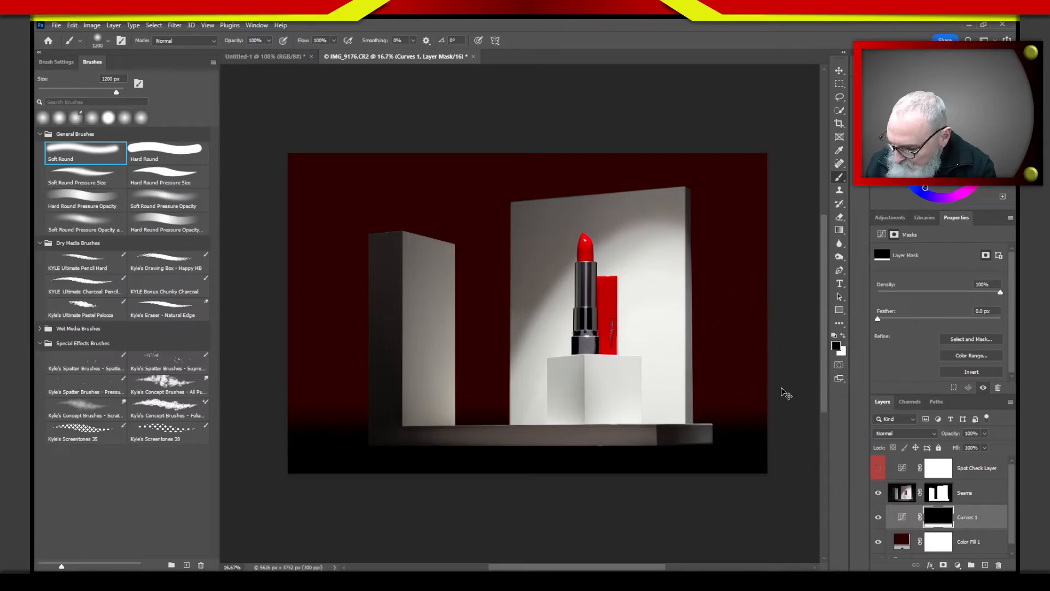
# - Paint white over the upper corners and sides of the Curves mask with a 1500 px brush to form a vignette
pyautogui.hotkey('ctrl', '-')
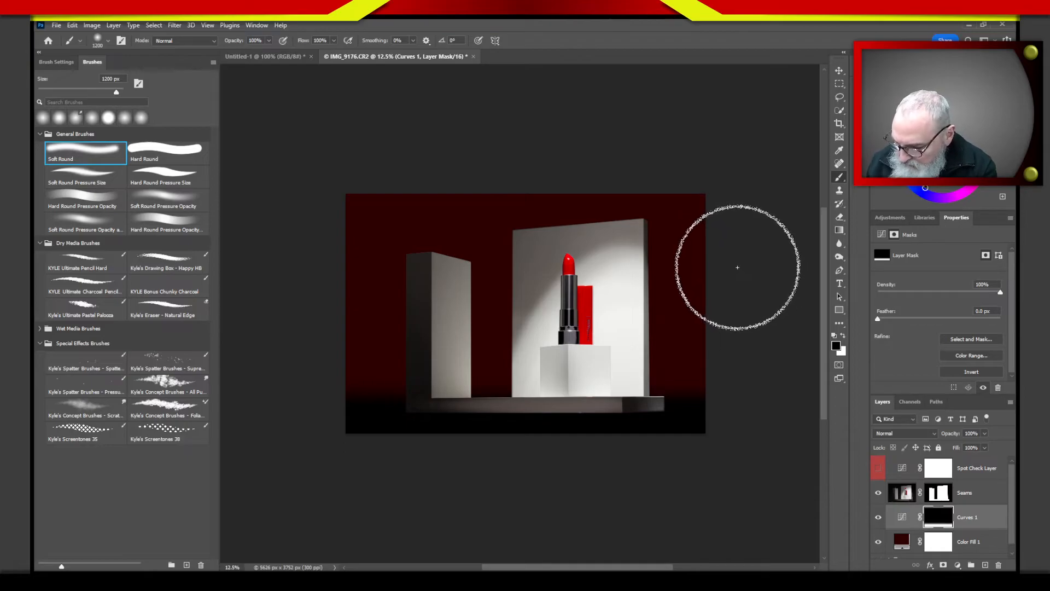
pyautogui.press(']')
pyautogui.press(']')
pyautogui.press(']')
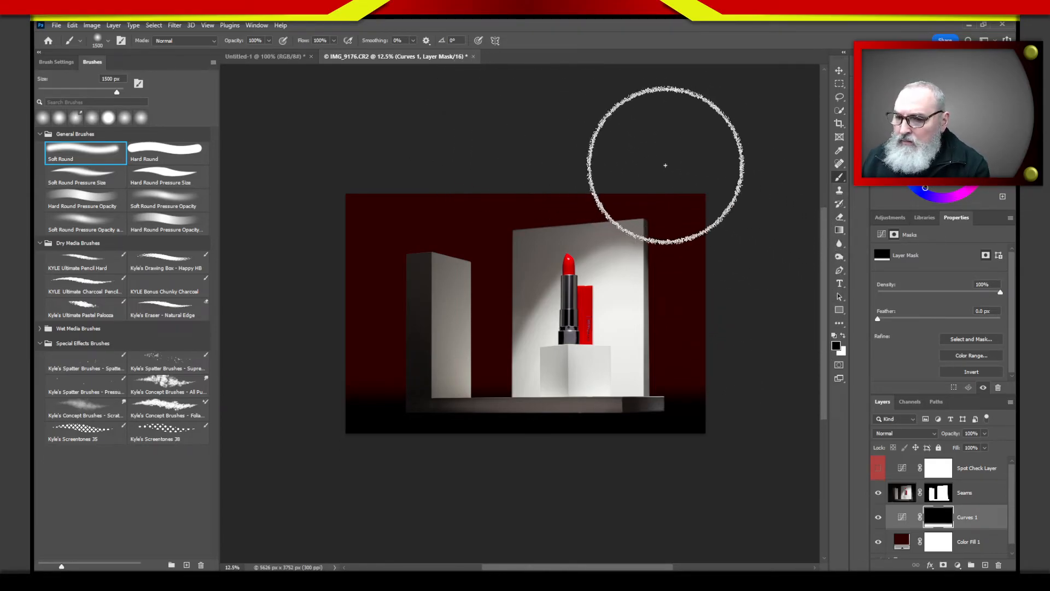
pyautogui.press('x')
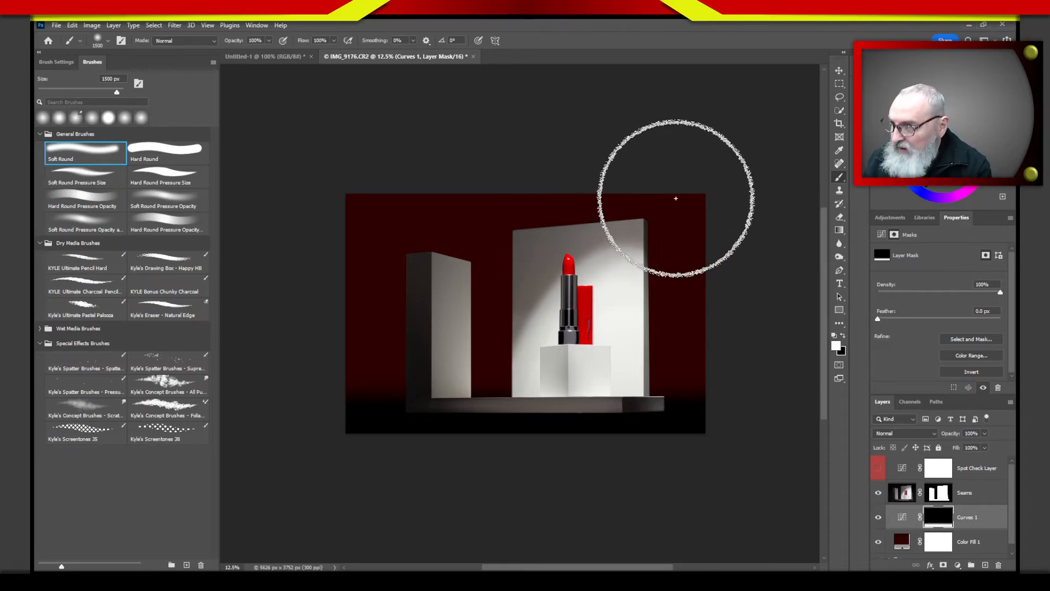
pyautogui.moveTo(700, 172)
pyautogui.mouseDown()
pyautogui.moveTo(744, 294)
pyautogui.moveTo(722, 187)
pyautogui.moveTo(495, 136)
pyautogui.moveTo(708, 180)
pyautogui.moveTo(787, 318)
pyautogui.mouseUp()
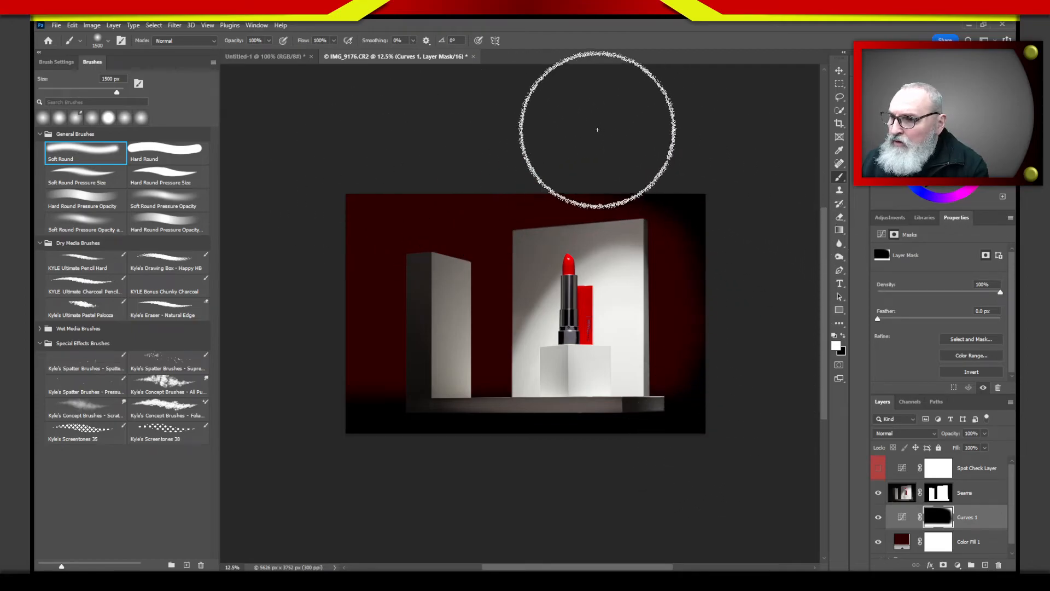
pyautogui.moveTo(351, 175); pyautogui.dragTo(298, 265)
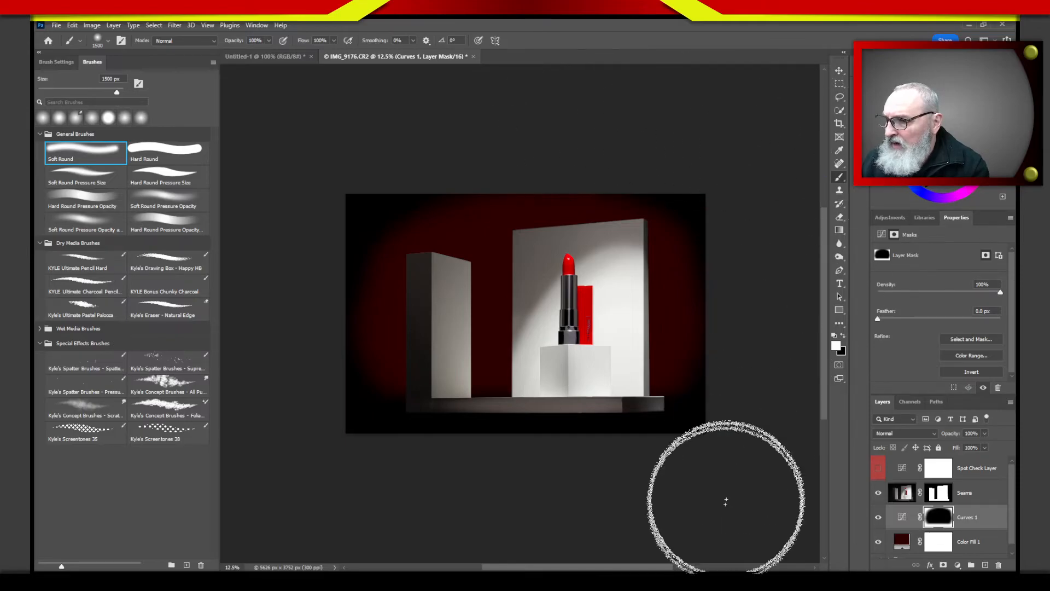
# - Set up the Gradient tool with the Foreground to Transparent preset and white as the foreground colour
pyautogui.moveTo(739, 571)
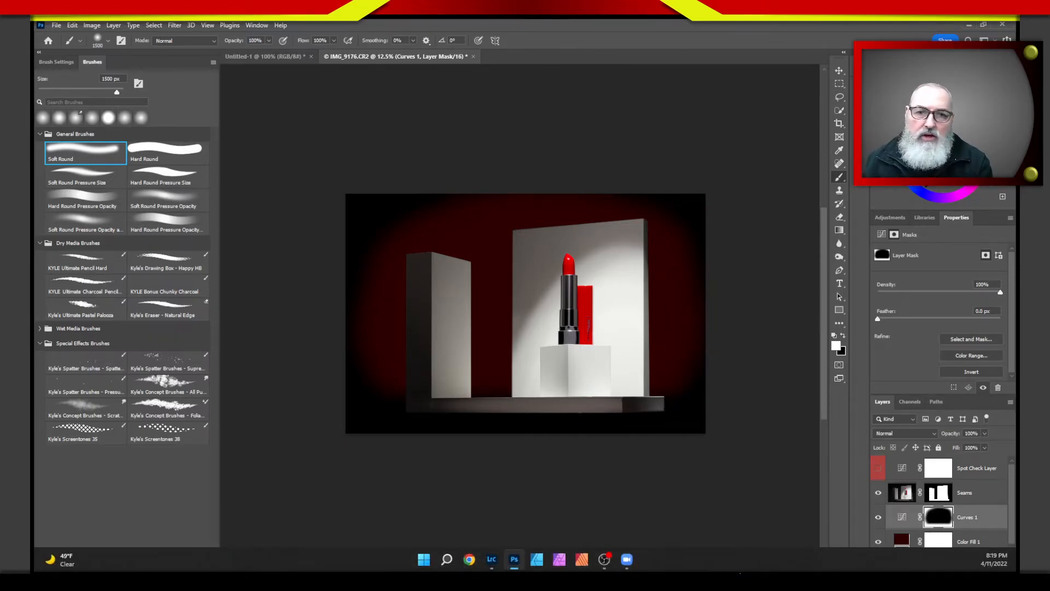
pyautogui.click(840, 232)
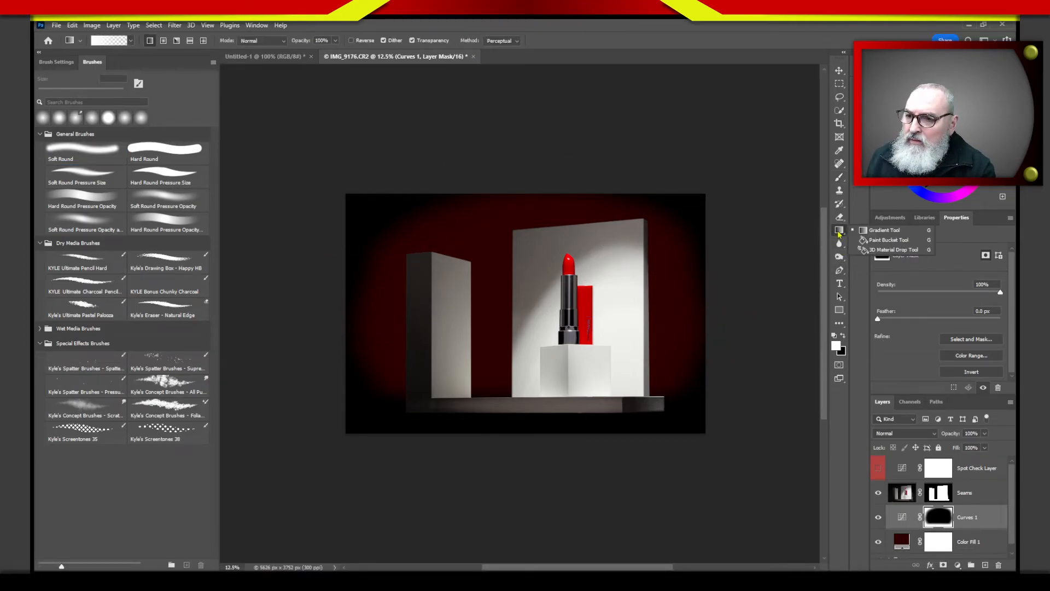
pyautogui.click(873, 230)
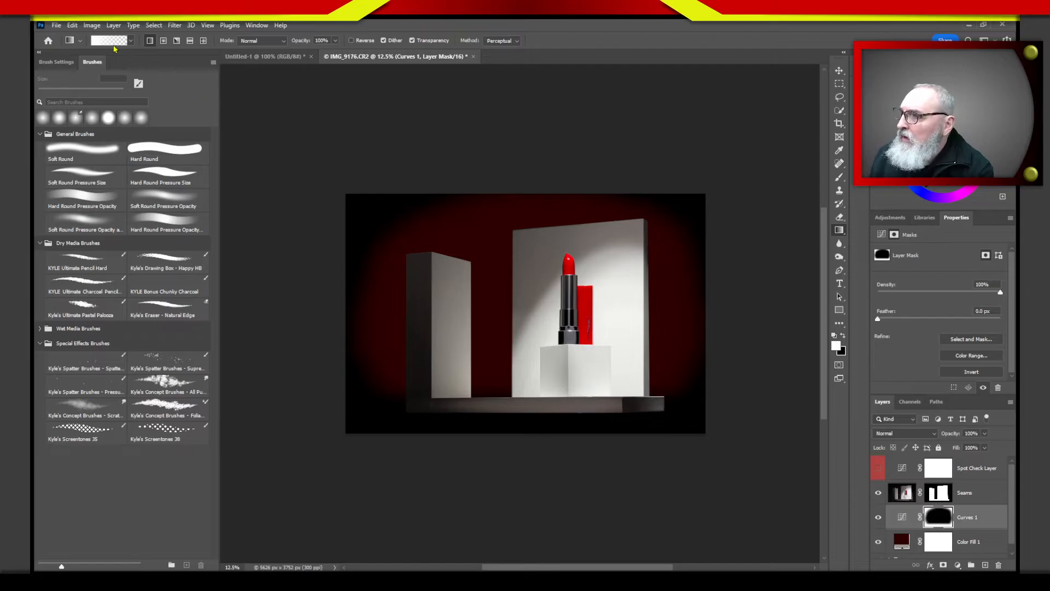
pyautogui.click(131, 41)
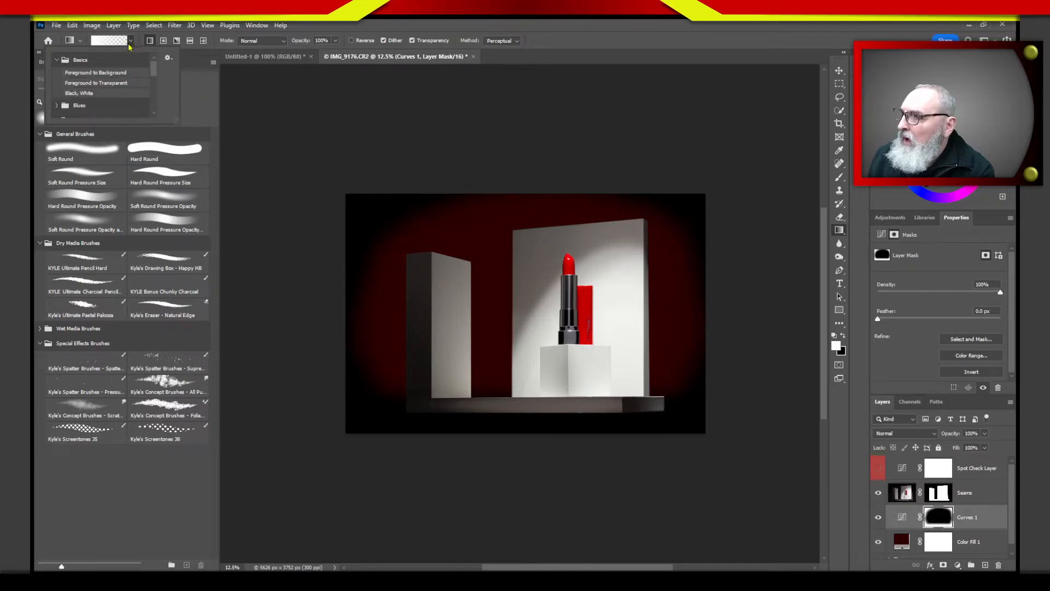
pyautogui.click(96, 84)
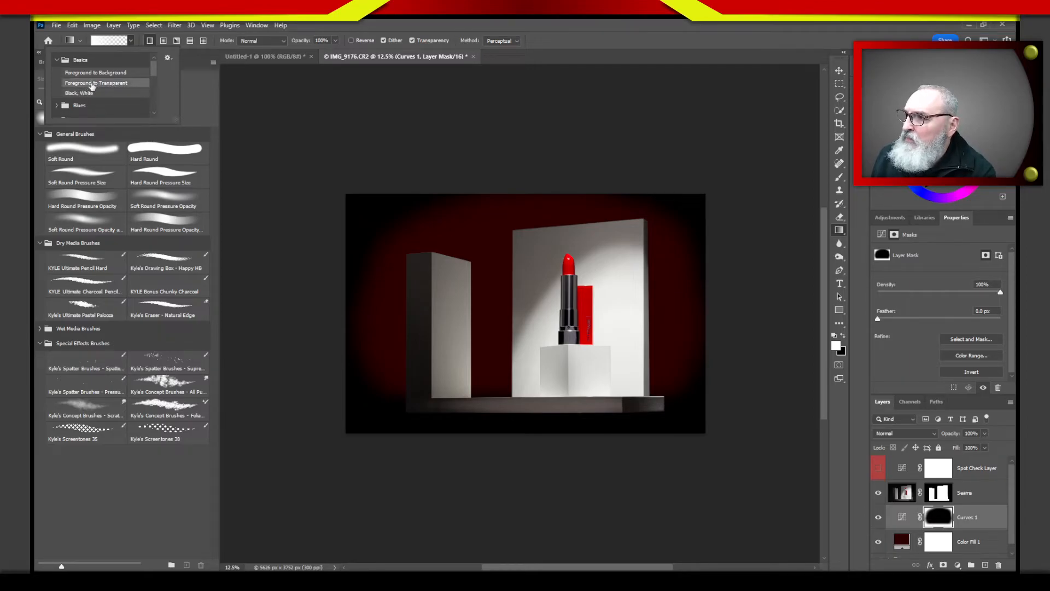
pyautogui.click(836, 346)
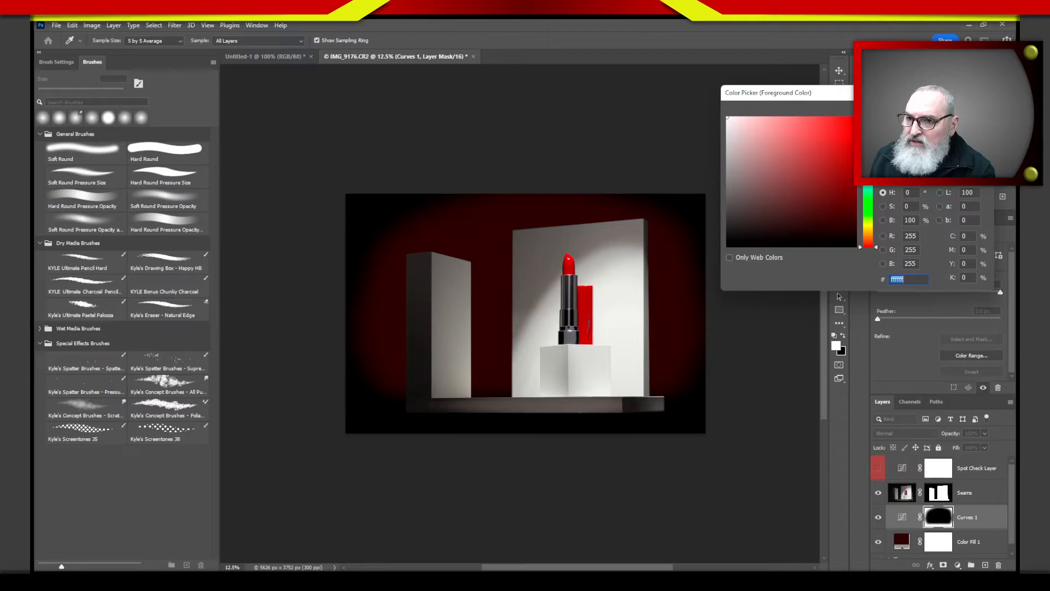
pyautogui.press('Return')
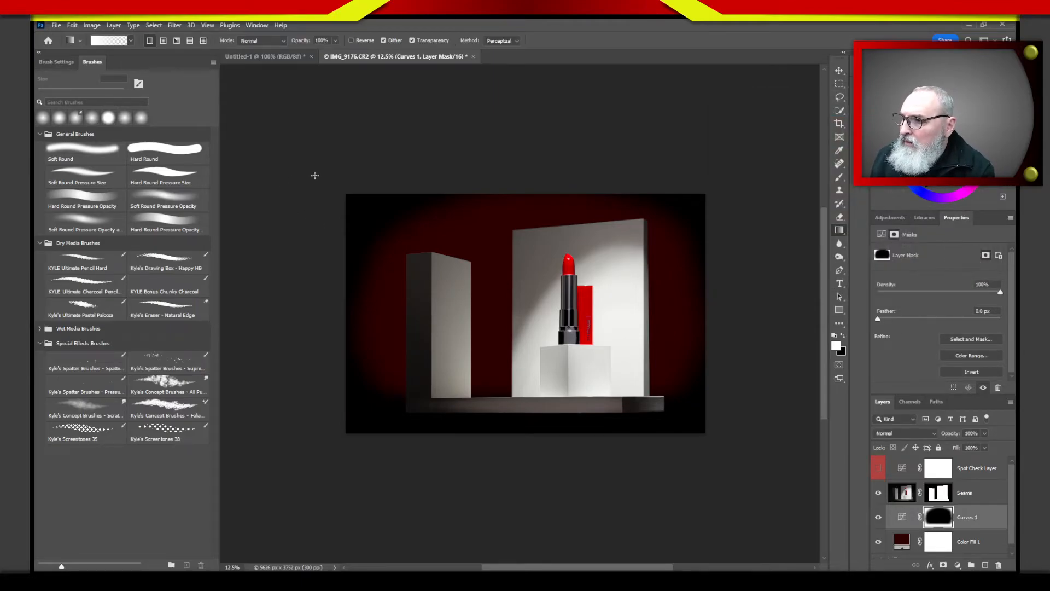
# - Draw short white gradients inward from the upper-left corner, left side and lower-left corner of the Curves 1 mask to soften the vignette
pyautogui.moveTo(307, 163); pyautogui.dragTo(446, 252)
pyautogui.moveTo(331, 135); pyautogui.dragTo(479, 272)
pyautogui.moveTo(443, 139); pyautogui.dragTo(498, 275)
pyautogui.moveTo(273, 250); pyautogui.dragTo(432, 317)
pyautogui.moveTo(276, 386); pyautogui.dragTo(430, 359)
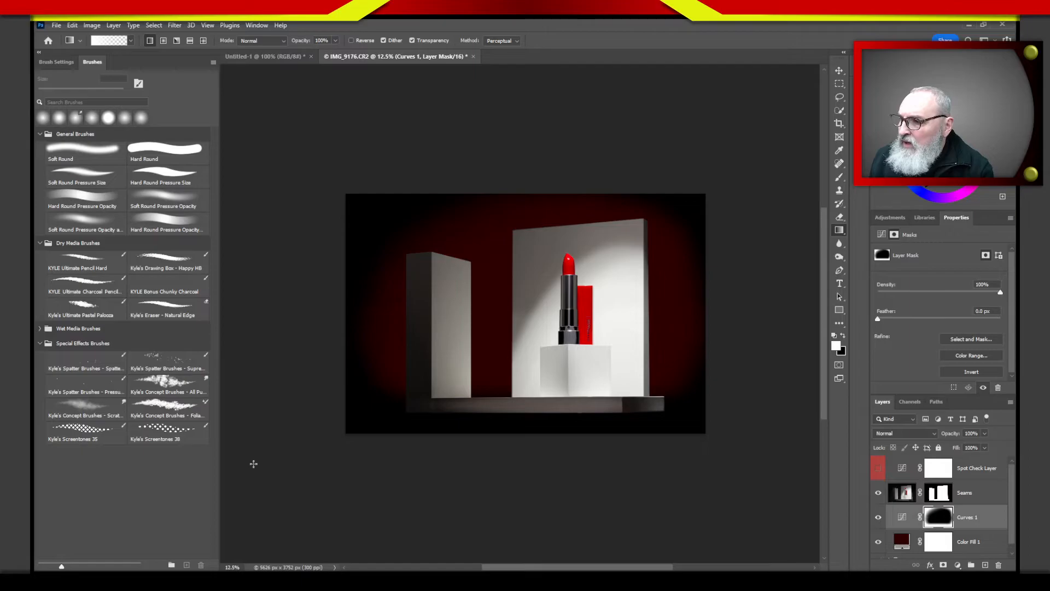
pyautogui.moveTo(253, 461); pyautogui.dragTo(418, 368)
pyautogui.moveTo(262, 335); pyautogui.dragTo(427, 306)
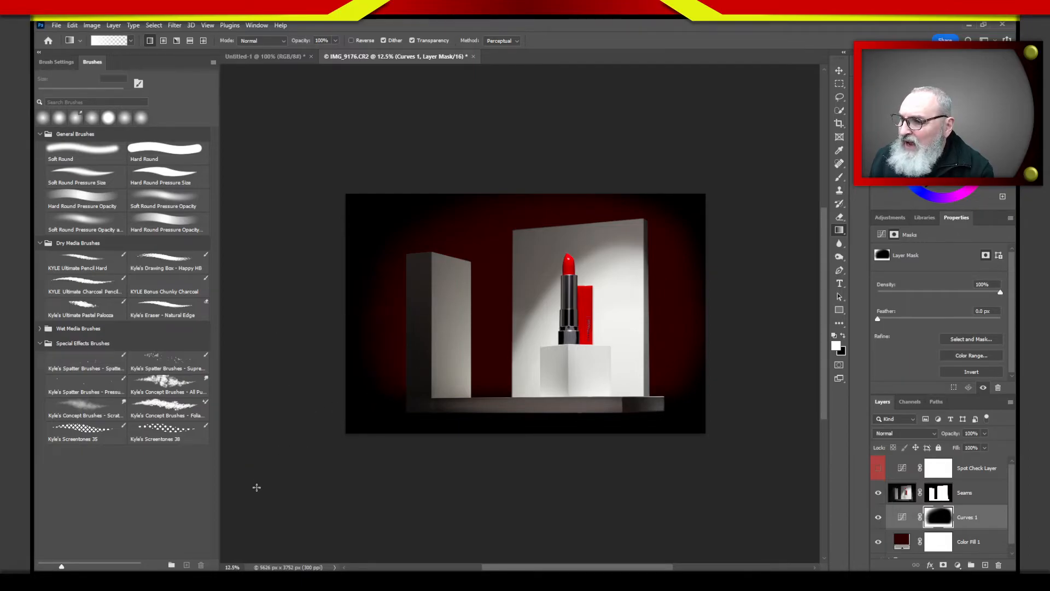
# - Draw white gradients inward from the upper-right corner and top edge of the Curves 1 mask to darken those areas smoothly
pyautogui.moveTo(685, 109); pyautogui.dragTo(614, 239)
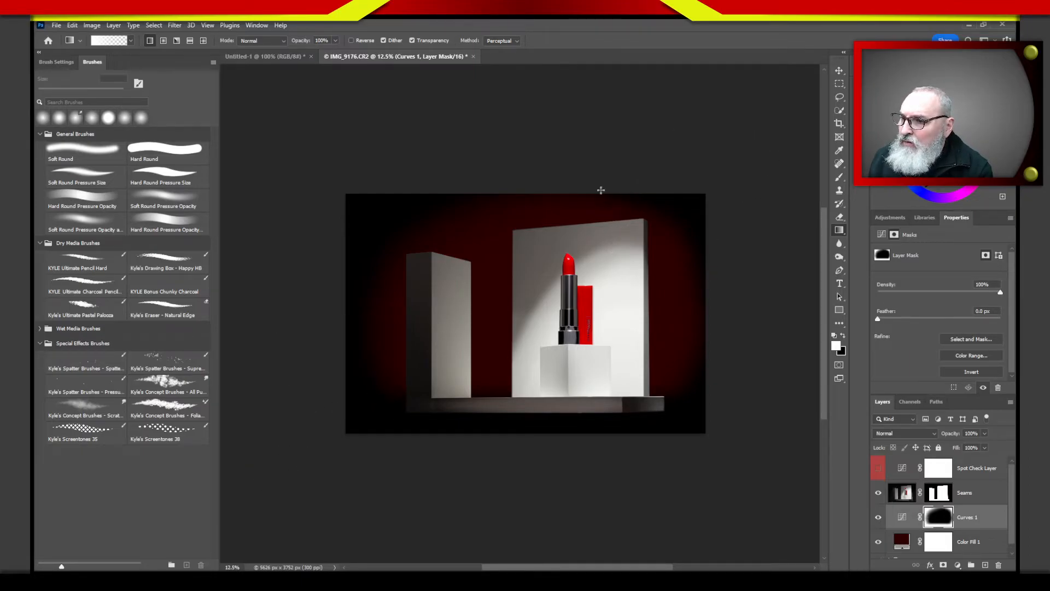
pyautogui.moveTo(616, 133); pyautogui.dragTo(593, 239)
pyautogui.moveTo(738, 129); pyautogui.dragTo(652, 234)
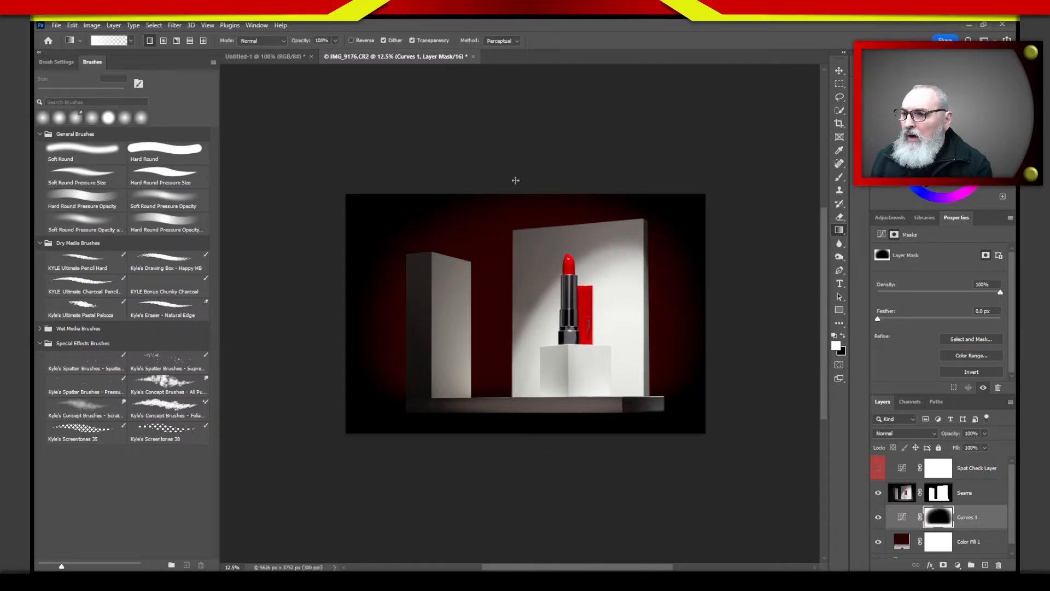
pyautogui.moveTo(508, 122); pyautogui.dragTo(513, 235)
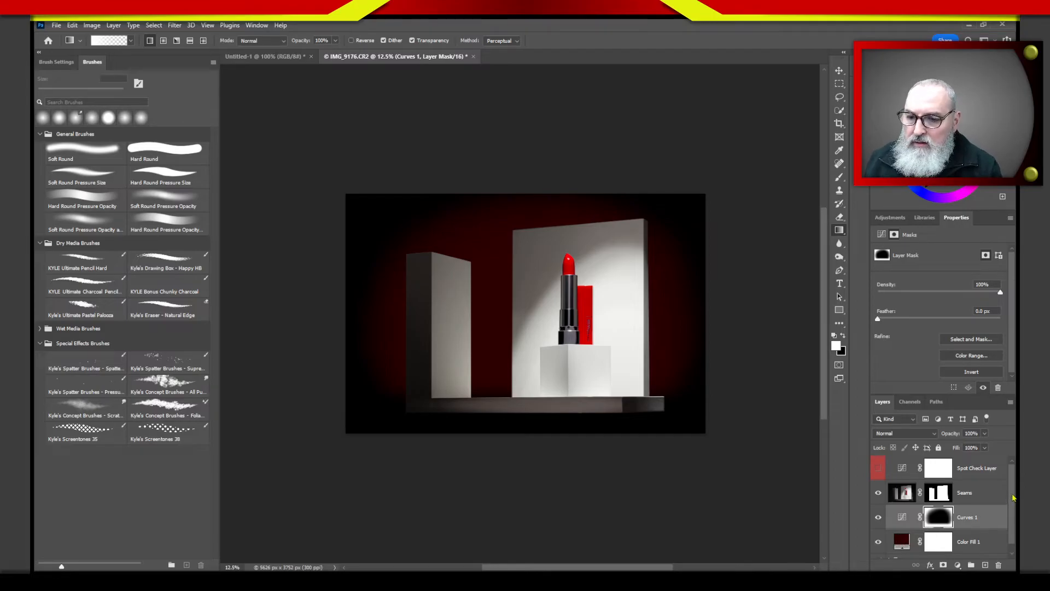
pyautogui.moveTo(1013, 499); pyautogui.dragTo(1015, 508)
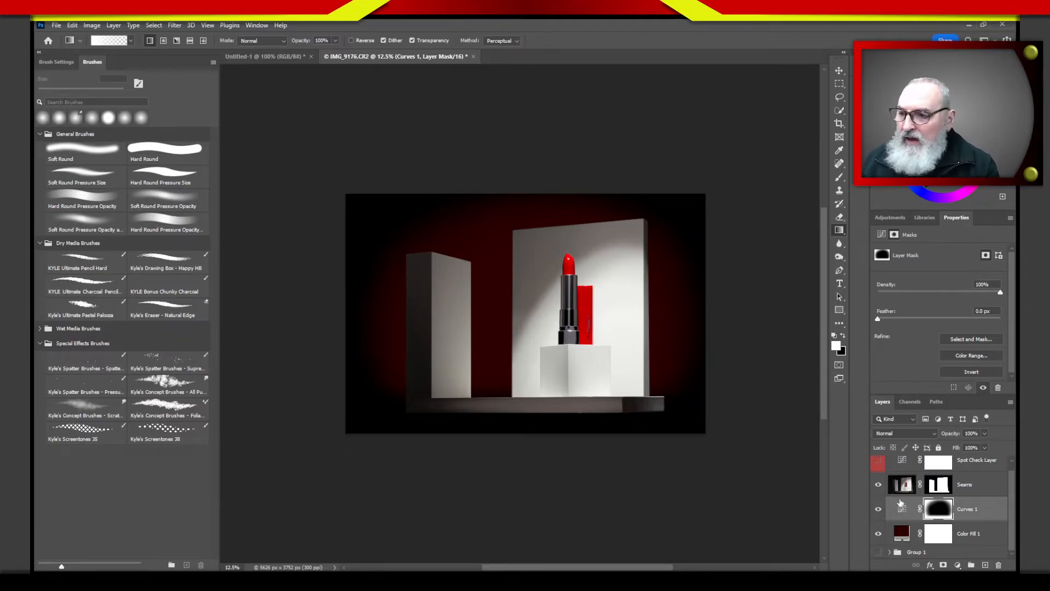
pyautogui.moveTo(949, 435)
pyautogui.mouseDown()
pyautogui.moveTo(918, 439)
pyautogui.moveTo(952, 438)
pyautogui.mouseUp()
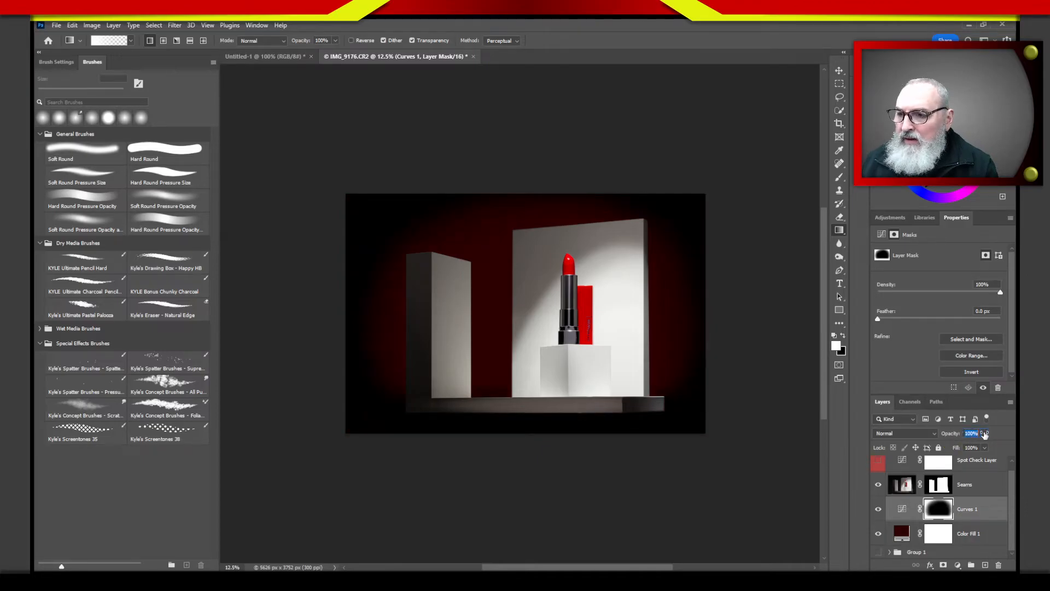
pyautogui.click(959, 436)
pyautogui.press('Return')
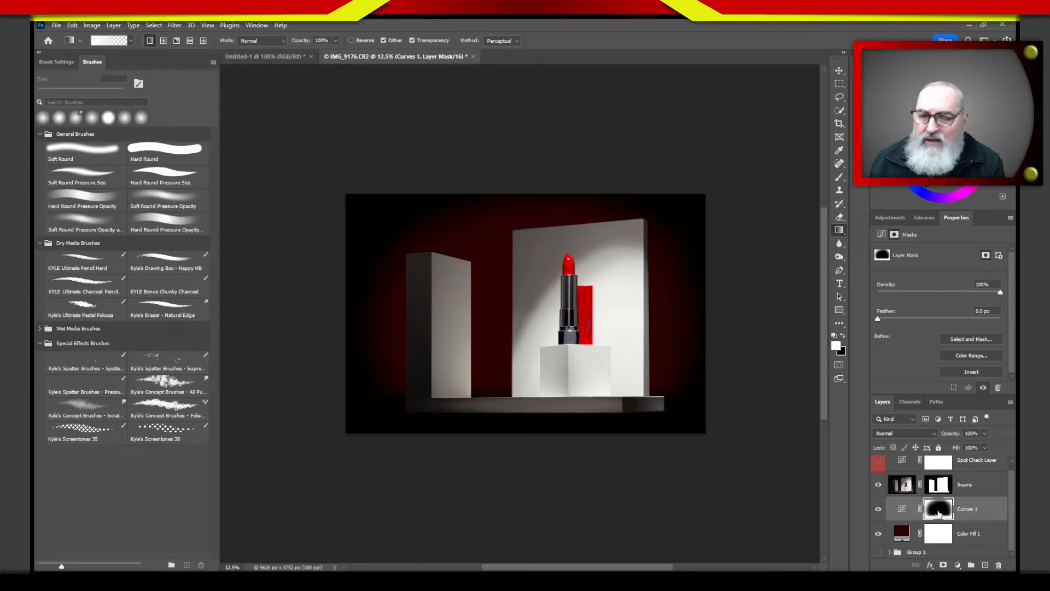
# - Change the Color Fill 1 colour to #320404 and move the Curves 1 black point slightly back toward the shadows
pyautogui.doubleClick(902, 534)
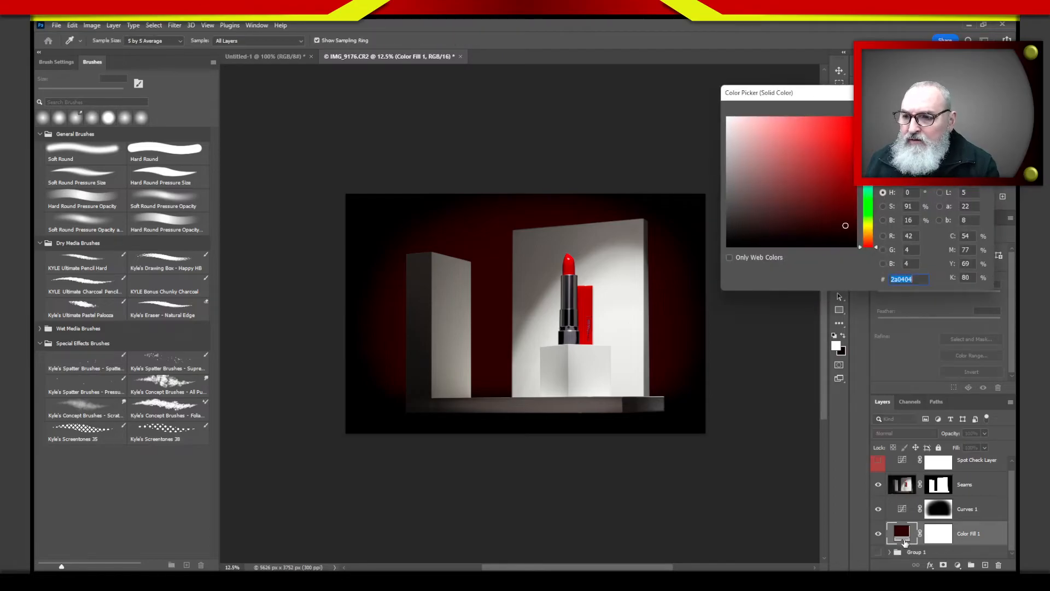
pyautogui.click(847, 227)
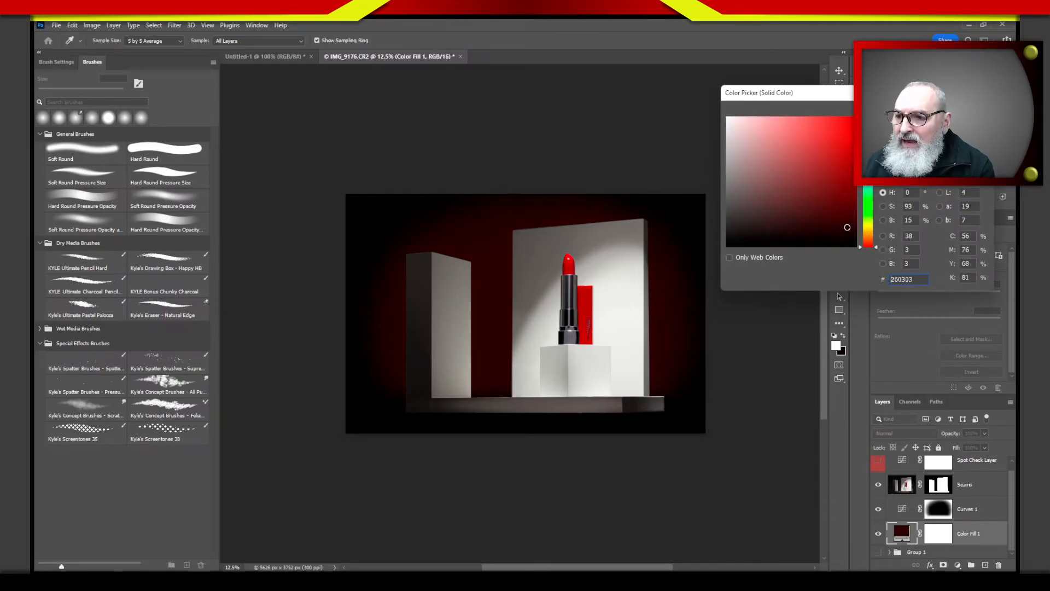
pyautogui.moveTo(848, 225); pyautogui.dragTo(846, 221)
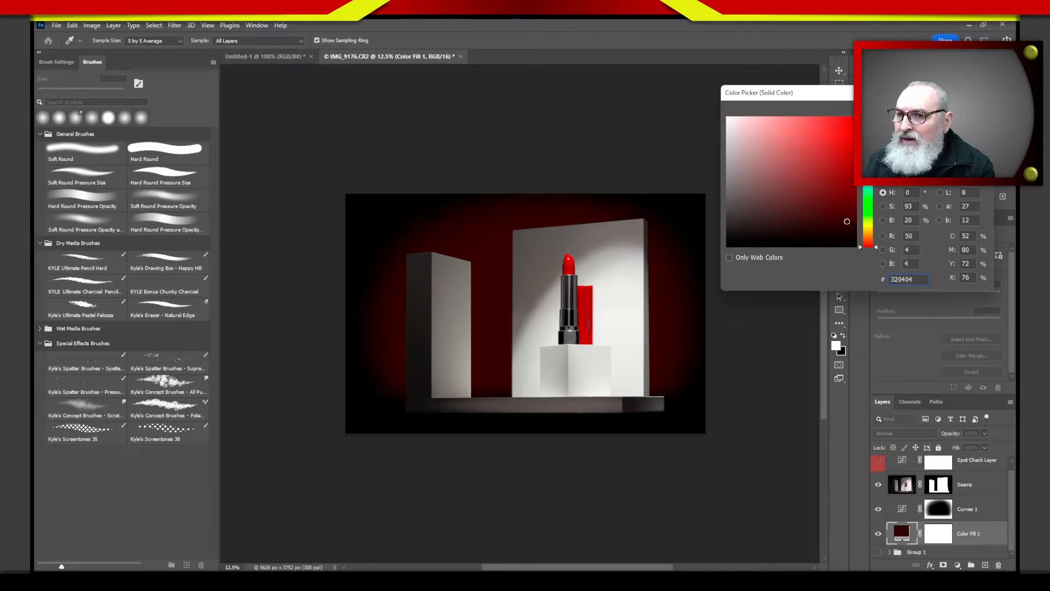
pyautogui.click(968, 108)
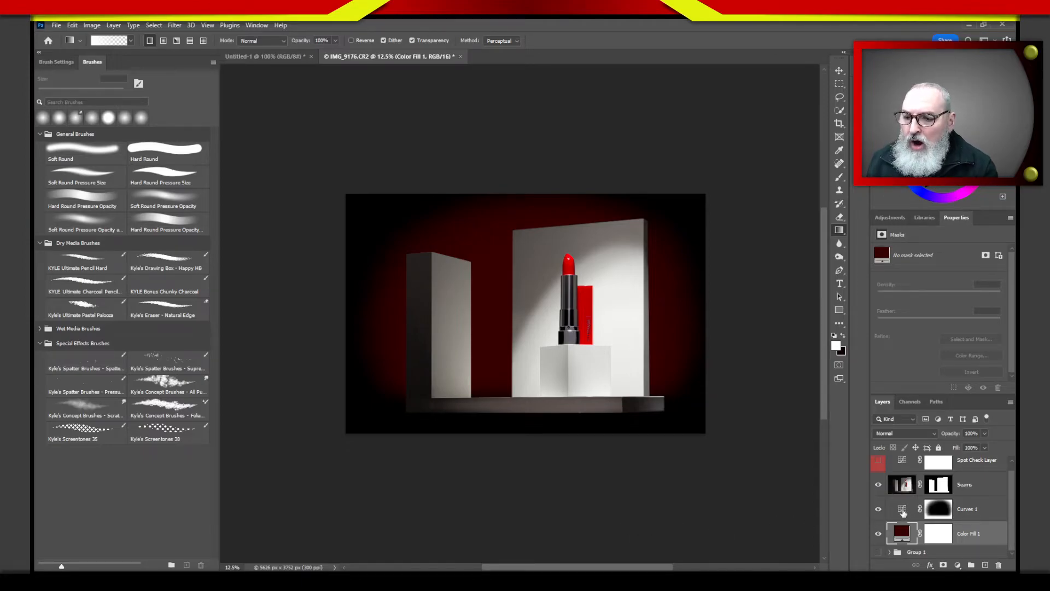
pyautogui.click(902, 510)
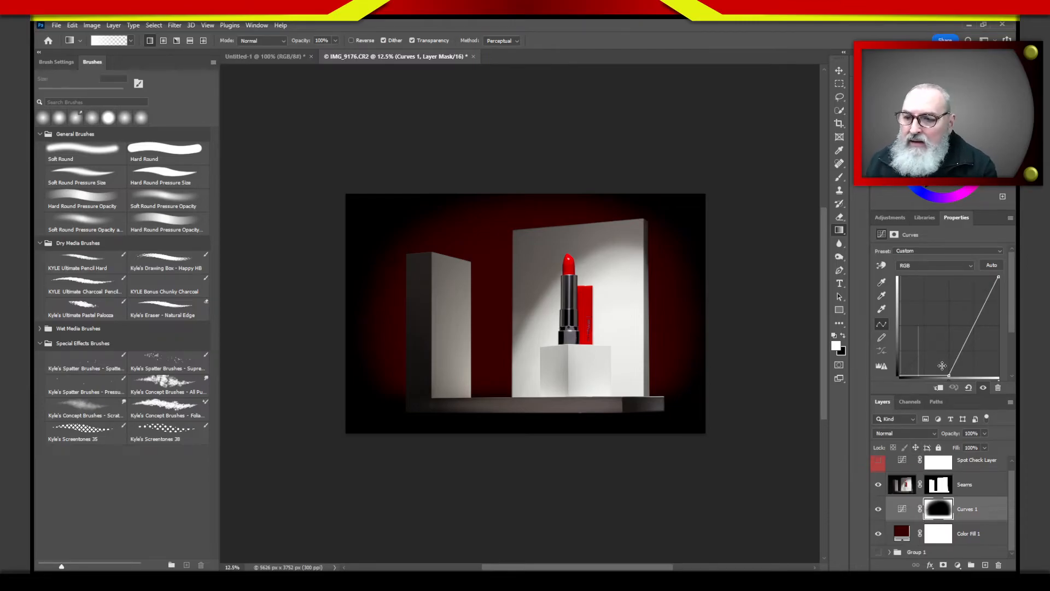
pyautogui.moveTo(950, 376)
pyautogui.mouseDown()
pyautogui.moveTo(953, 338)
pyautogui.moveTo(937, 377)
pyautogui.moveTo(909, 364)
pyautogui.moveTo(908, 386)
pyautogui.moveTo(946, 382)
pyautogui.mouseUp()
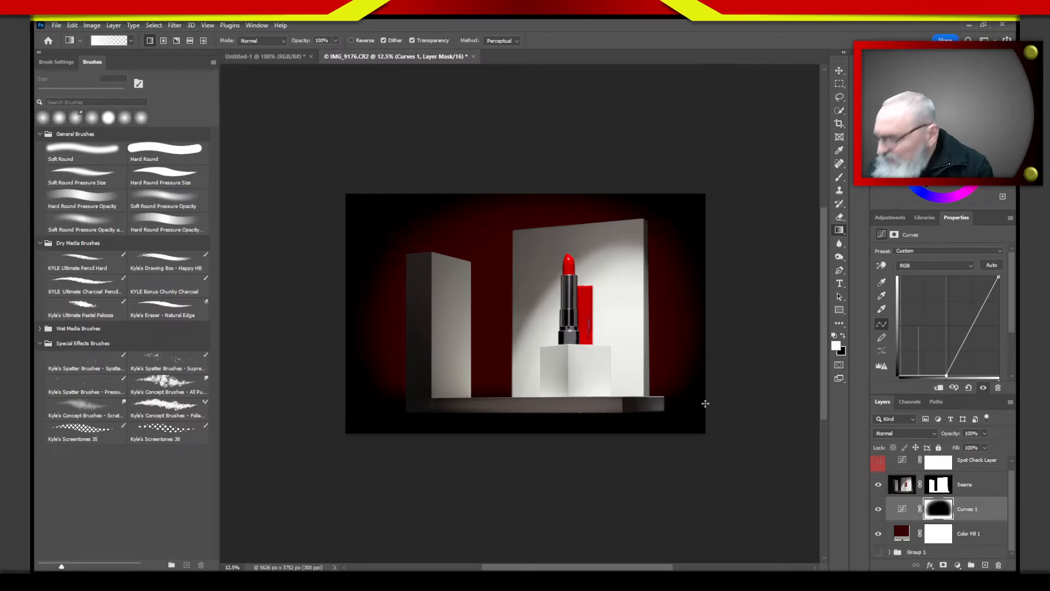
# - Trace the arc of light on the back panel and its imagined continuation on the background with temporary annotations, and clear them
pyautogui.scroll(3, 629, 322)
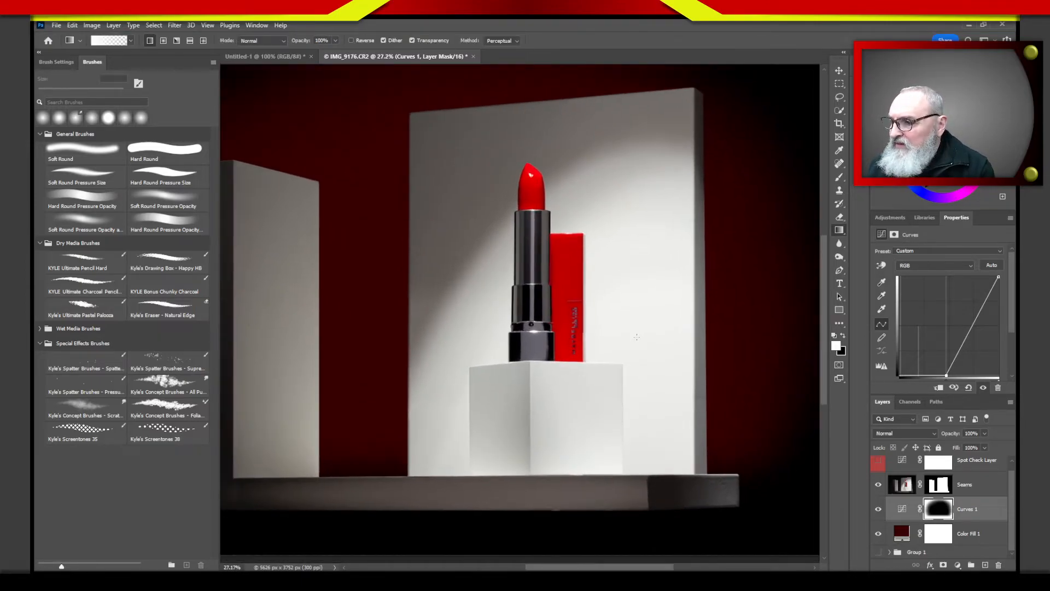
pyautogui.hscroll(1, 629, 356)
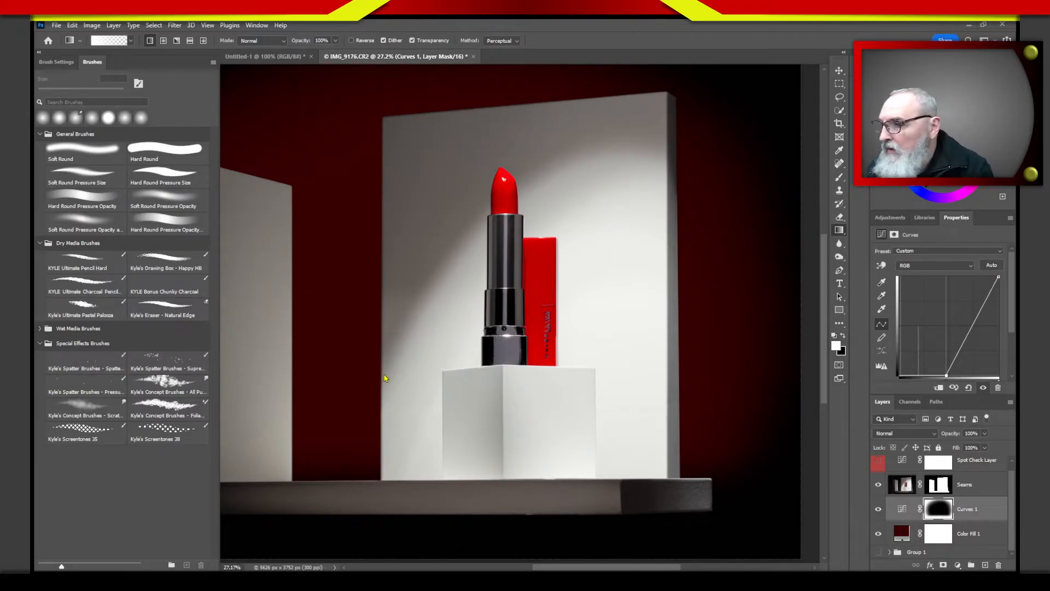
pyautogui.moveTo(385, 377); pyautogui.dragTo(412, 317)
pyautogui.moveTo(461, 253); pyautogui.dragTo(529, 198)
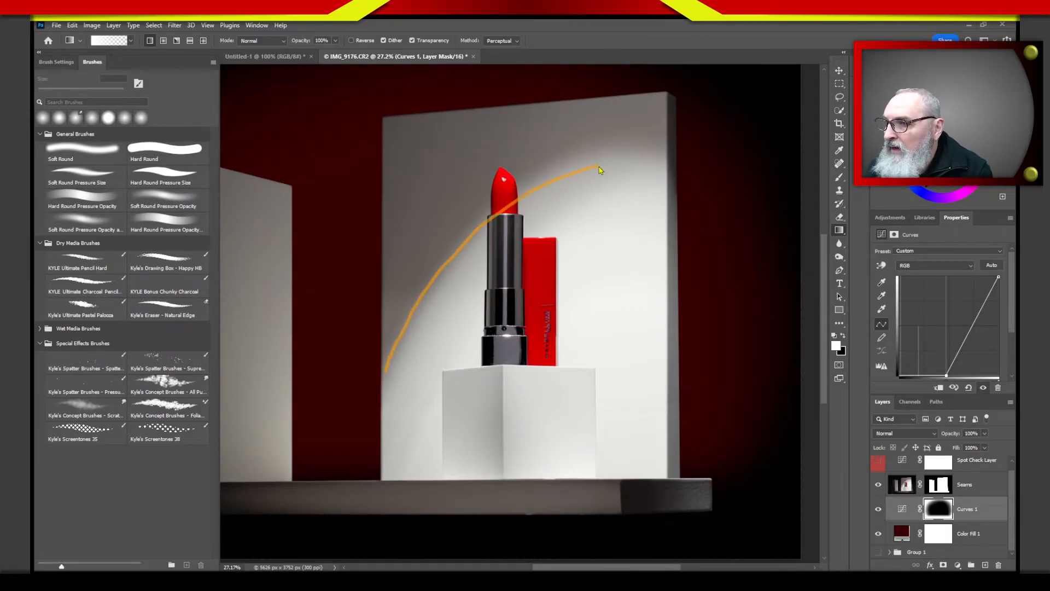
pyautogui.moveTo(655, 163); pyautogui.dragTo(671, 165)
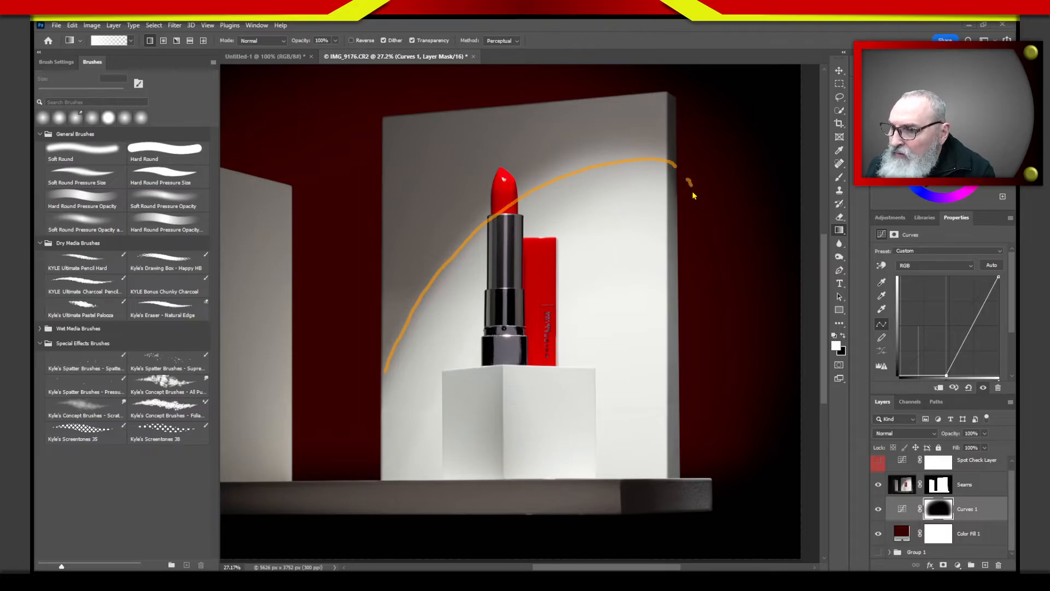
pyautogui.moveTo(693, 195)
pyautogui.mouseDown()
pyautogui.moveTo(709, 282)
pyautogui.moveTo(679, 468)
pyautogui.mouseUp()
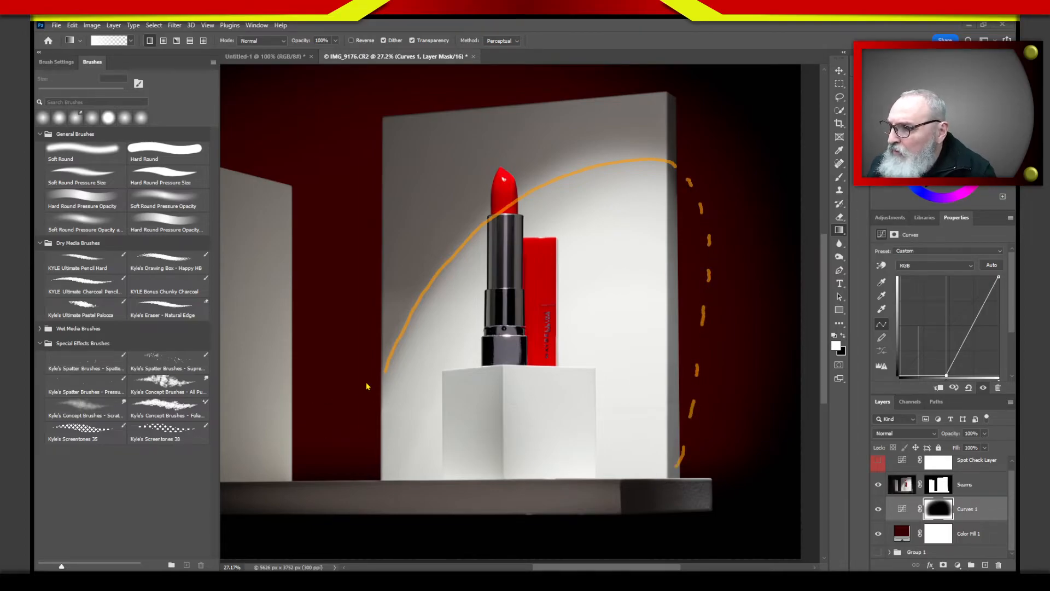
pyautogui.moveTo(367, 387); pyautogui.dragTo(332, 474)
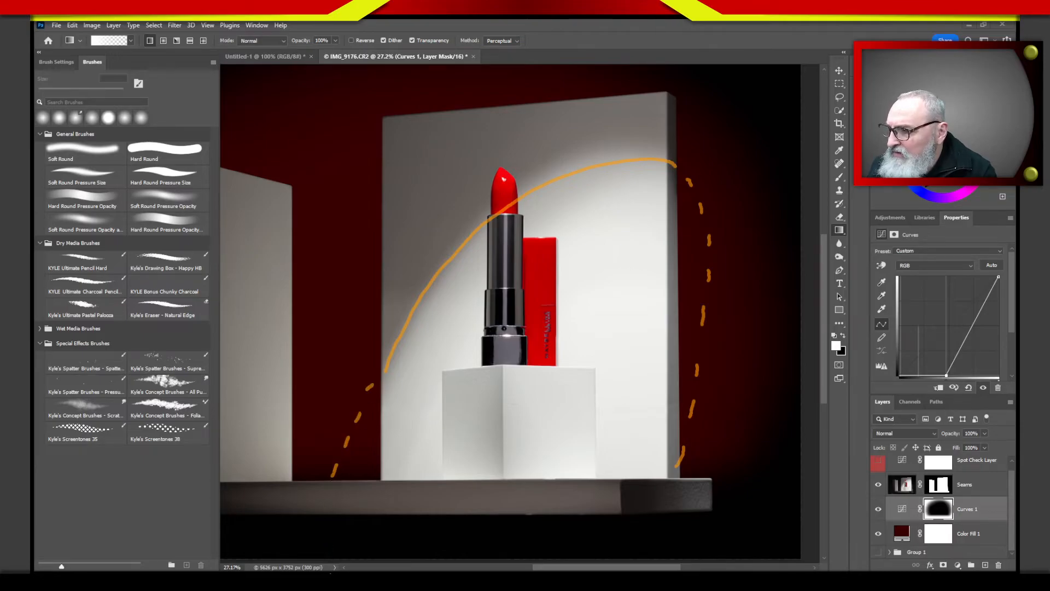
pyautogui.moveTo(322, 573)
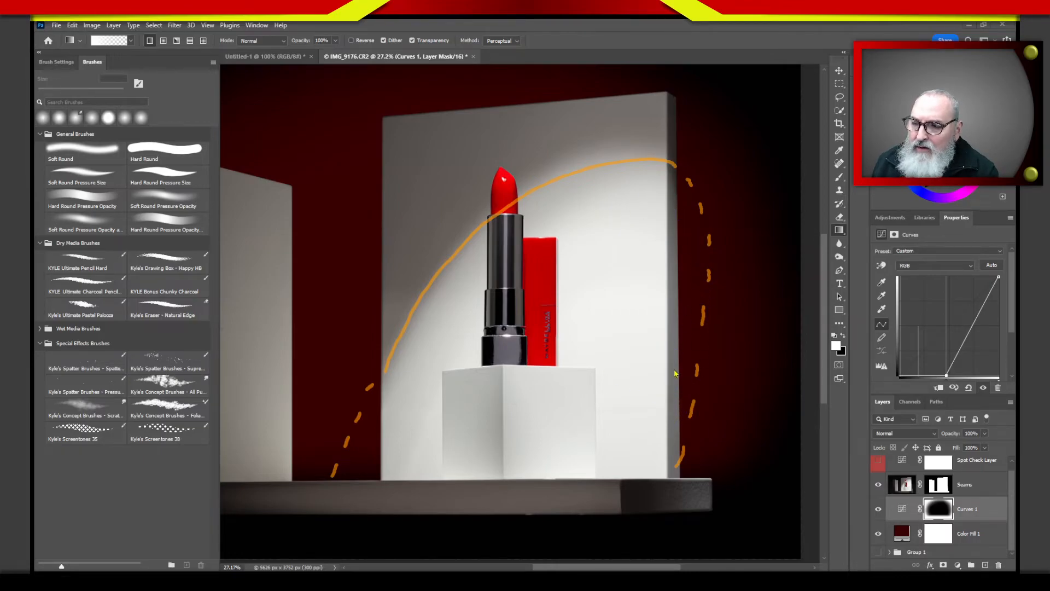
pyautogui.press('Escape')
# - Add a new Curves adjustment above Curves 1 with its curve raised to the top to brighten the red, and invert its mask to black
pyautogui.click(907, 513)
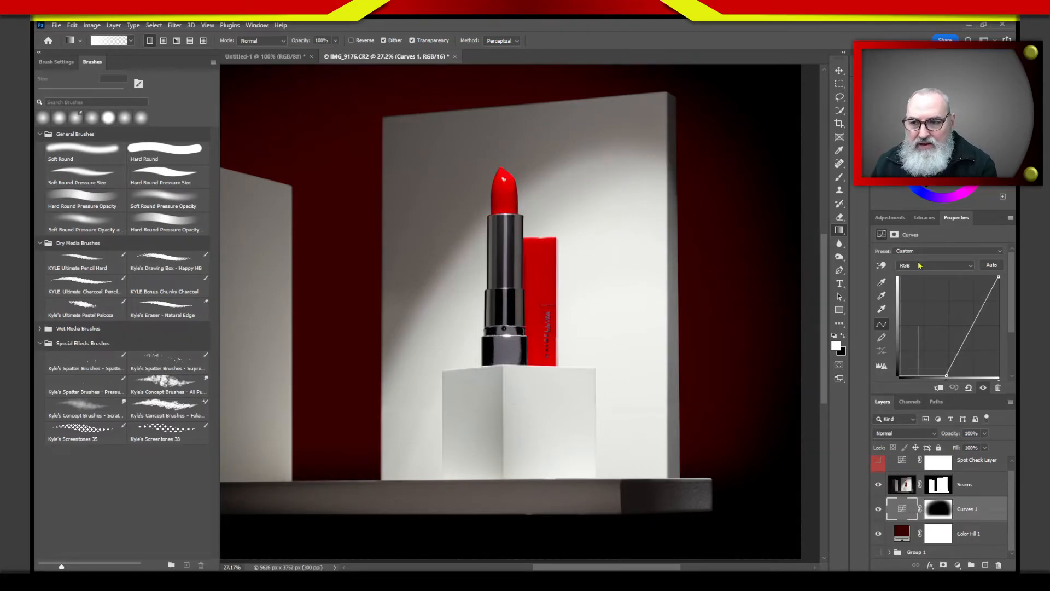
pyautogui.hotkey('ctrl', 'm')
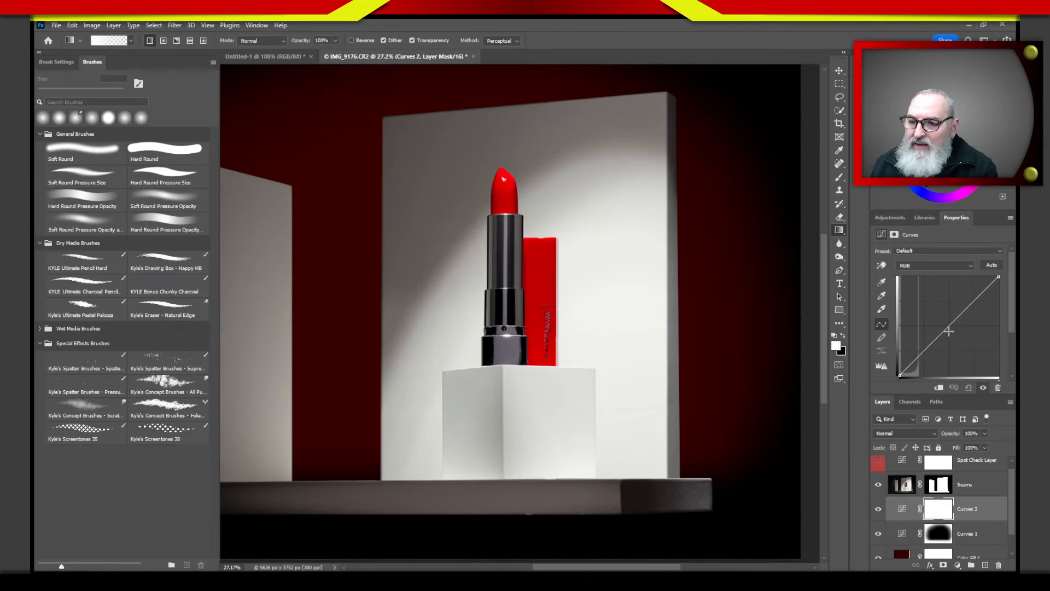
pyautogui.moveTo(947, 329); pyautogui.dragTo(934, 310)
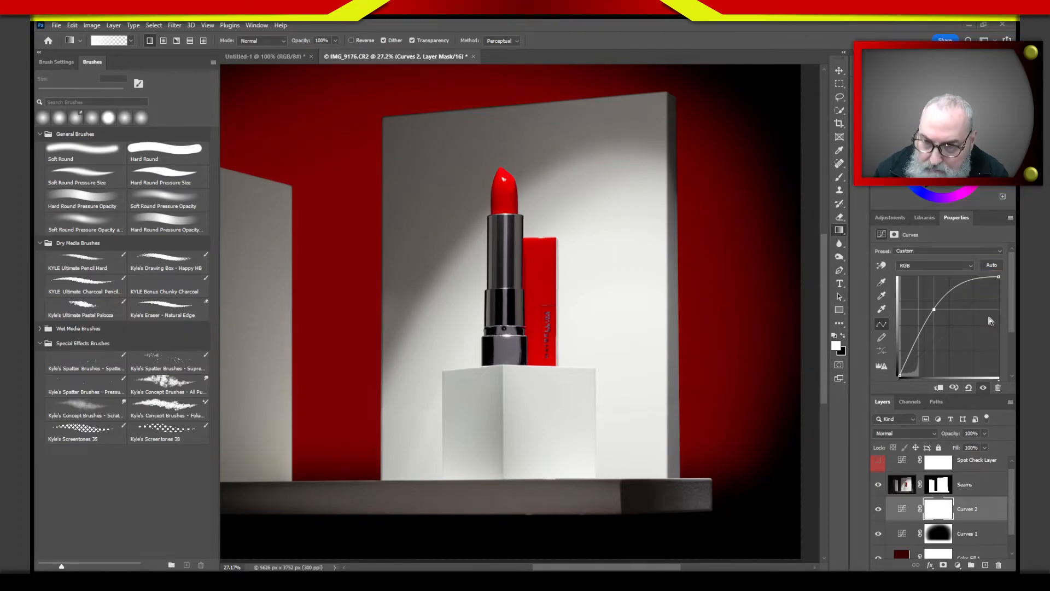
pyautogui.moveTo(934, 310); pyautogui.dragTo(938, 265)
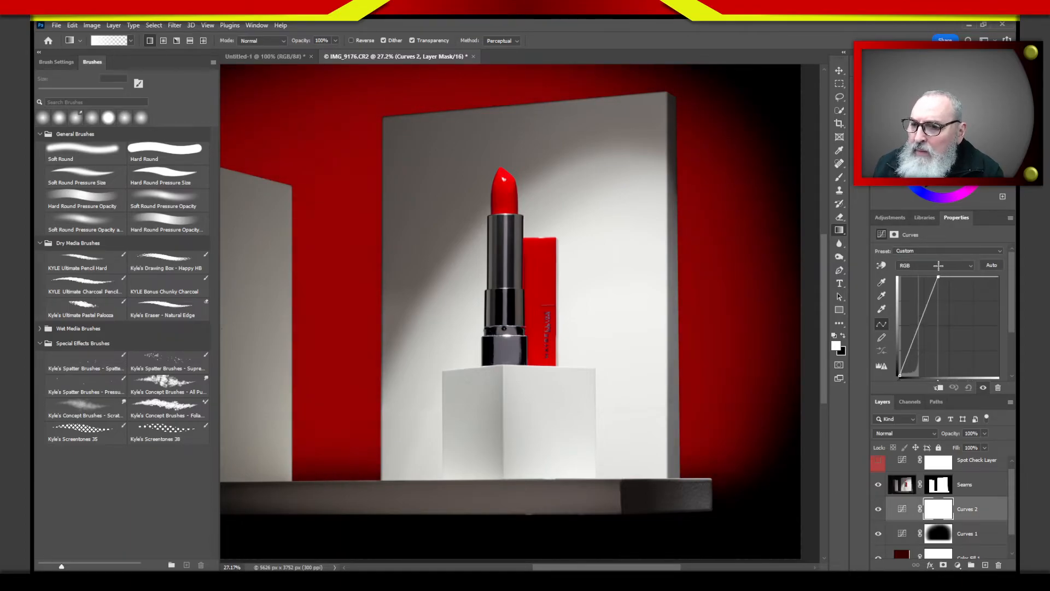
pyautogui.click(938, 517)
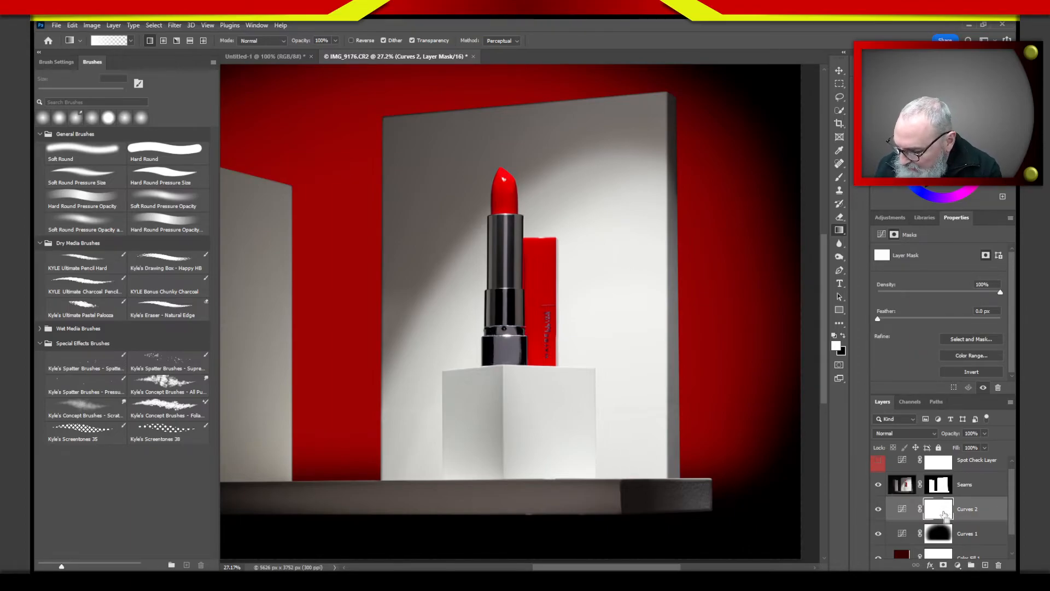
pyautogui.hotkey('ctrl', 'i')
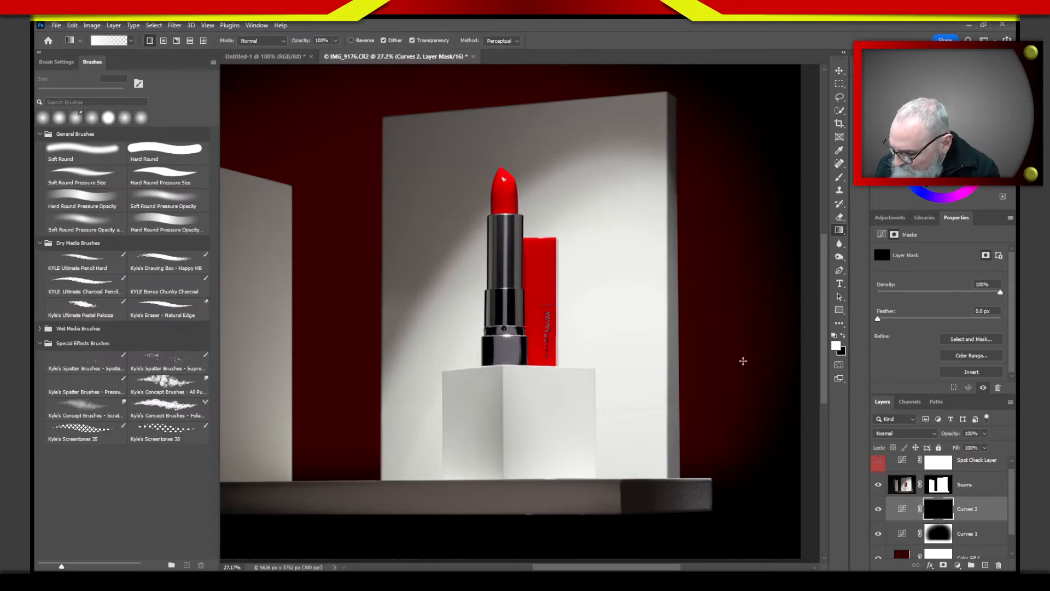
# - Paint white on the Curves 2 mask with a soft round brush of about 415 px to light the background along the back panel's right edge
pyautogui.press('b')
pyautogui.press('[')
pyautogui.press('[')
pyautogui.press('[')
pyautogui.press('[')
pyautogui.press('[')
pyautogui.press('[')
pyautogui.press('[')
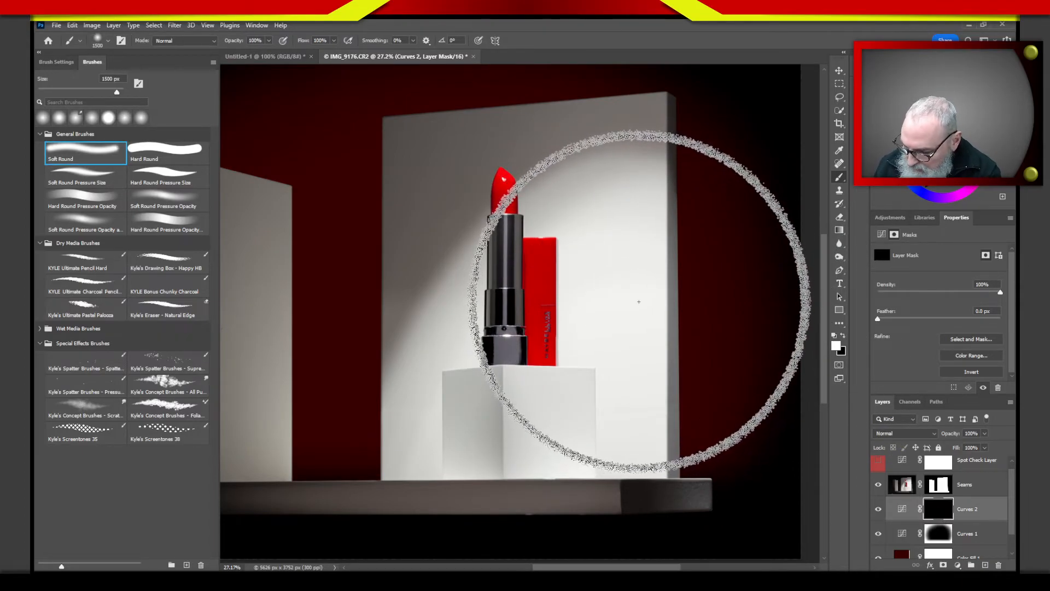
pyautogui.press('[')
pyautogui.press('[')
pyautogui.press('[')
pyautogui.press('[')
pyautogui.press('[')
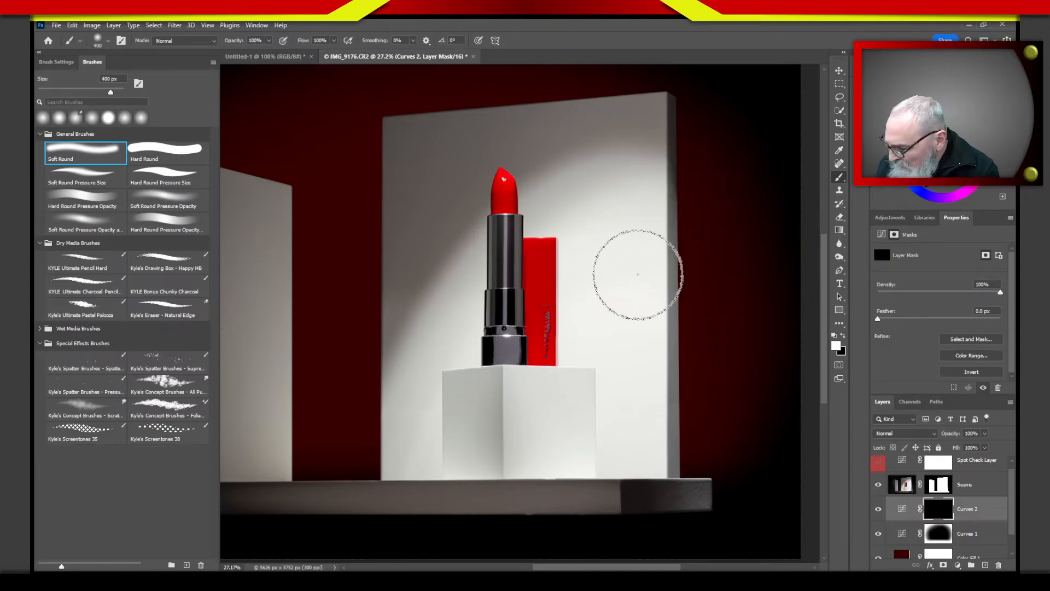
pyautogui.keyDown('alt'); pyautogui.rightClick(634, 251); pyautogui.keyUp('alt')
pyautogui.moveTo(635, 269)
pyautogui.mouseDown()
pyautogui.moveTo(639, 322)
pyautogui.moveTo(632, 202)
pyautogui.moveTo(663, 248)
pyautogui.moveTo(661, 290)
pyautogui.moveTo(633, 368)
pyautogui.moveTo(645, 197)
pyautogui.mouseUp()
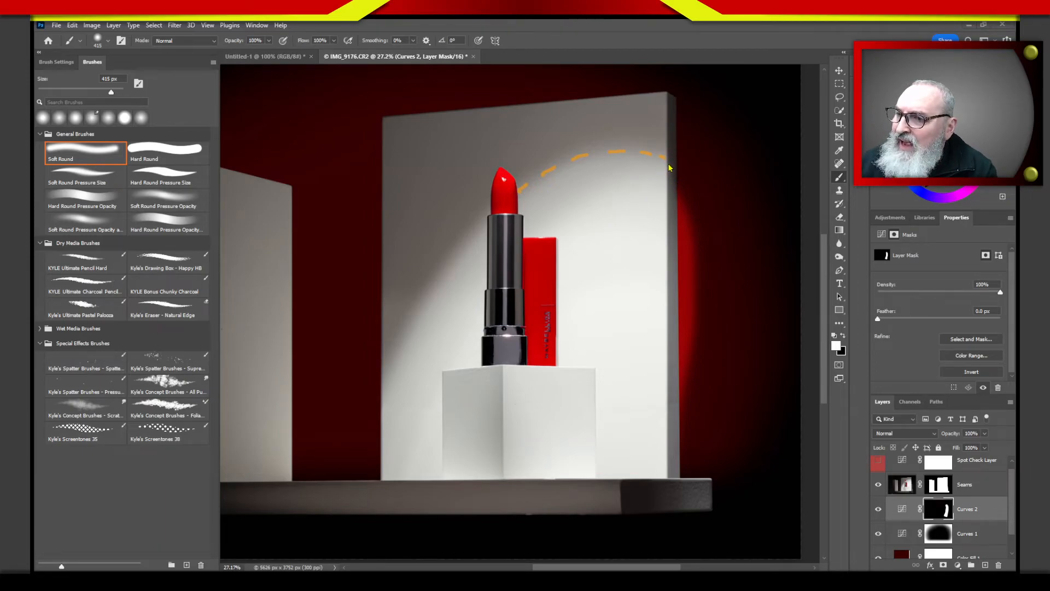
# - Trace how the light arc wraps over the panel's side and falls on the red background with temporary annotations, and clear them
pyautogui.moveTo(671, 178); pyautogui.dragTo(673, 186)
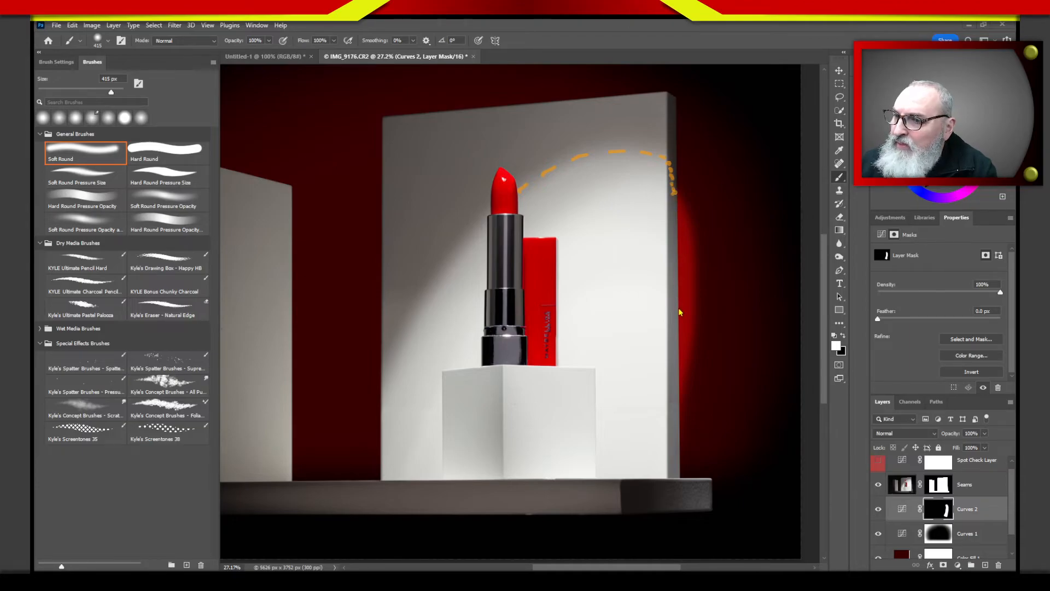
pyautogui.moveTo(681, 200); pyautogui.dragTo(700, 259)
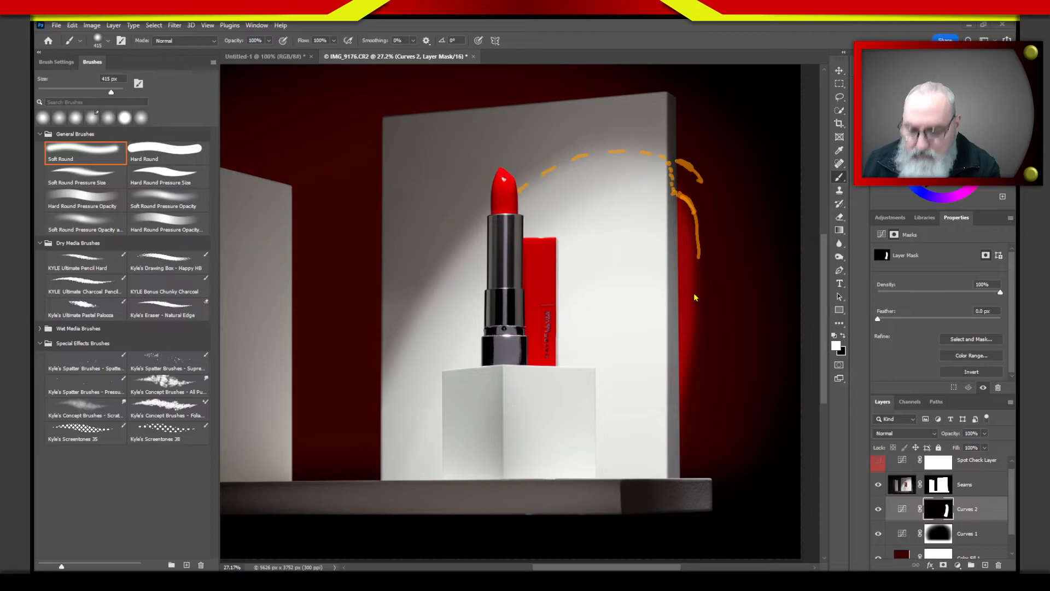
pyautogui.press('Escape')
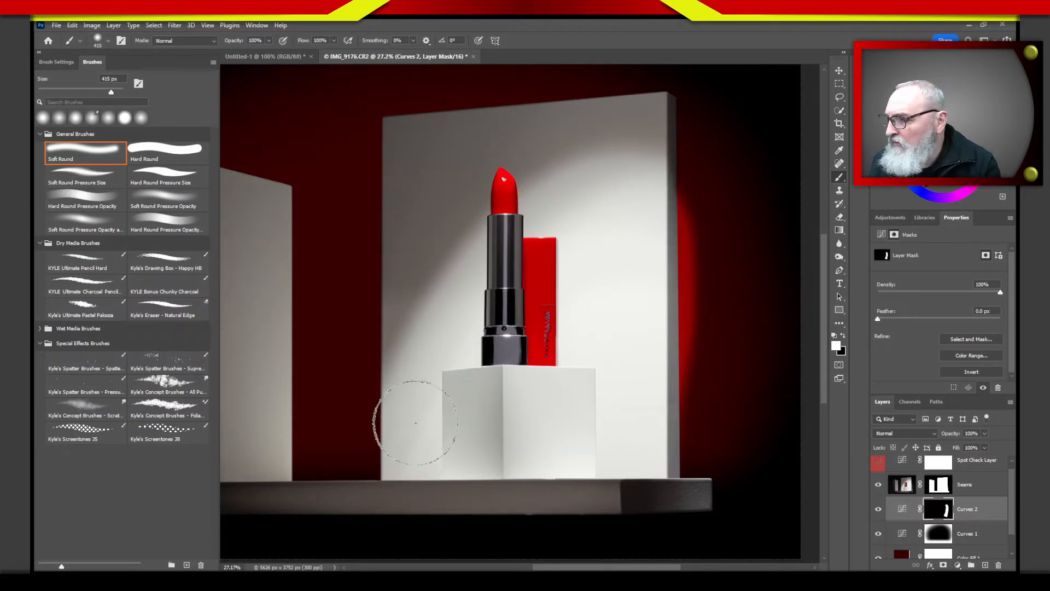
# - Paint white on the Curves 2 mask at the background's base beside the back panel's lower-left edge, softening the glow at 20% brush opacity
pyautogui.moveTo(410, 421)
pyautogui.mouseDown()
pyautogui.moveTo(419, 418)
pyautogui.moveTo(375, 419)
pyautogui.moveTo(403, 445)
pyautogui.moveTo(371, 498)
pyautogui.moveTo(382, 477)
pyautogui.mouseUp()
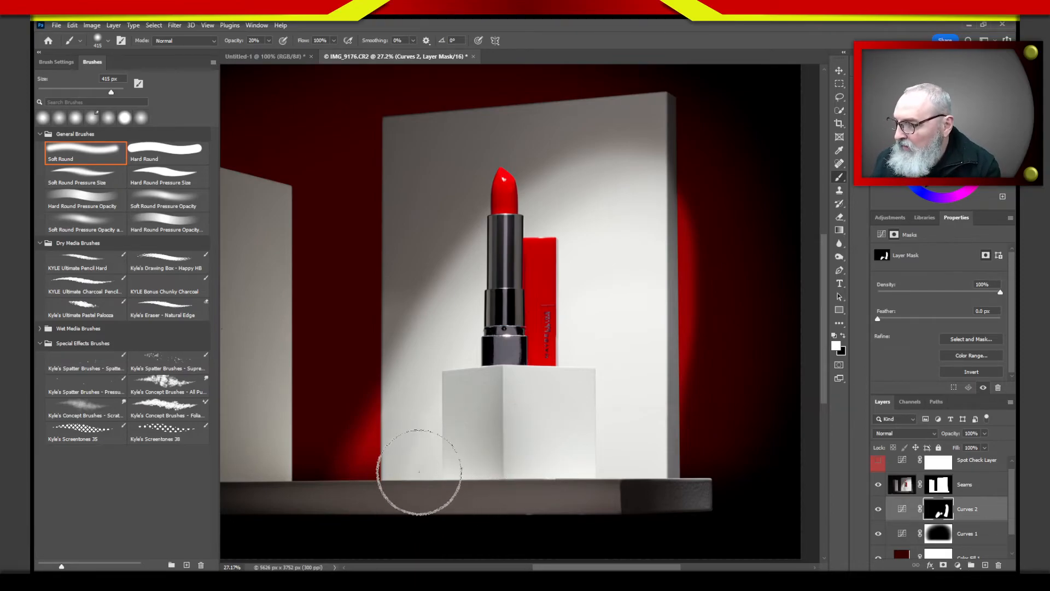
pyautogui.moveTo(586, 486); pyautogui.dragTo(692, 399)
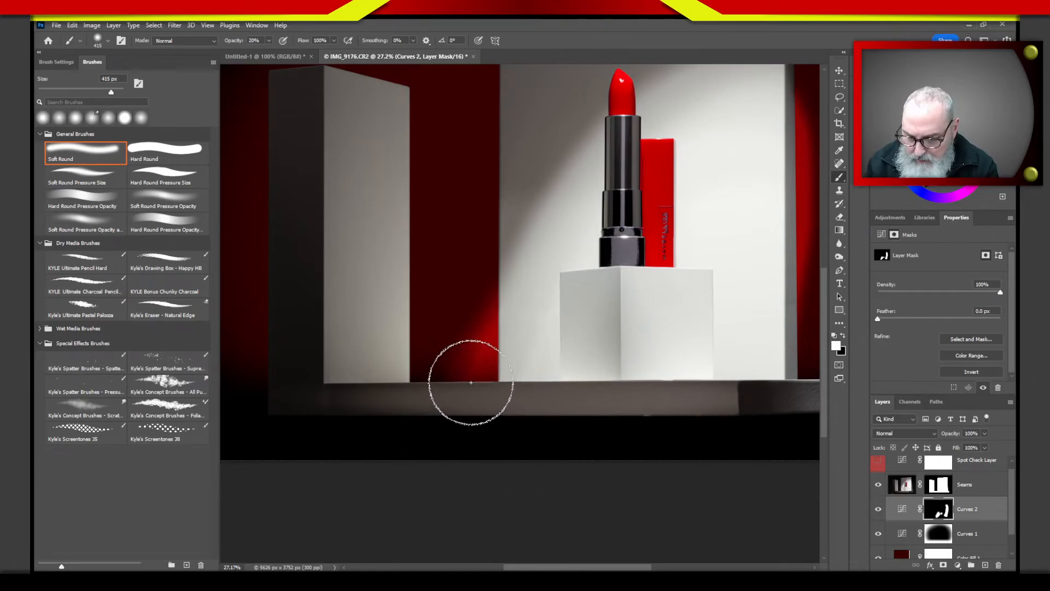
pyautogui.moveTo(453, 358)
pyautogui.mouseDown()
pyautogui.moveTo(397, 372)
pyautogui.moveTo(477, 400)
pyautogui.moveTo(524, 366)
pyautogui.moveTo(394, 370)
pyautogui.mouseUp()
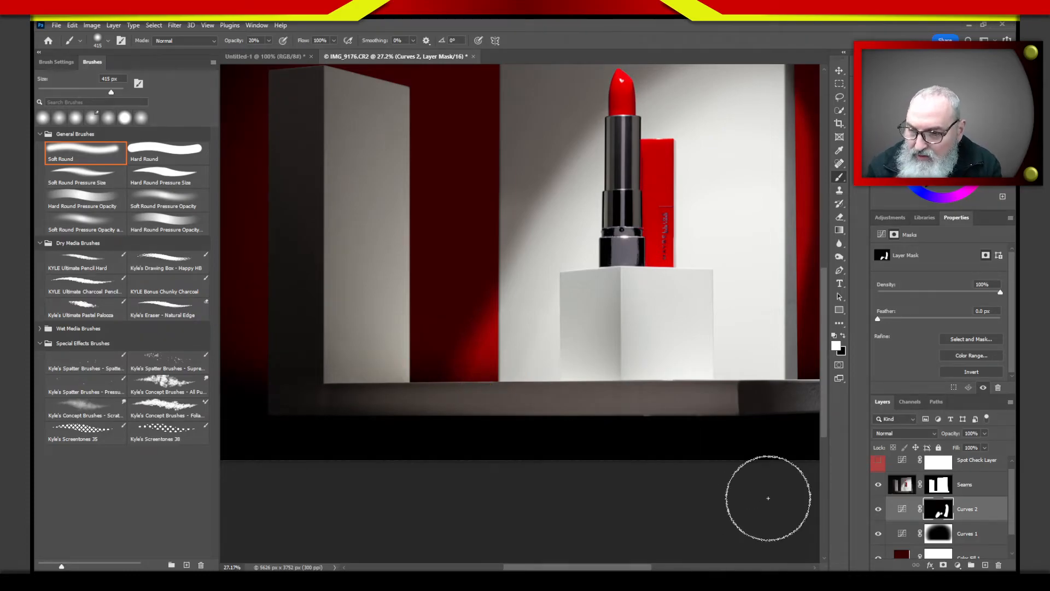
# - Rename the Curves 1 layer to Vignette
pyautogui.click(935, 538)
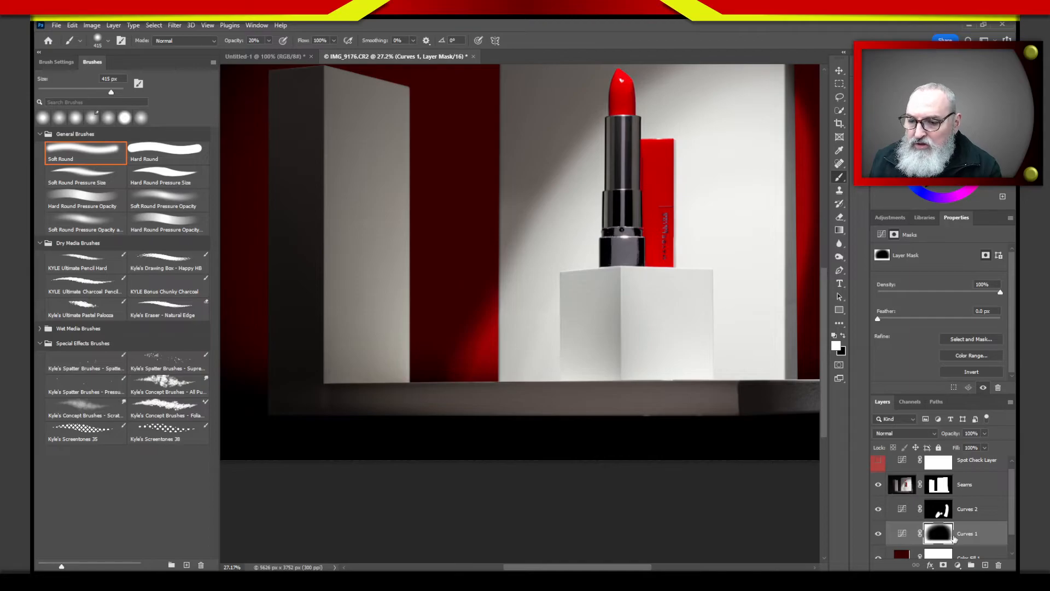
pyautogui.click(966, 537)
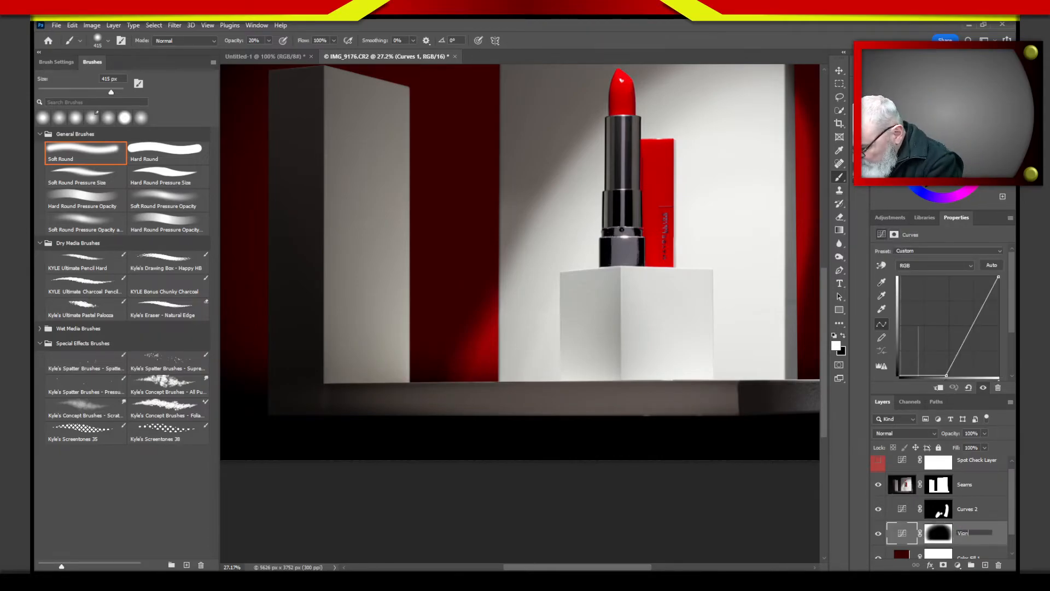
pyautogui.write('Vignette')
pyautogui.press('Return')
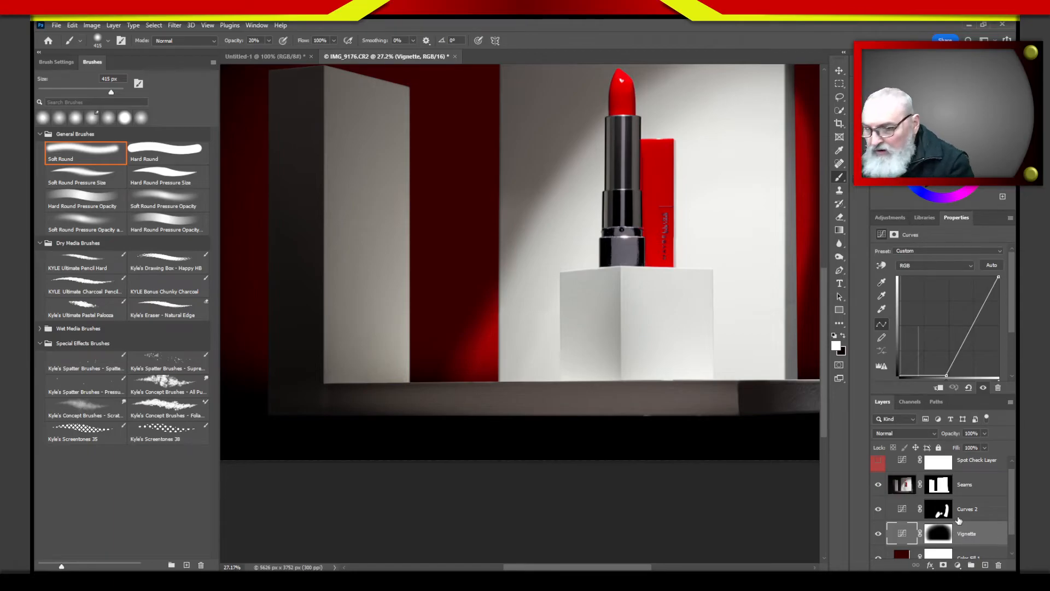
# - Paint black on the Vignette mask with a 200 px brush at 100% opacity to remove the darkening at the background's base between the panels
pyautogui.click(934, 531)
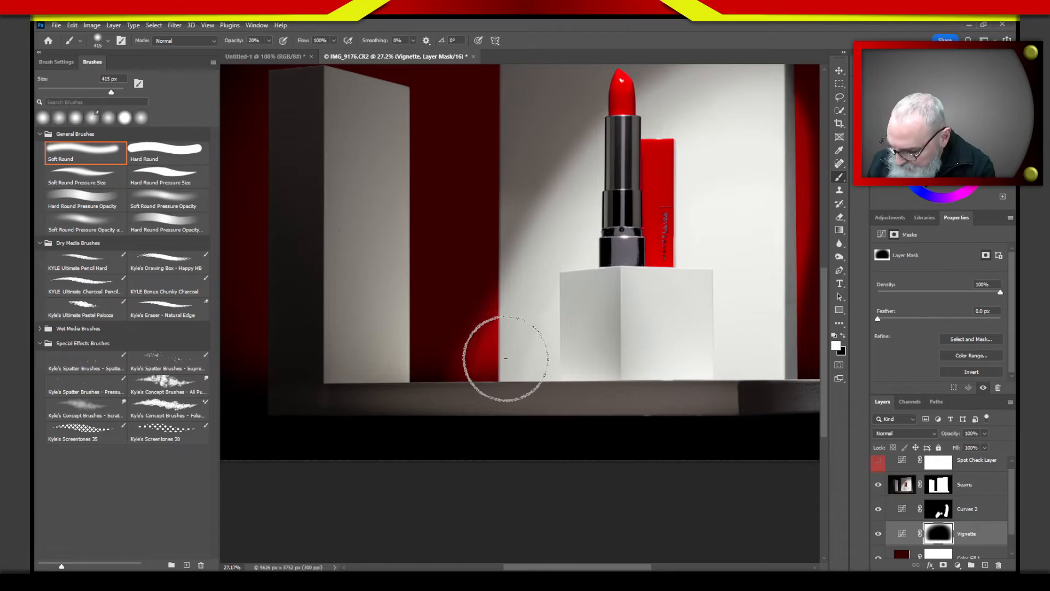
pyautogui.press('[')
pyautogui.press('[')
pyautogui.press('[')
pyautogui.press('[')
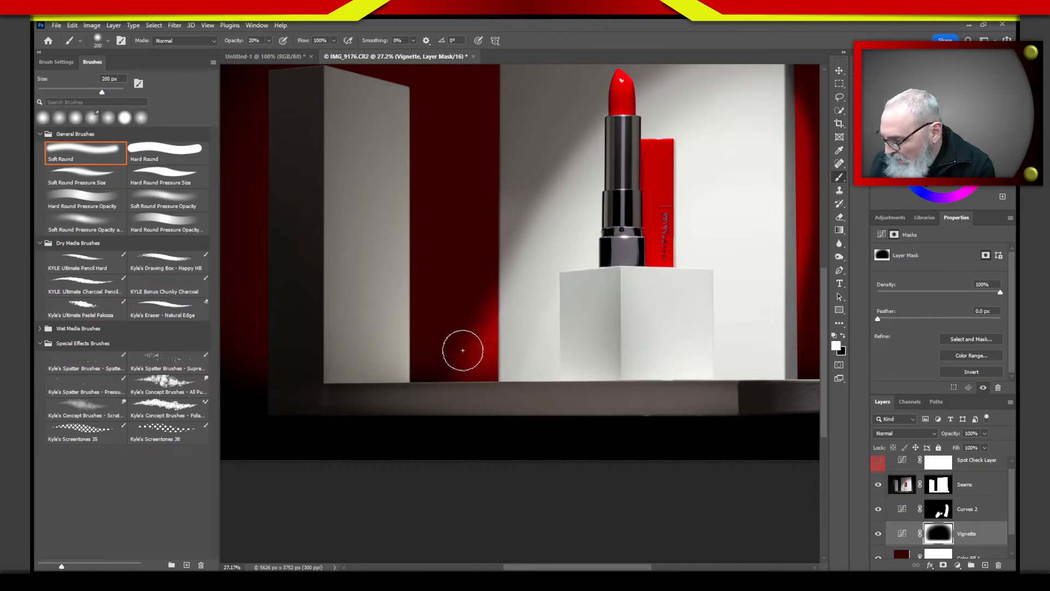
pyautogui.press('x')
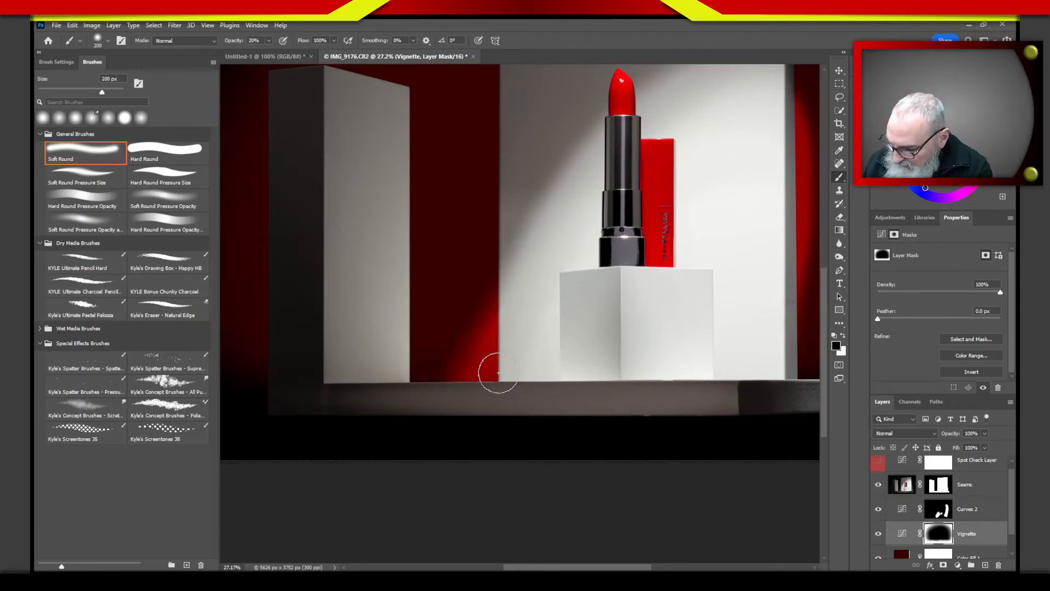
pyautogui.press('0')
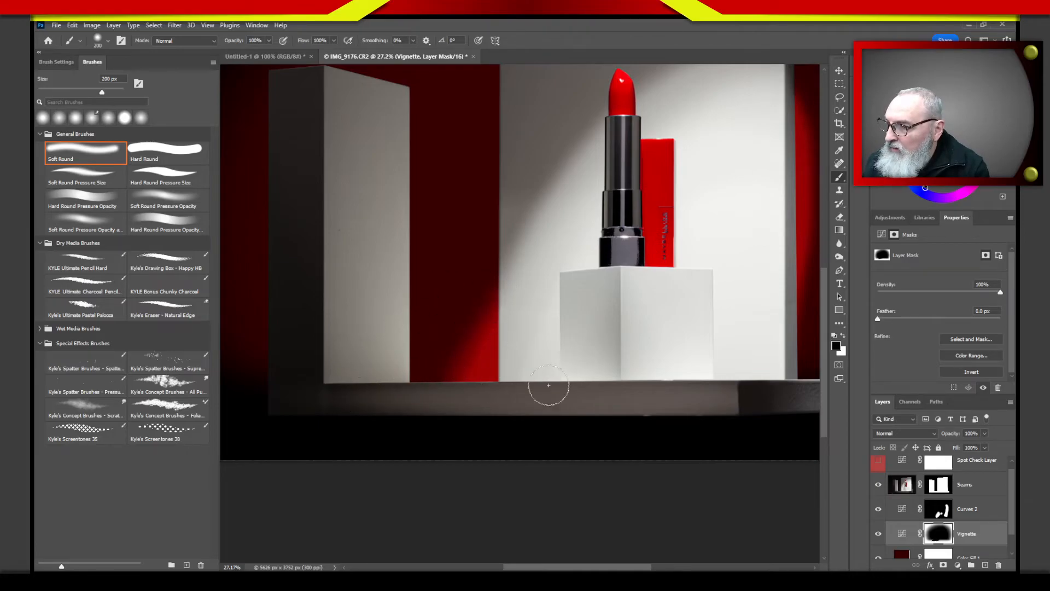
pyautogui.moveTo(603, 370); pyautogui.dragTo(521, 383)
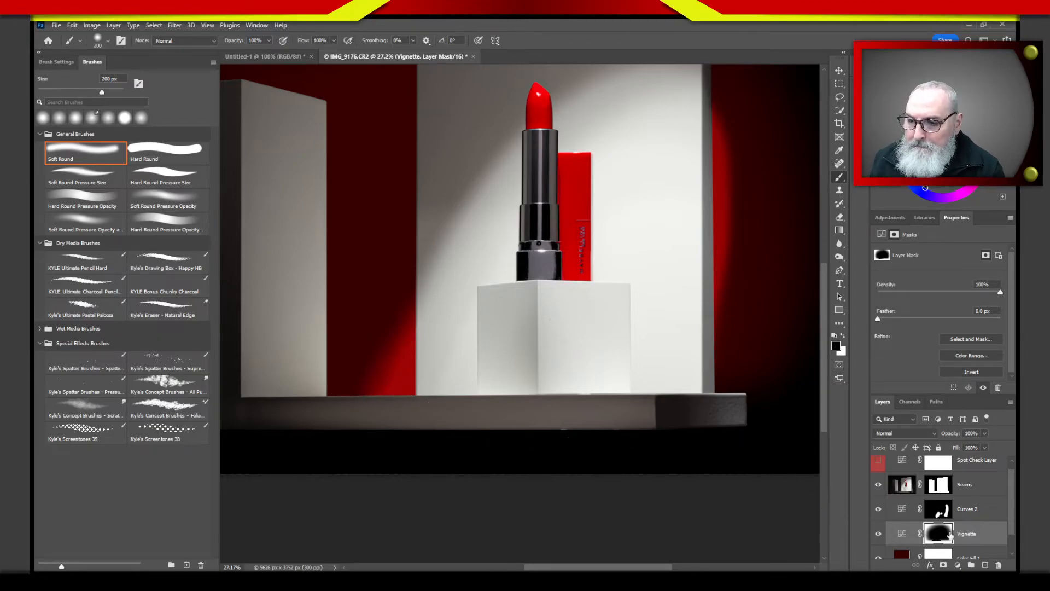
pyautogui.hotkey('ctrl', '0')
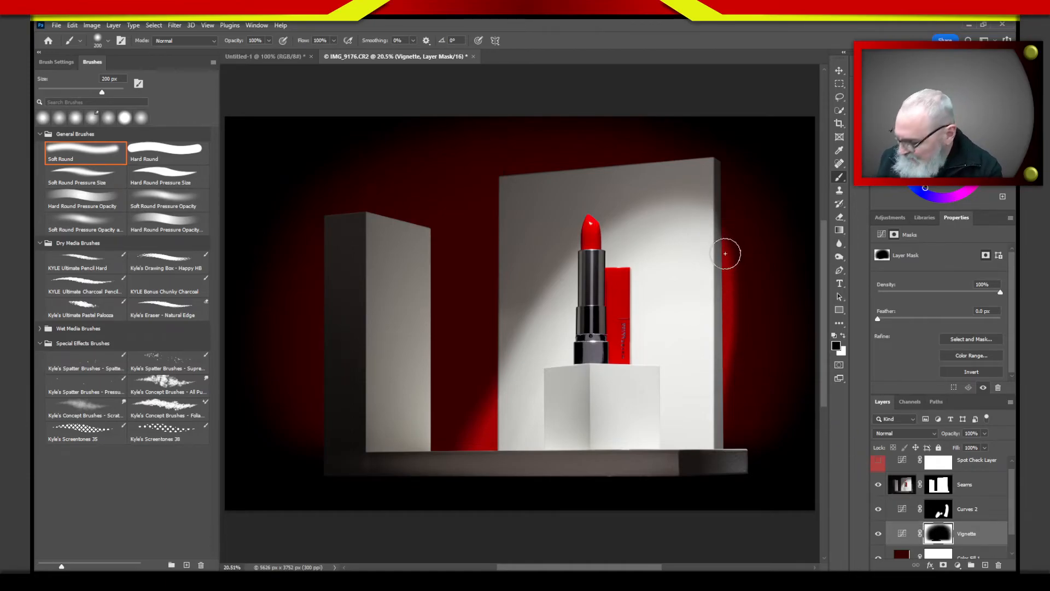
# - Add a new layer above Seams, load the Seams mask as a selection, and ready a black brush
pyautogui.press('z')
pyautogui.moveTo(713, 227); pyautogui.dragTo(514, 337)
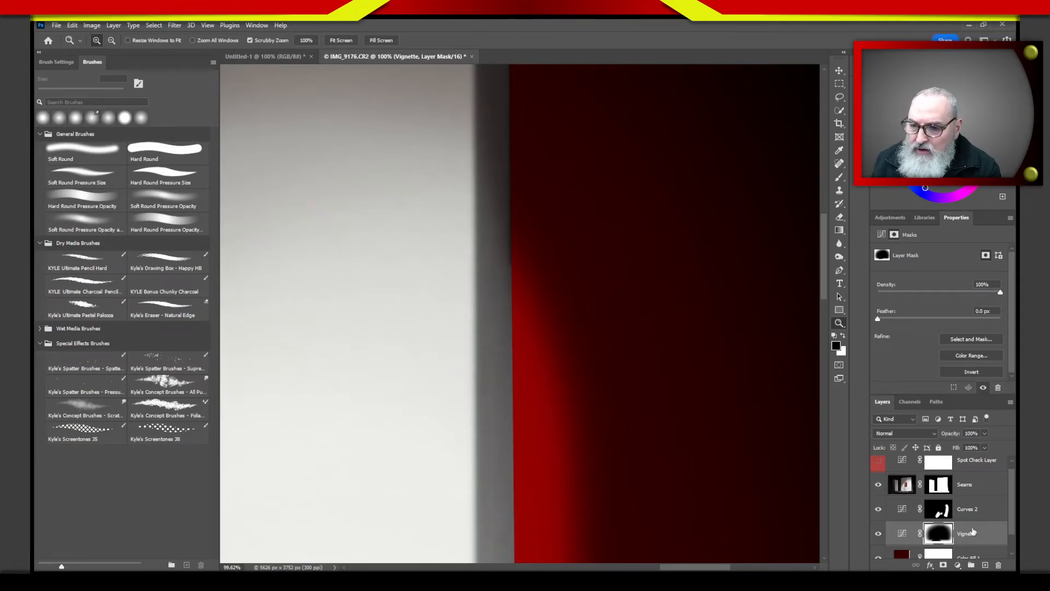
pyautogui.click(905, 487)
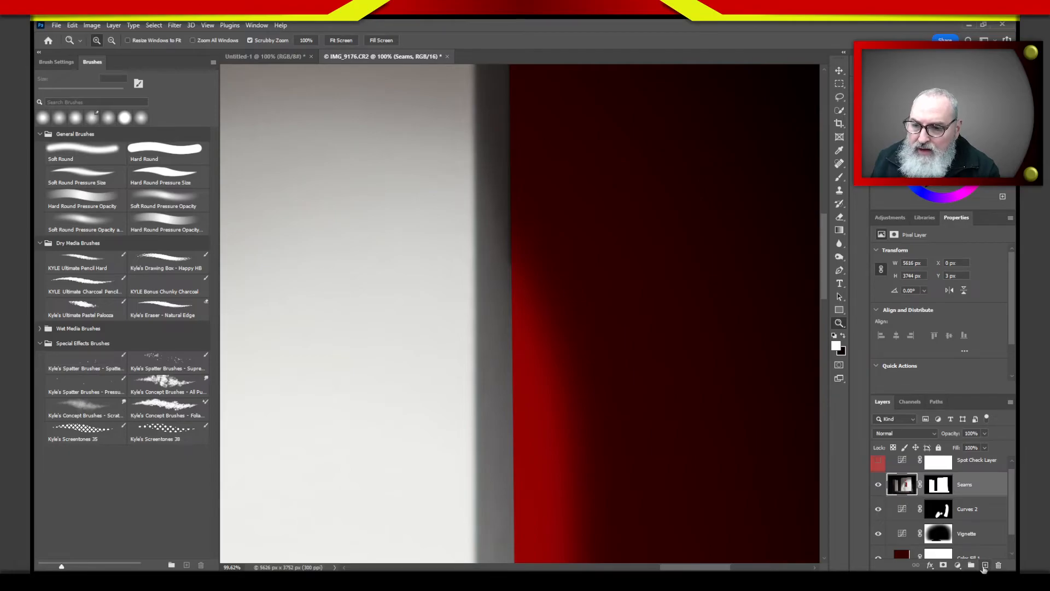
pyautogui.click(985, 565)
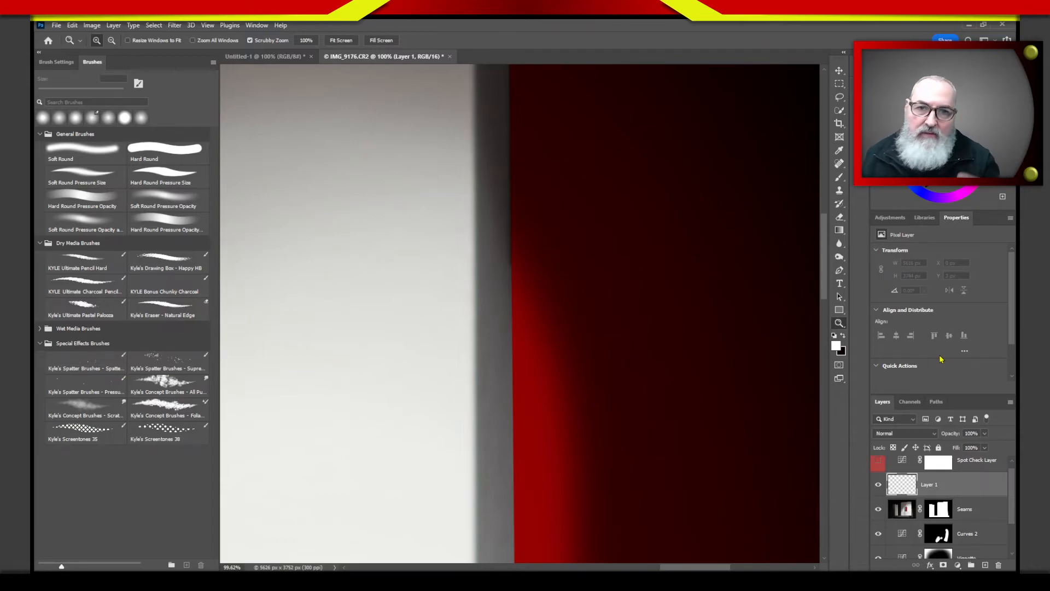
pyautogui.keyDown('ctrl'); pyautogui.click(940, 513); pyautogui.keyUp('ctrl')
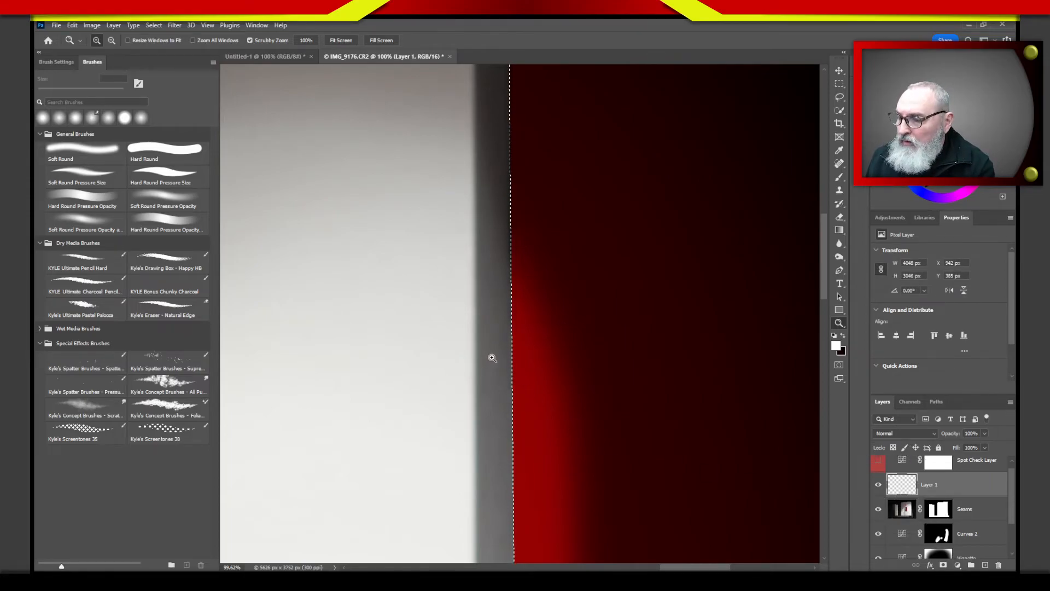
pyautogui.press('b')
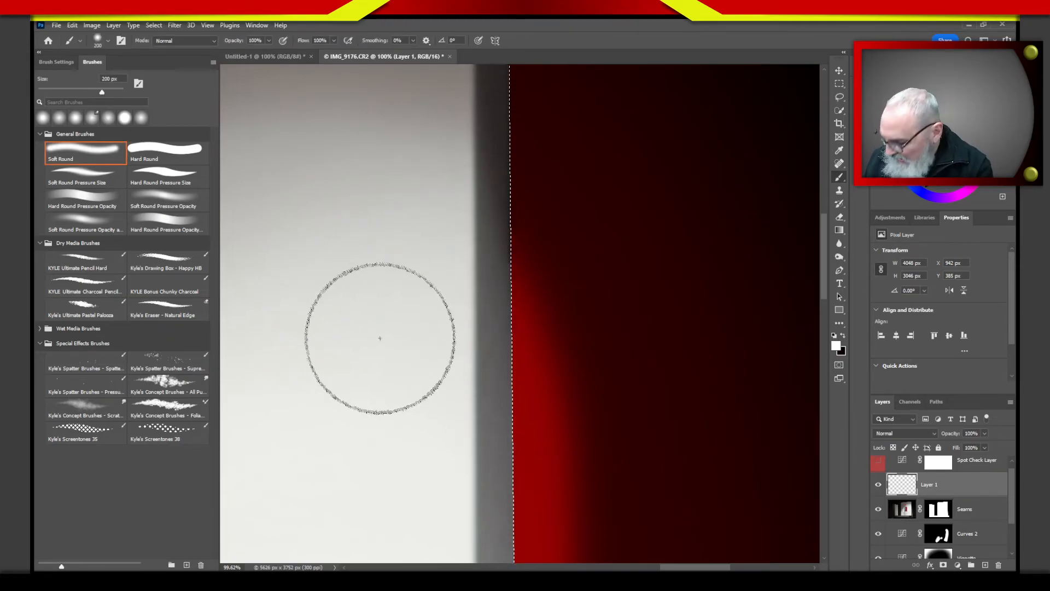
pyautogui.press('x')
# - Try broad black strokes across the back panel's right edge inside the selection, and undo them
pyautogui.moveTo(354, 352)
pyautogui.mouseDown()
pyautogui.moveTo(595, 299)
pyautogui.moveTo(438, 327)
pyautogui.moveTo(345, 365)
pyautogui.mouseUp()
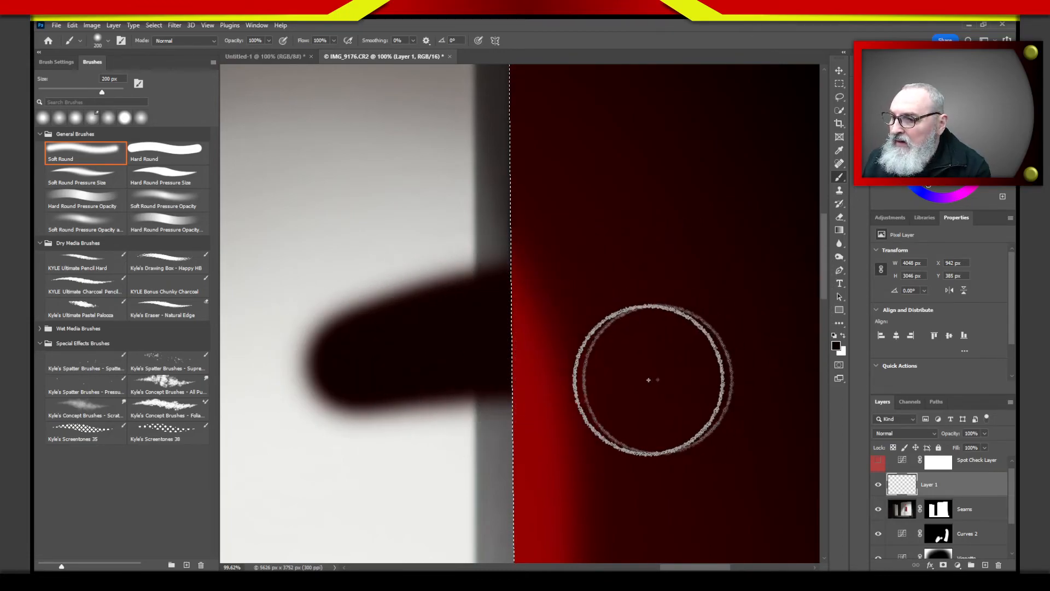
pyautogui.moveTo(649, 380)
pyautogui.mouseDown()
pyautogui.moveTo(352, 421)
pyautogui.moveTo(439, 404)
pyautogui.moveTo(645, 404)
pyautogui.moveTo(700, 416)
pyautogui.moveTo(489, 421)
pyautogui.moveTo(235, 480)
pyautogui.mouseUp()
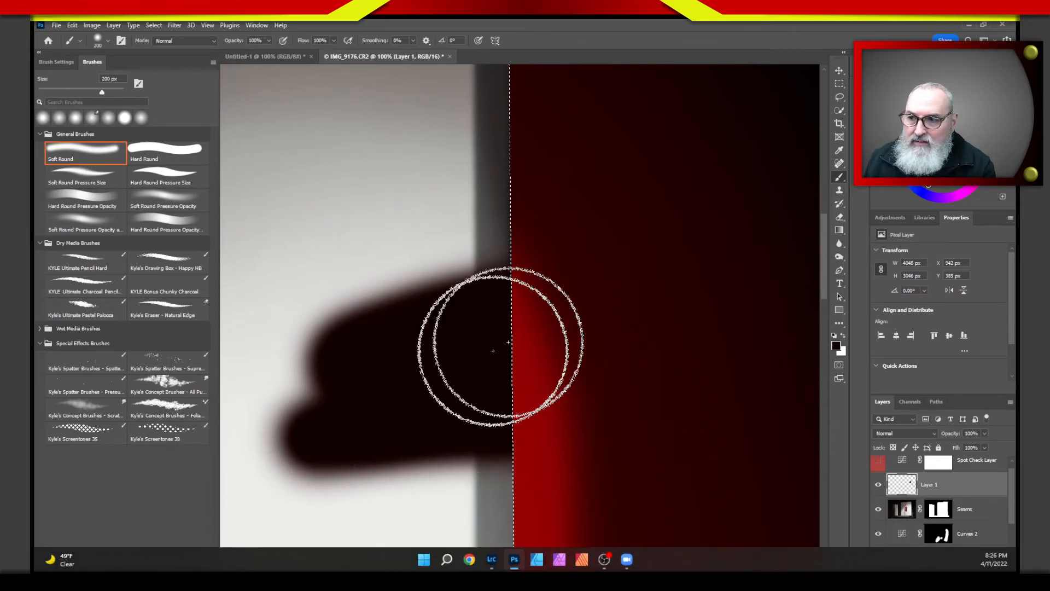
pyautogui.hotkey('ctrl', 'z')
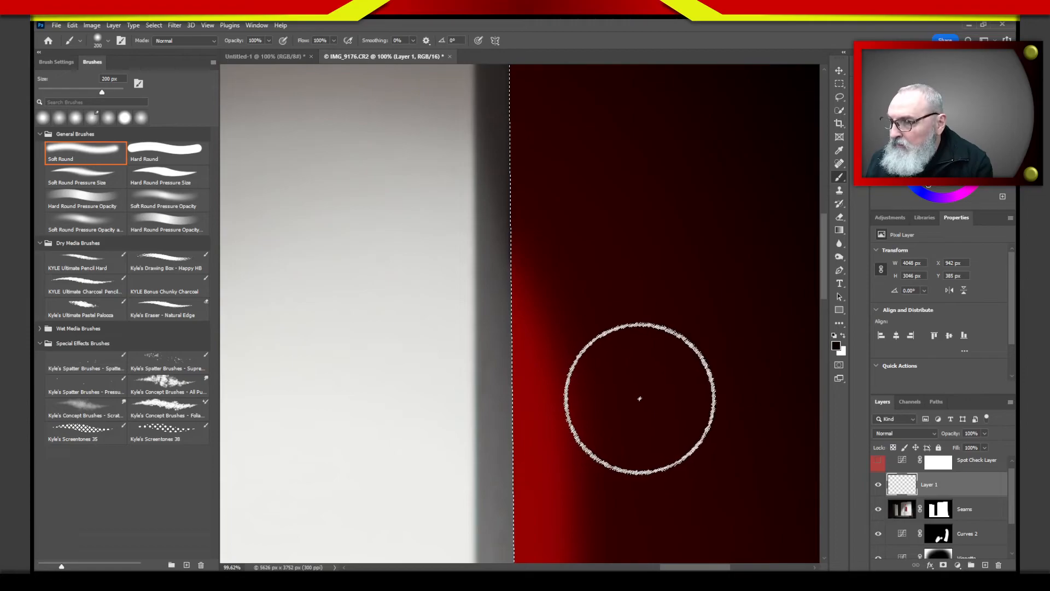
# - Paint a thin black shadow down the back panel's right edge on the new layer with a 25 px brush, inside the selection
pyautogui.moveTo(647, 246); pyautogui.dragTo(655, 326)
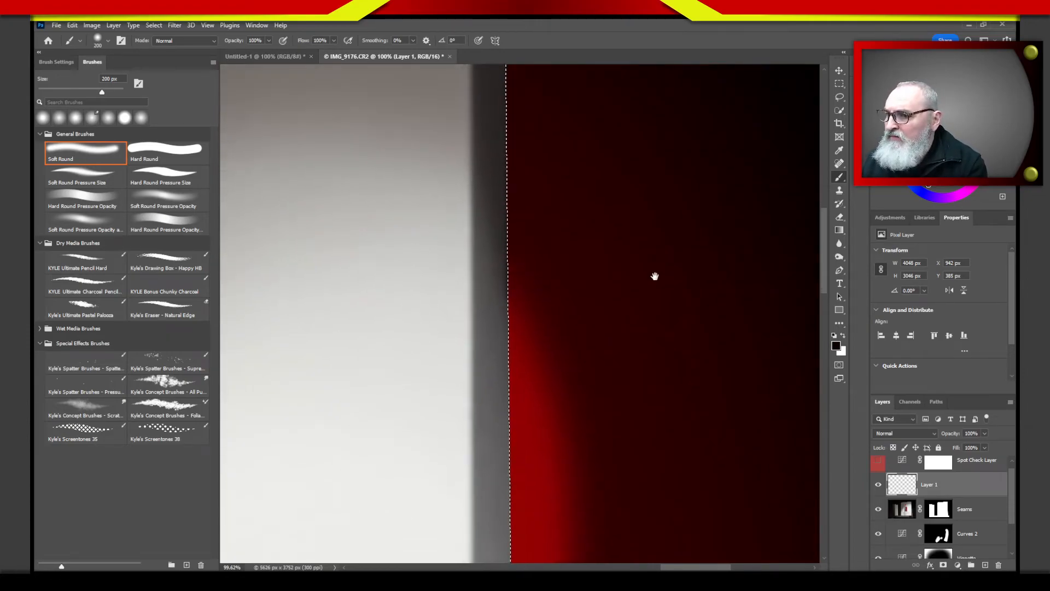
pyautogui.press('[')
pyautogui.press('[')
pyautogui.press('[')
pyautogui.press('[')
pyautogui.press('[')
pyautogui.press('[')
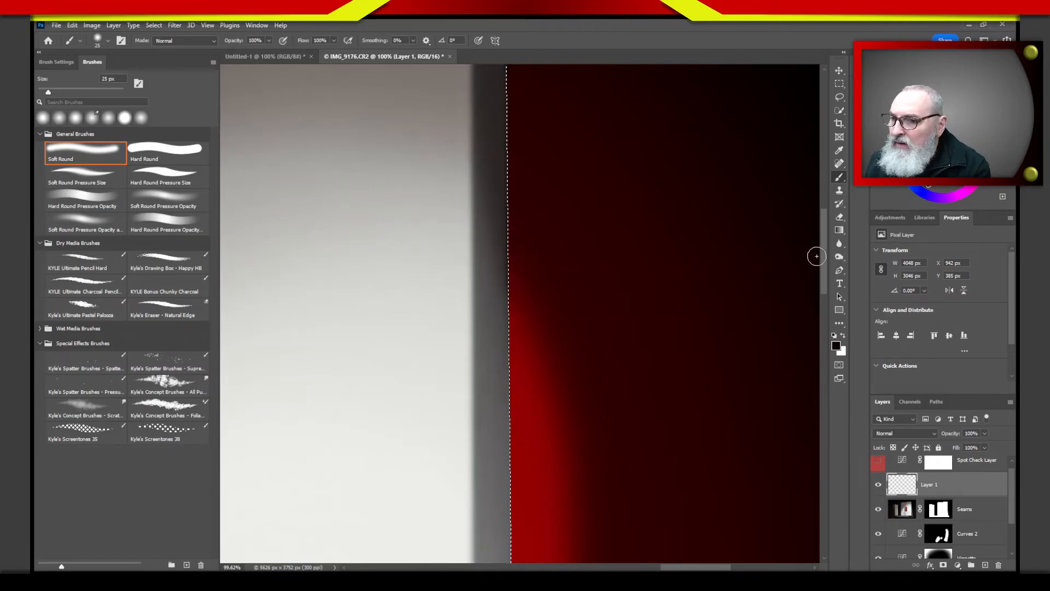
pyautogui.moveTo(826, 281); pyautogui.dragTo(828, 441)
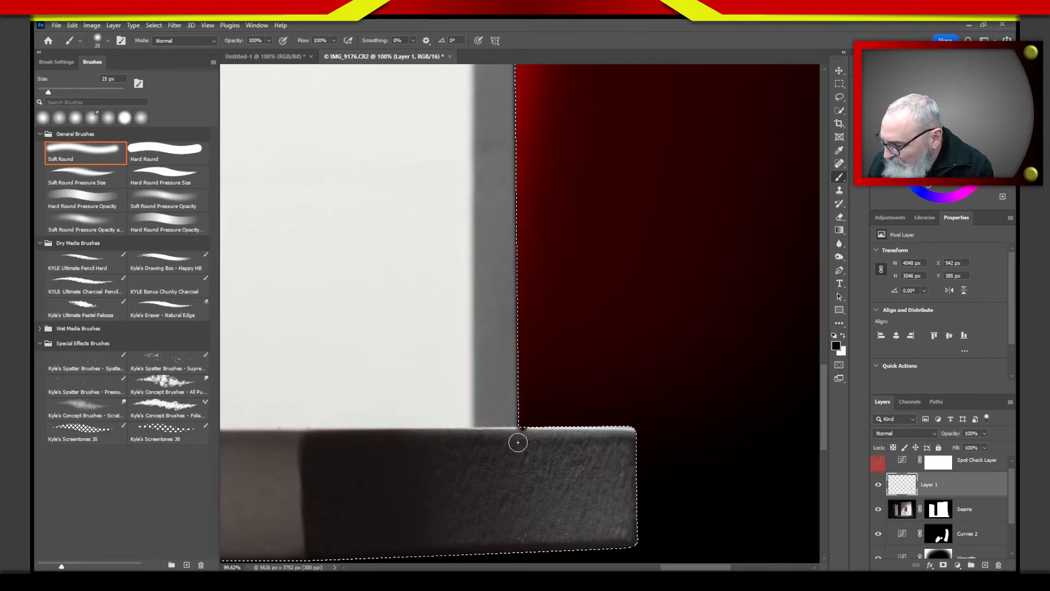
# - Erase the black spill where the panel edge meets the shelf with a 40 px eraser, and clear the selection
pyautogui.press('e')
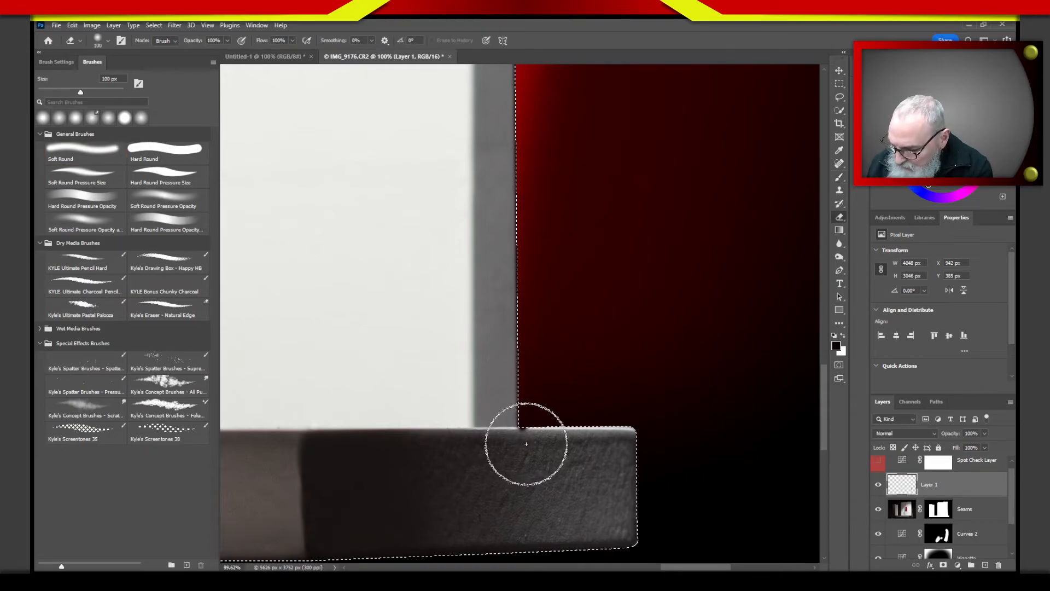
pyautogui.press('[')
pyautogui.press('[')
pyautogui.press('[')
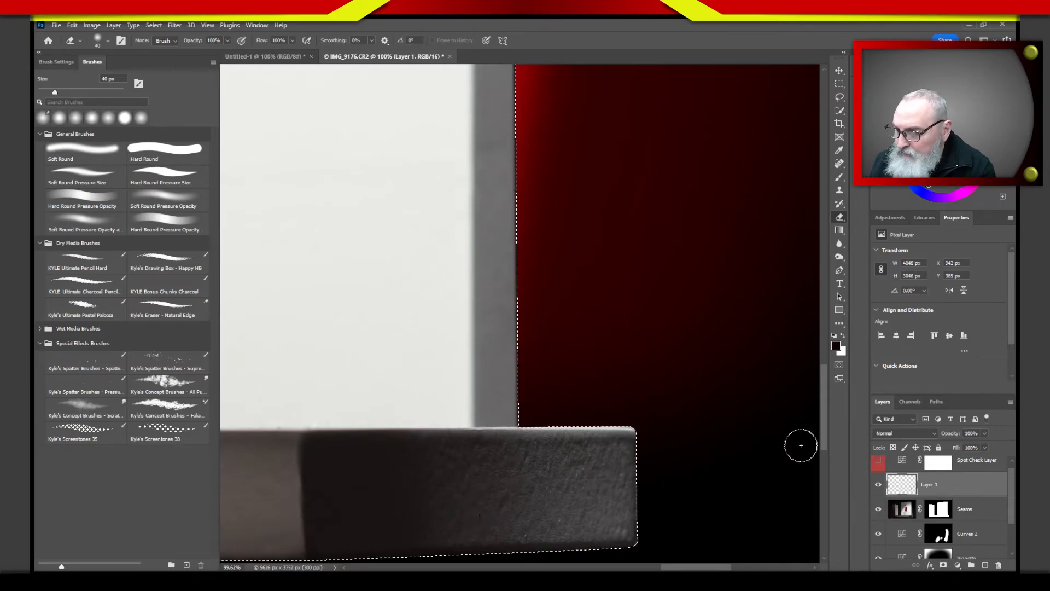
pyautogui.hotkey('ctrl', 'd')
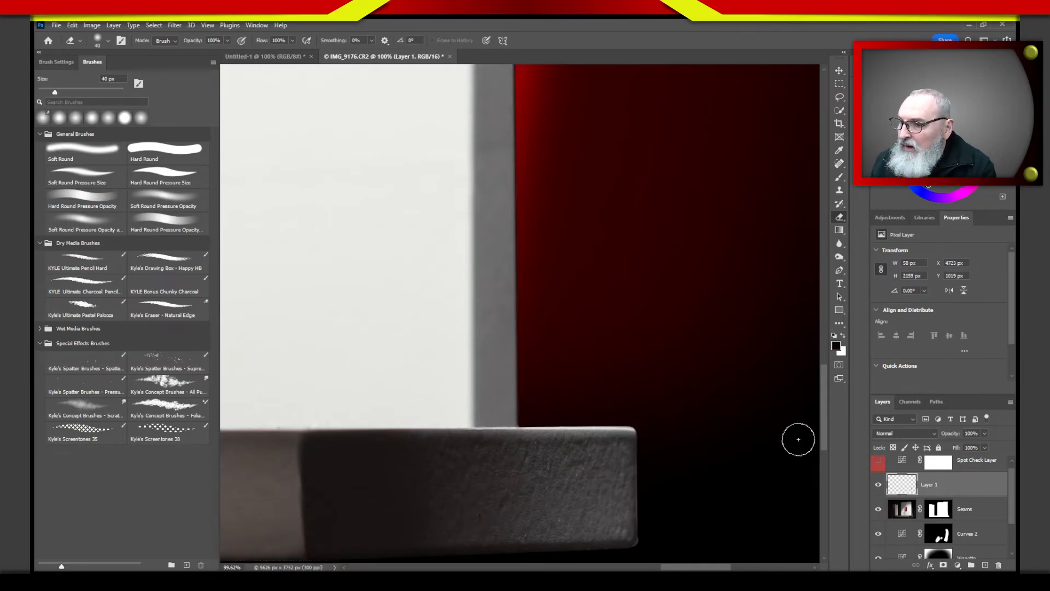
# - Set the blend mode of the edge shadow layer to Multiply
pyautogui.moveTo(822, 389); pyautogui.dragTo(794, 254)
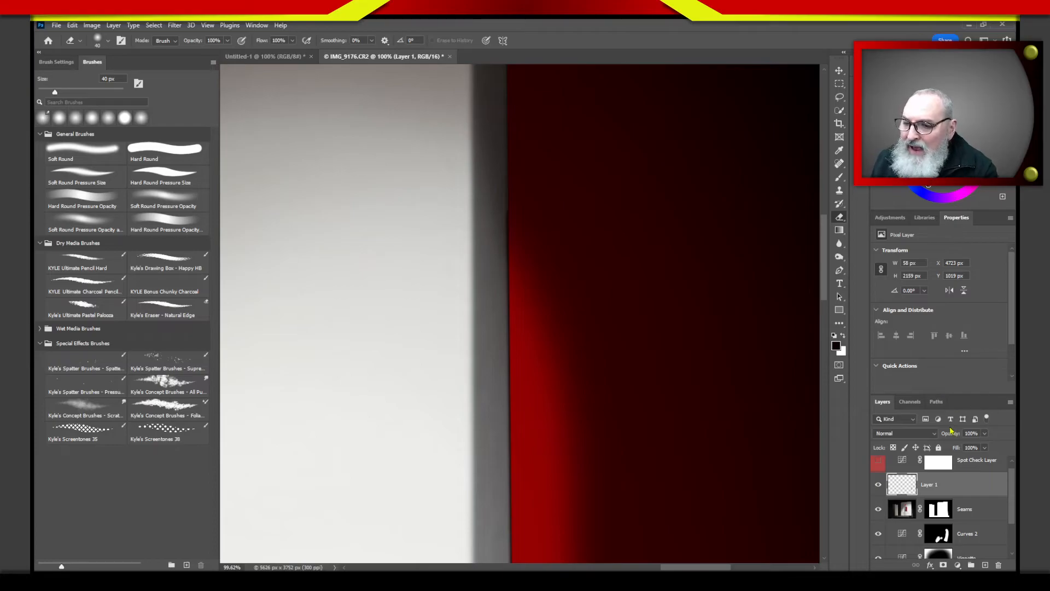
pyautogui.click(922, 436)
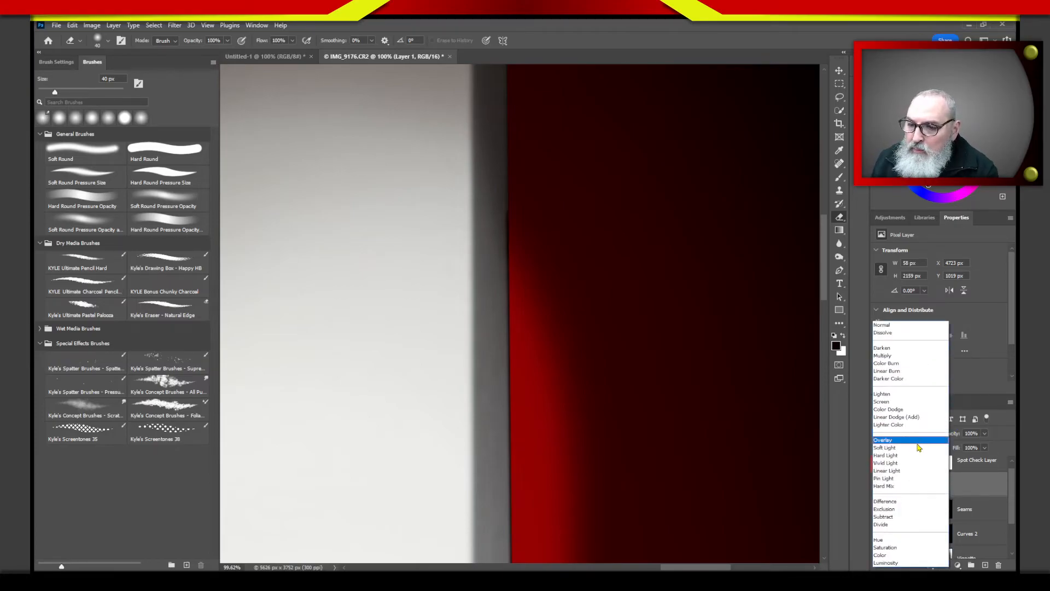
pyautogui.click(925, 359)
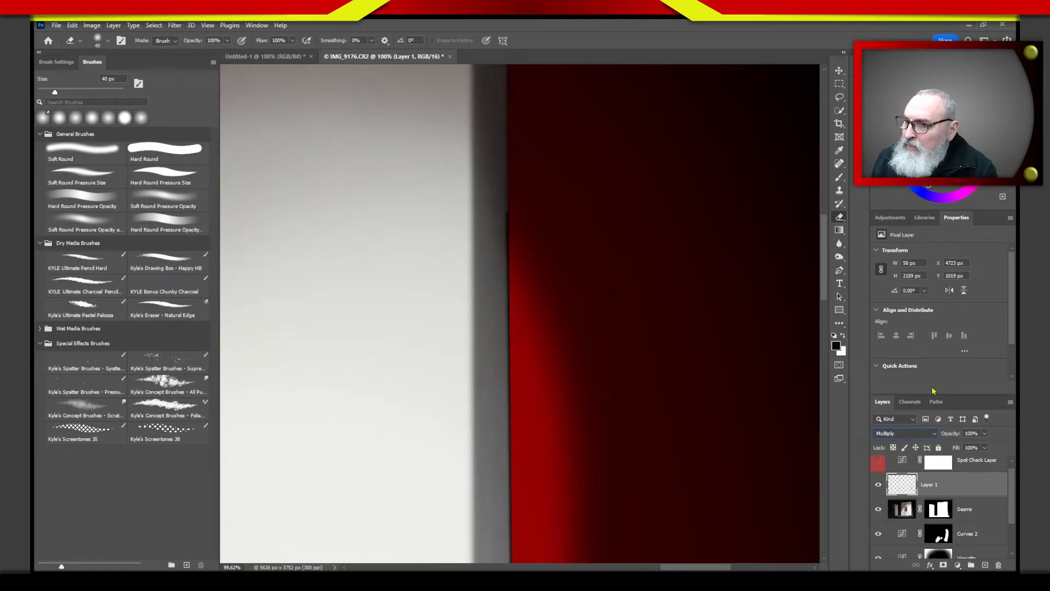
# - Lower the opacity of the edge shadow layer to 30%
pyautogui.click(951, 435)
pyautogui.moveTo(952, 436)
pyautogui.mouseDown()
pyautogui.moveTo(939, 442)
pyautogui.moveTo(951, 439)
pyautogui.mouseUp()
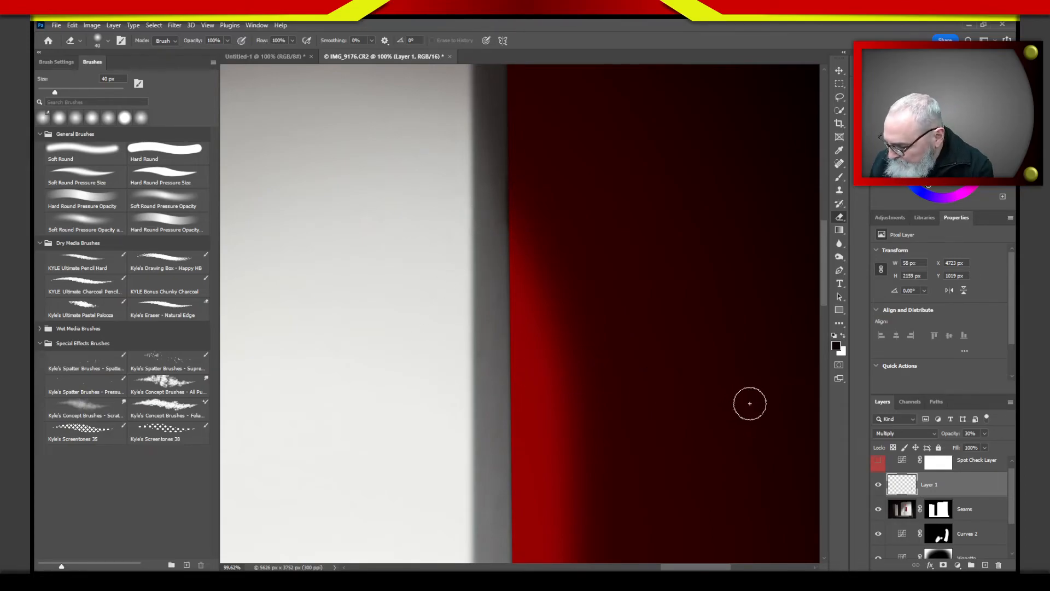
pyautogui.hotkey('ctrl', '0')
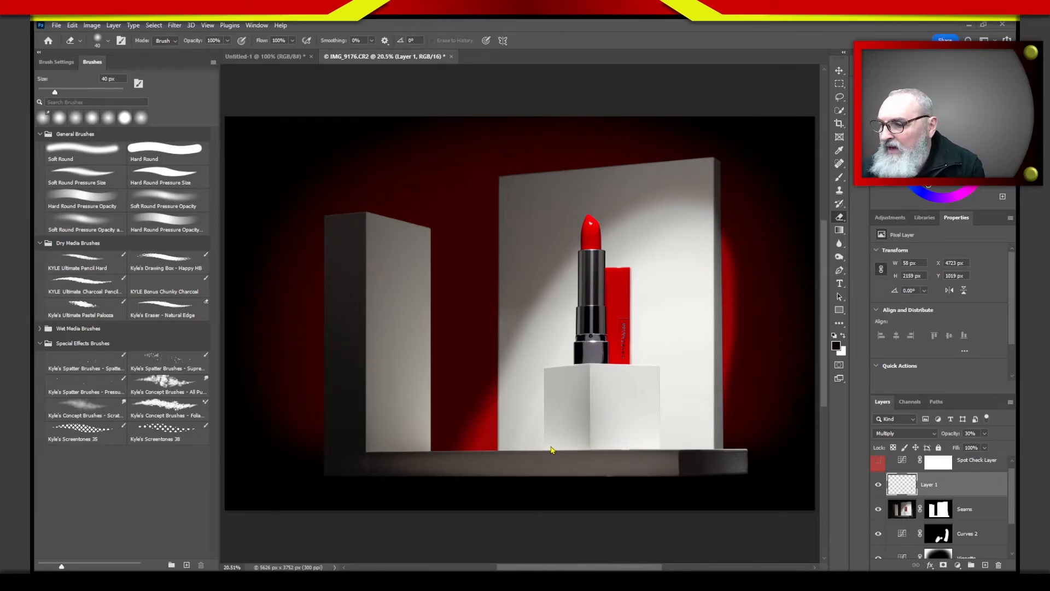
pyautogui.moveTo(544, 424)
pyautogui.mouseDown()
pyautogui.moveTo(544, 453)
pyautogui.moveTo(580, 450)
pyautogui.moveTo(550, 445)
pyautogui.moveTo(582, 404)
pyautogui.mouseUp()
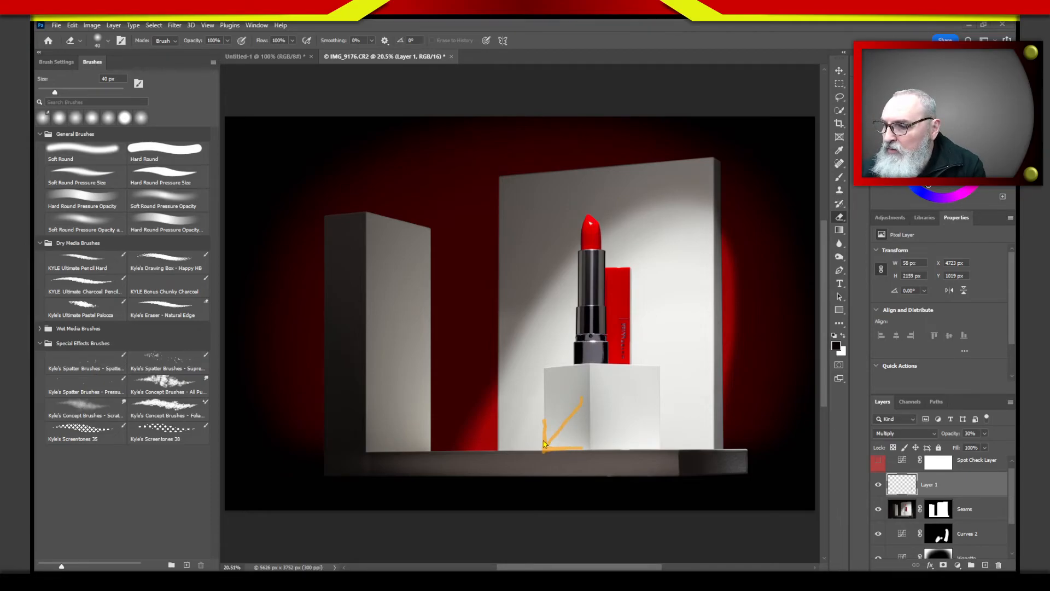
pyautogui.moveTo(544, 445)
pyautogui.mouseDown()
pyautogui.moveTo(570, 429)
pyautogui.moveTo(664, 446)
pyautogui.moveTo(662, 401)
pyautogui.moveTo(629, 414)
pyautogui.moveTo(617, 398)
pyautogui.moveTo(658, 446)
pyautogui.mouseUp()
pyautogui.moveTo(652, 404); pyautogui.dragTo(670, 439)
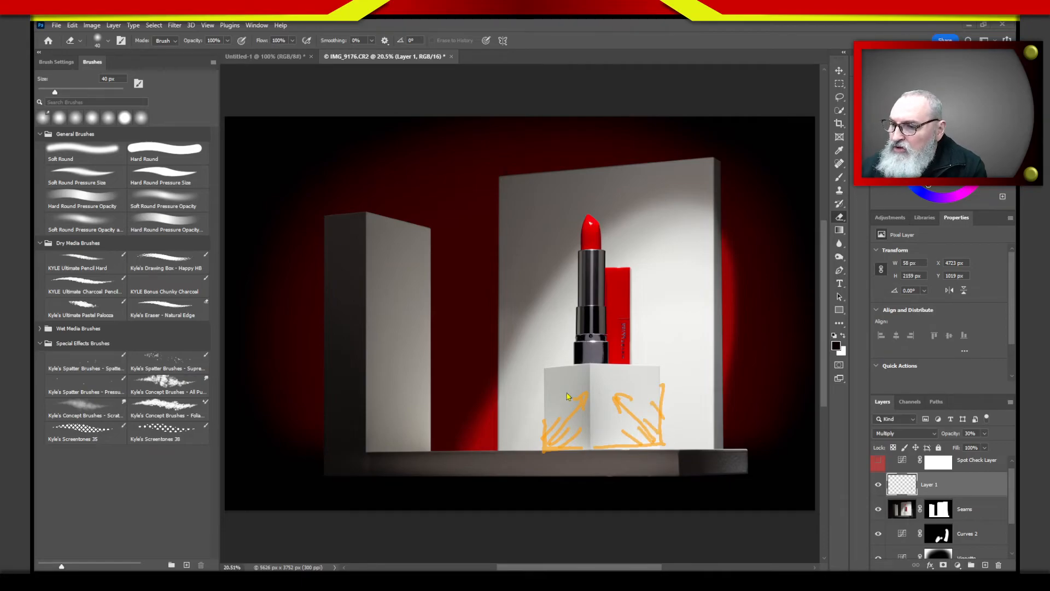
pyautogui.moveTo(550, 375)
pyautogui.mouseDown()
pyautogui.moveTo(587, 411)
pyautogui.moveTo(641, 413)
pyautogui.moveTo(658, 374)
pyautogui.mouseUp()
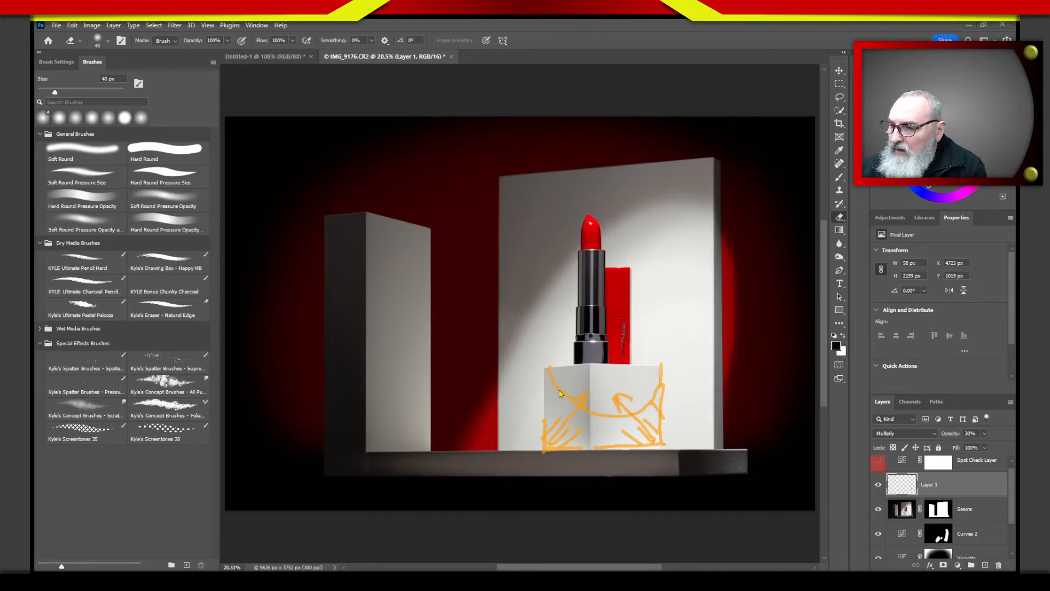
pyautogui.moveTo(550, 377)
pyautogui.mouseDown()
pyautogui.moveTo(598, 418)
pyautogui.moveTo(656, 379)
pyautogui.mouseUp()
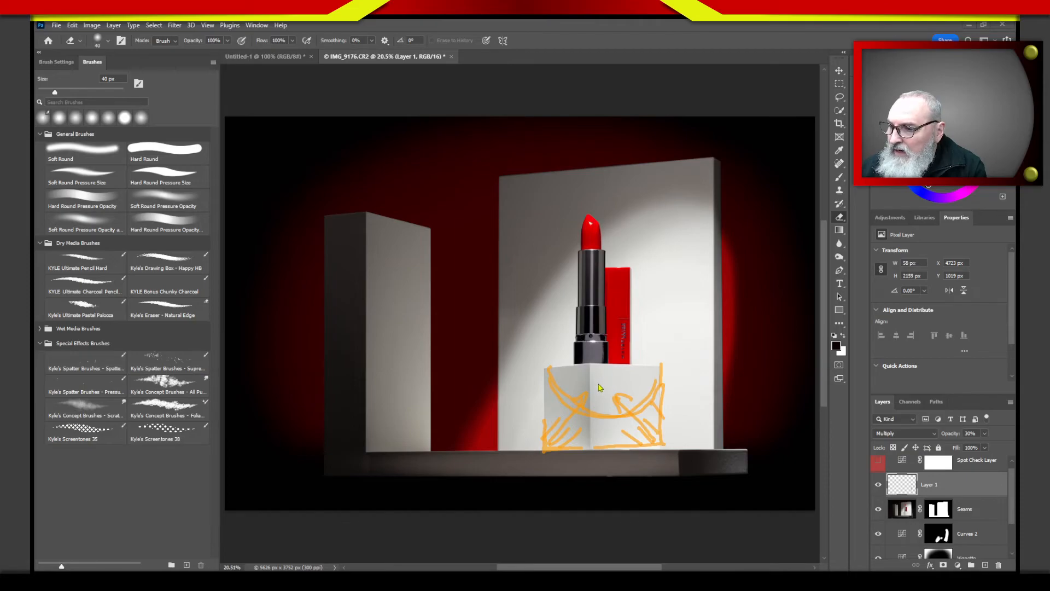
pyautogui.moveTo(573, 436)
pyautogui.mouseDown()
pyautogui.moveTo(542, 431)
pyautogui.moveTo(587, 418)
pyautogui.moveTo(631, 433)
pyautogui.moveTo(658, 407)
pyautogui.mouseUp()
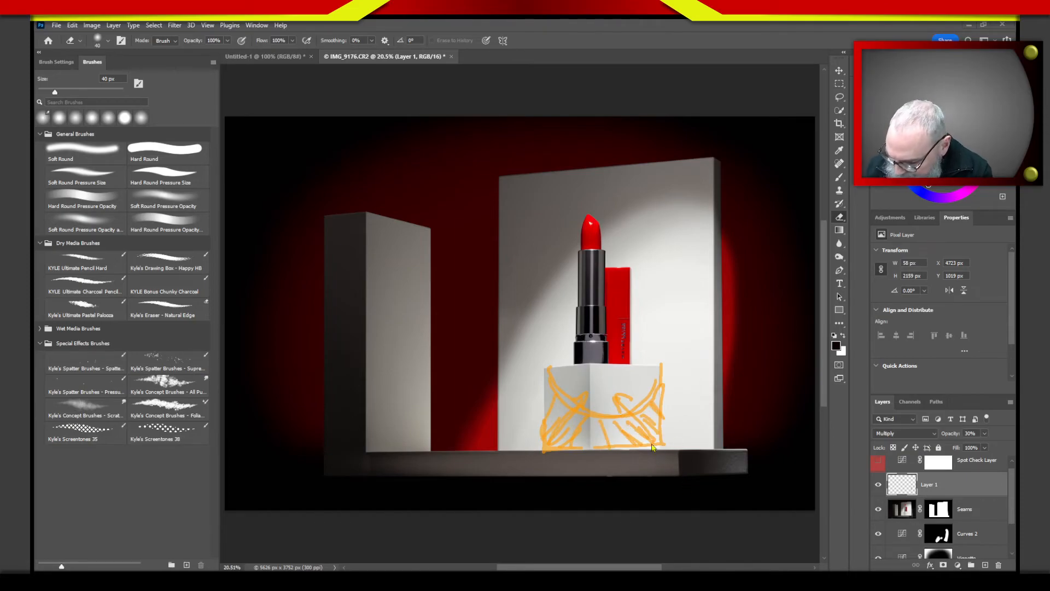
pyautogui.press('Escape')
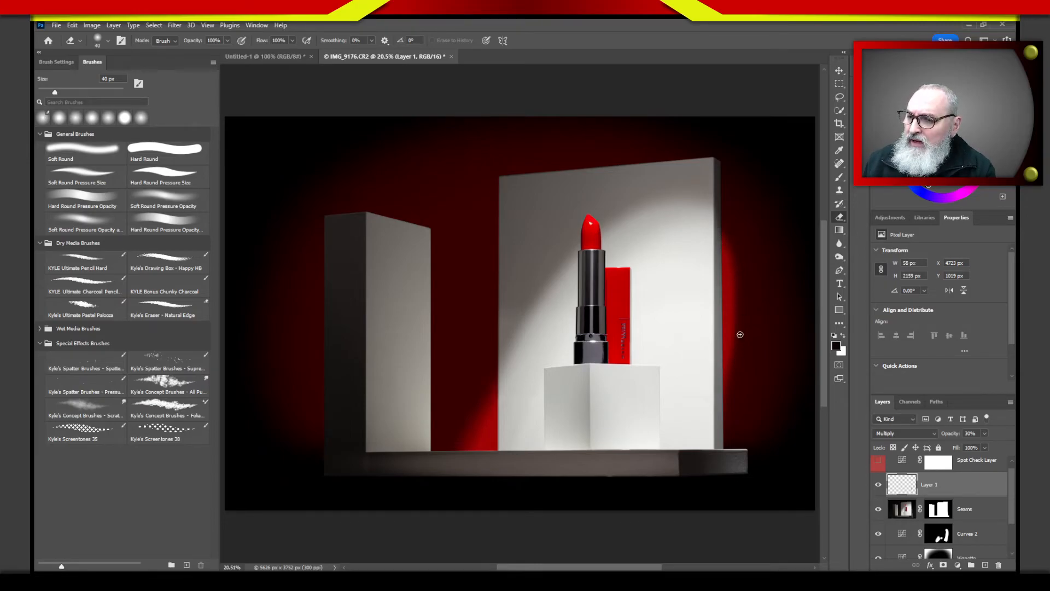
# - Feather the layer mask of the Curves 2 layer by about 61.6 px
pyautogui.click(939, 539)
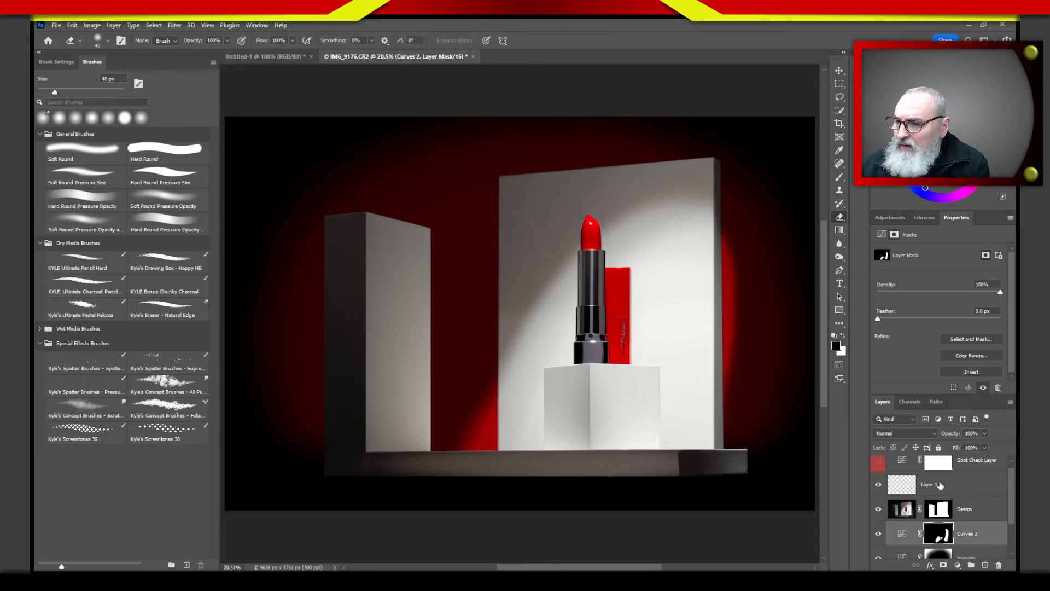
pyautogui.moveTo(880, 320); pyautogui.dragTo(948, 323)
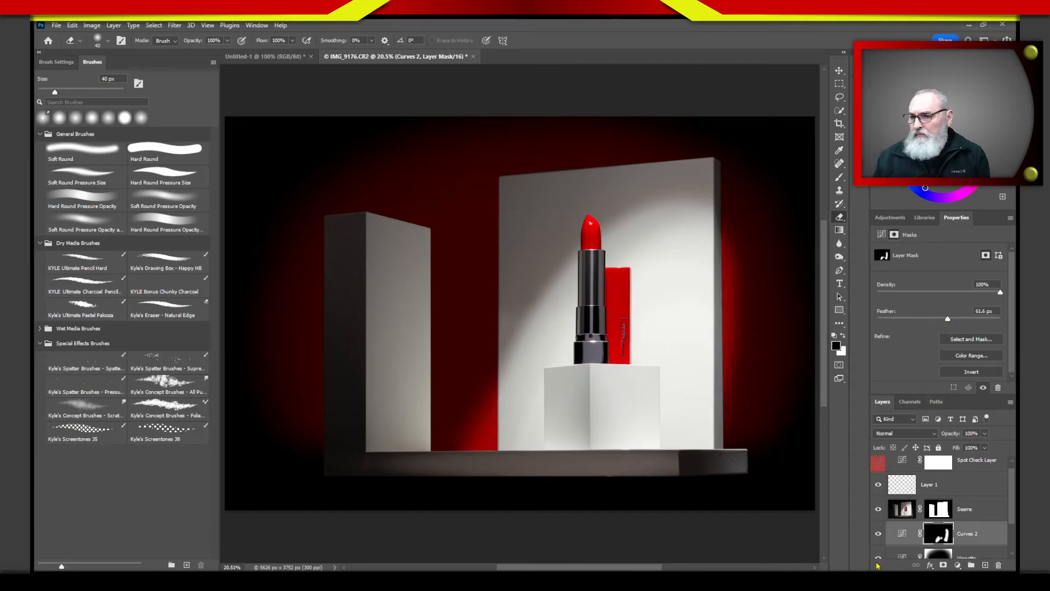